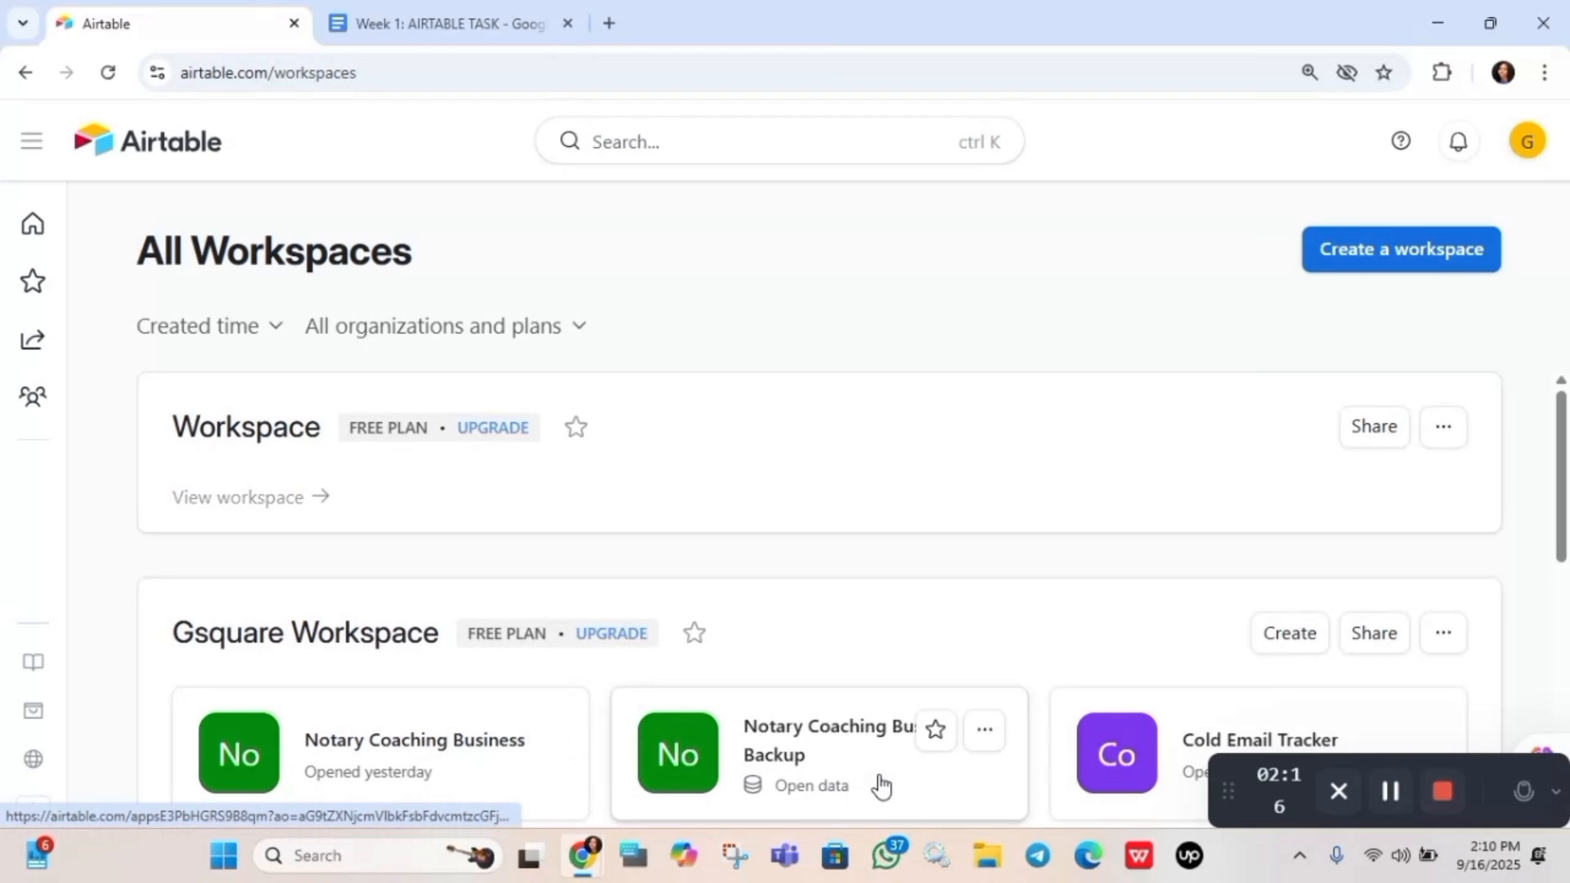
Create a blank app on your own in Gsquare Workspace and collapse the Omni chat beside the new base's grid
scroll(879, 787, "down", 2)
scroll(817, 585, "down", 4)
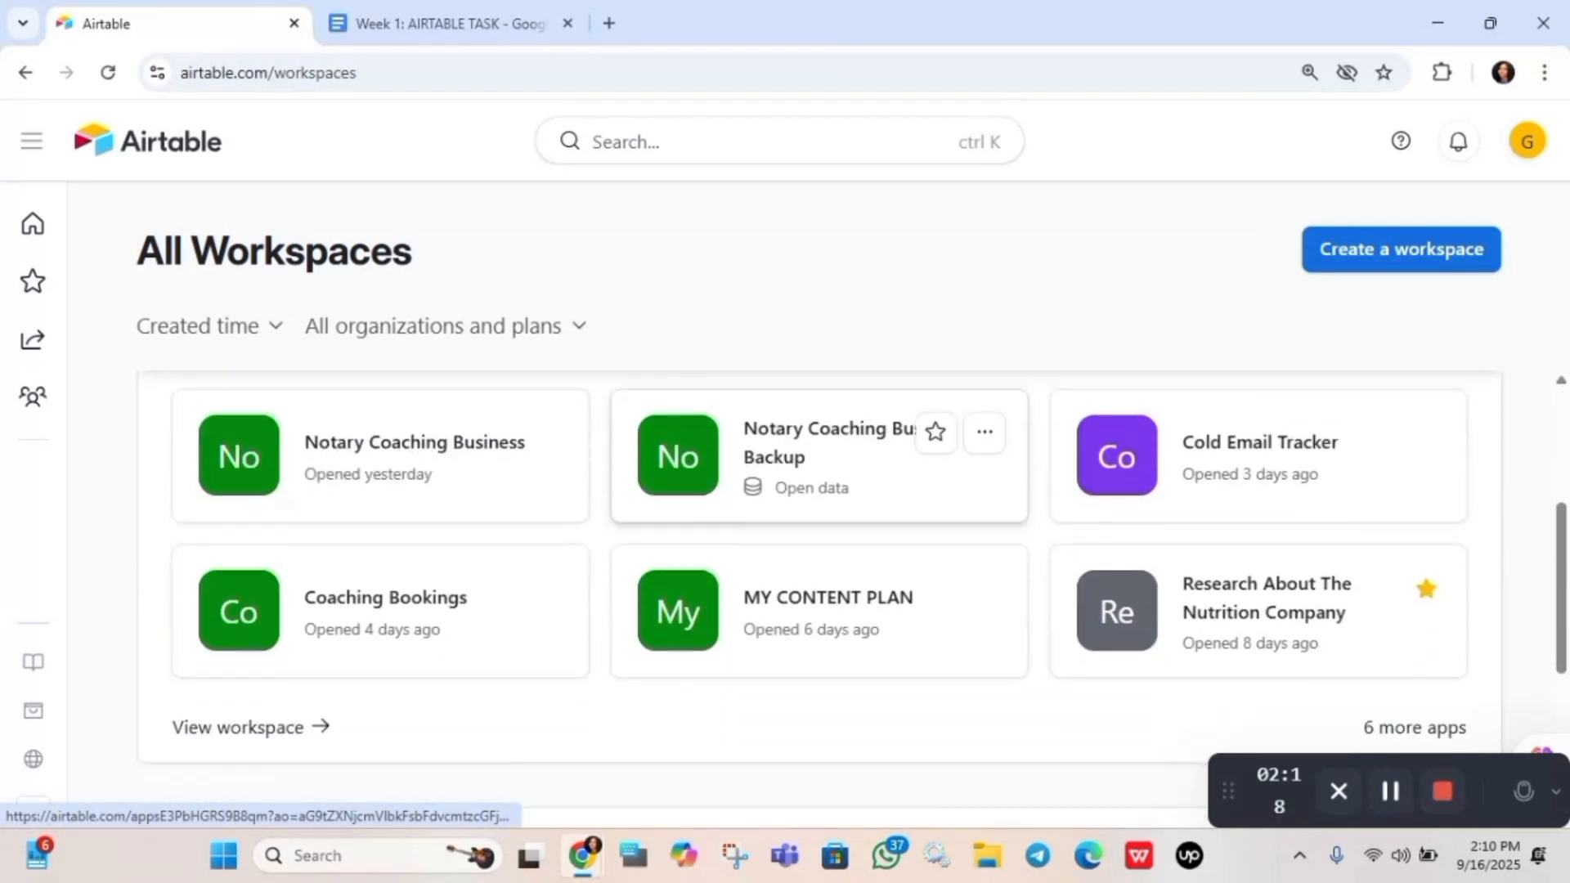
scroll(818, 572, "up", 4)
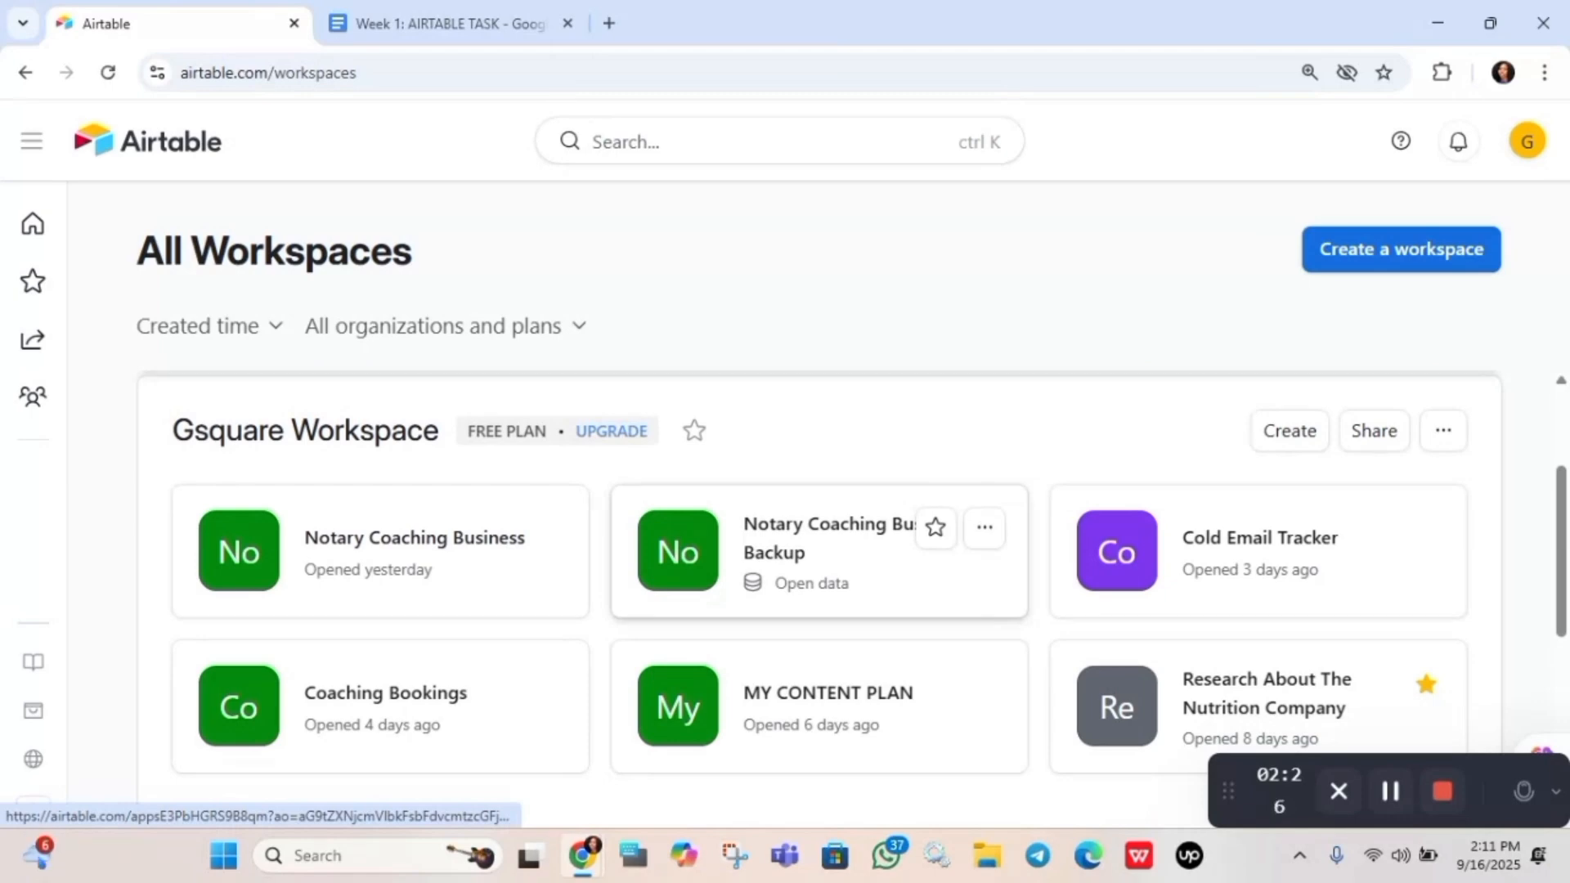
scroll(818, 572, "up", 1)
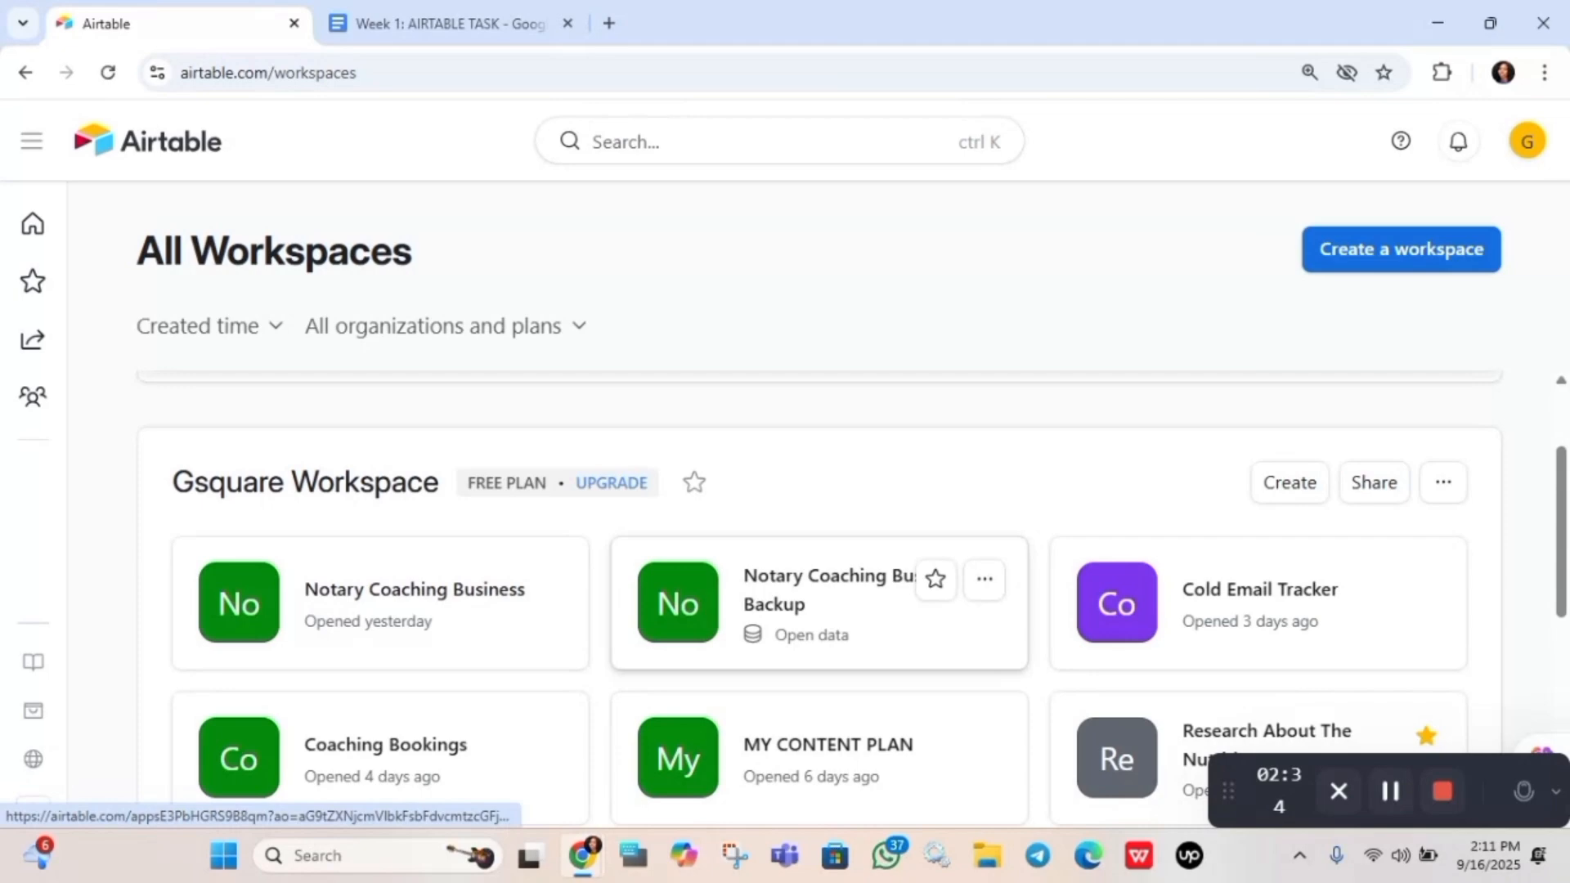
left_click(1292, 489)
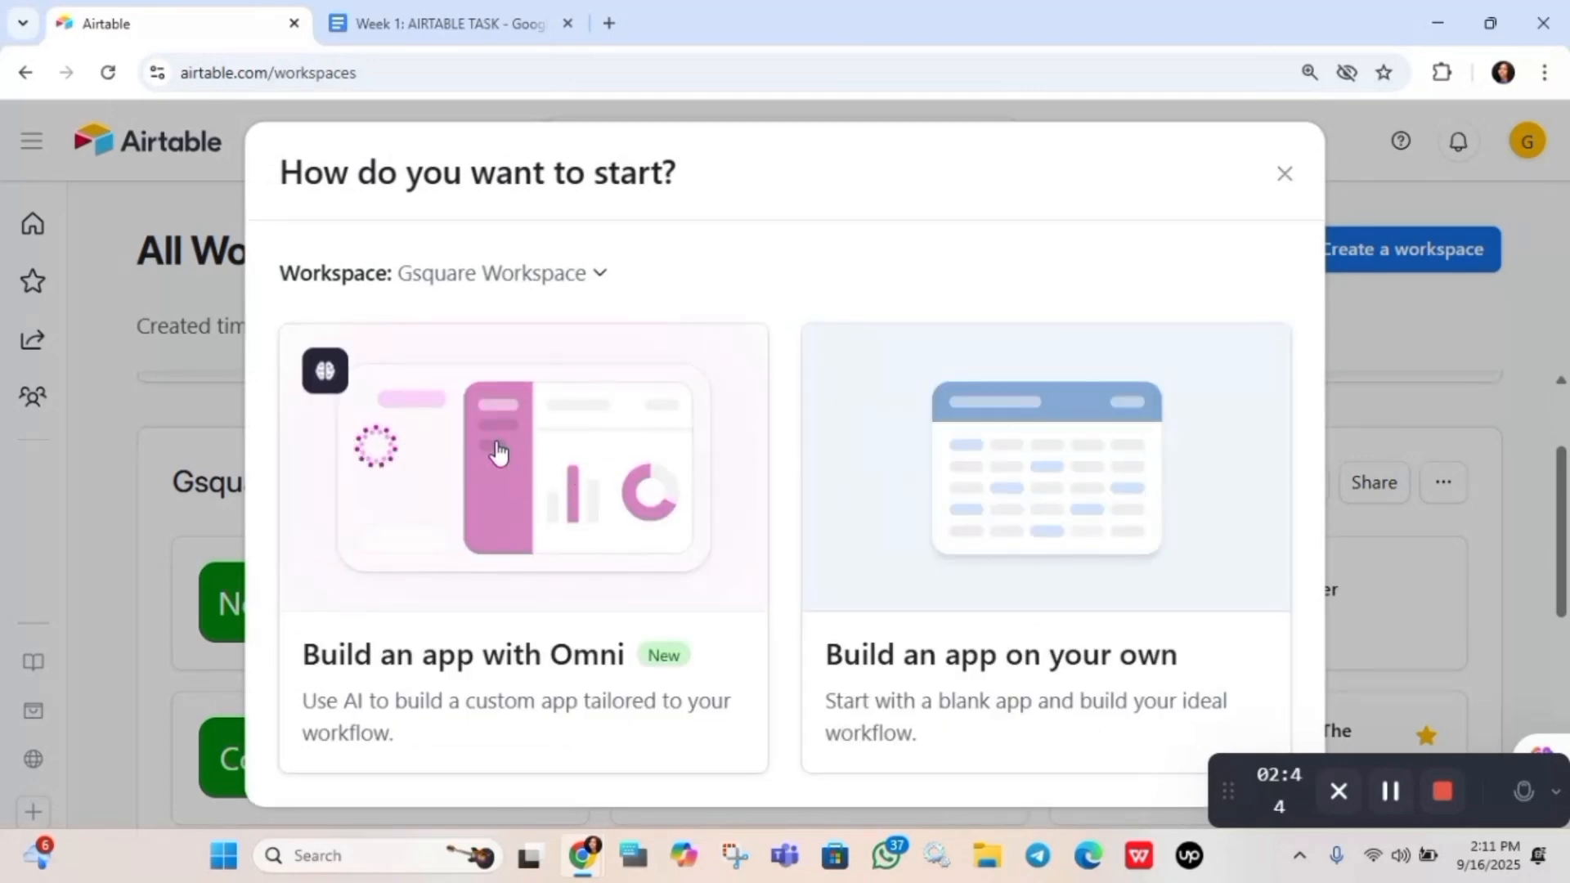
left_click(1020, 535)
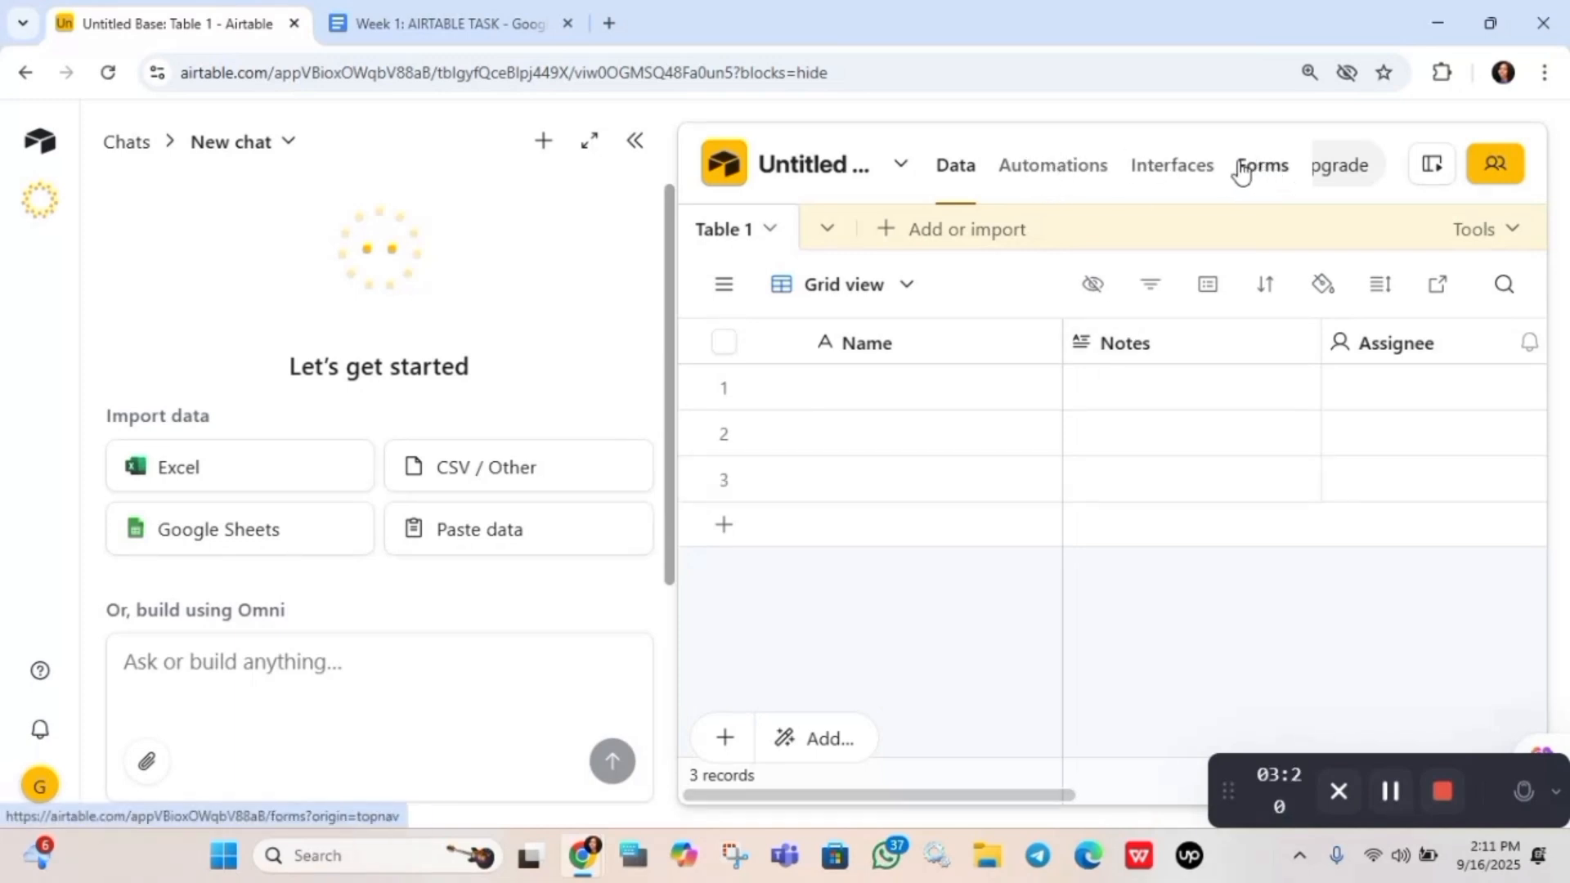
left_click(634, 141)
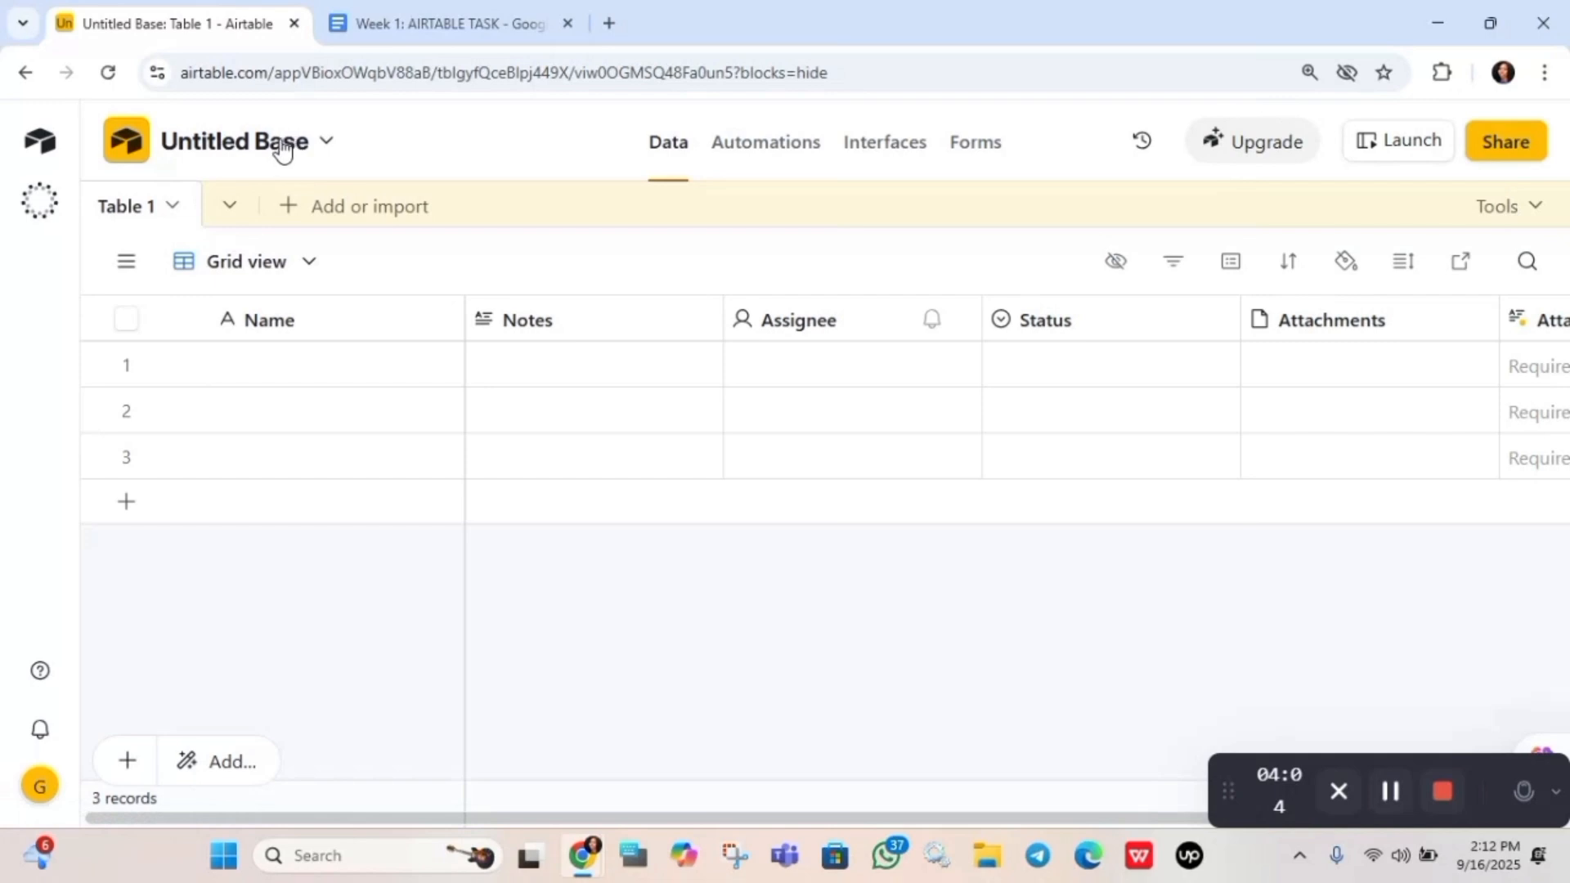
Rename the untitled base "Notary Application", copying the name from the Week 1: AIRTABLE TASK document in Google Docs
left_click(235, 147)
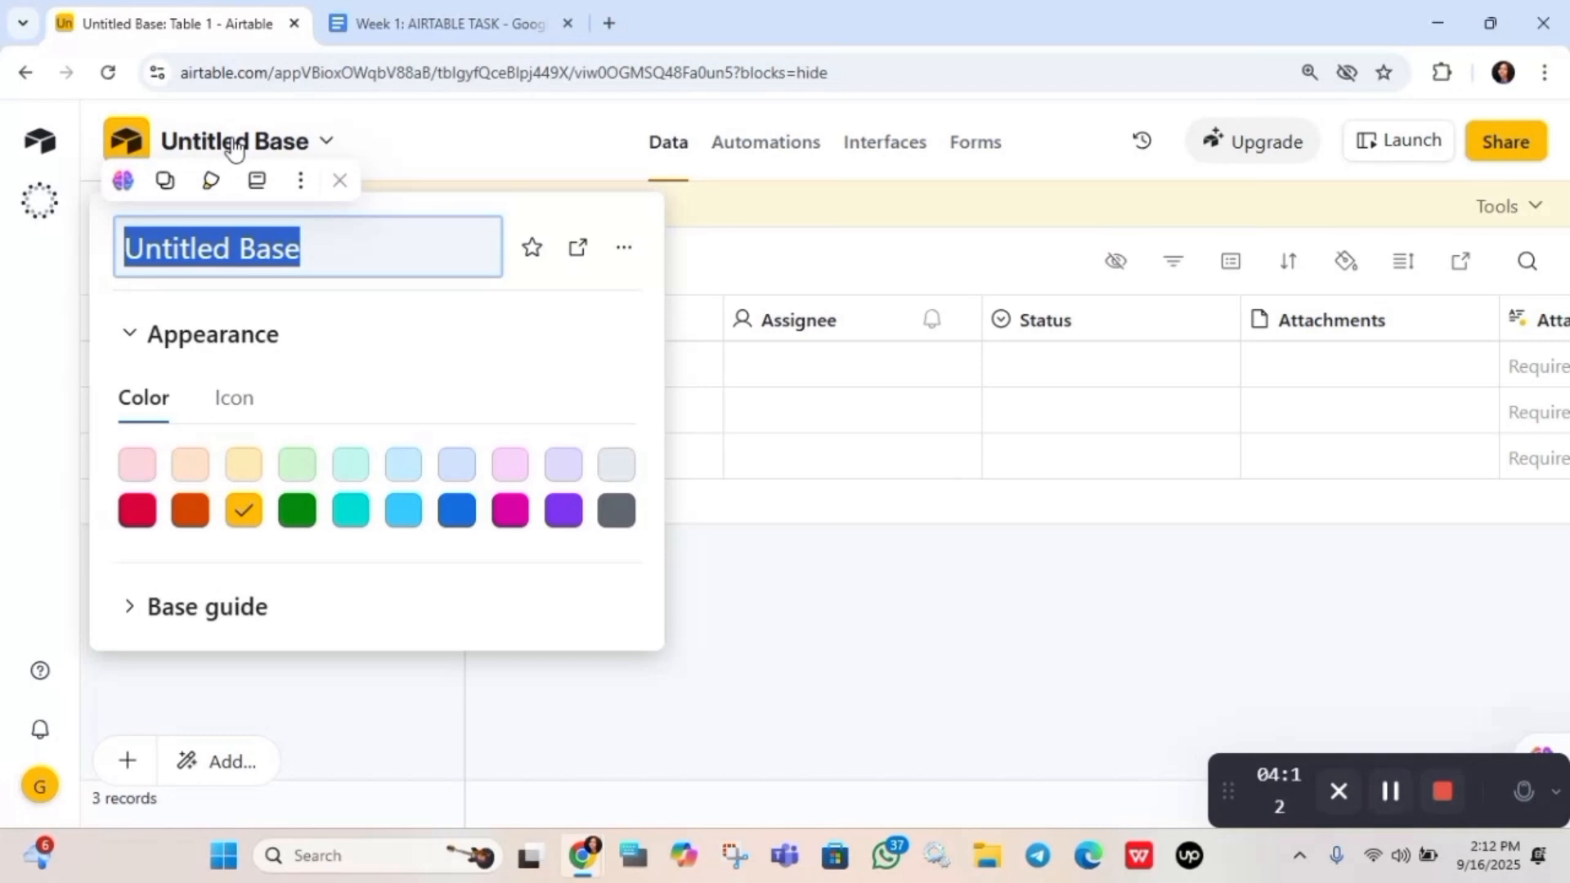
left_click(508, 5)
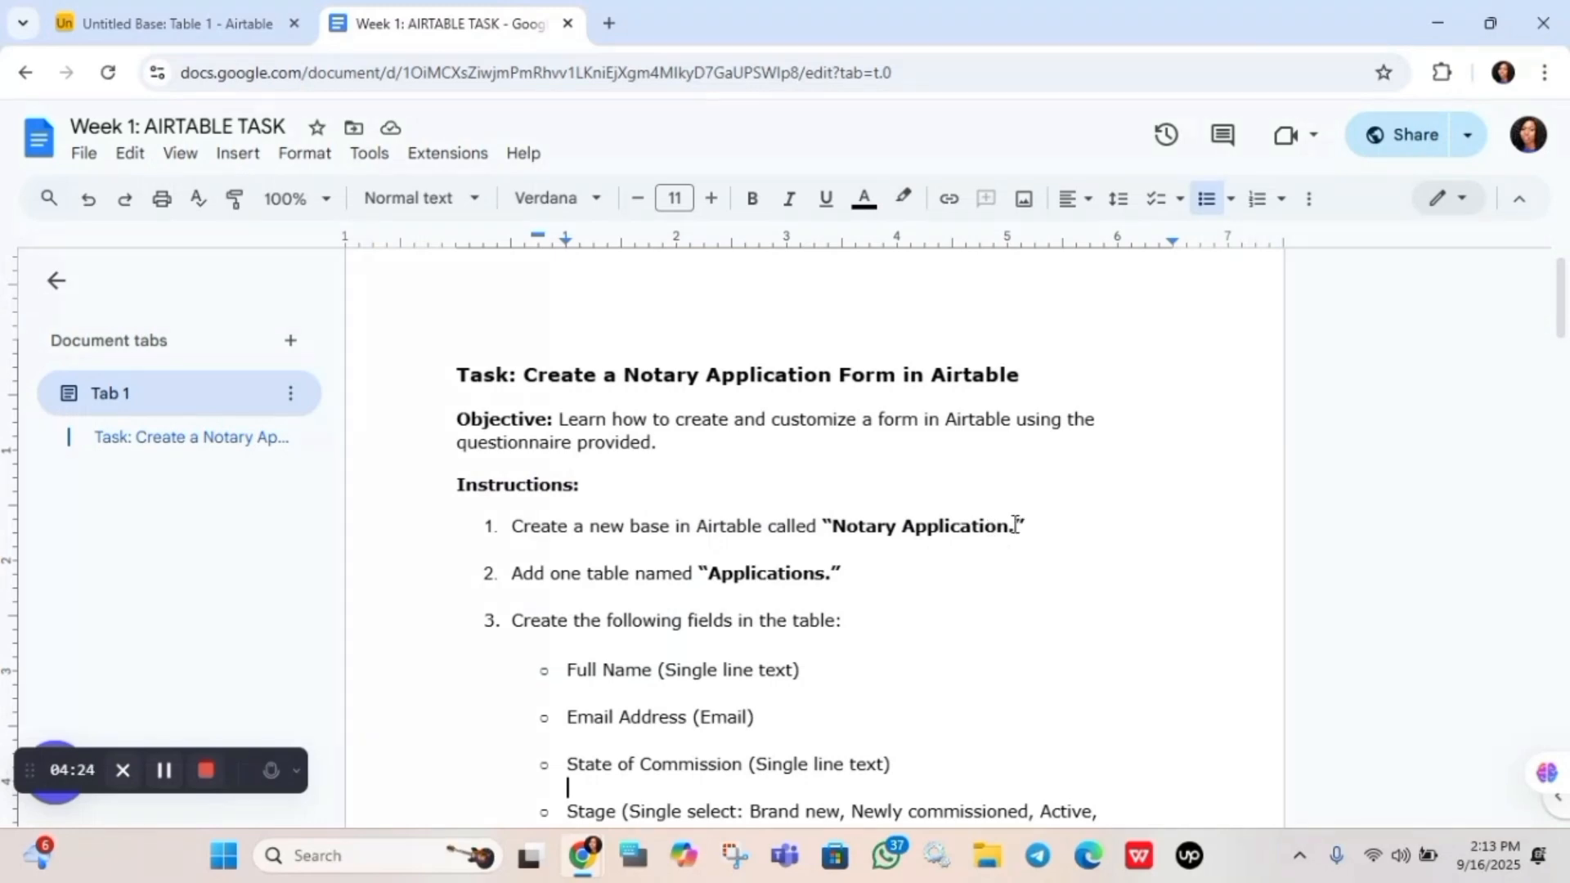
left_click(832, 524)
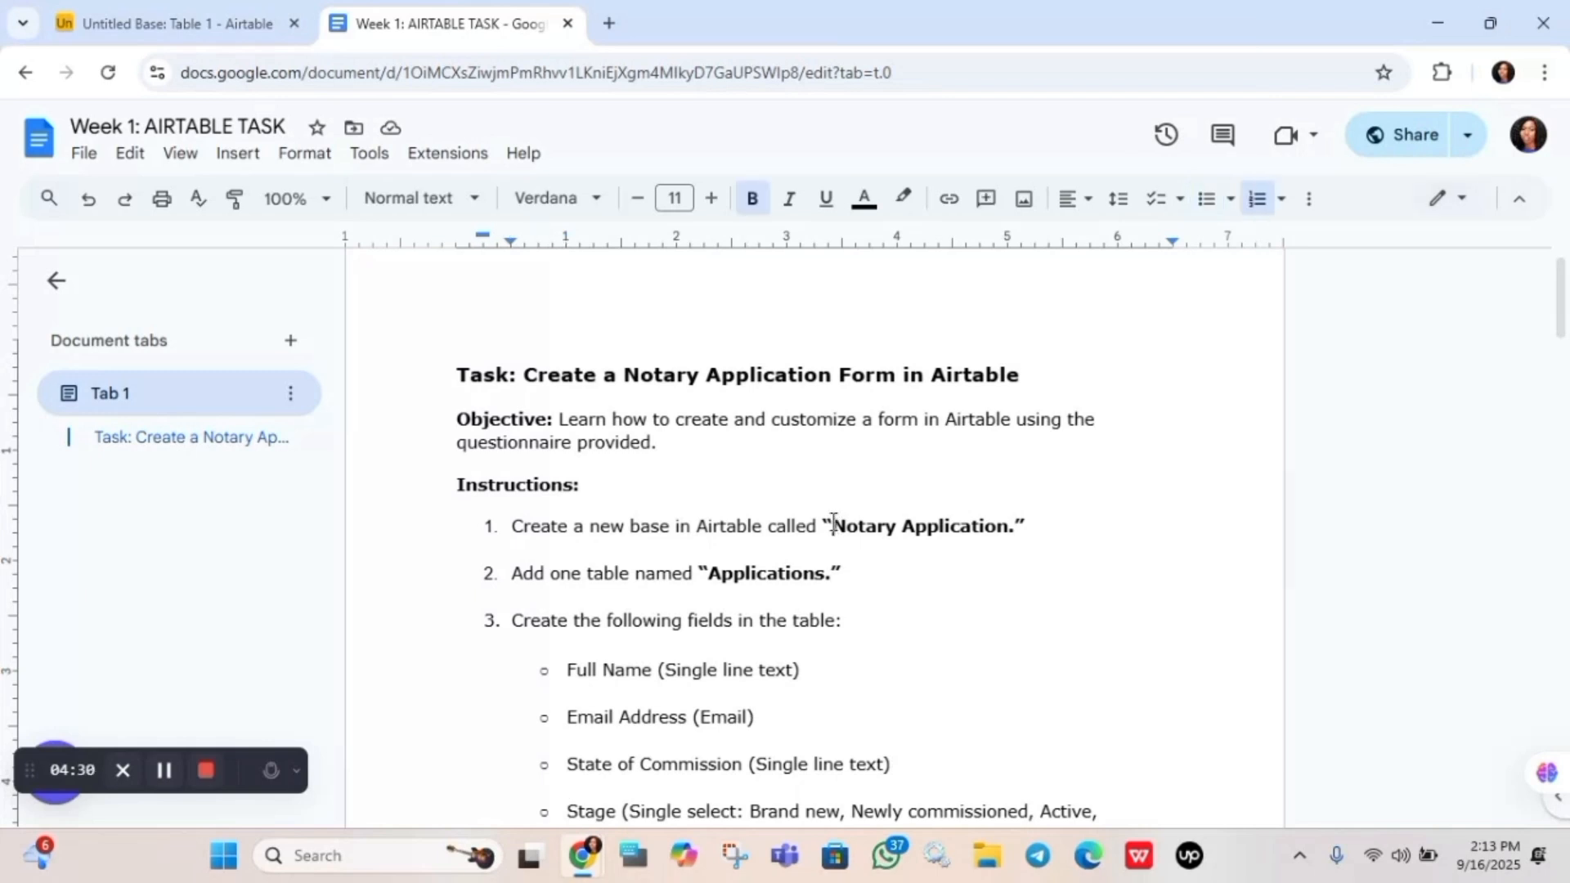
left_click_drag(877, 523, 1012, 531)
key("ctrl+c")
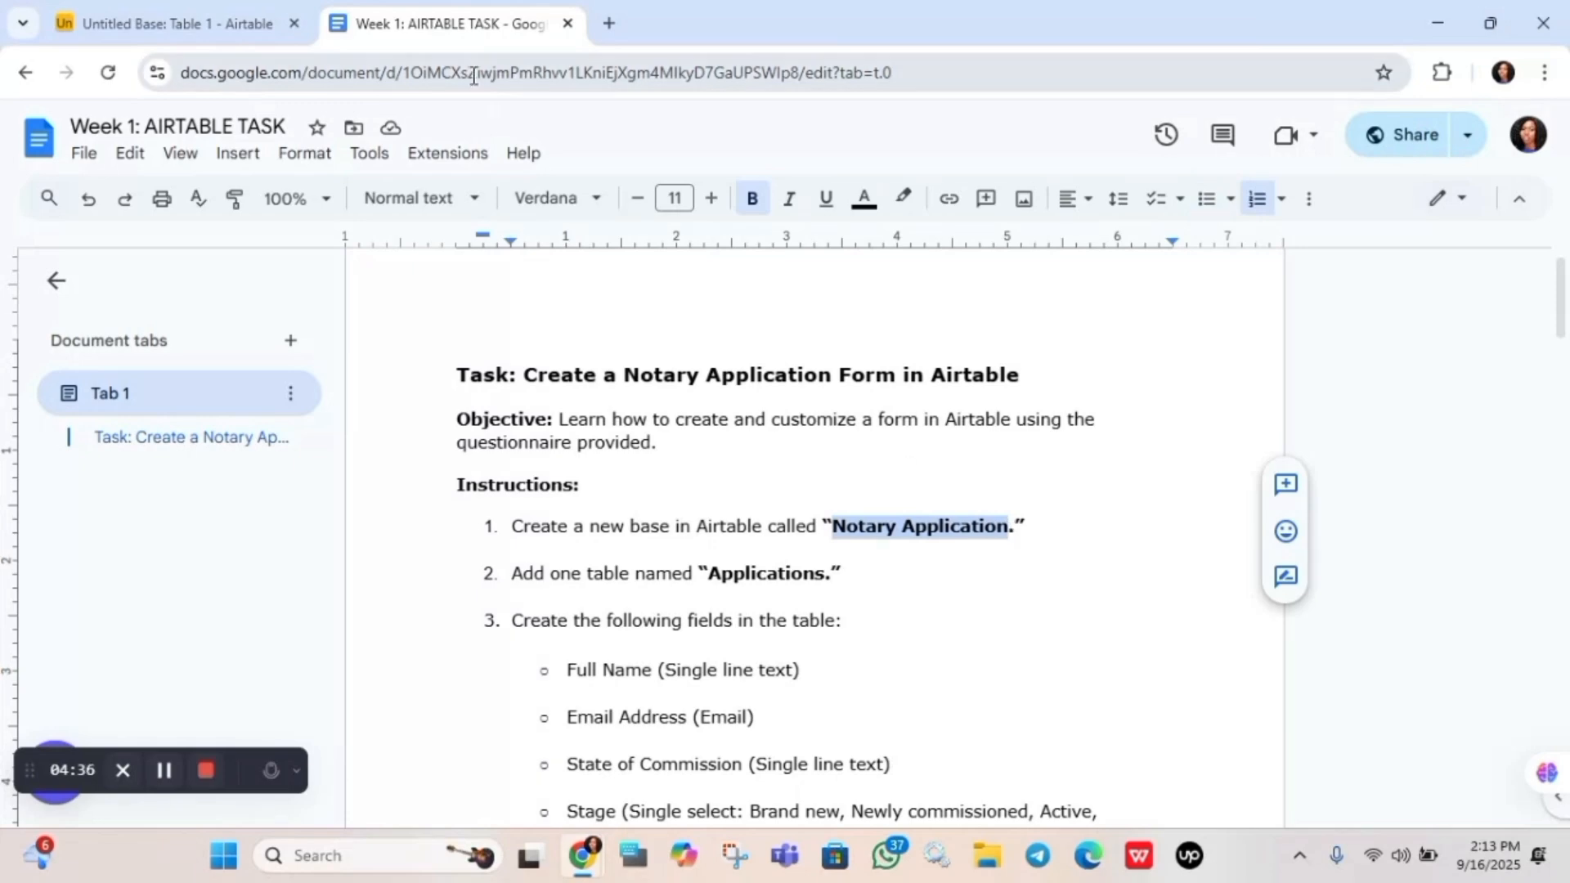
left_click(242, 1)
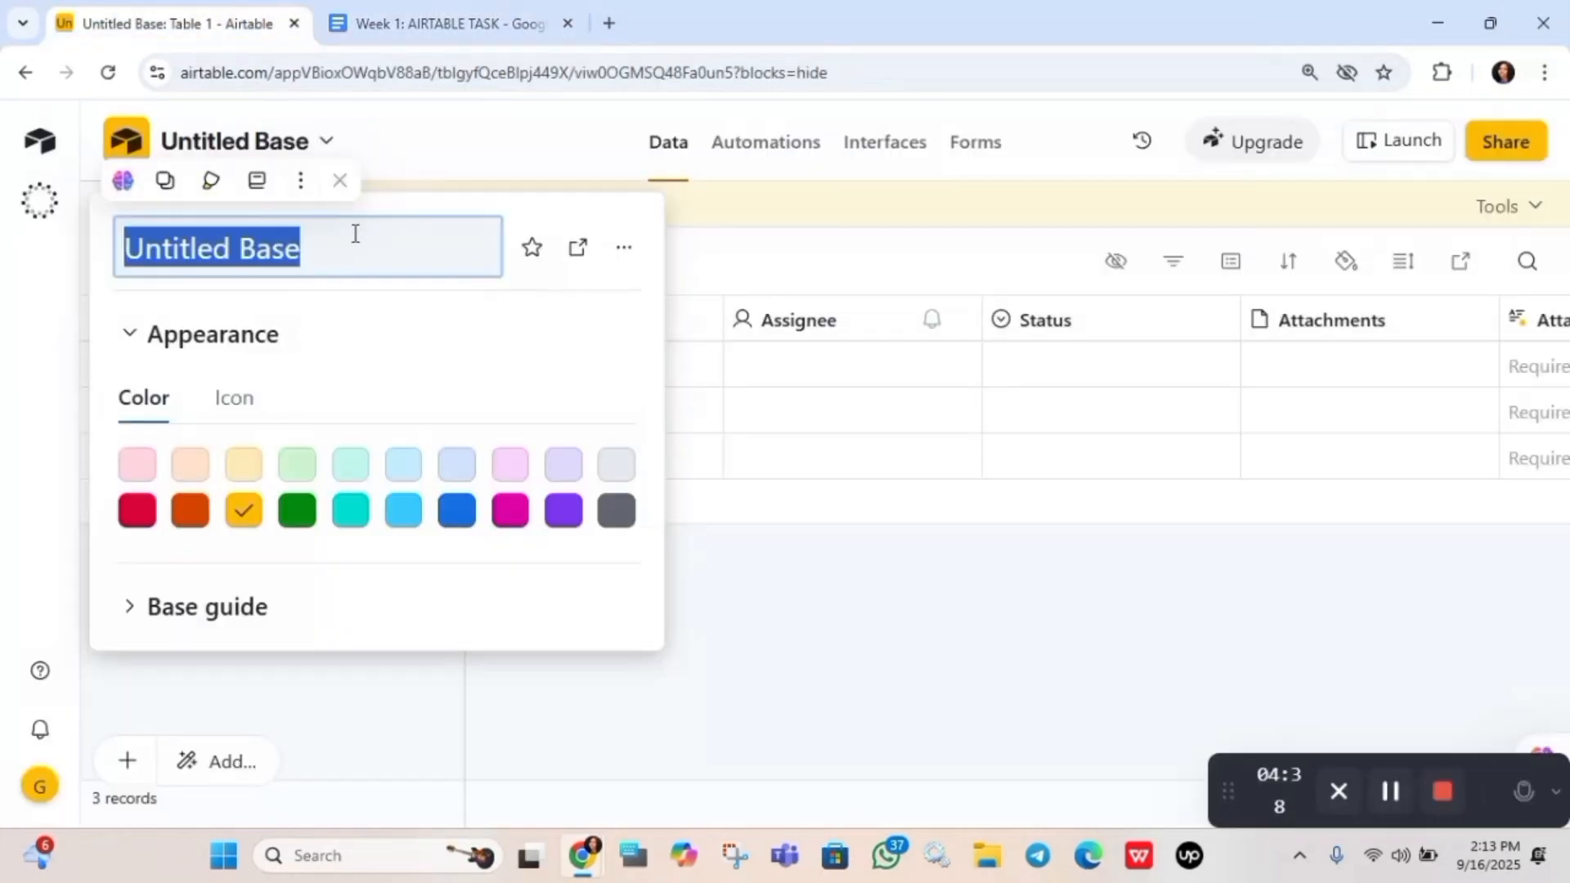
key("ctrl+v")
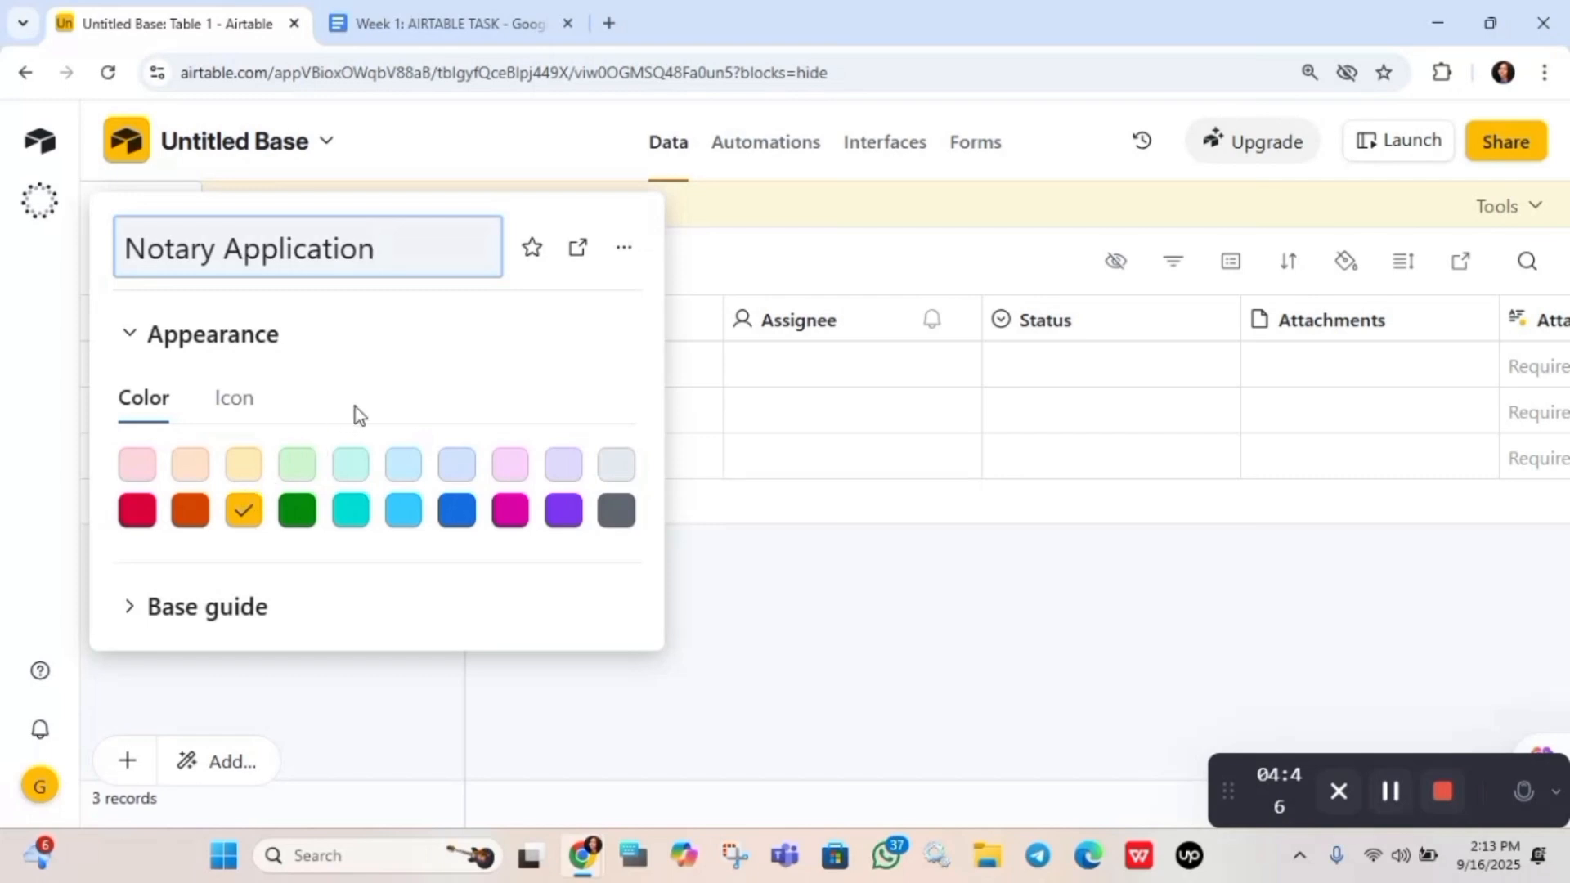
left_click(445, 718)
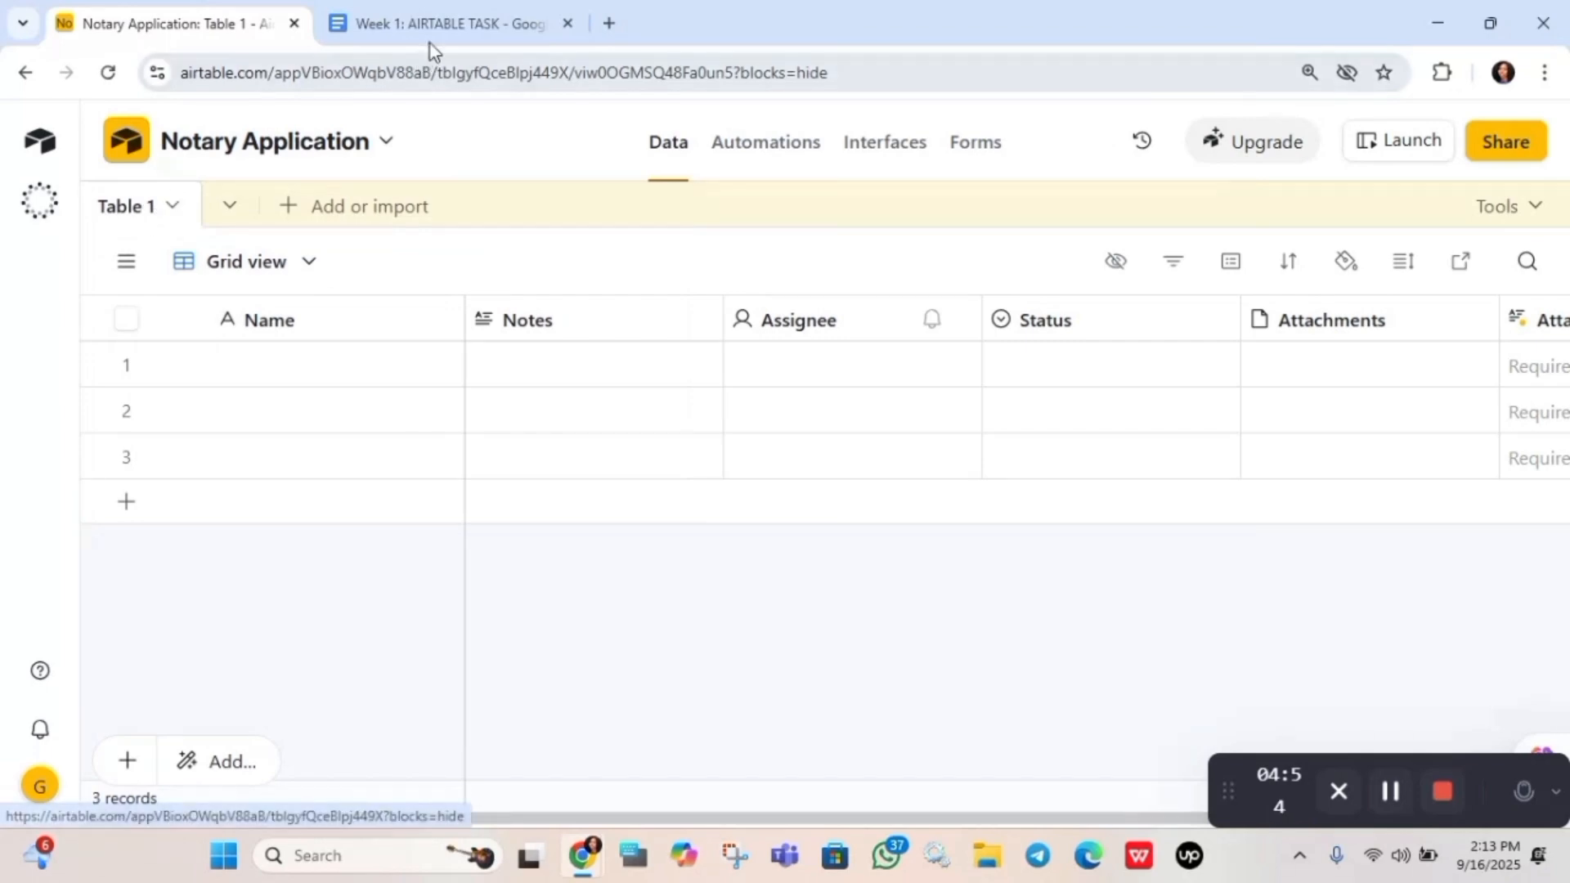
Check the table name in the Google Docs task document and rename Table 1 in Airtable as "Applications"
left_click(452, 27)
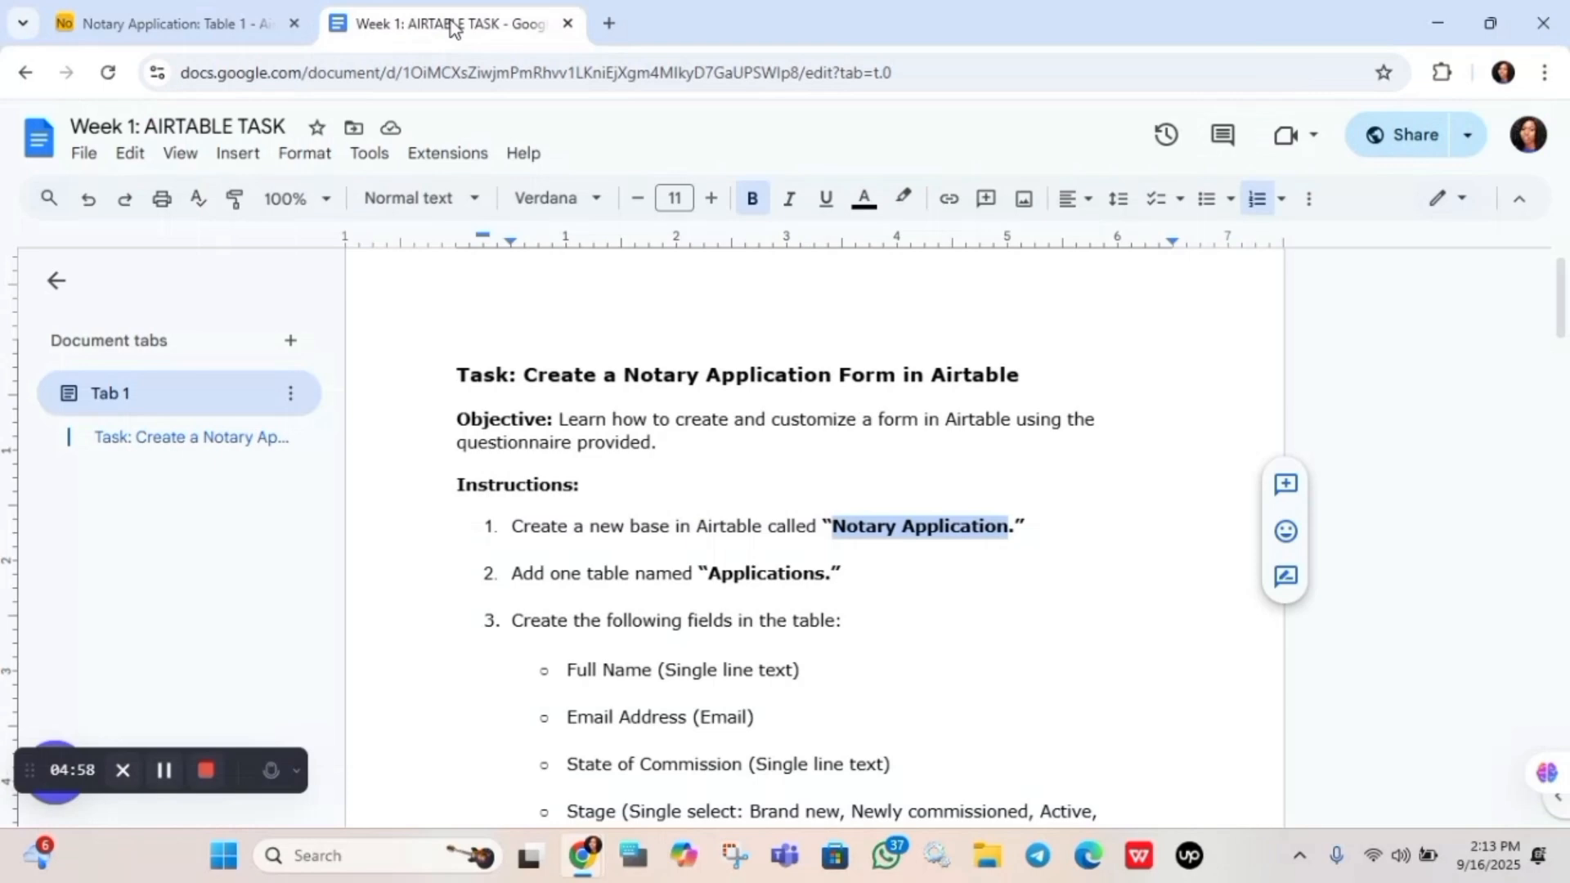
left_click(168, 12)
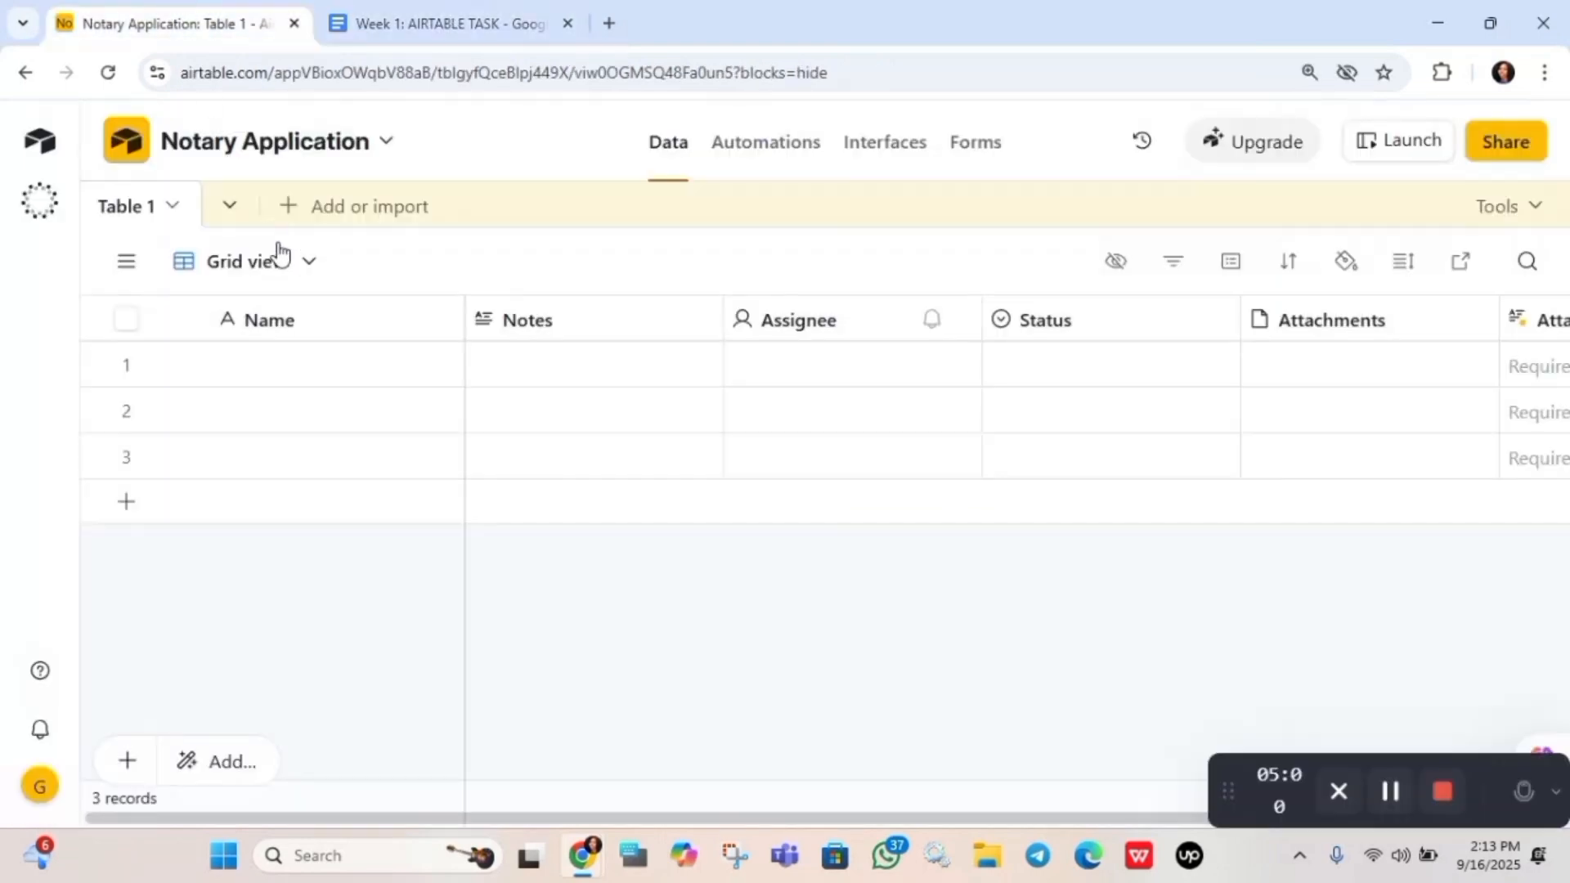
left_click(143, 214)
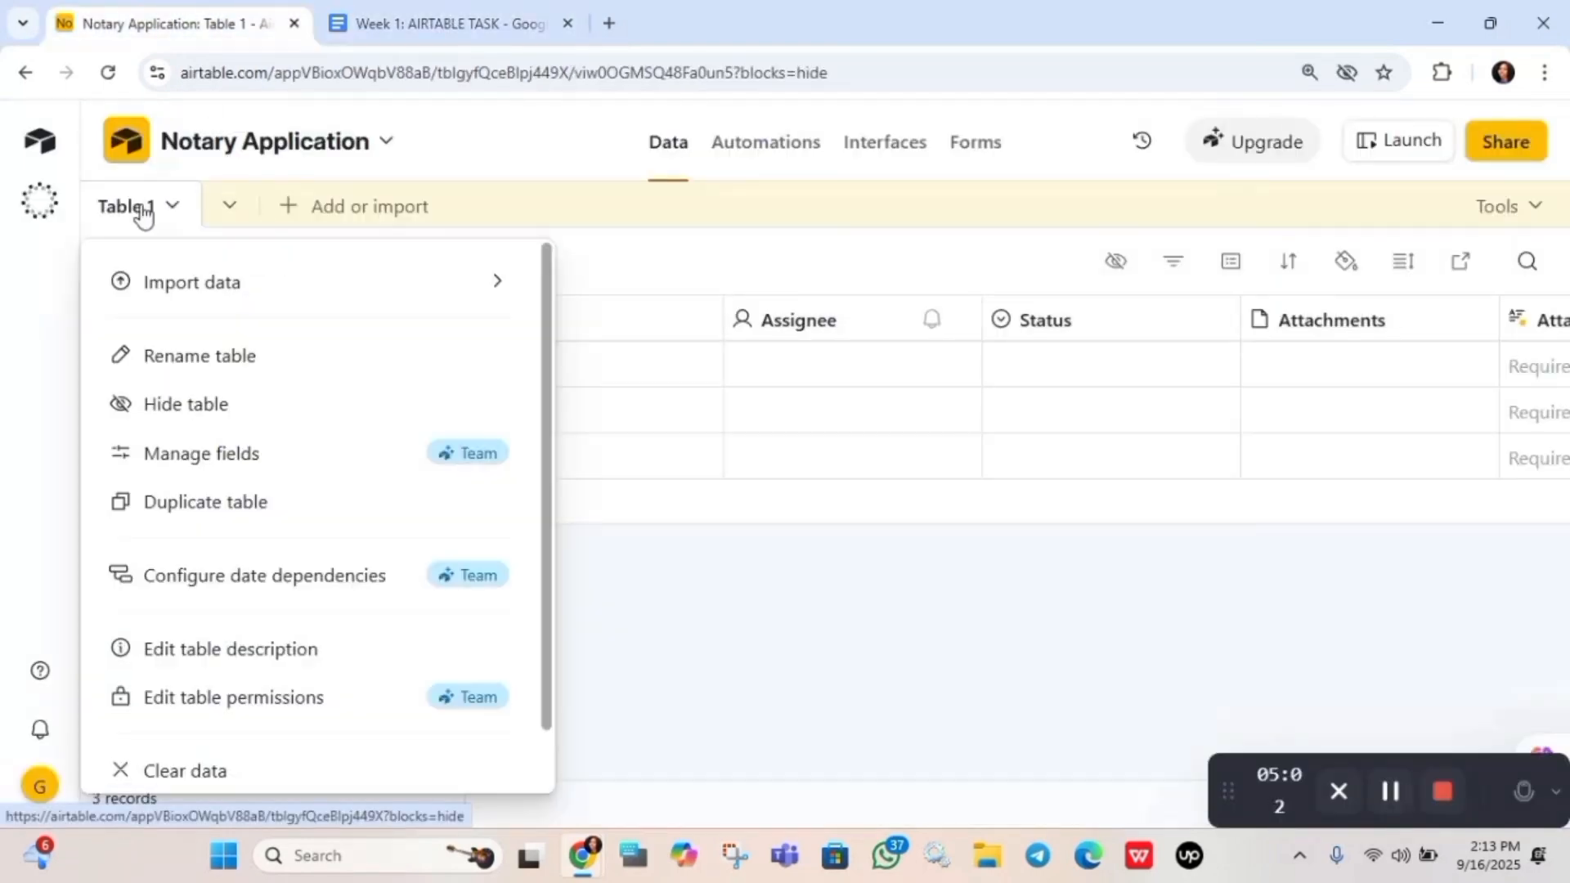
left_click(205, 360)
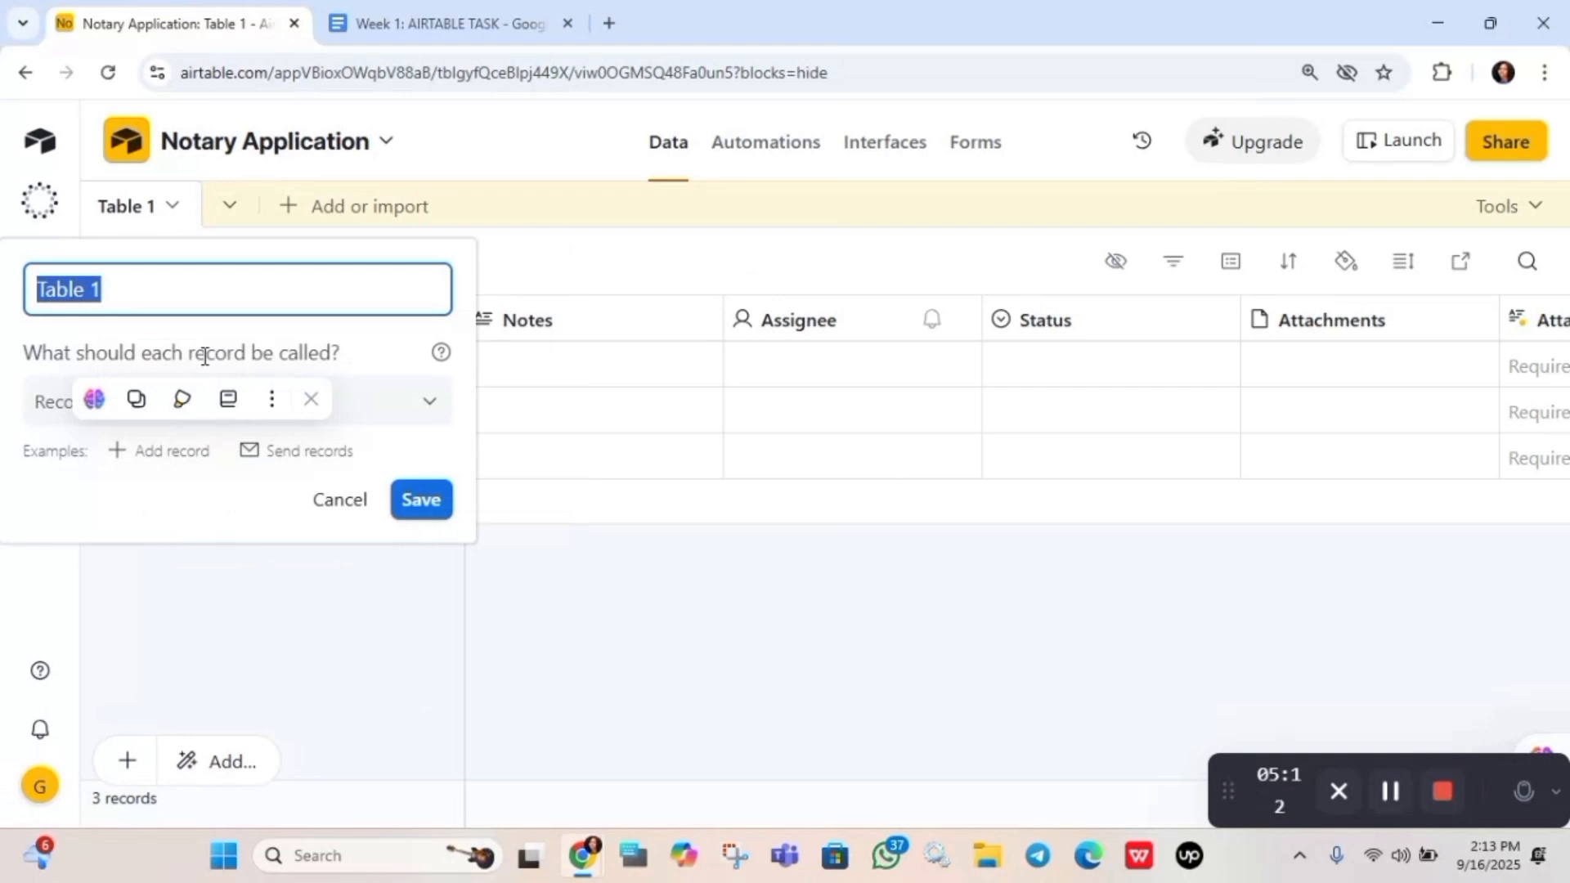
type("A")
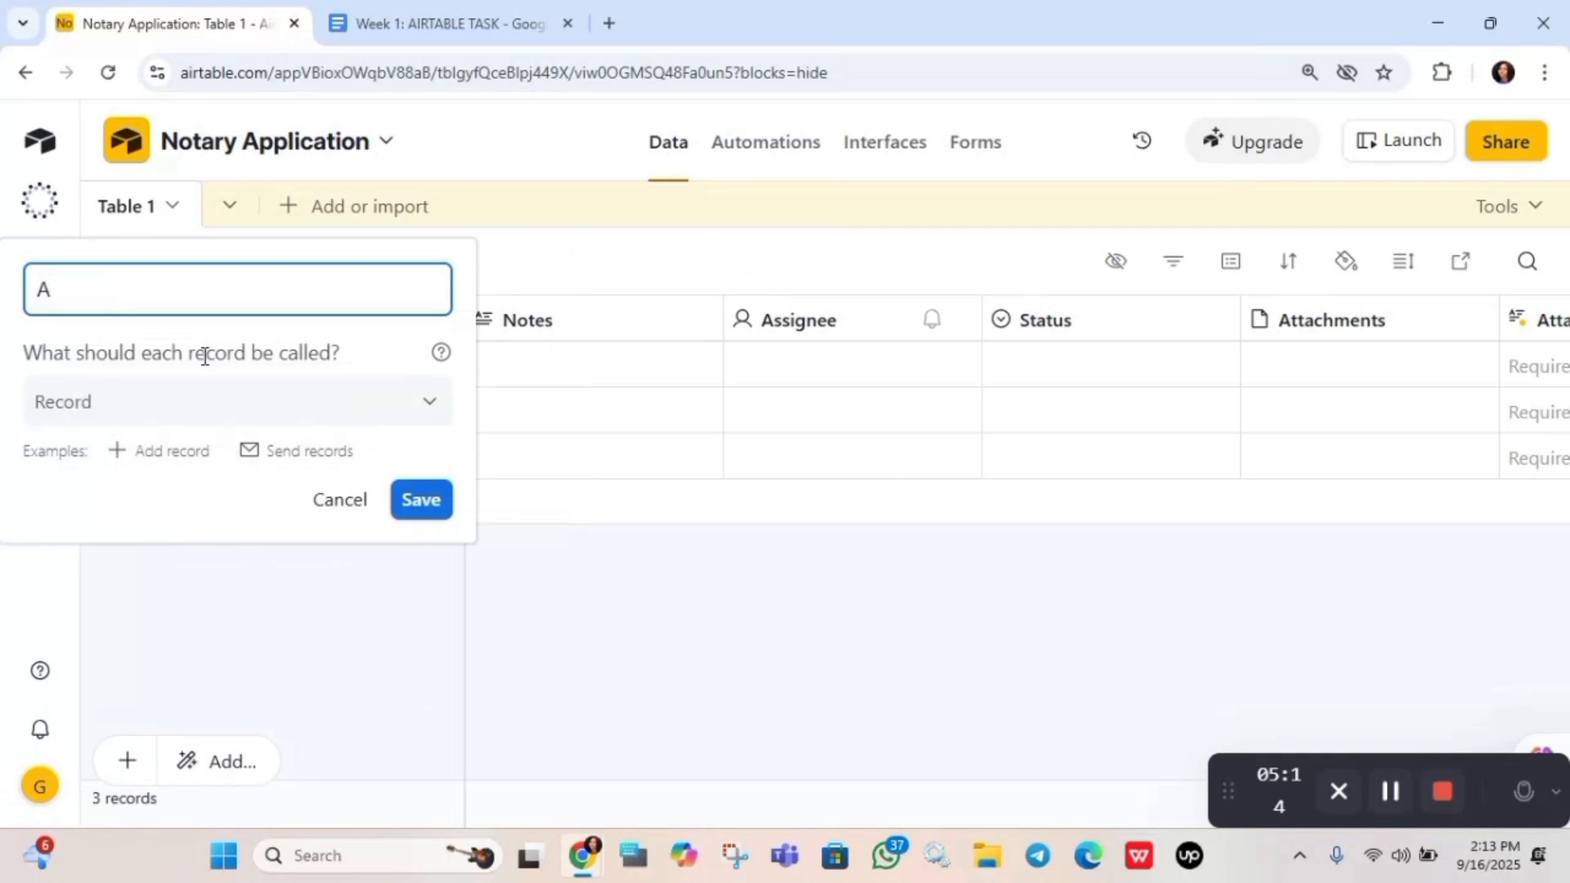
type("pplications")
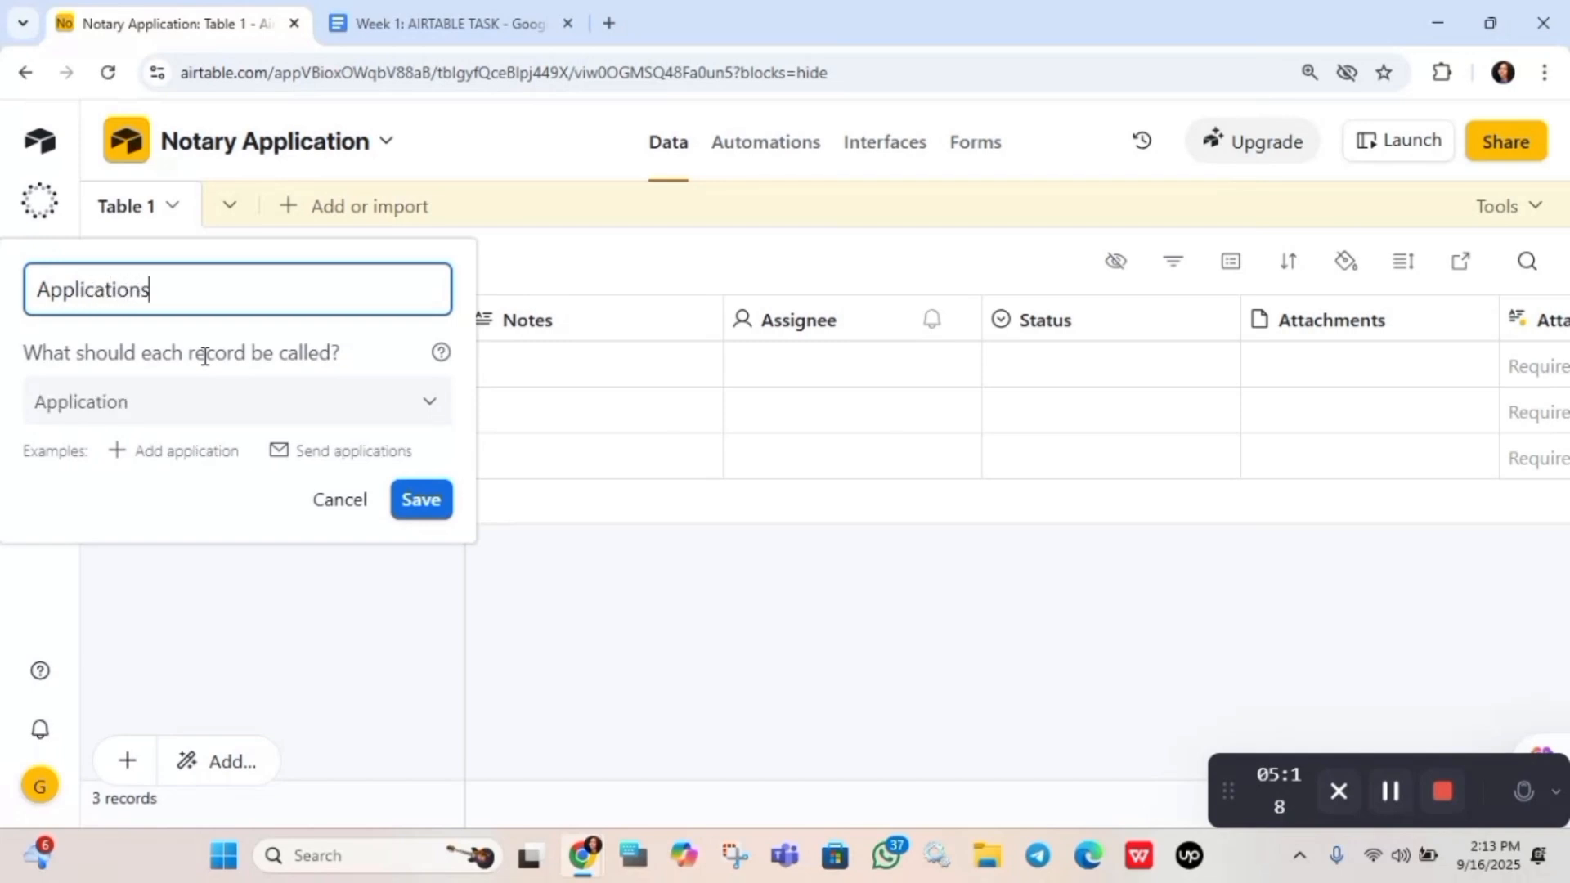
left_click(419, 495)
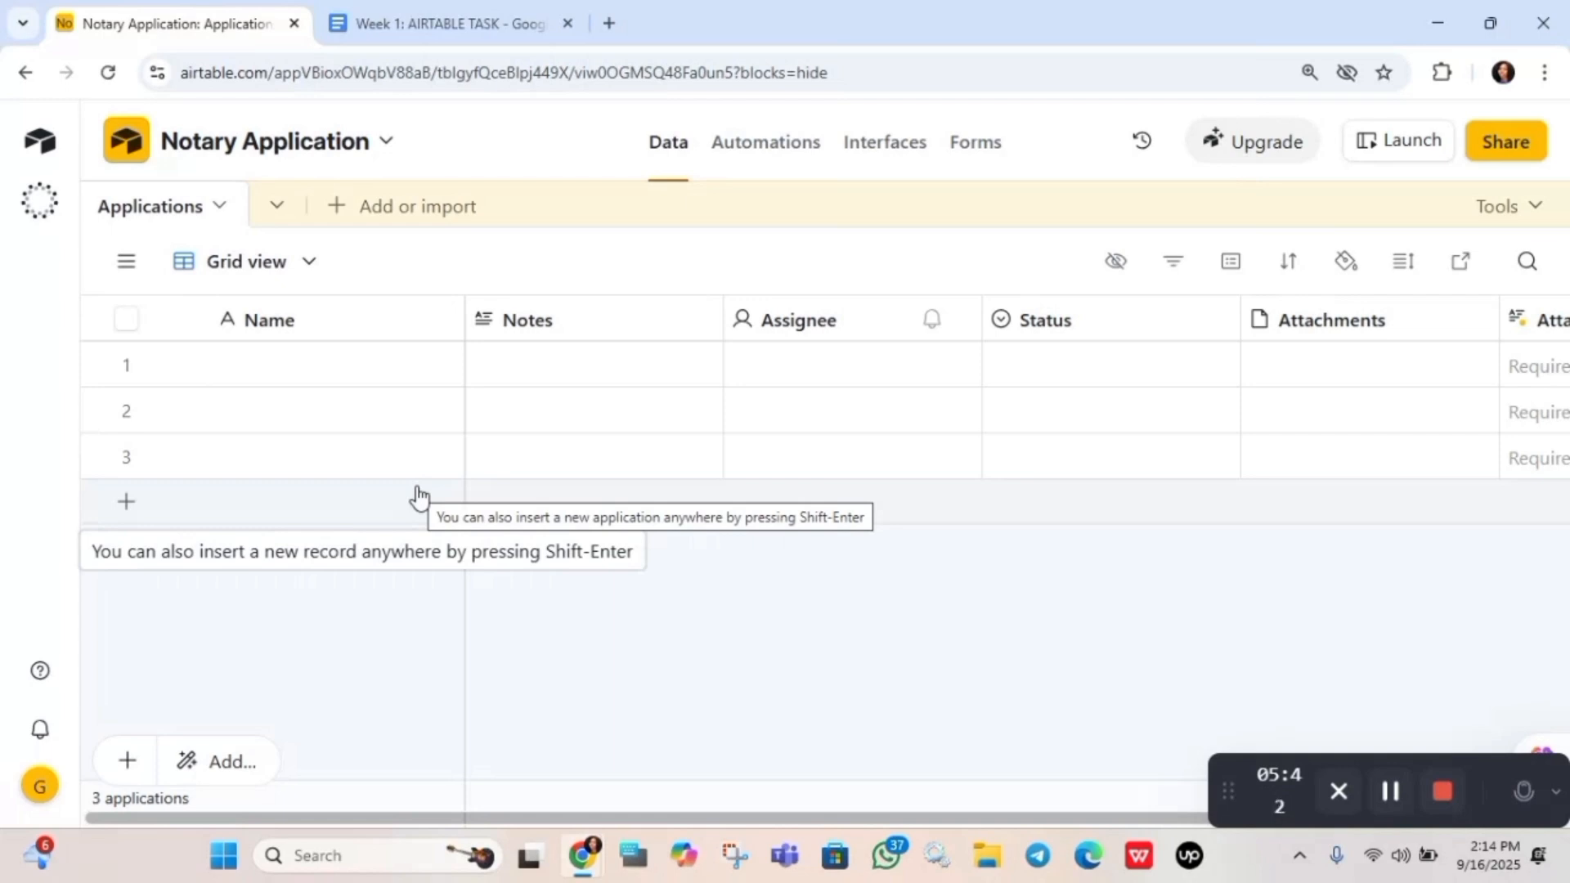
left_click(176, 211)
mouse_move(196, 298)
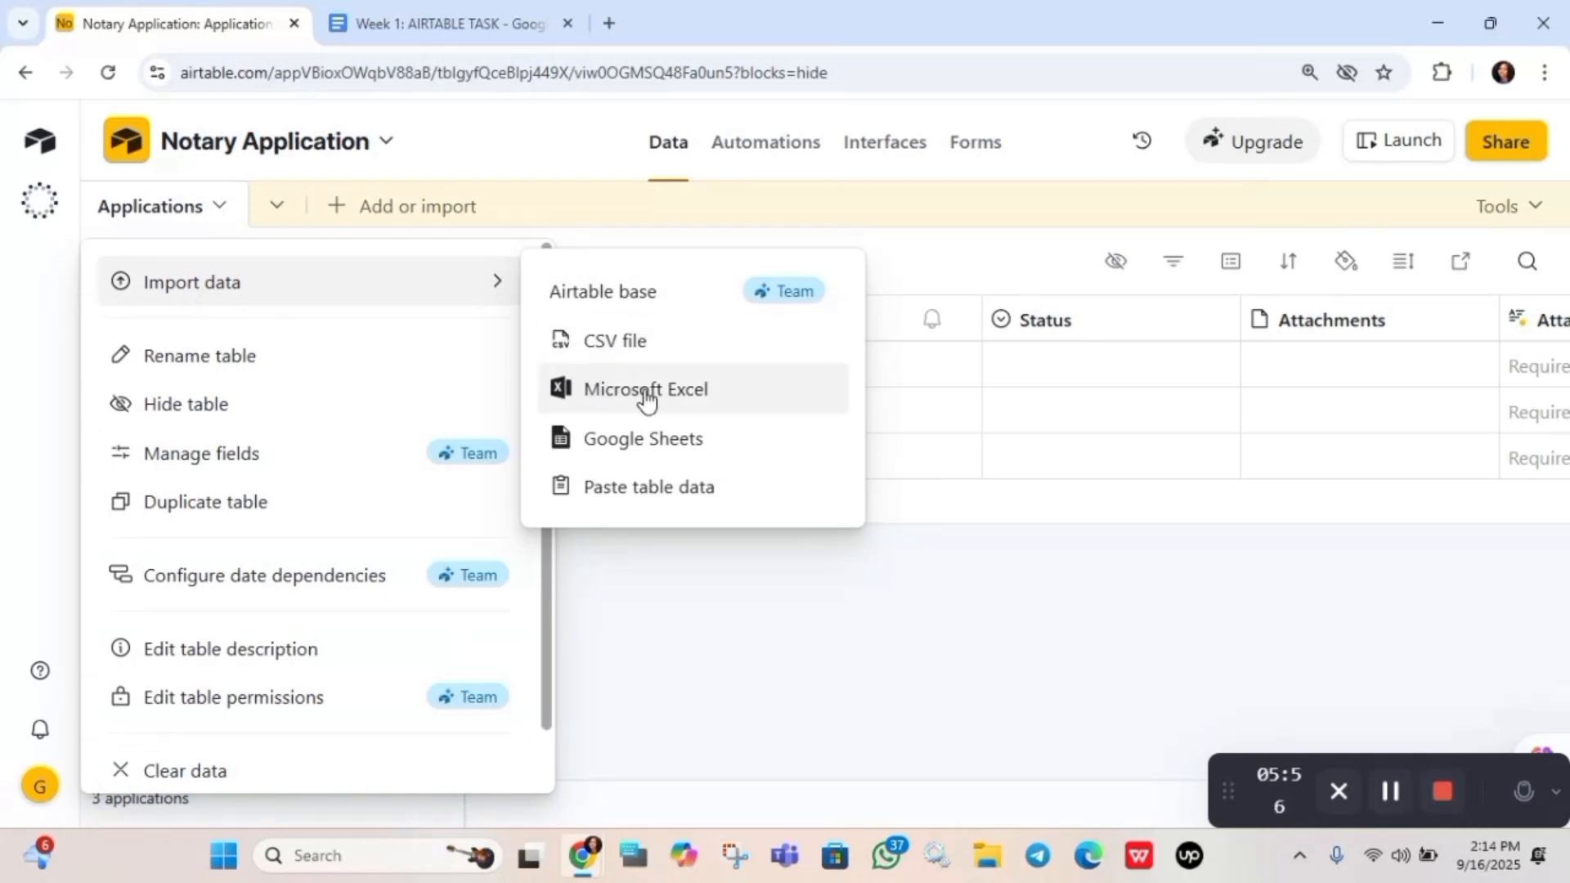
left_click(743, 587)
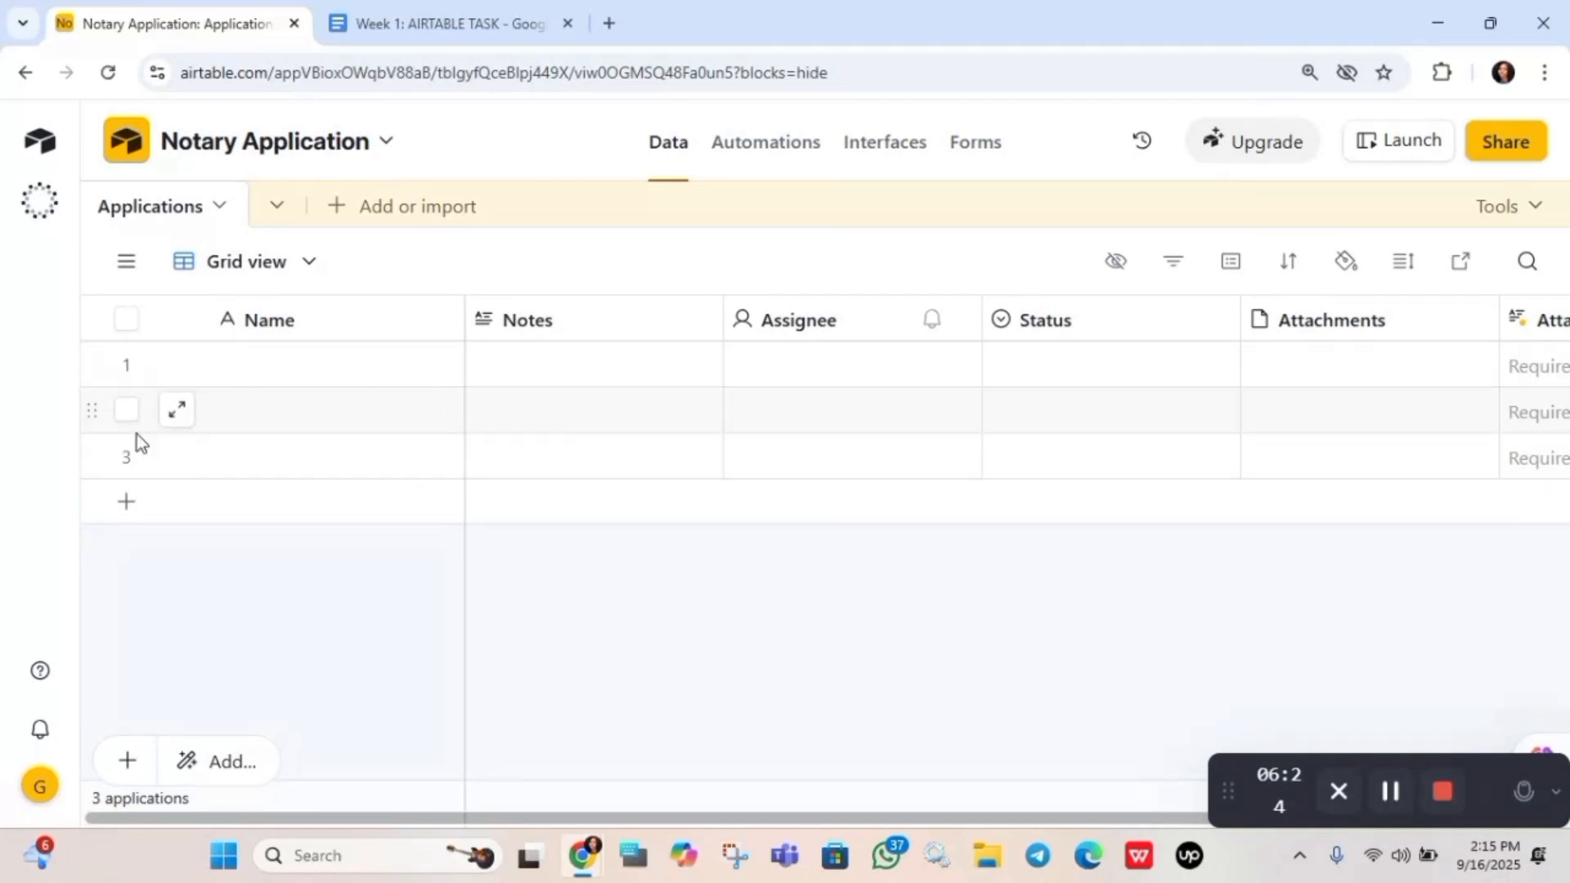
Delete the third empty record from the Applications table
left_click(127, 456)
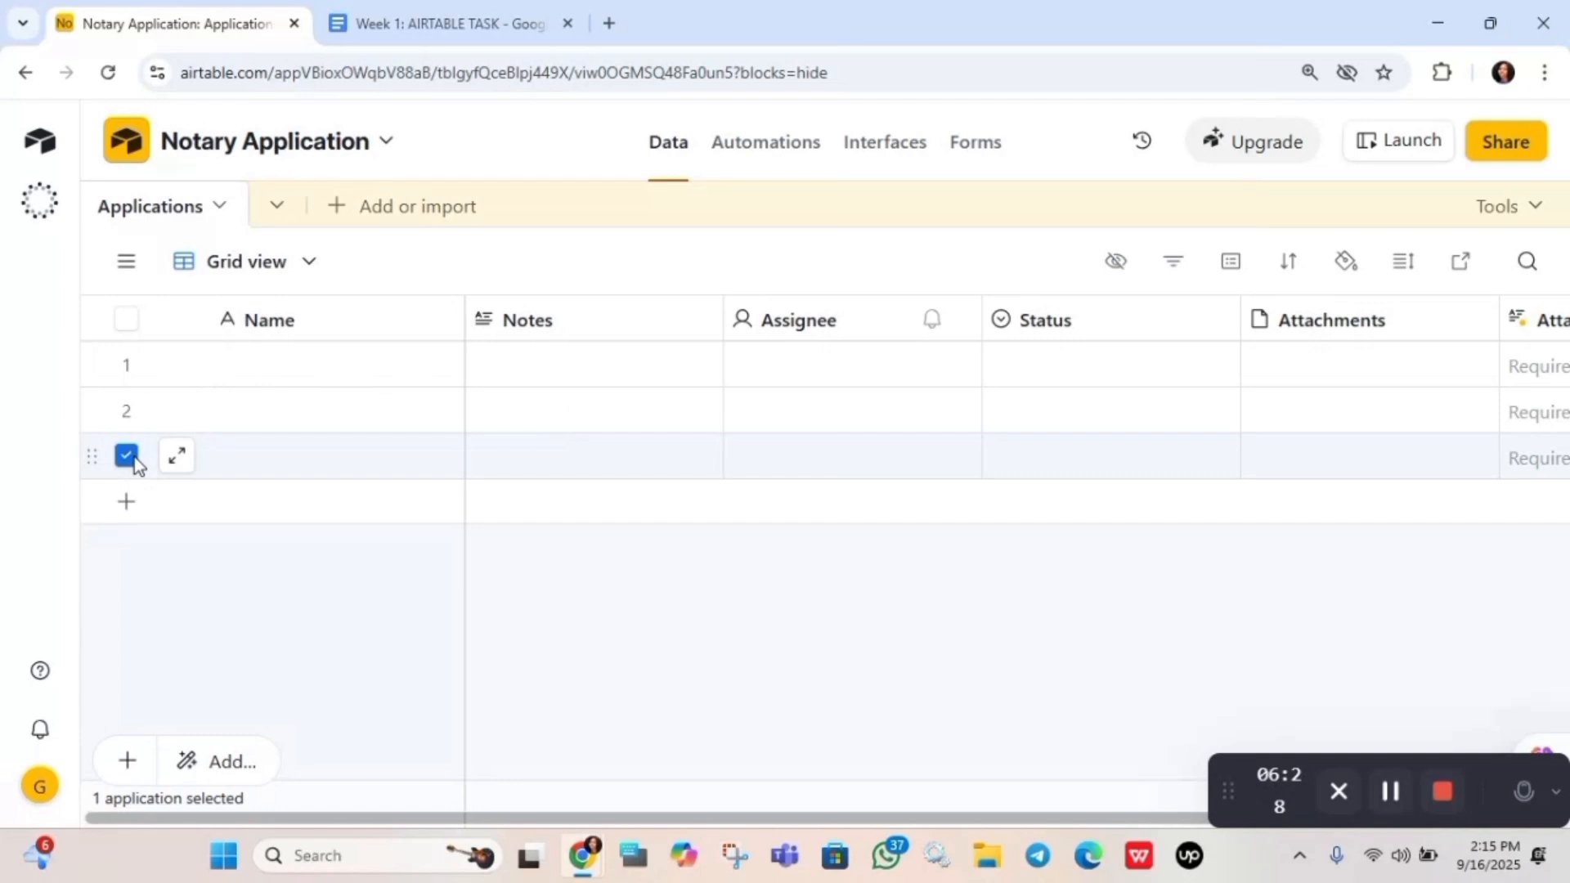
right_click(134, 457)
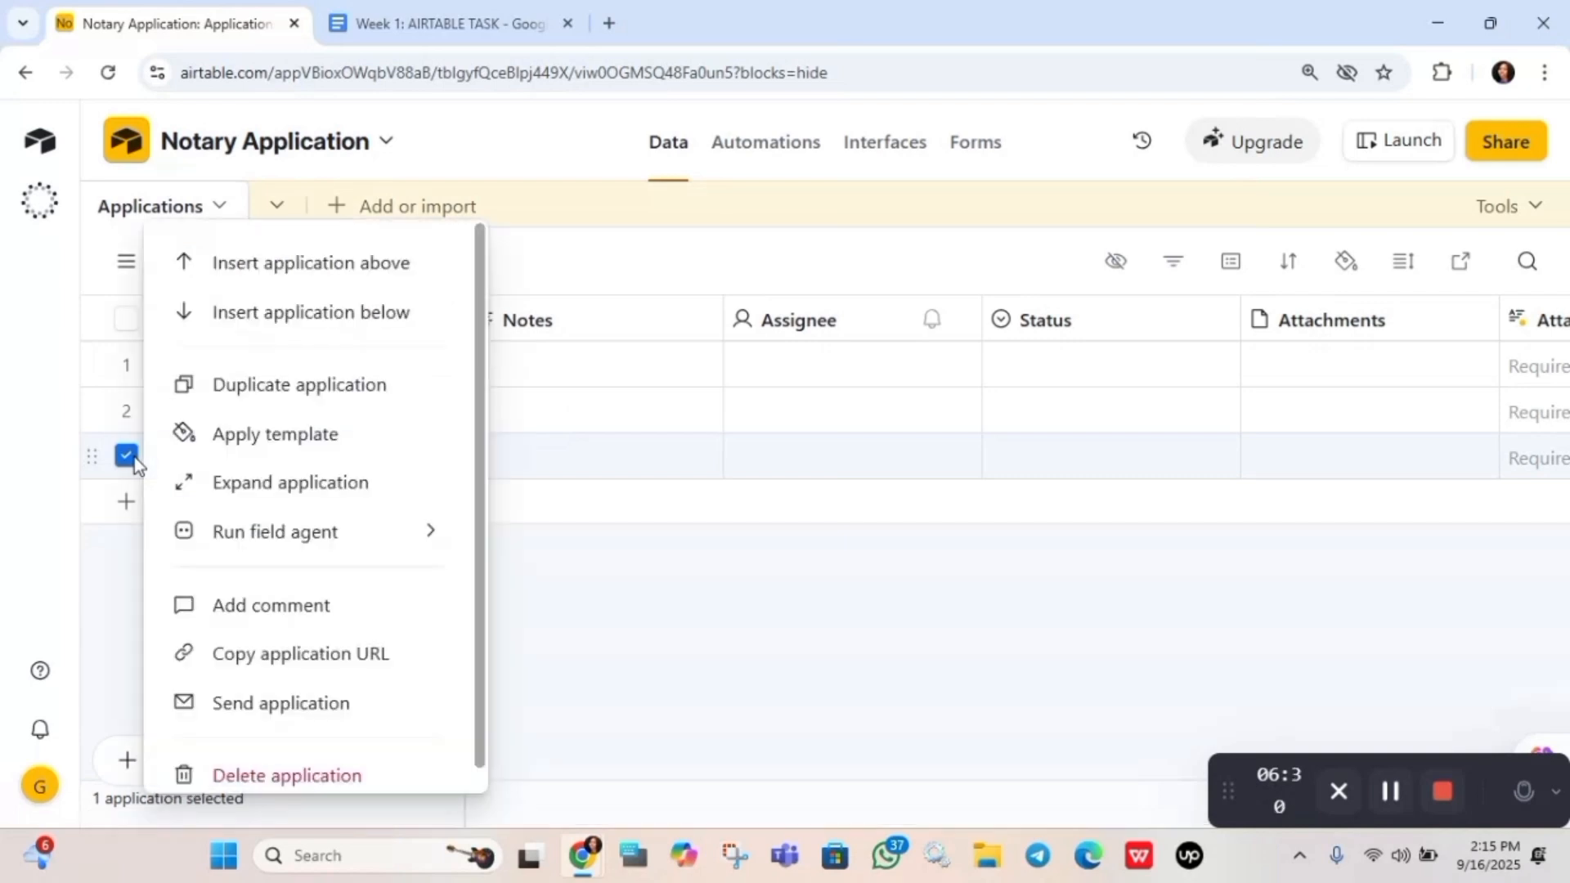
left_click(317, 775)
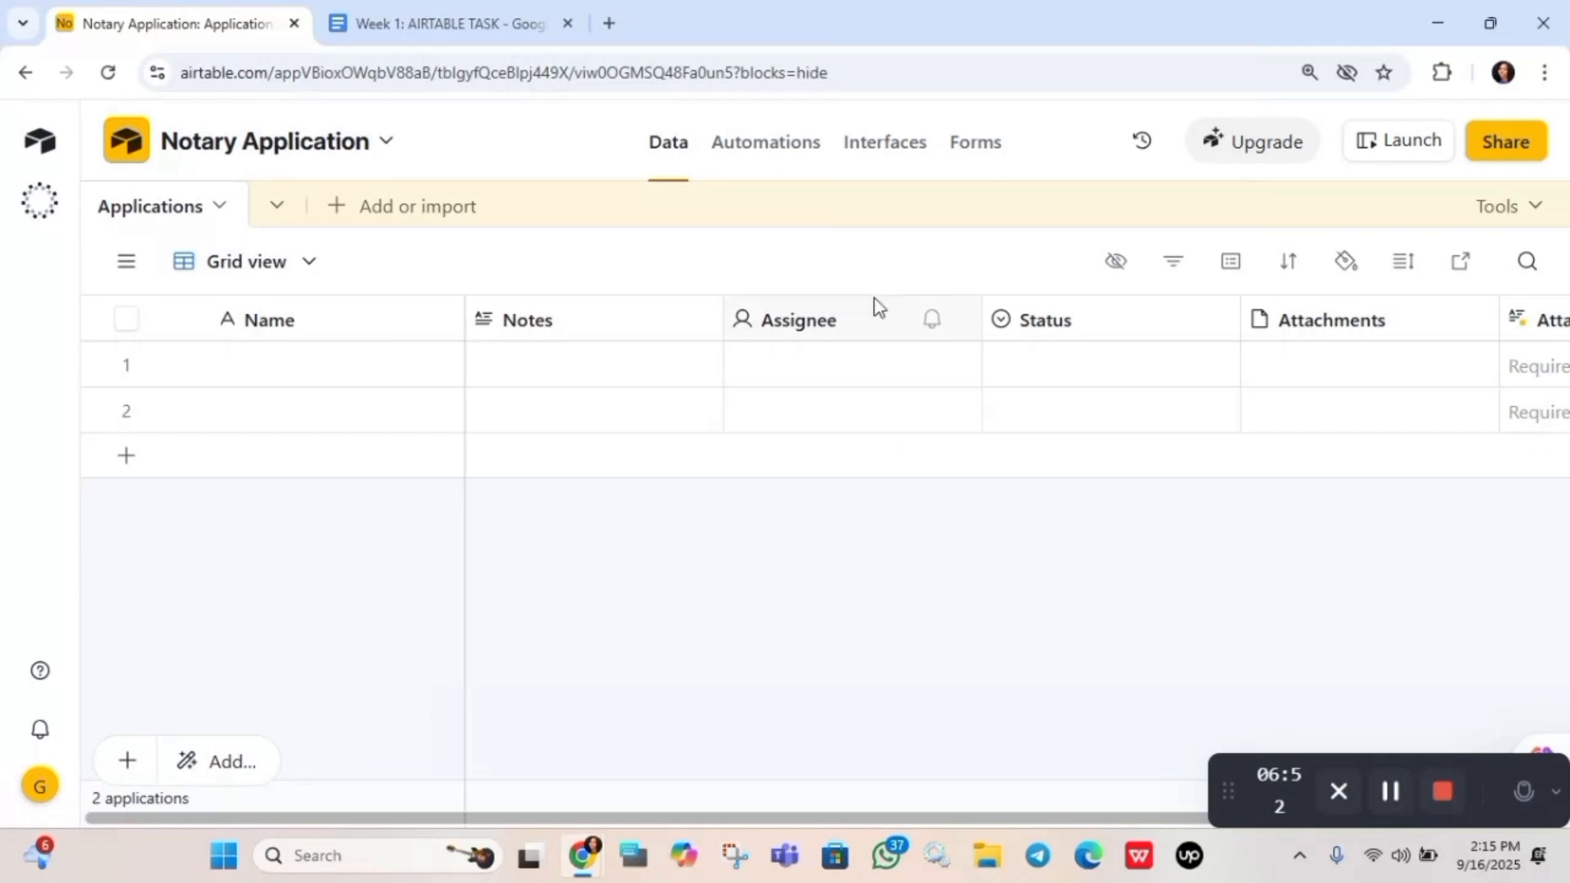
Delete the default Notes field from the Applications table
right_click(625, 311)
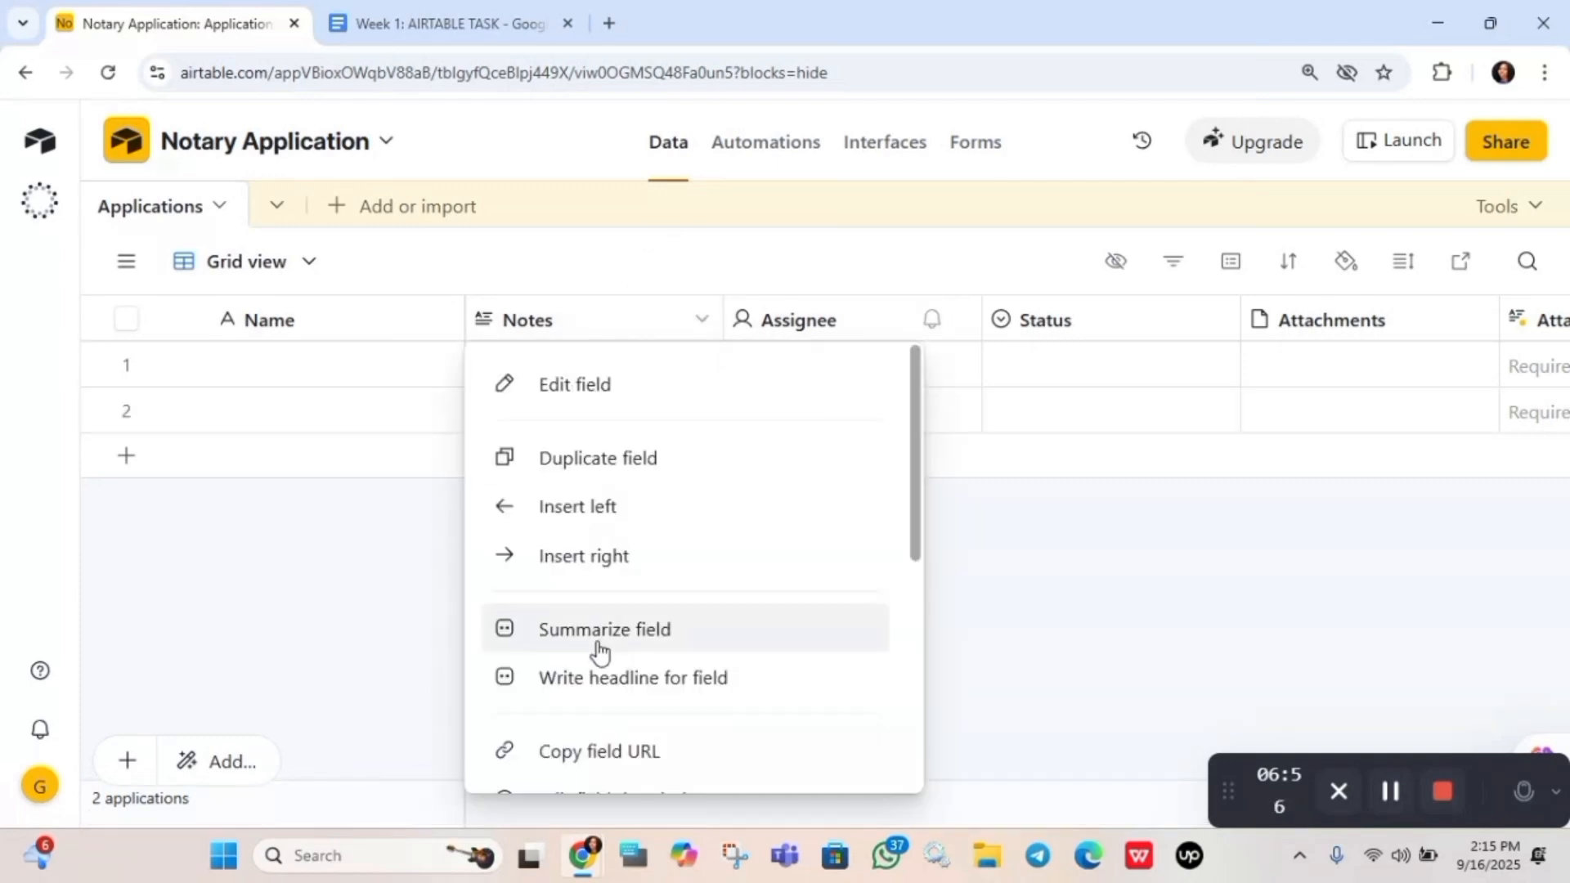
scroll(601, 652, "down", 3)
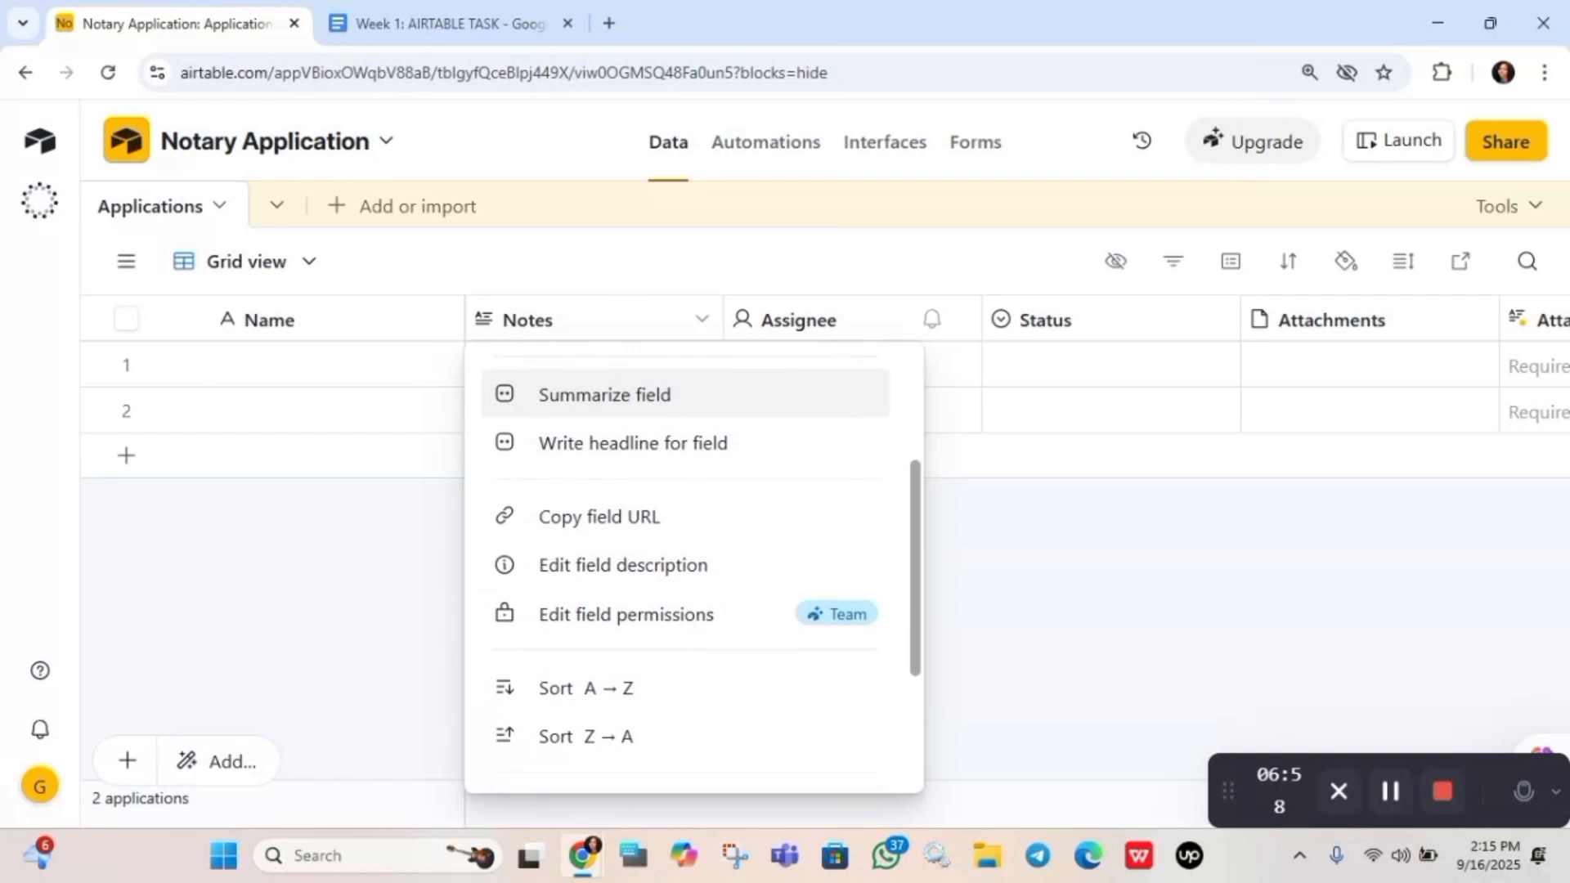
scroll(693, 569, "down", 3)
left_click(585, 753)
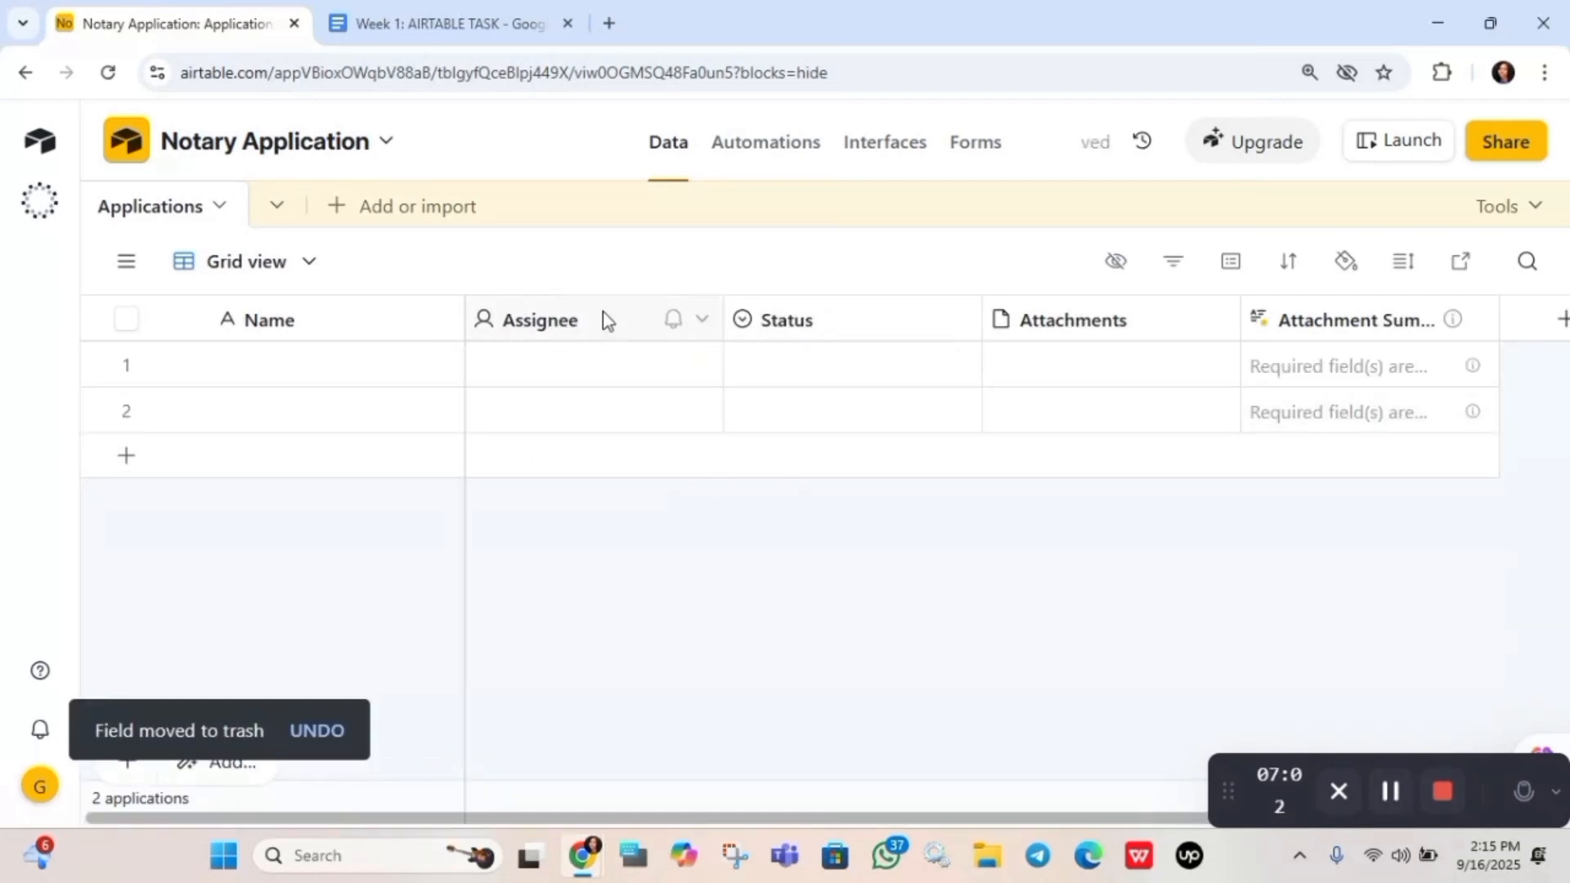
Delete the default Assignee and Status fields from the Applications table
right_click(605, 320)
scroll(693, 568, "down", 4)
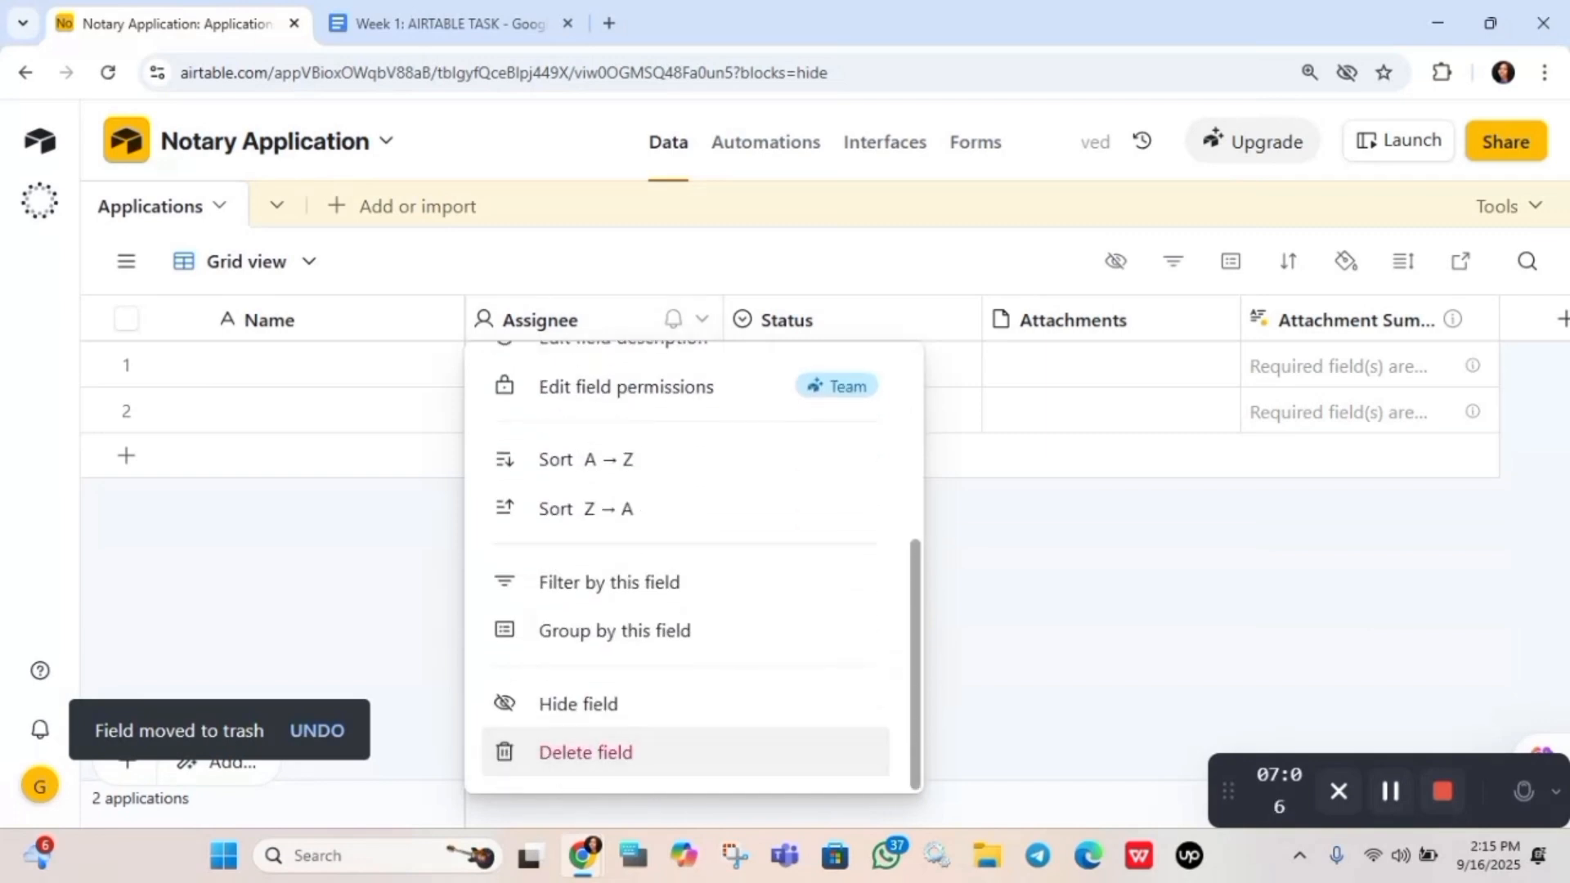
left_click(585, 752)
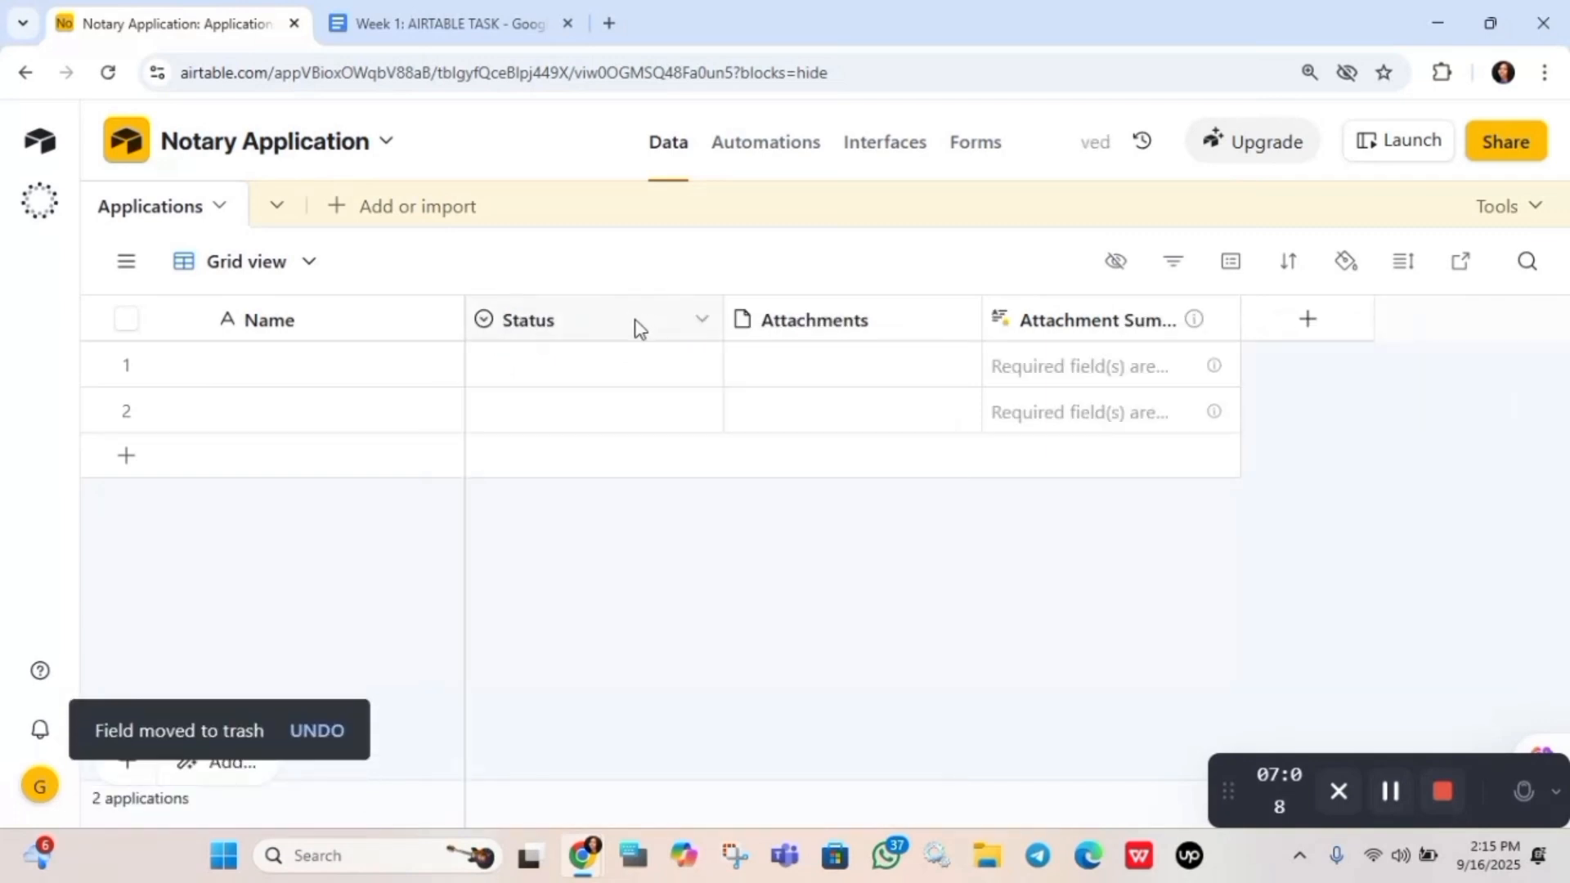
right_click(639, 329)
scroll(693, 564, "down", 5)
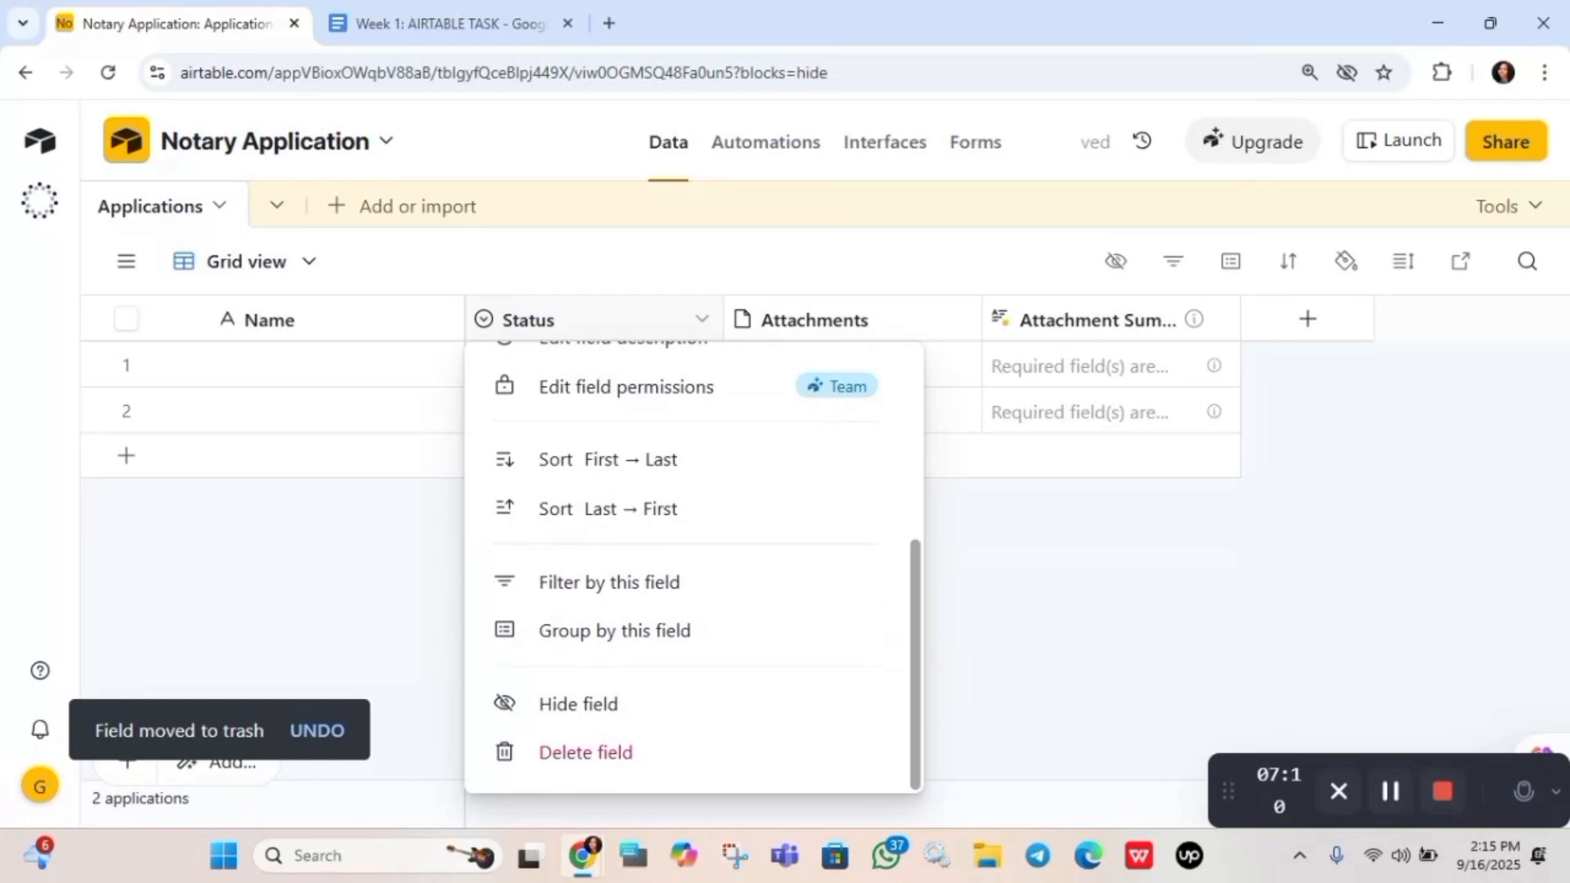
left_click(585, 751)
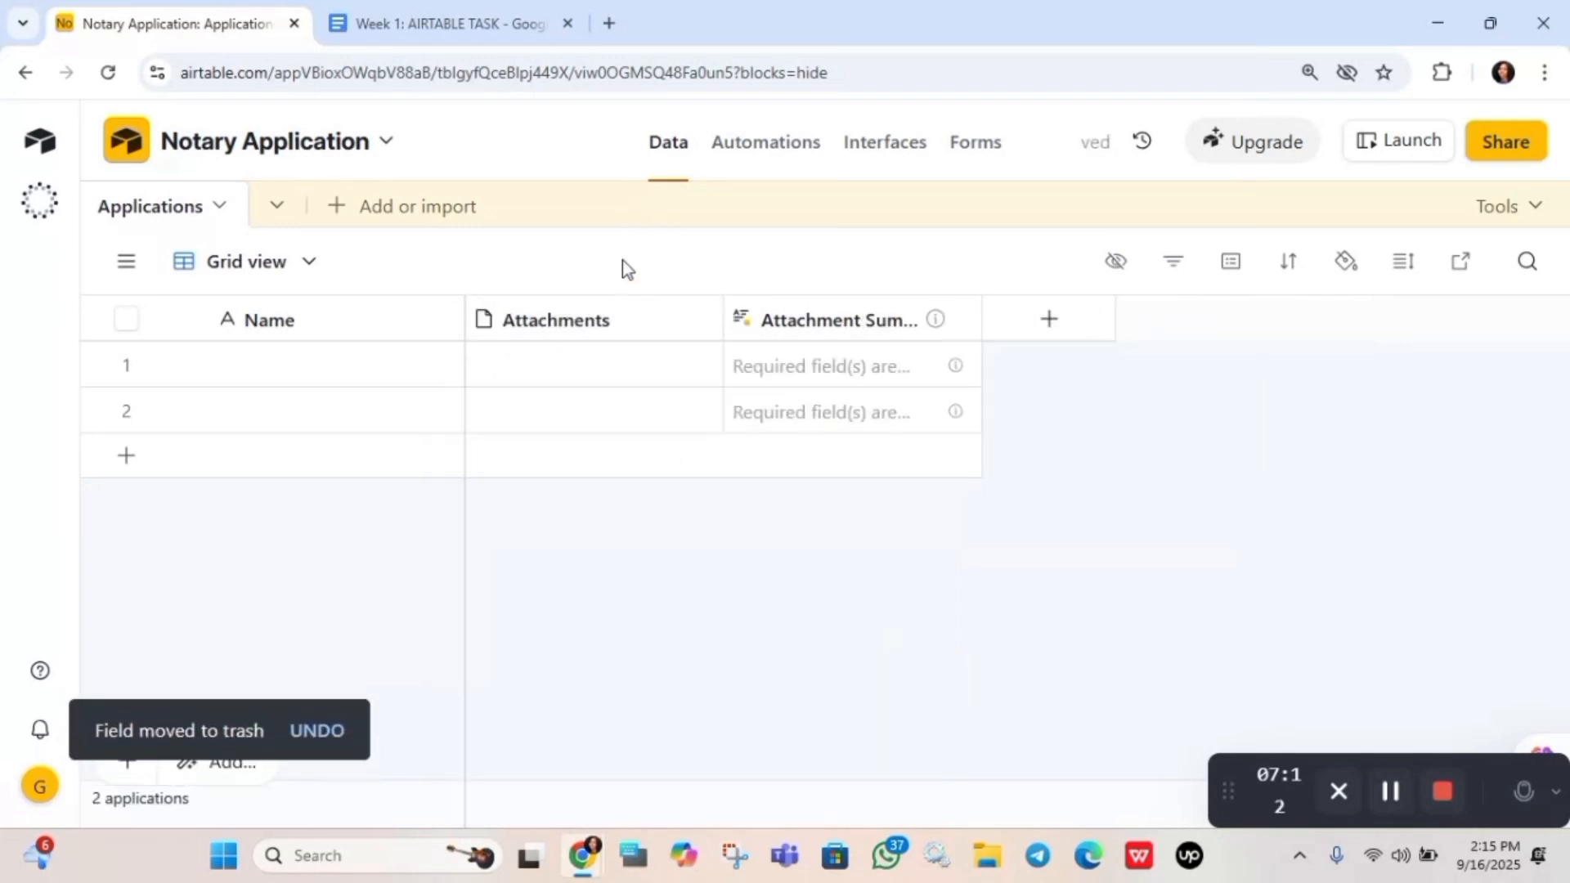
Delete the default Attachments field from the Applications table, accepting the impact on its dependent field
right_click(628, 336)
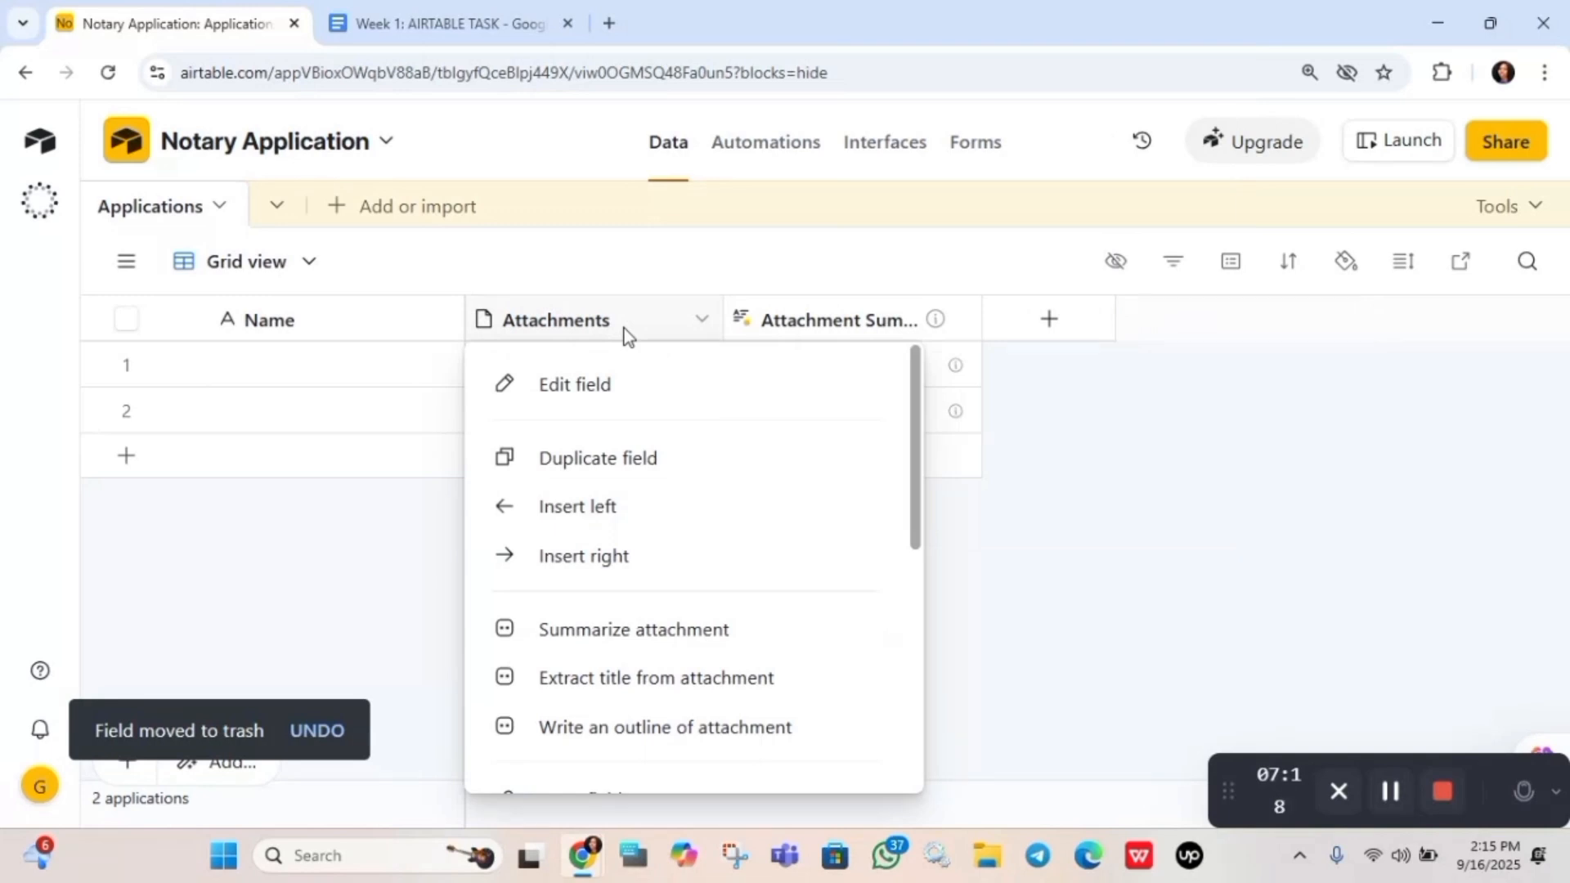
scroll(693, 564, "down", 5)
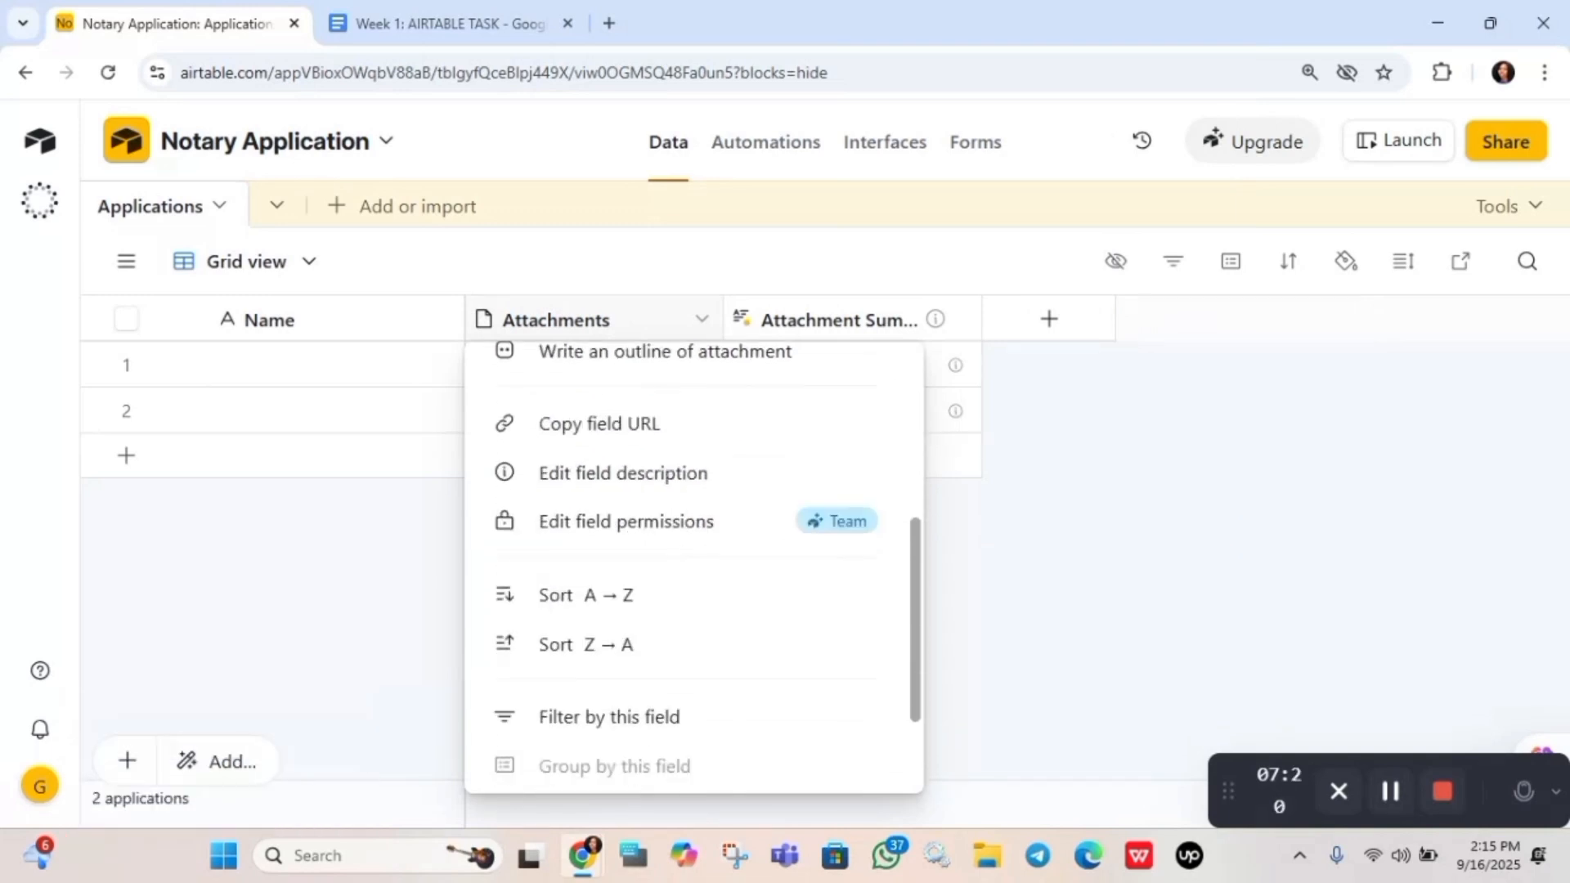
scroll(693, 564, "down", 2)
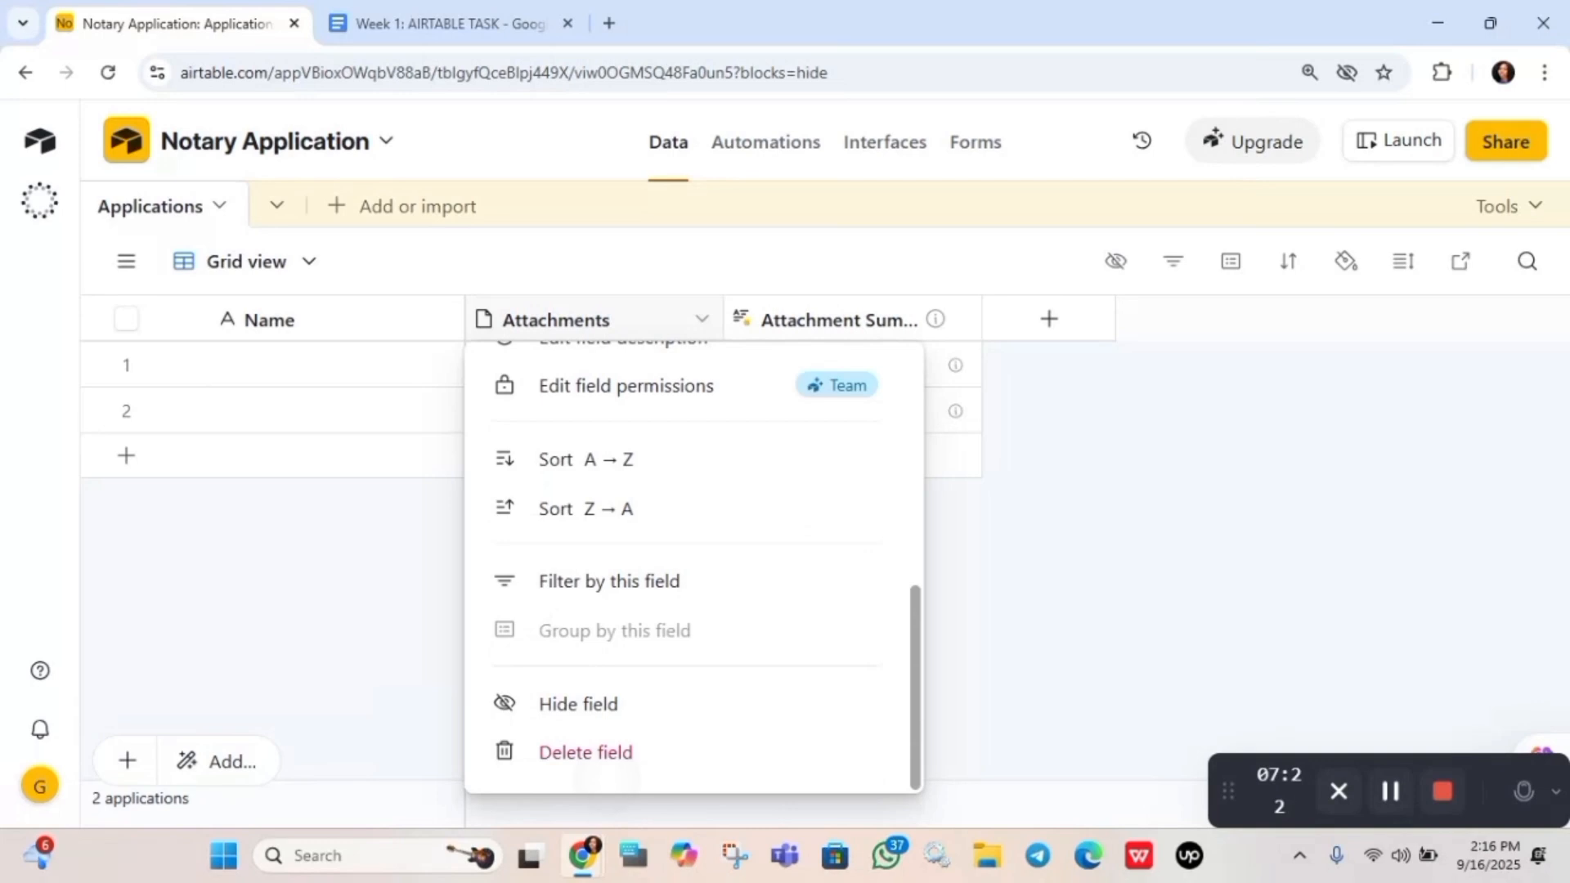
left_click(603, 753)
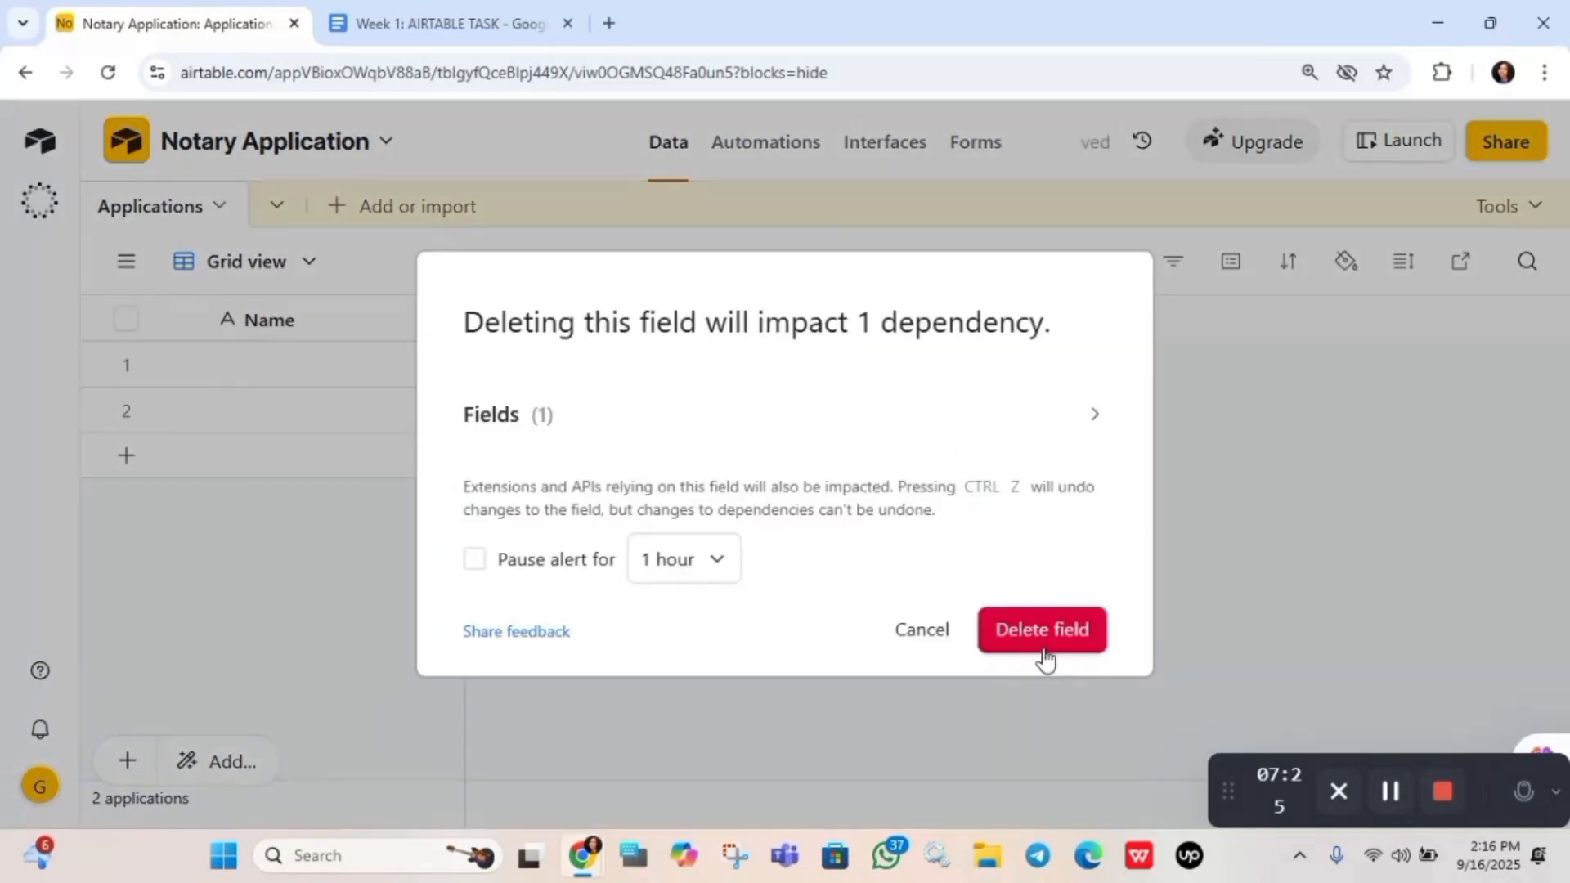
left_click(1043, 650)
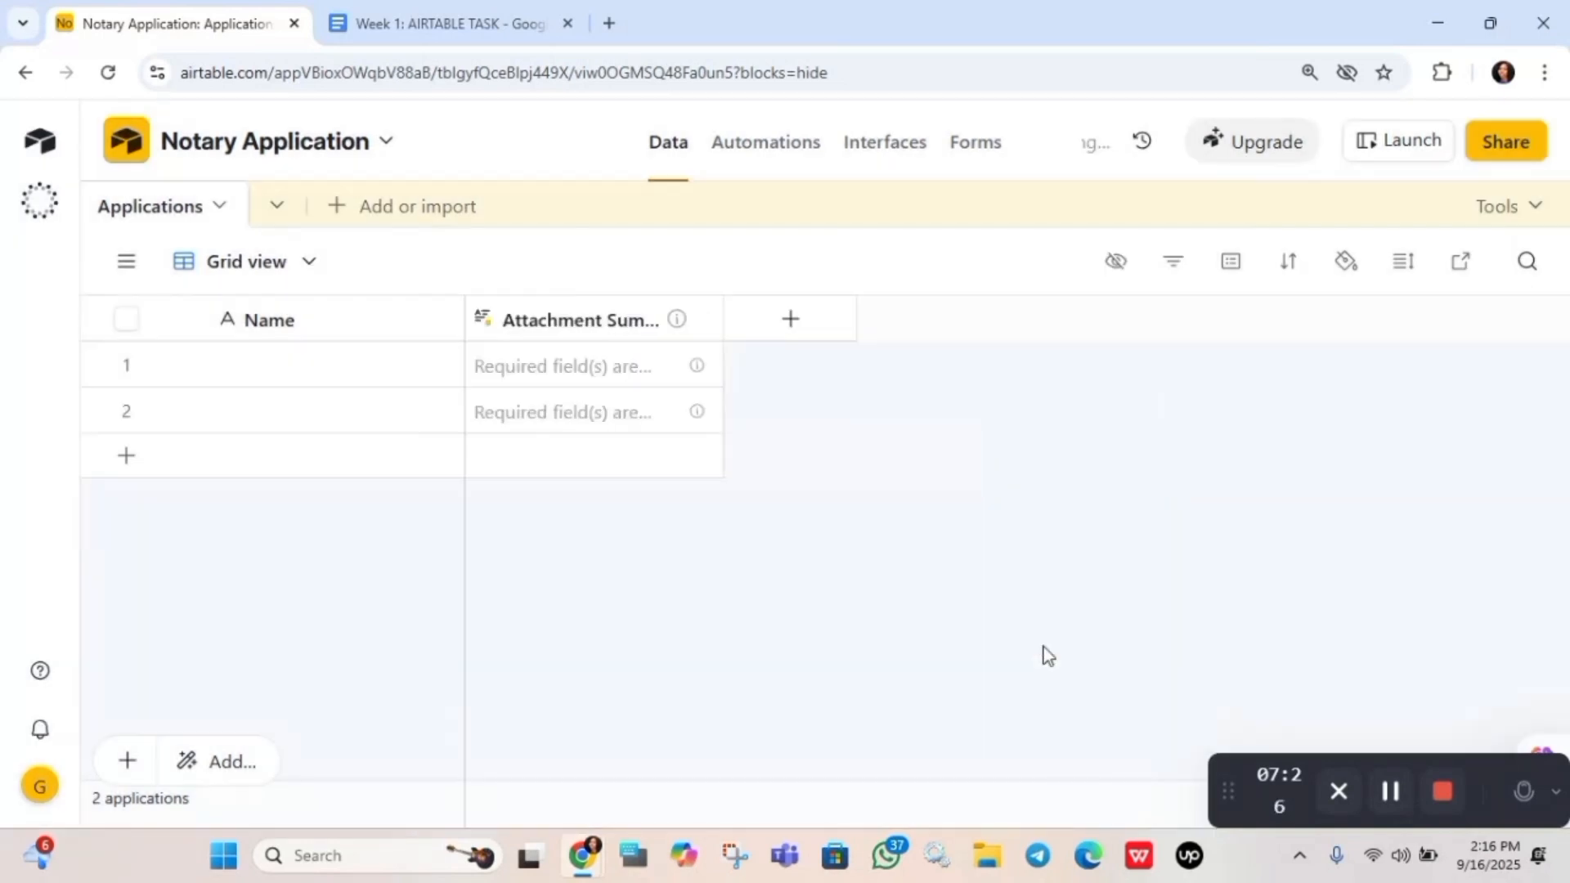
Delete the default Attachment Summary field from the Applications table
right_click(538, 324)
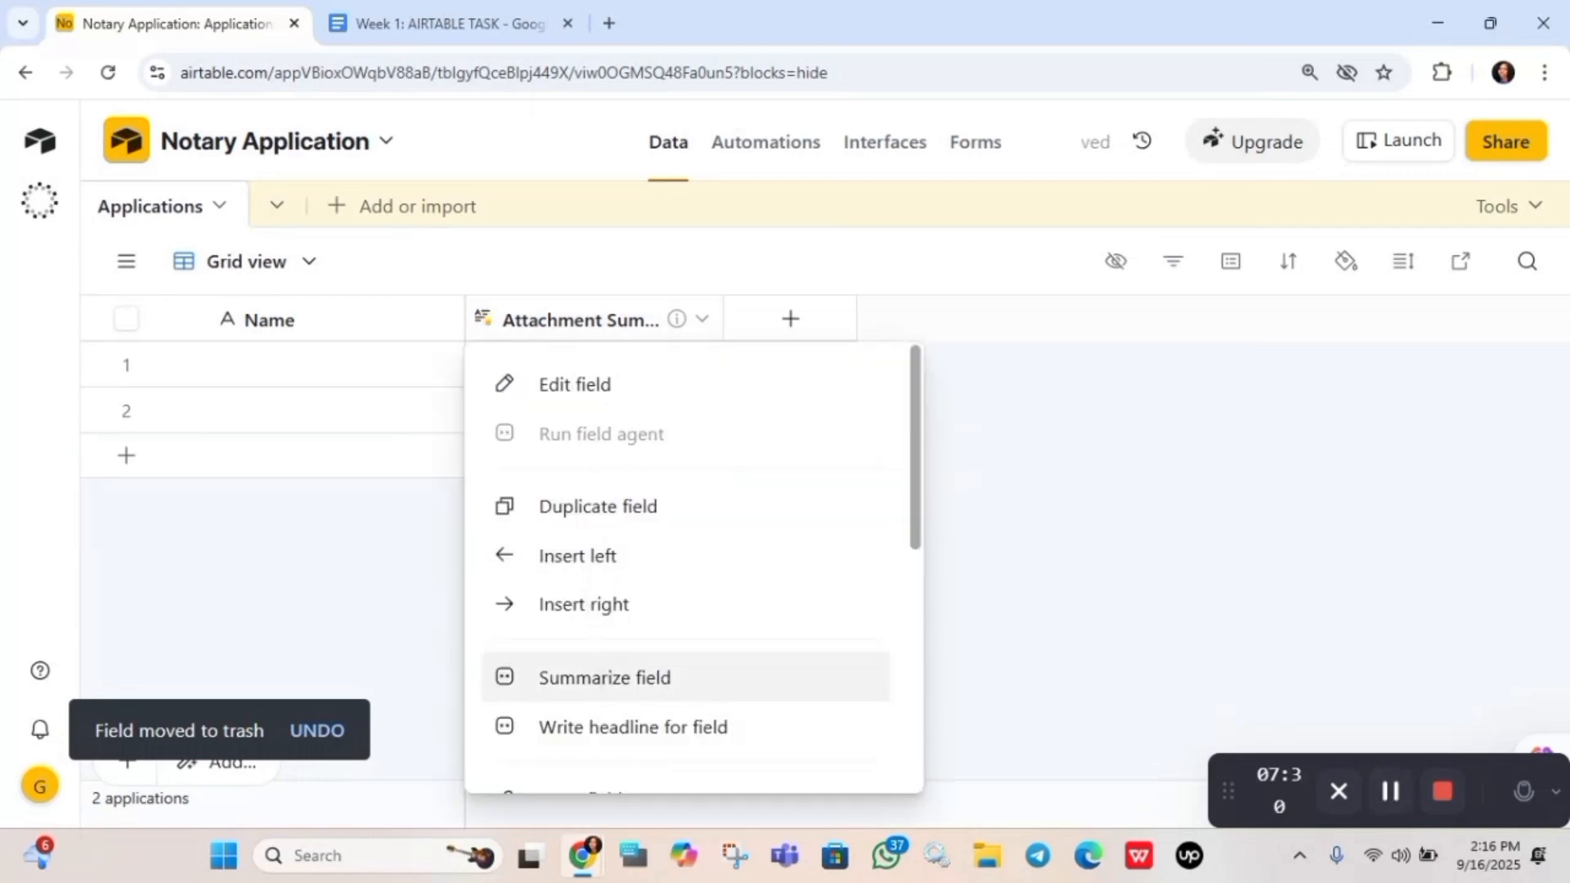
scroll(693, 564, "down", 5)
left_click(586, 753)
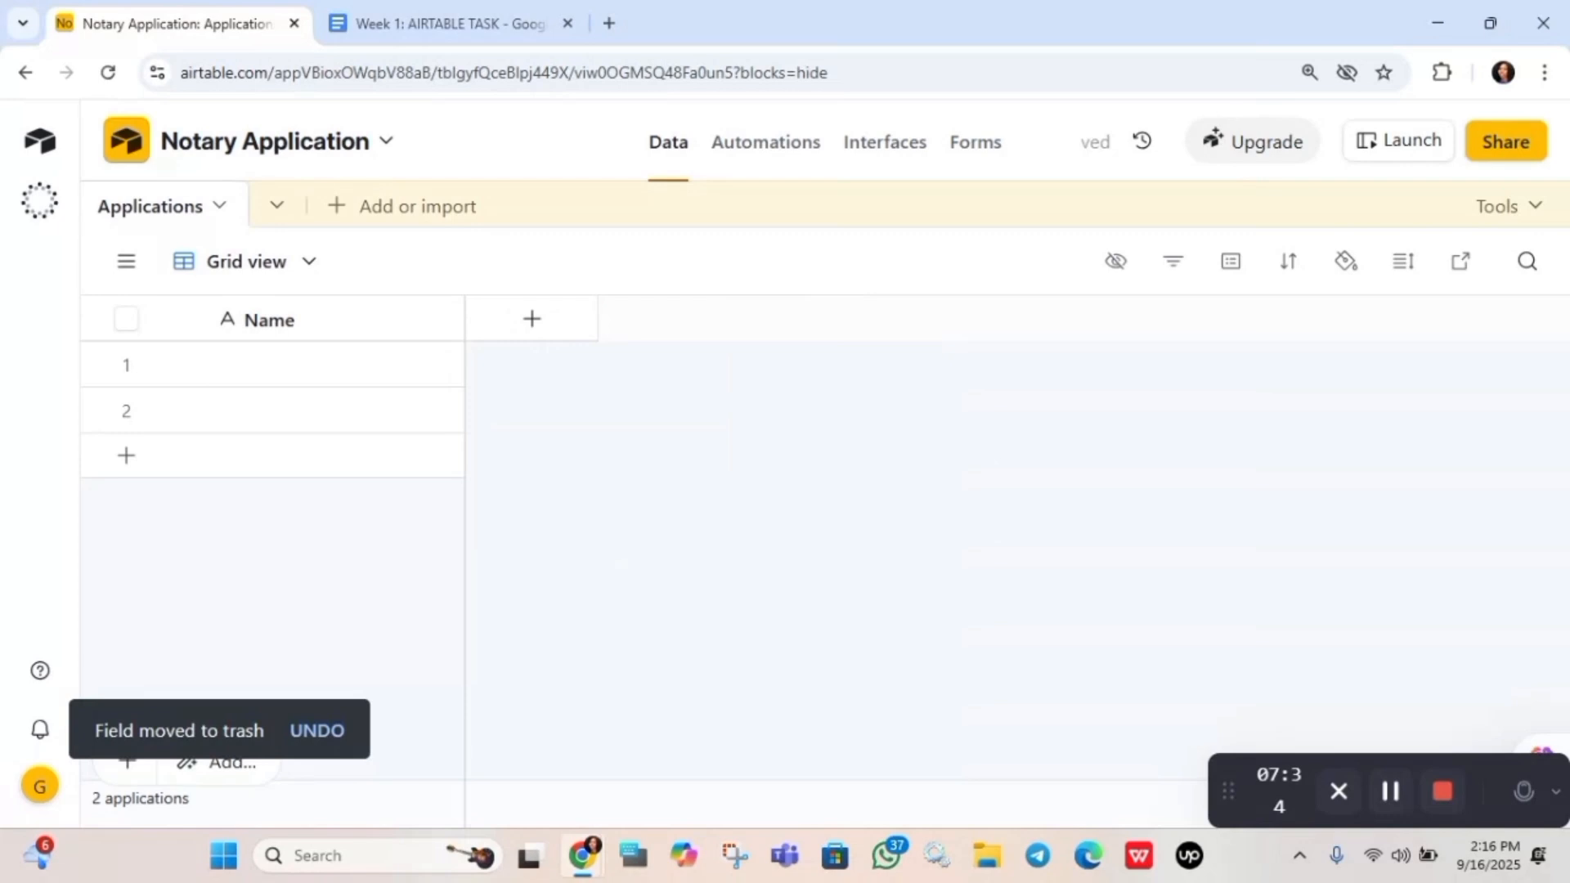
Check the first required field in the Google Docs task document and rename the primary Name field in Airtable as "Full Name"
left_click(447, 12)
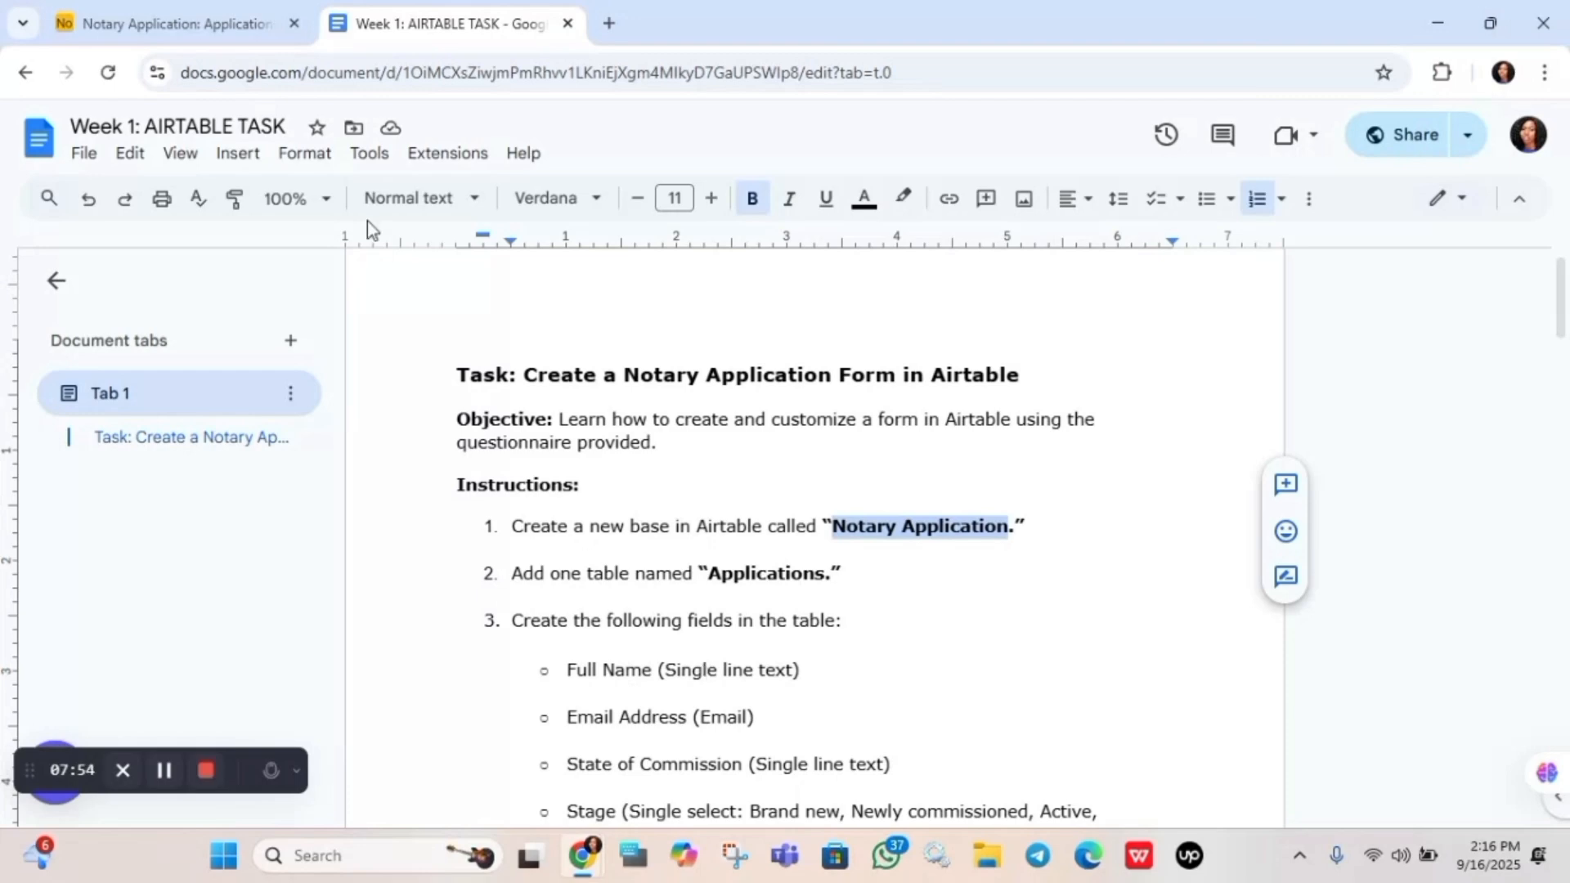
left_click(211, 16)
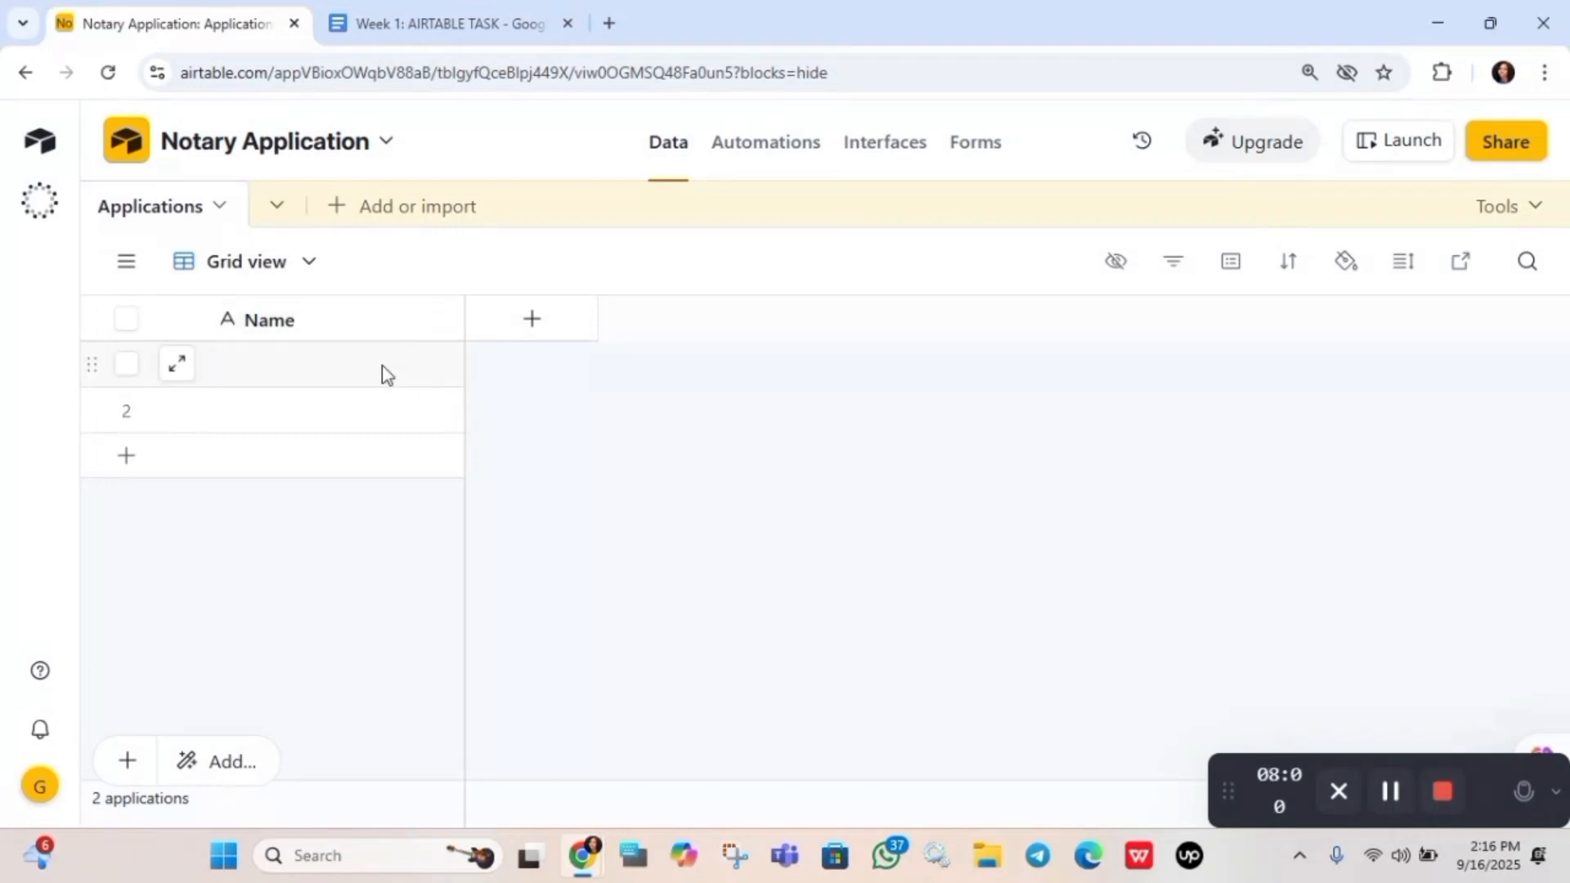
right_click(313, 320)
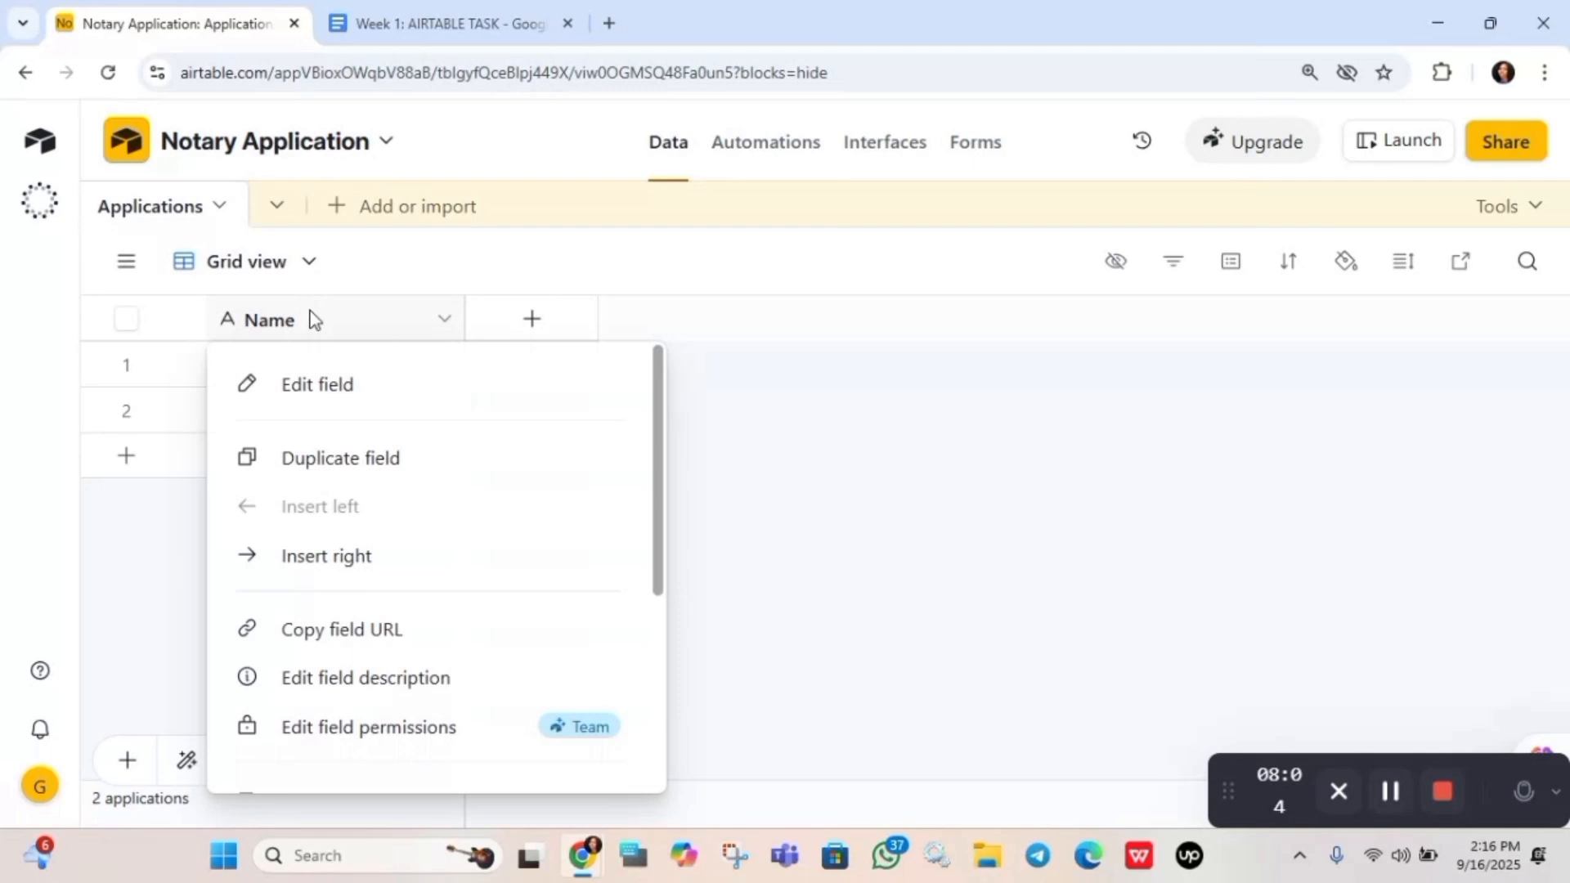
left_click(335, 386)
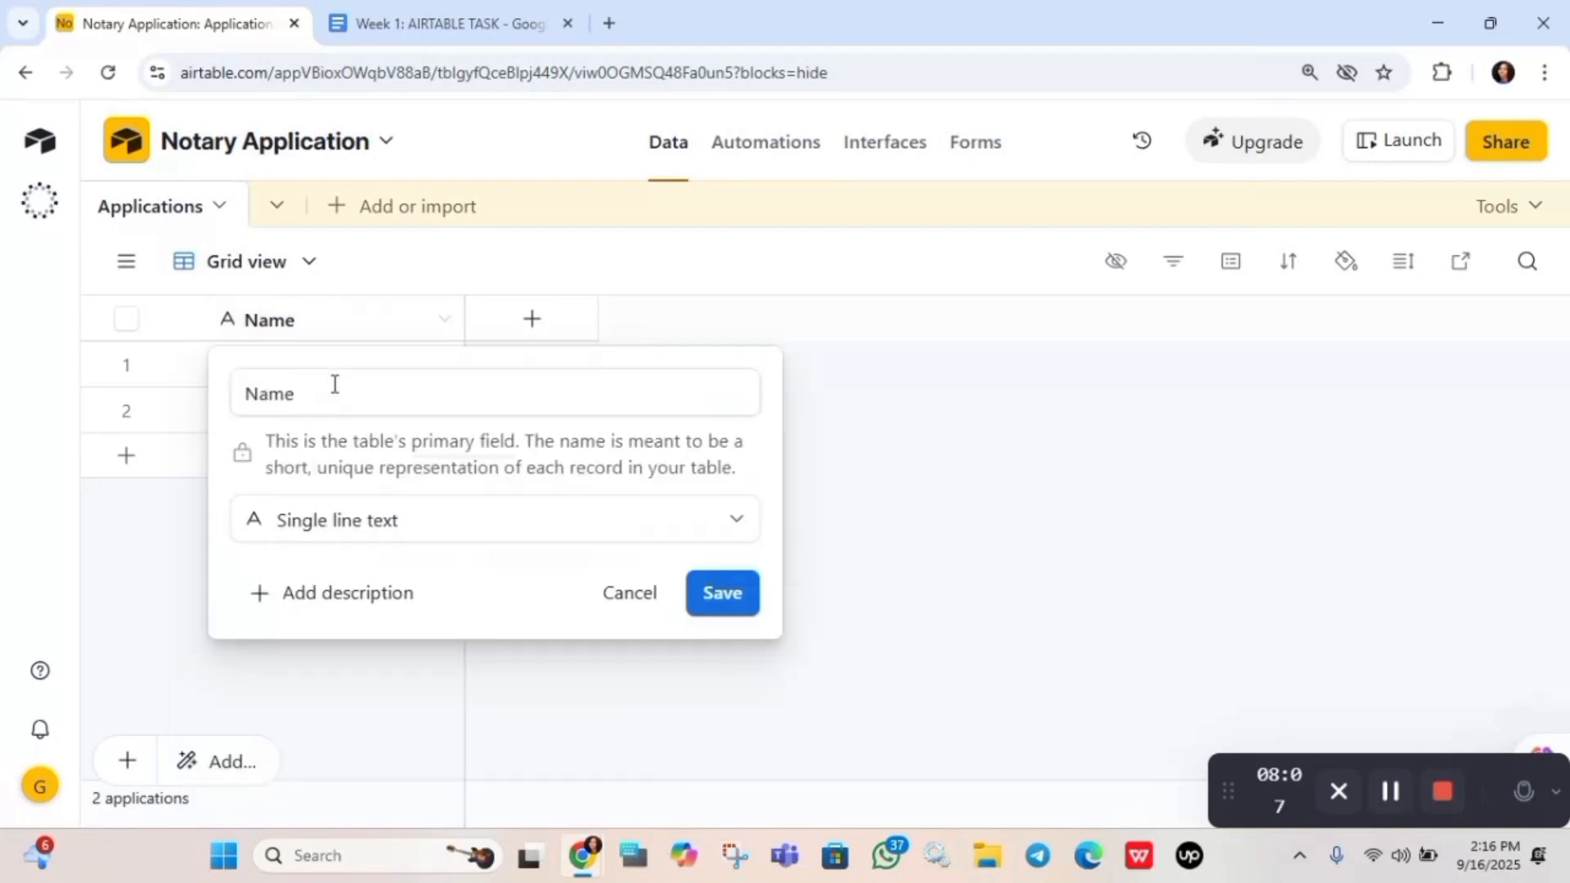
left_click(246, 391)
type("Full")
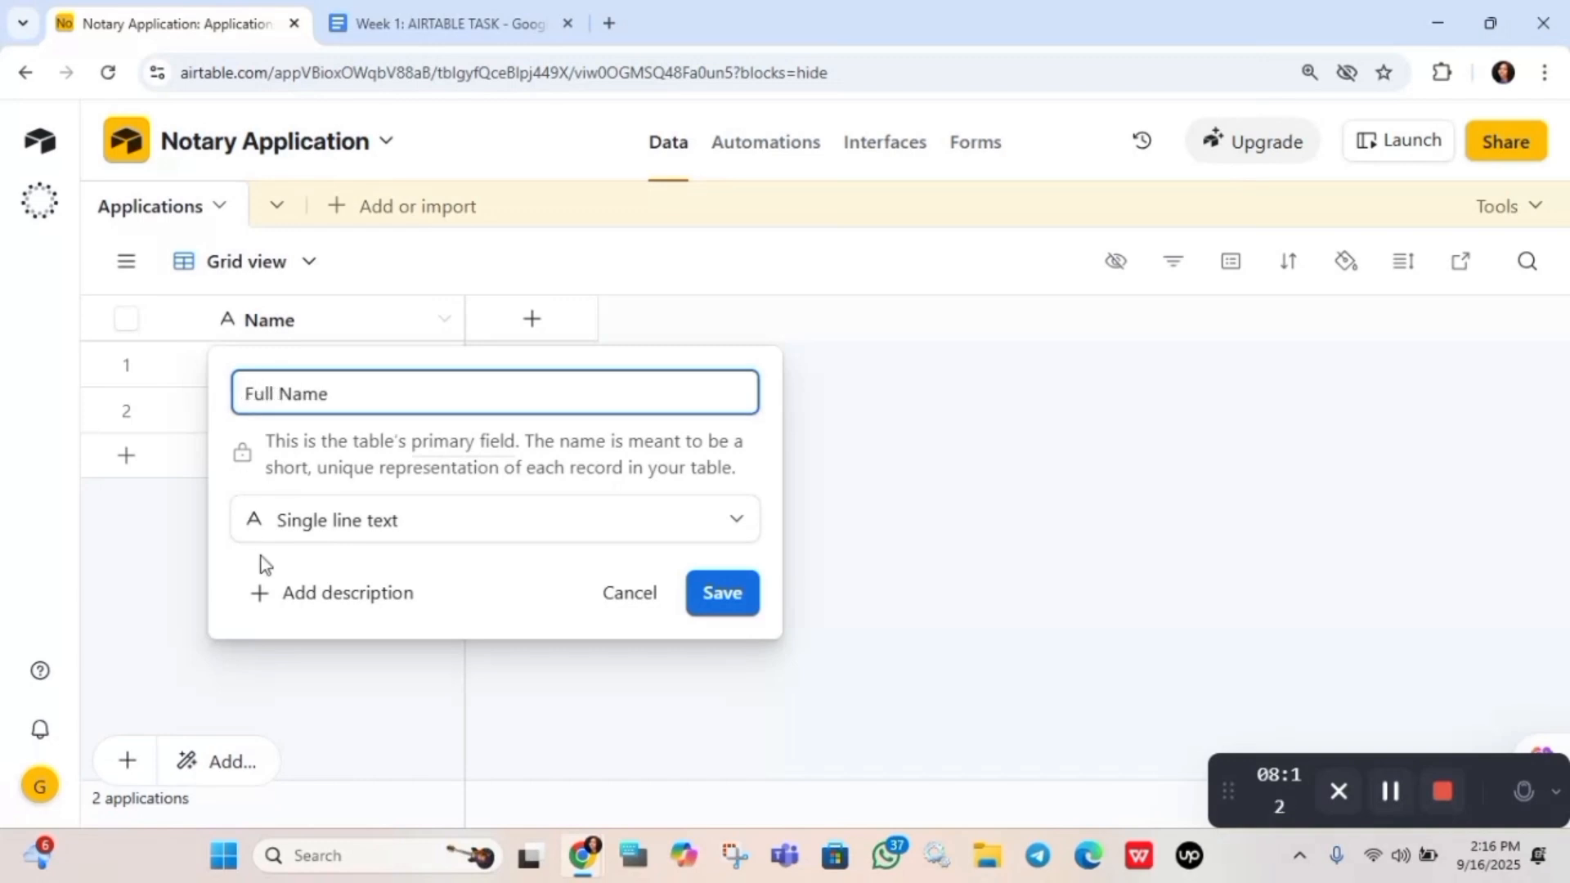
left_click(723, 599)
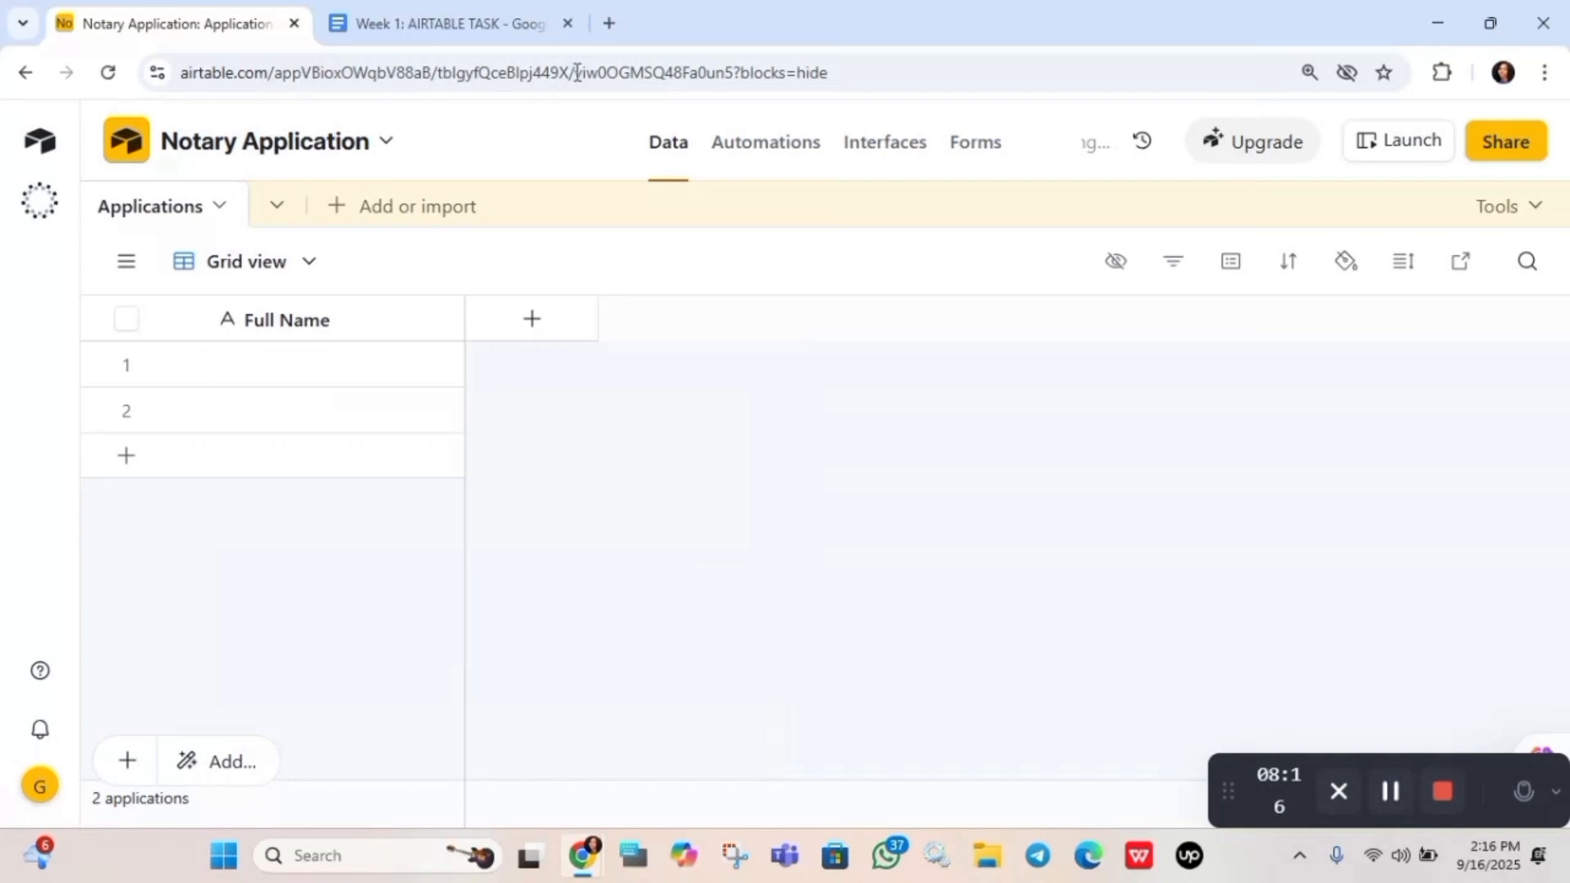
Check the field list in the Google Docs task document and create an Email-type field named "Email Address" in the Airtable Applications table
left_click(475, 7)
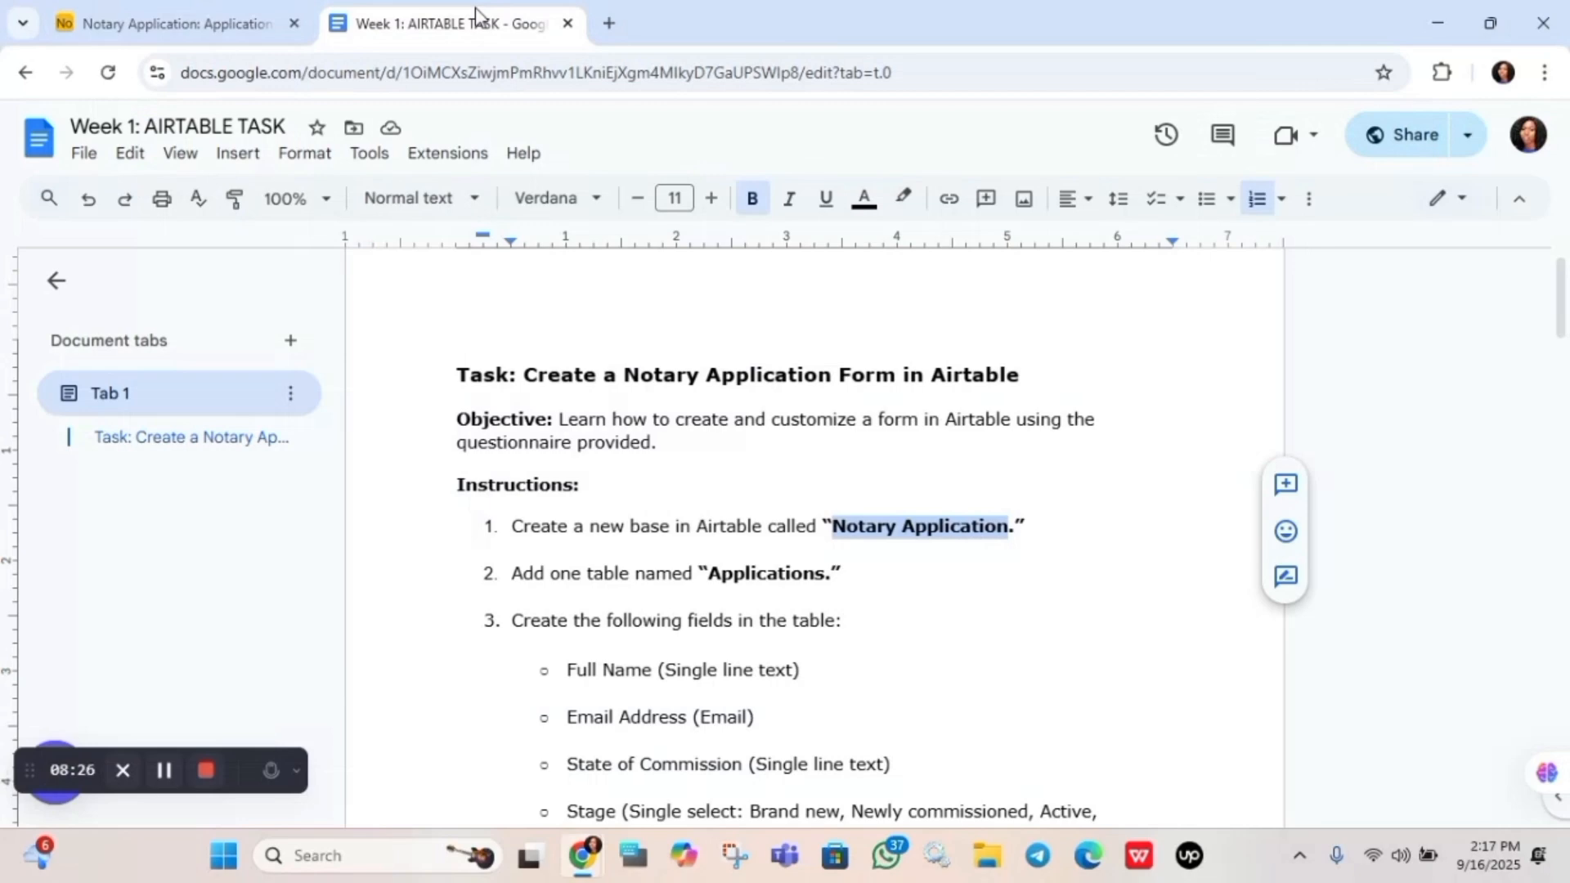
left_click(186, 10)
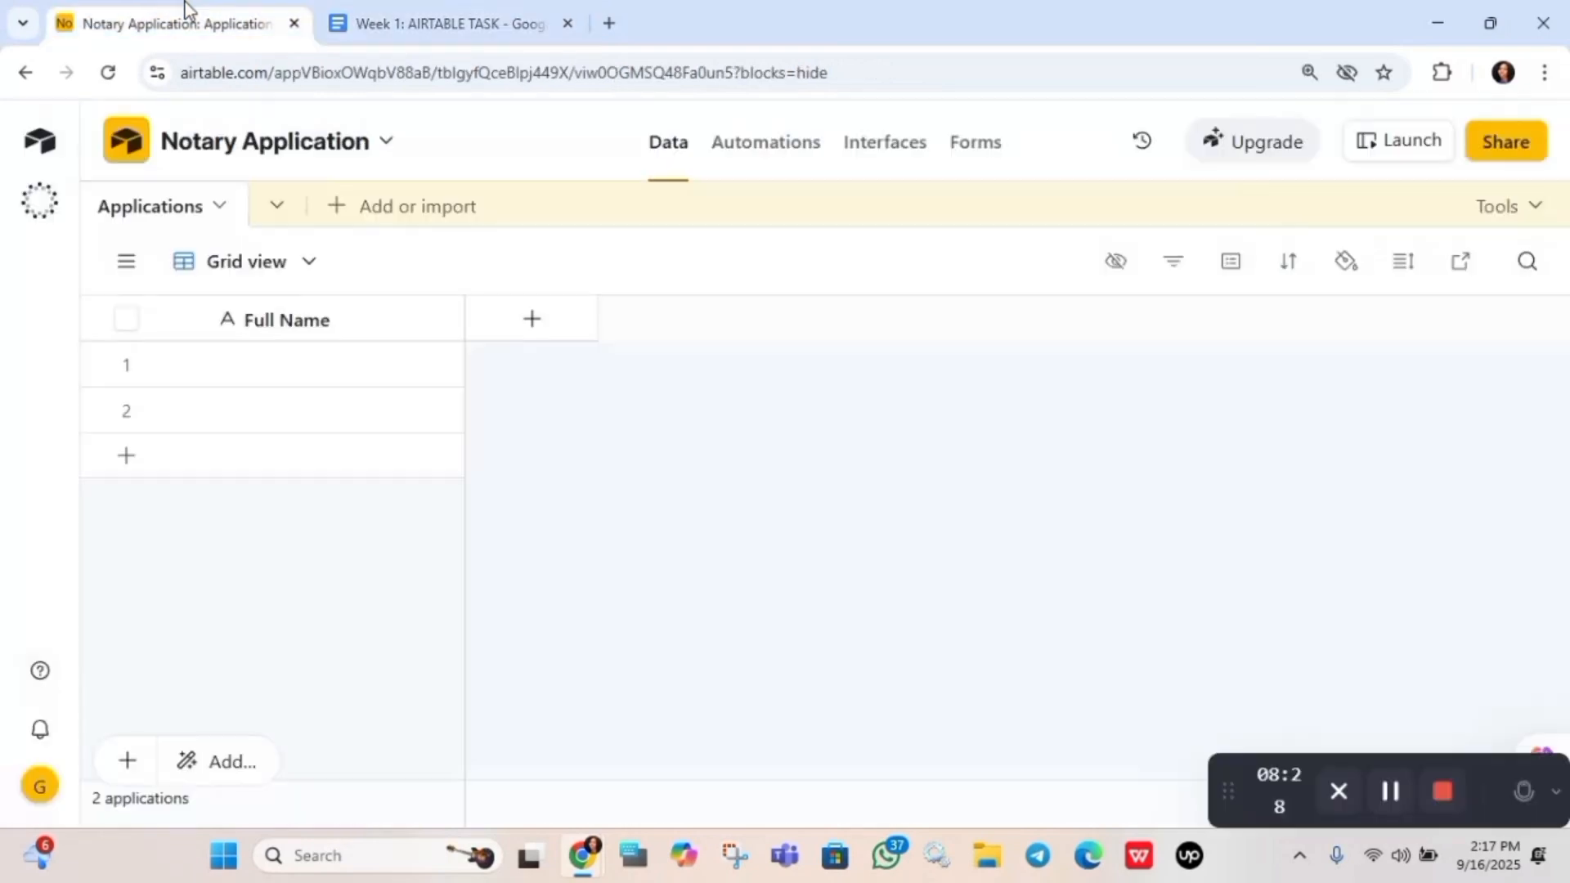
left_click(539, 323)
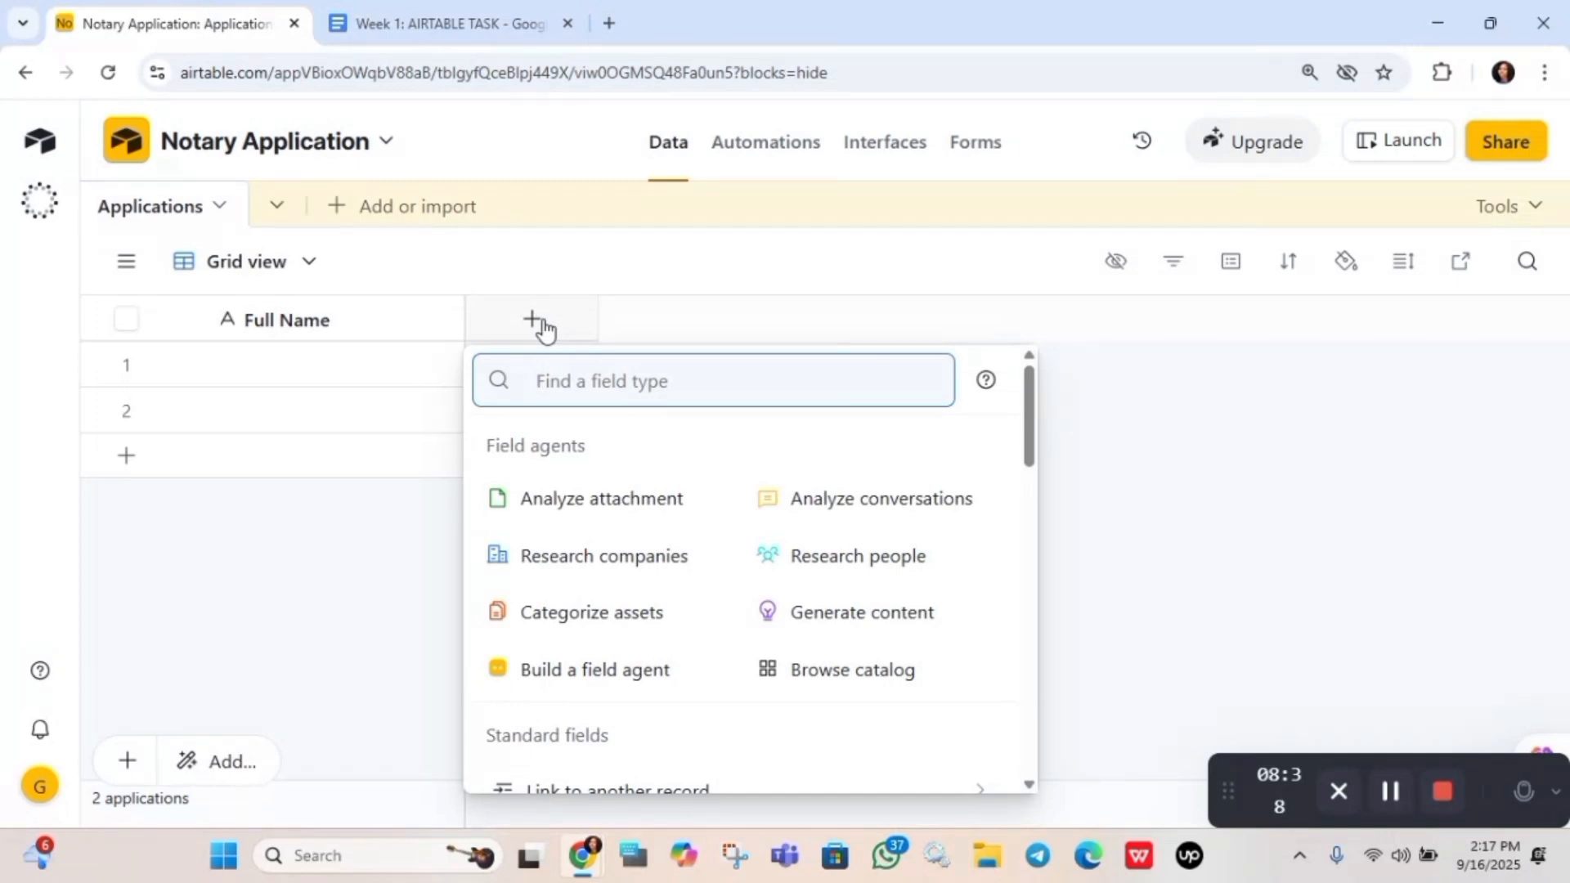
type("e")
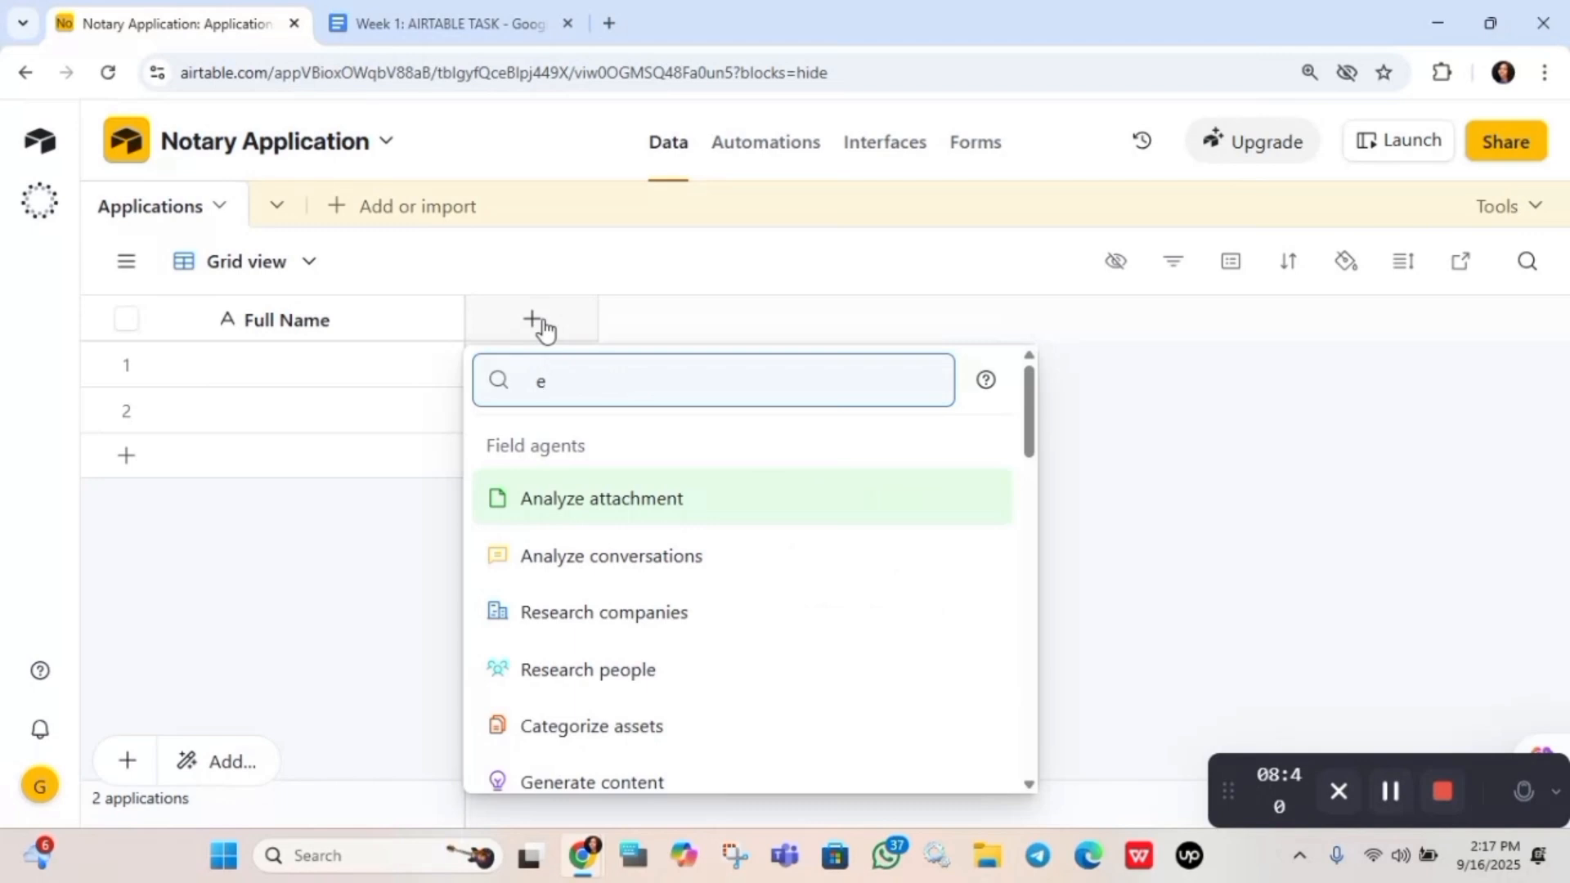
type("m")
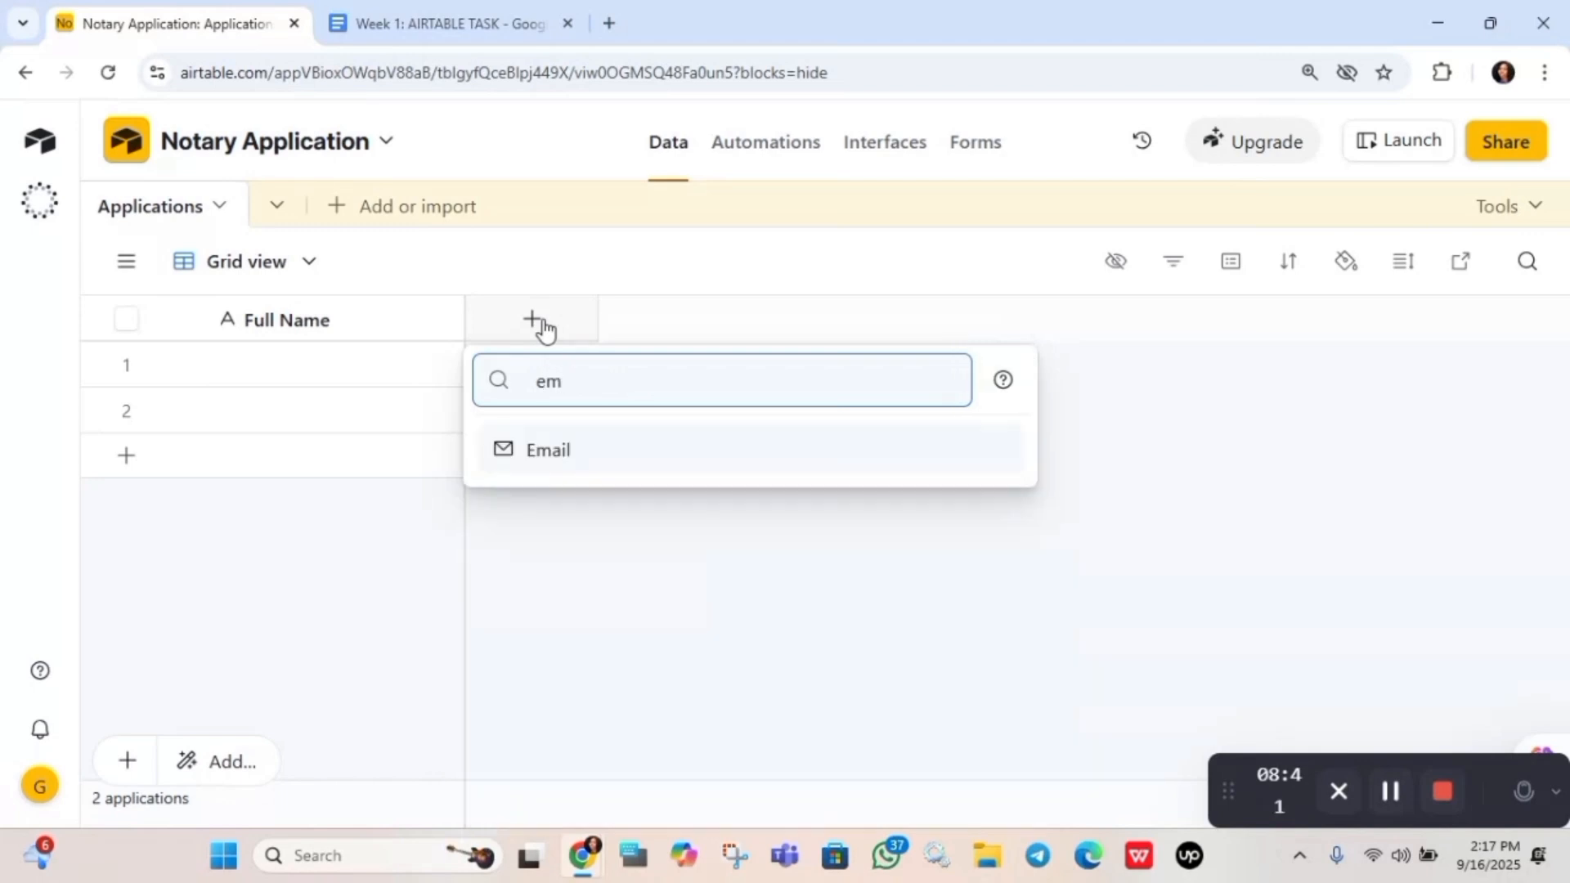
left_click(584, 454)
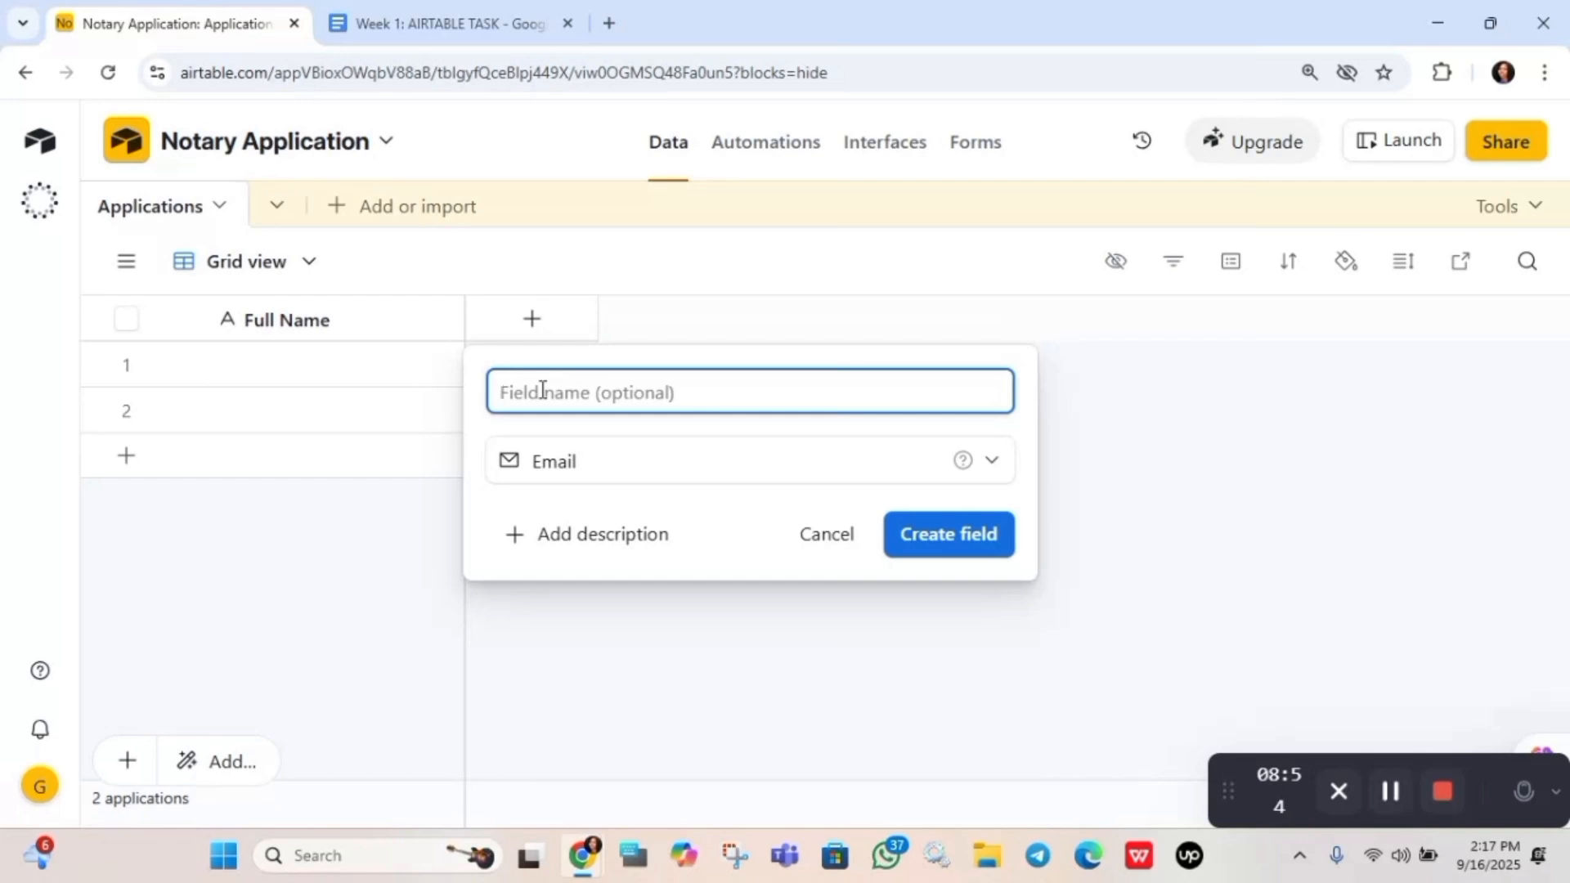
type("Email")
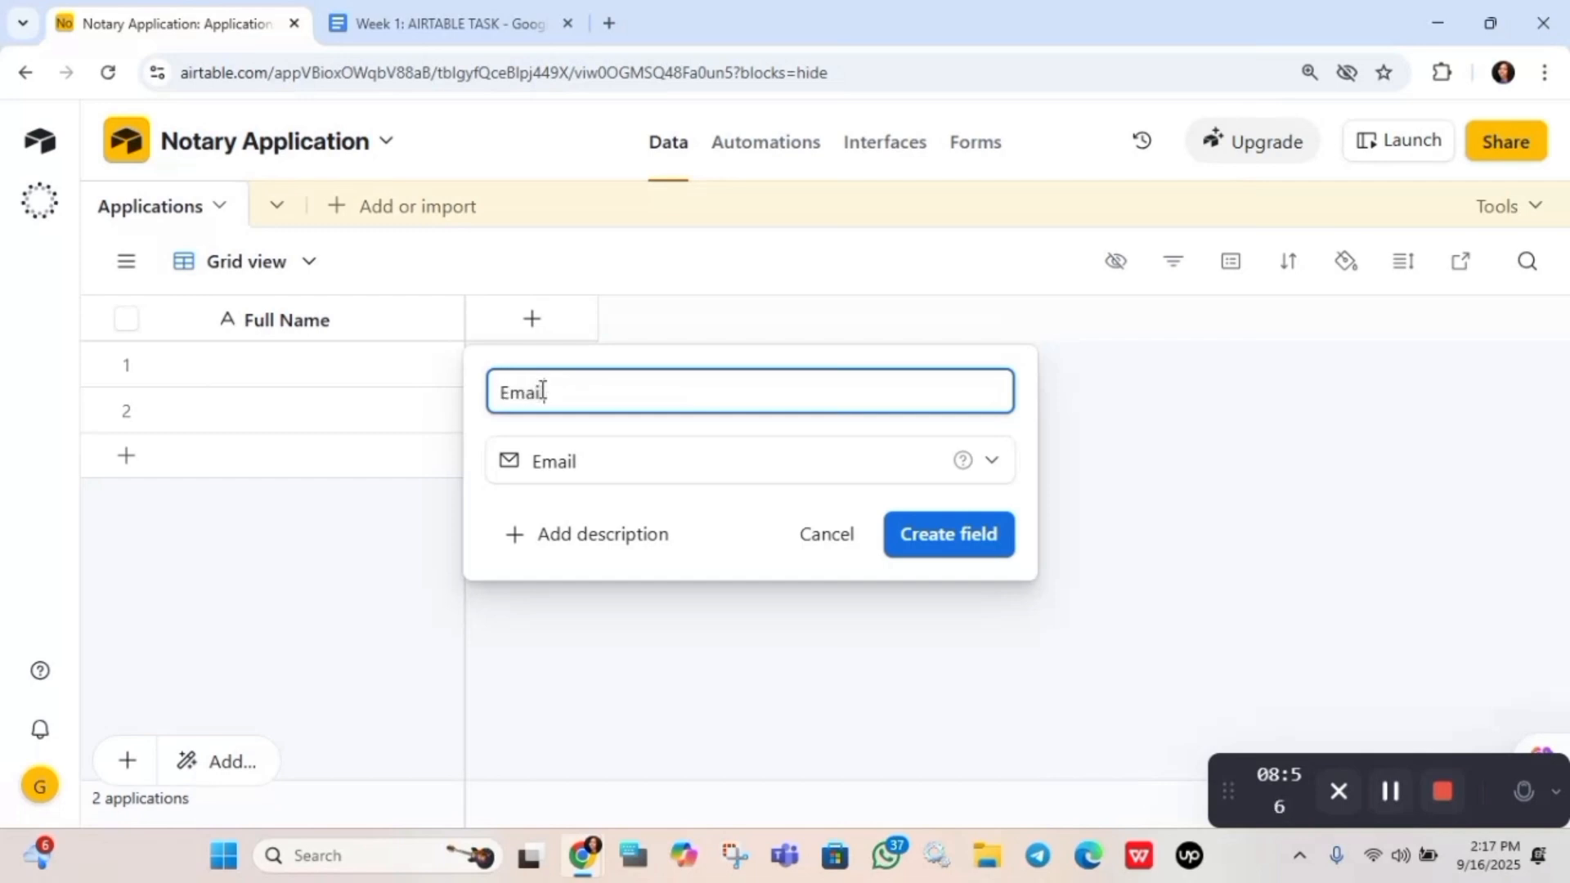
type(" address")
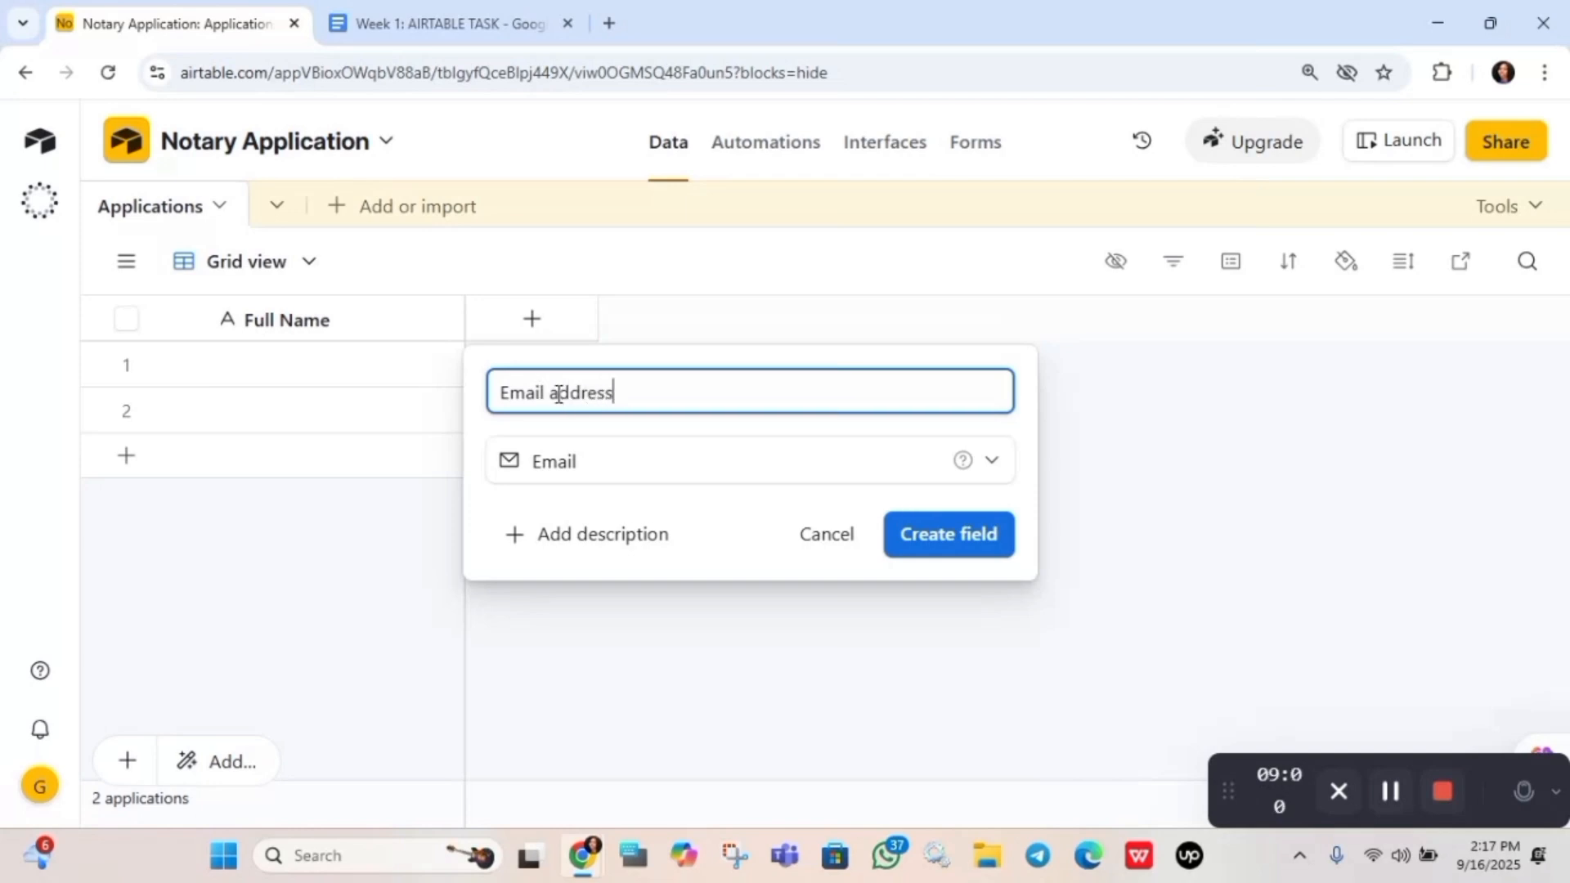
left_click_drag(548, 393, 614, 392)
type("Address")
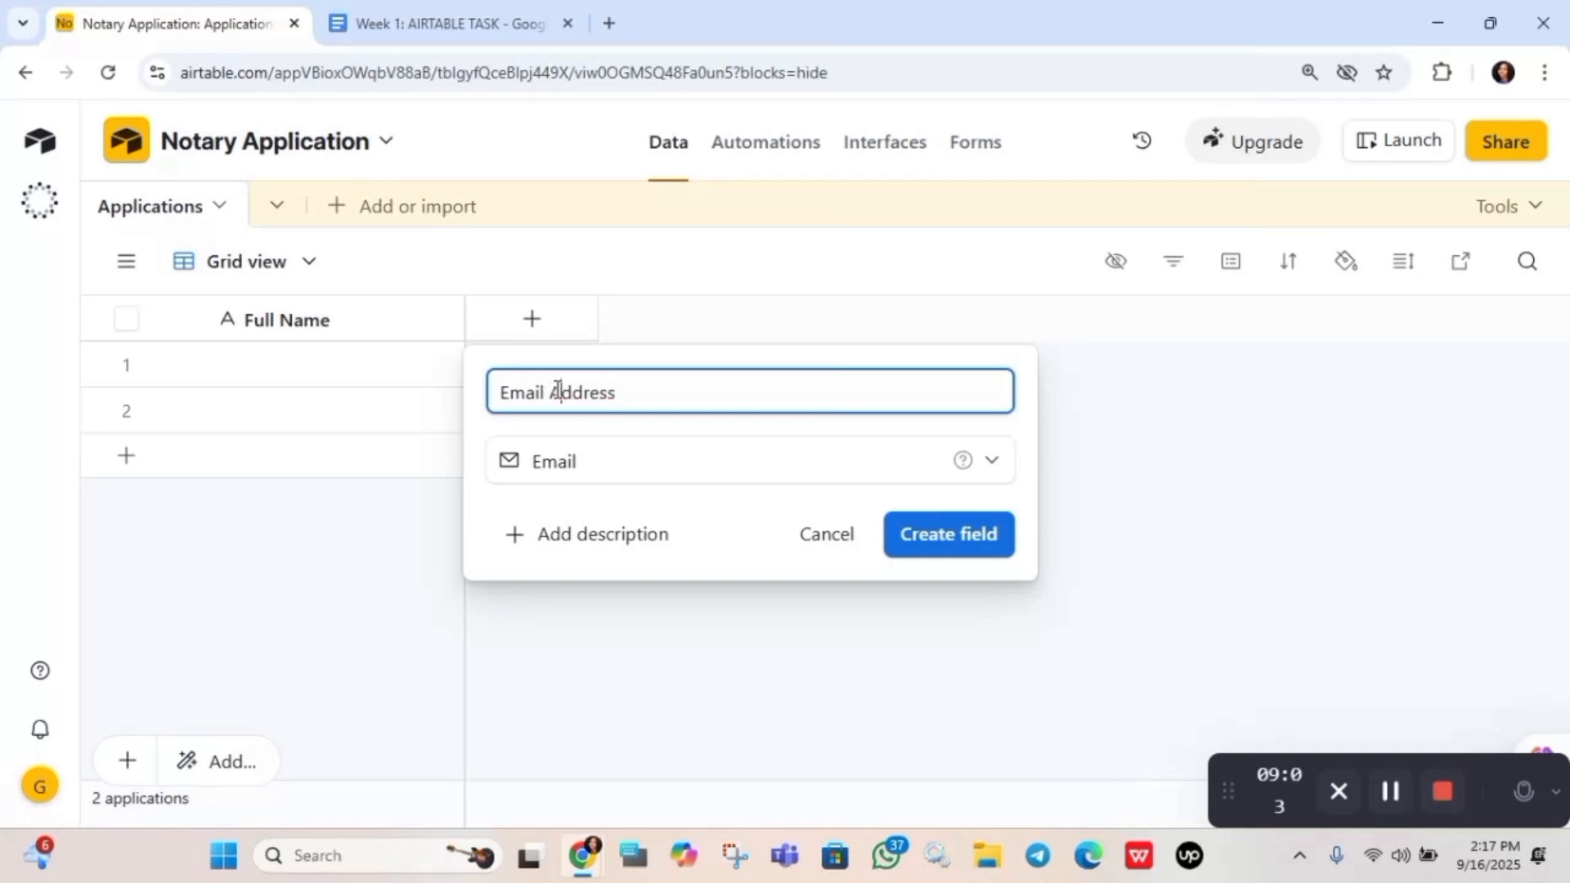
left_click(963, 537)
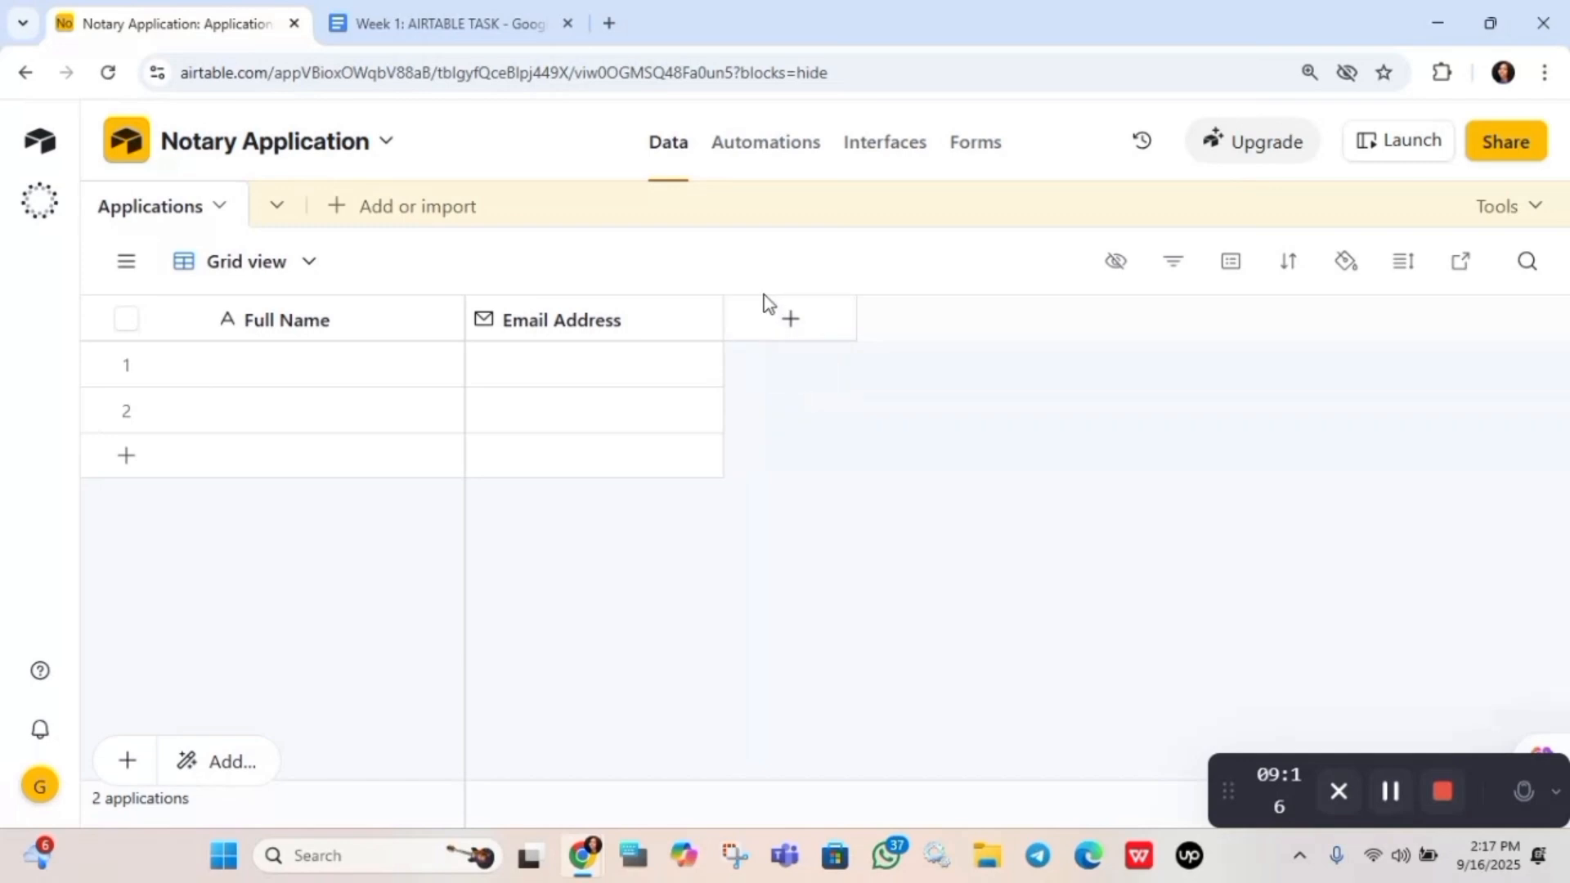
Create a Phone number-type field named "Phone number" after the Email Address field
left_click(824, 330)
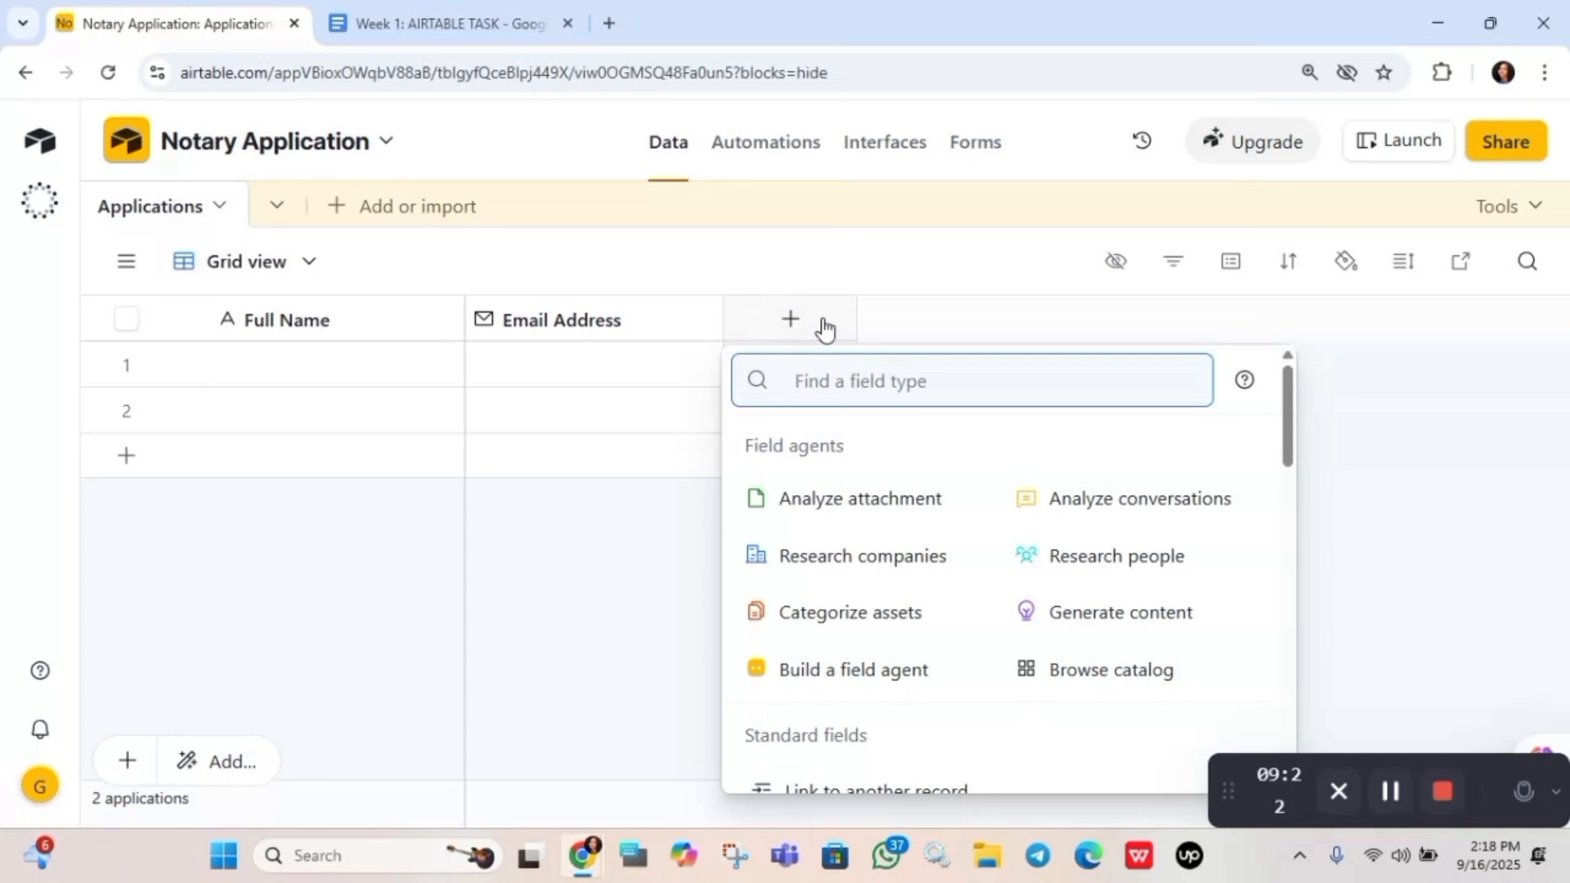
type("ph")
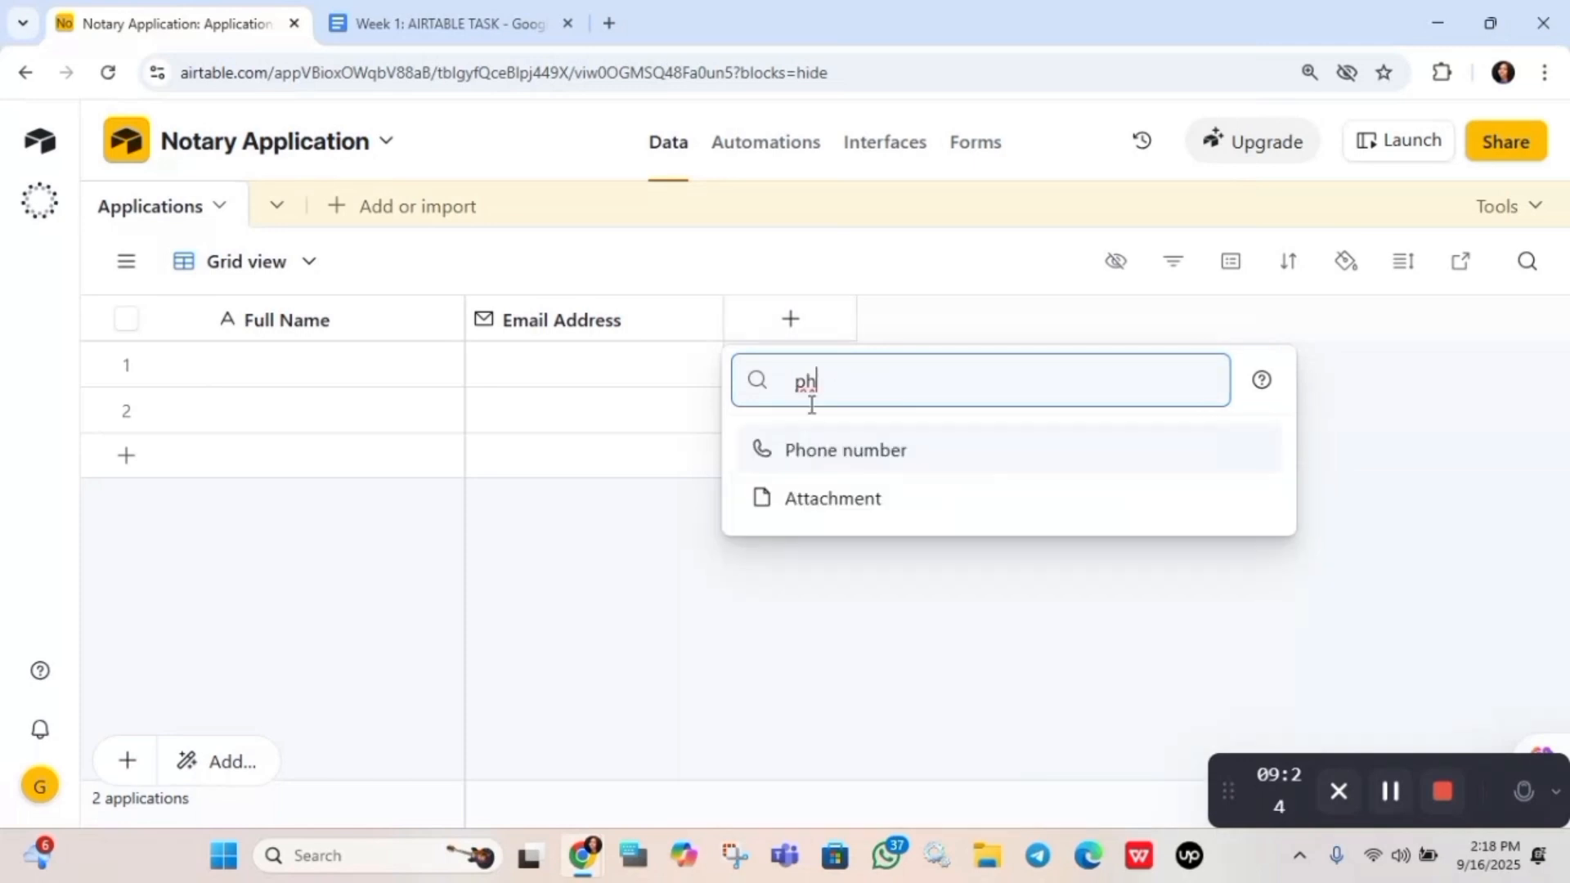
left_click(826, 454)
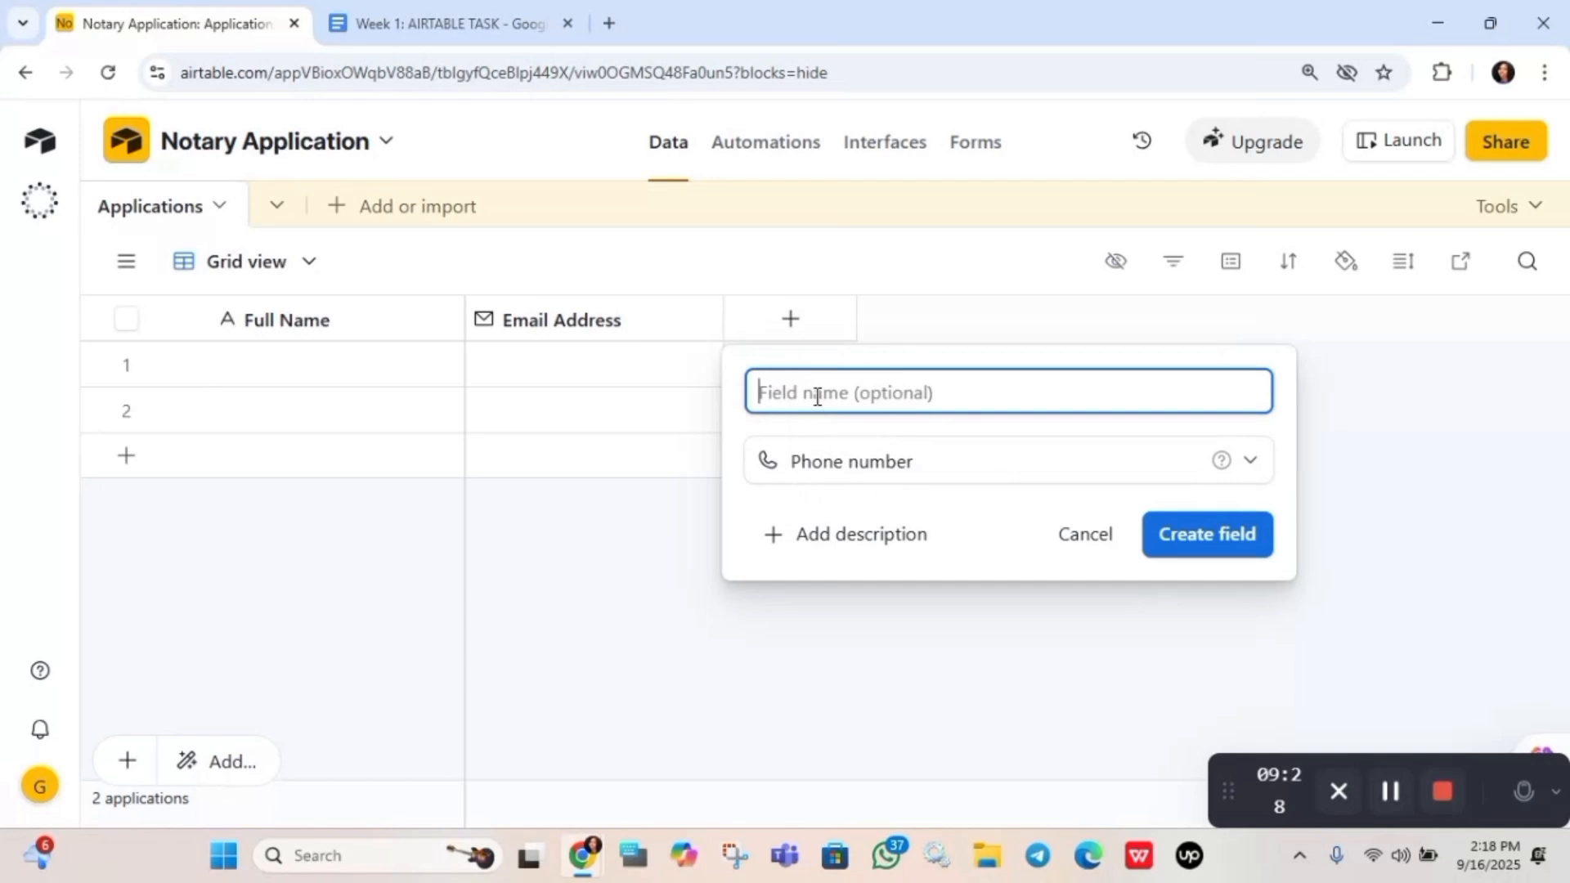
type("Pho")
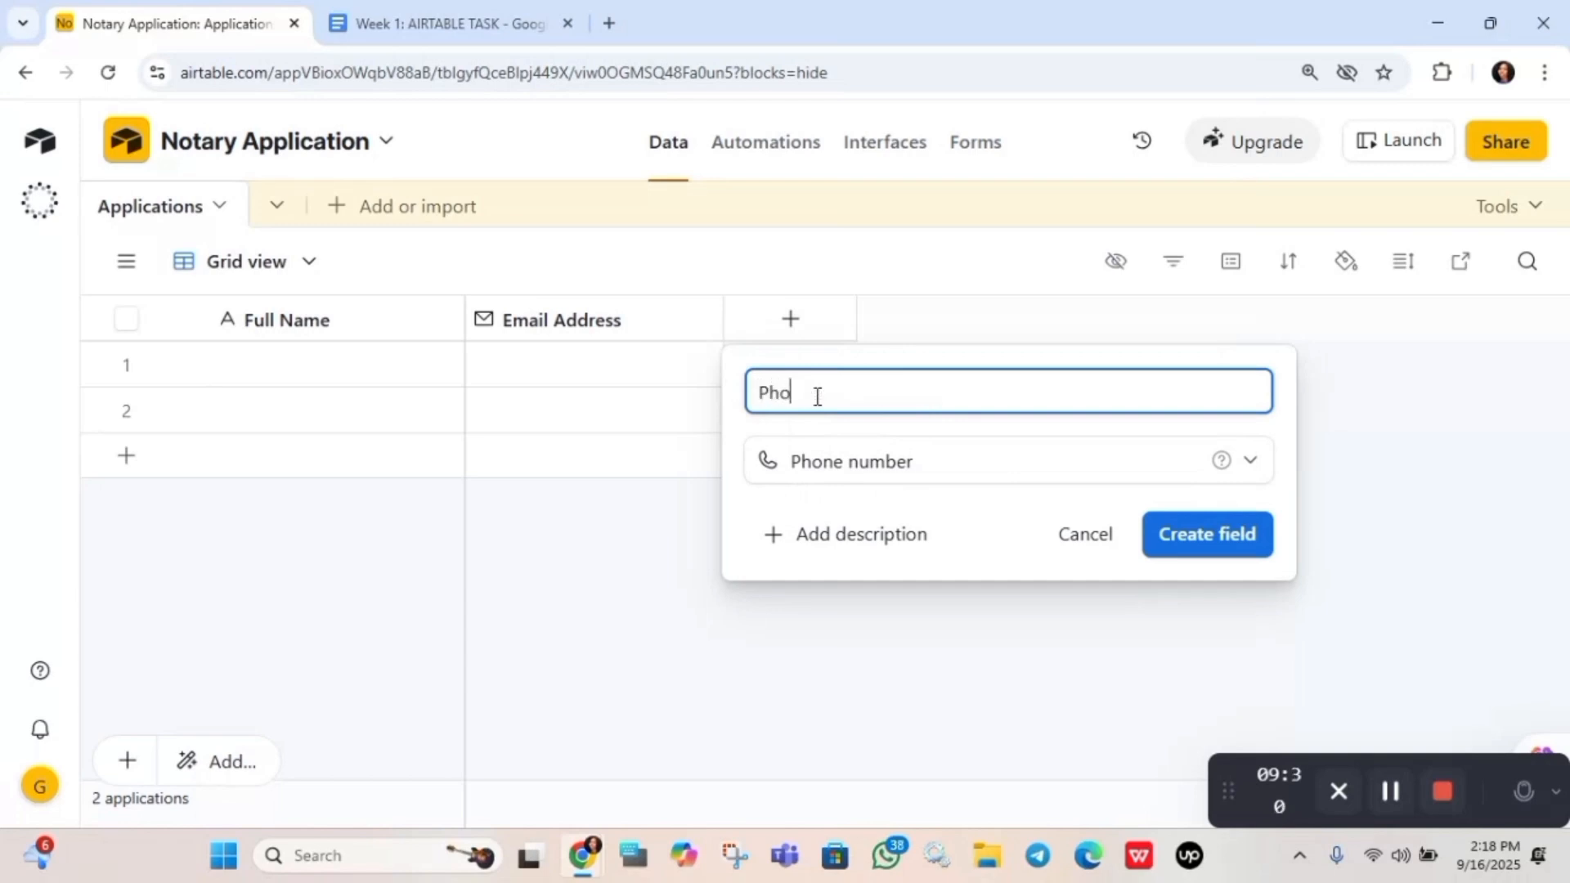
type("ne number")
left_click(1207, 531)
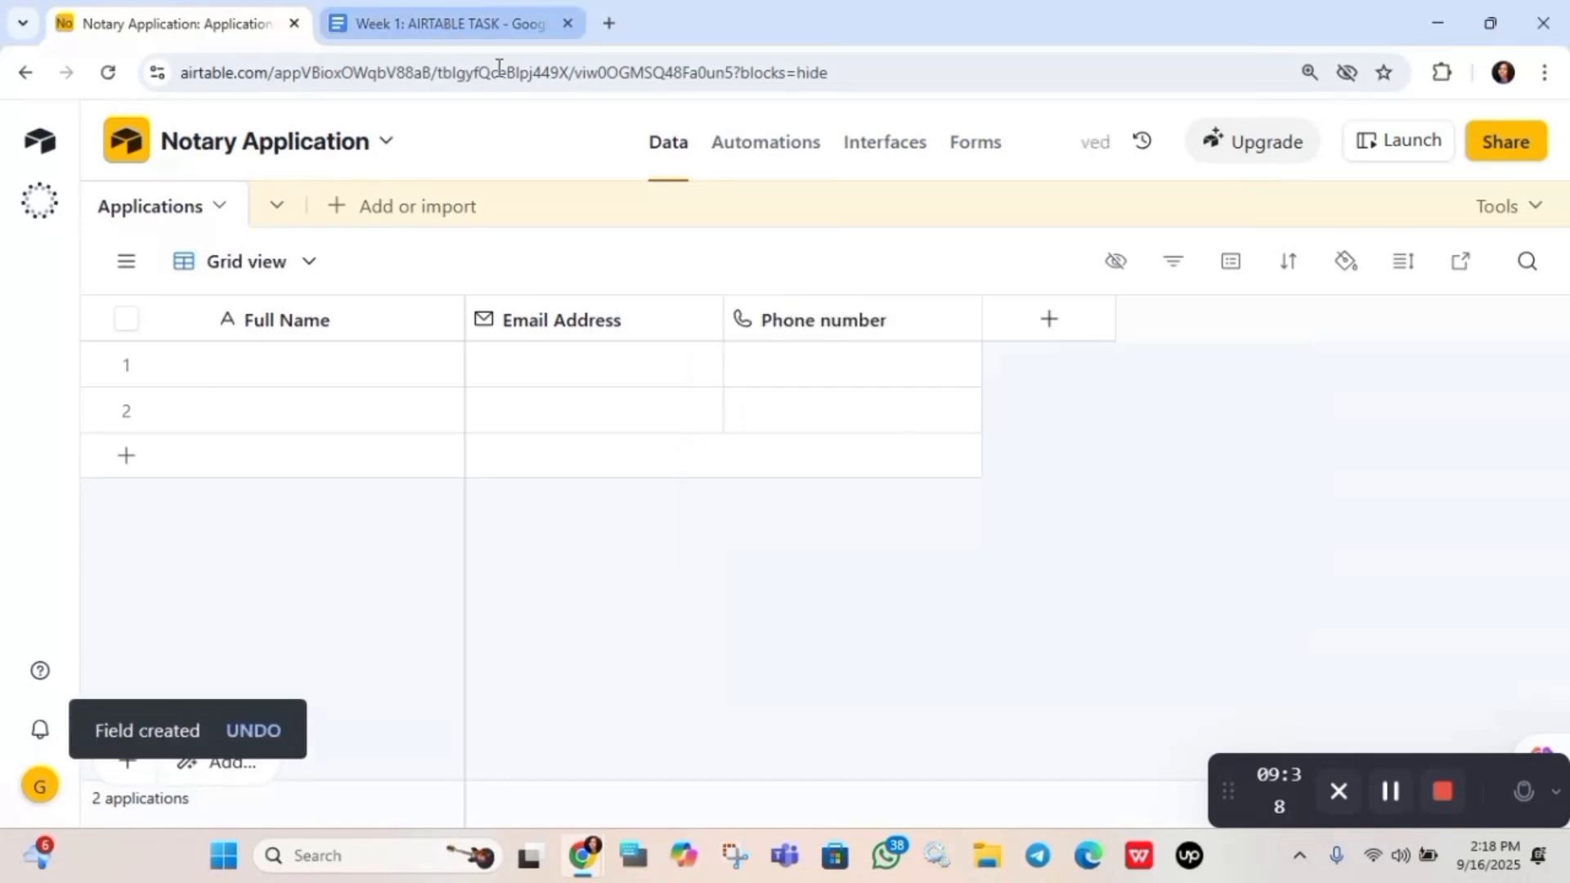
Check the next required field in the Google Docs task document and start adding a field after Phone number in Airtable
left_click(435, 18)
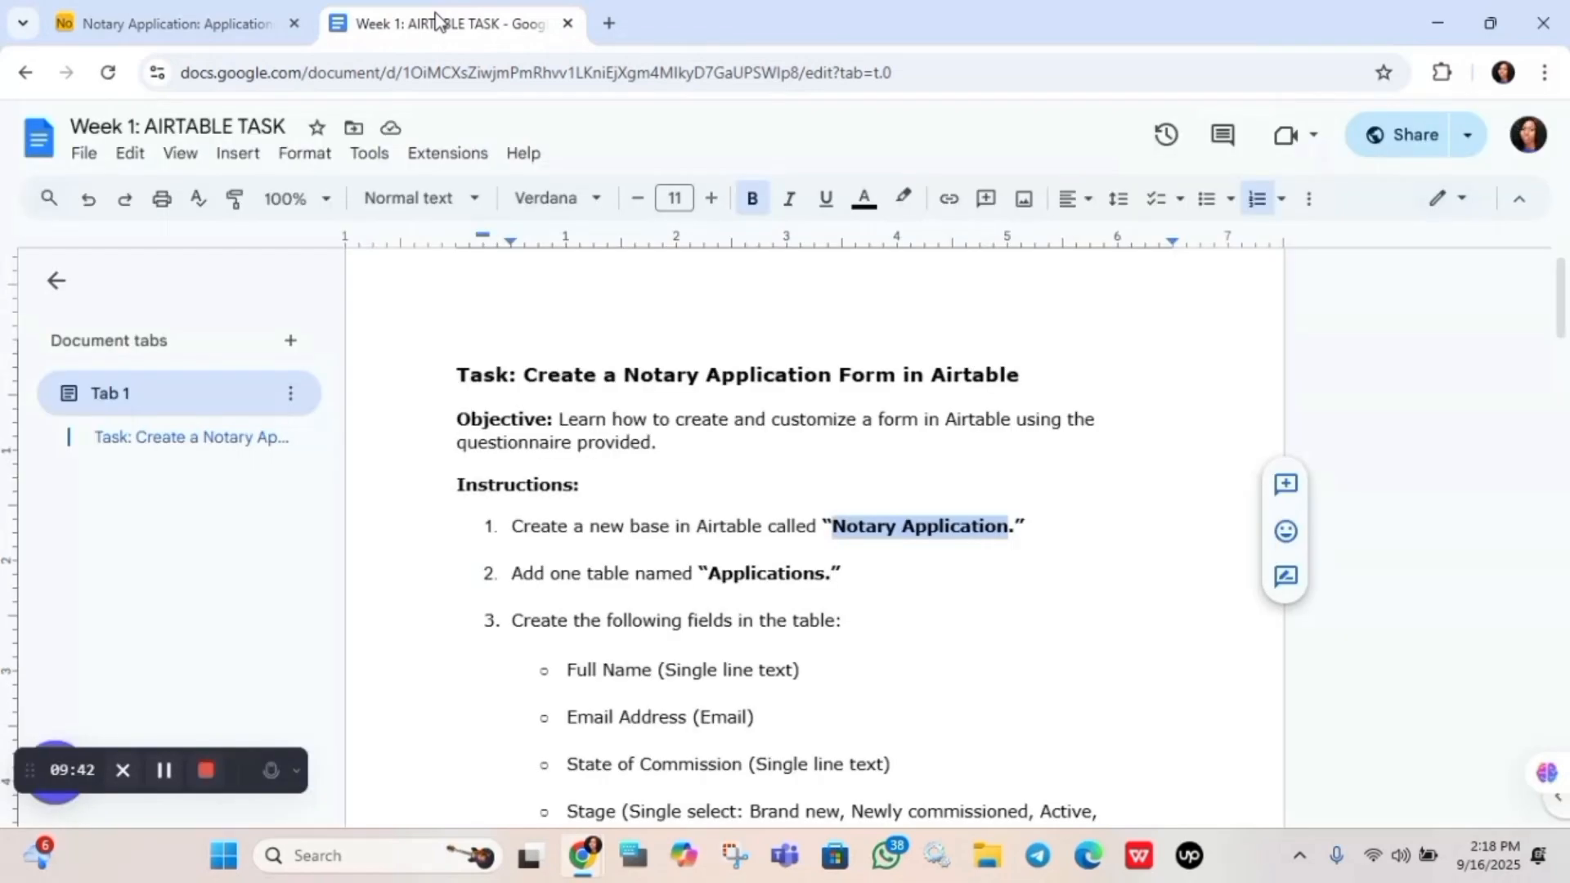
scroll(814, 531, "down", 2)
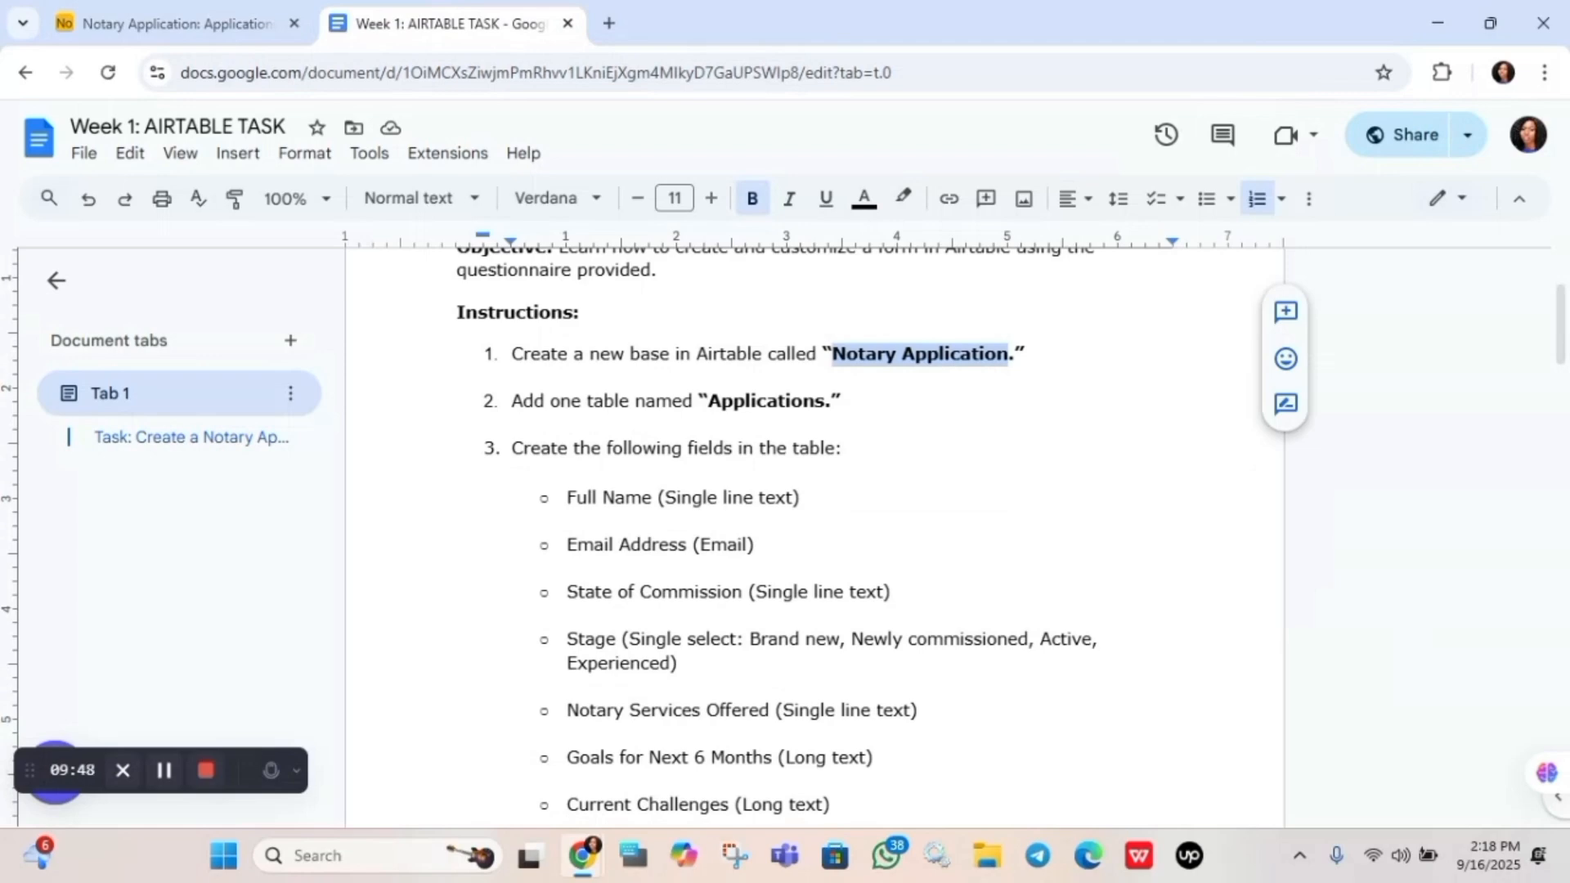
left_click(217, 20)
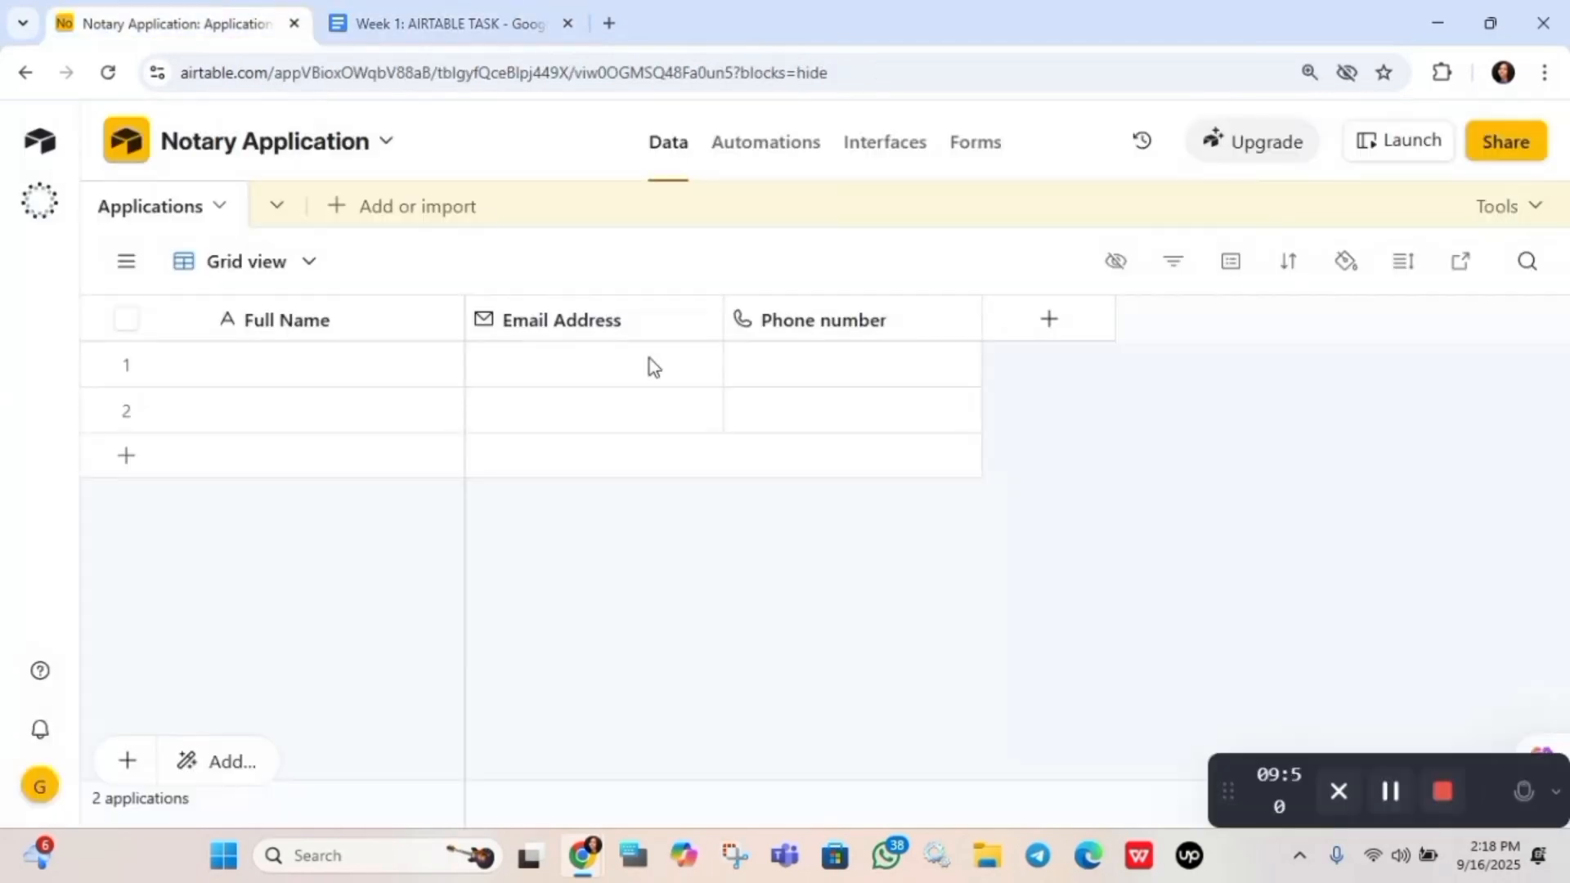
left_click(1060, 331)
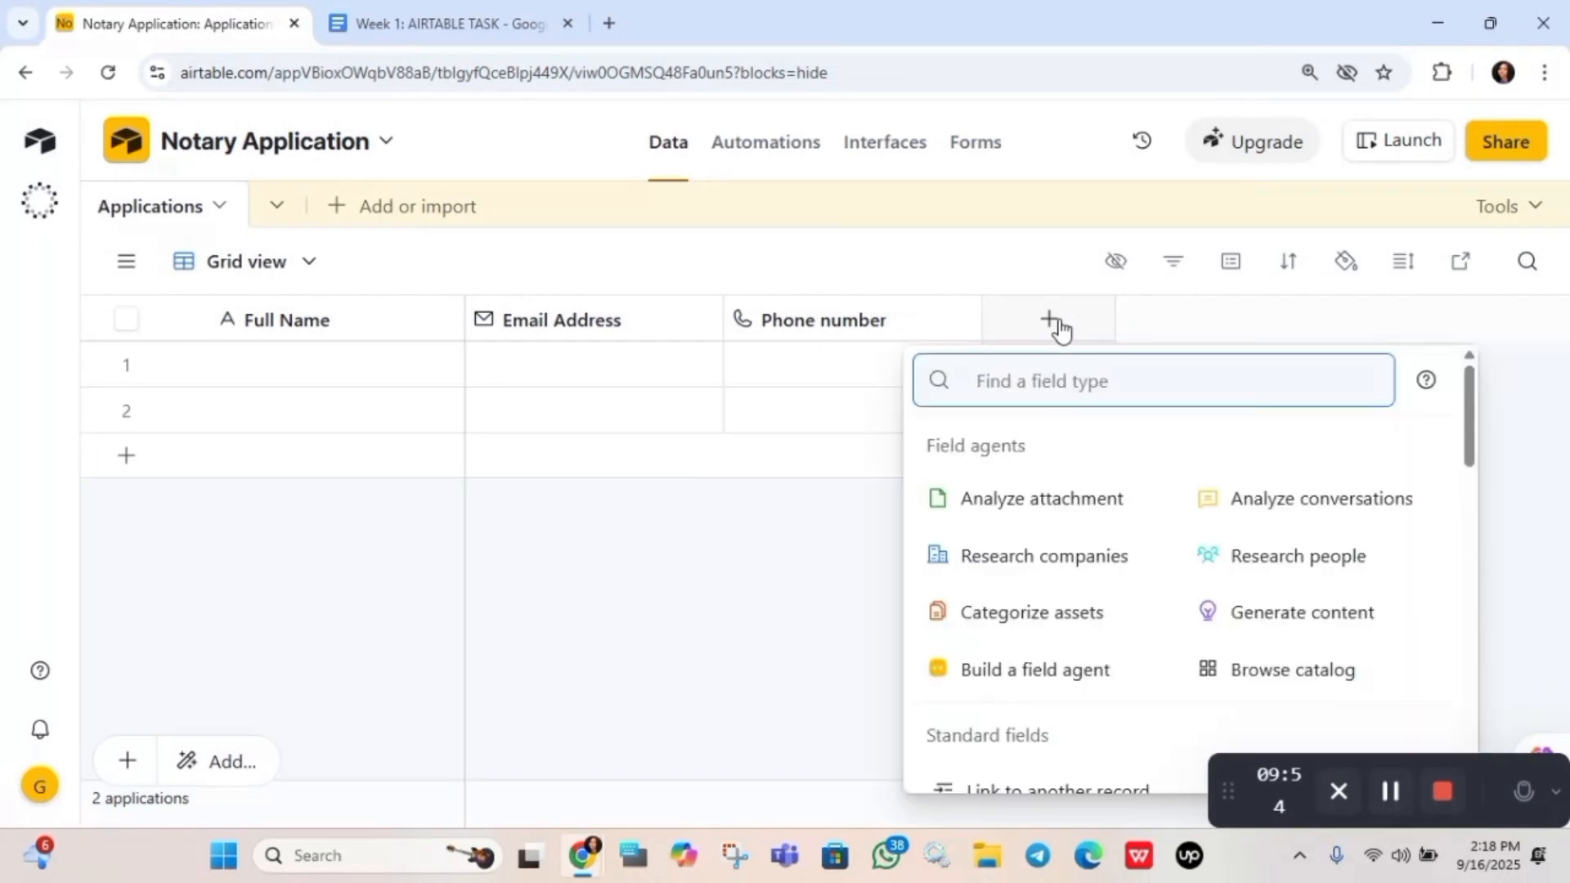
type("s")
key("BackSpace")
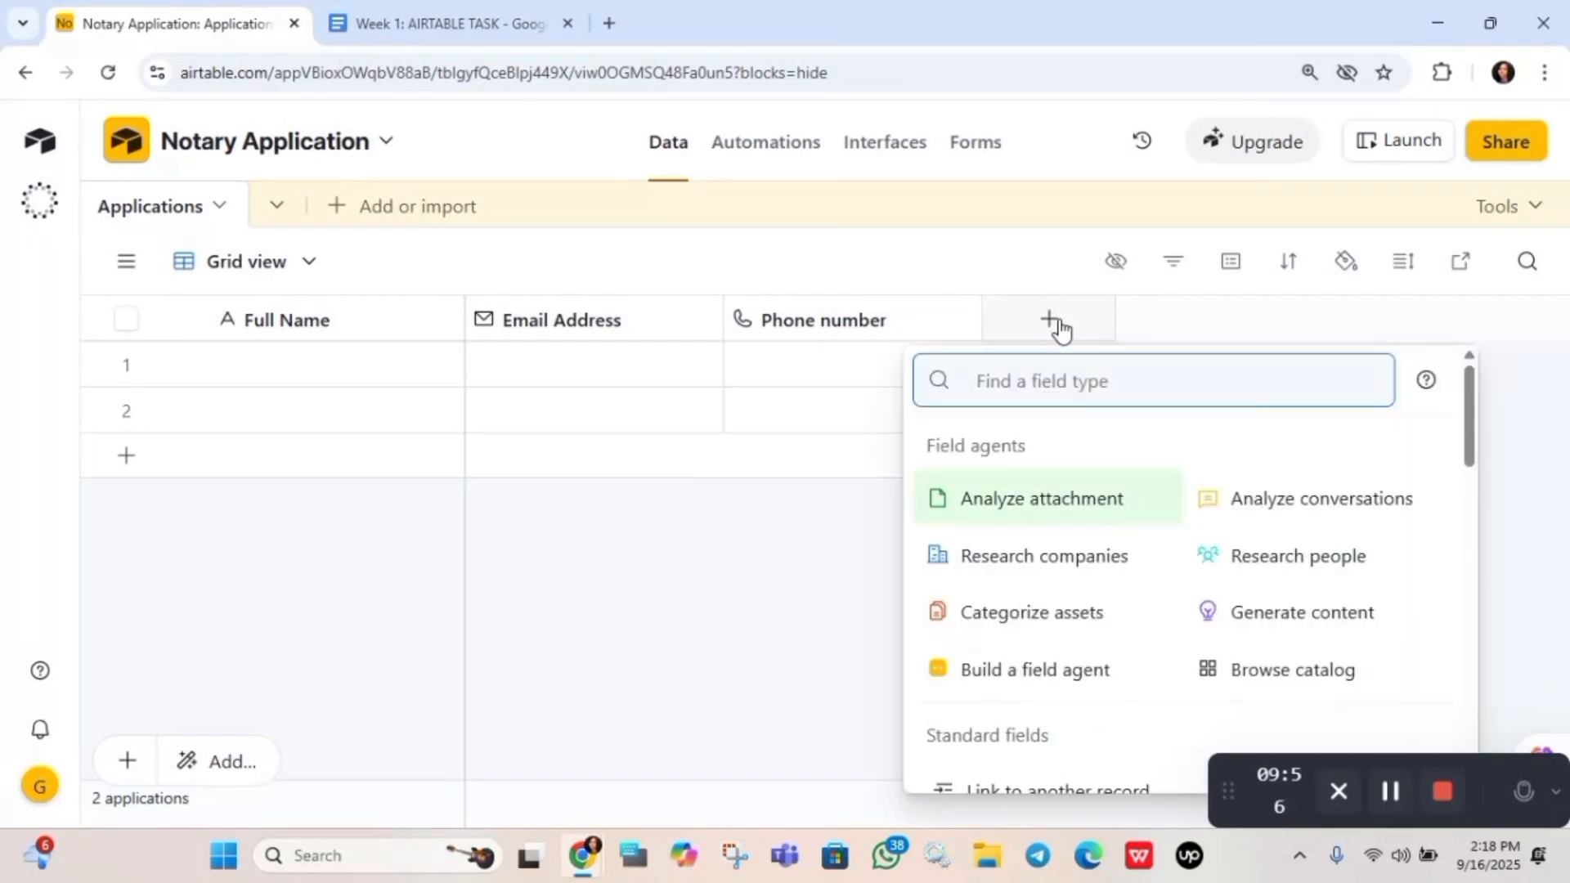
type("State ")
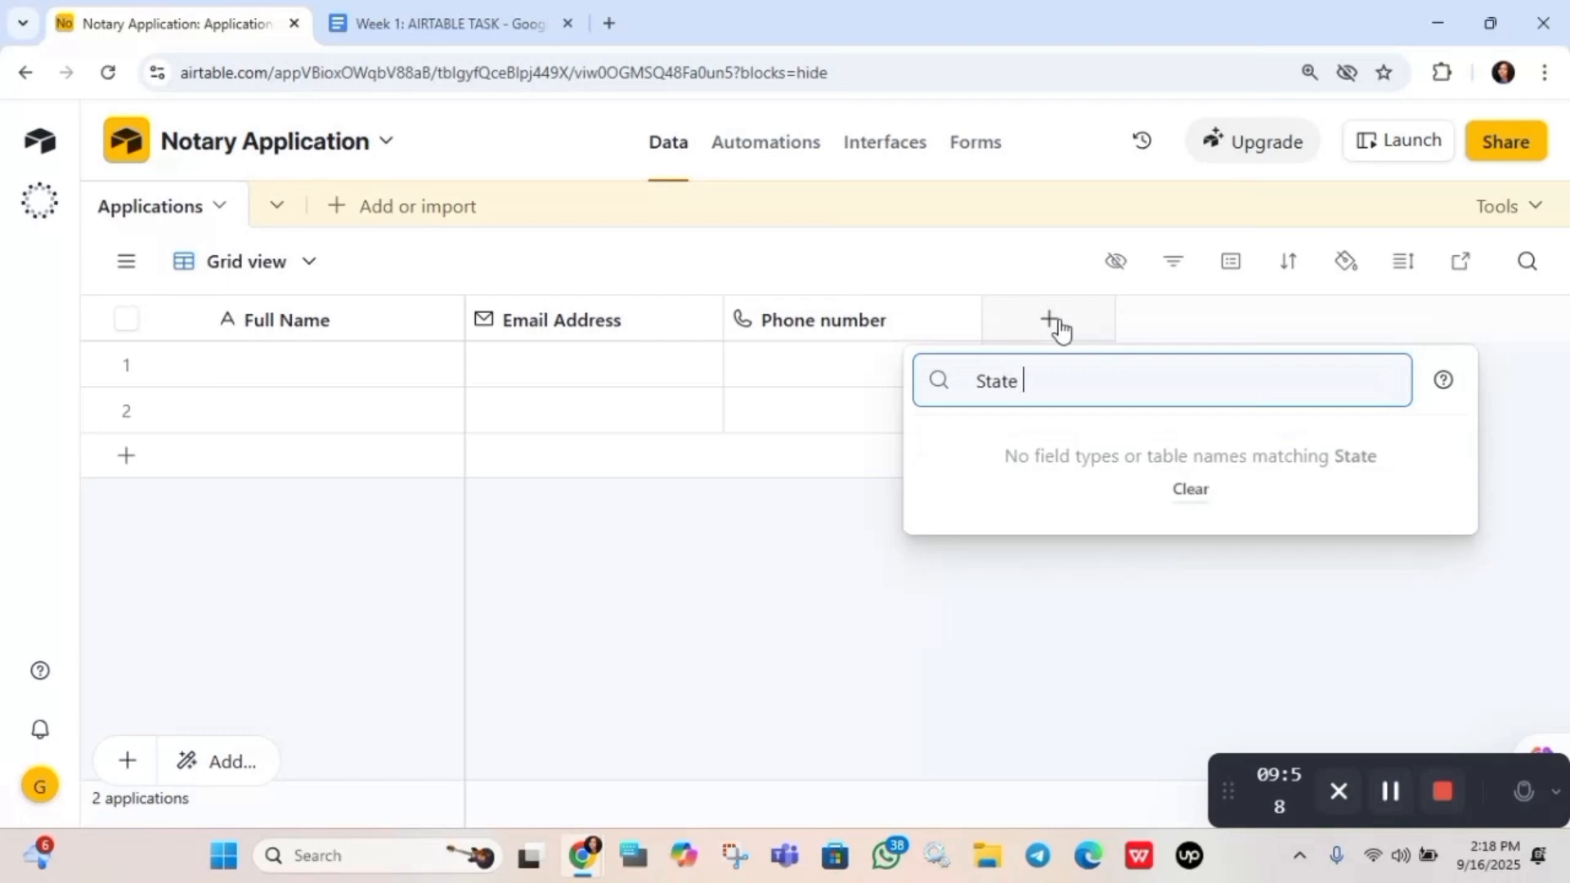
type("of C")
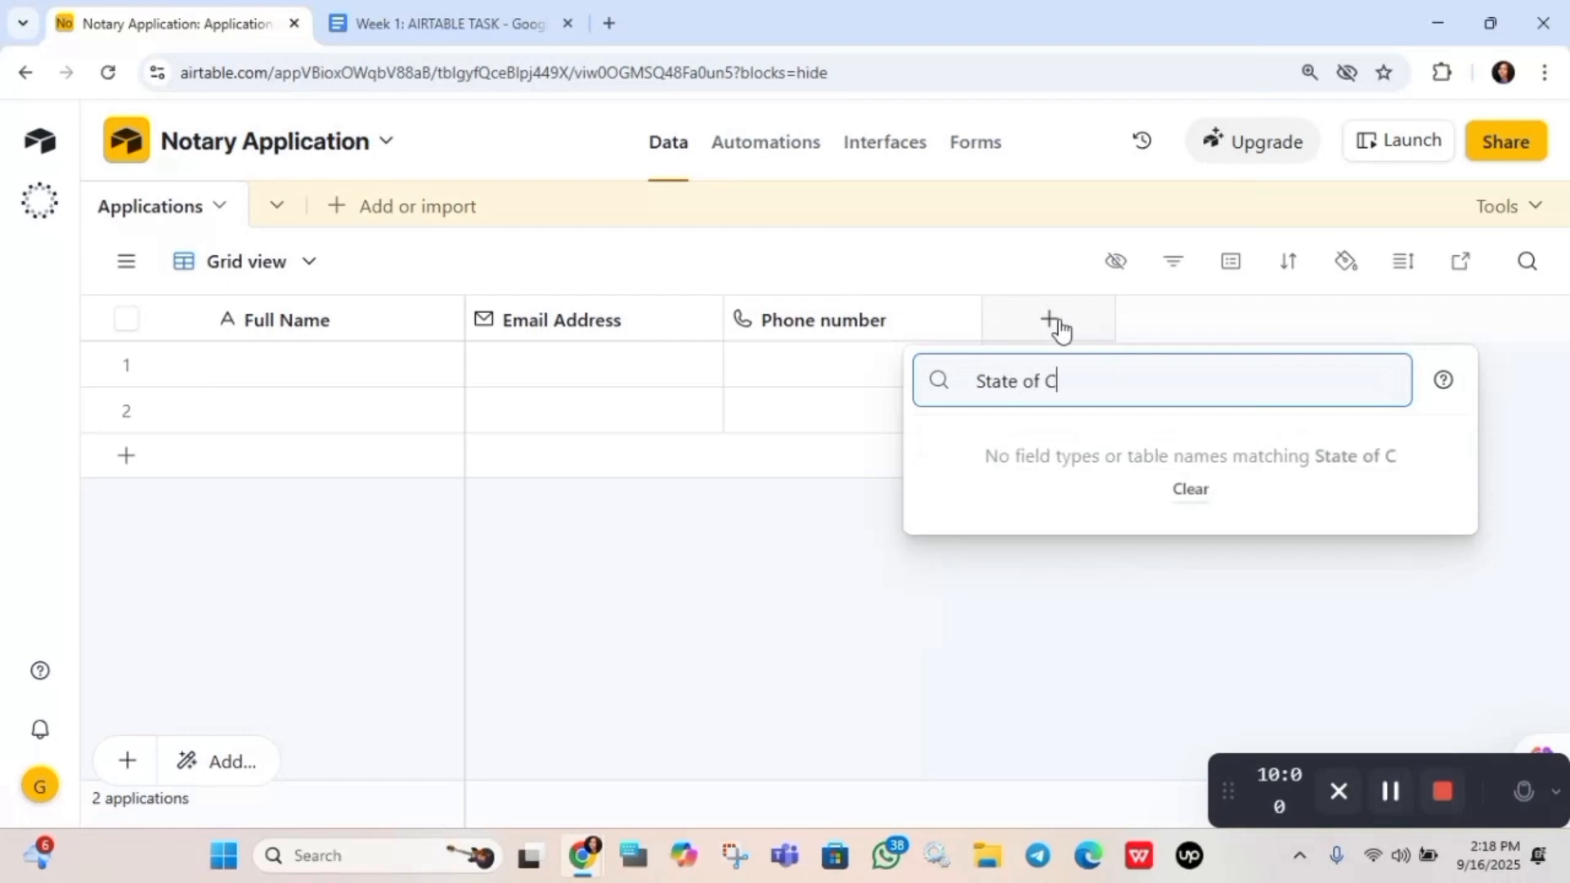
type("ommis")
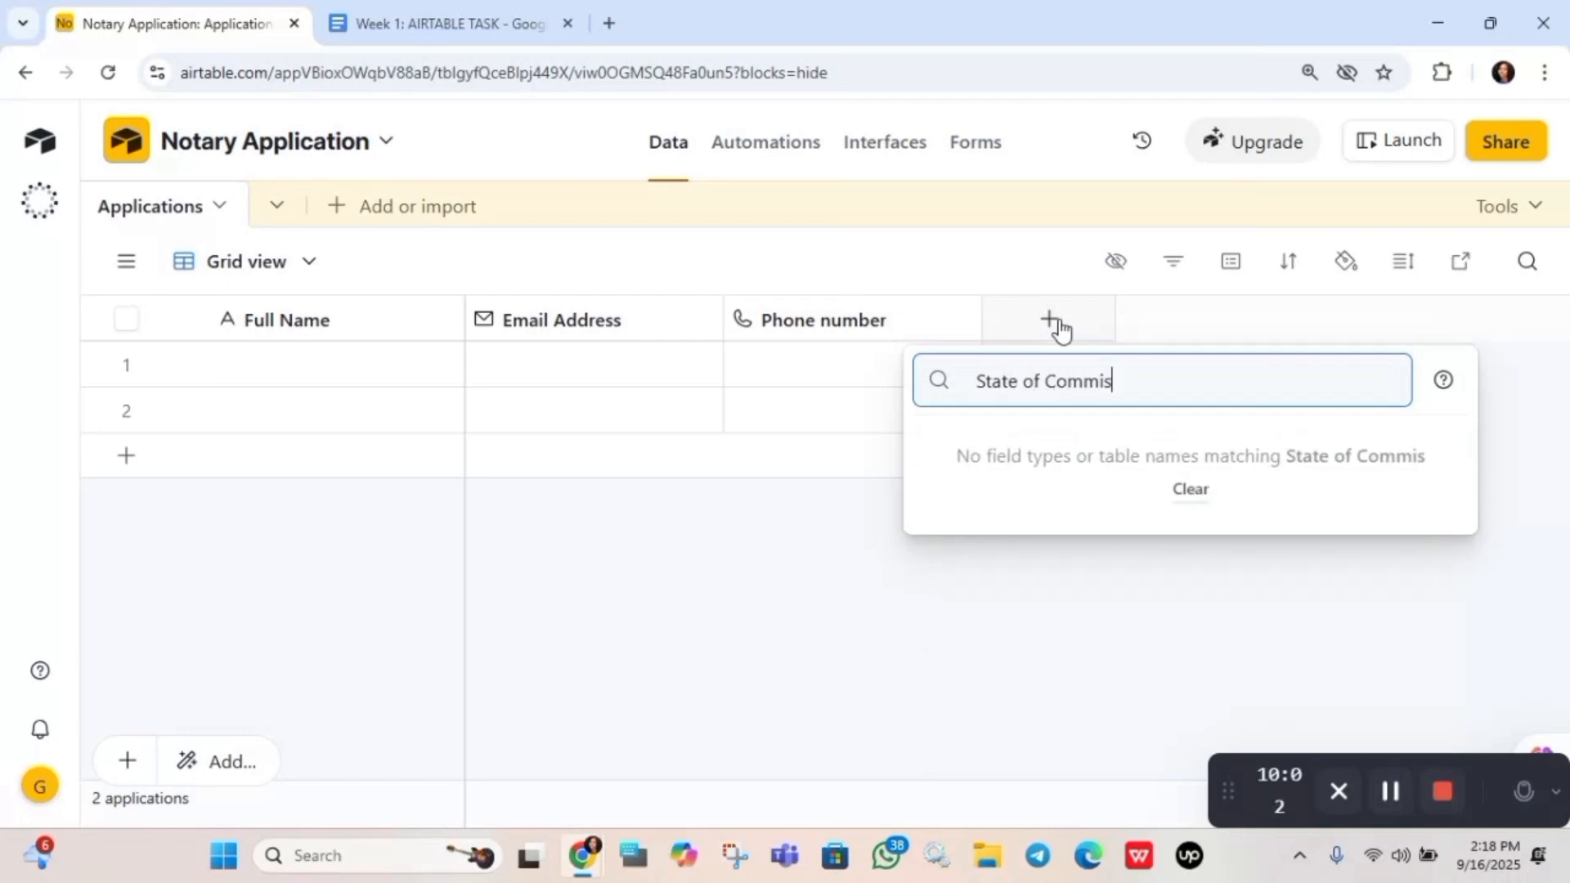
type("sion")
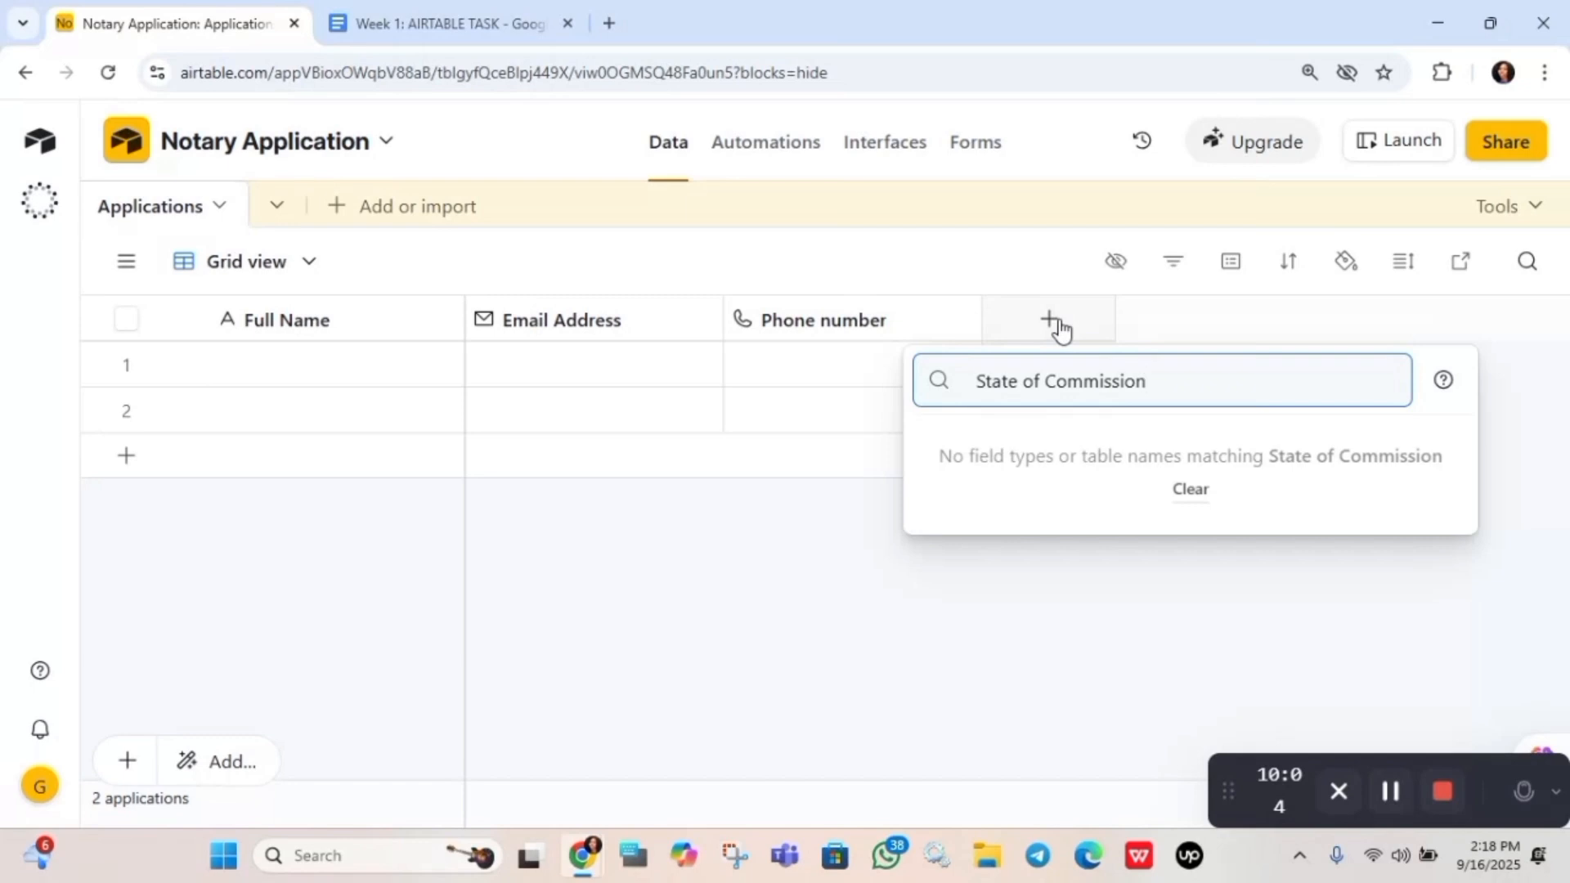
key("BackSpace")
key("BackSpace")
key("BackSpace")
key("BackSpace")
key("BackSpace")
key("BackSpace")
key("BackSpace")
key("BackSpace")
key("BackSpace")
key("BackSpace")
key("BackSpace")
key("BackSpace")
key("BackSpace")
key("BackSpace")
key("BackSpace")
key("BackSpace")
key("BackSpace")
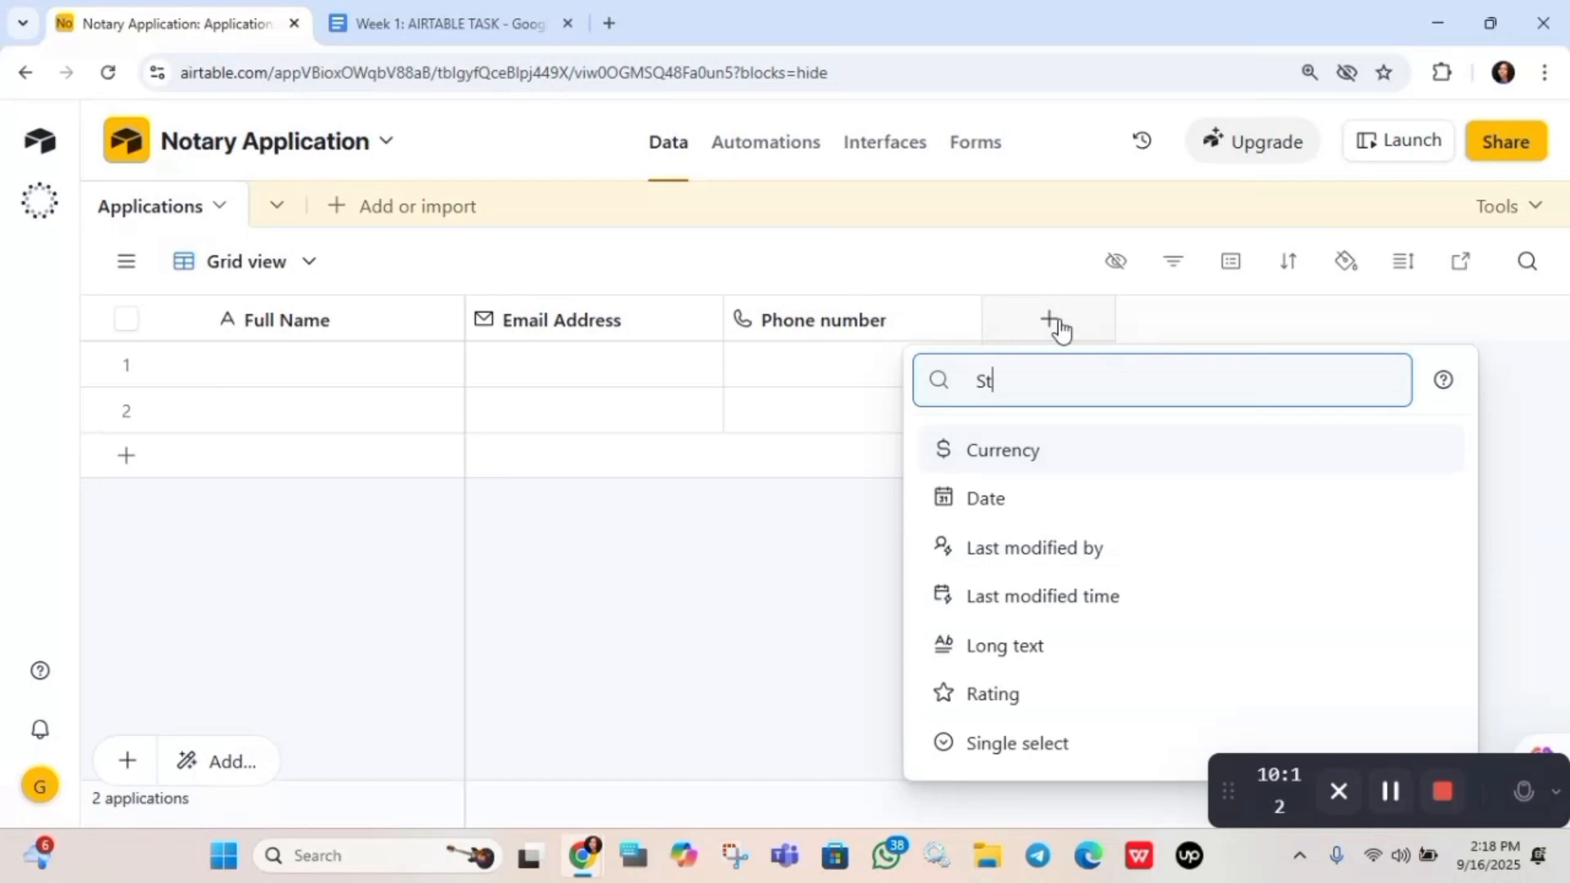
key("BackSpace")
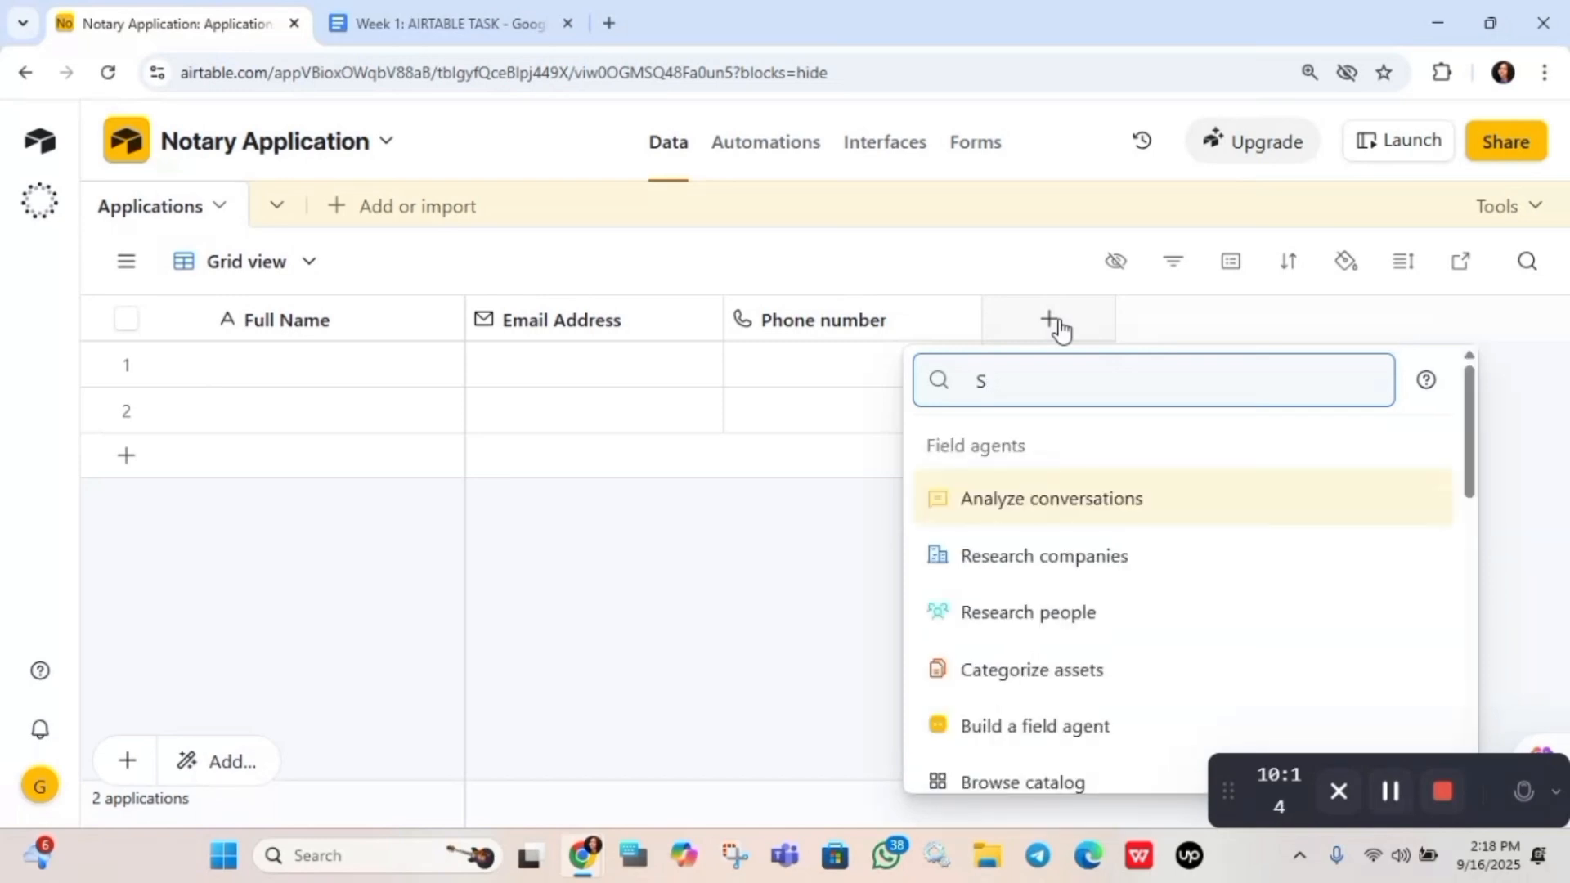
Create a Single line text field named "State of Commission" after the Phone number field
type("ingl")
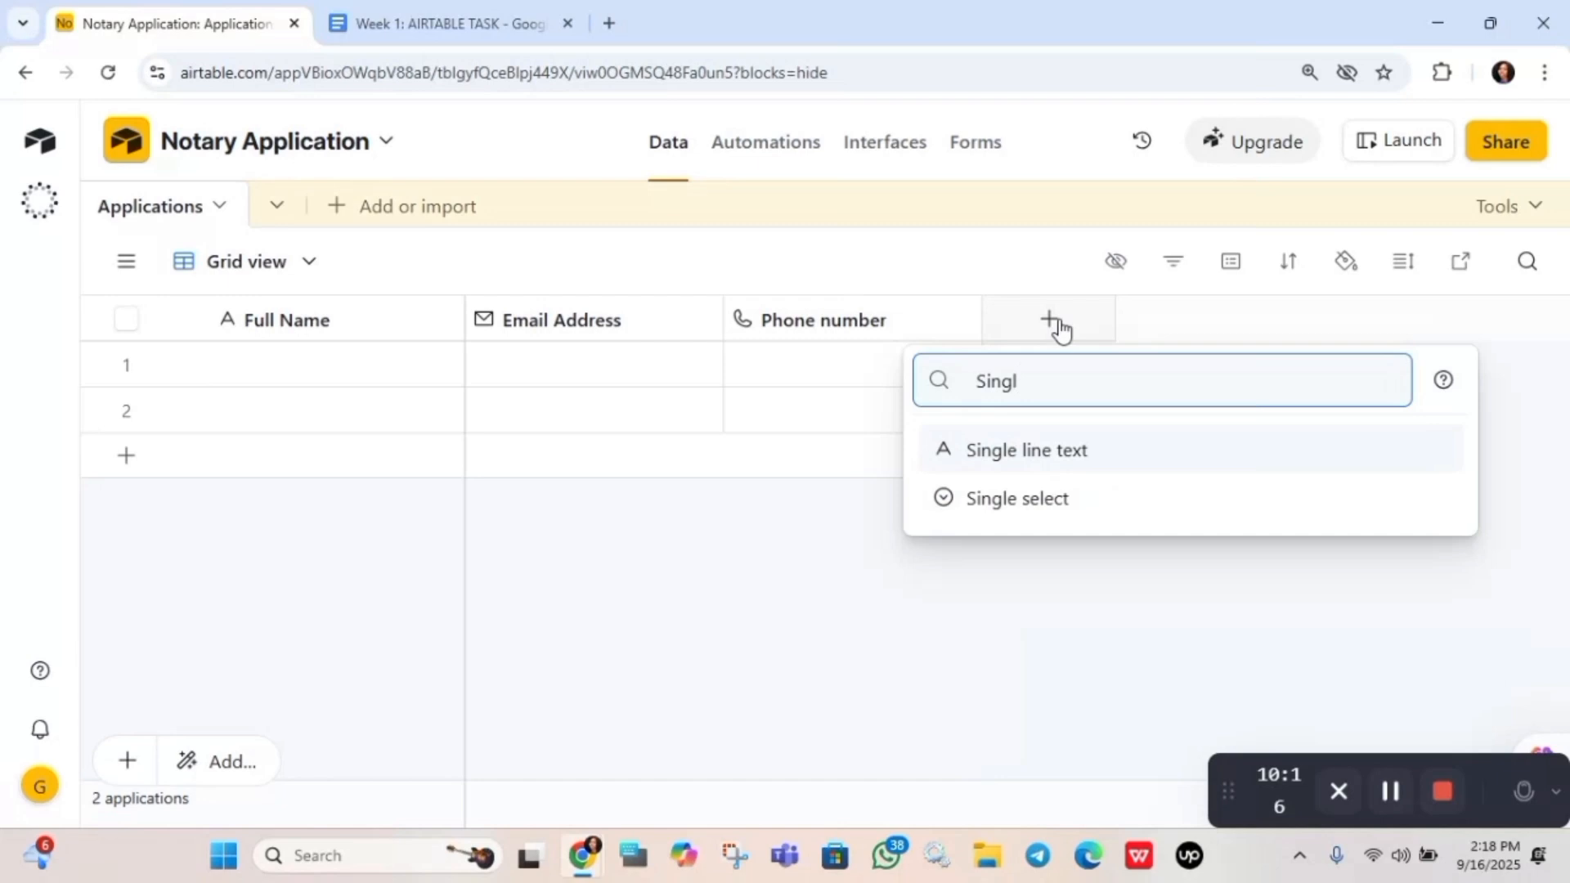
left_click(1030, 458)
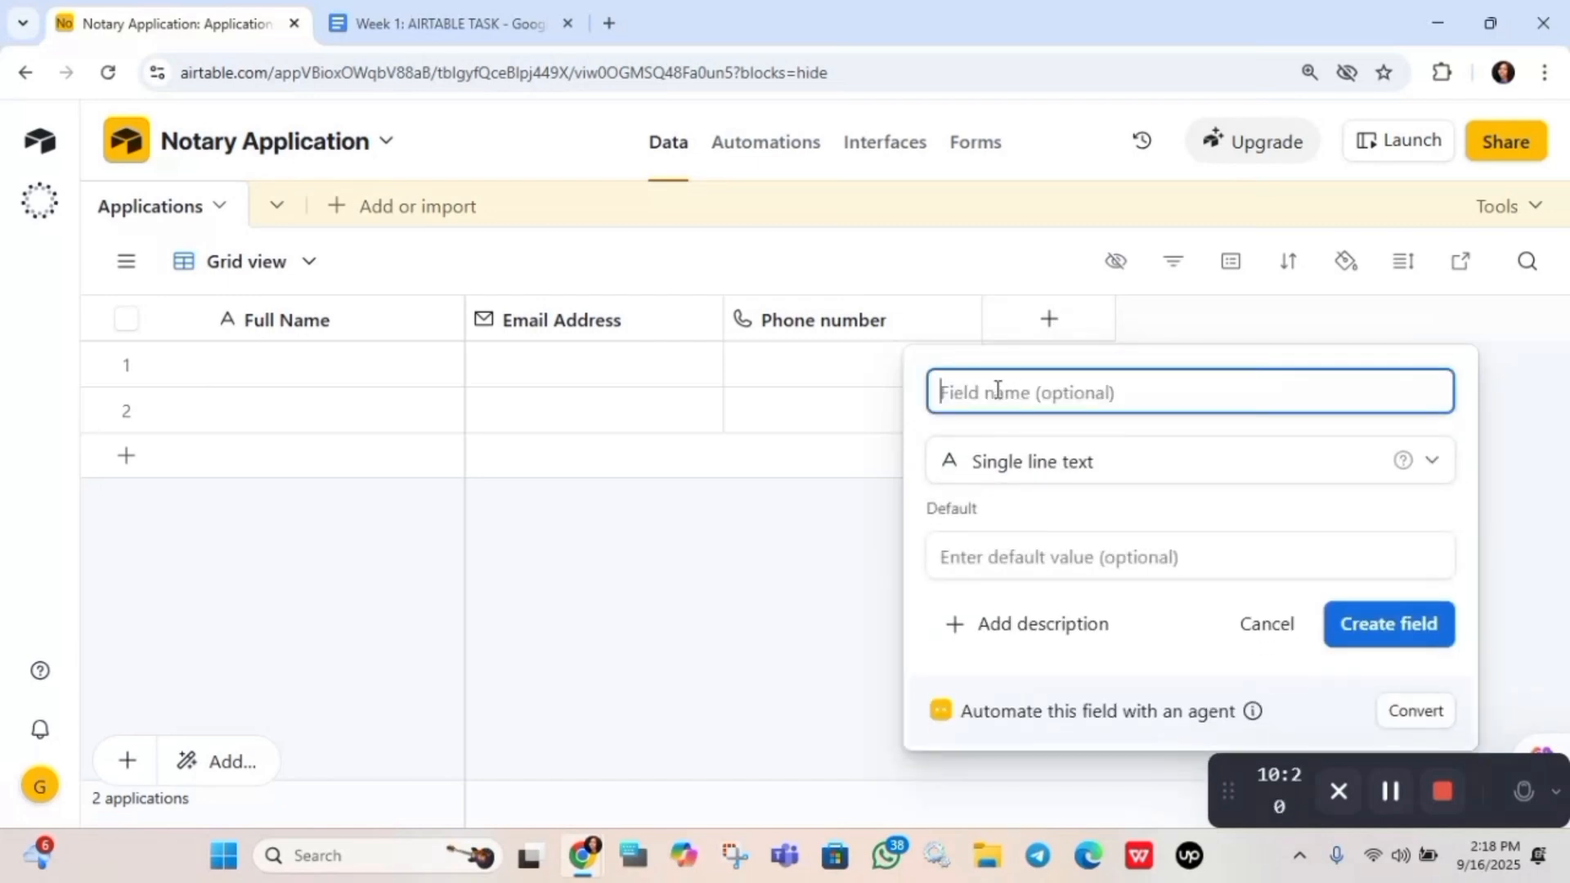
type("Sta")
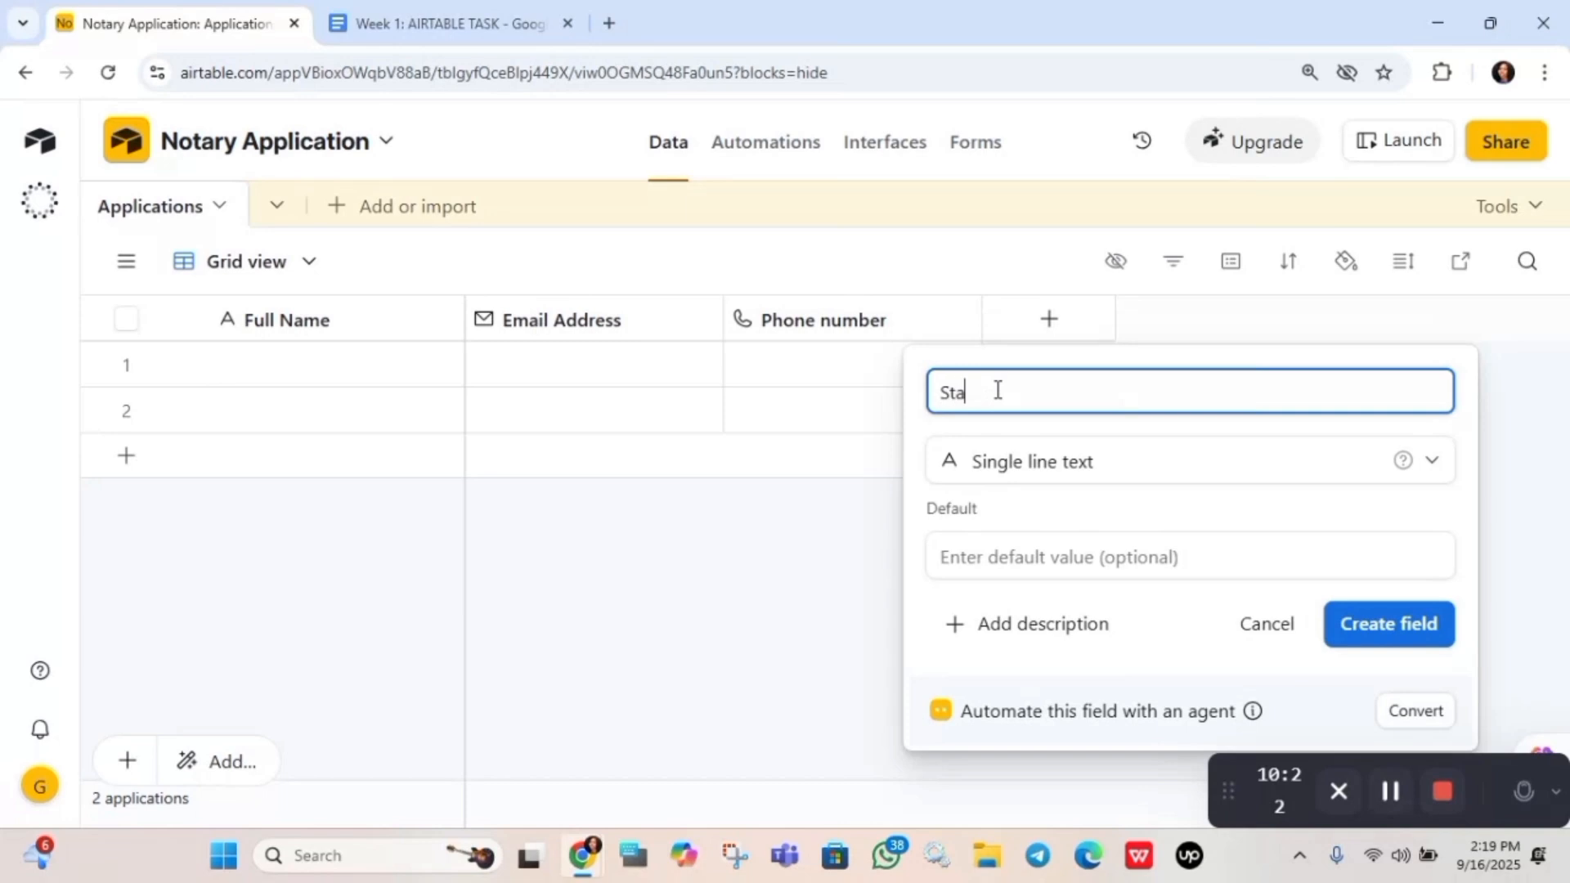
type("te of Com")
type("mission")
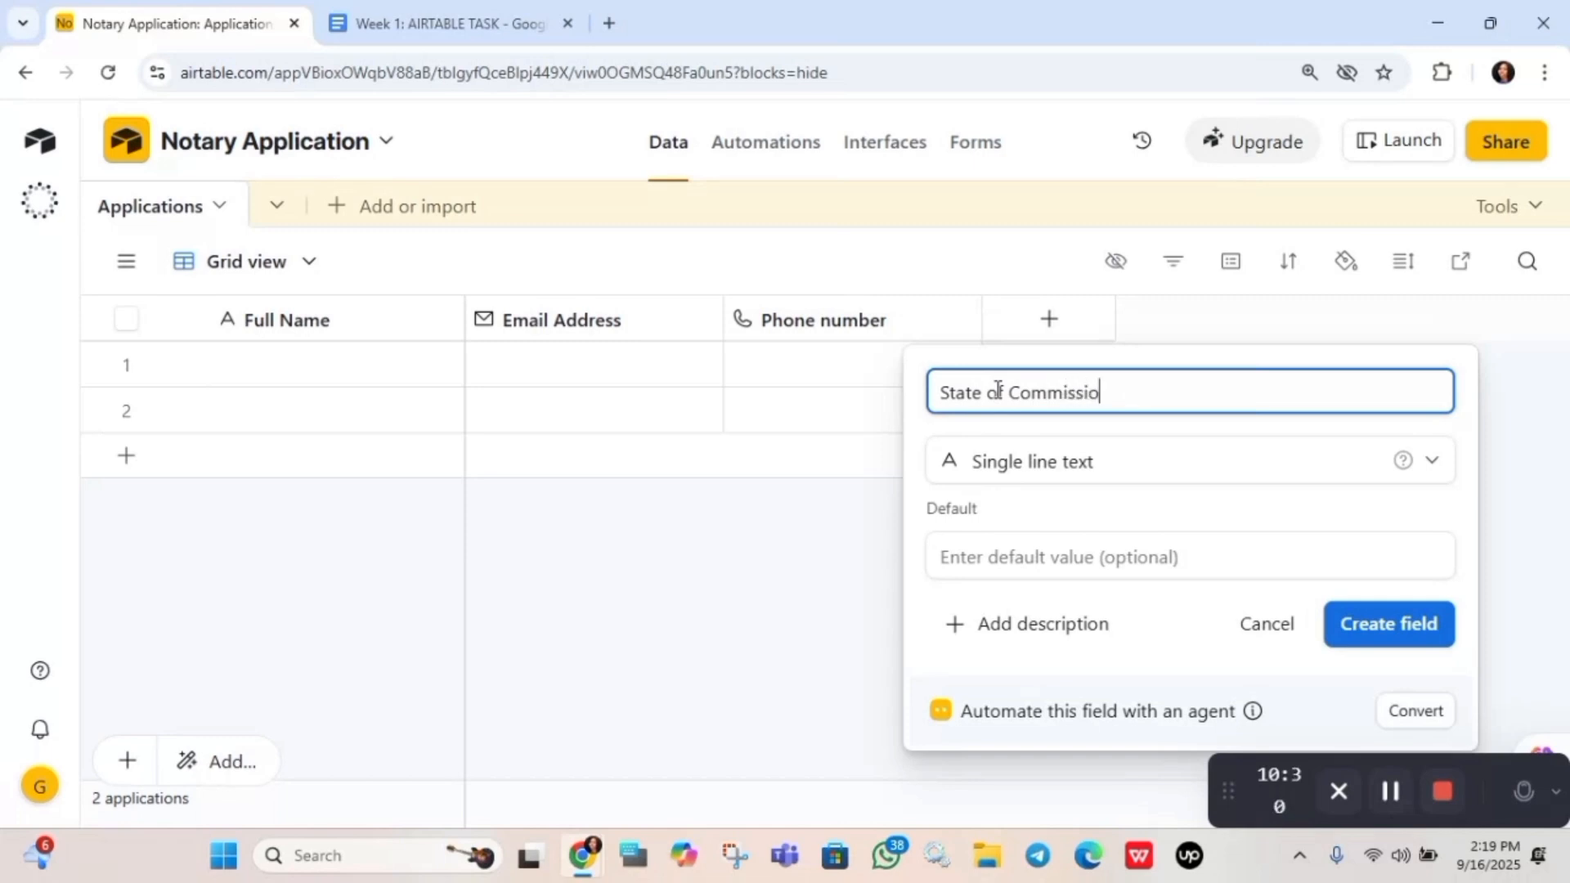
left_click(1383, 623)
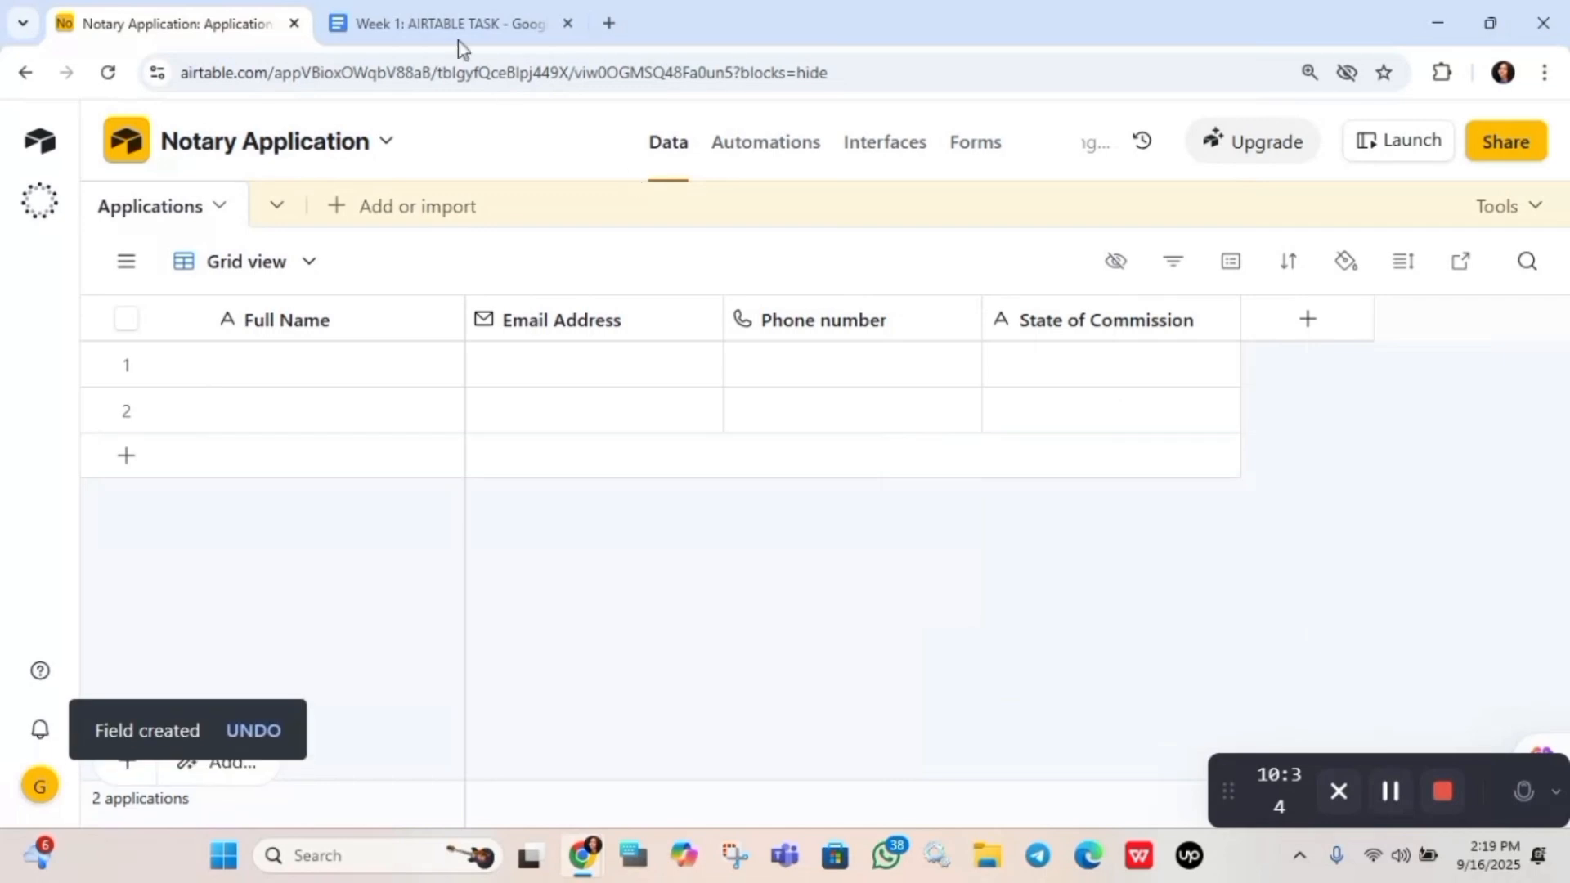
Check the next required field in the Google Docs task document and start a Single select field after State of Commission in Airtable
left_click(446, 24)
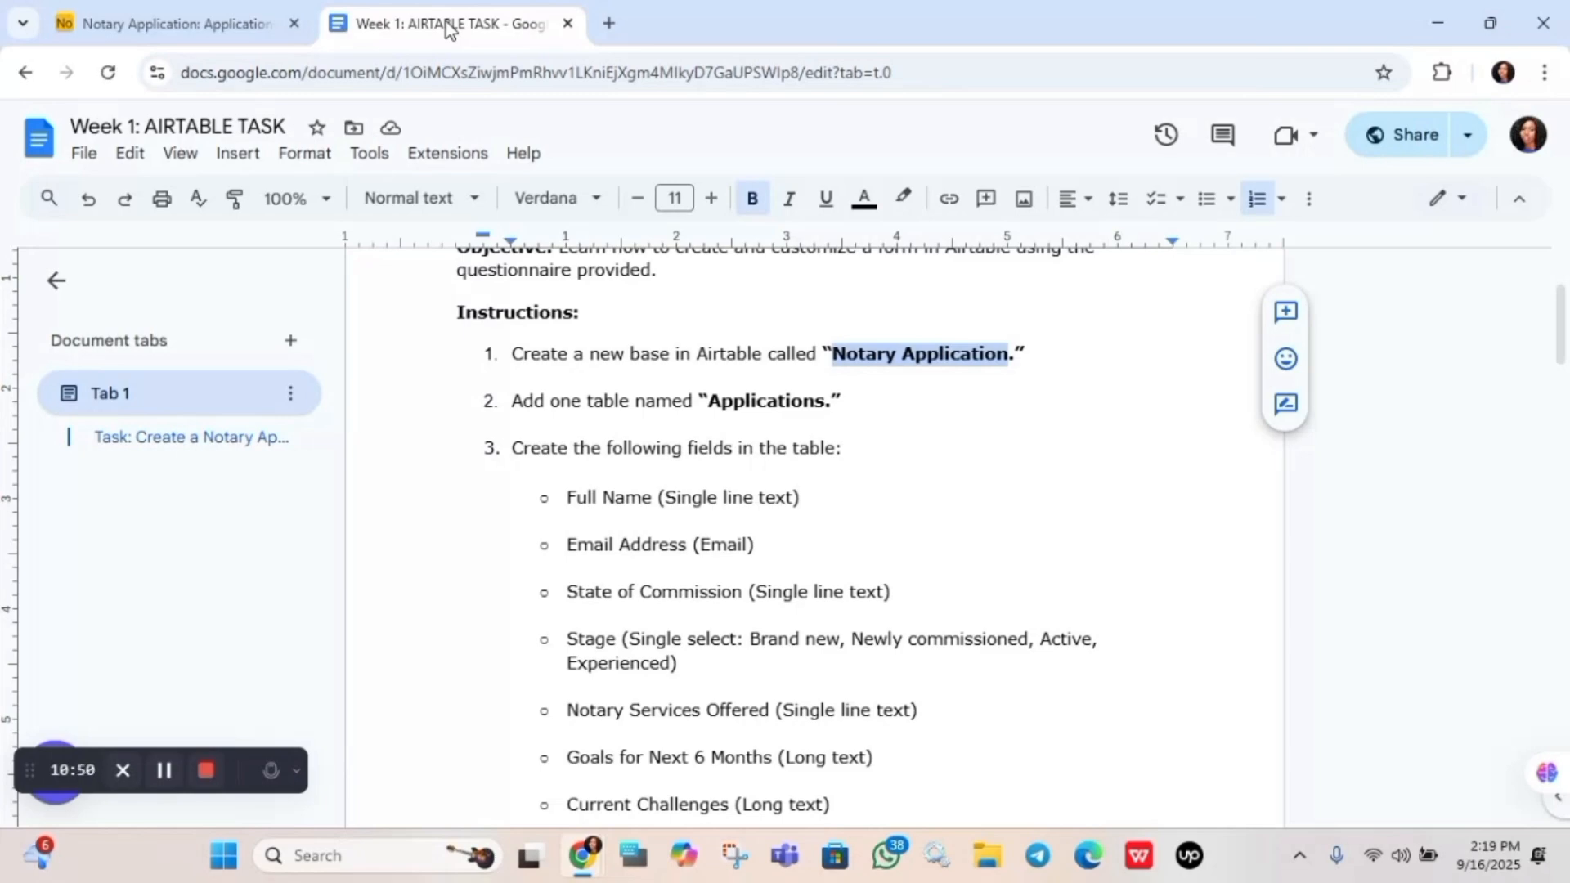
left_click(188, 18)
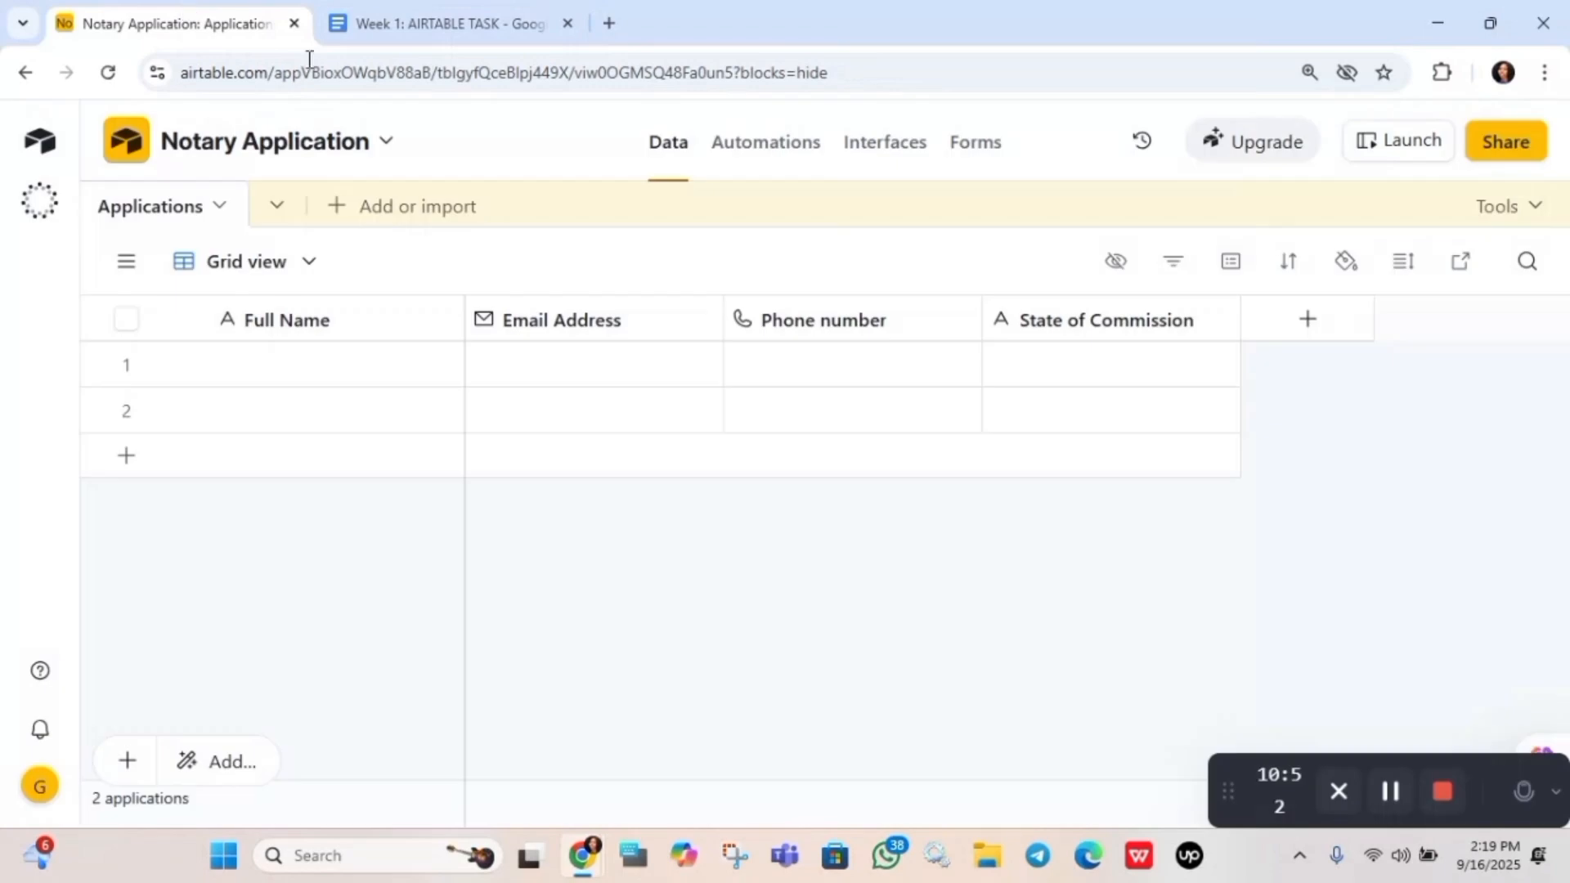
left_click(1308, 323)
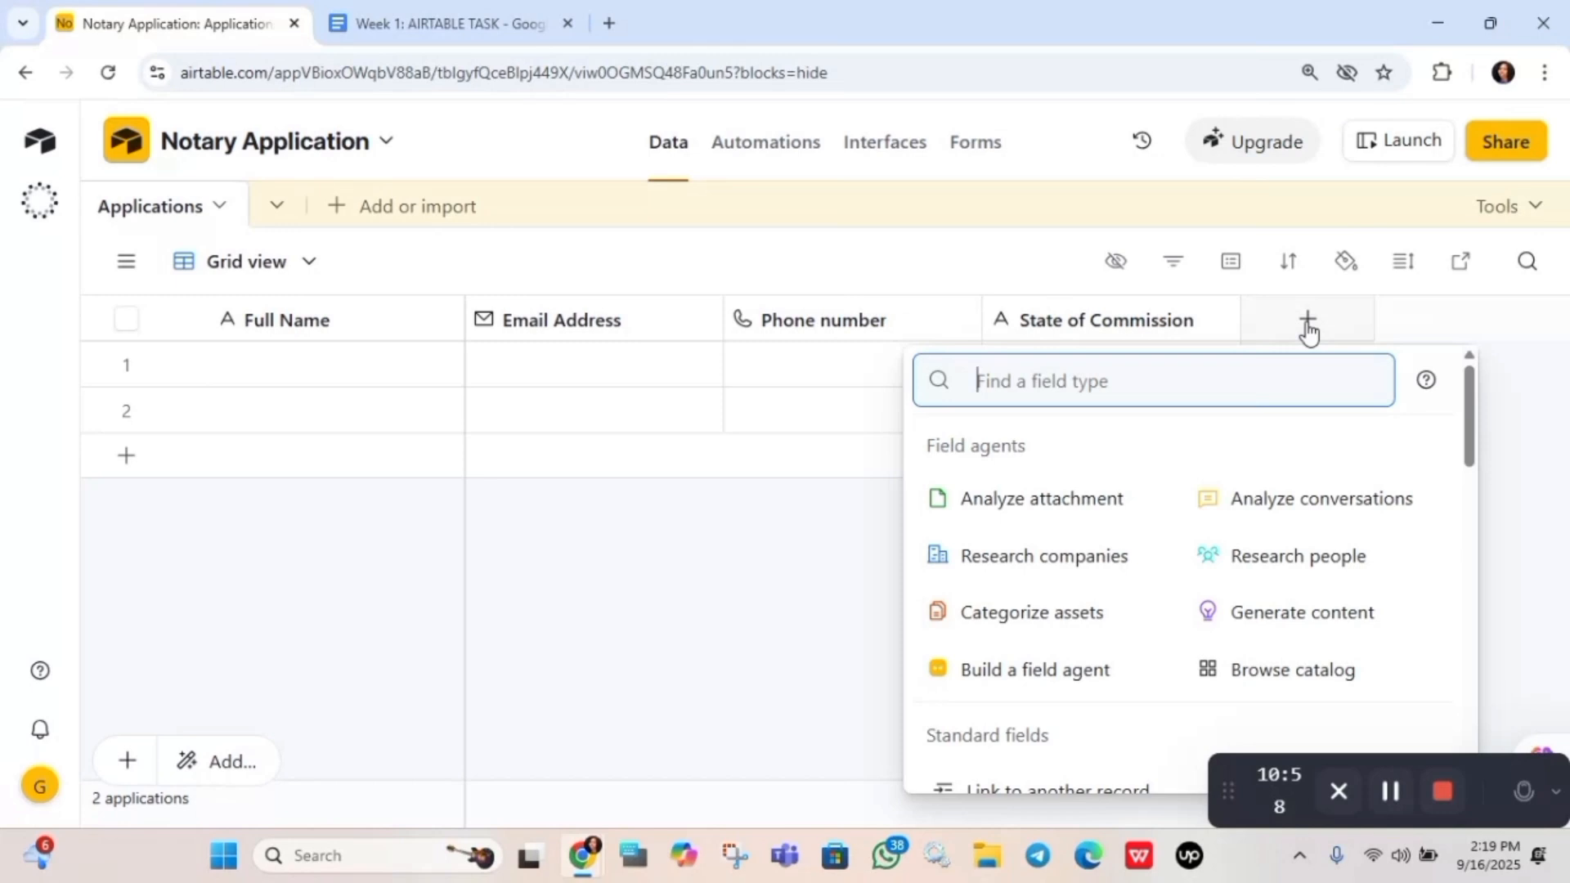
type("sin")
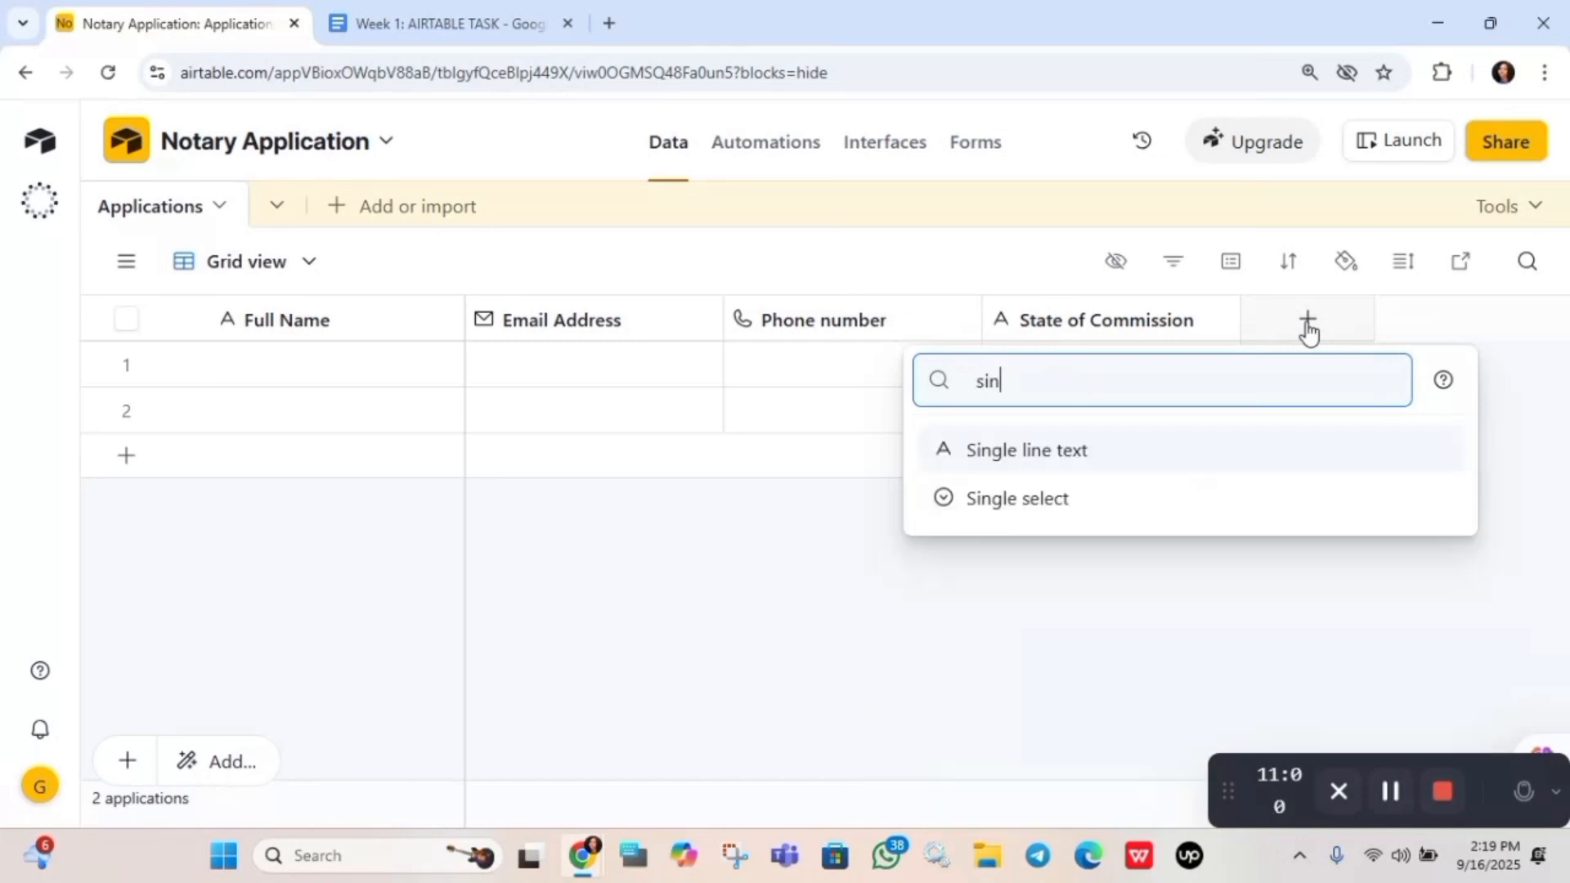
left_click(1063, 510)
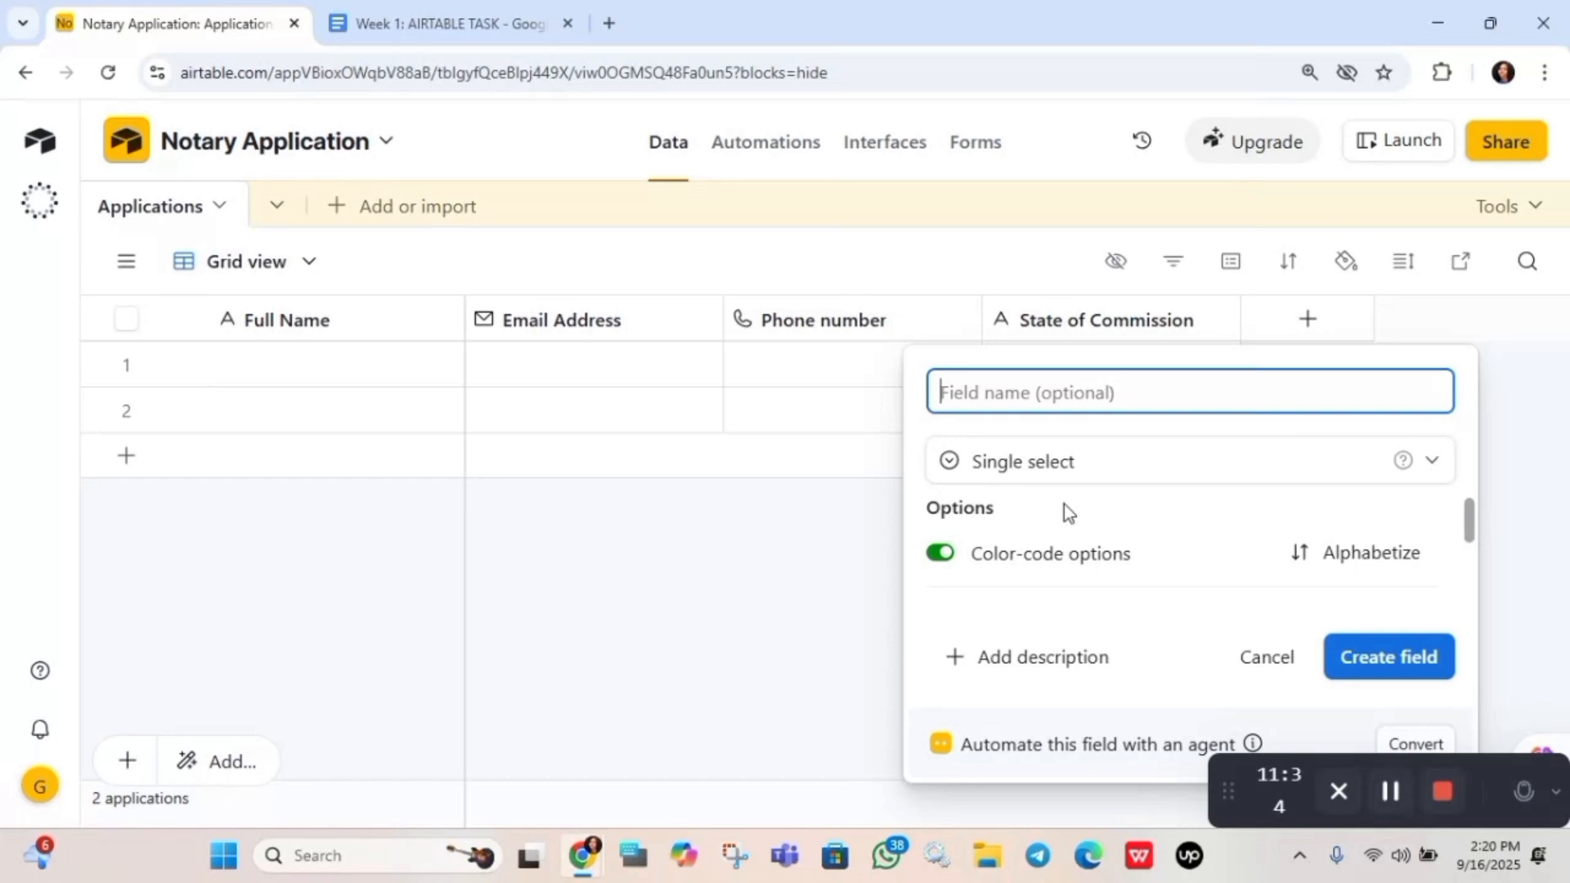
type("Sta")
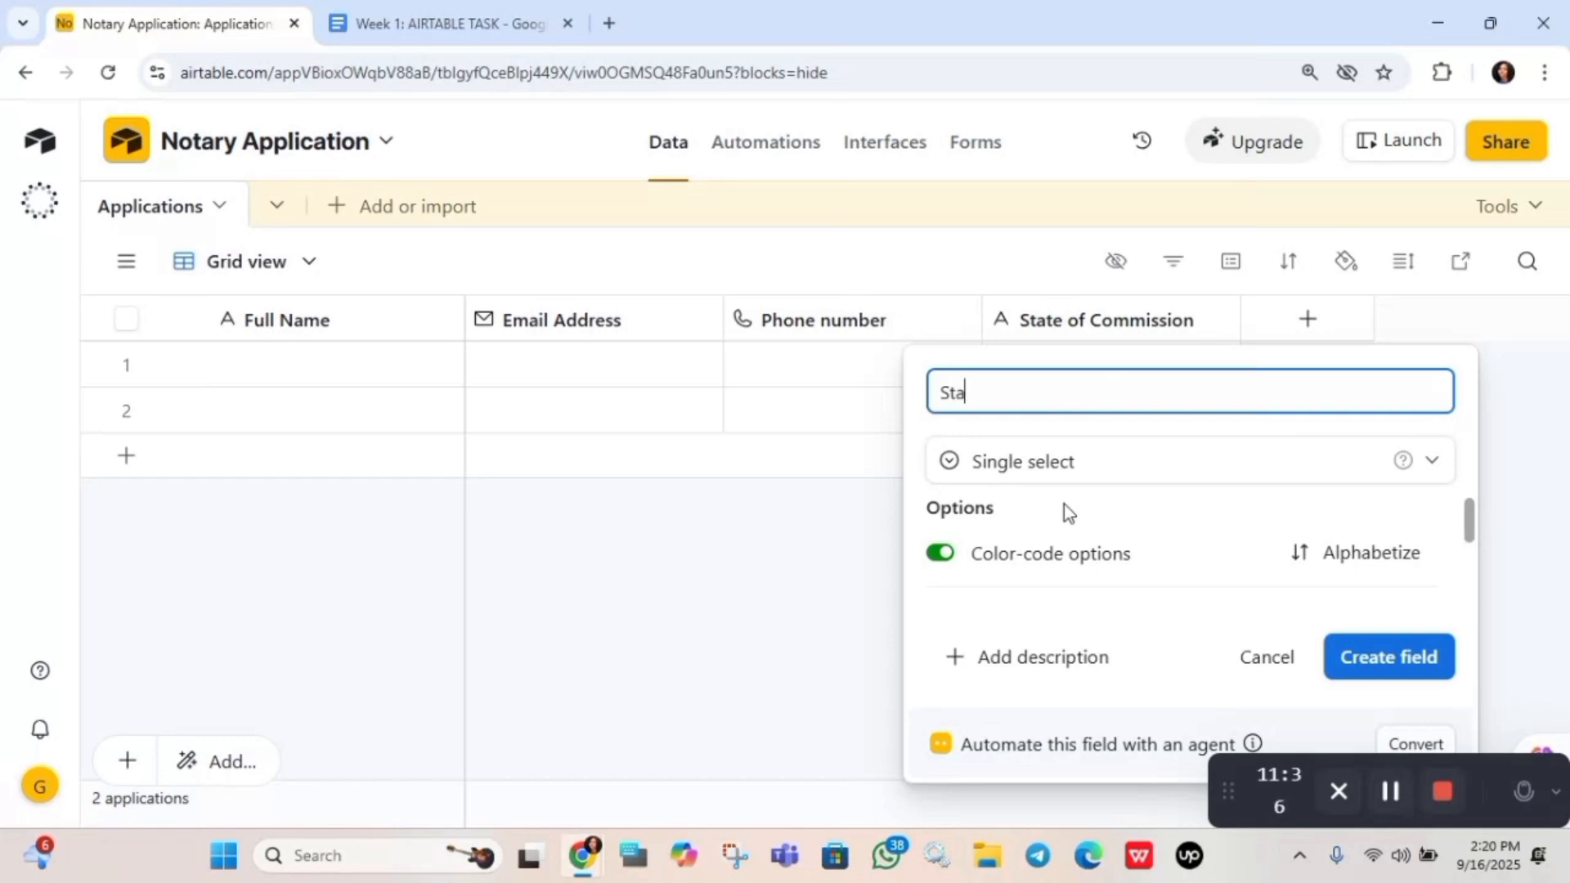
type("ge")
key("BackSpace")
key("BackSpace")
key("BackSpace")
key("BackSpace")
key("BackSpace")
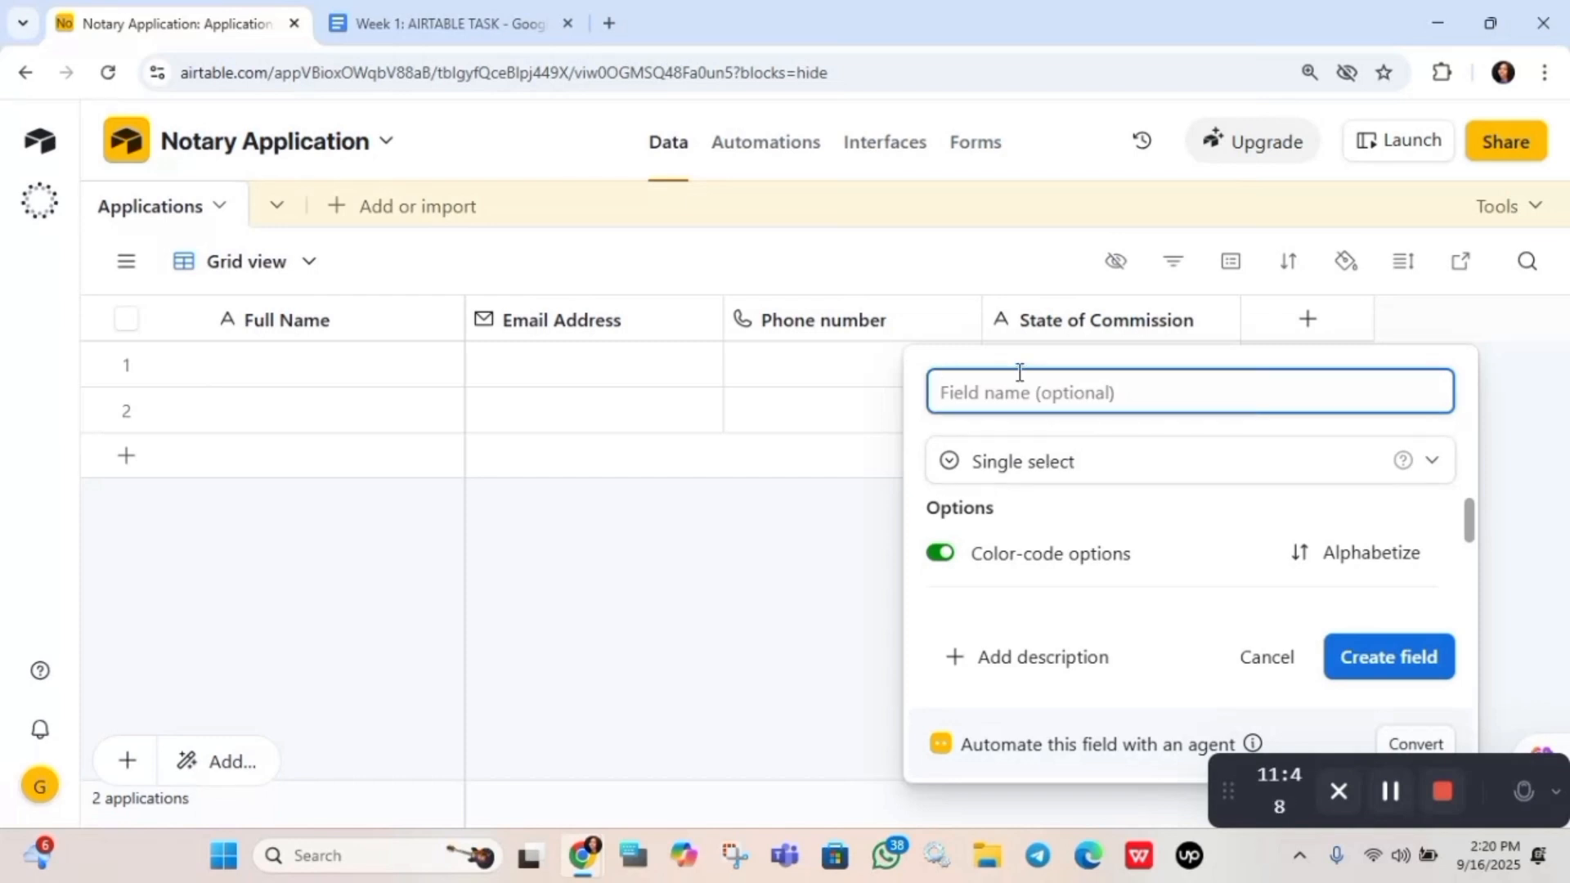
Name the new field "Stage", check its choices in the Google Docs task document, and add "Brand New" as the first option in Airtable
type("Stage")
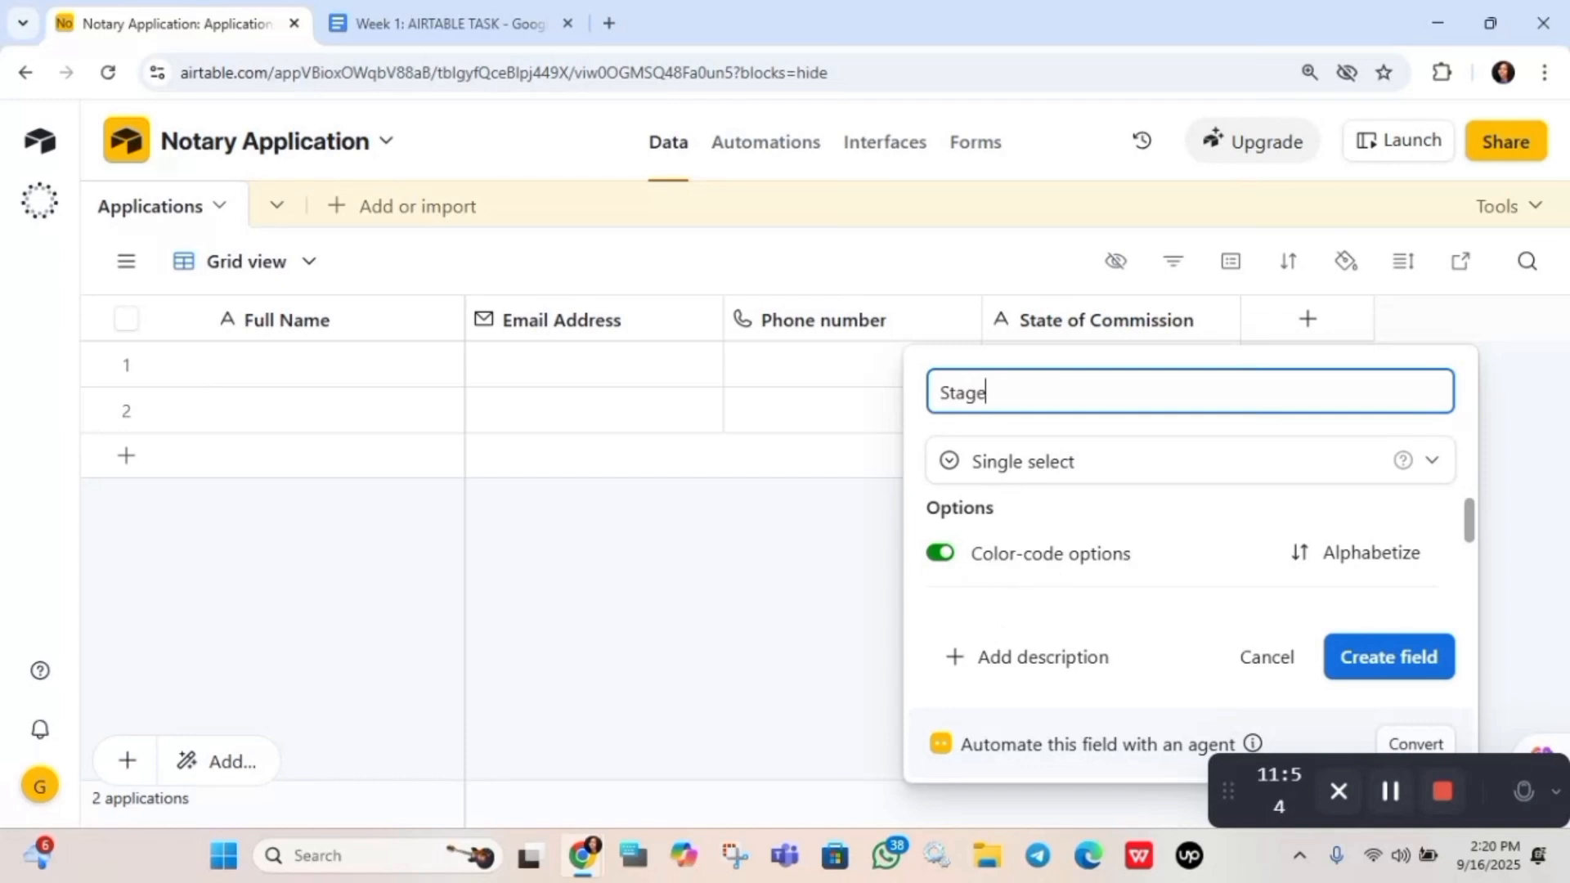
scroll(1186, 556, "down", 2)
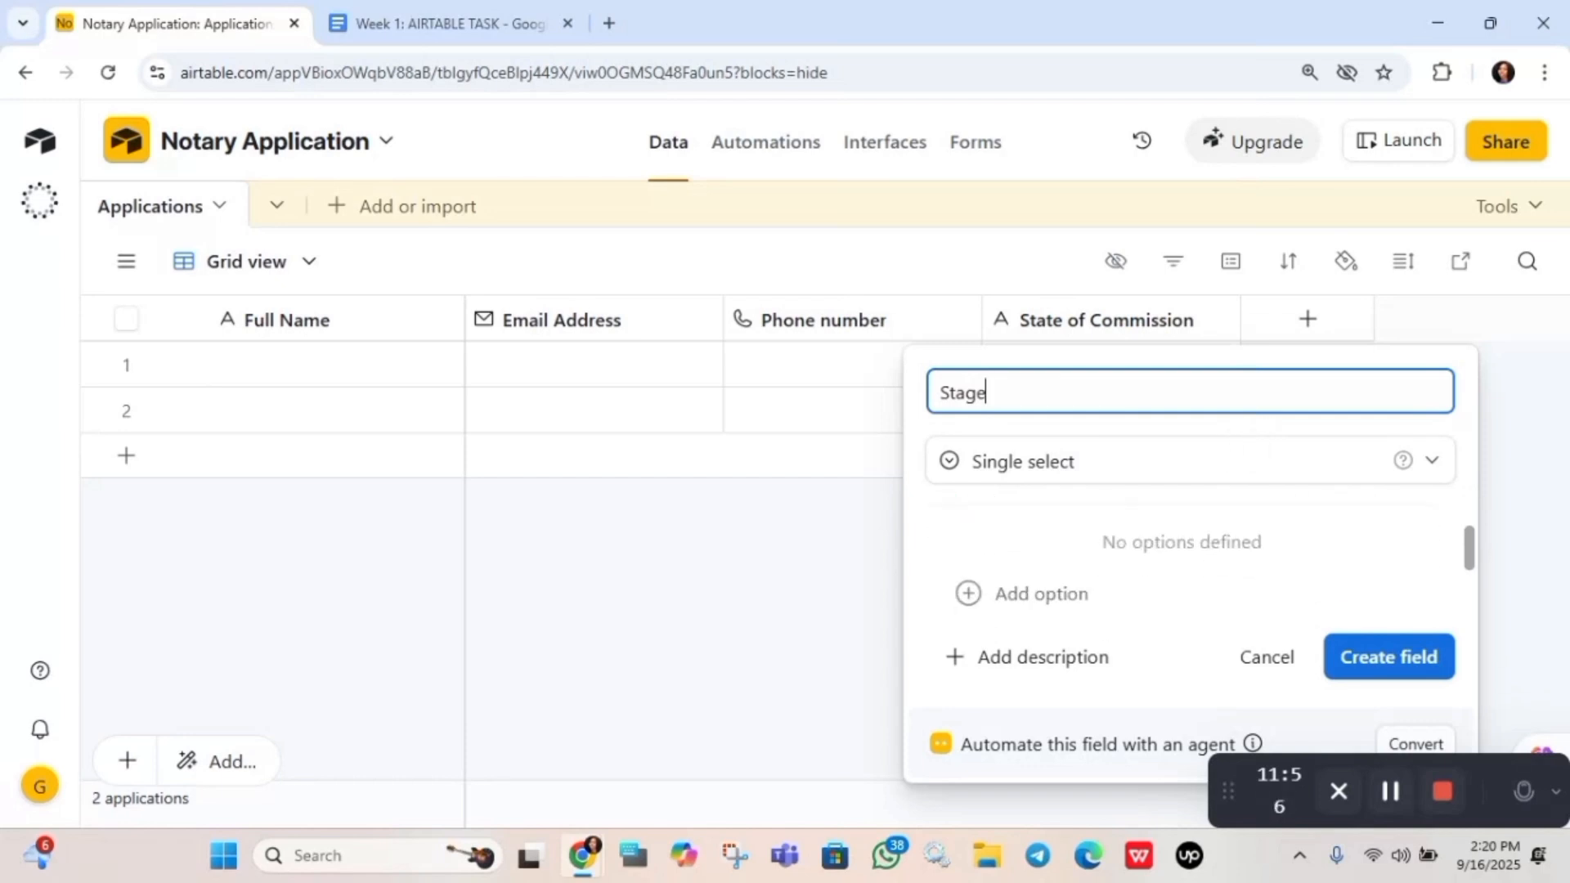
scroll(1186, 556, "down", 1)
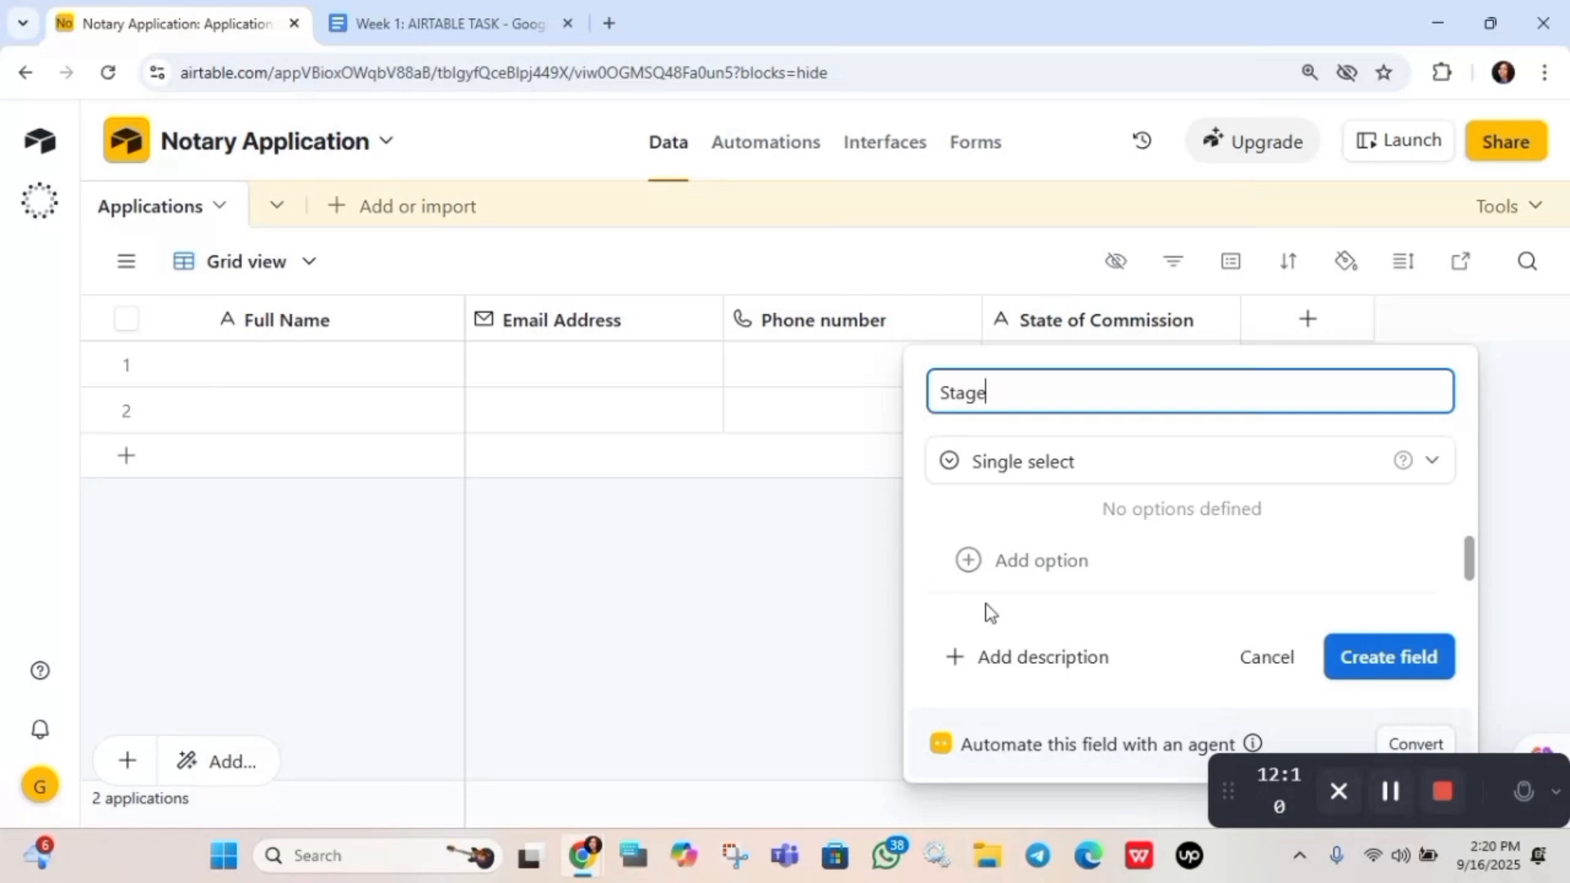
left_click(1006, 563)
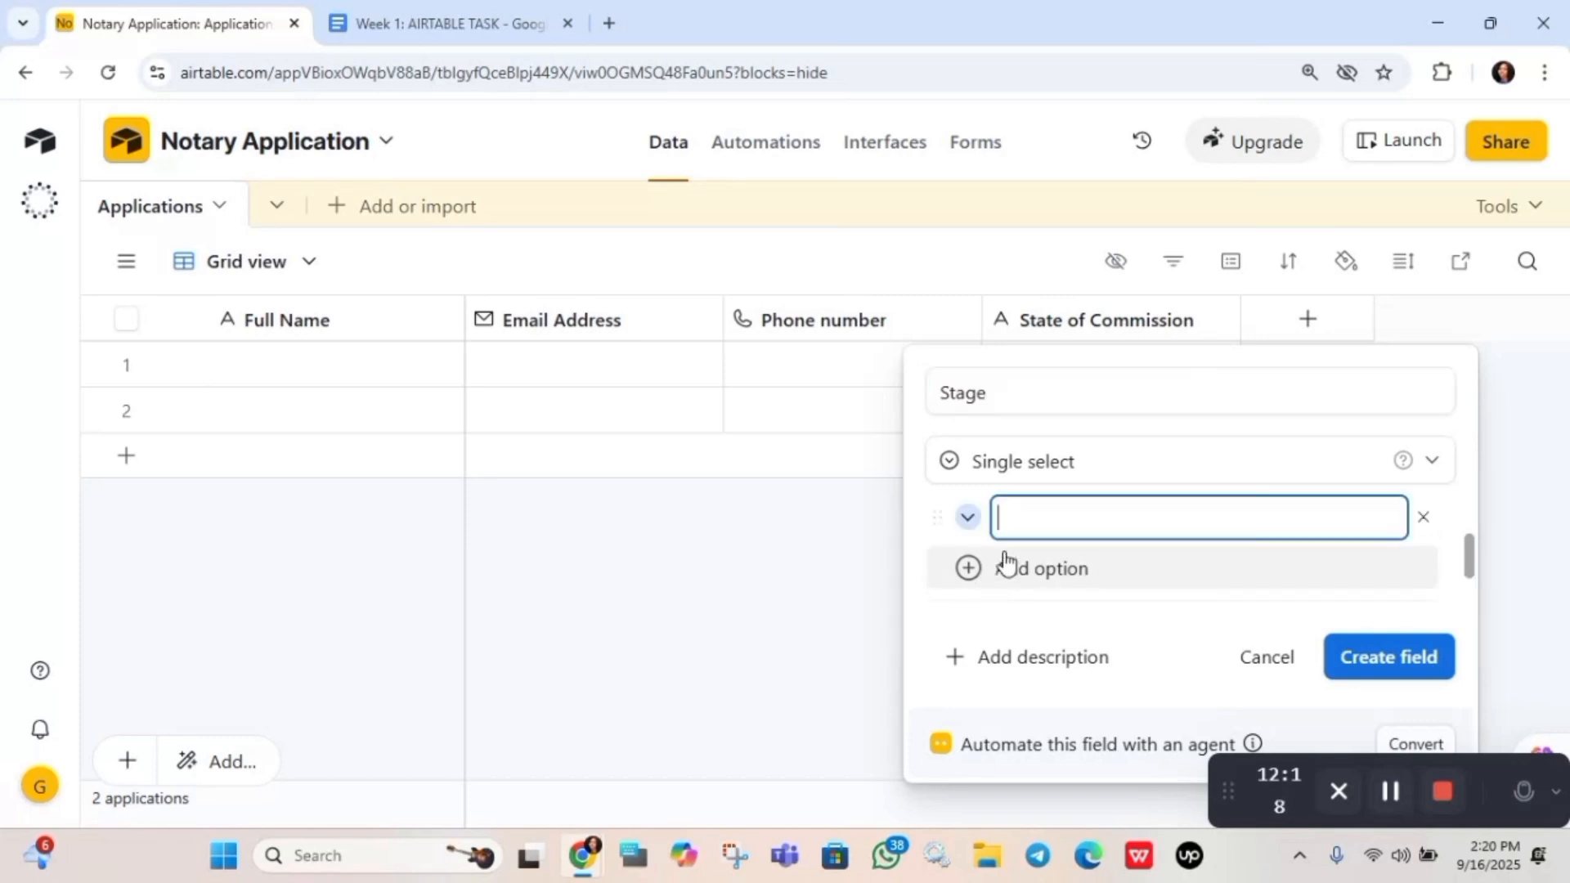
left_click(461, 16)
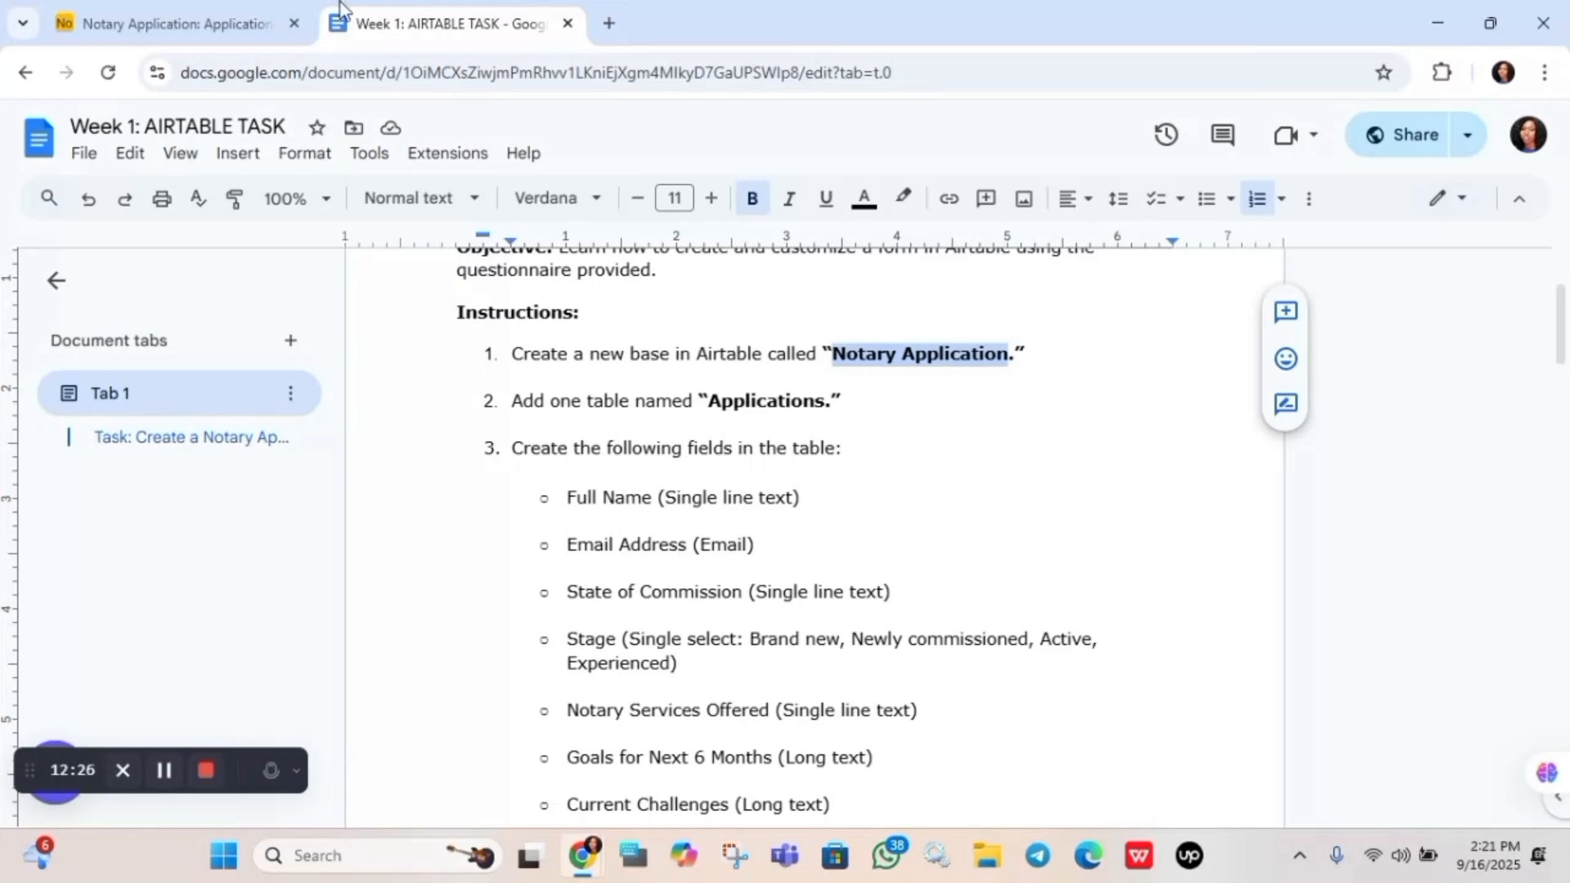
left_click(258, 11)
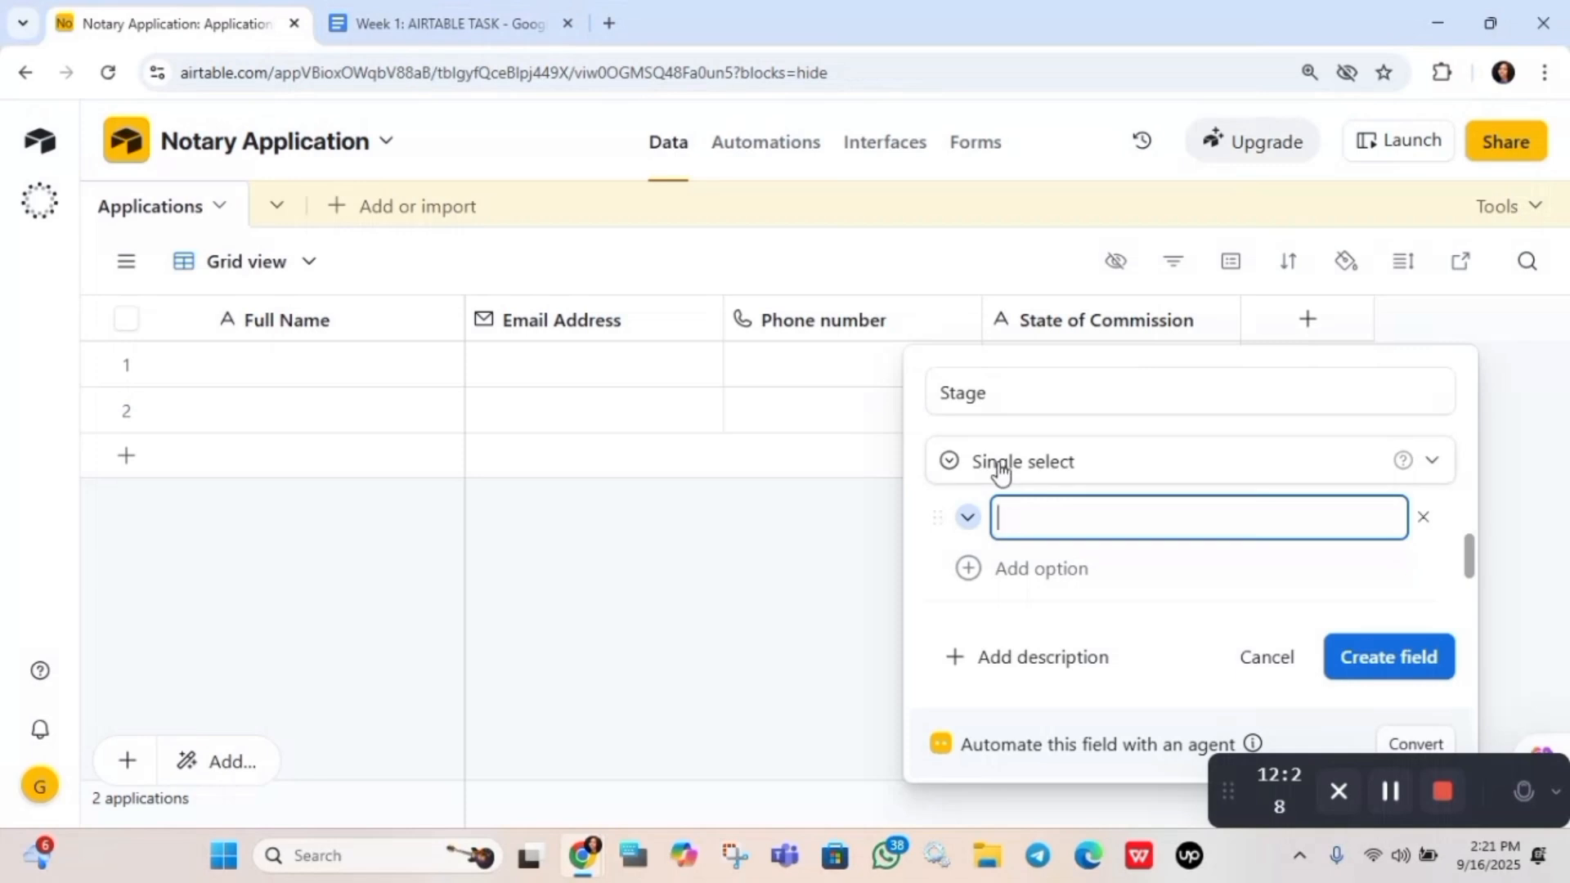
type("Brande")
key("BackSpace")
key("BackSpace")
type("New")
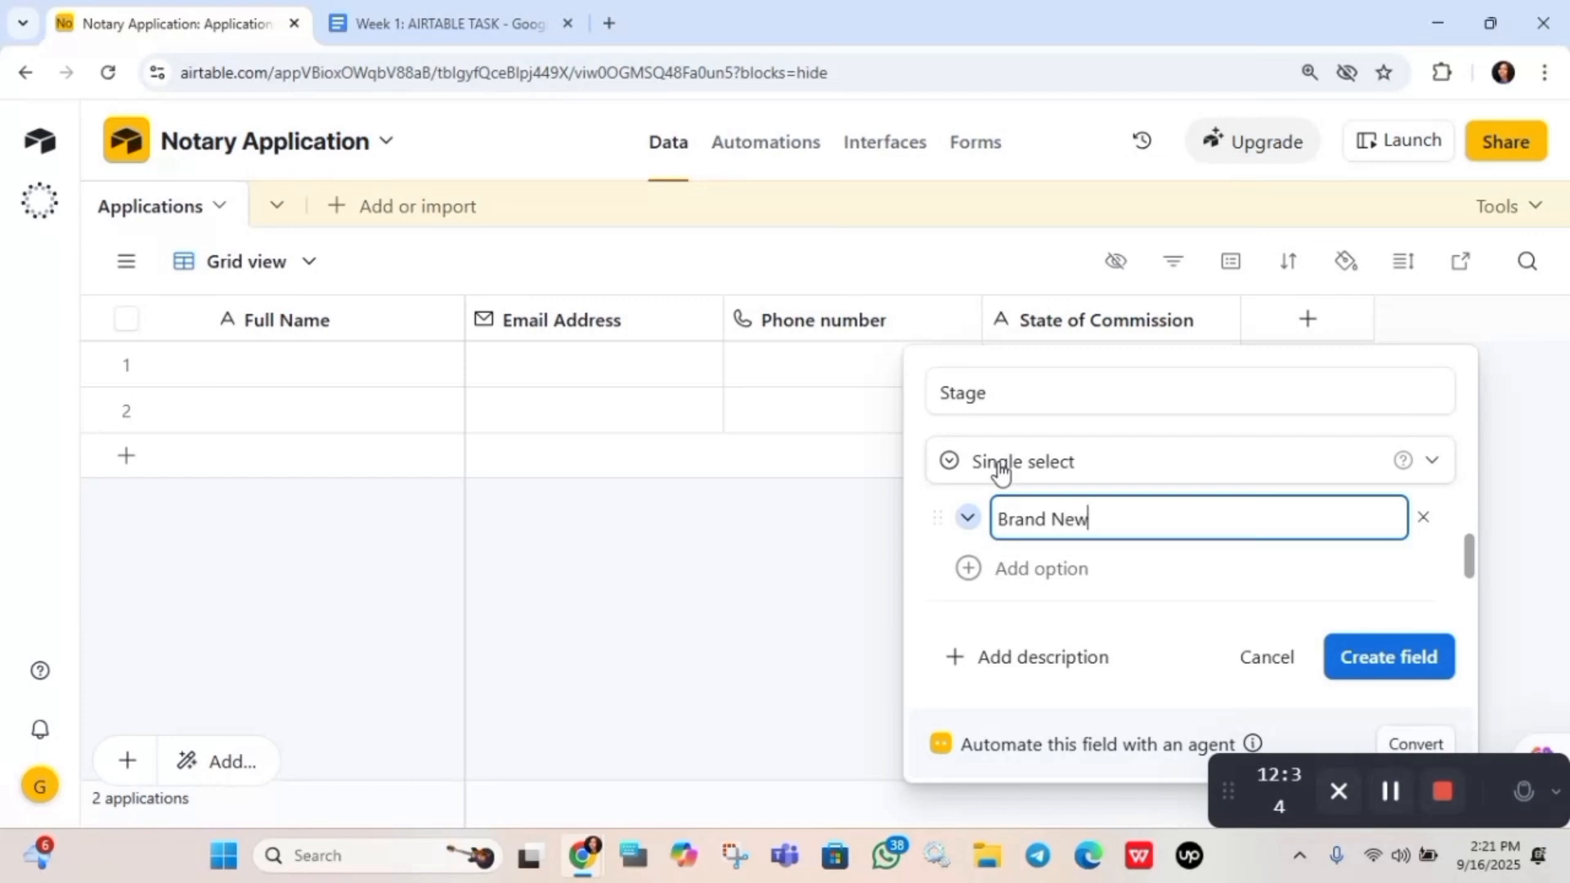
Add "Newly Commissioned" as the second option of the Stage field
left_click(1044, 566)
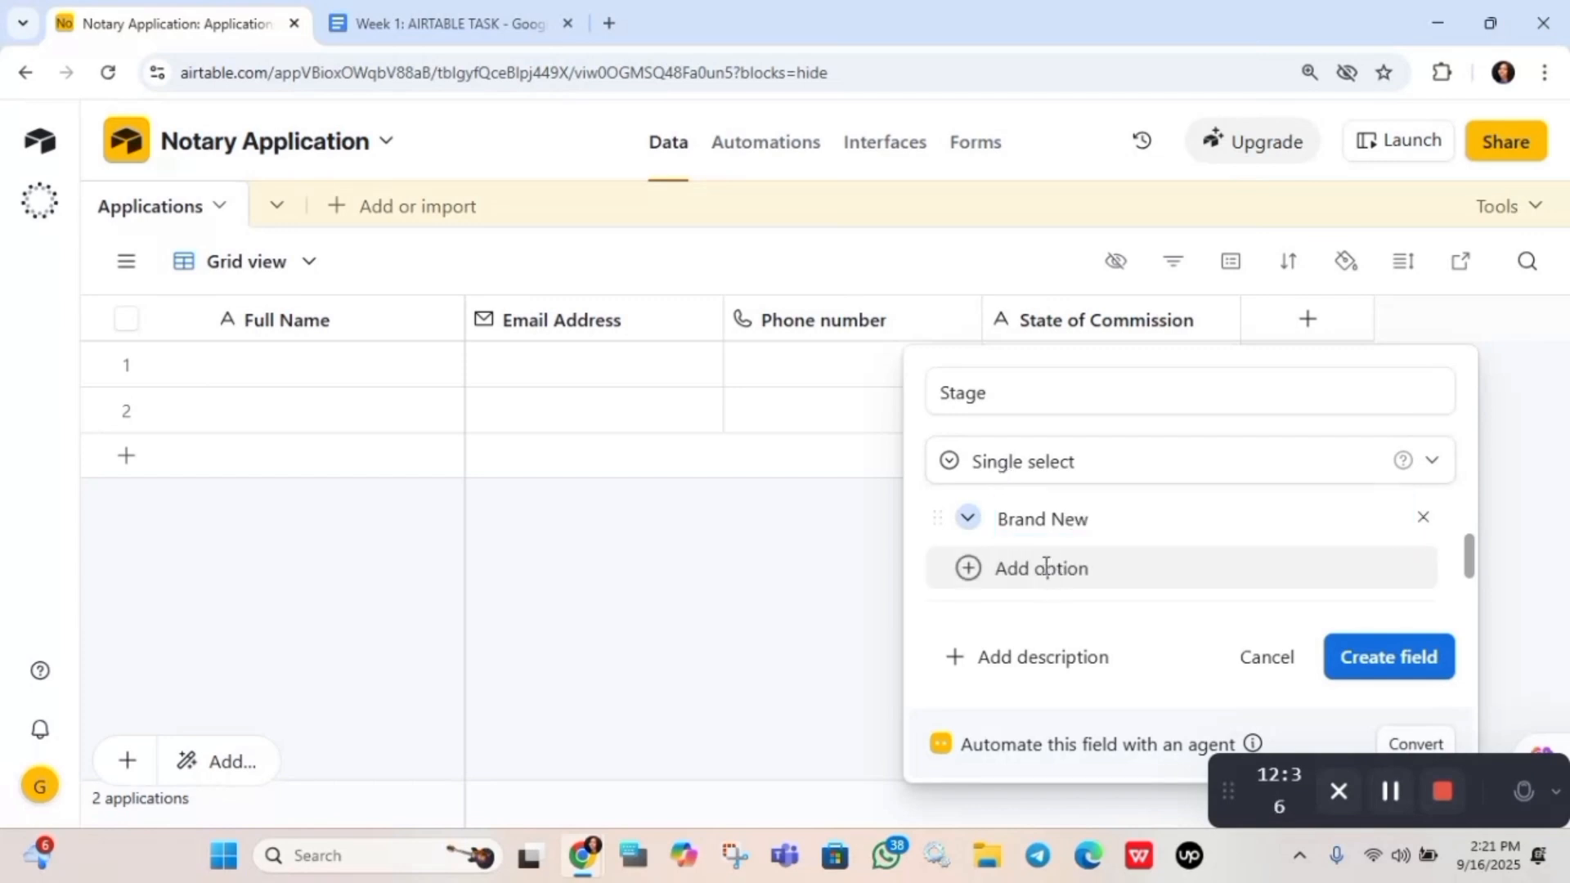
type("Ne")
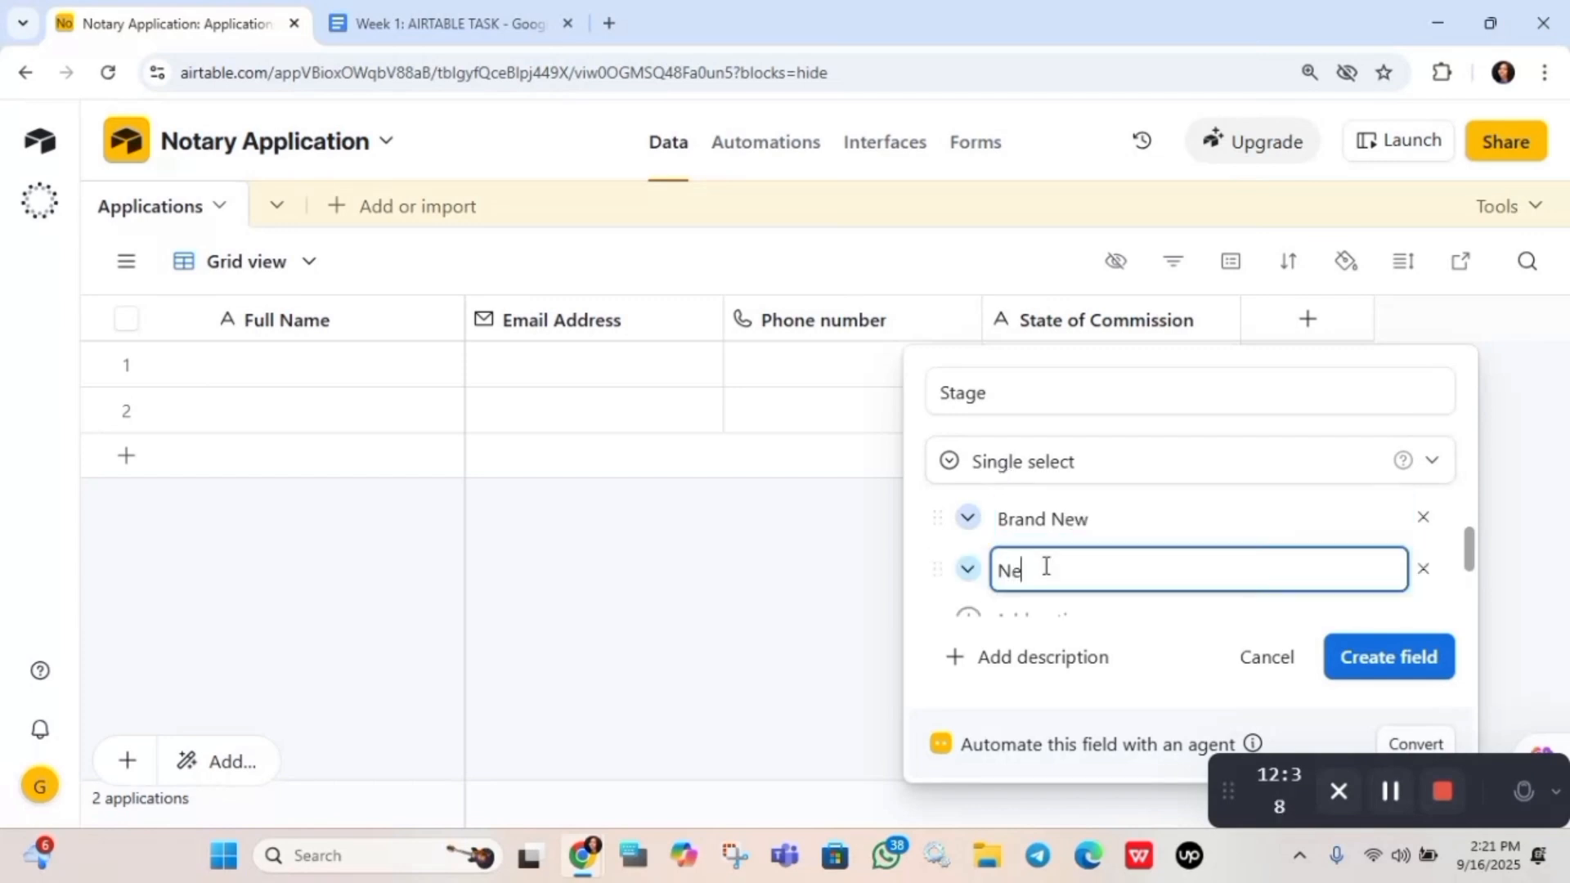
type("wly Commission")
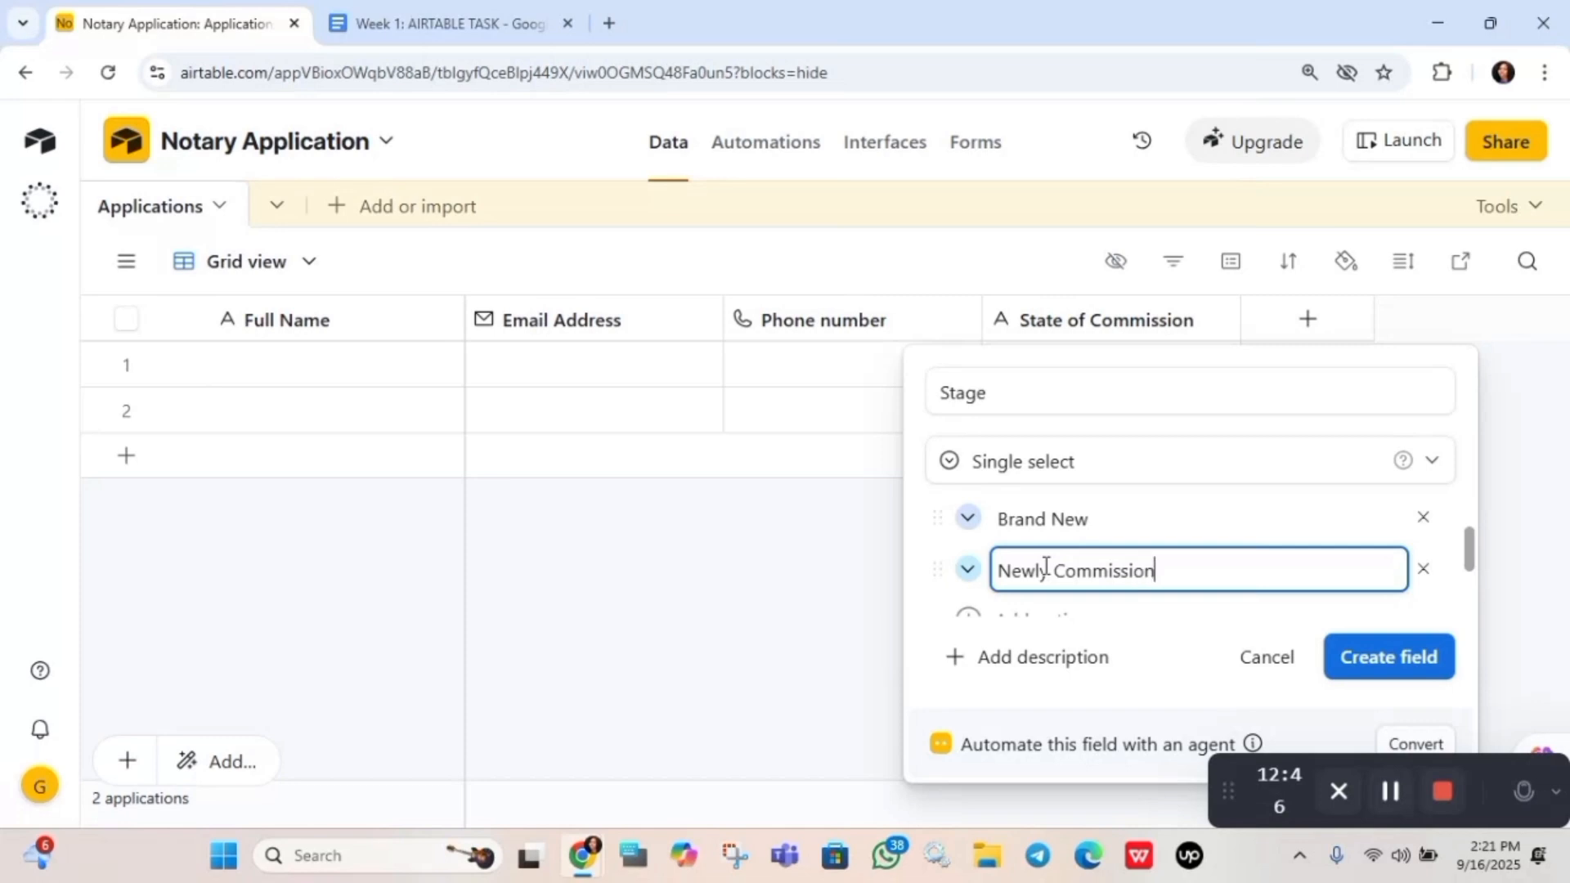
type("ed")
scroll(1185, 556, "down", 1)
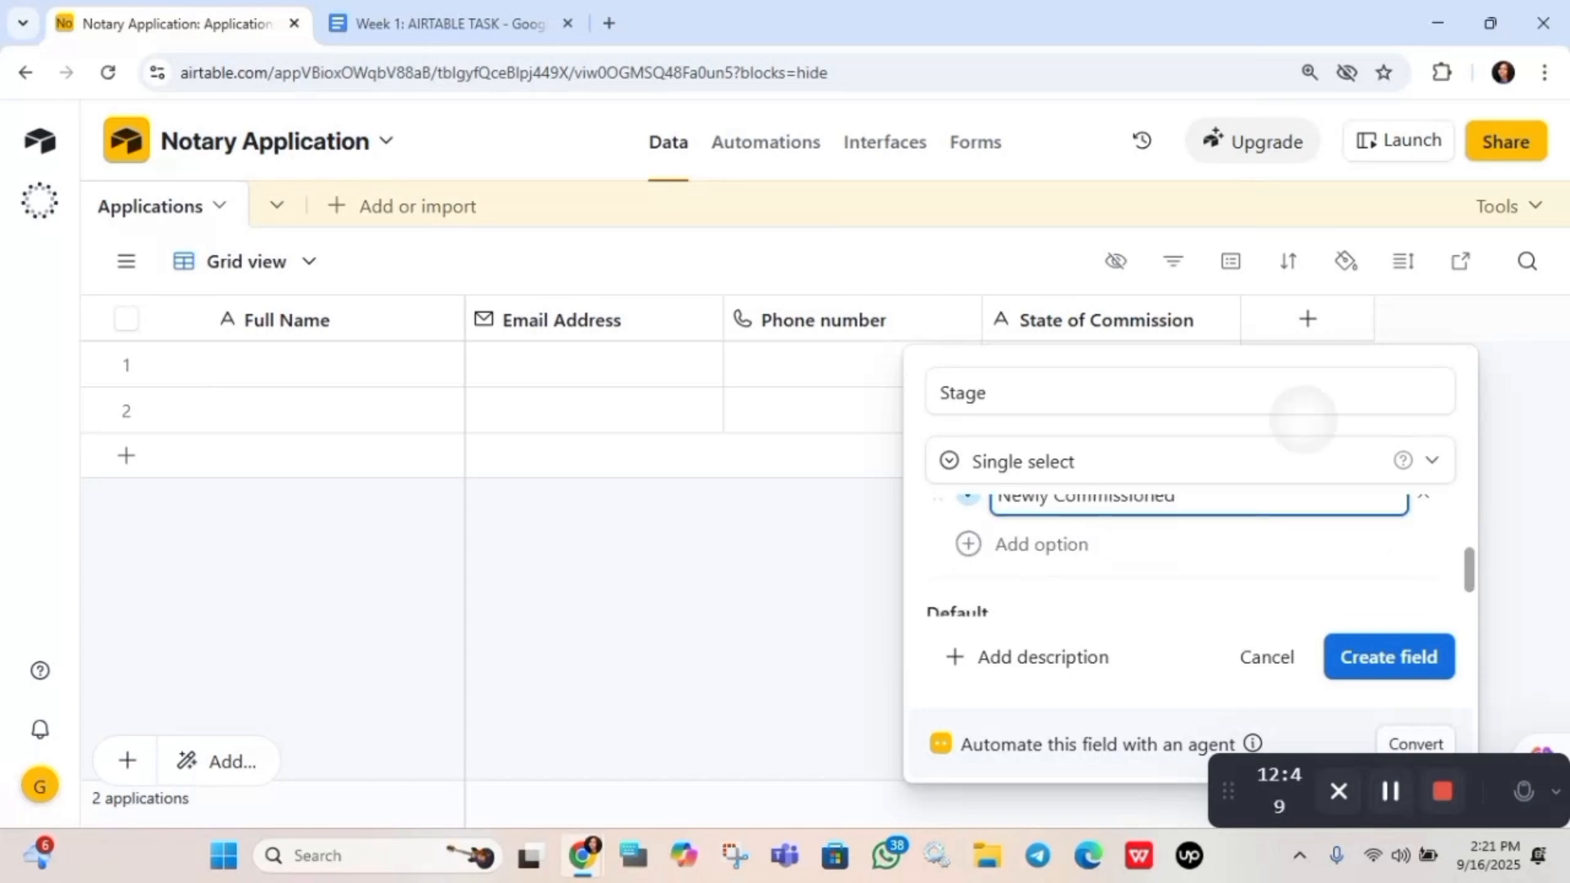
Check the Stage choices in the Google Docs task document and add "Active" as the third option in Airtable
left_click(996, 544)
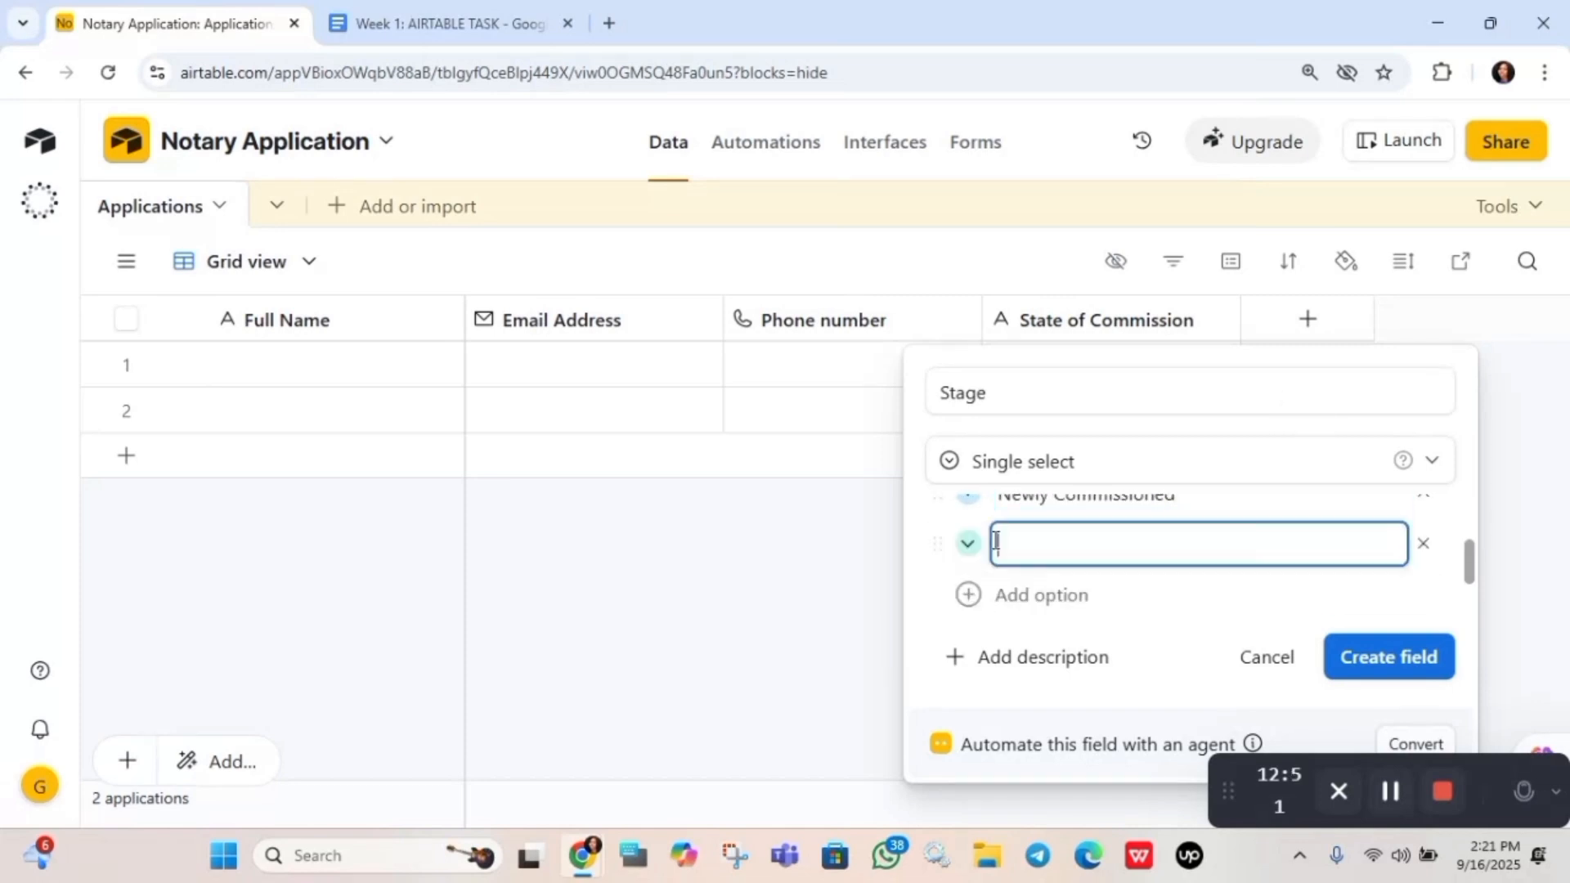
left_click(457, 34)
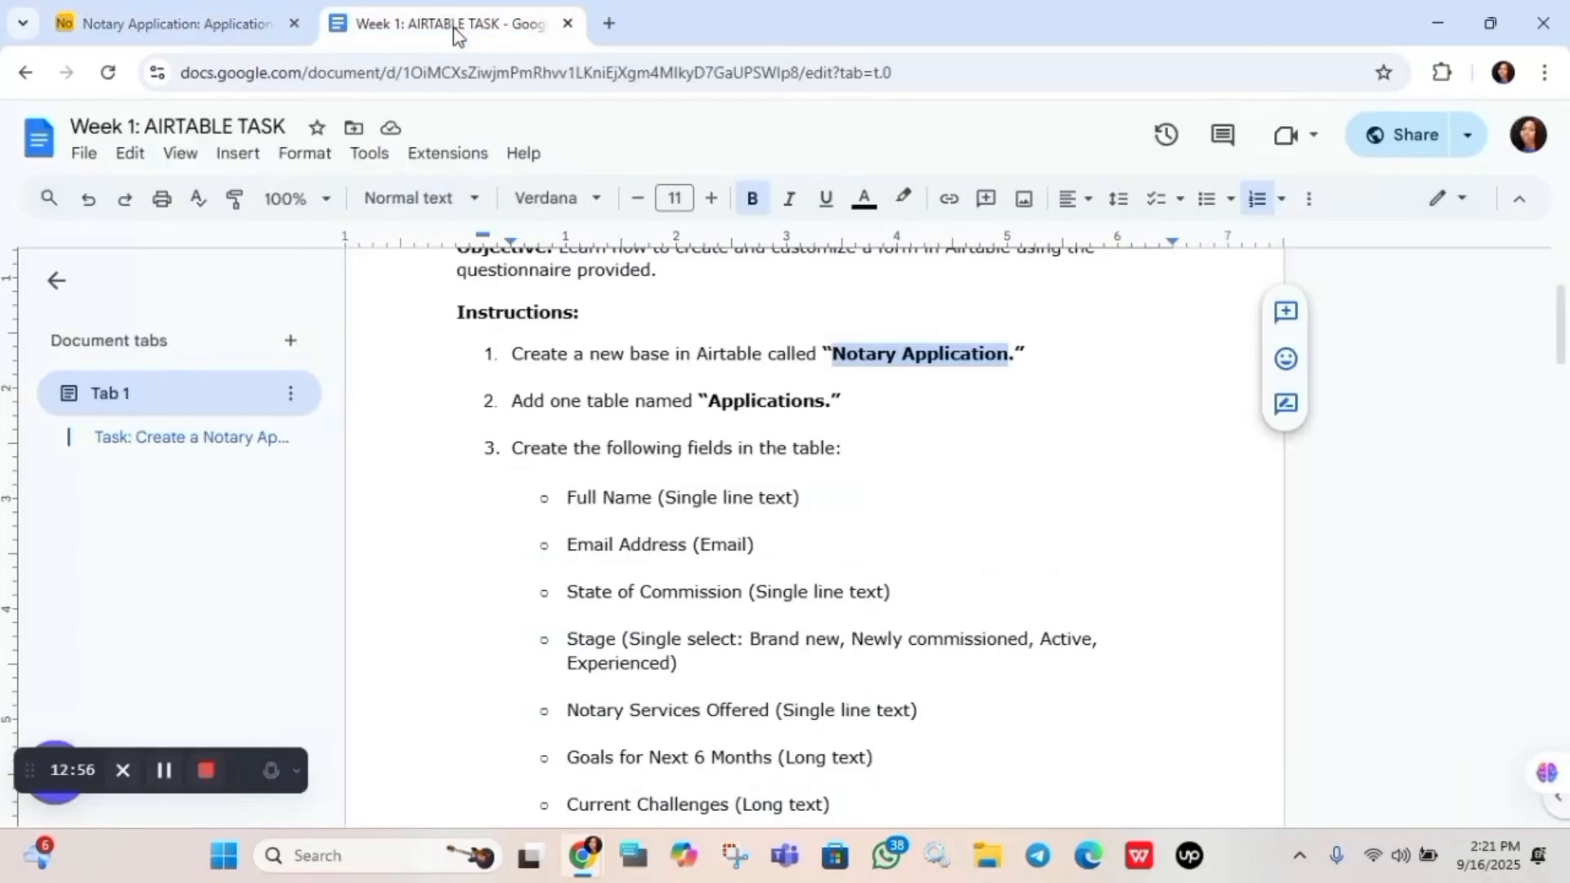
left_click(206, 18)
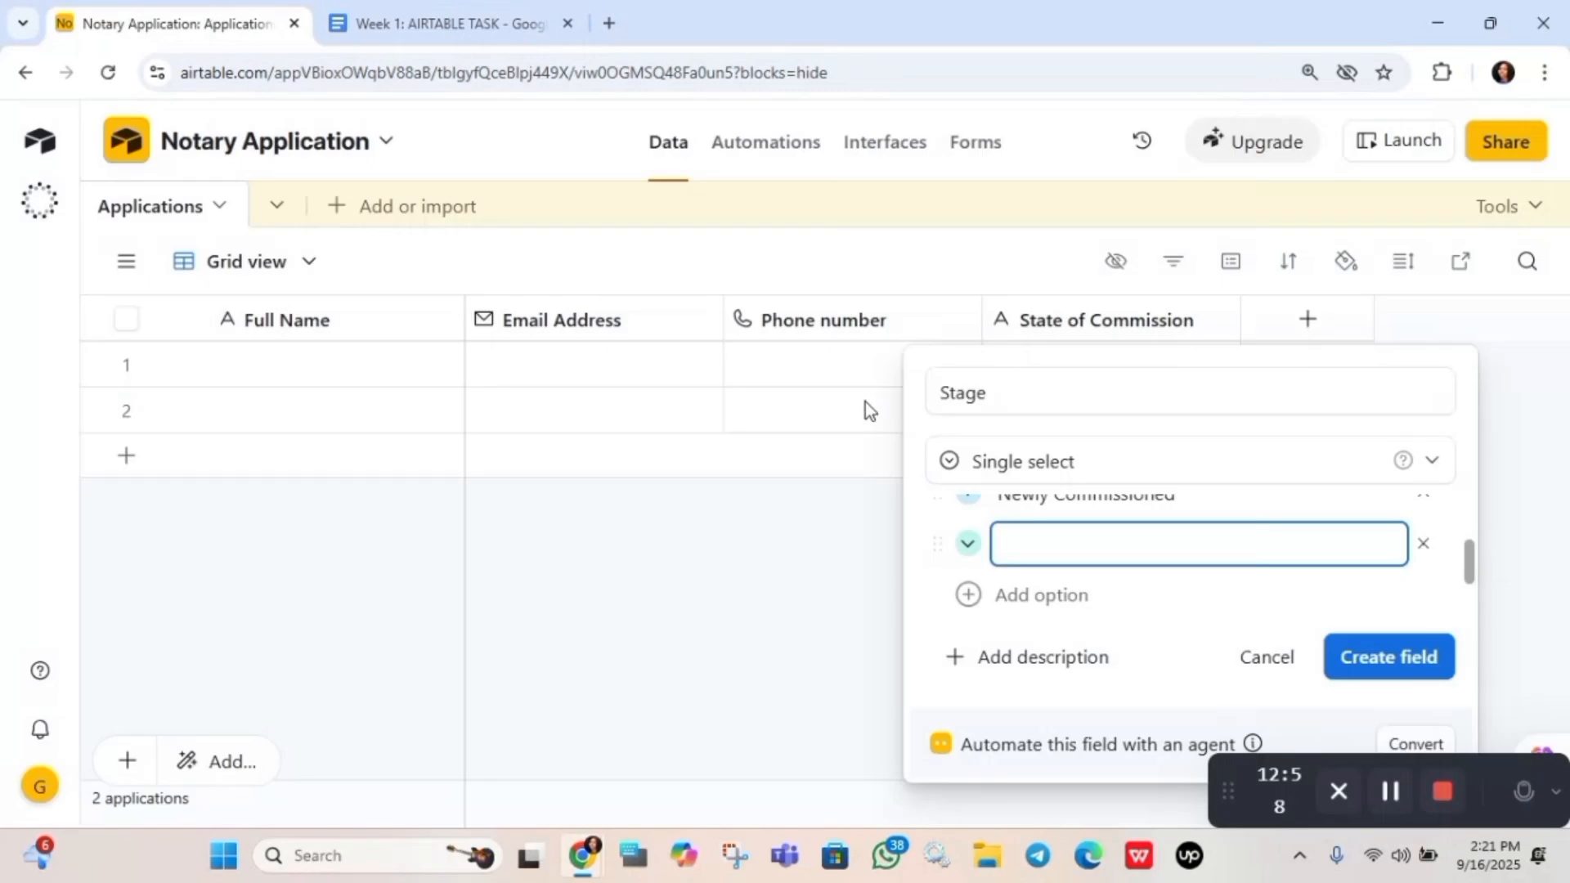
type("Ac")
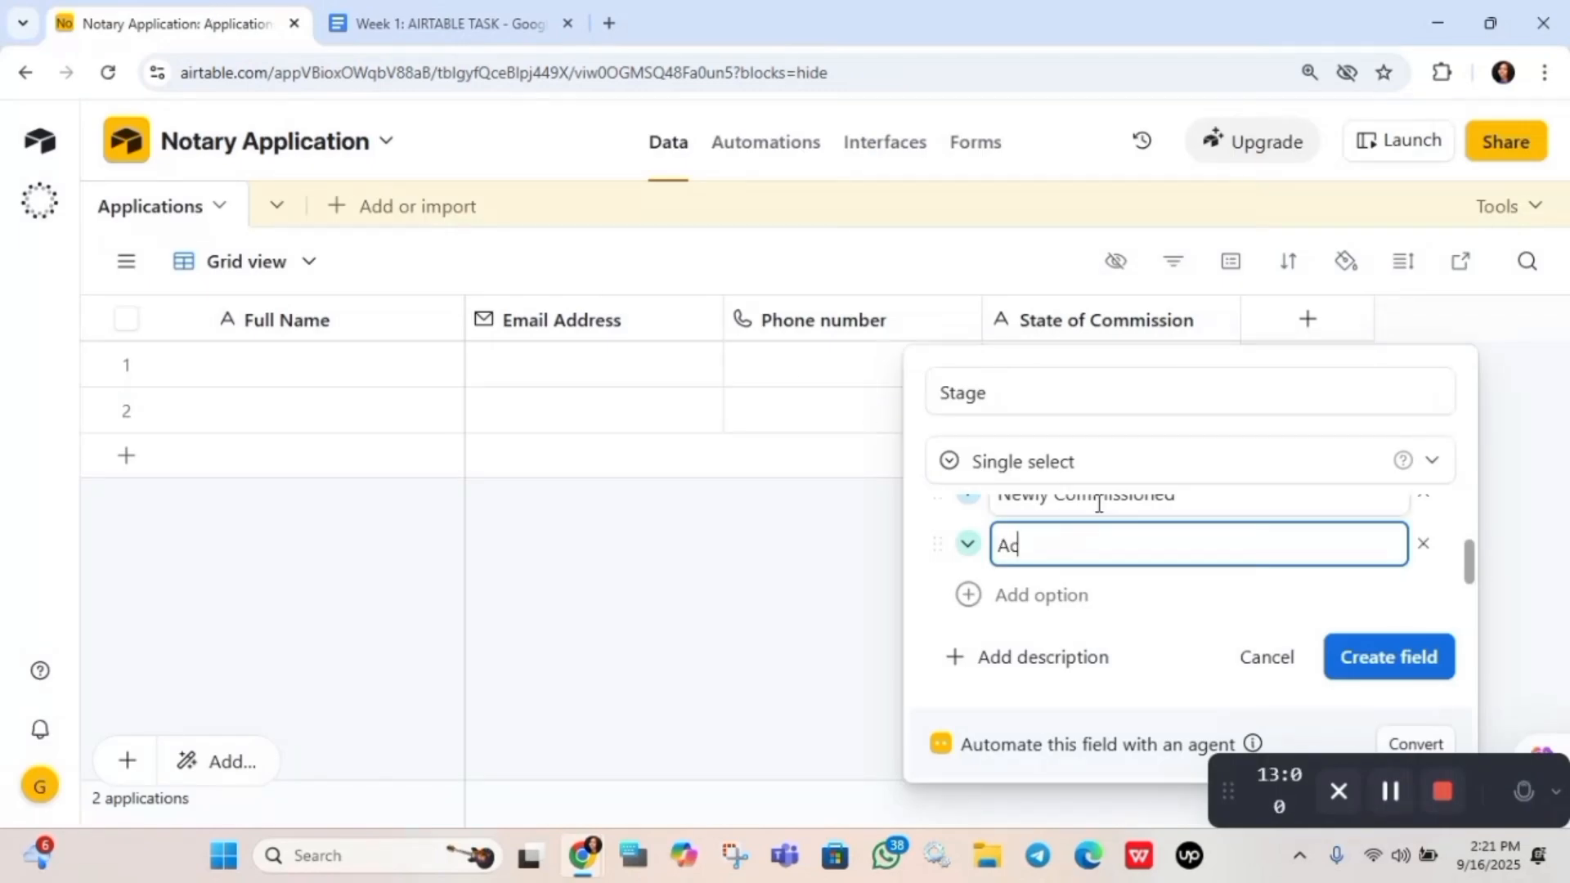
type("tive")
Add "Experience" as the fourth option and create the Stage field
left_click(999, 605)
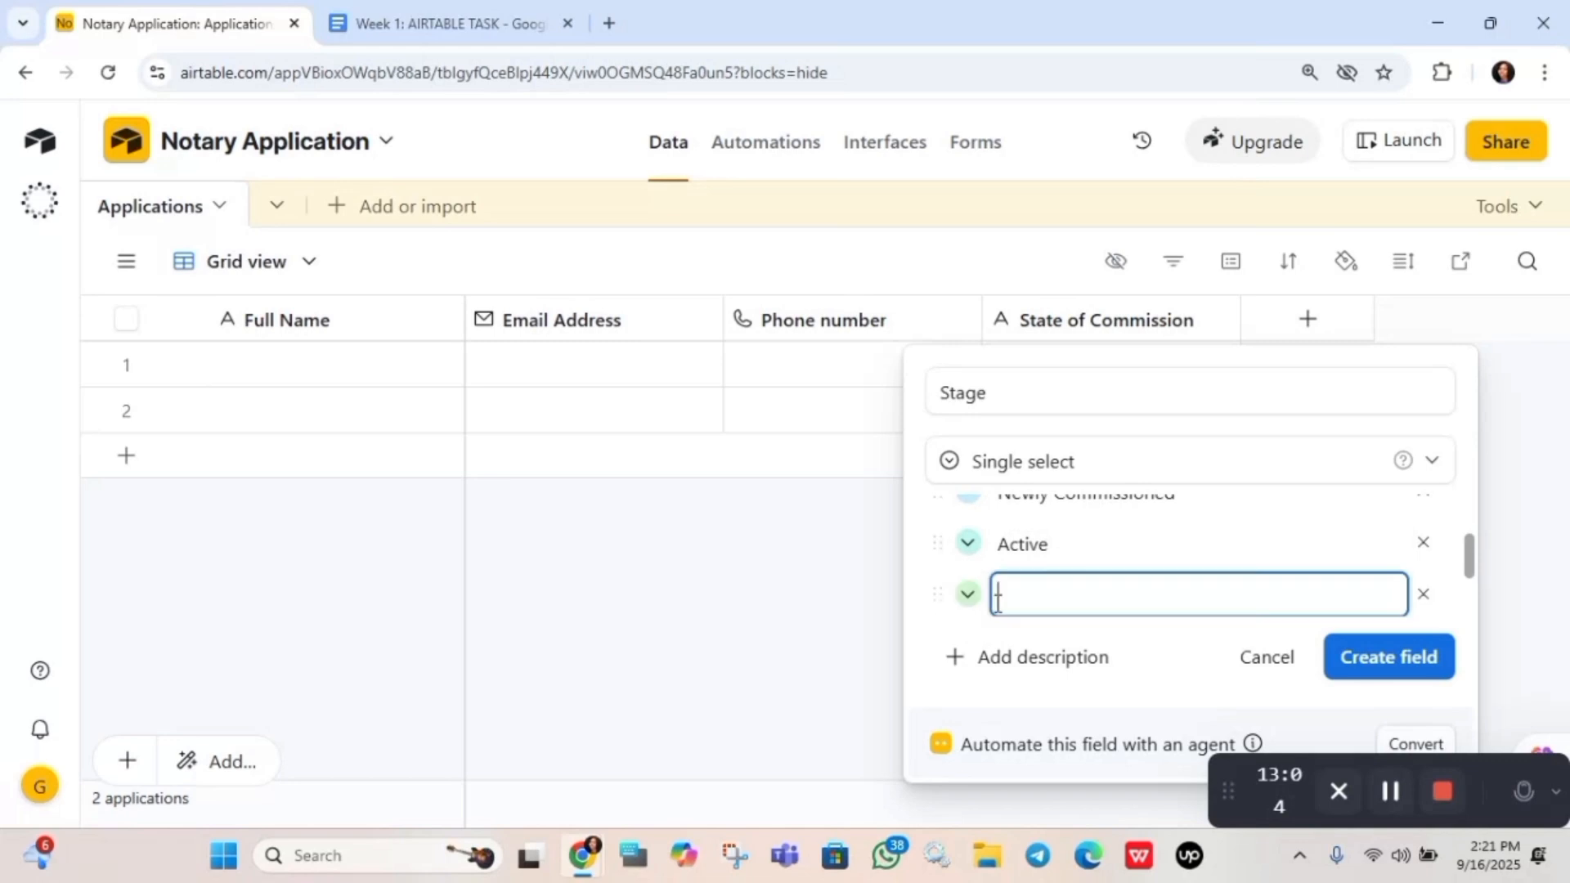
type("Experience")
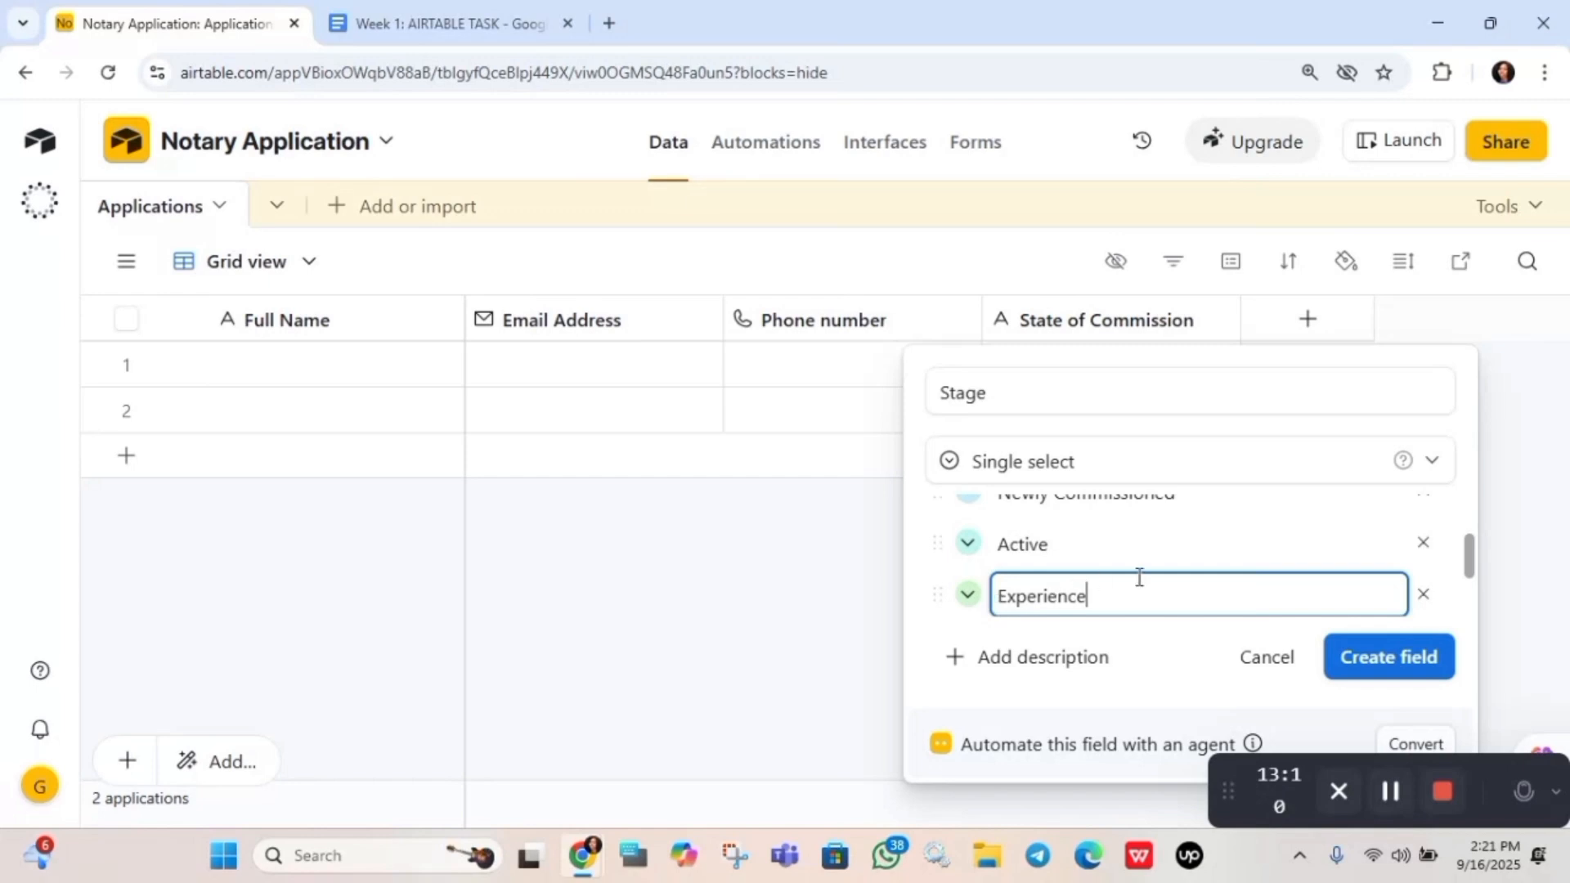
left_click(1411, 664)
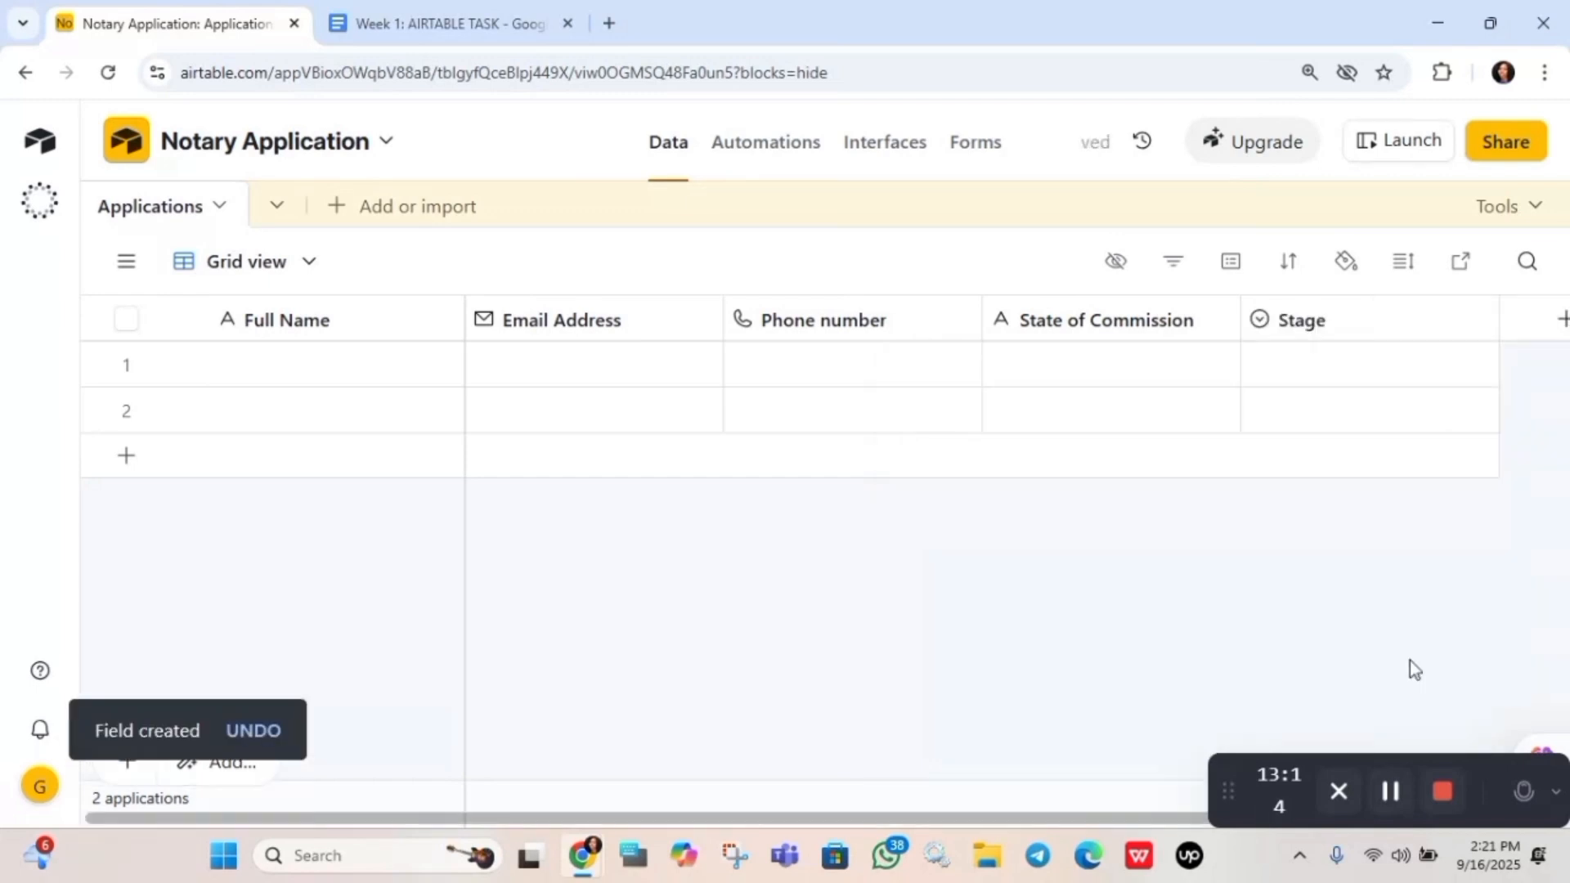
Check the next field in the Google Docs task document and create a Single line text field named "Services Offered" after Stage in Airtable
left_click(419, 10)
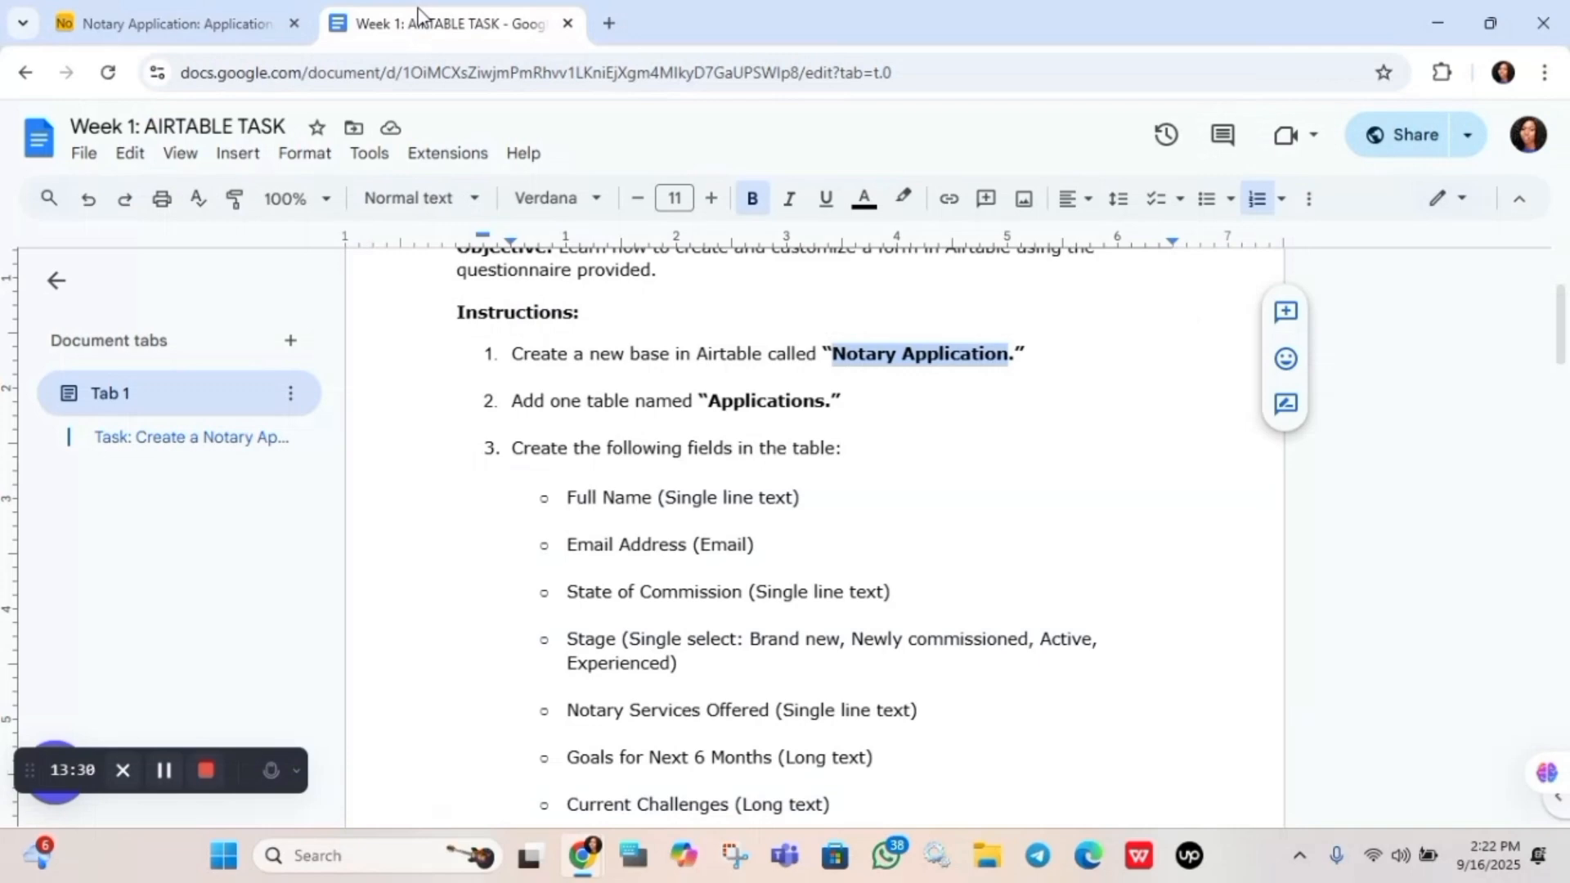
left_click(106, 10)
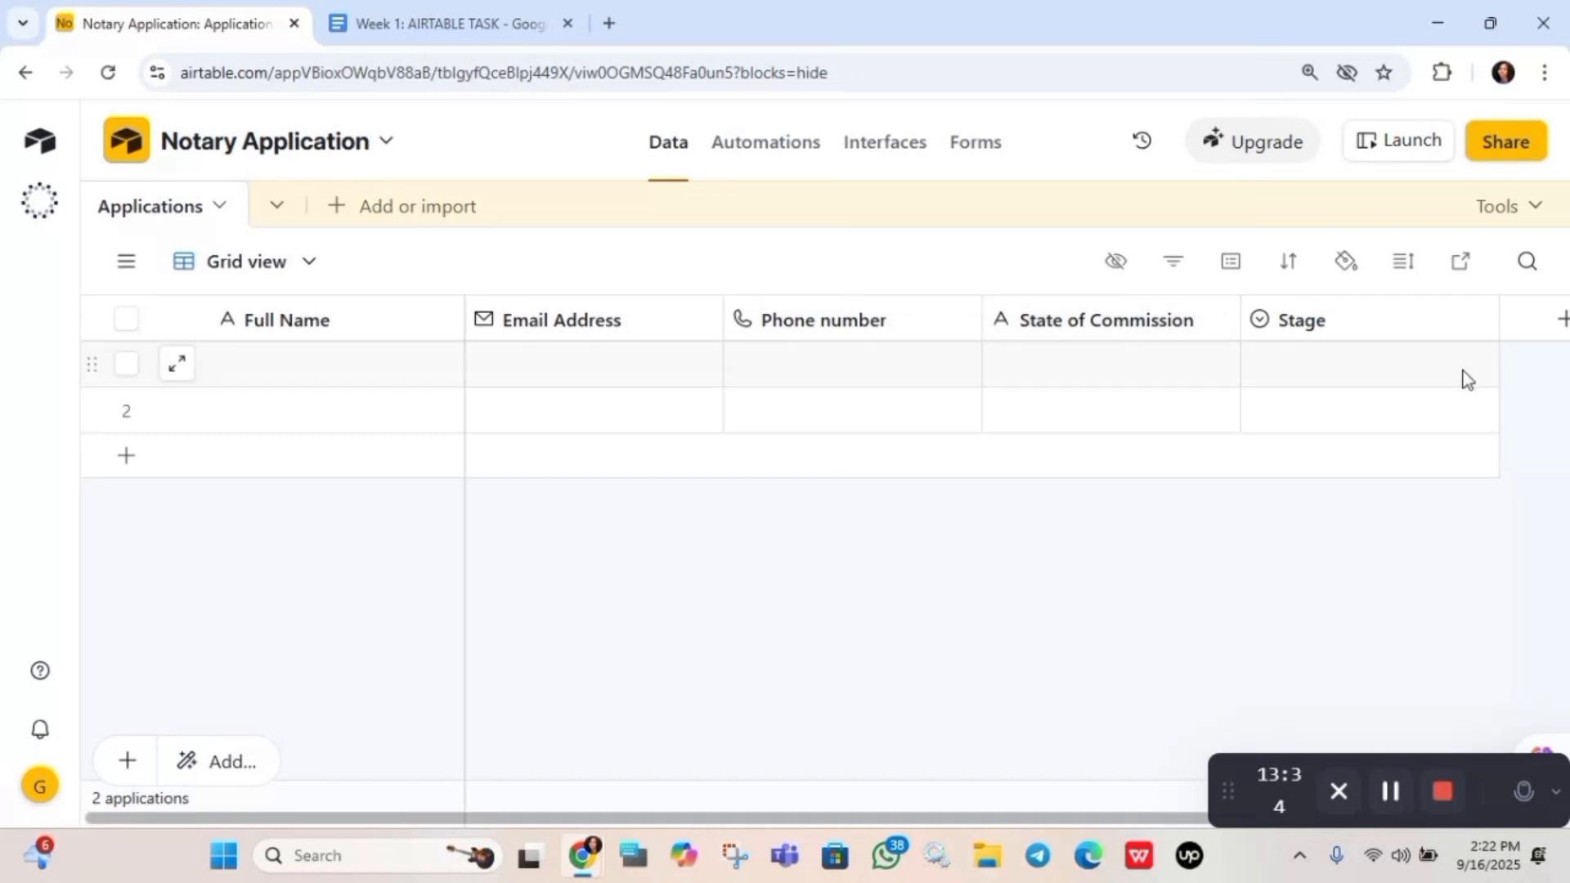
scroll(1464, 378, "right", 2)
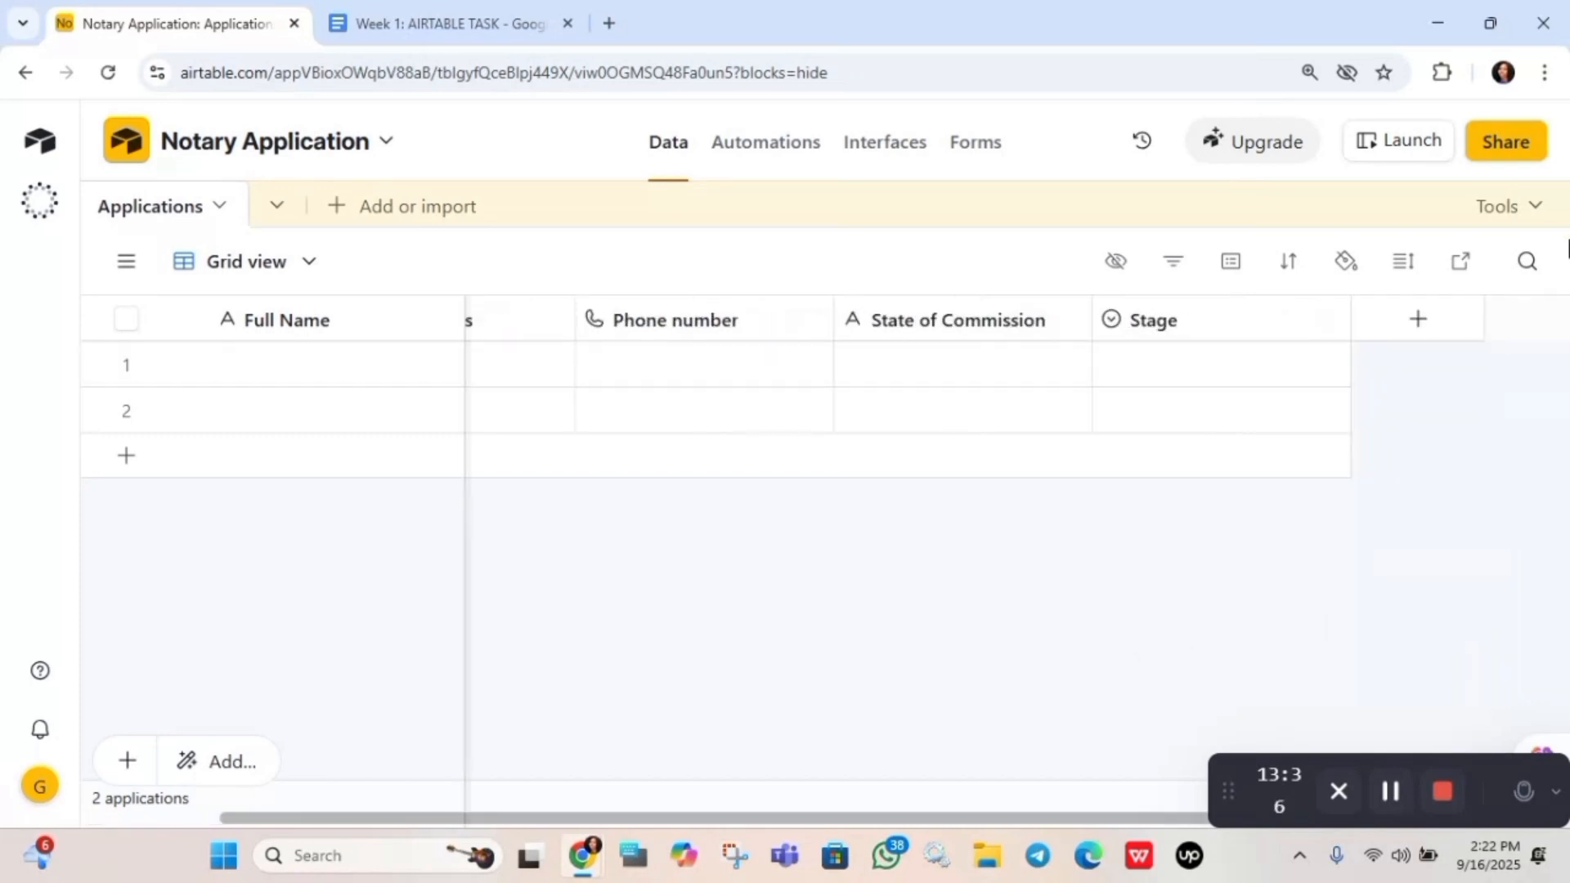
left_click(1419, 323)
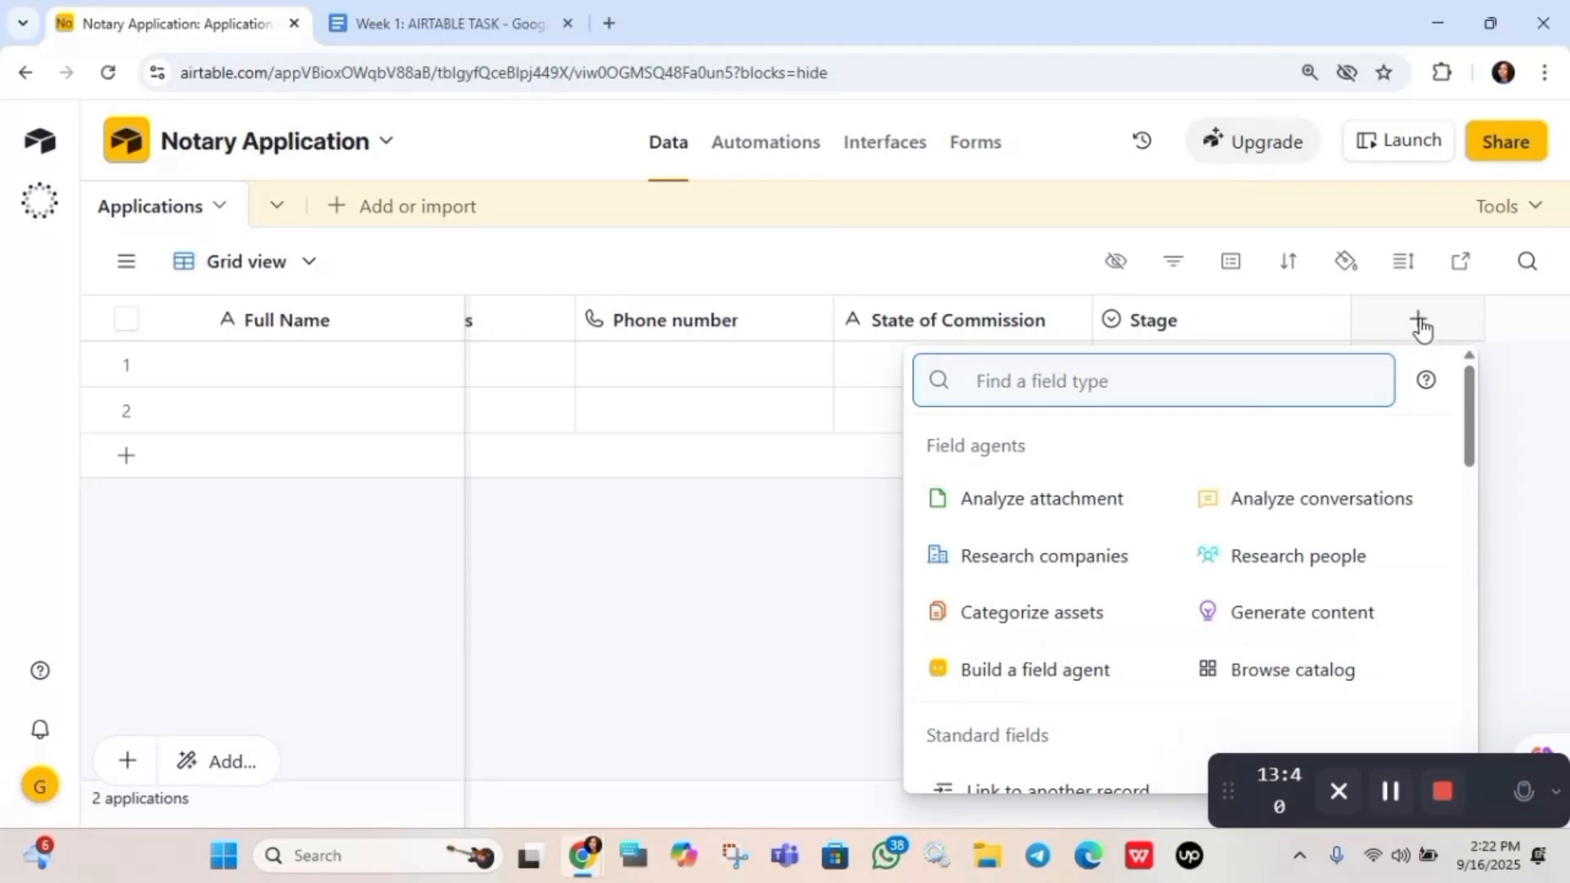
type("sin")
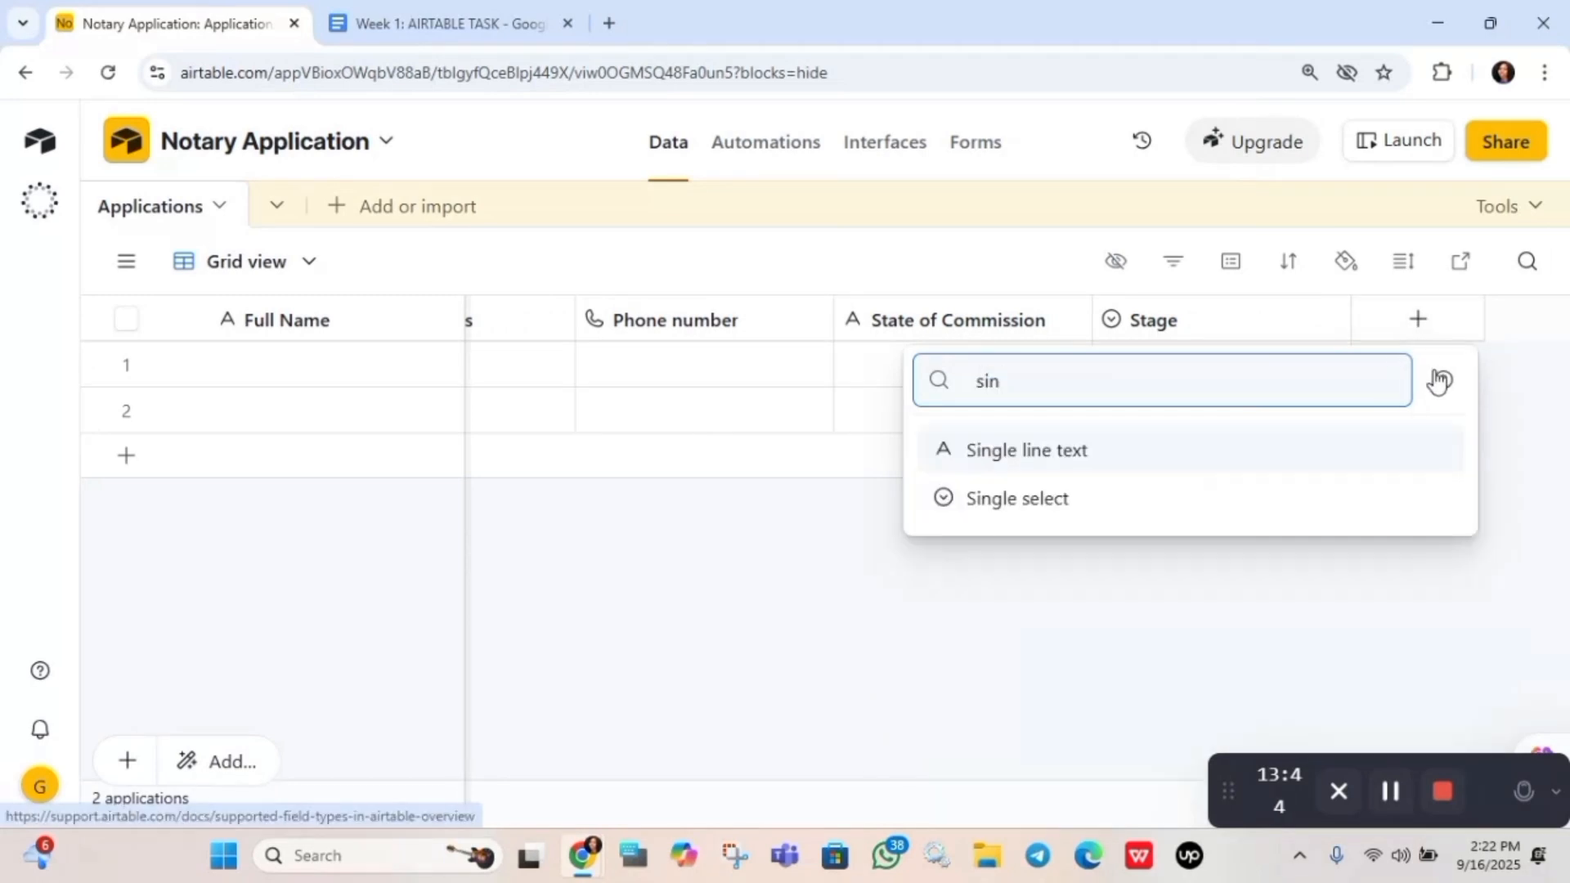
left_click(1084, 448)
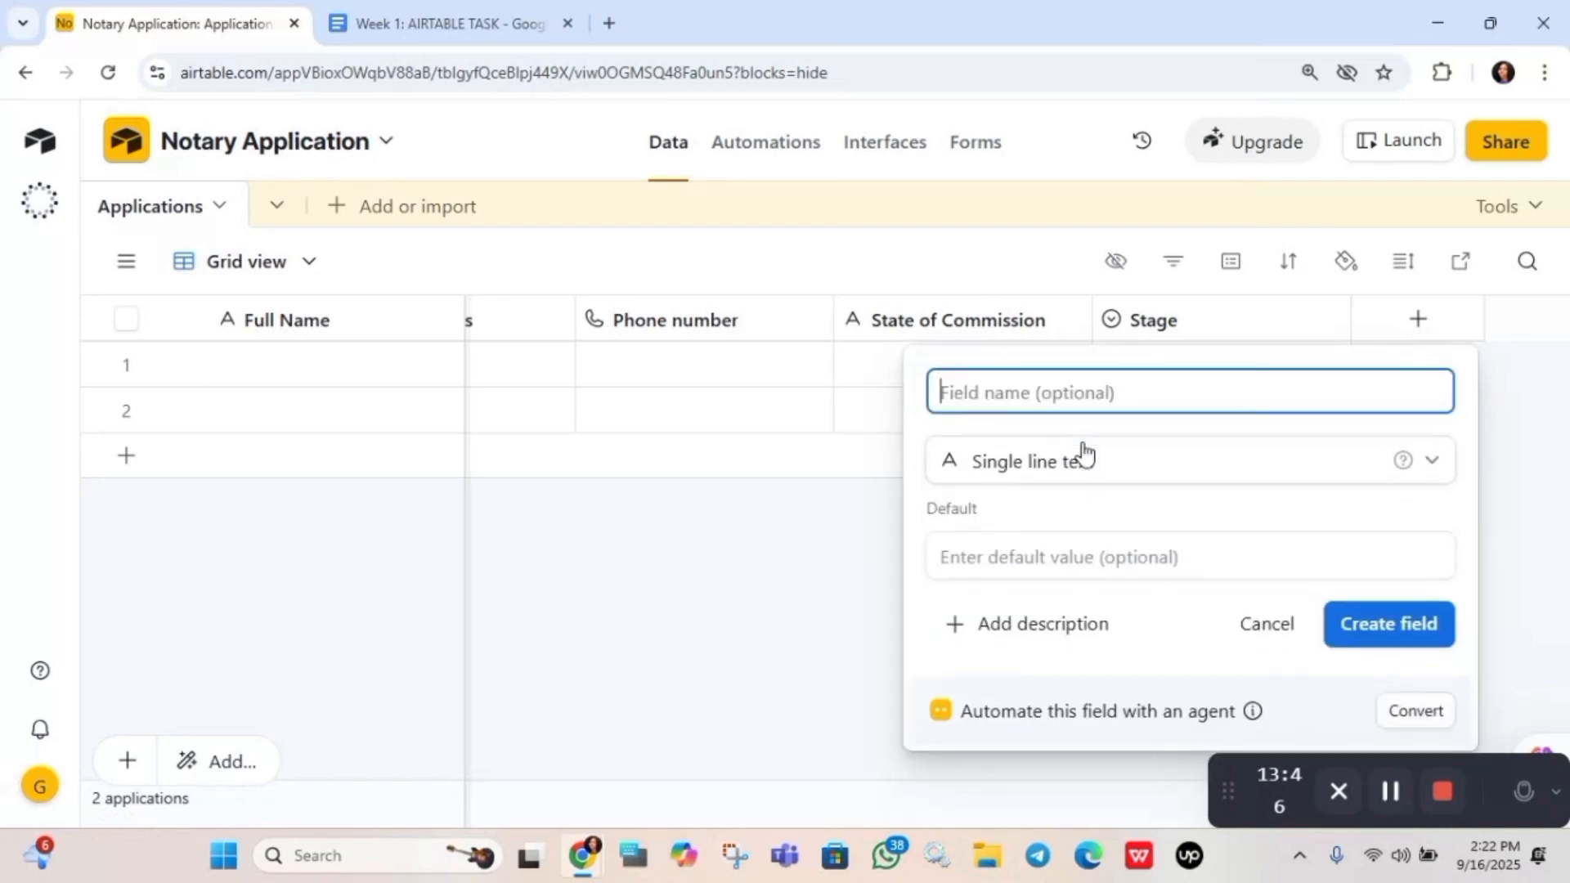
type("Ser")
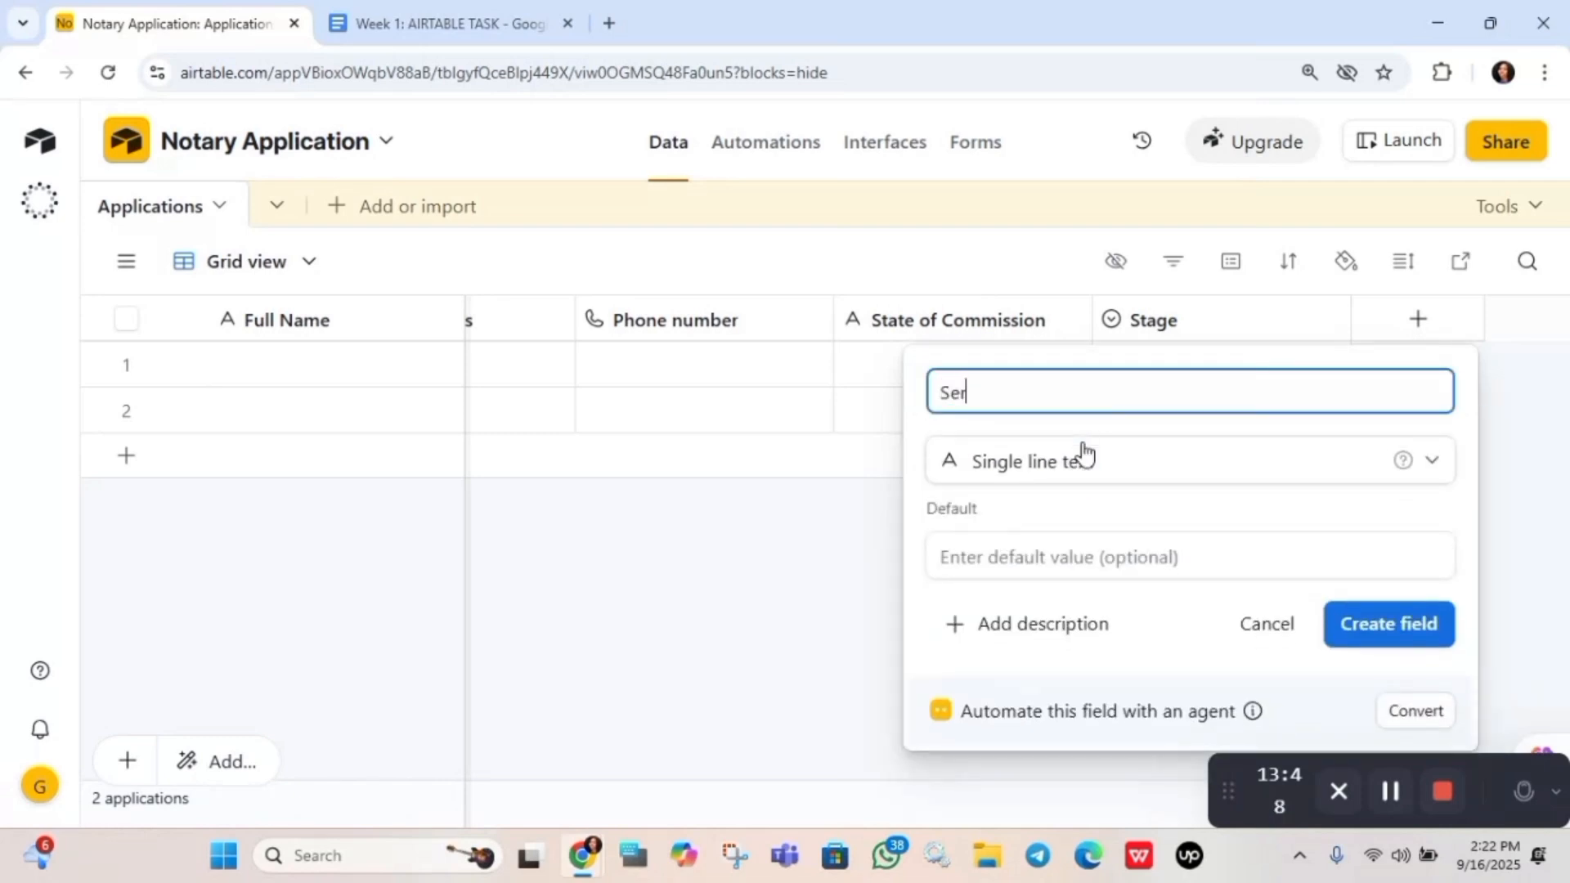
type("vices Offer")
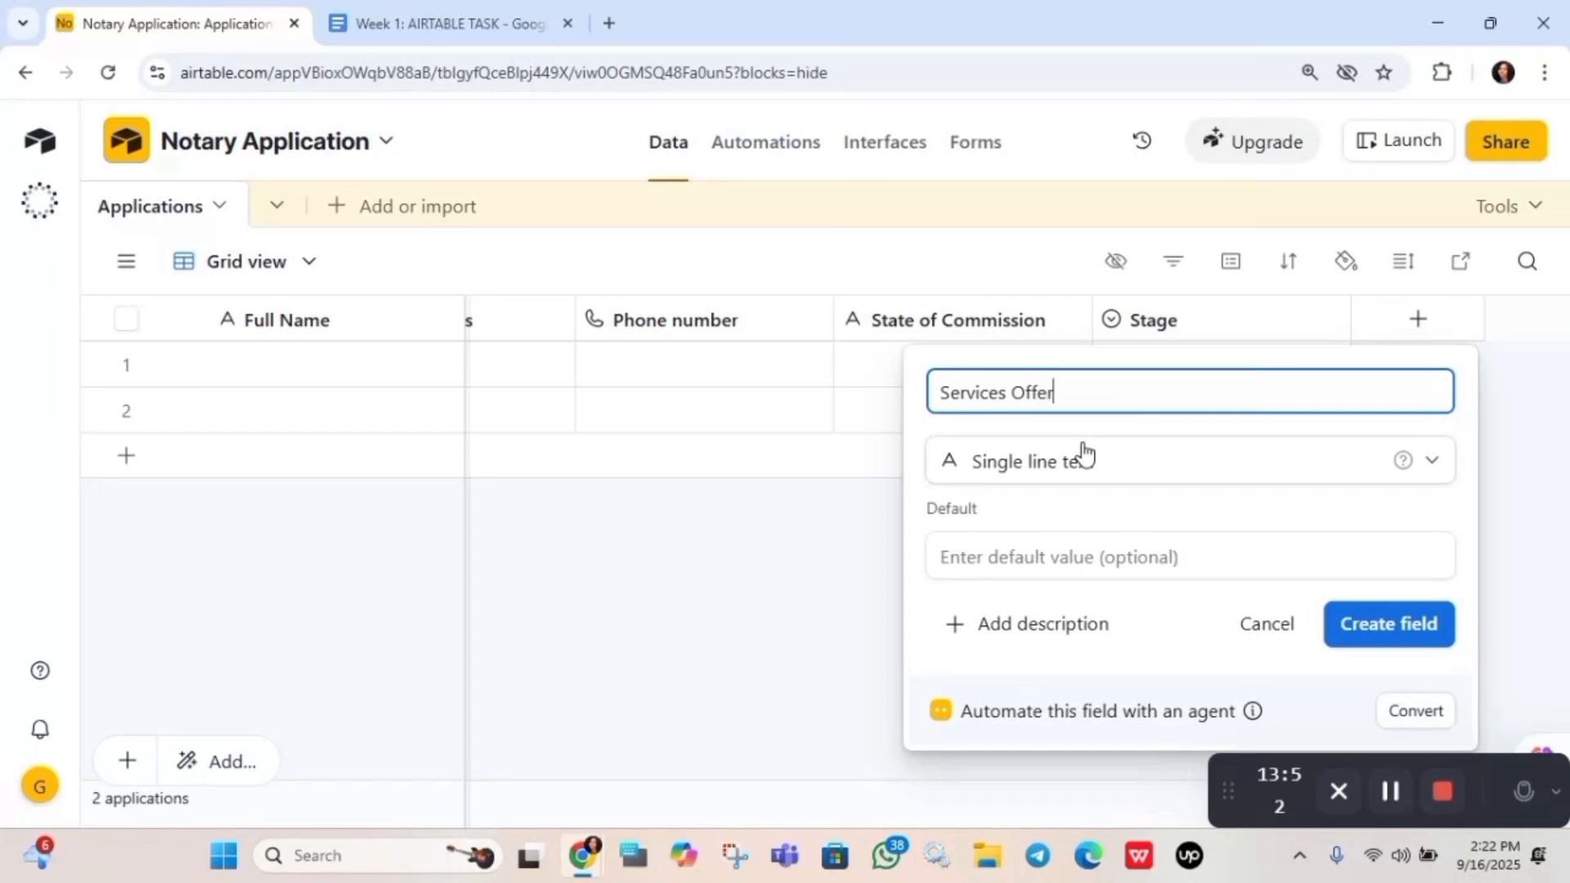
type("ed")
left_click(1415, 637)
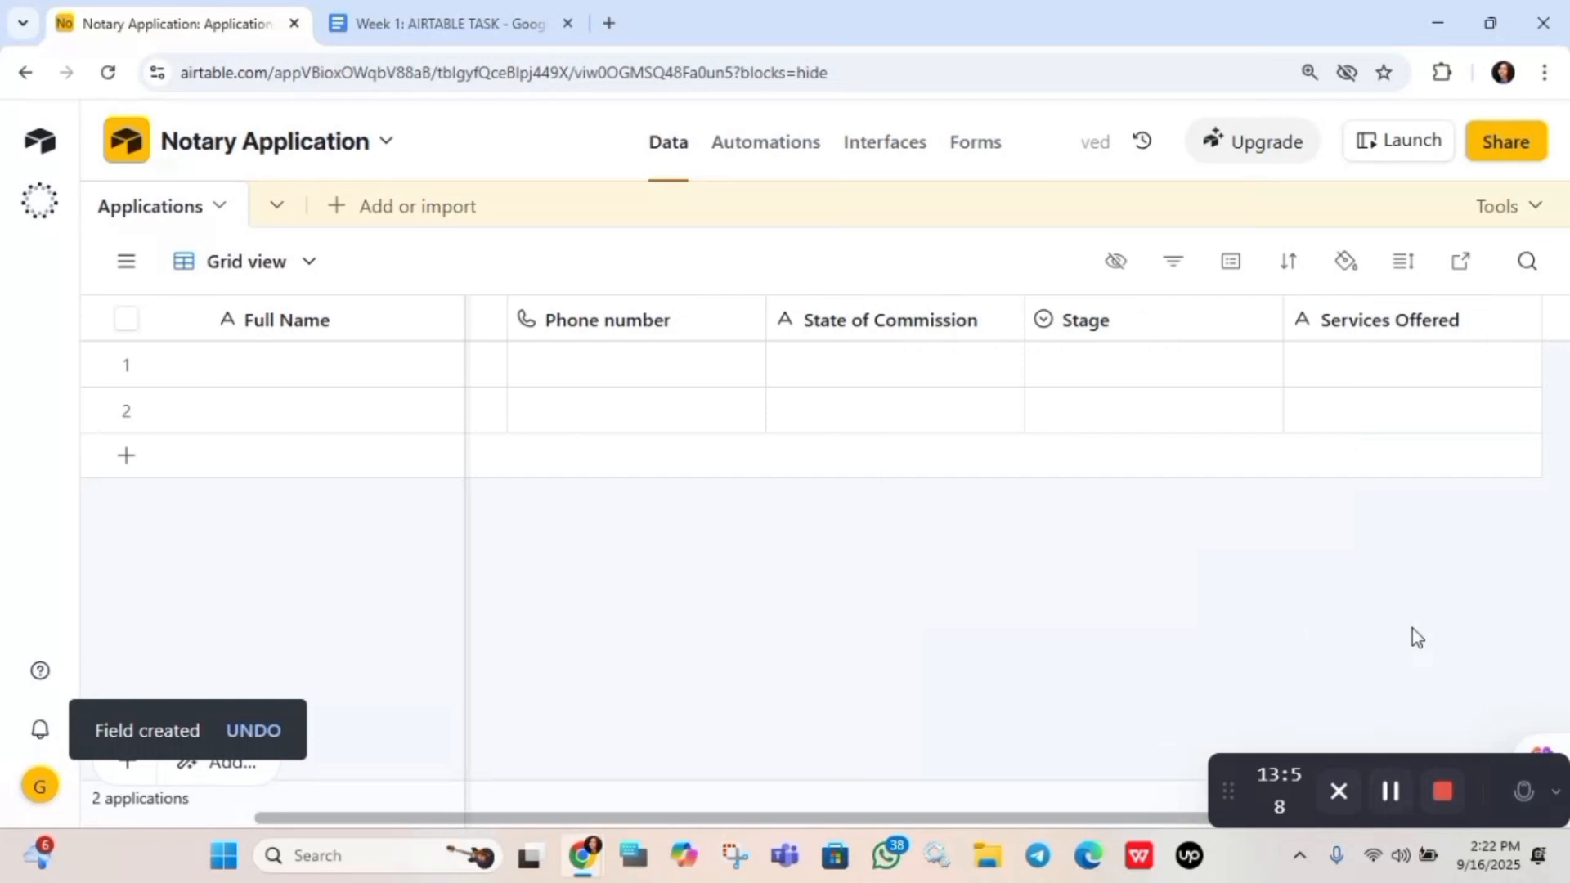
Consult the Google Docs task document and create a Long text field named "Goals" after Services Offered in Airtable
left_click(517, 9)
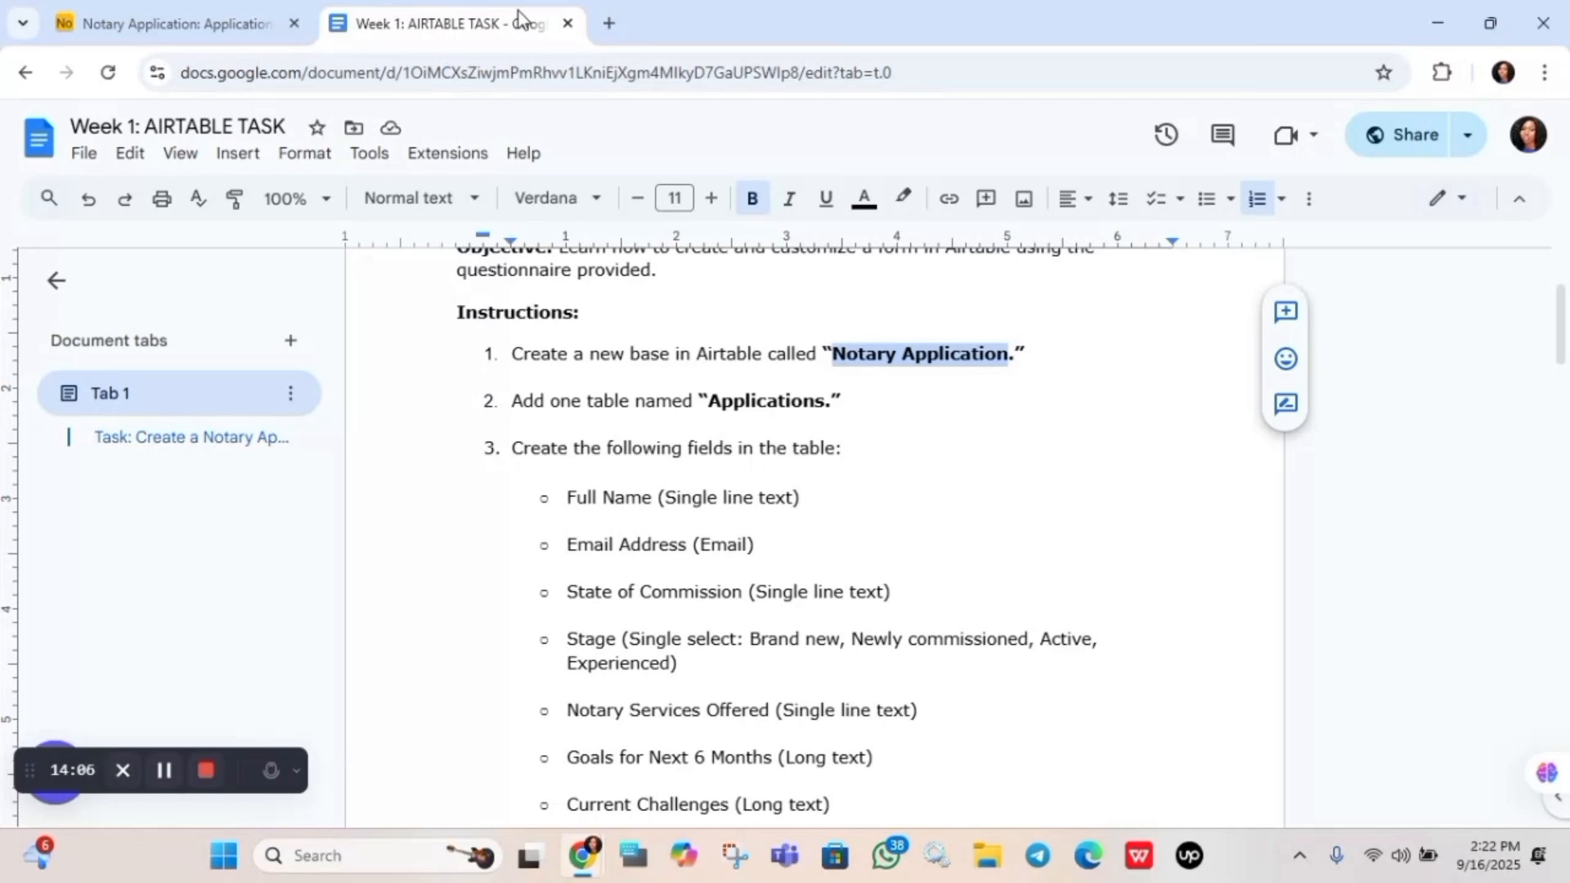
left_click(155, 18)
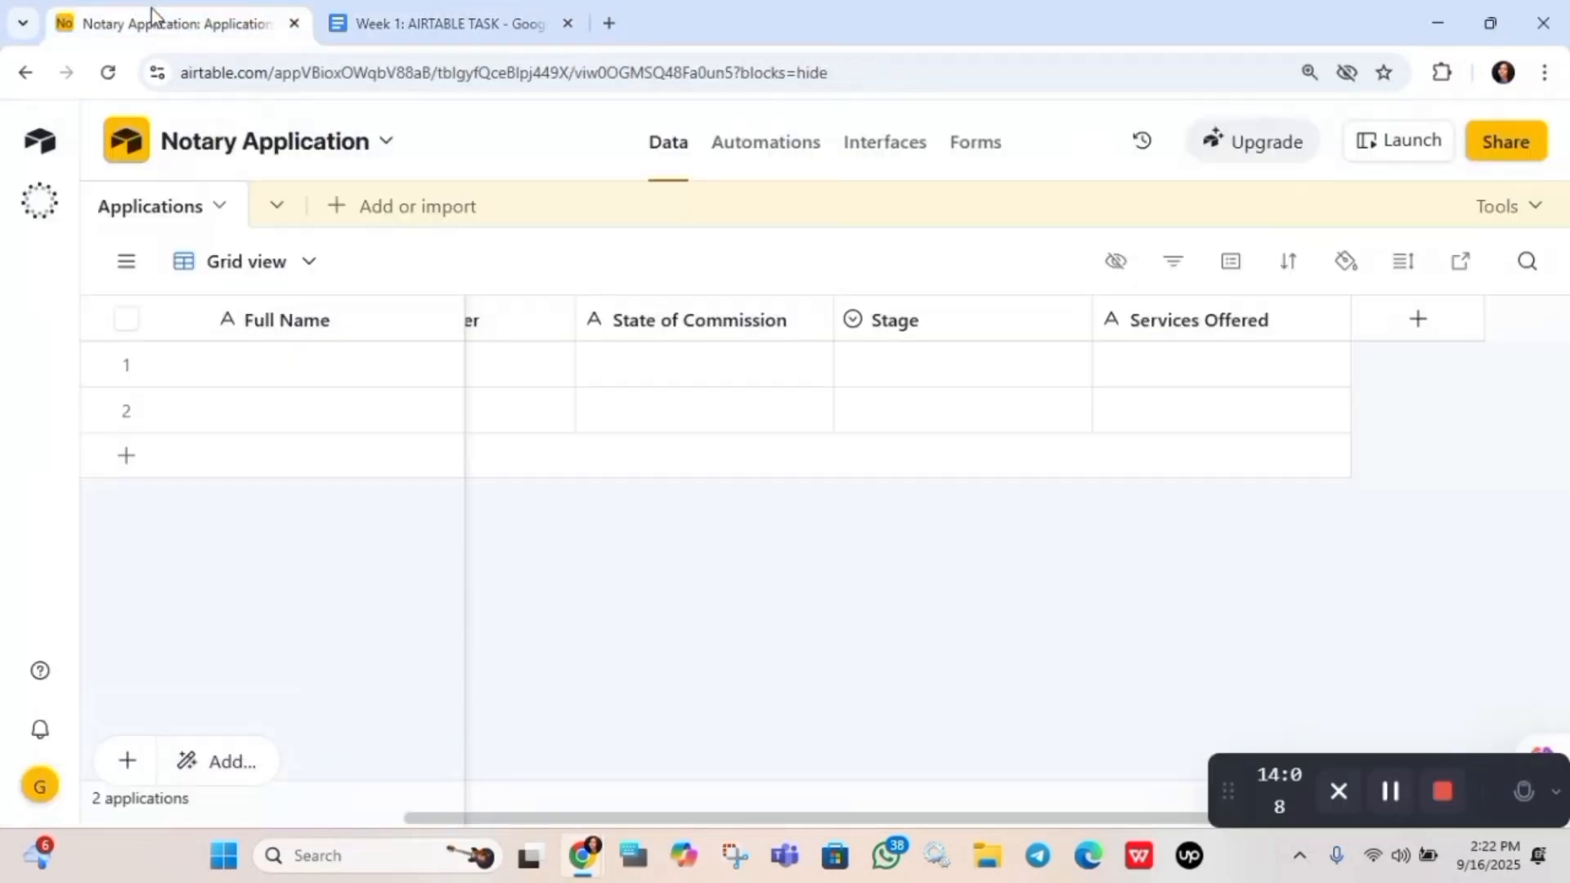
left_click(1416, 320)
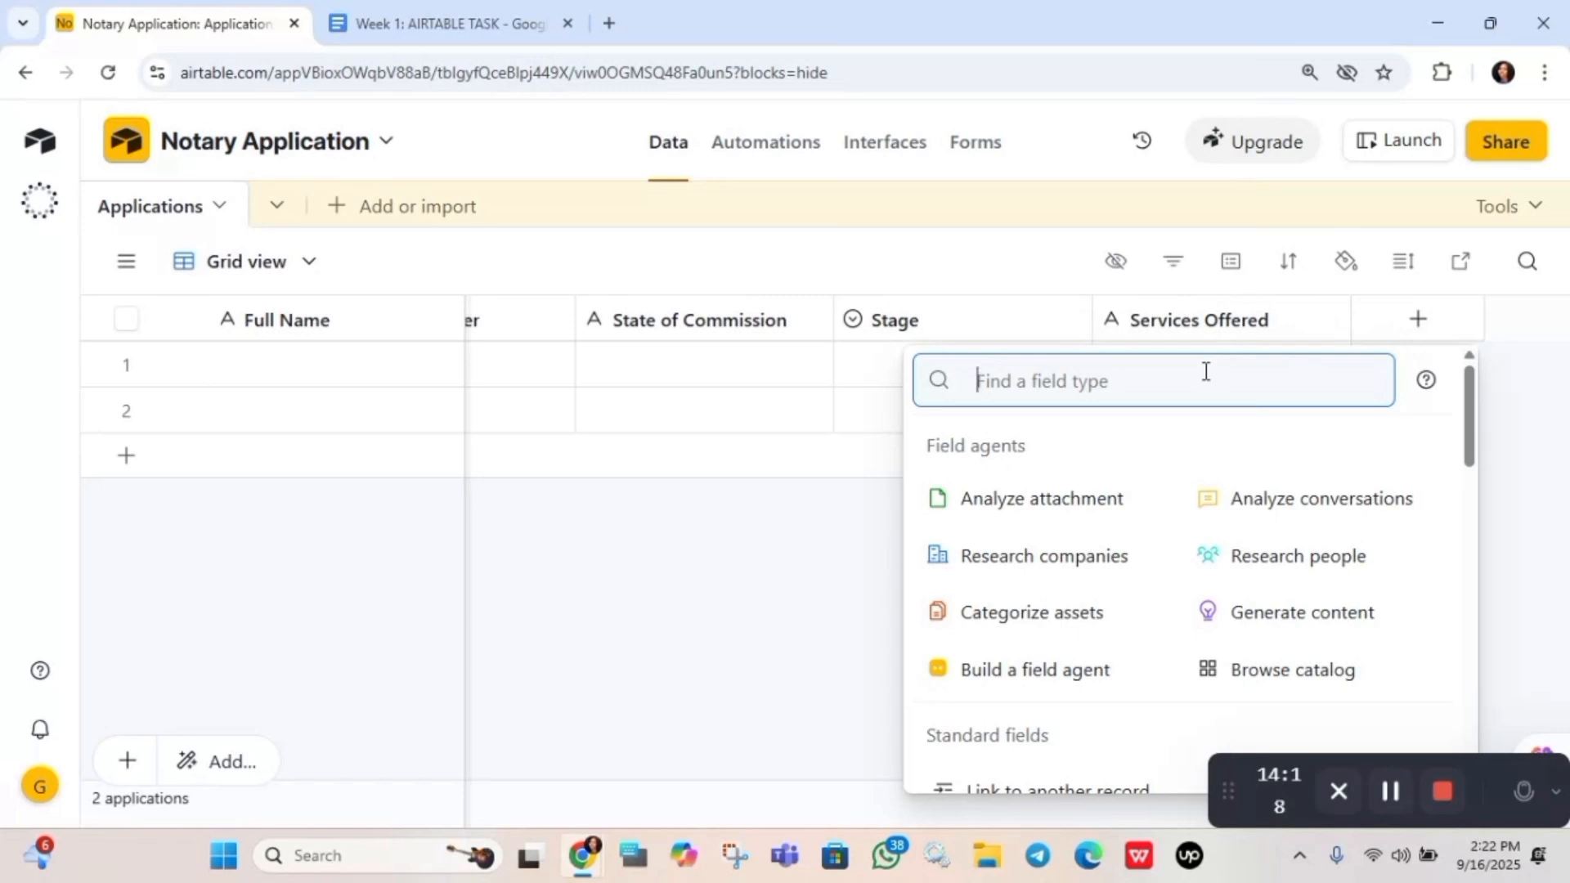
type("lo")
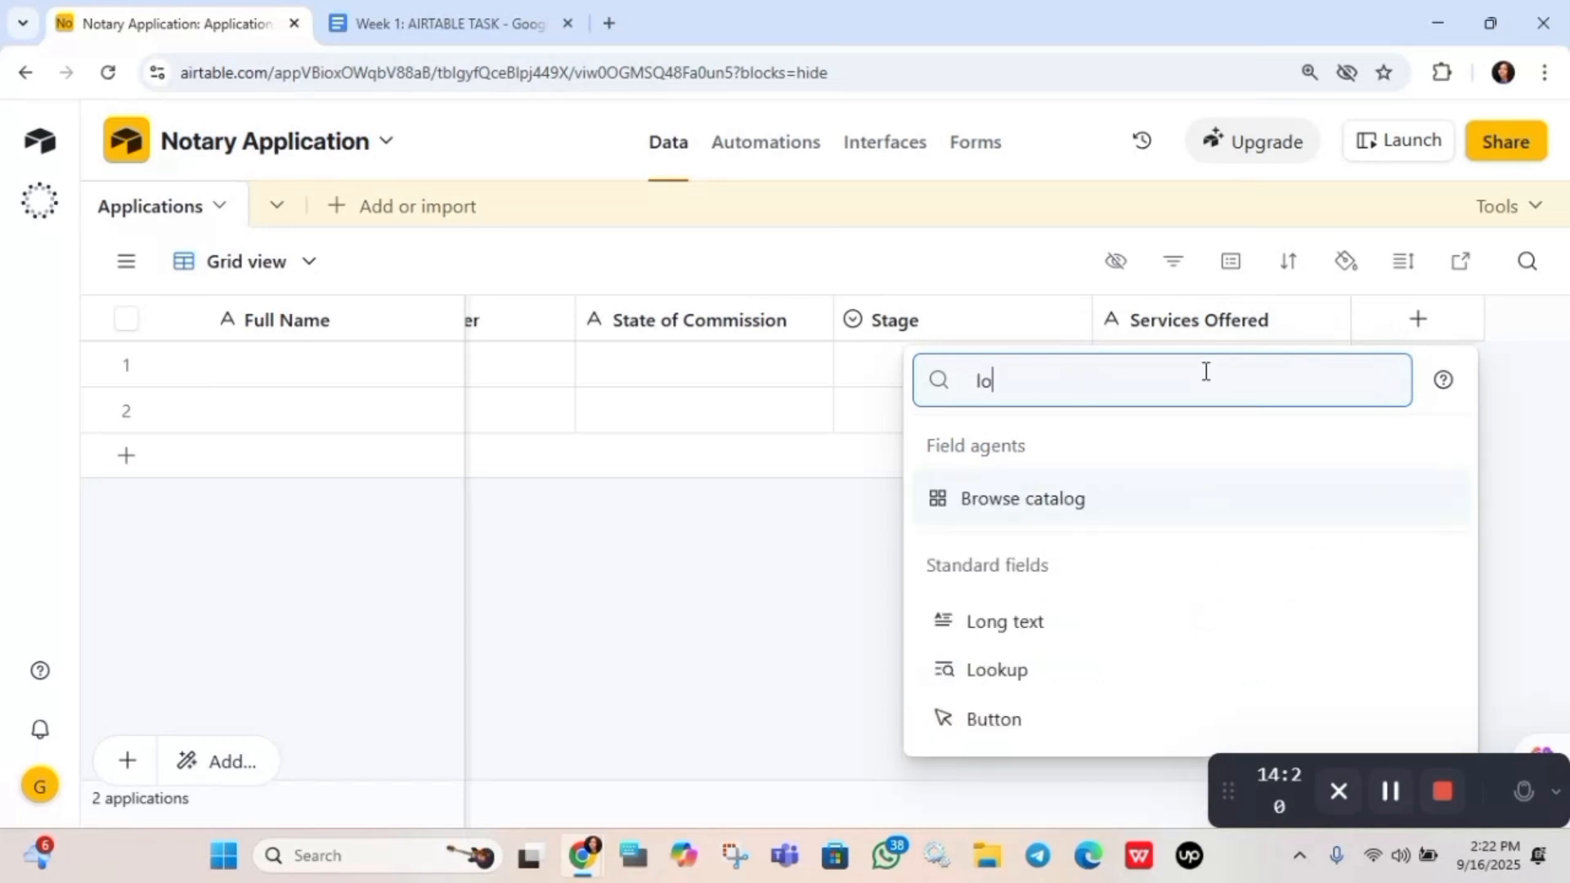
left_click(1053, 627)
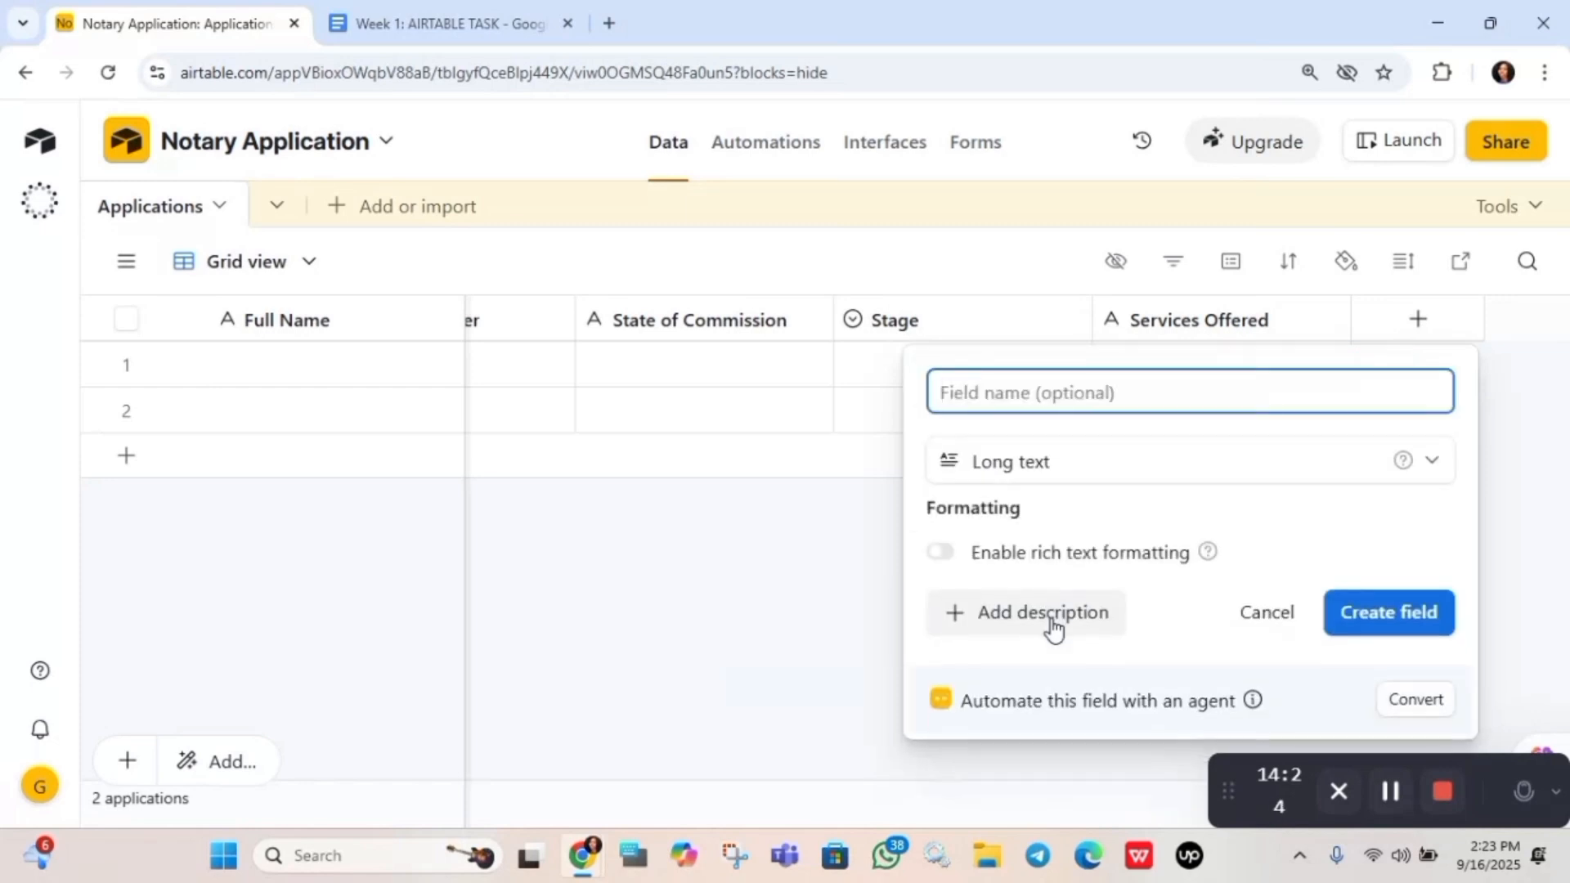
type("Goals")
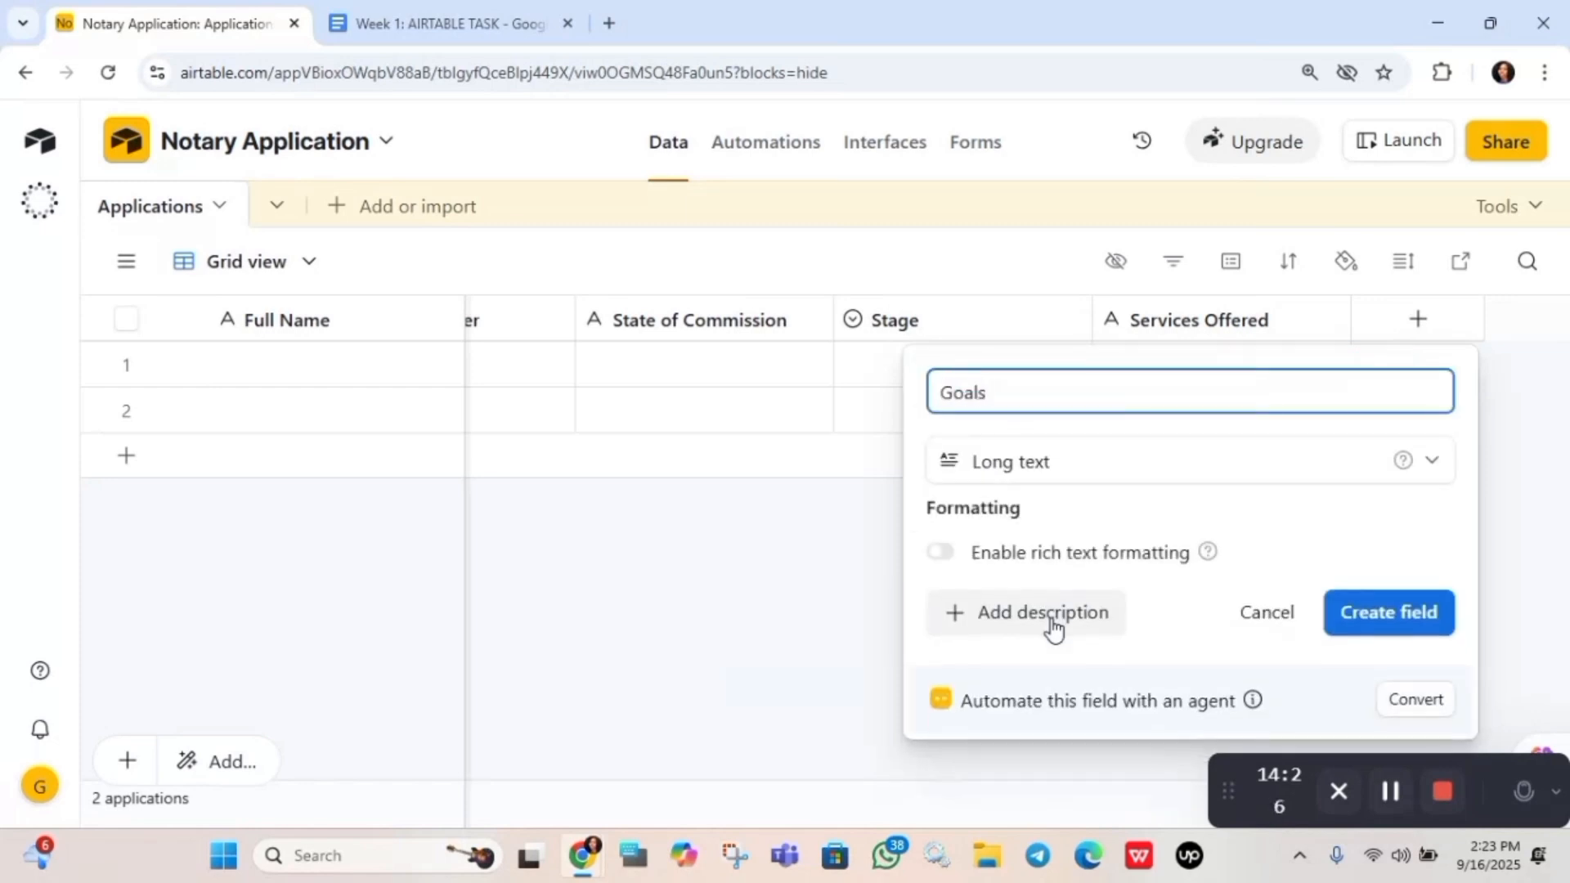
left_click(1394, 613)
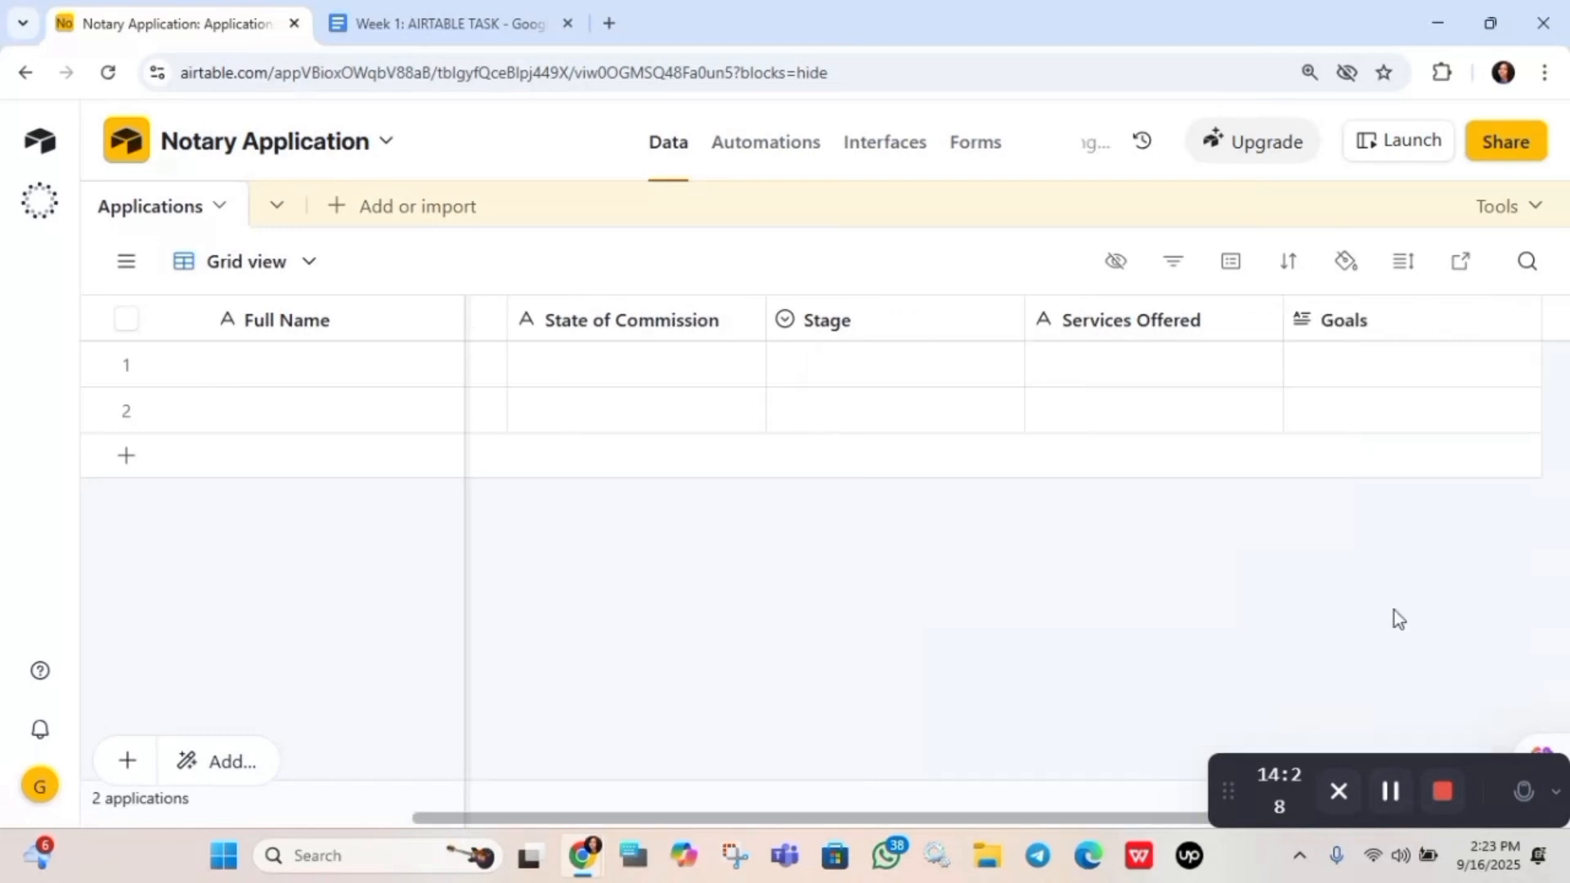
Look up the following field in the Google Docs task document and create a Long text field named "Challenges" after Goals in Airtable
left_click(459, 16)
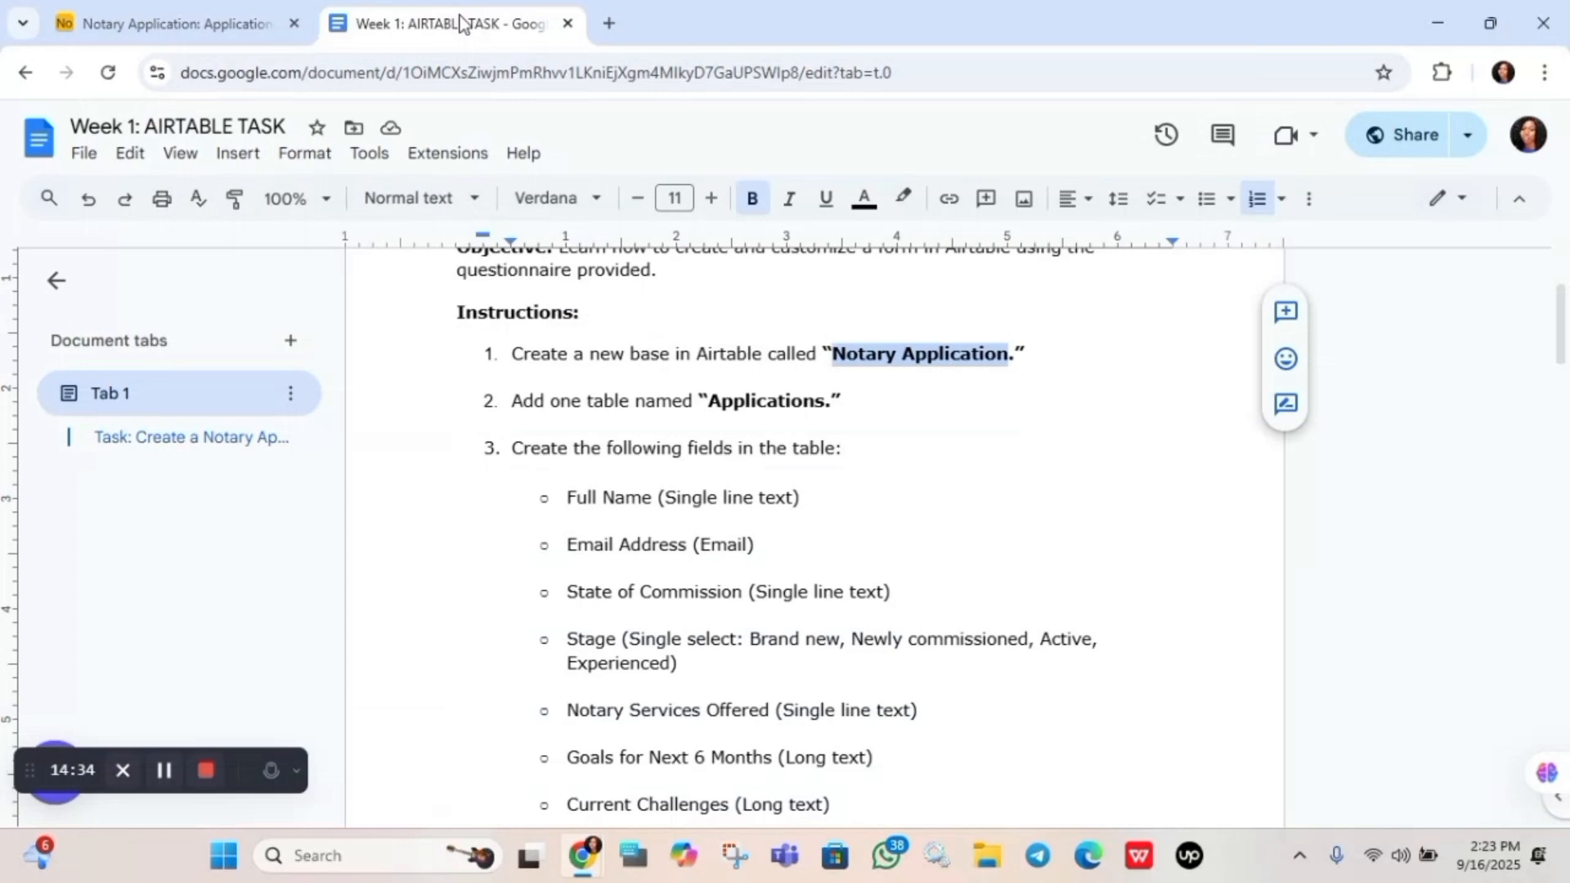
scroll(809, 531, "down", 2)
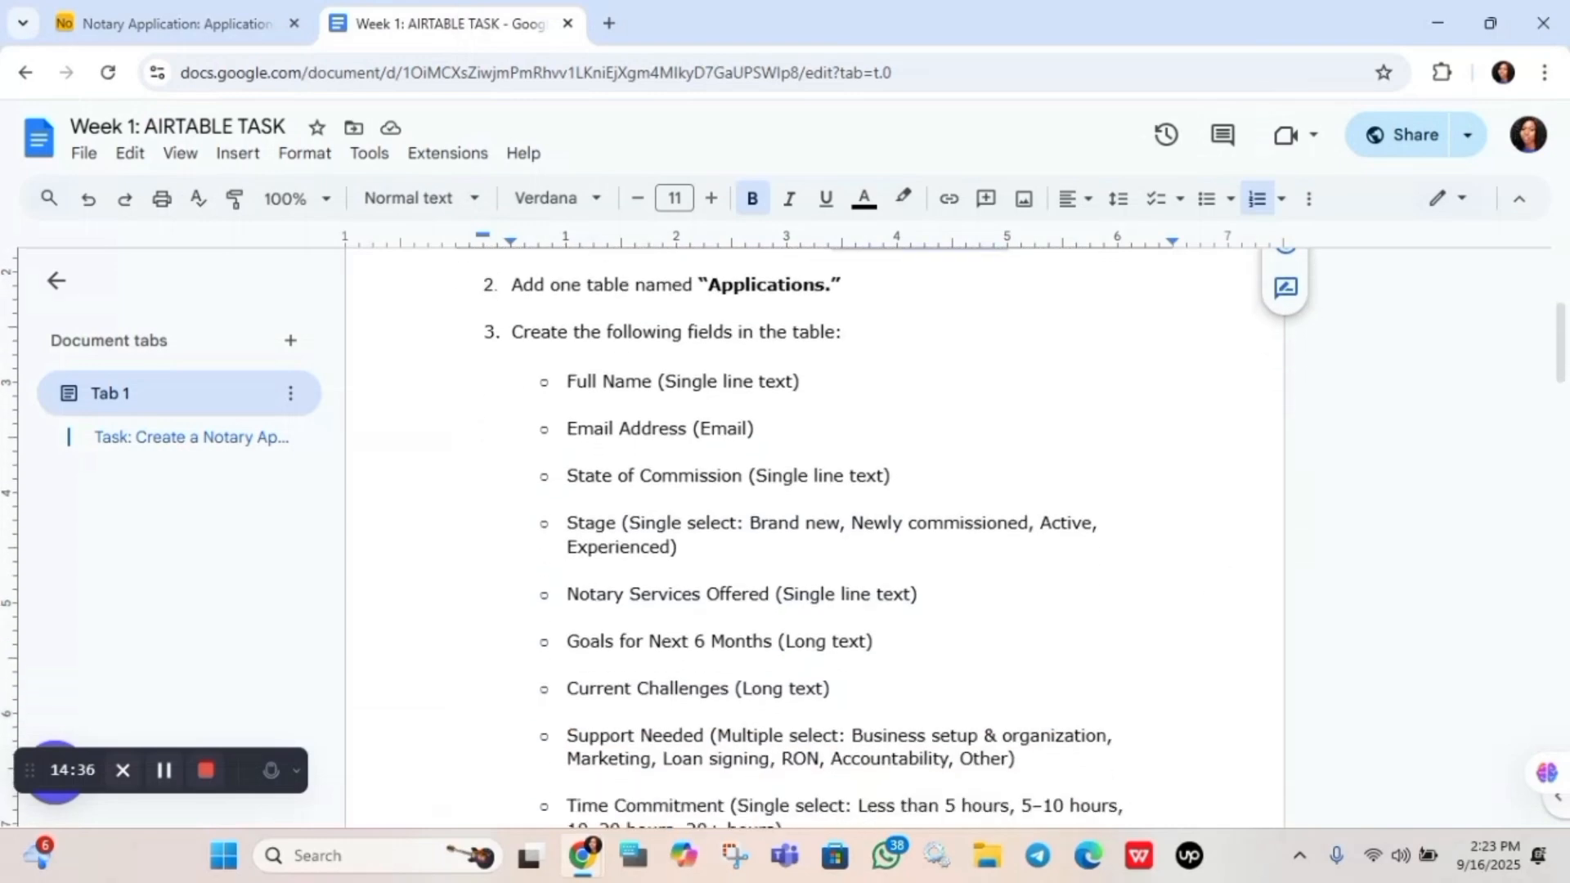
left_click(201, 9)
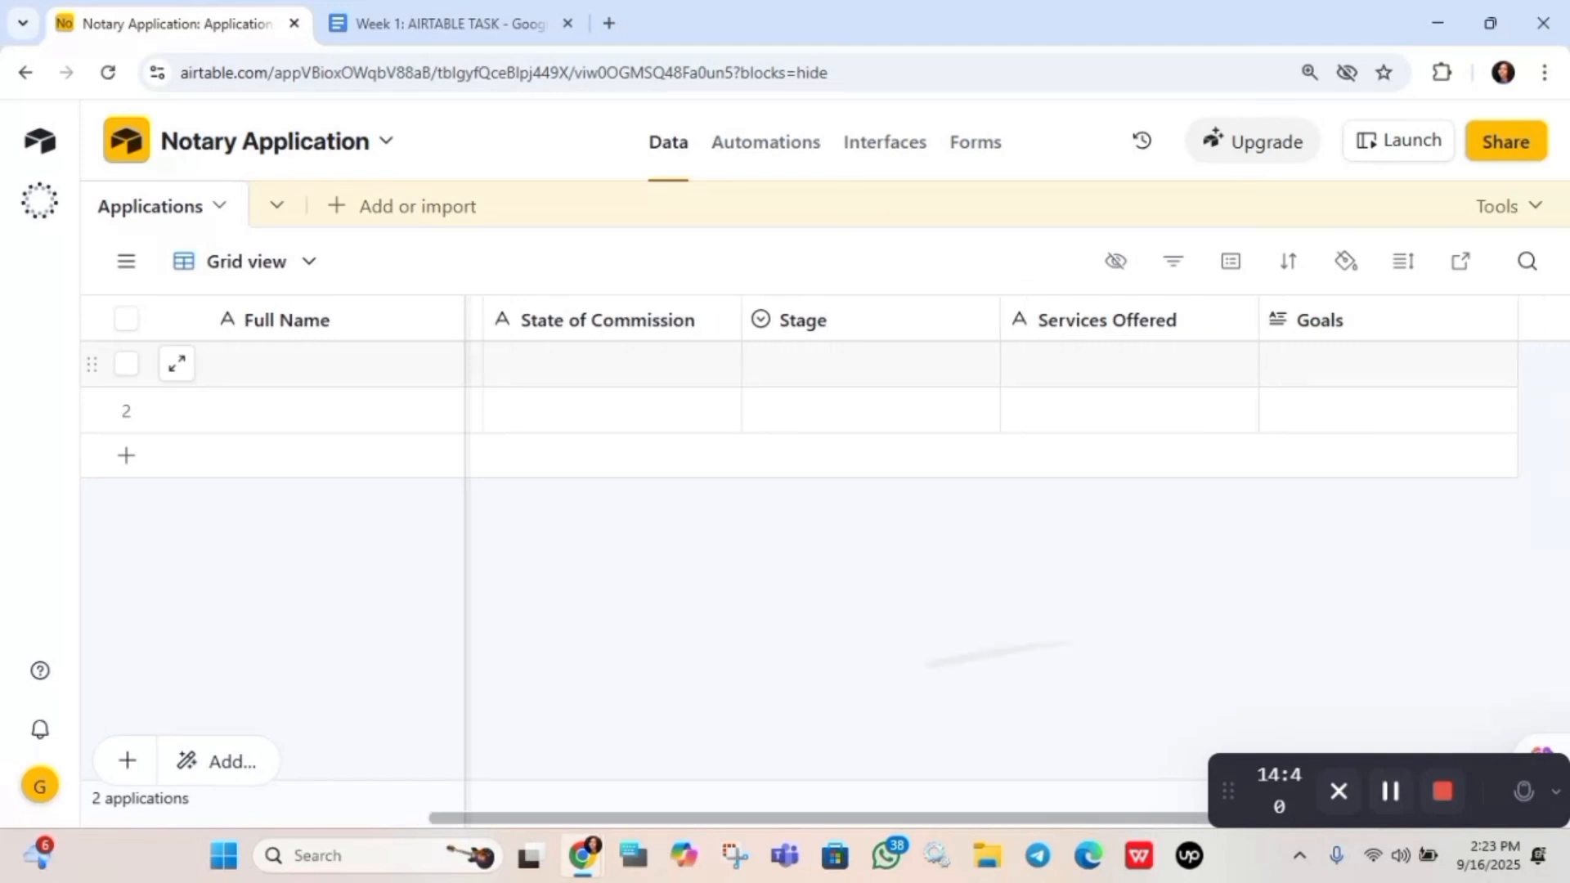
scroll(1333, 343, "right", 3)
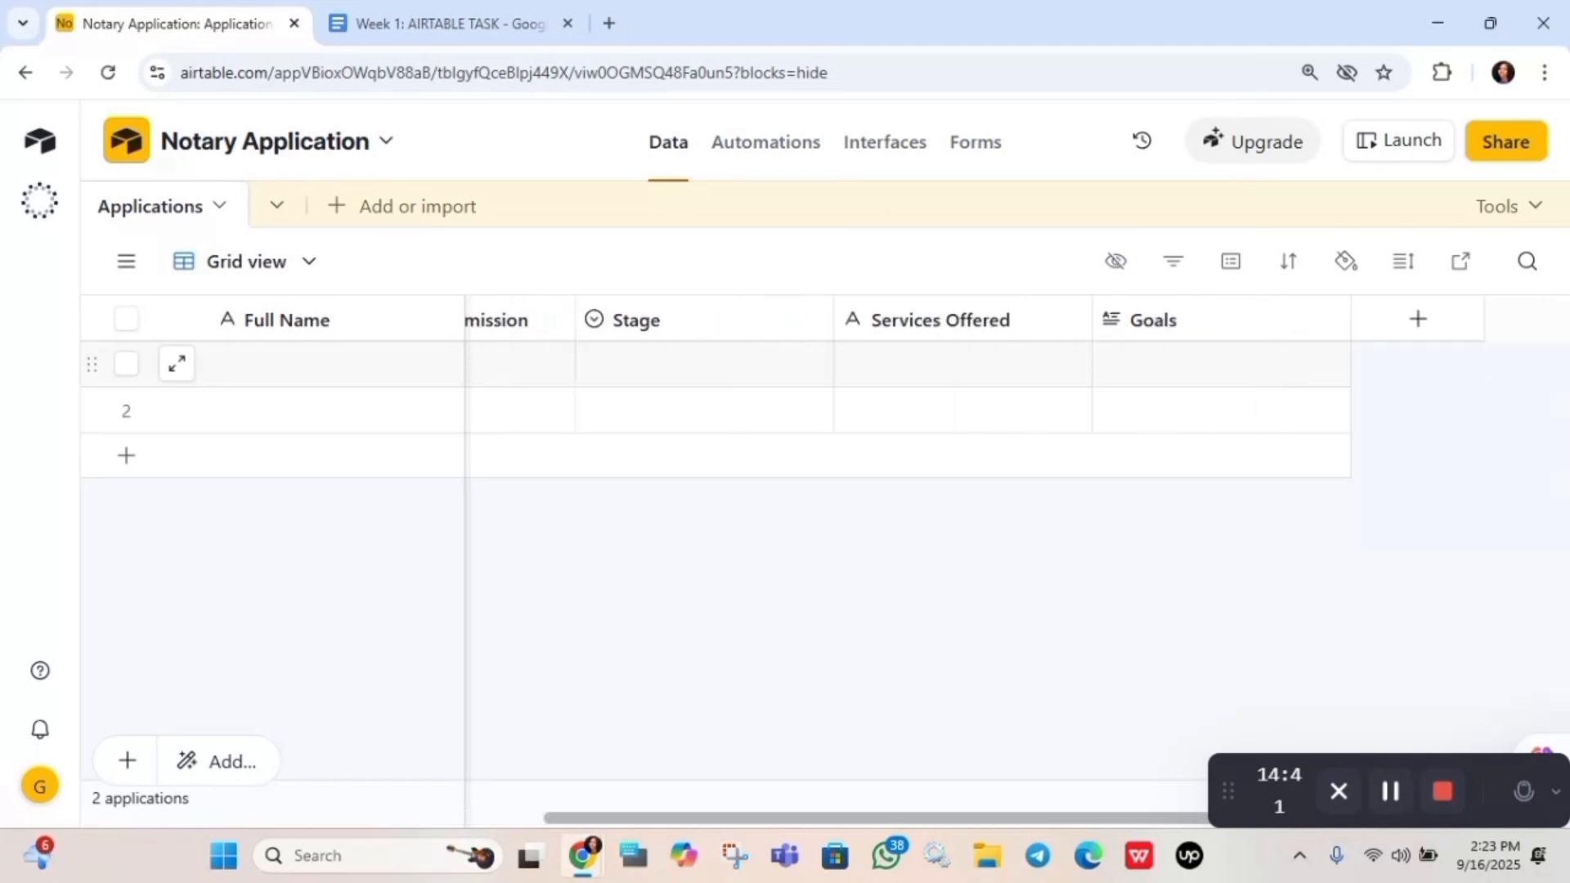
left_click(1414, 328)
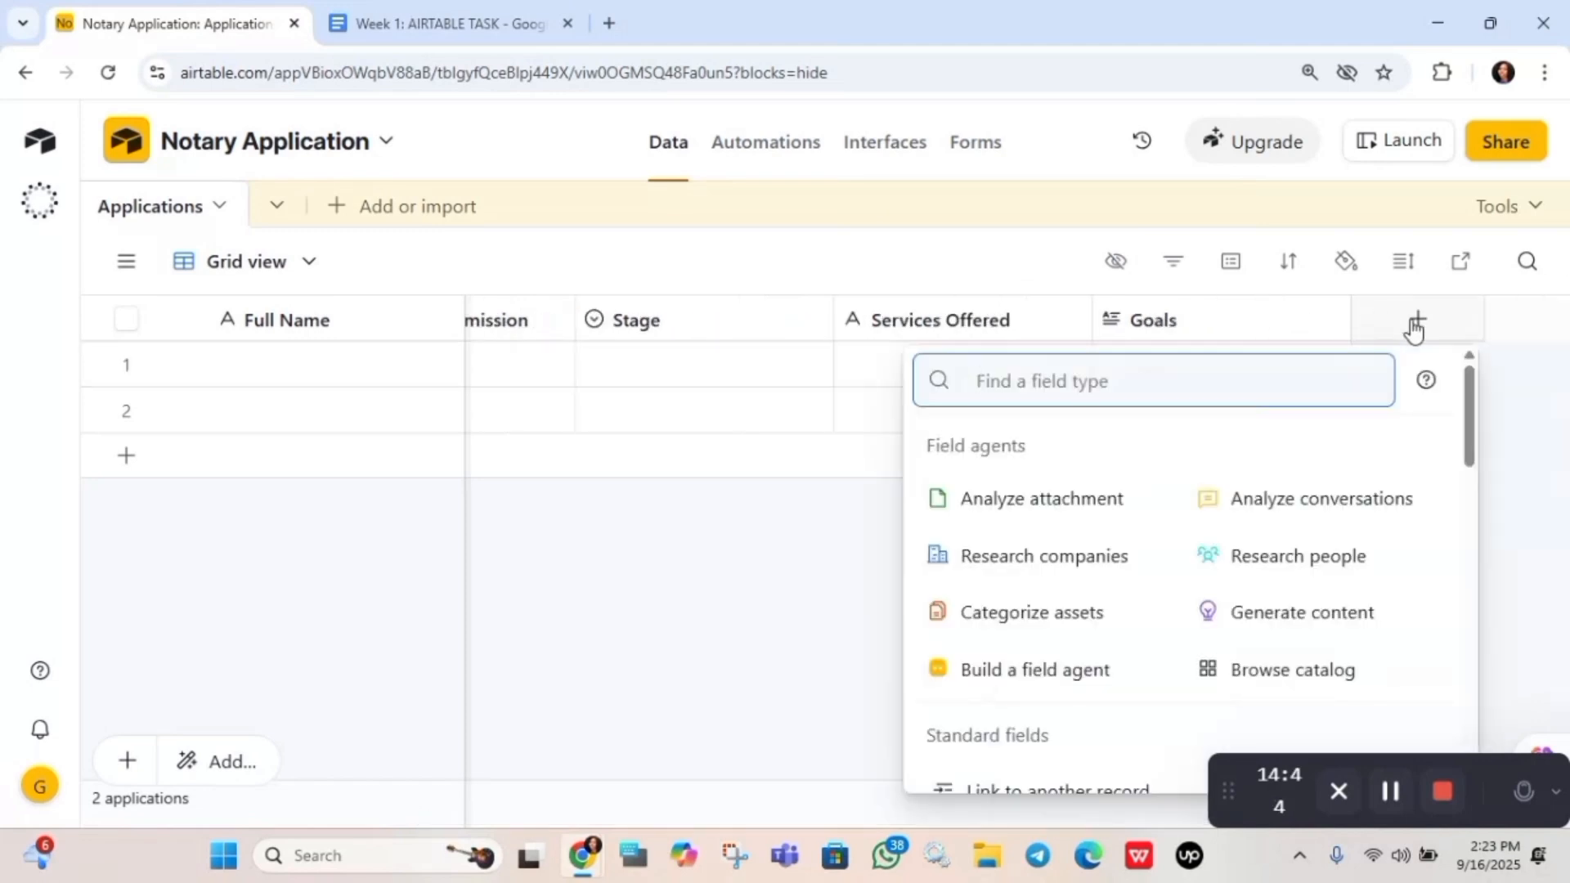
type("lon")
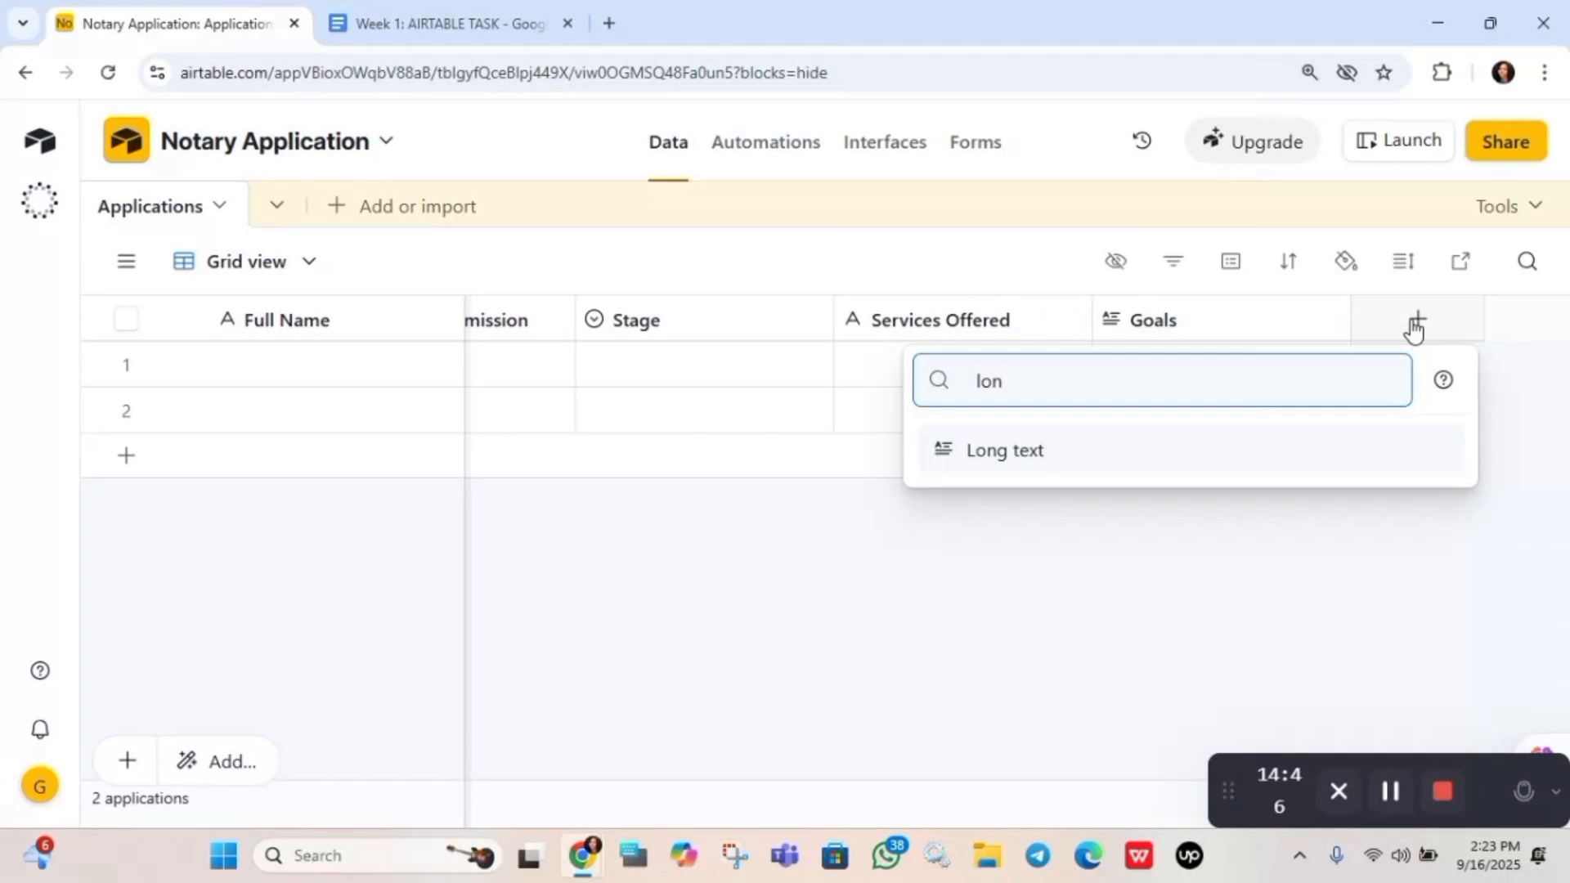
left_click(1224, 470)
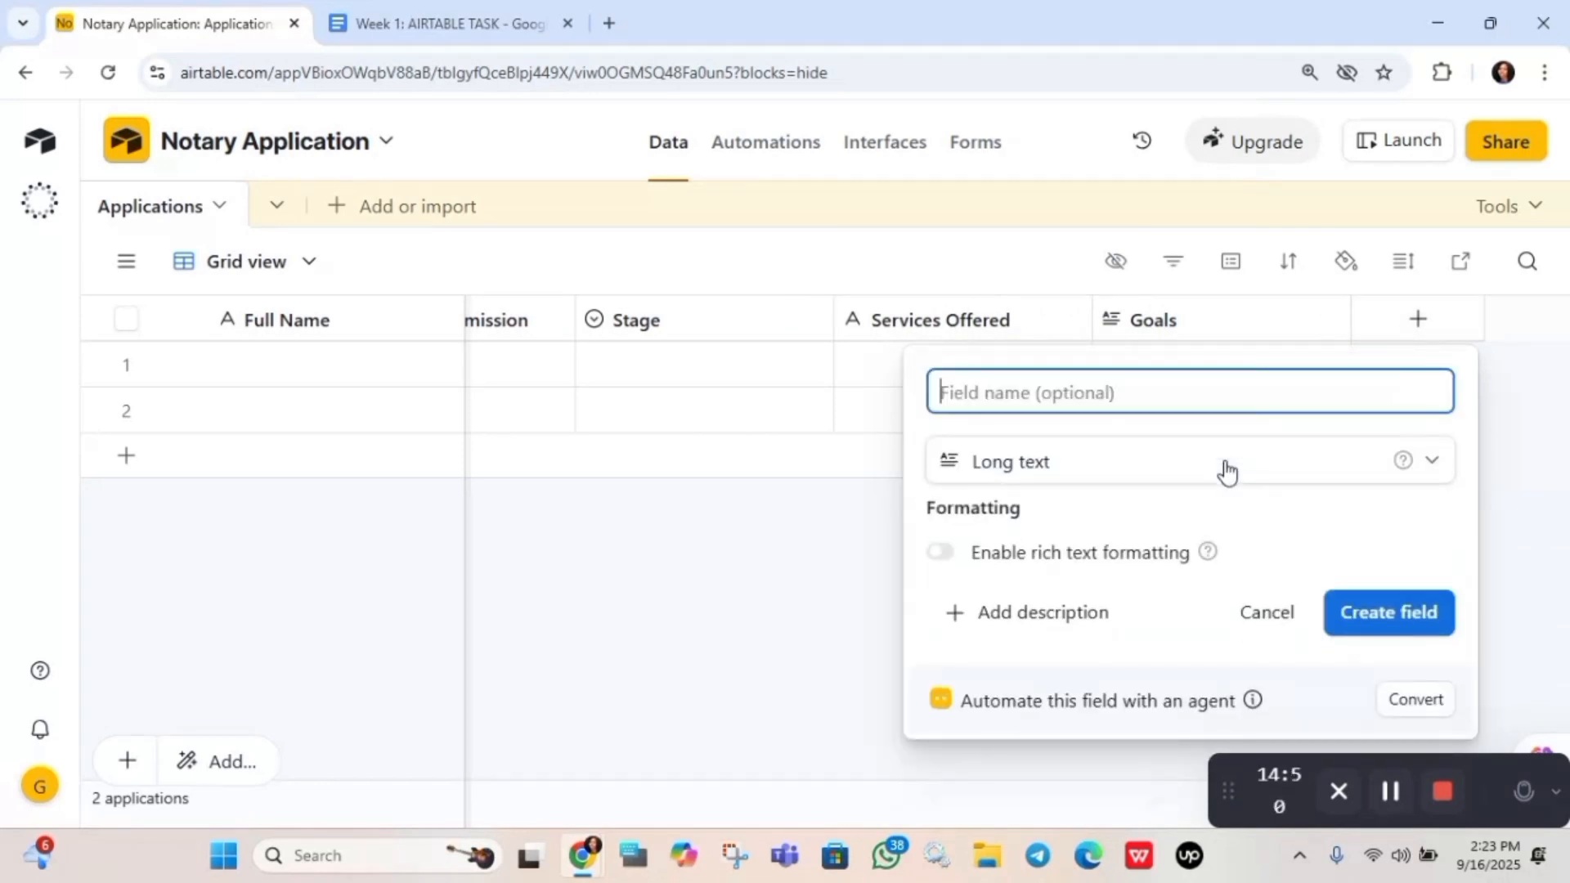
type("Chal")
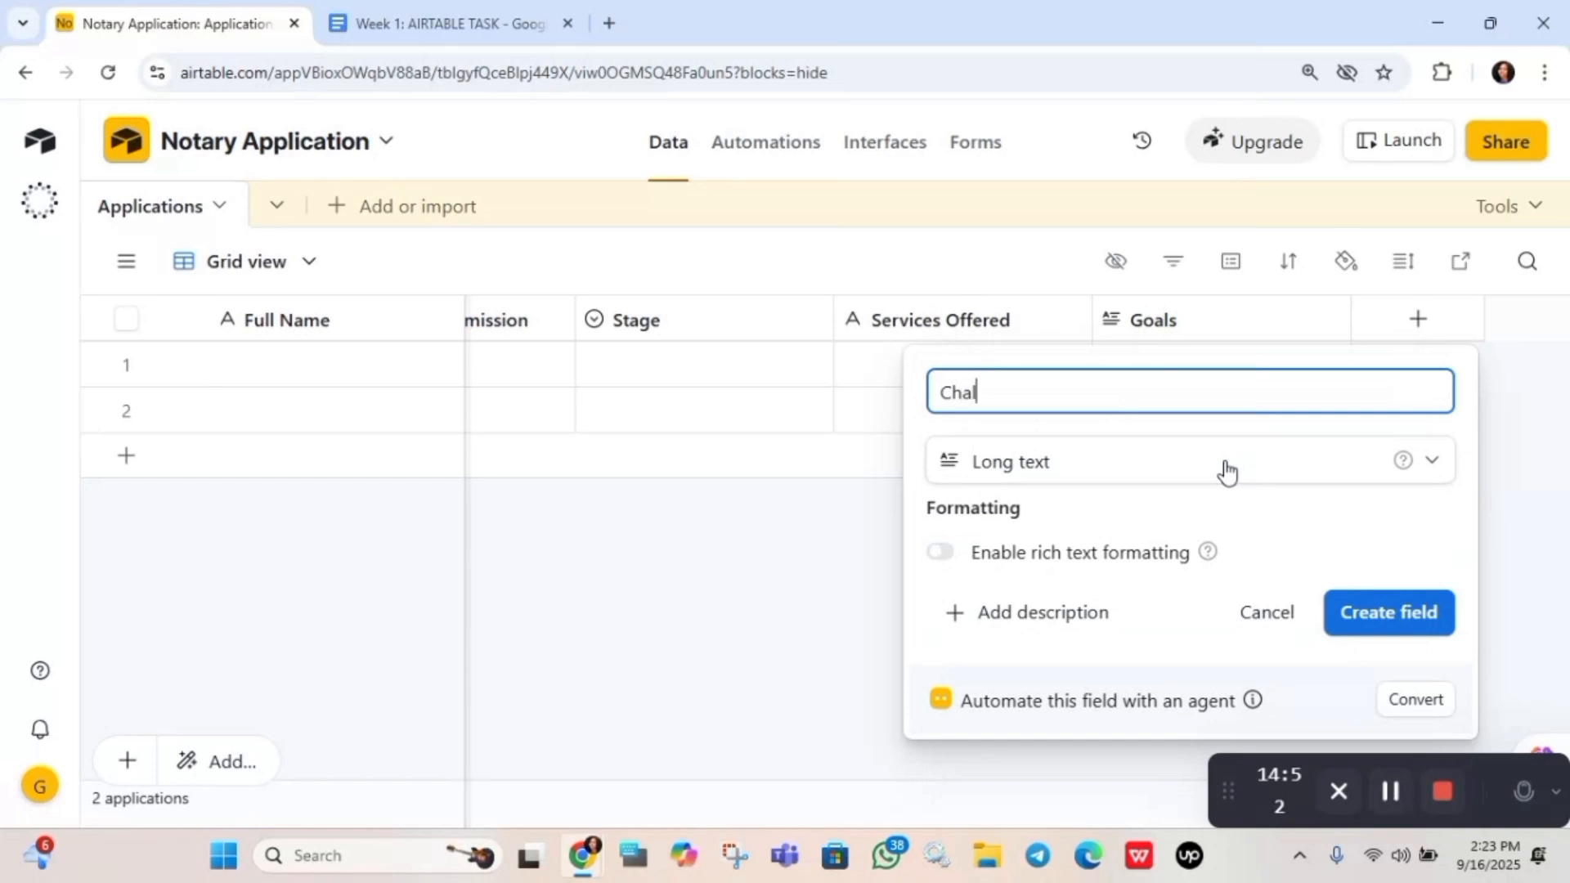
type("lenges")
left_click(1418, 613)
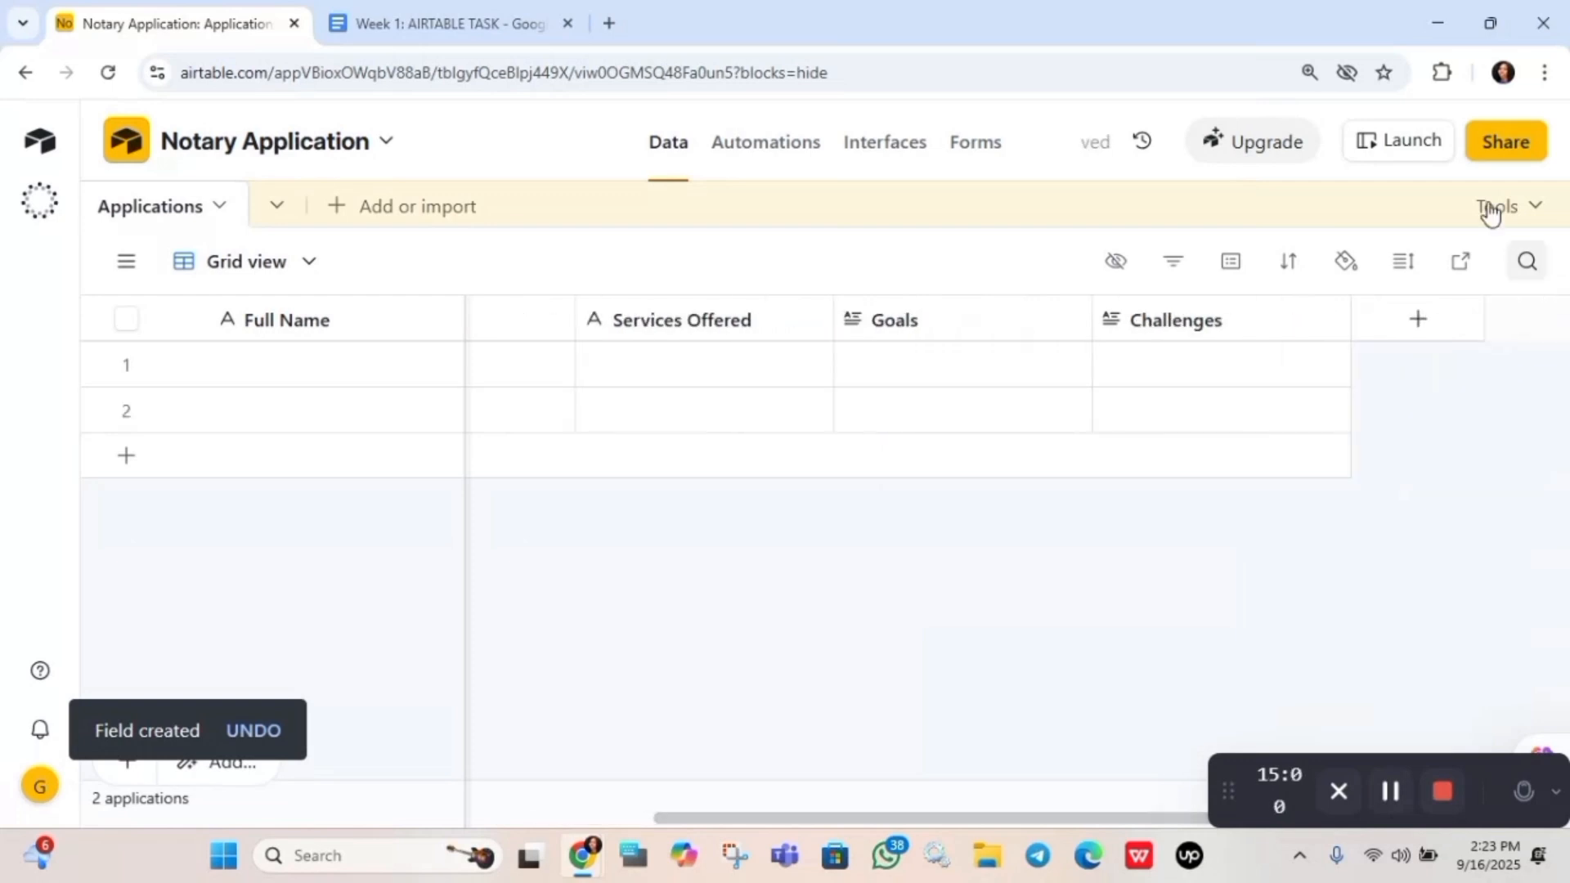
Check the next field in the Google Docs task document and start a Single select field named "Support Needed" after Challenges in Airtable
left_click(1419, 321)
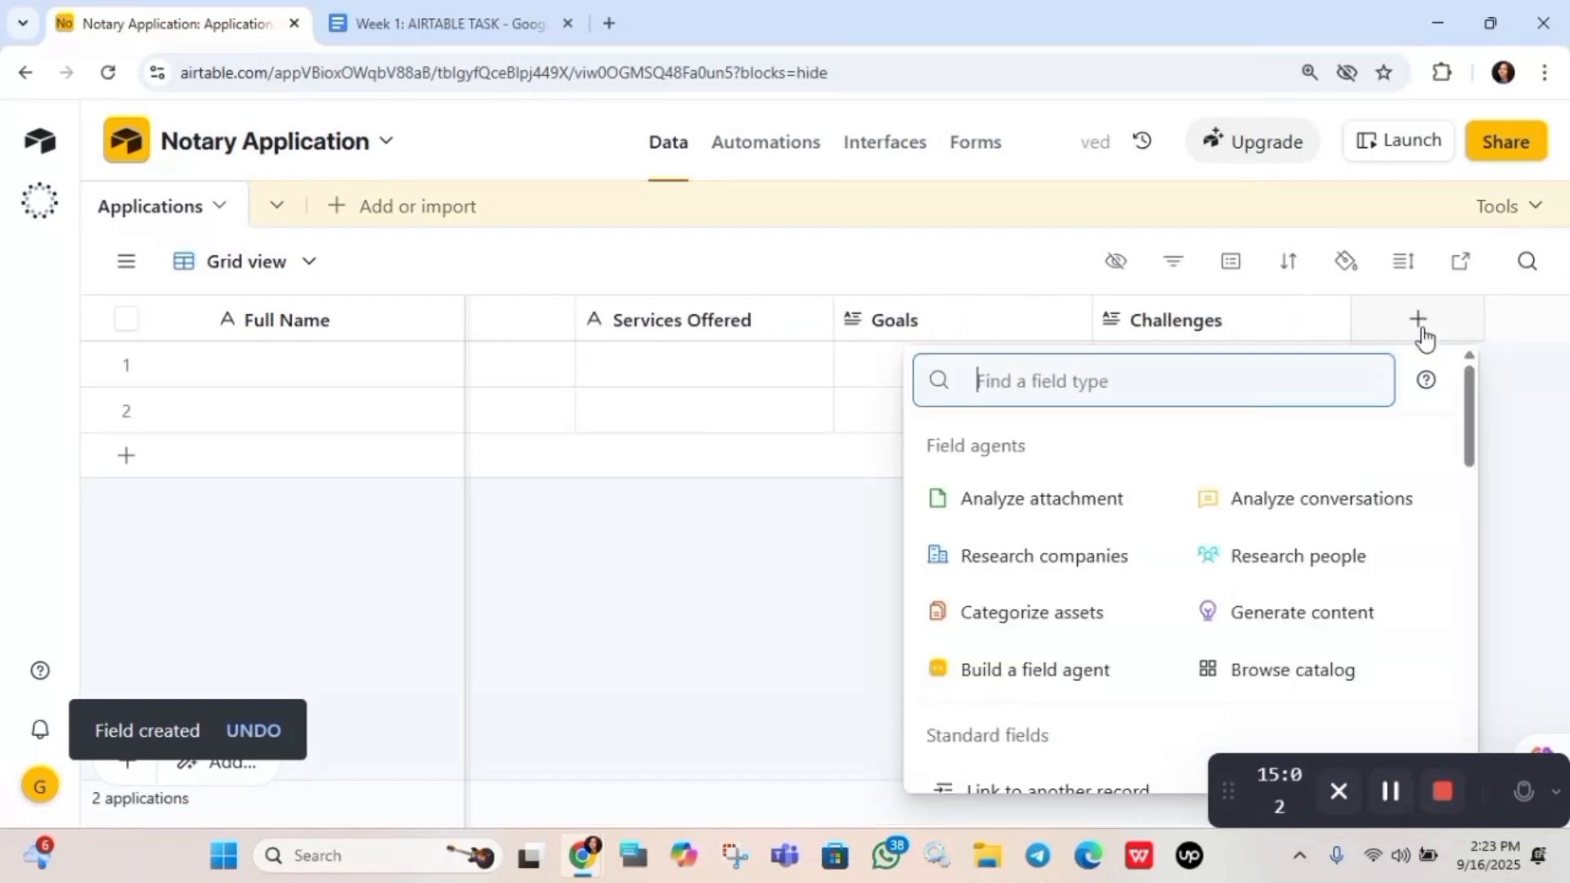
left_click(484, 8)
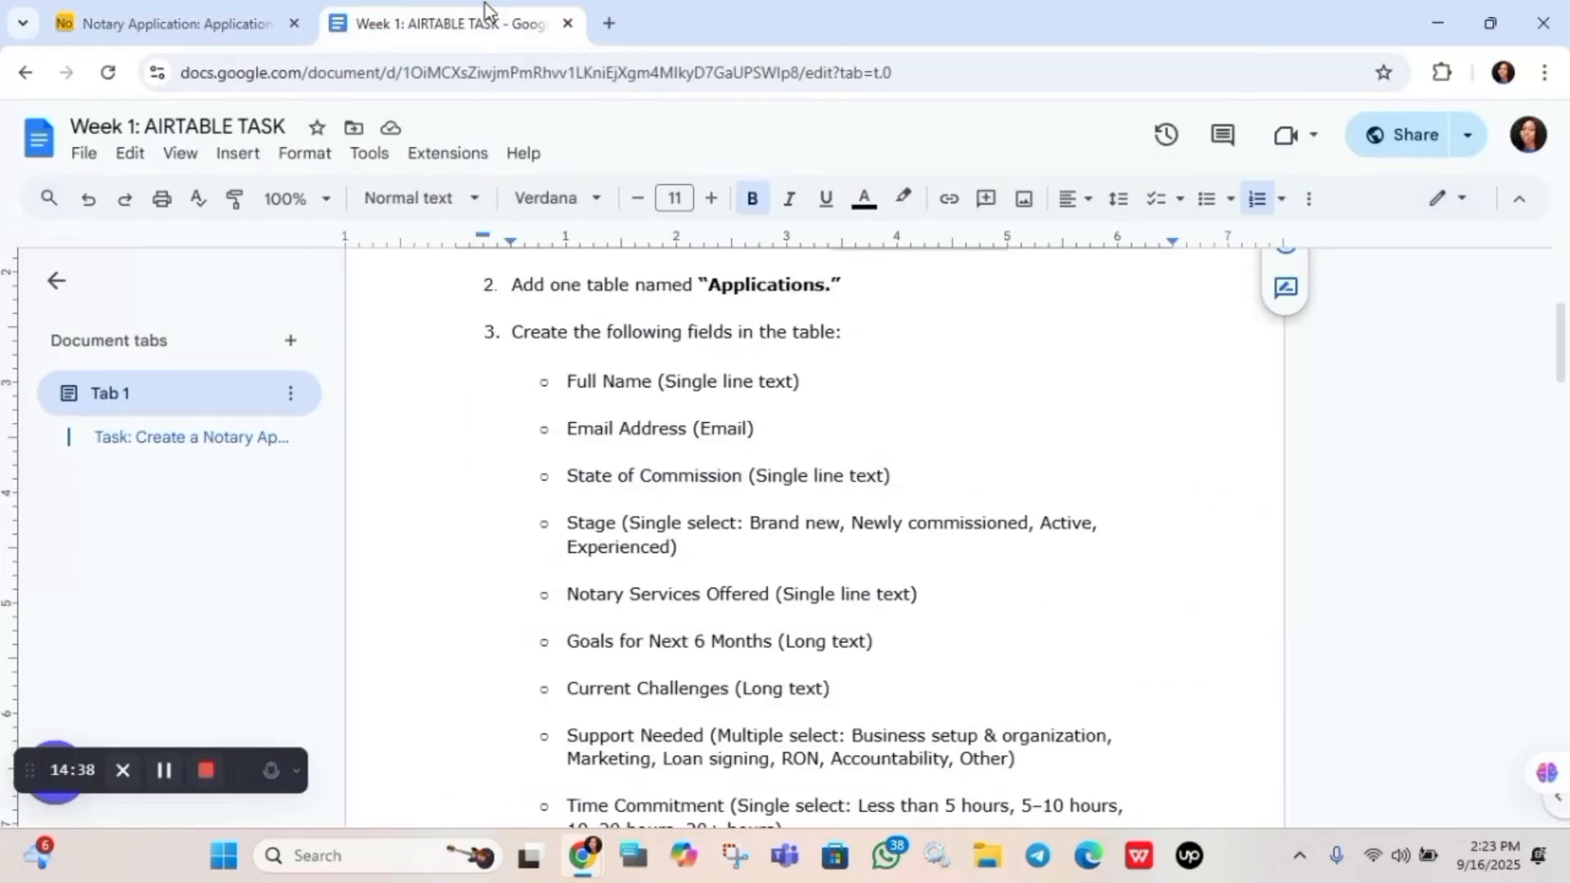
scroll(814, 531, "down", 1)
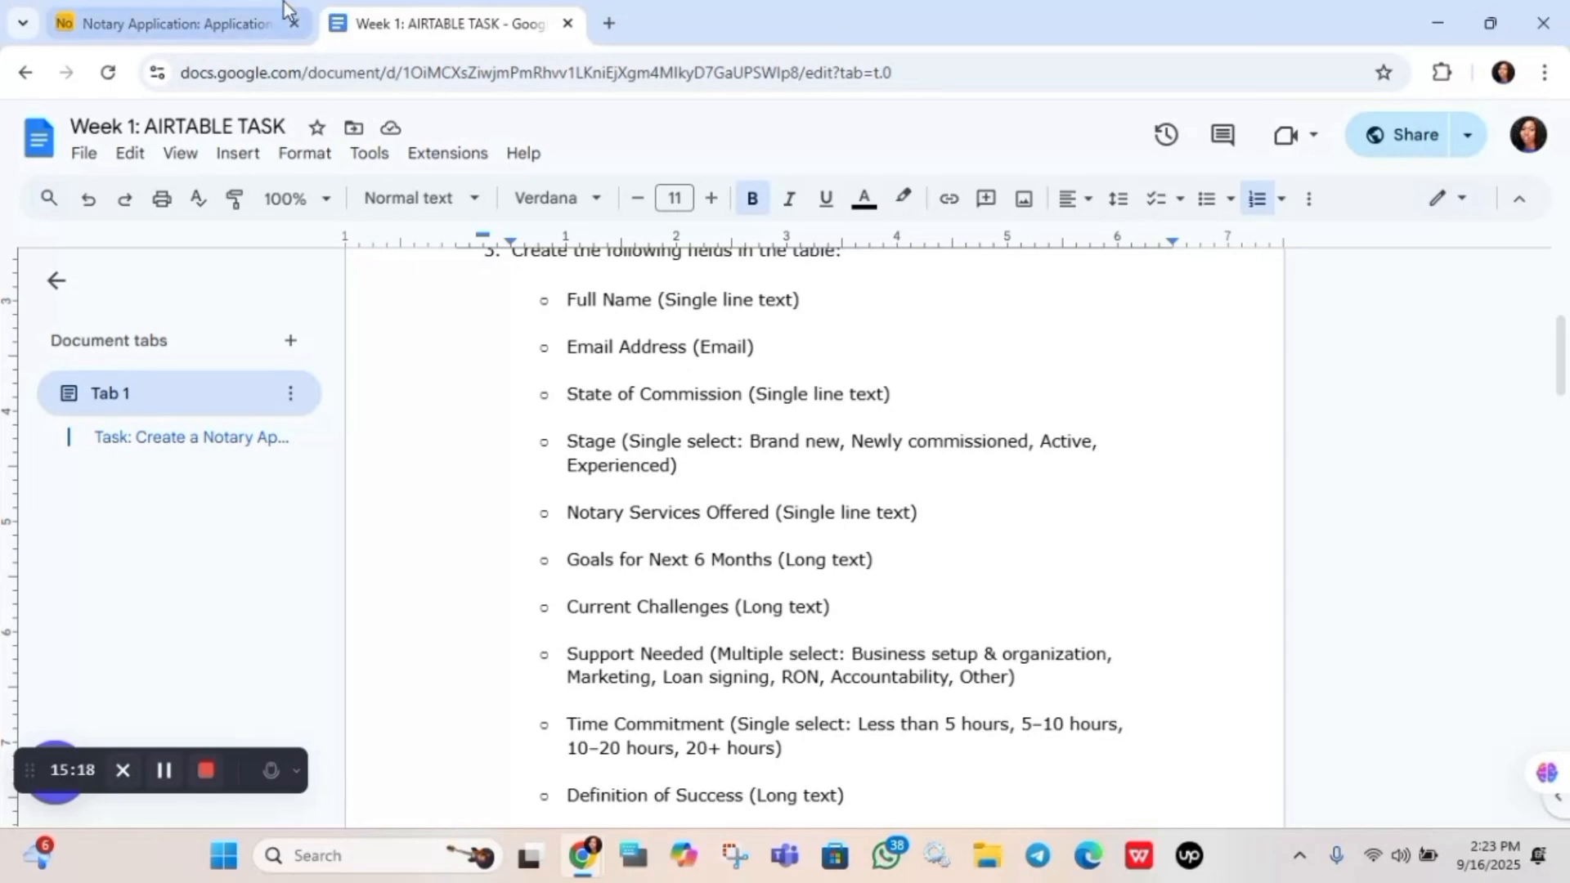
left_click(216, 11)
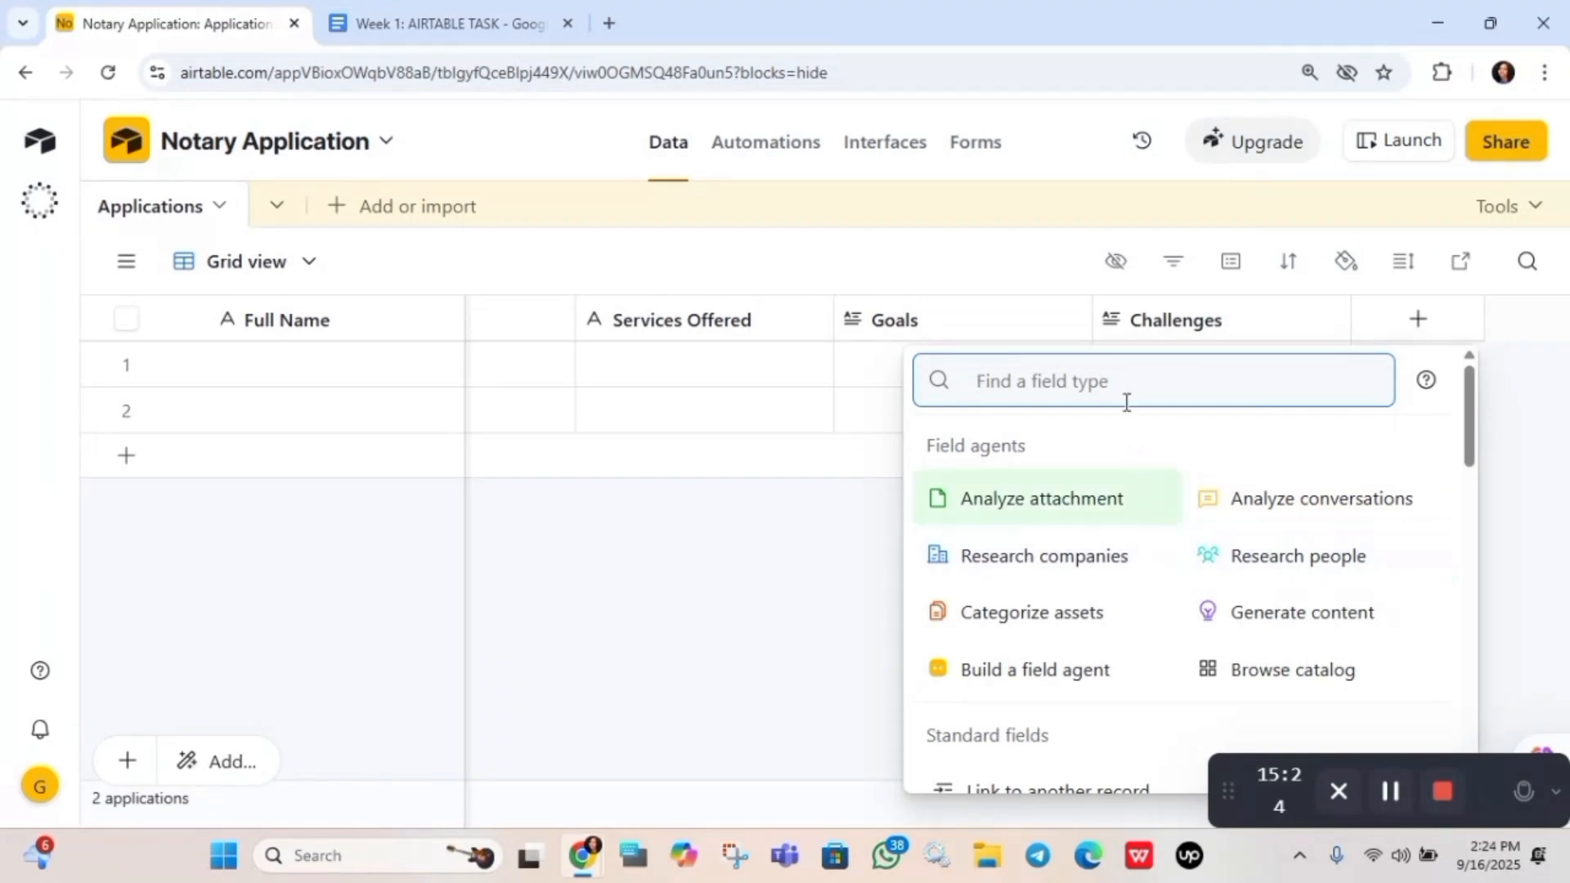
type("sin")
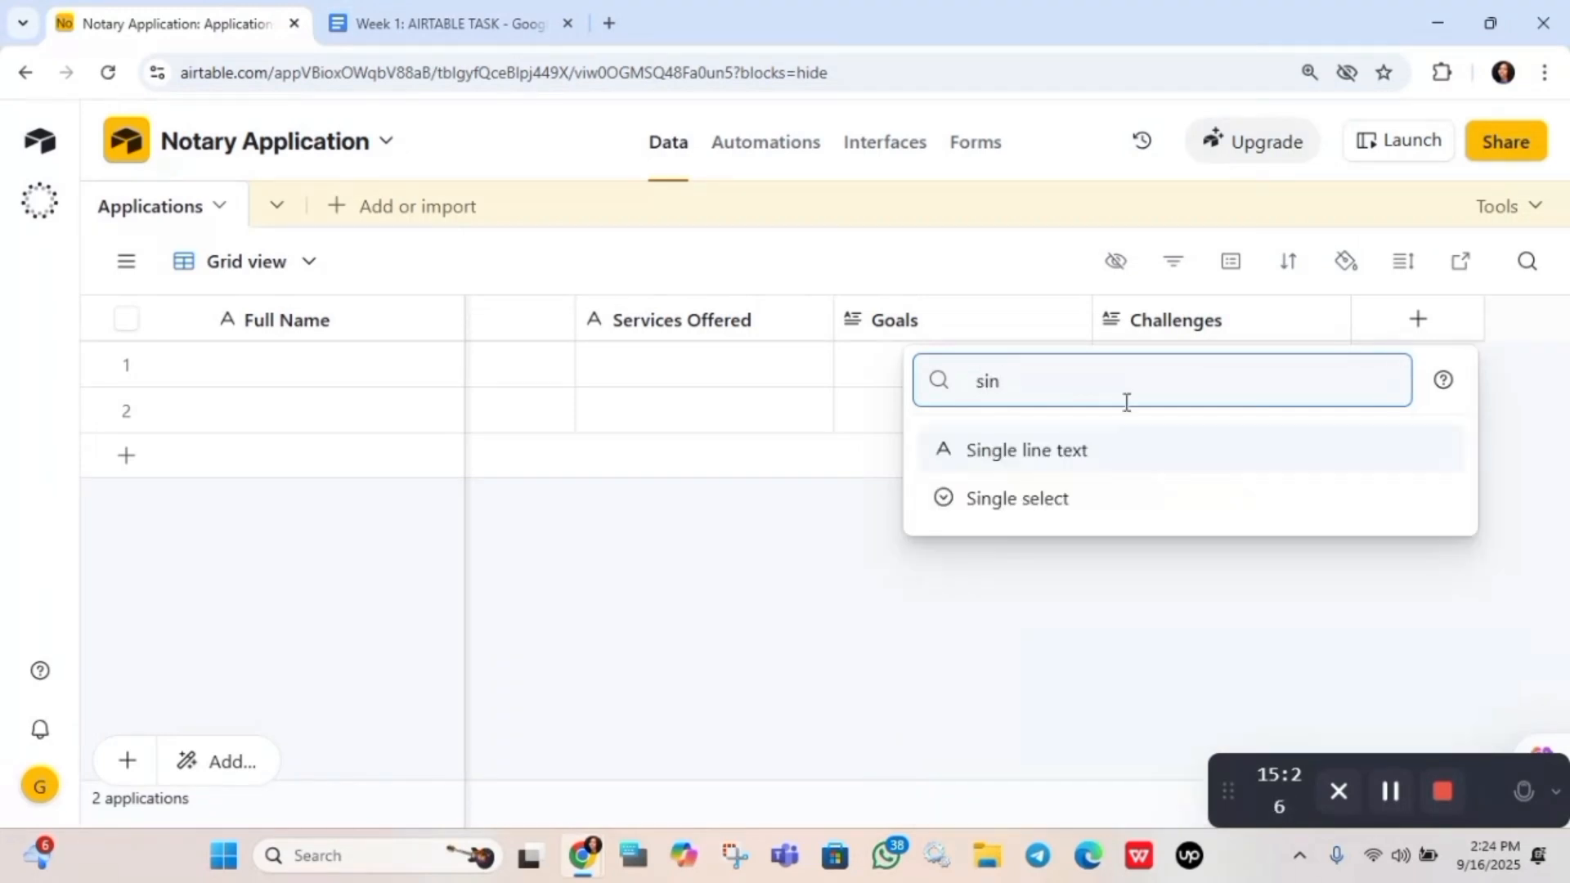
left_click(1014, 500)
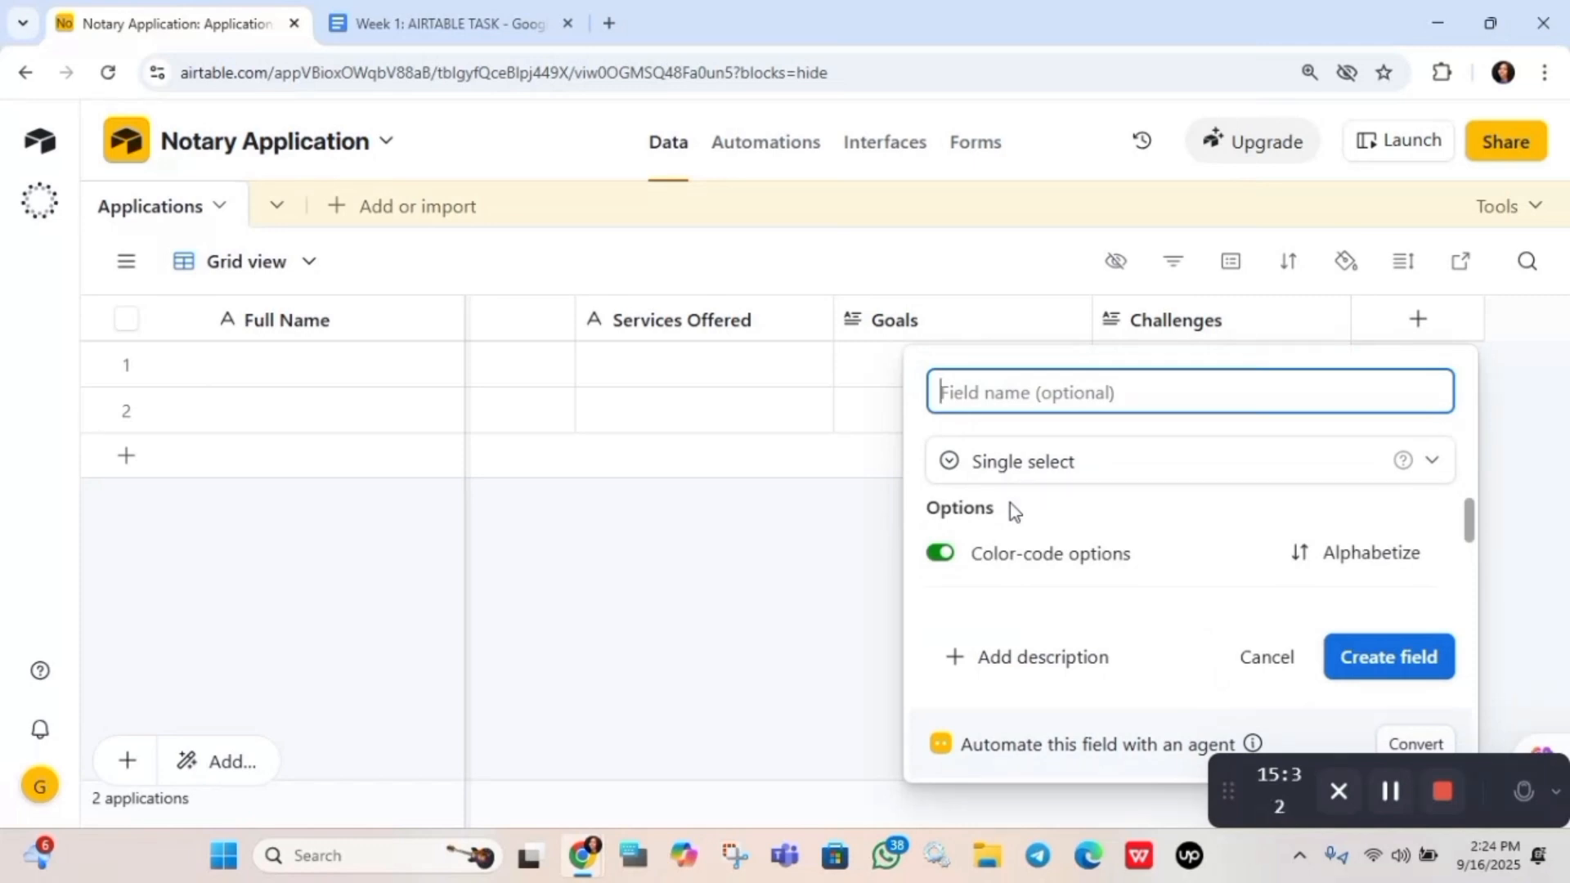
type("S")
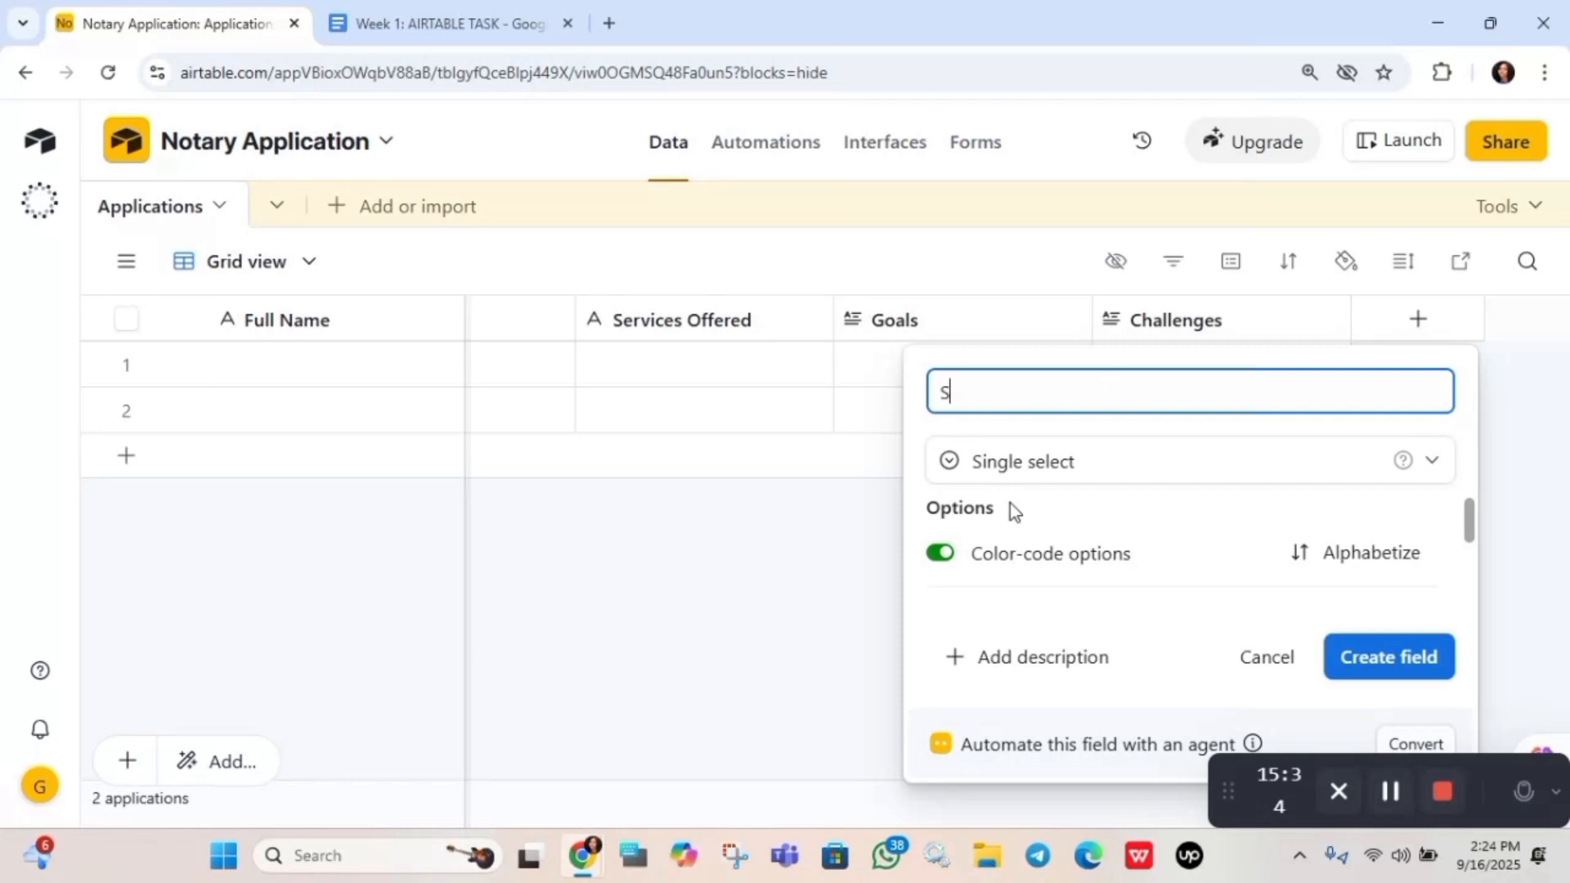
type("upport Needed")
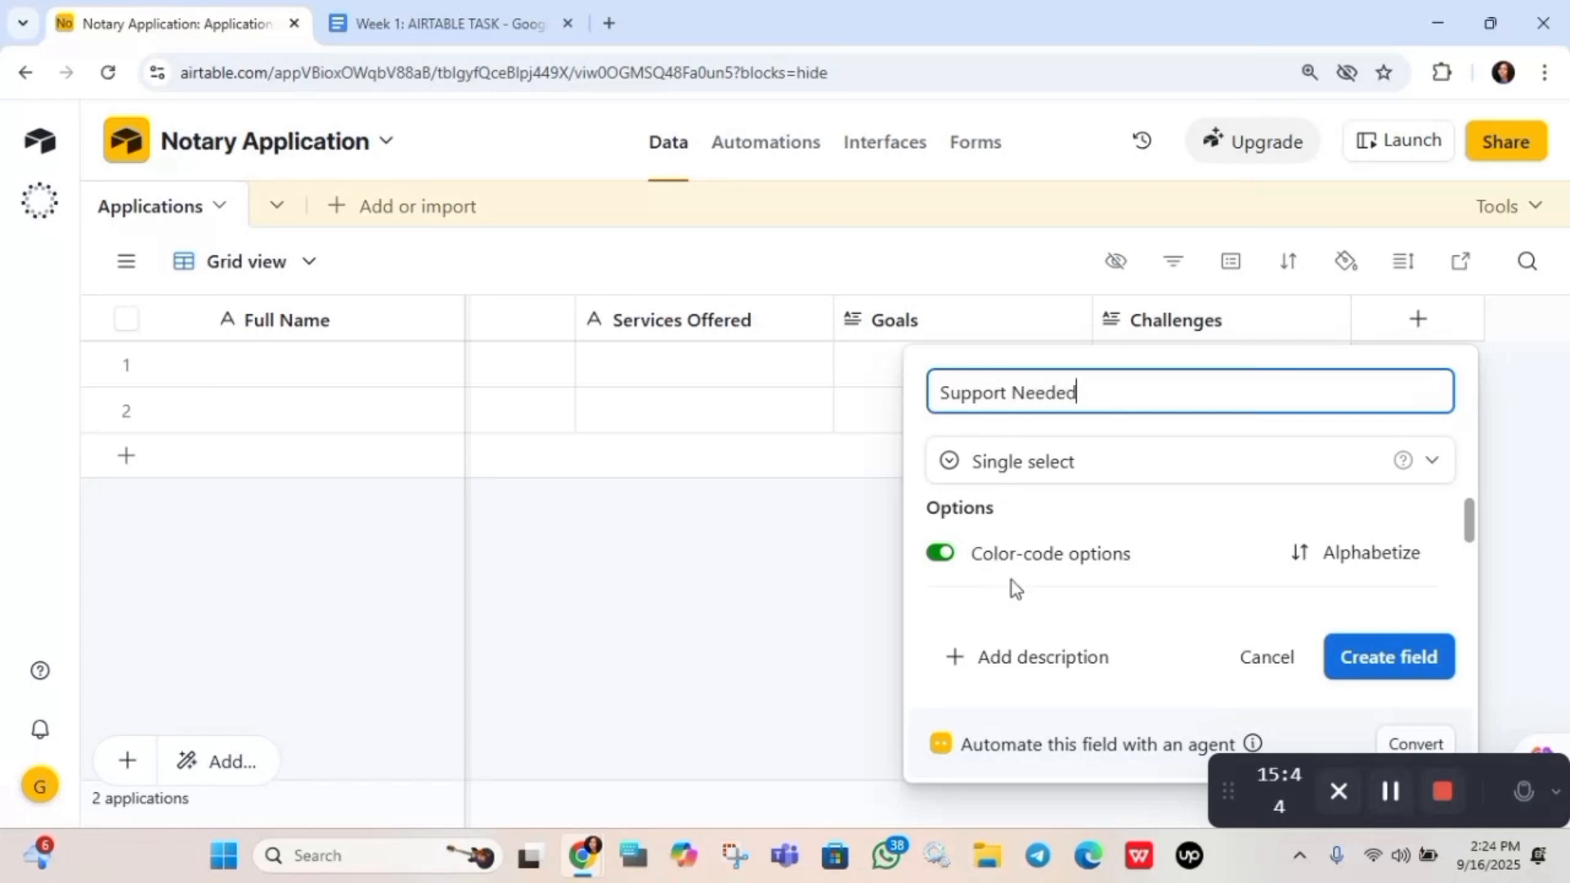
Copy "Business setup & organization" from the Google Docs task document and enter it as the first Support Needed option in Airtable
scroll(1012, 580, "down", 2)
scroll(1012, 573, "down", 1)
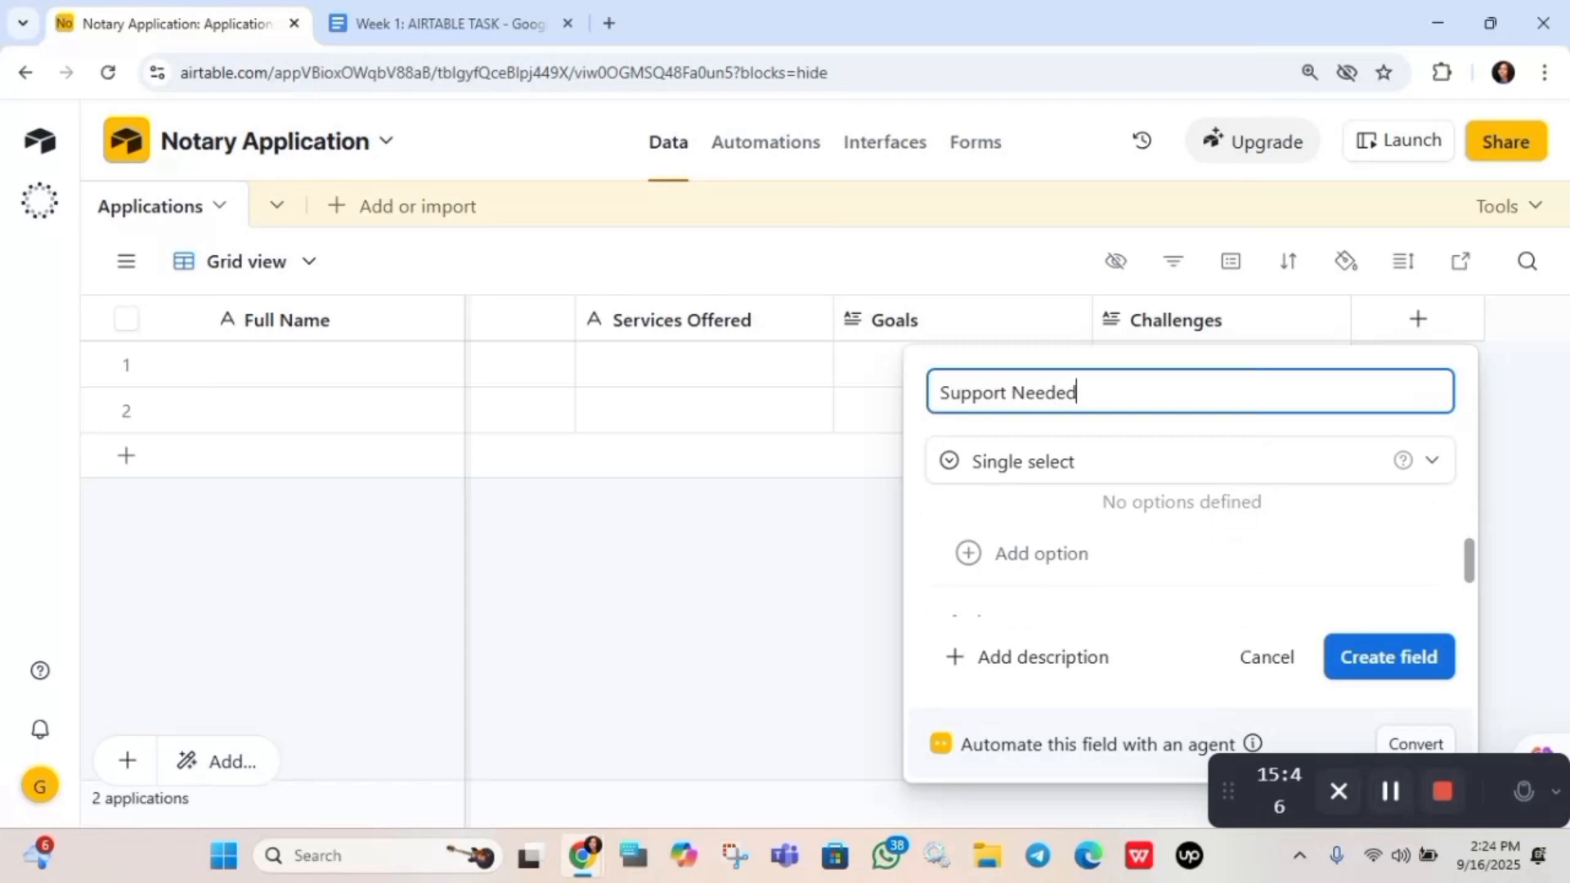
left_click(1050, 559)
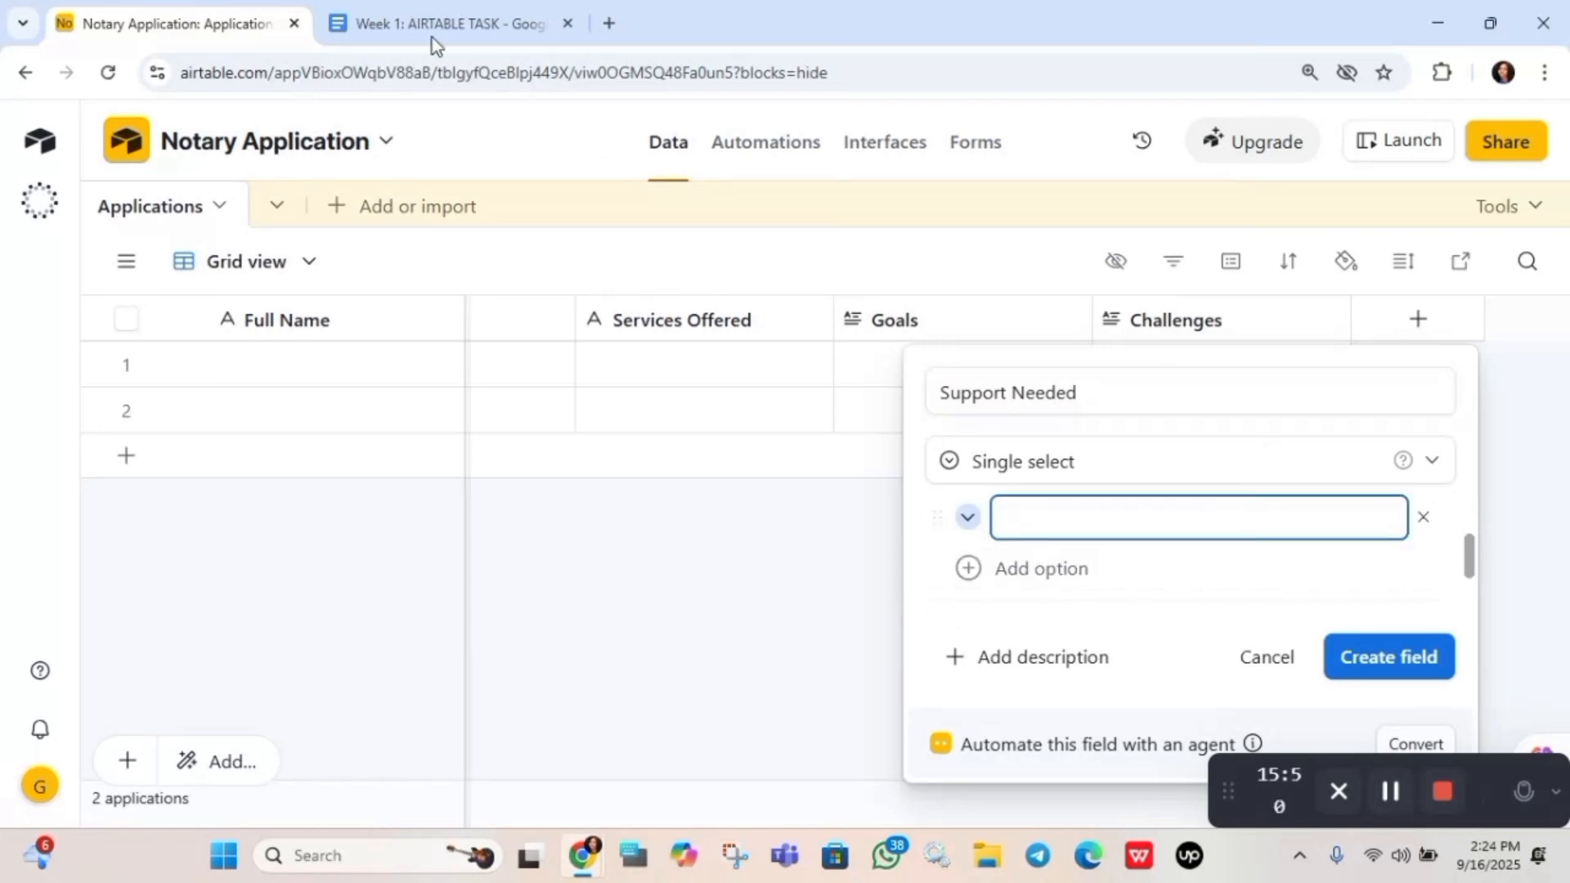
left_click(405, 7)
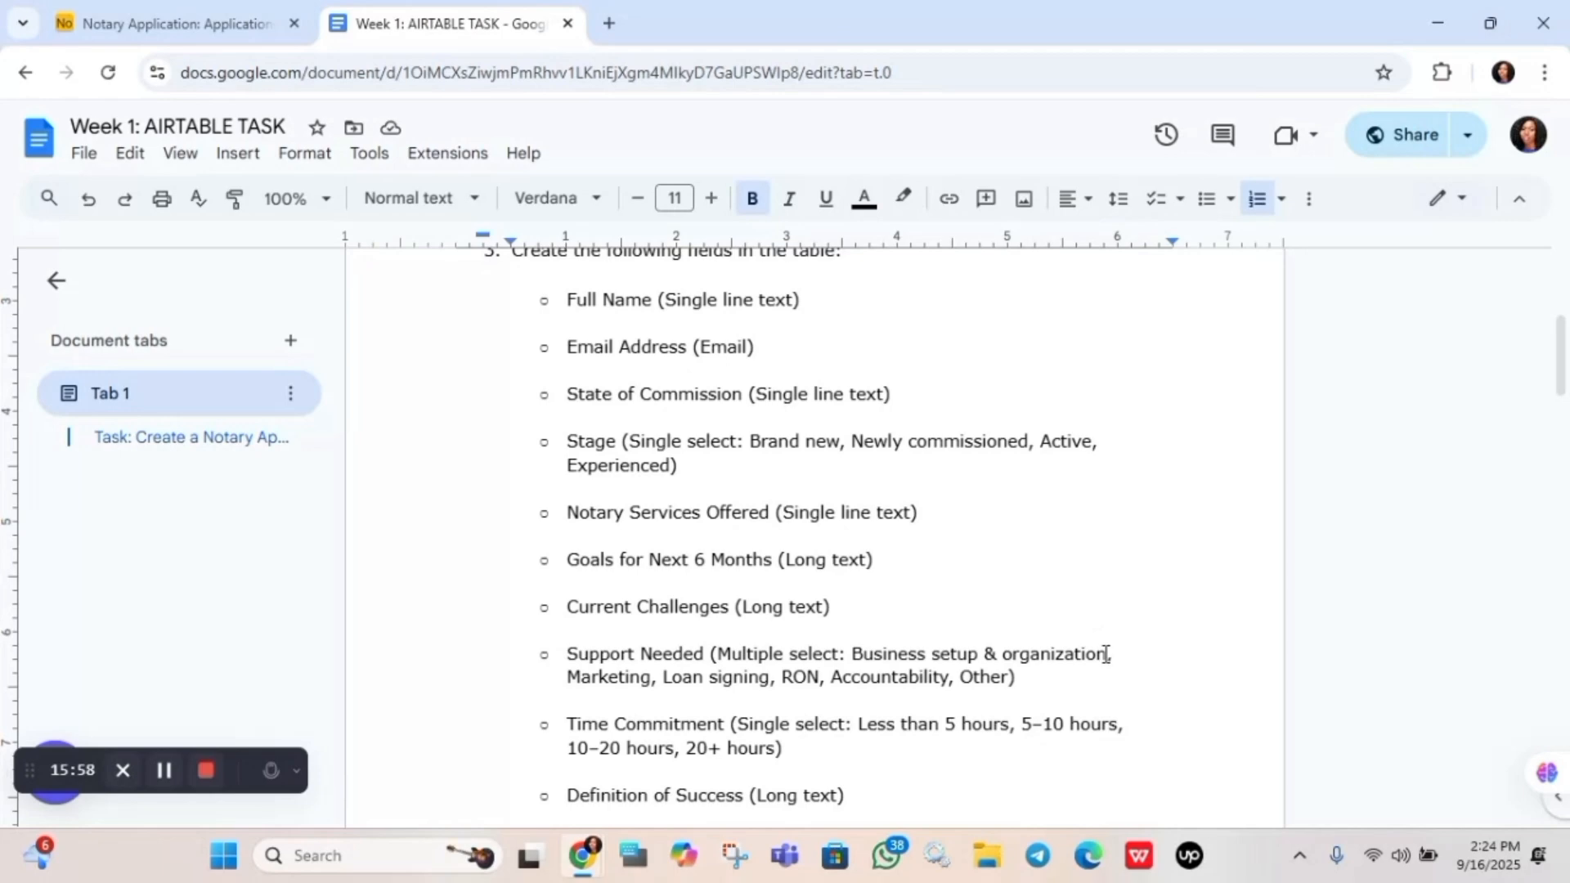
left_click_drag(1105, 654, 848, 655)
key("ctrl+c")
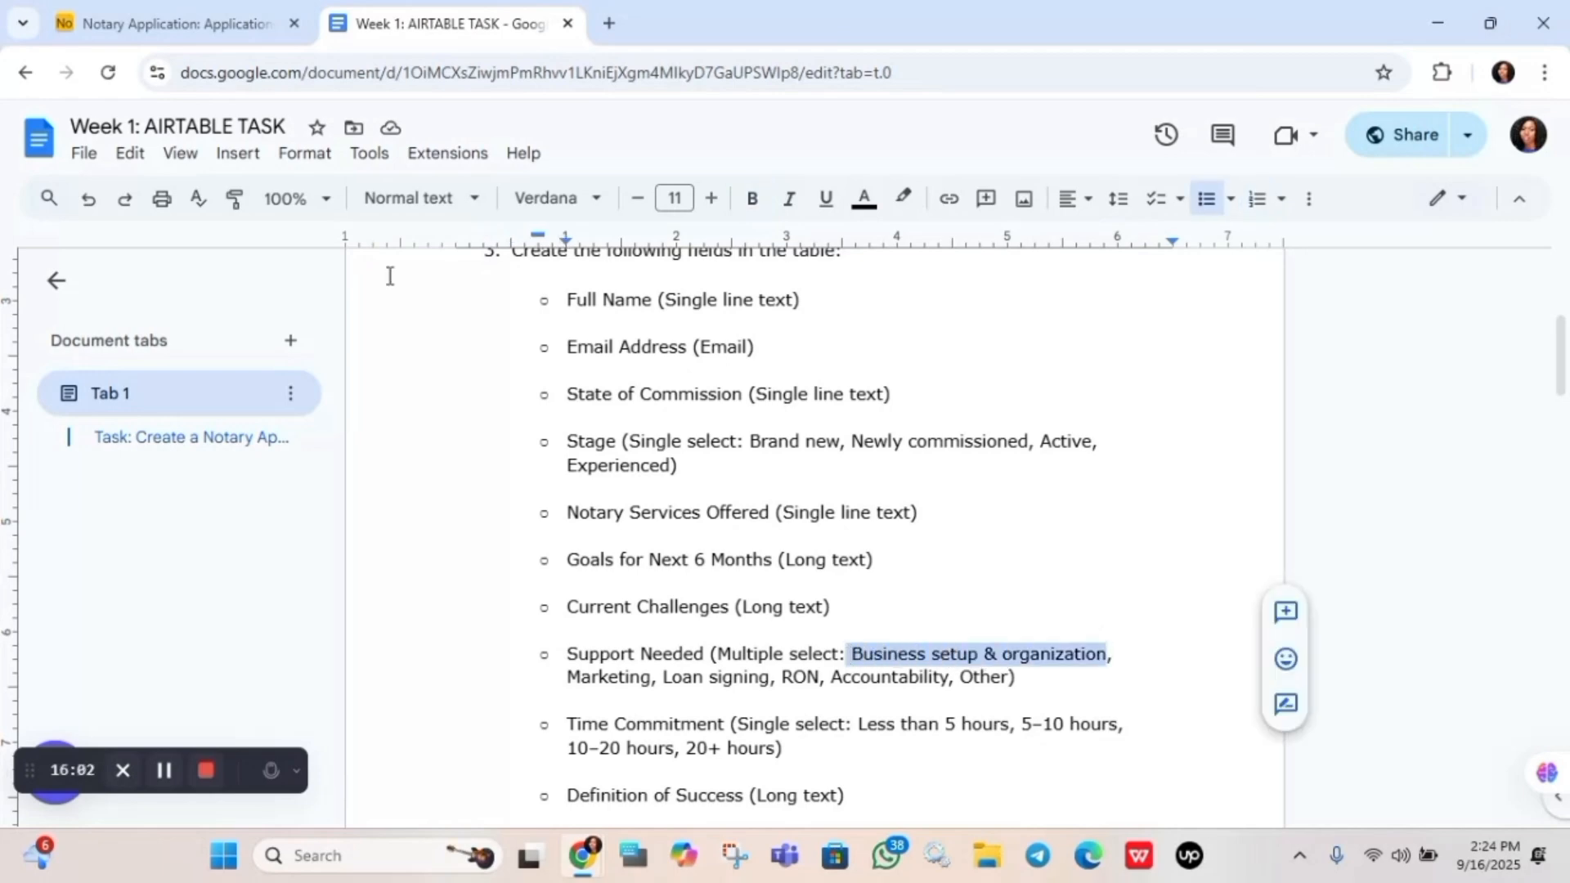
left_click(205, 4)
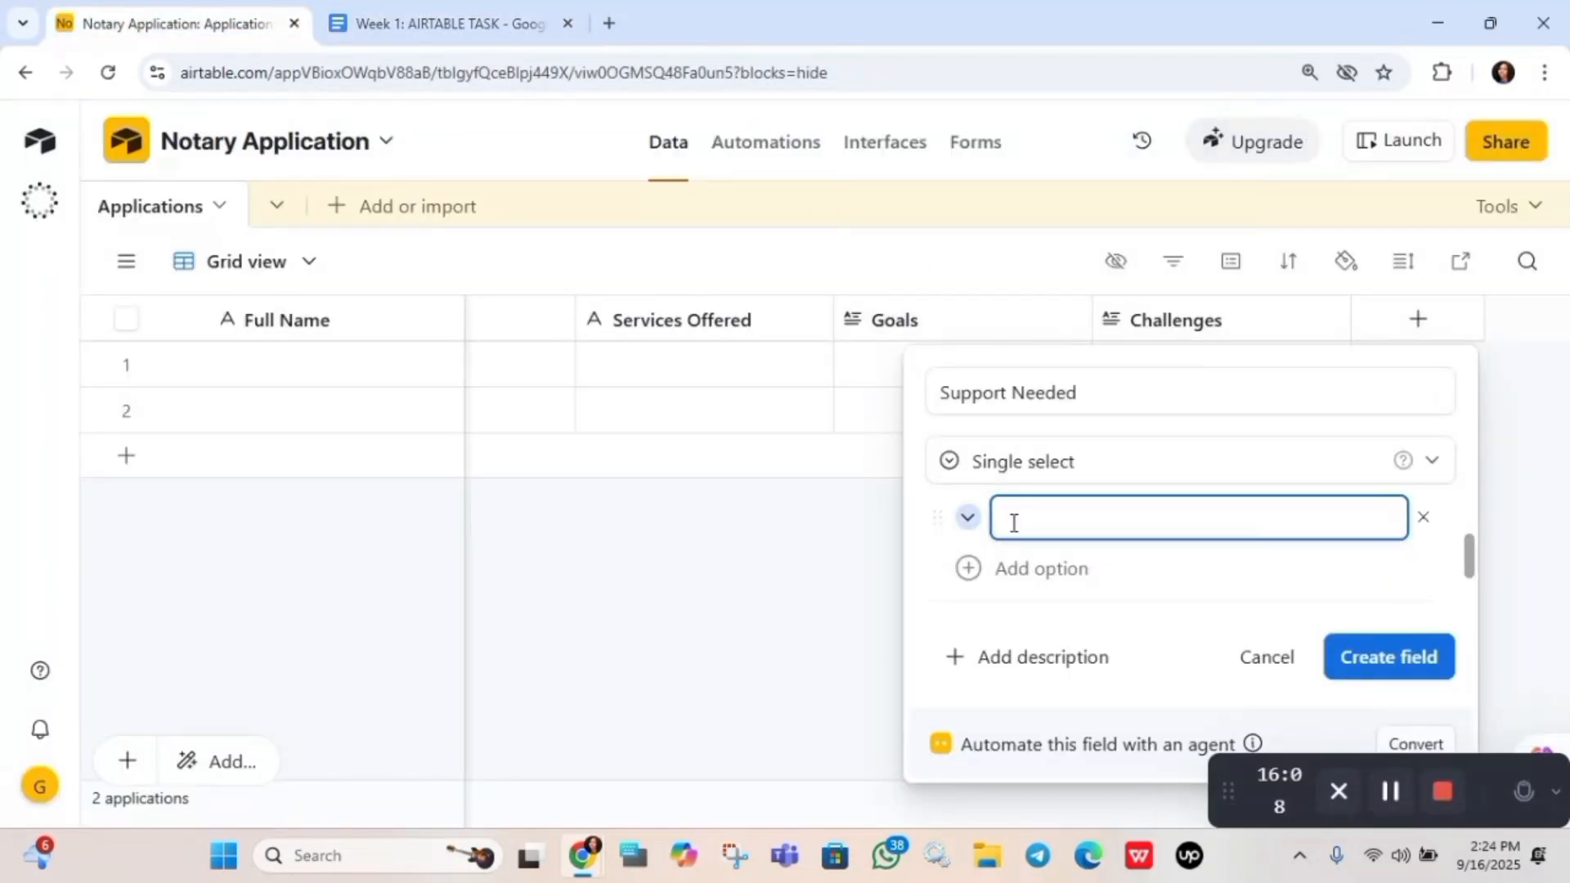
key("ctrl+v")
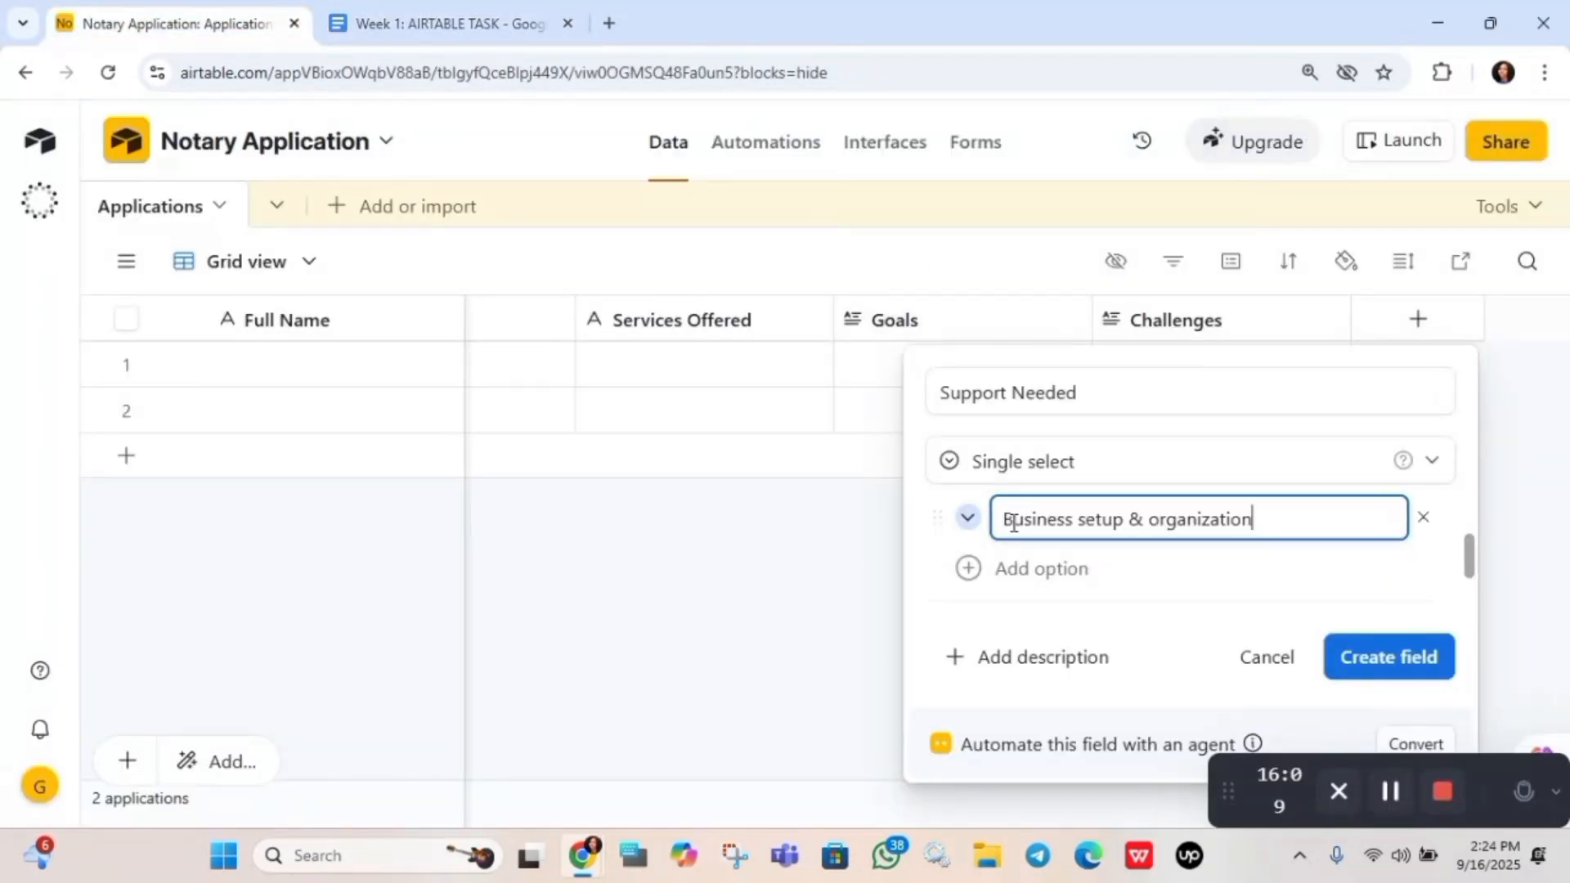
Add a second Support Needed option in Airtable, "Marketing", copied from the Google Docs task document
left_click(1057, 597)
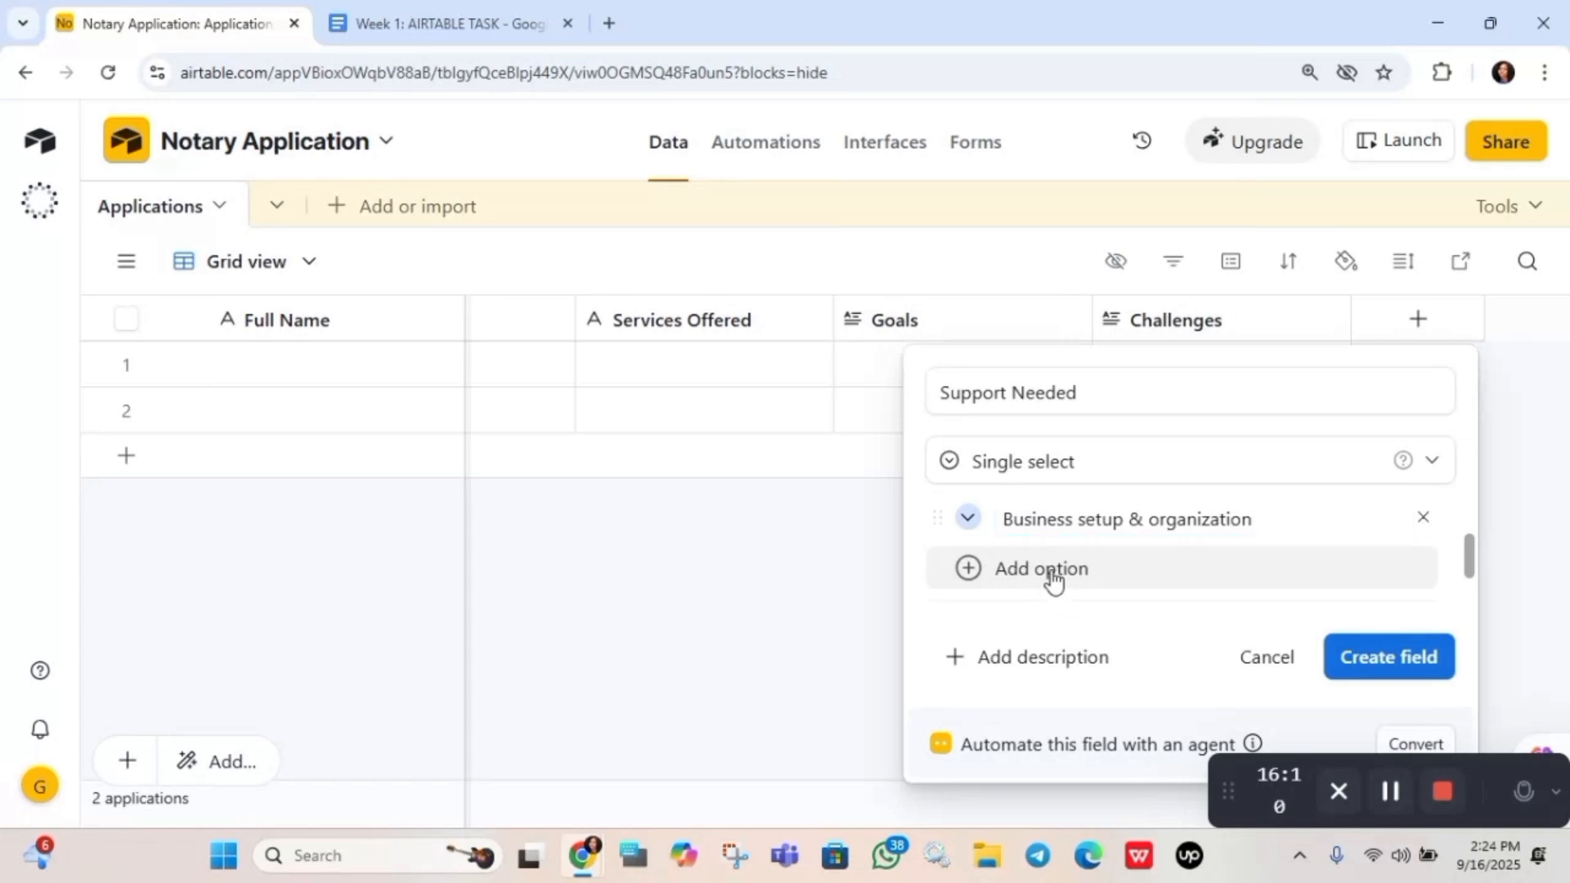
left_click(446, 9)
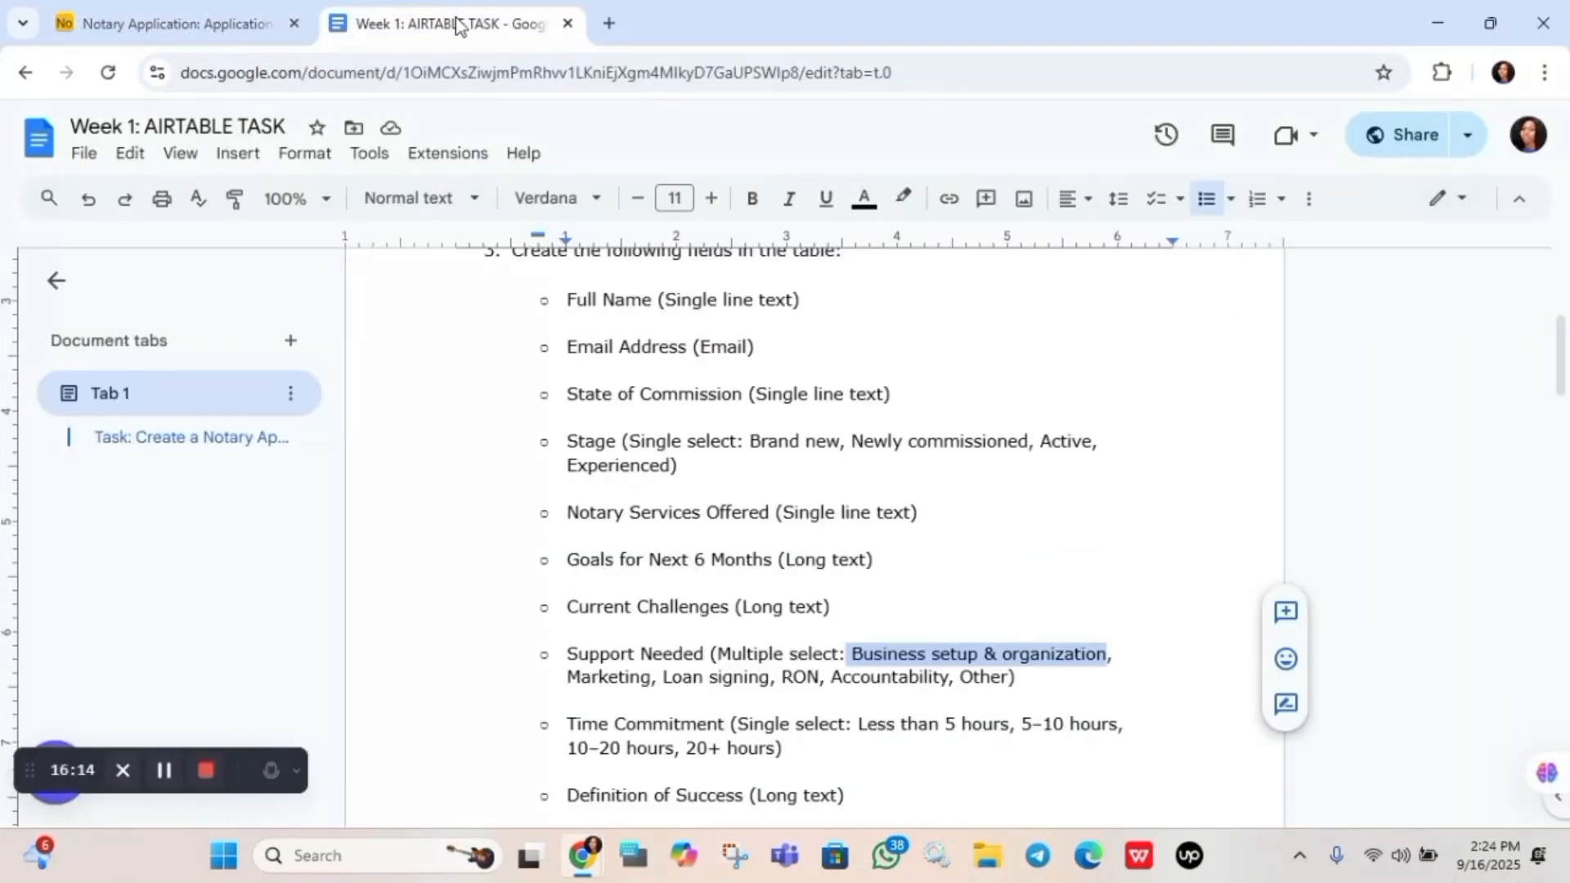
left_click(651, 677)
left_click_drag(651, 677, 574, 678)
key("ctrl+c")
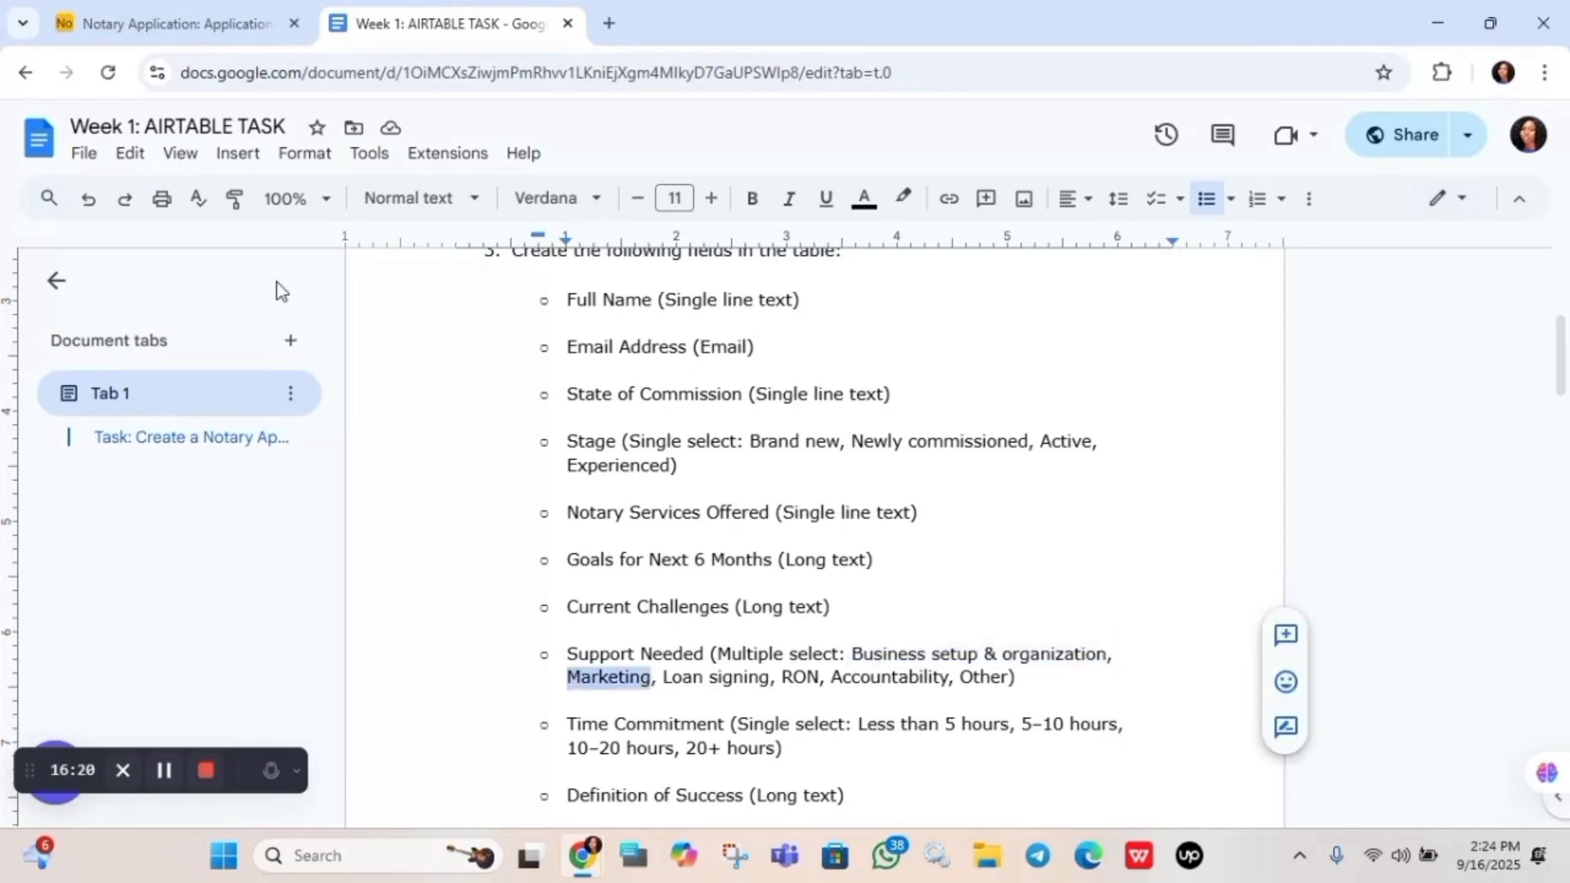
left_click(182, 23)
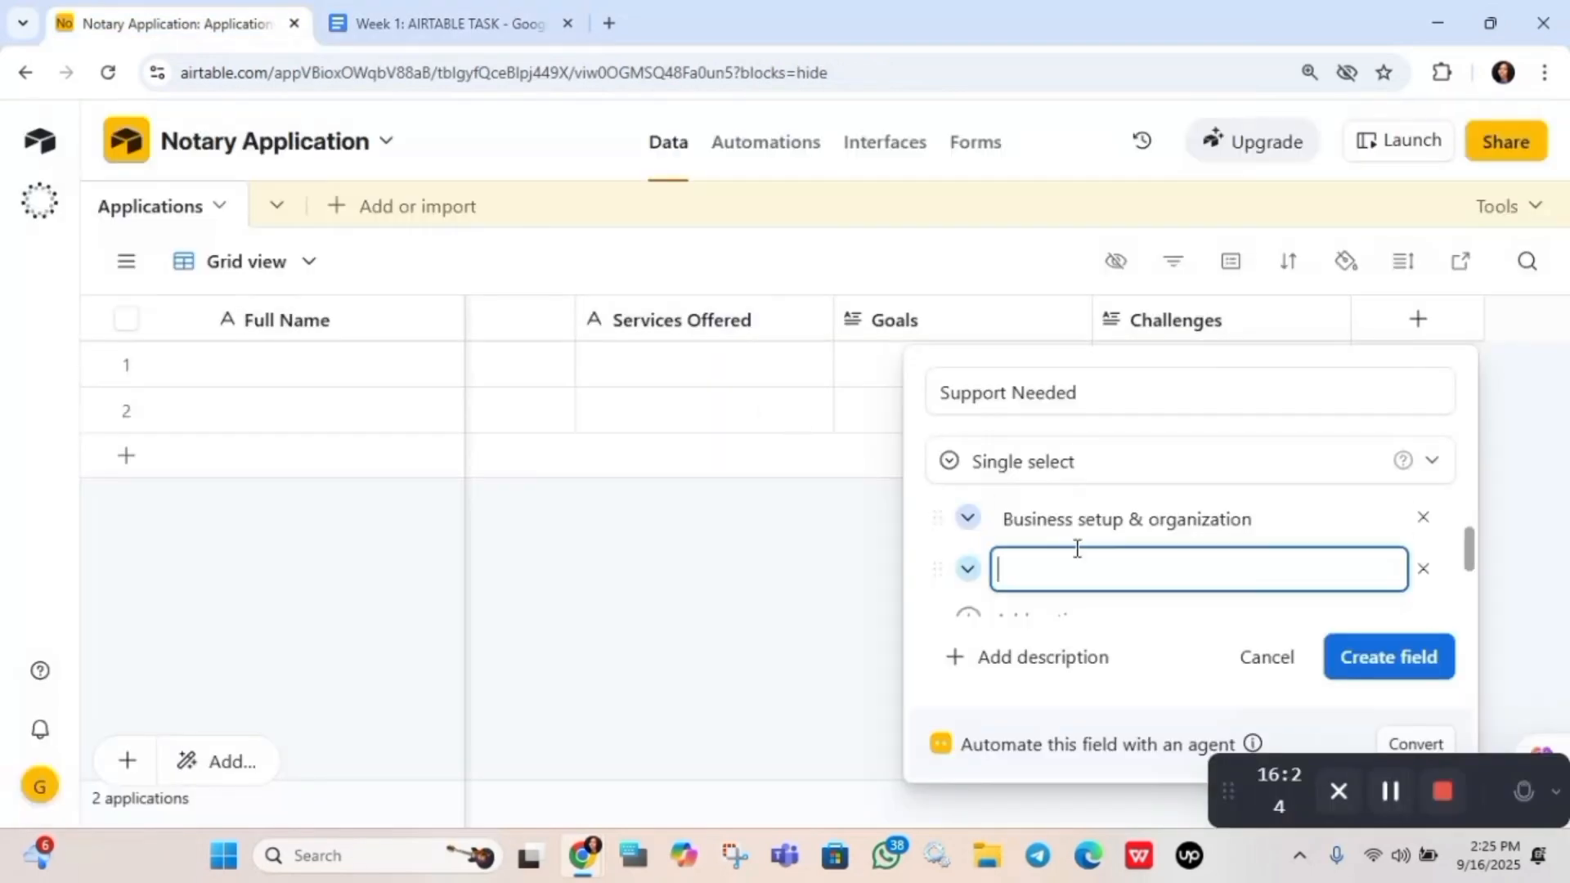
key("ctrl+v")
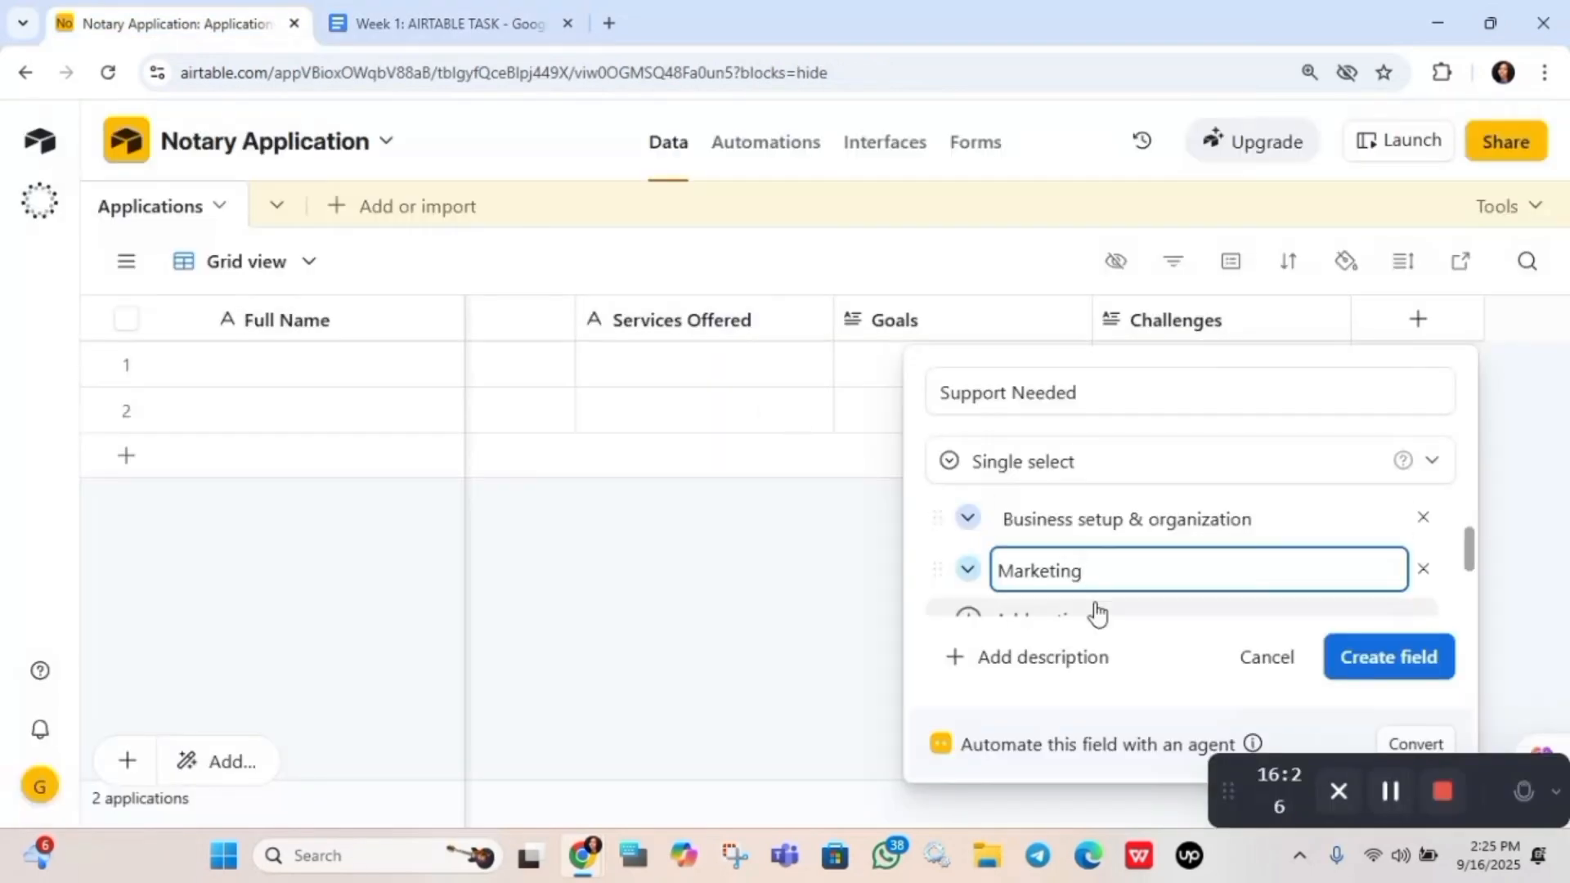
Add a third Support Needed option in Airtable, "Loan signing", copied from the Google Docs task document
scroll(1096, 613, "down", 1)
key("Return")
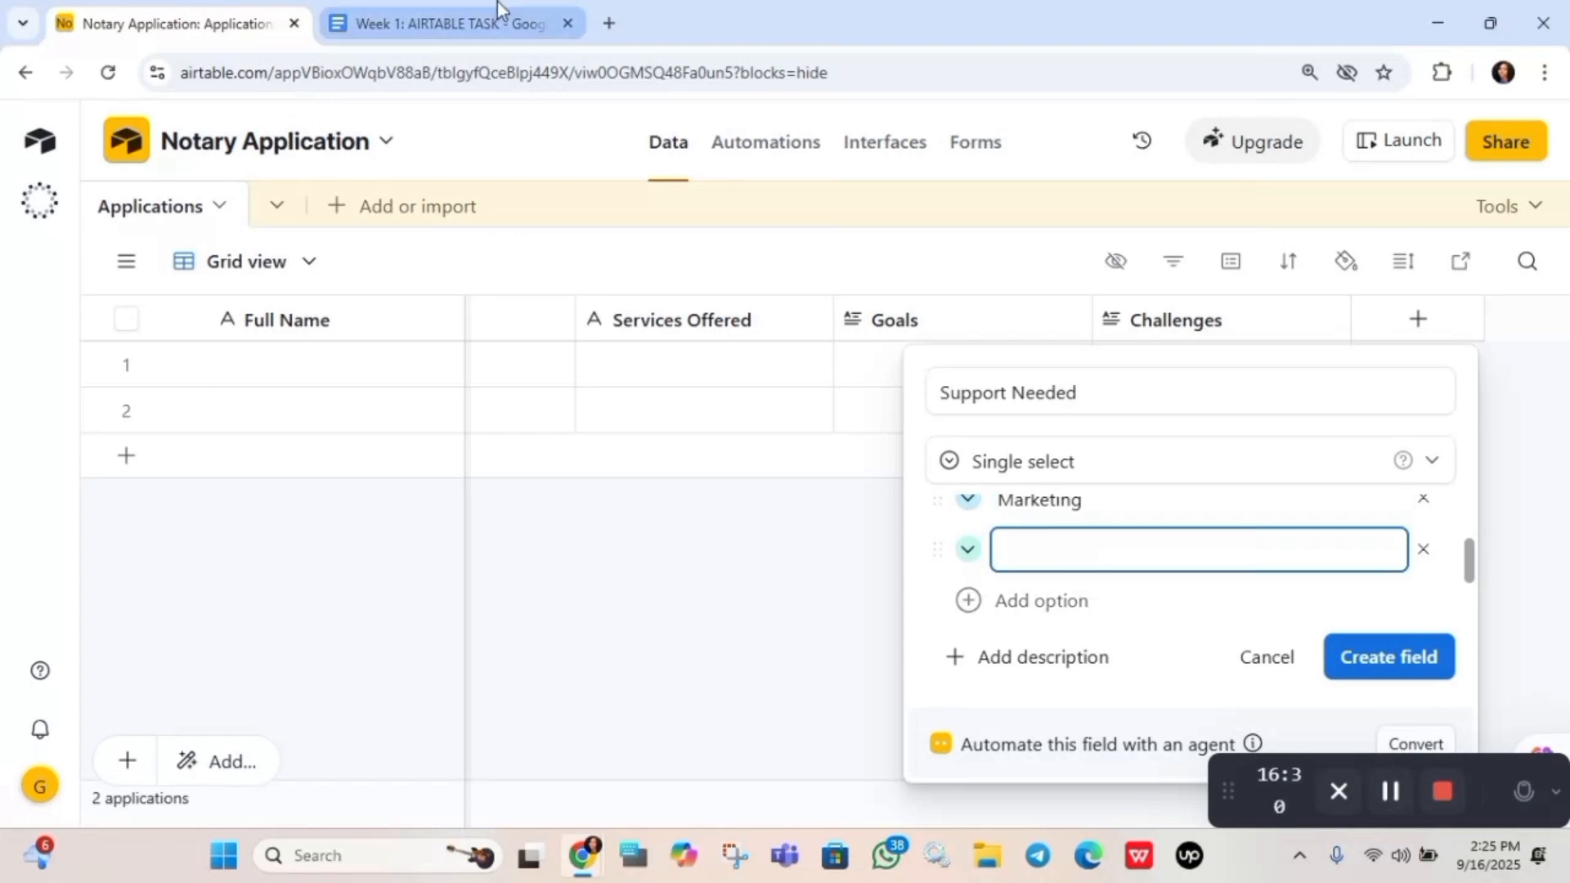
left_click(476, 6)
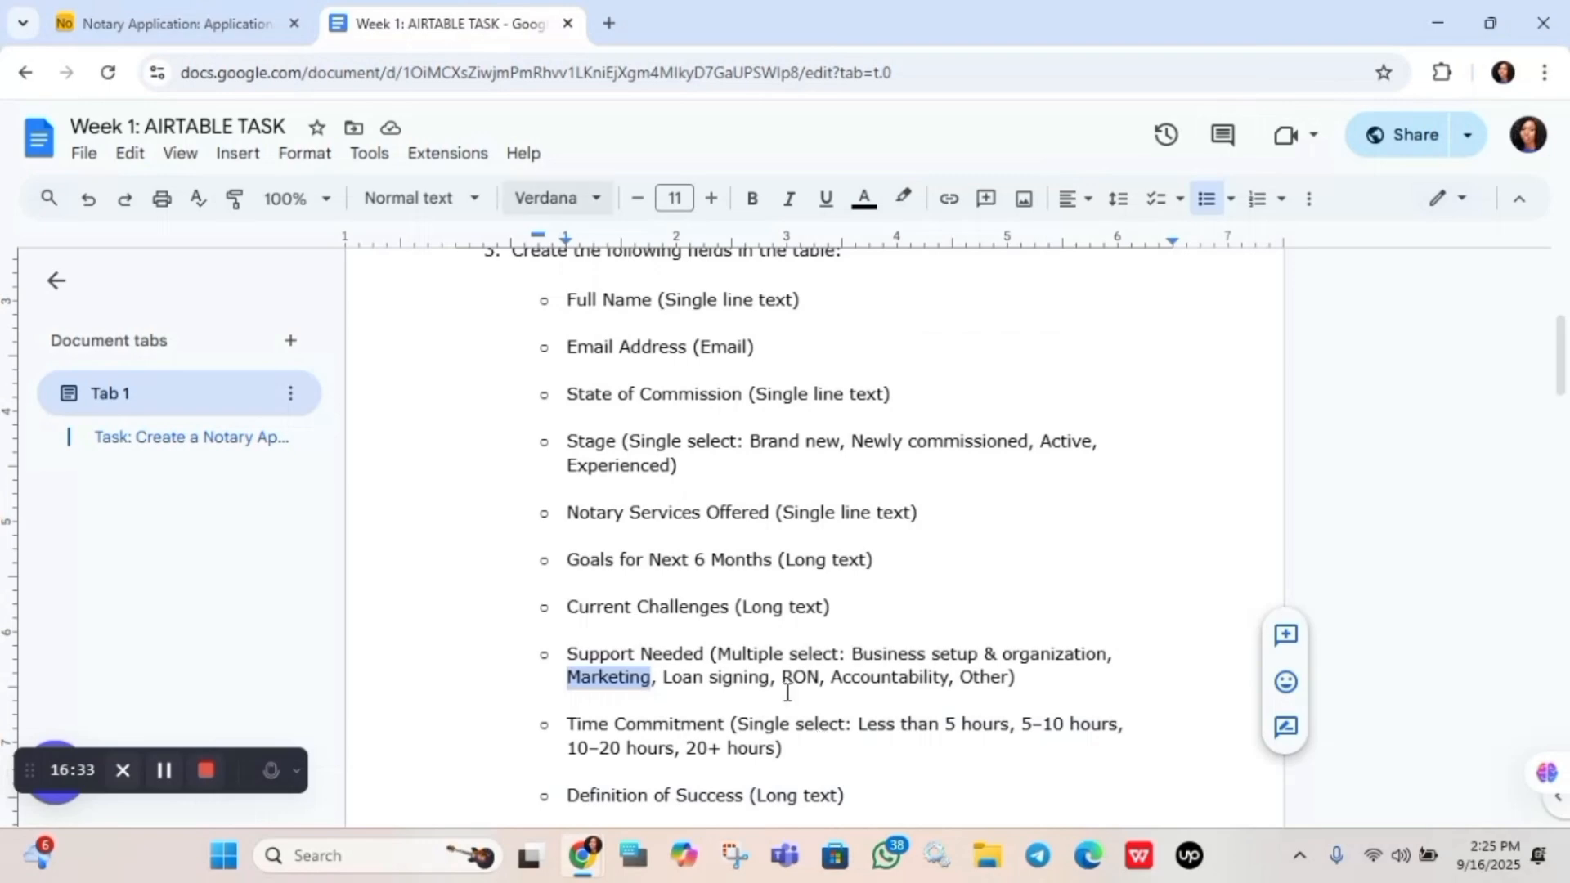
left_click_drag(770, 676, 662, 670)
key("ctrl+c")
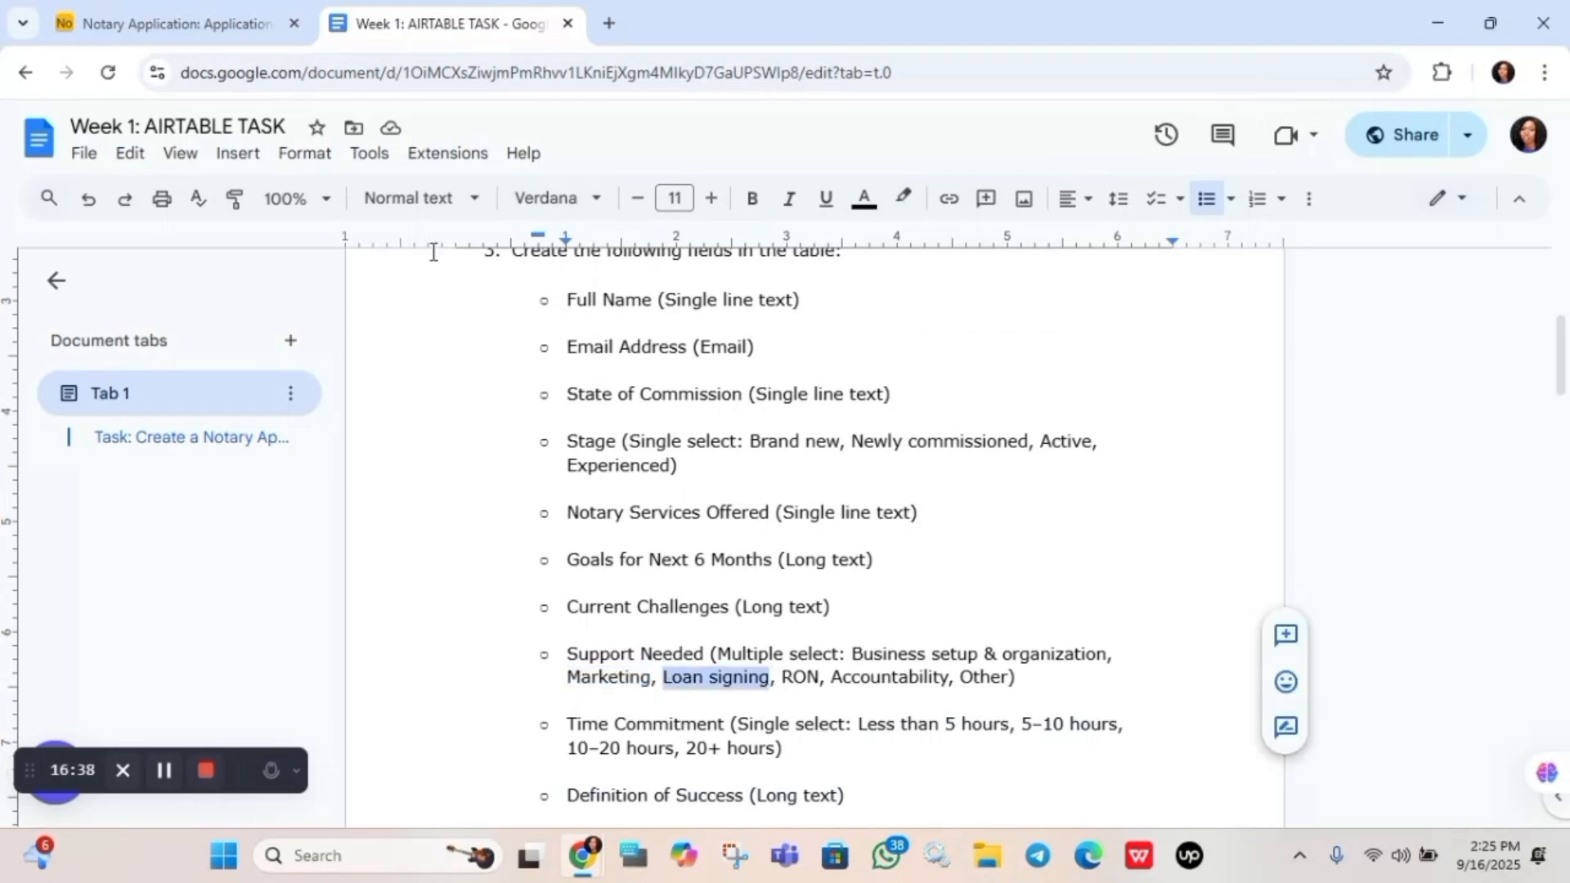
left_click(167, 9)
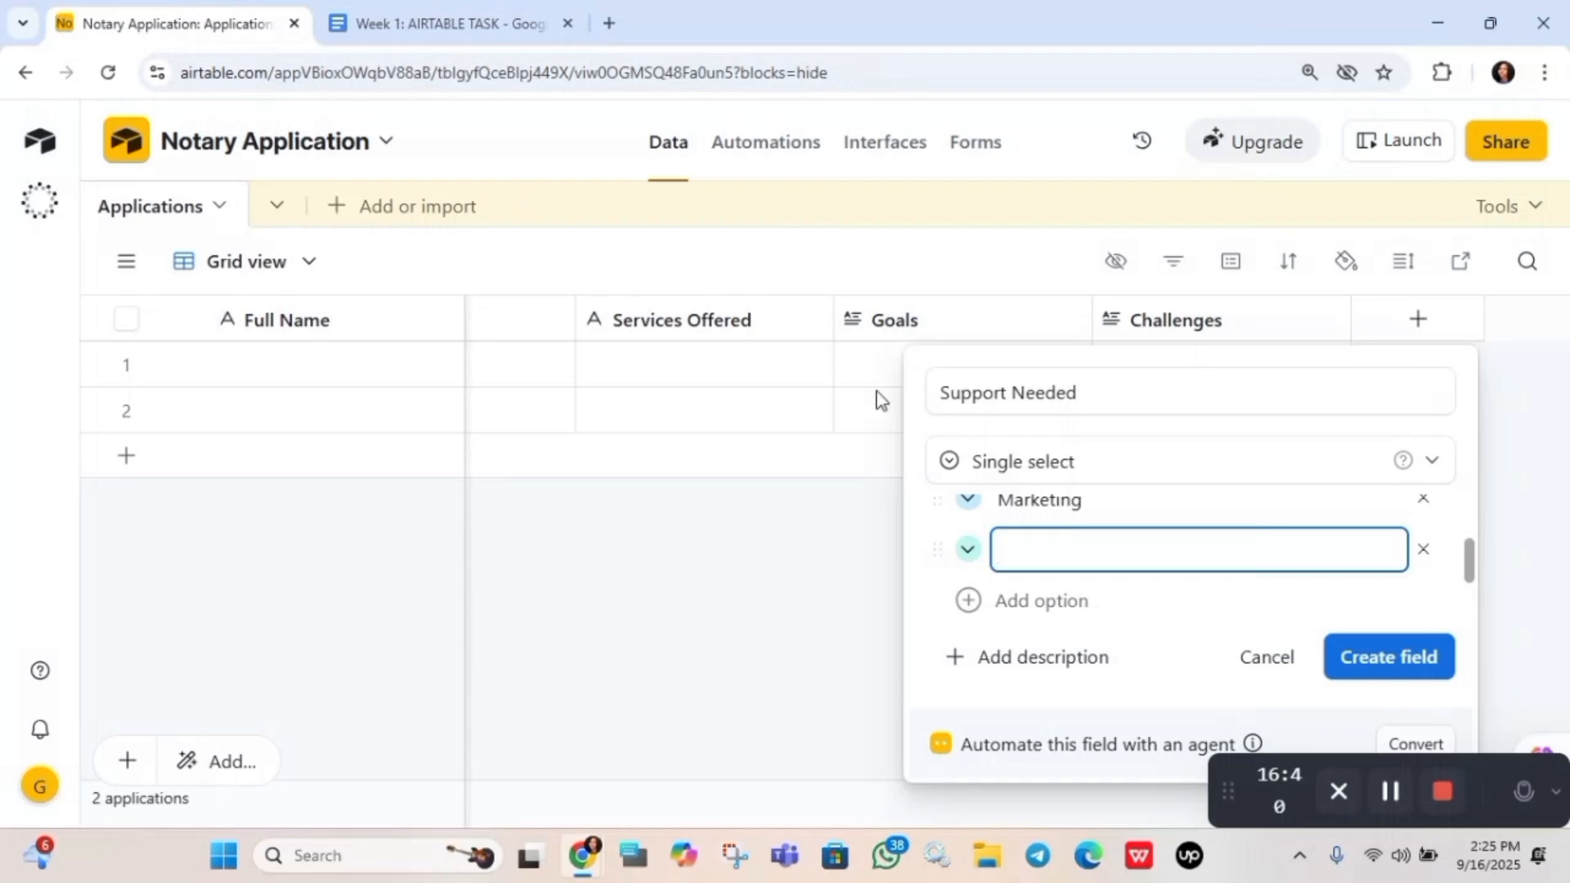
key("ctrl+v")
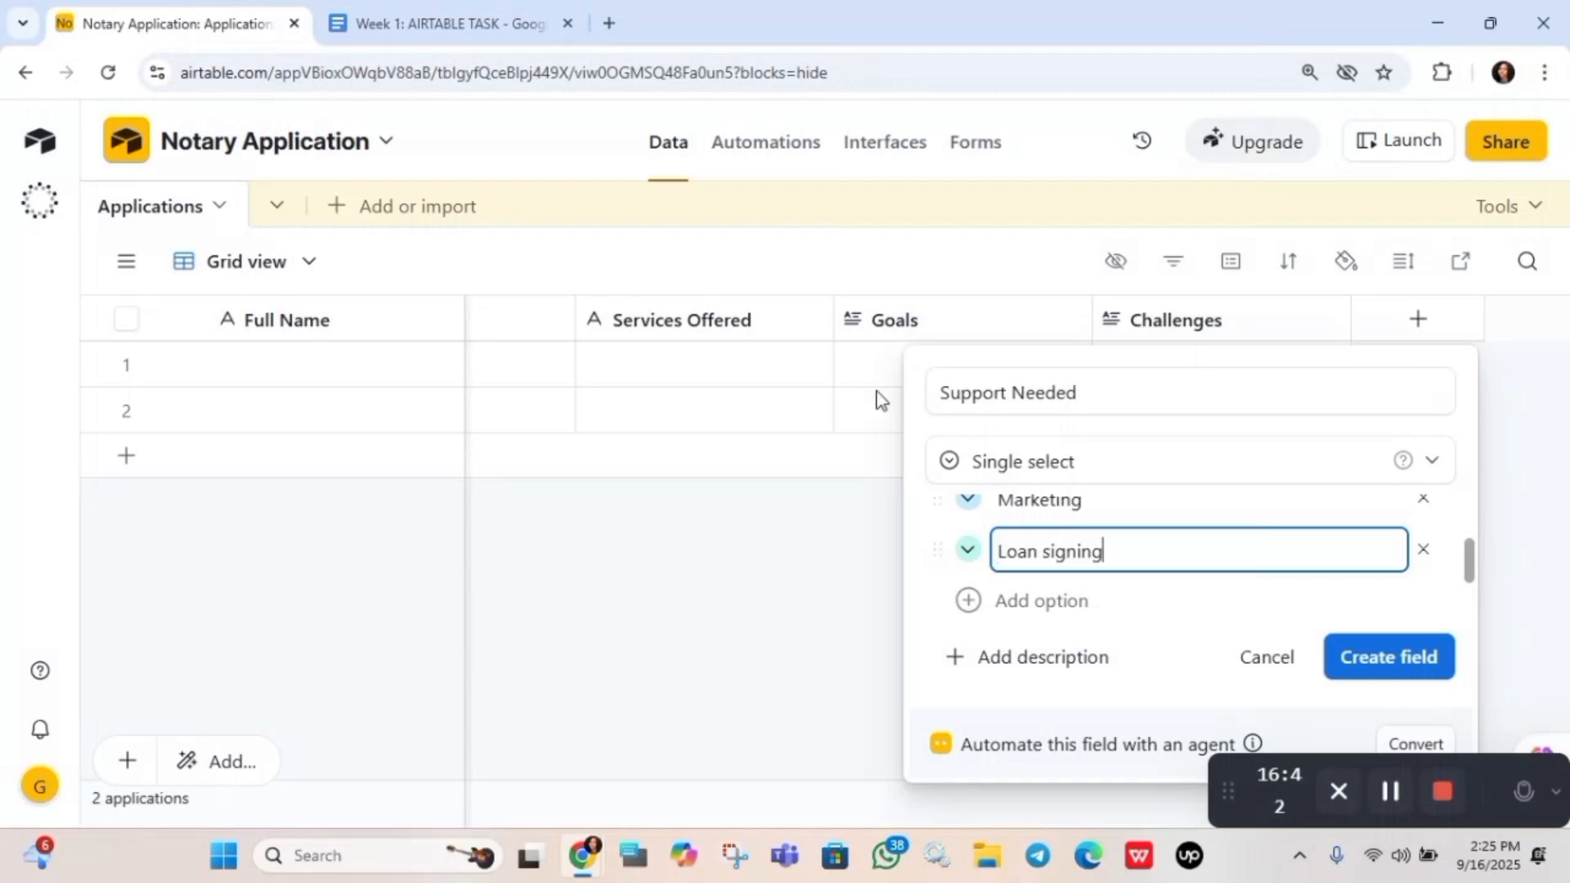
Add a fourth Support Needed option in Airtable, "RON", copied from the Google Docs task document
left_click(1078, 605)
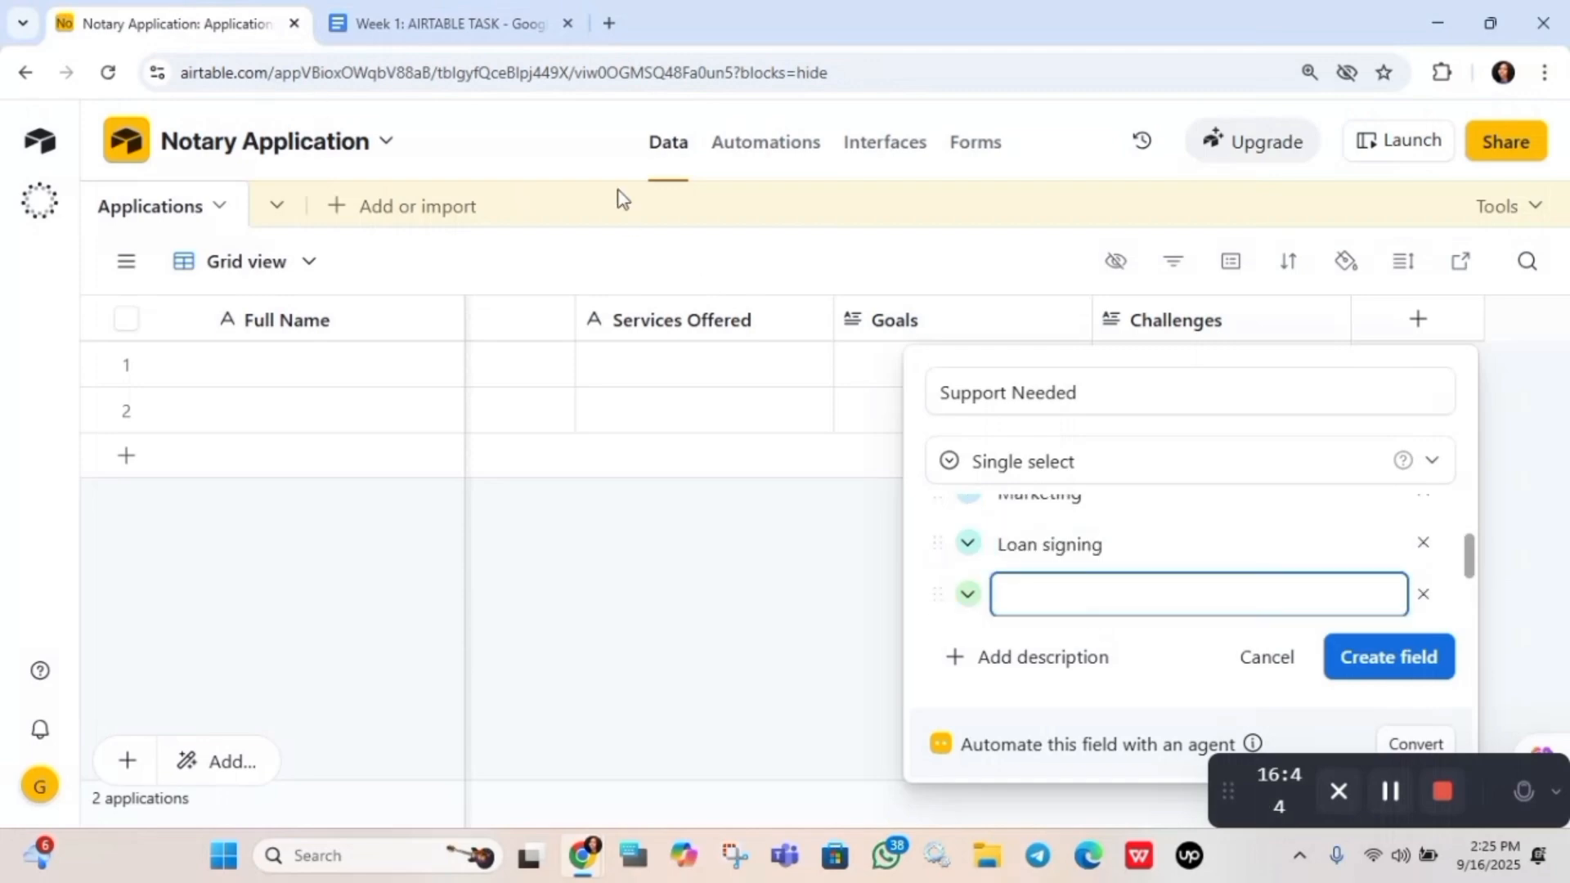
left_click(487, 11)
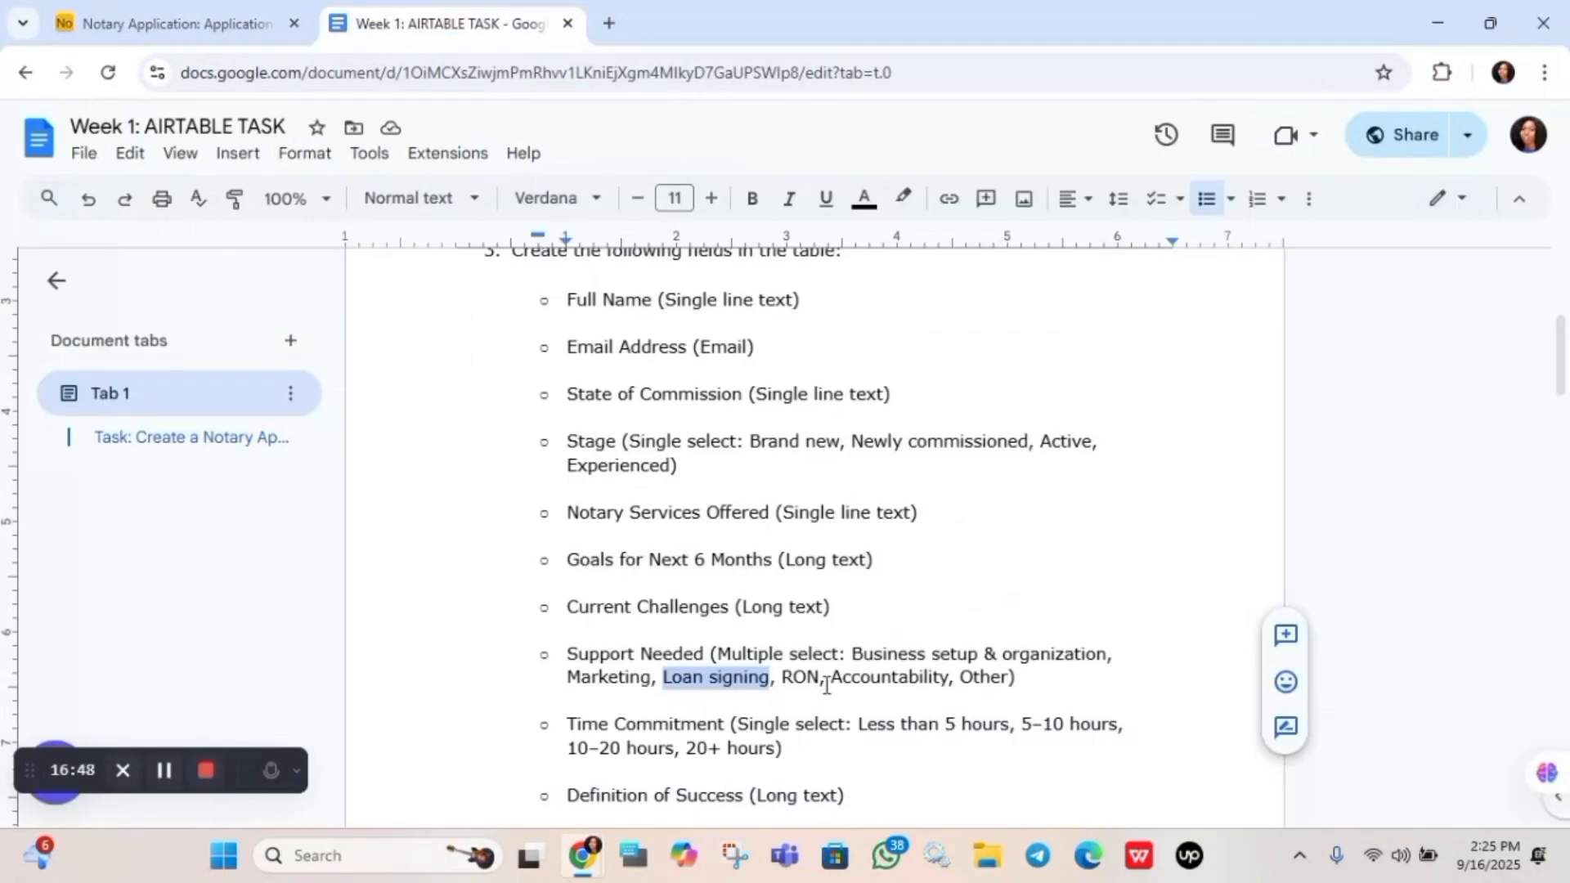
left_click_drag(819, 677, 784, 676)
key("ctrl+c")
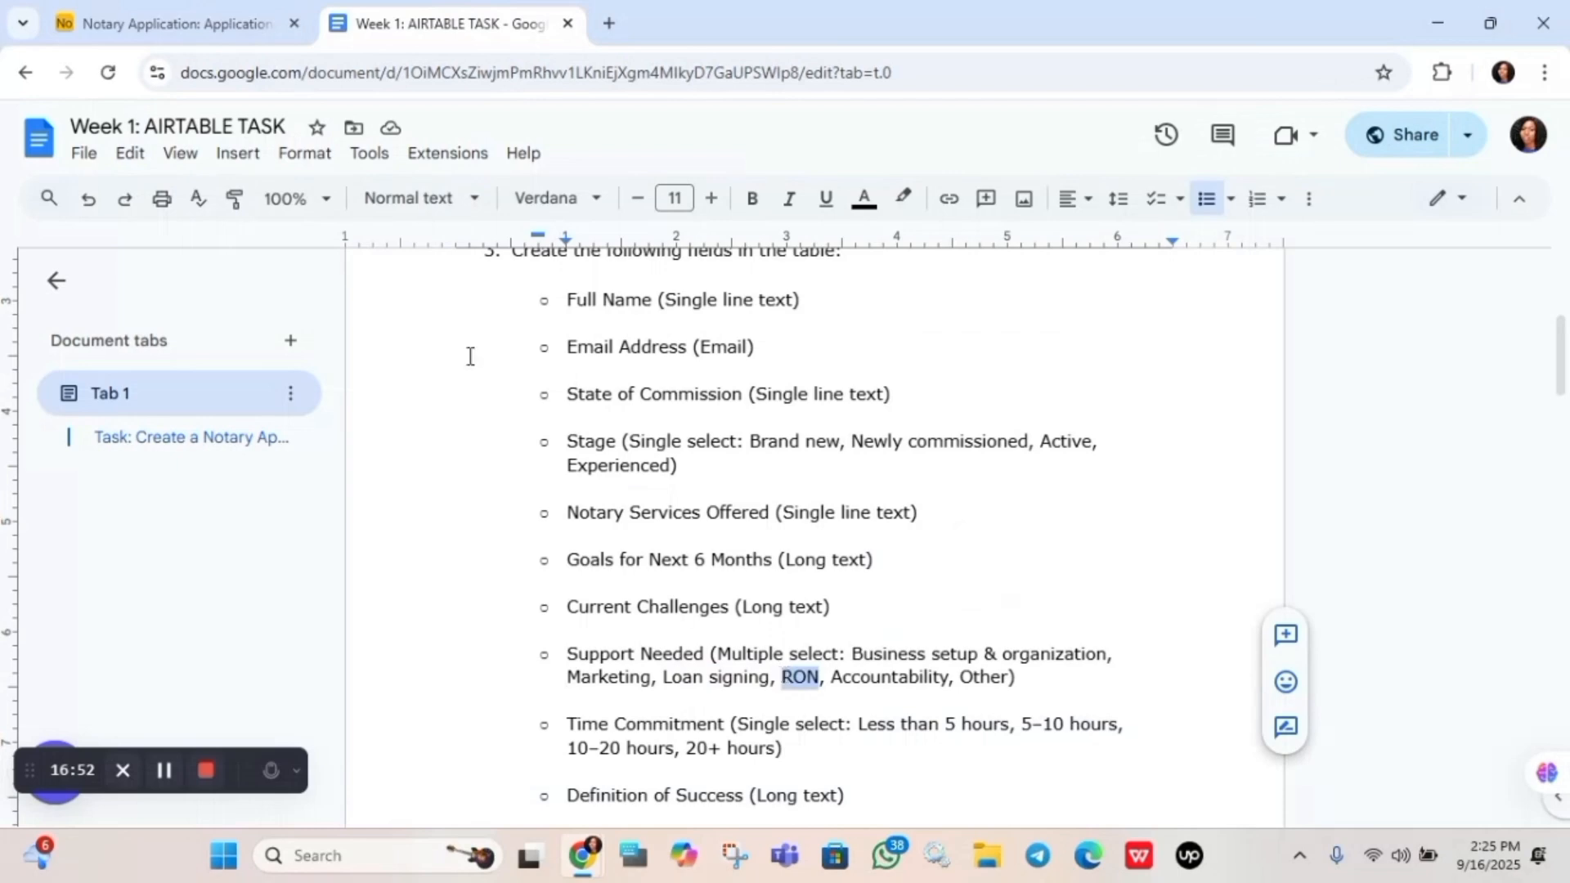
left_click(163, 10)
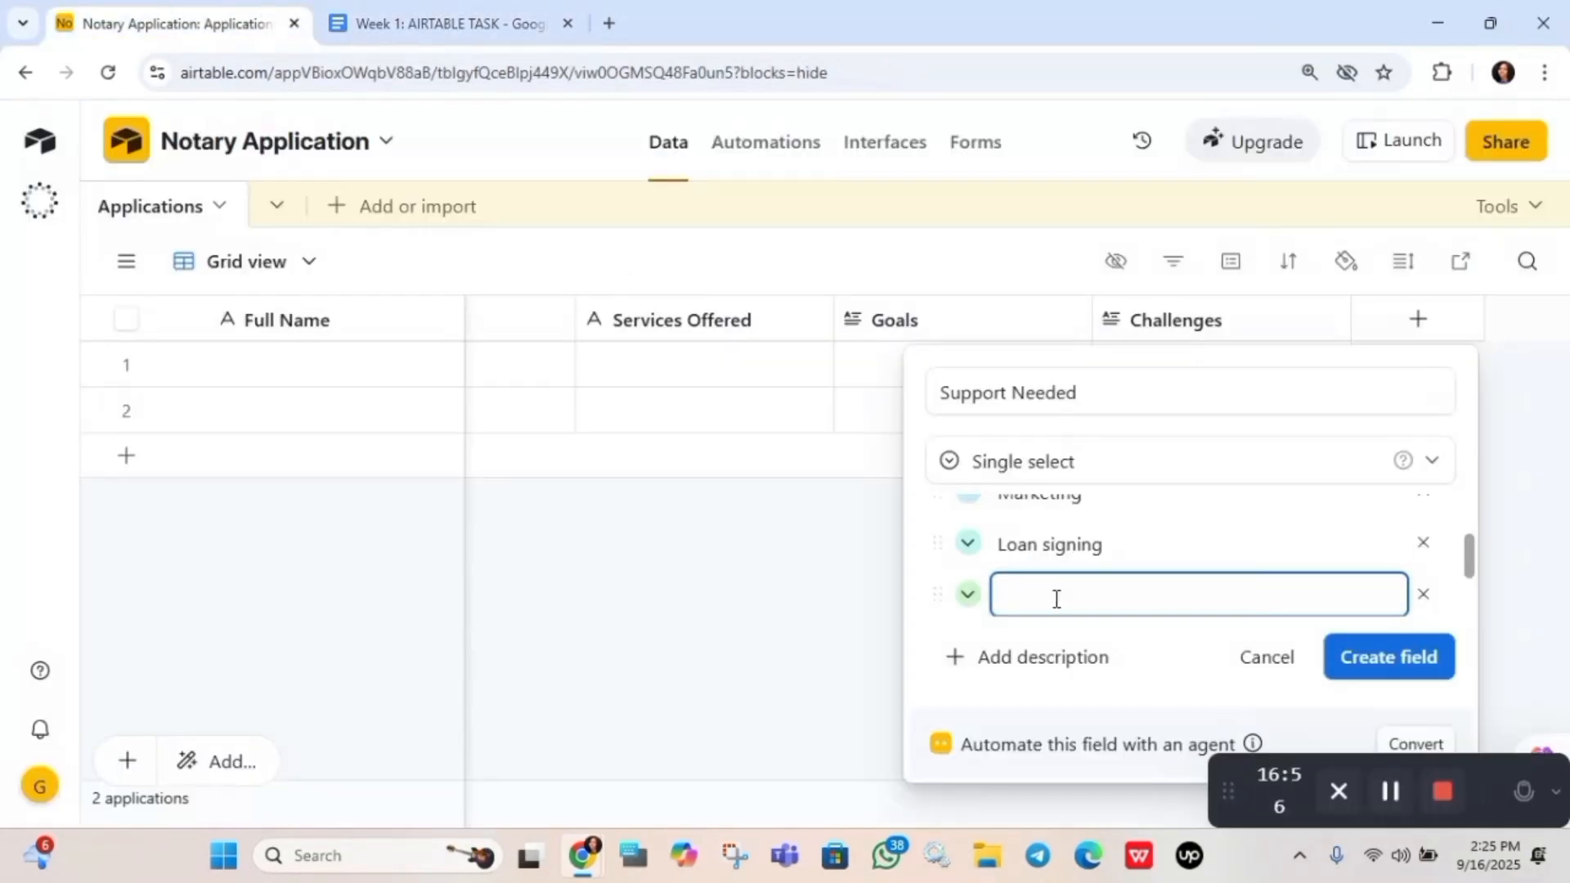
key("ctrl+v")
Add a fifth Support Needed option in Airtable, "Accountability", copied from the Google Docs task document
scroll(1107, 603, "down", 1)
key("Return")
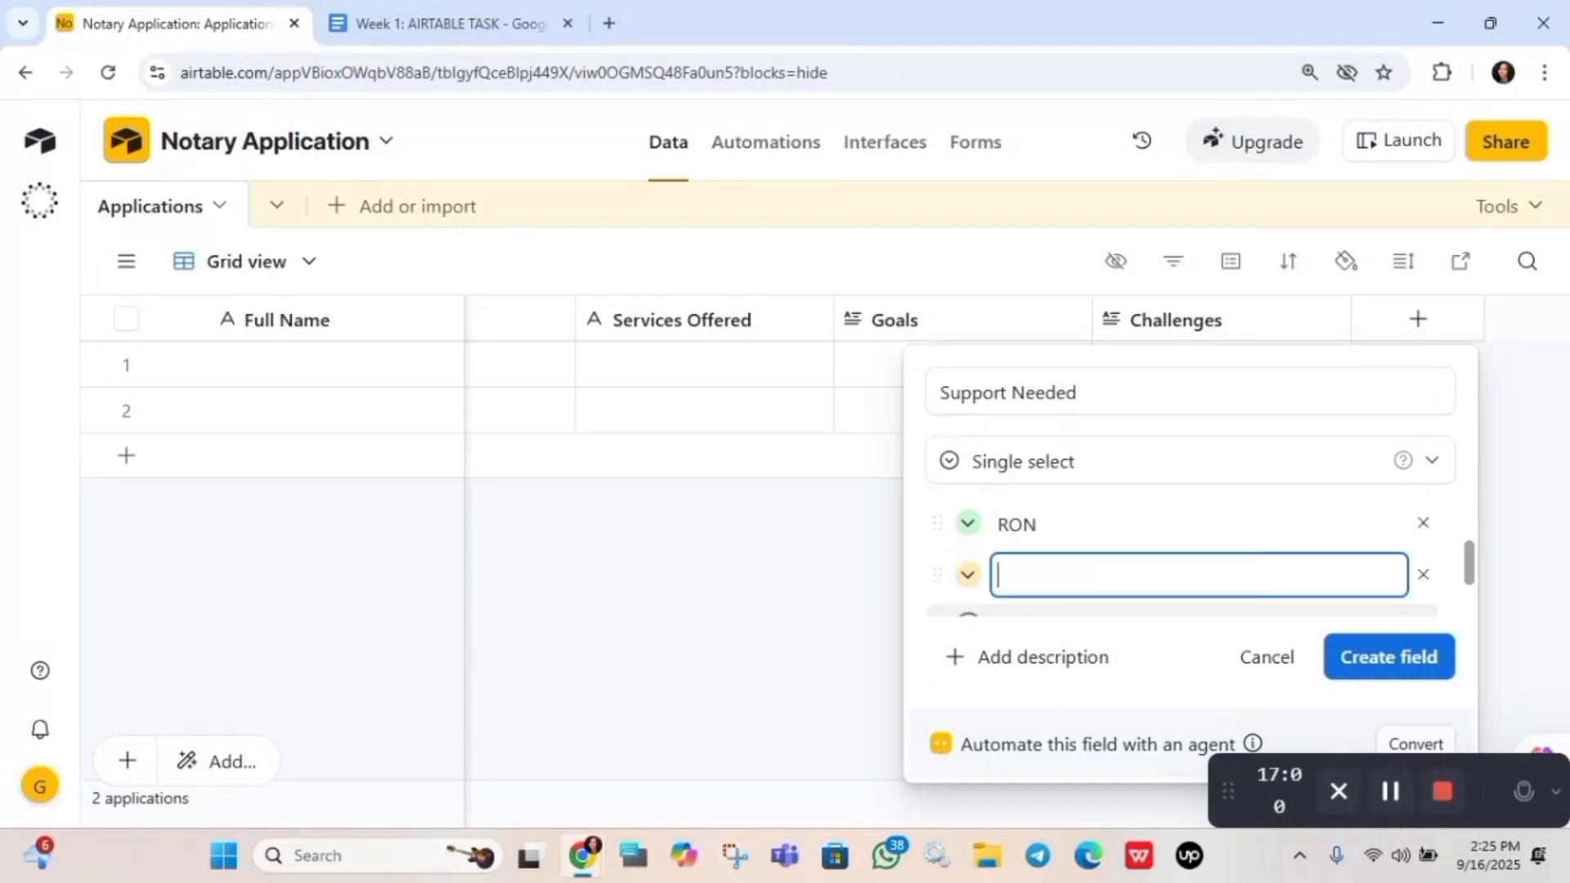
left_click(415, 10)
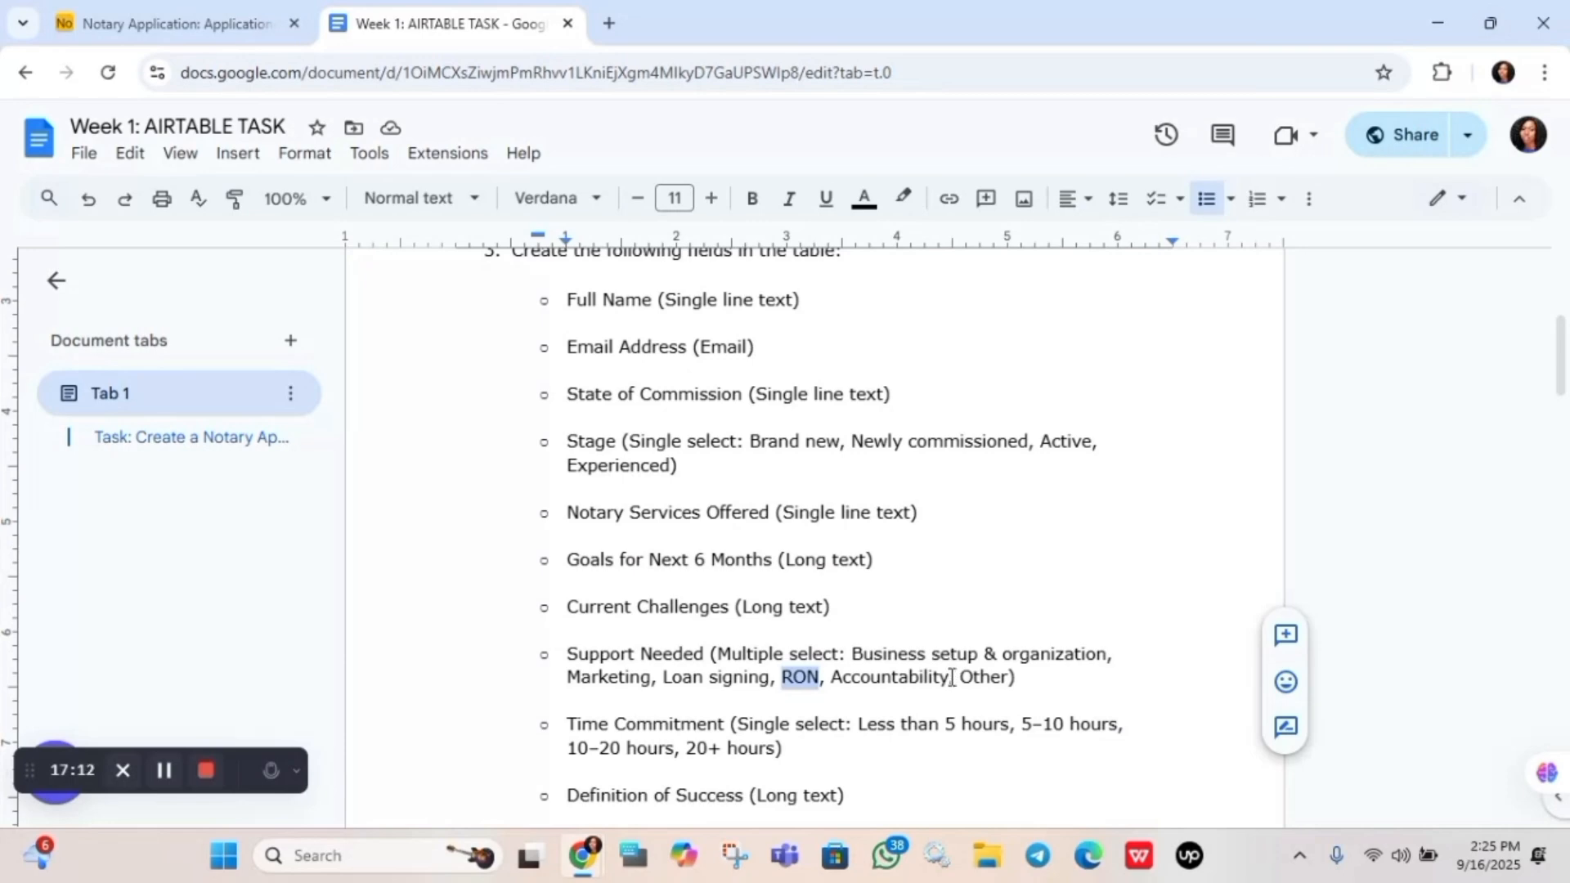
left_click_drag(950, 675, 833, 675)
key("ctrl+c")
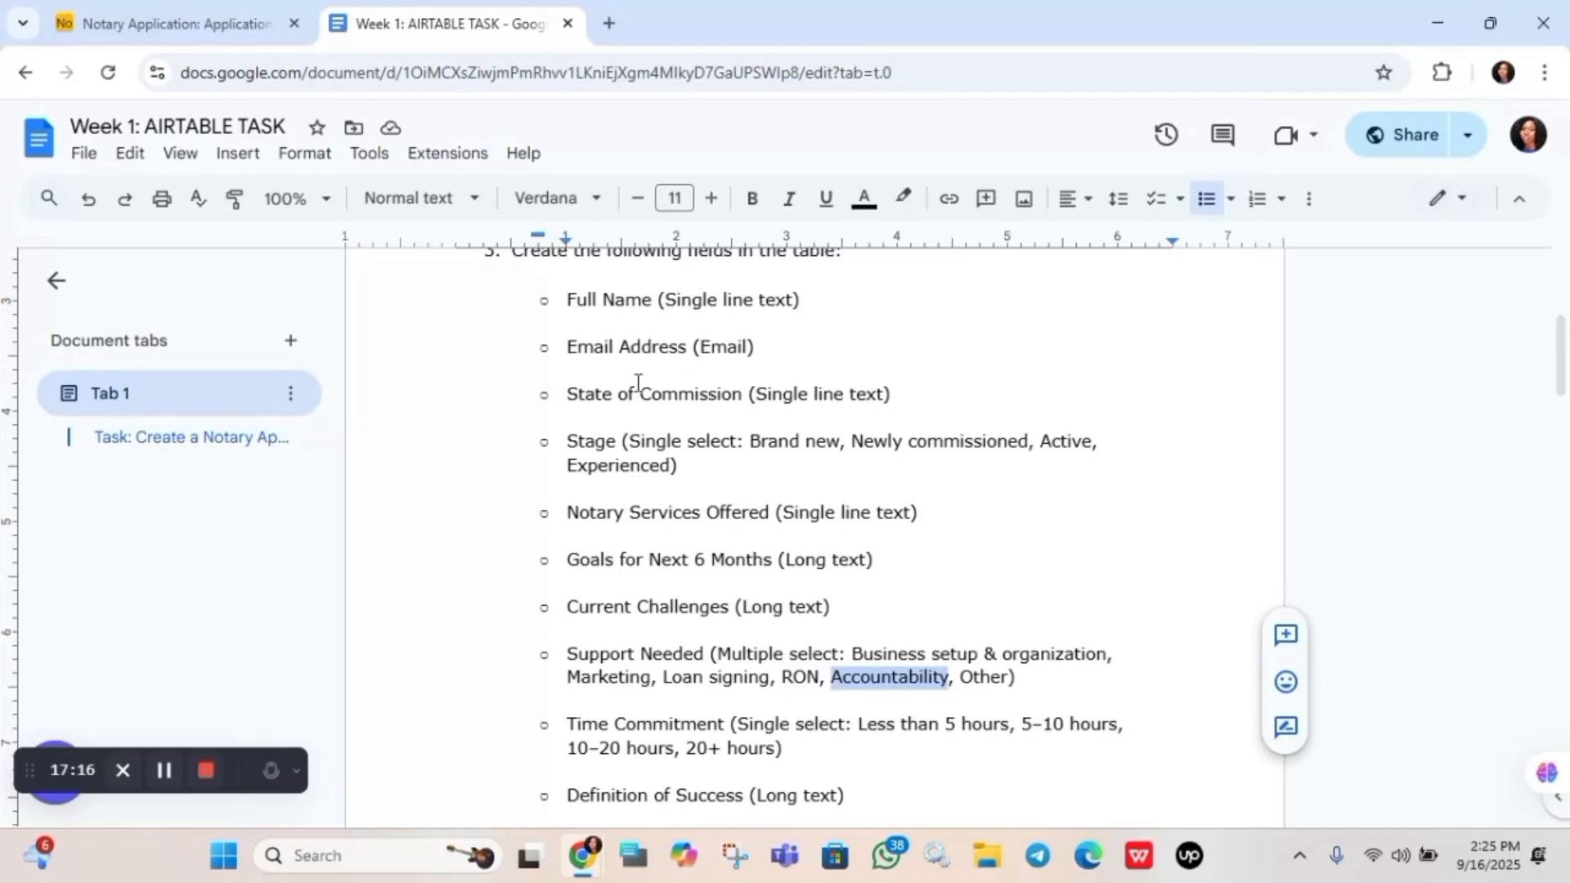
left_click(149, 9)
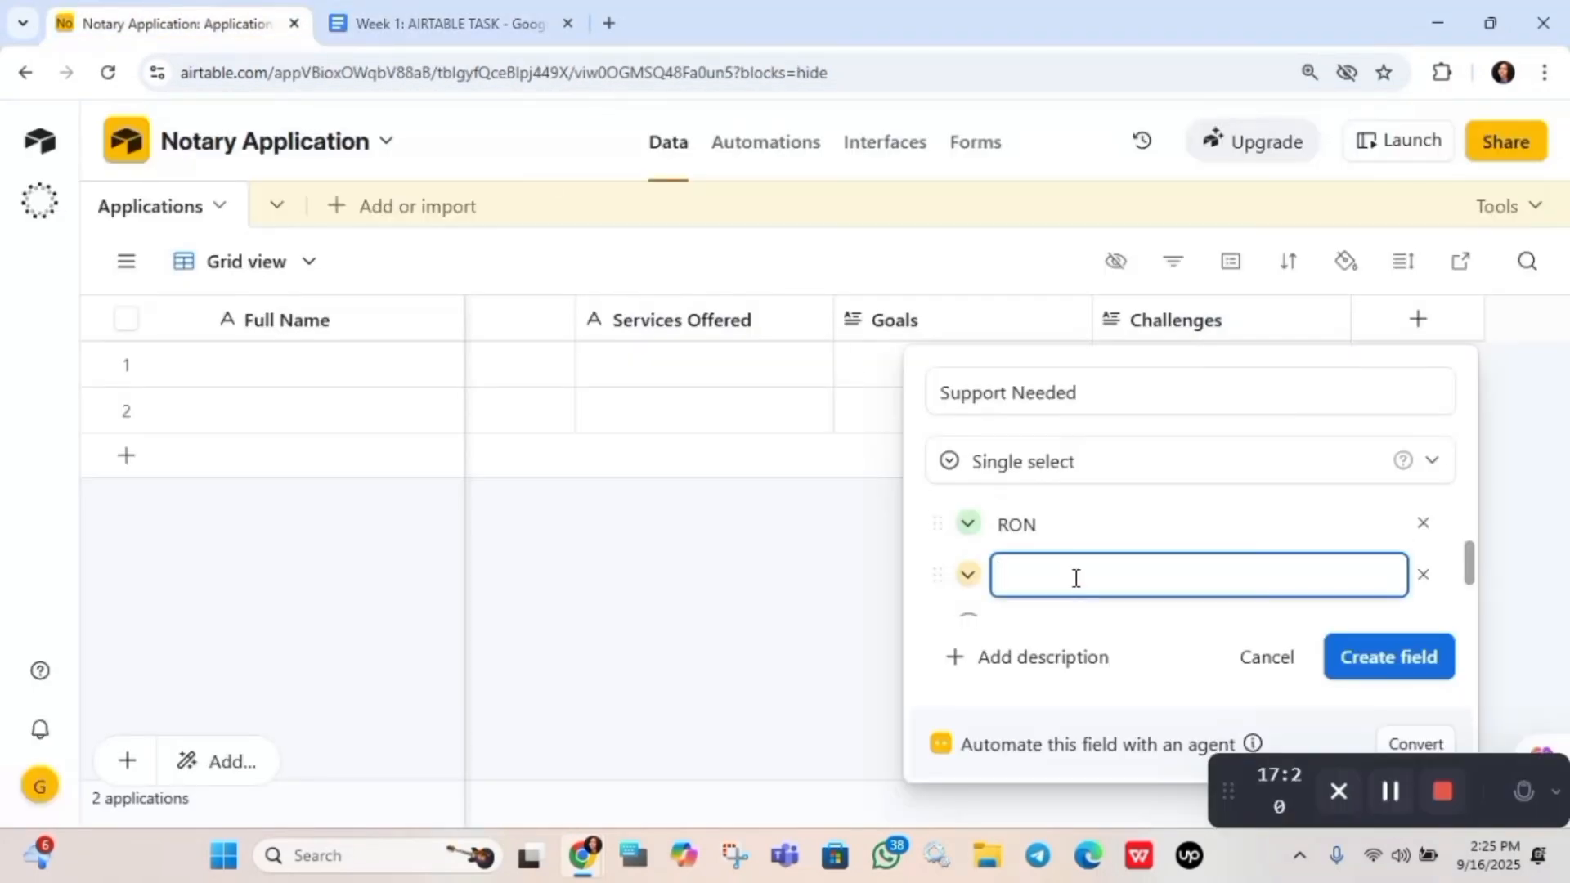
key("ctrl+v")
Add a sixth Support Needed option in Airtable, "Other", copied from the Google Docs task document, and create the field
key("Return")
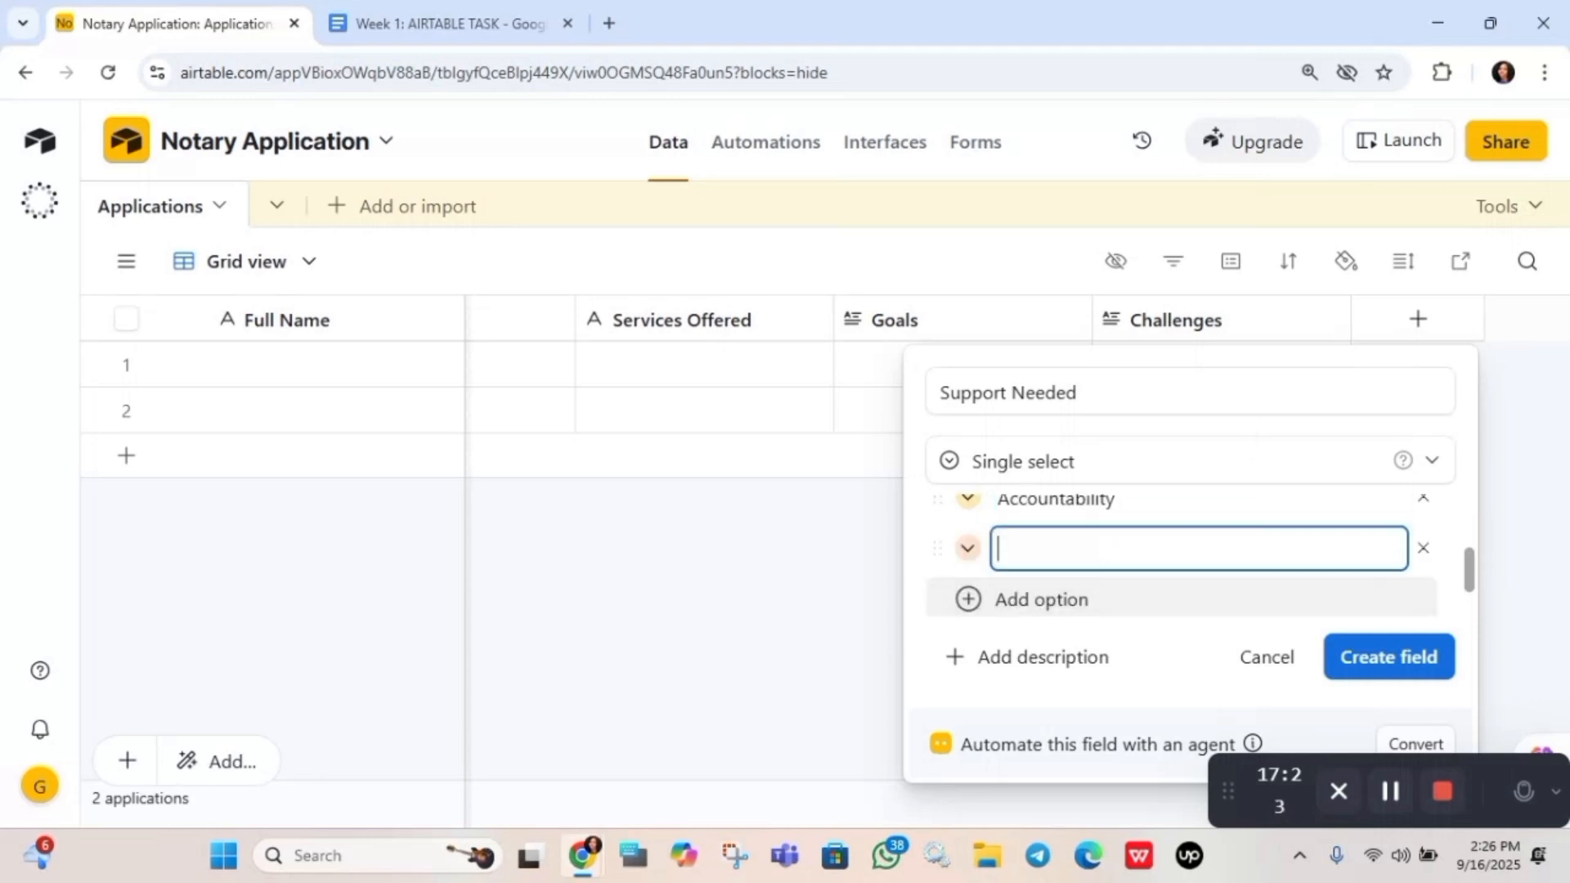
left_click(448, 4)
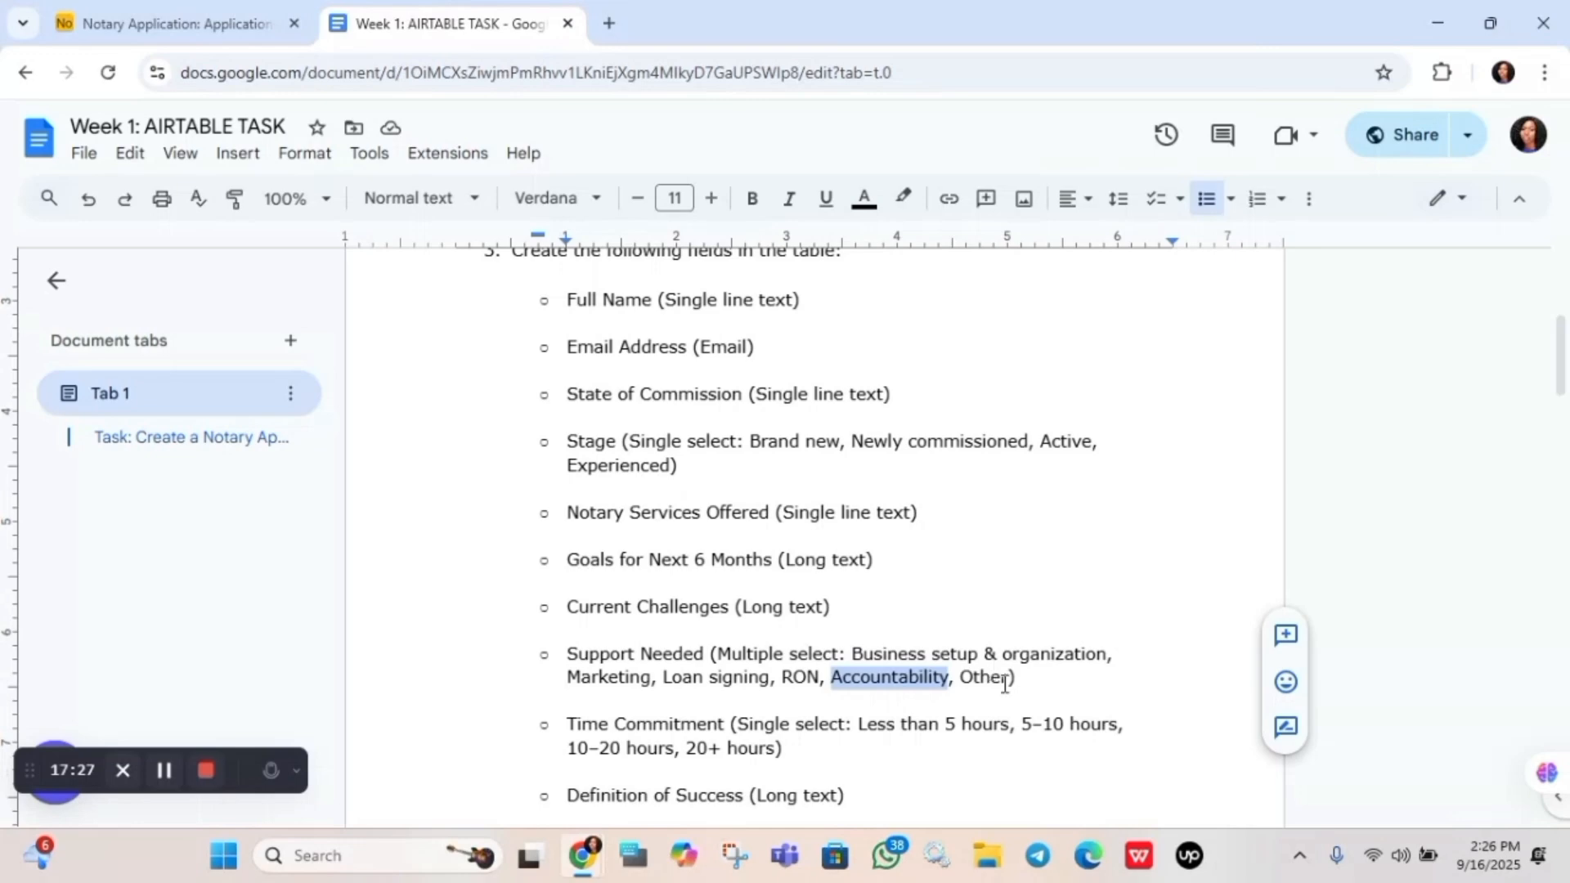
left_click_drag(1007, 677, 958, 678)
key("ctrl+c")
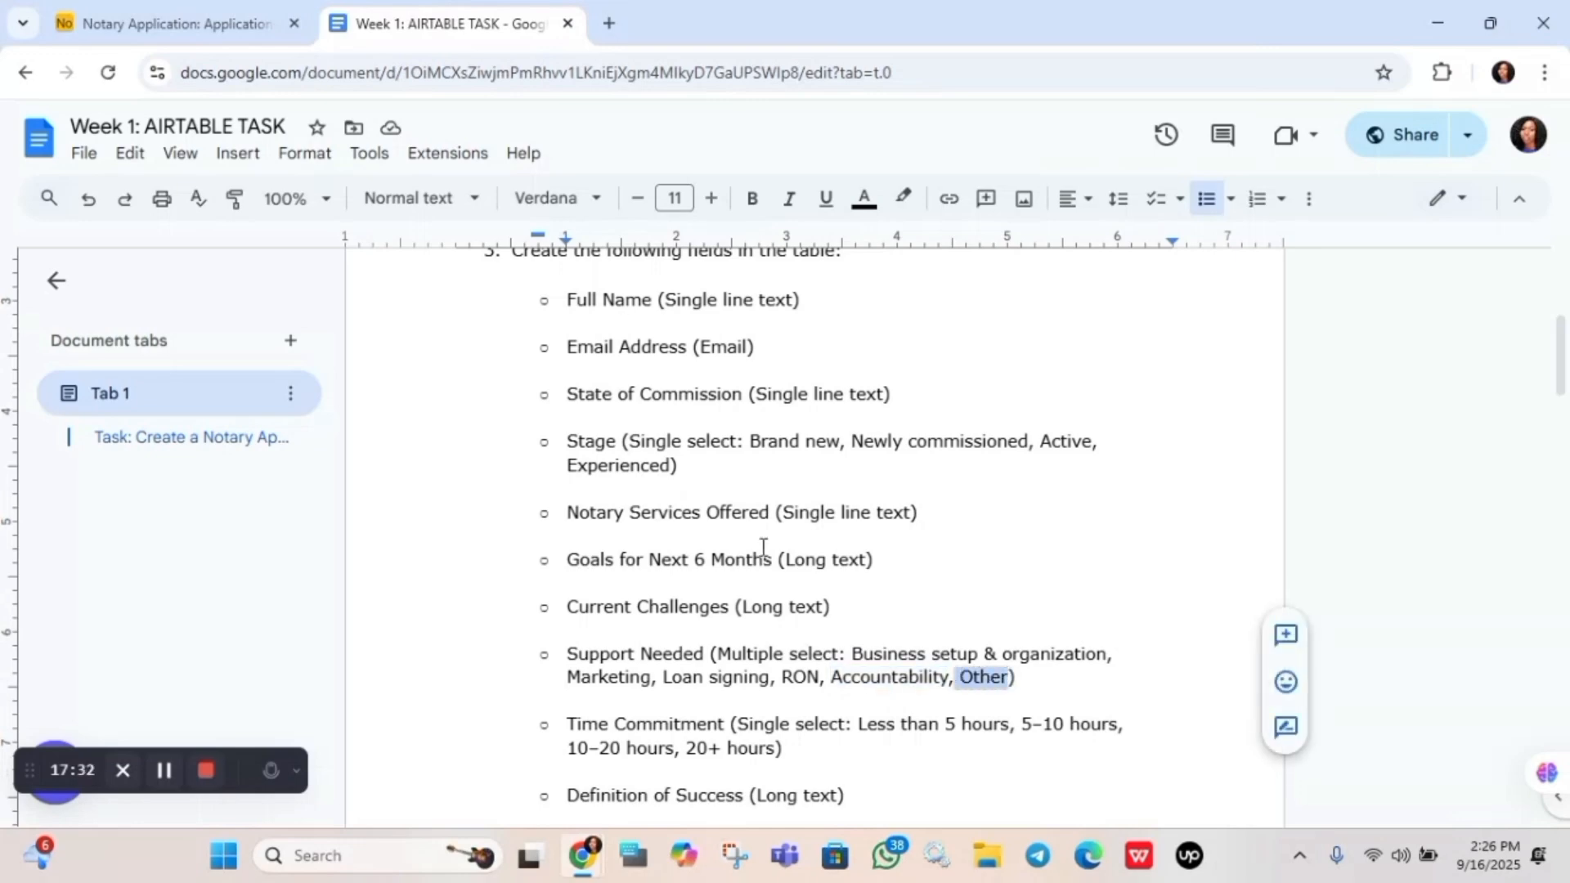
left_click(239, 18)
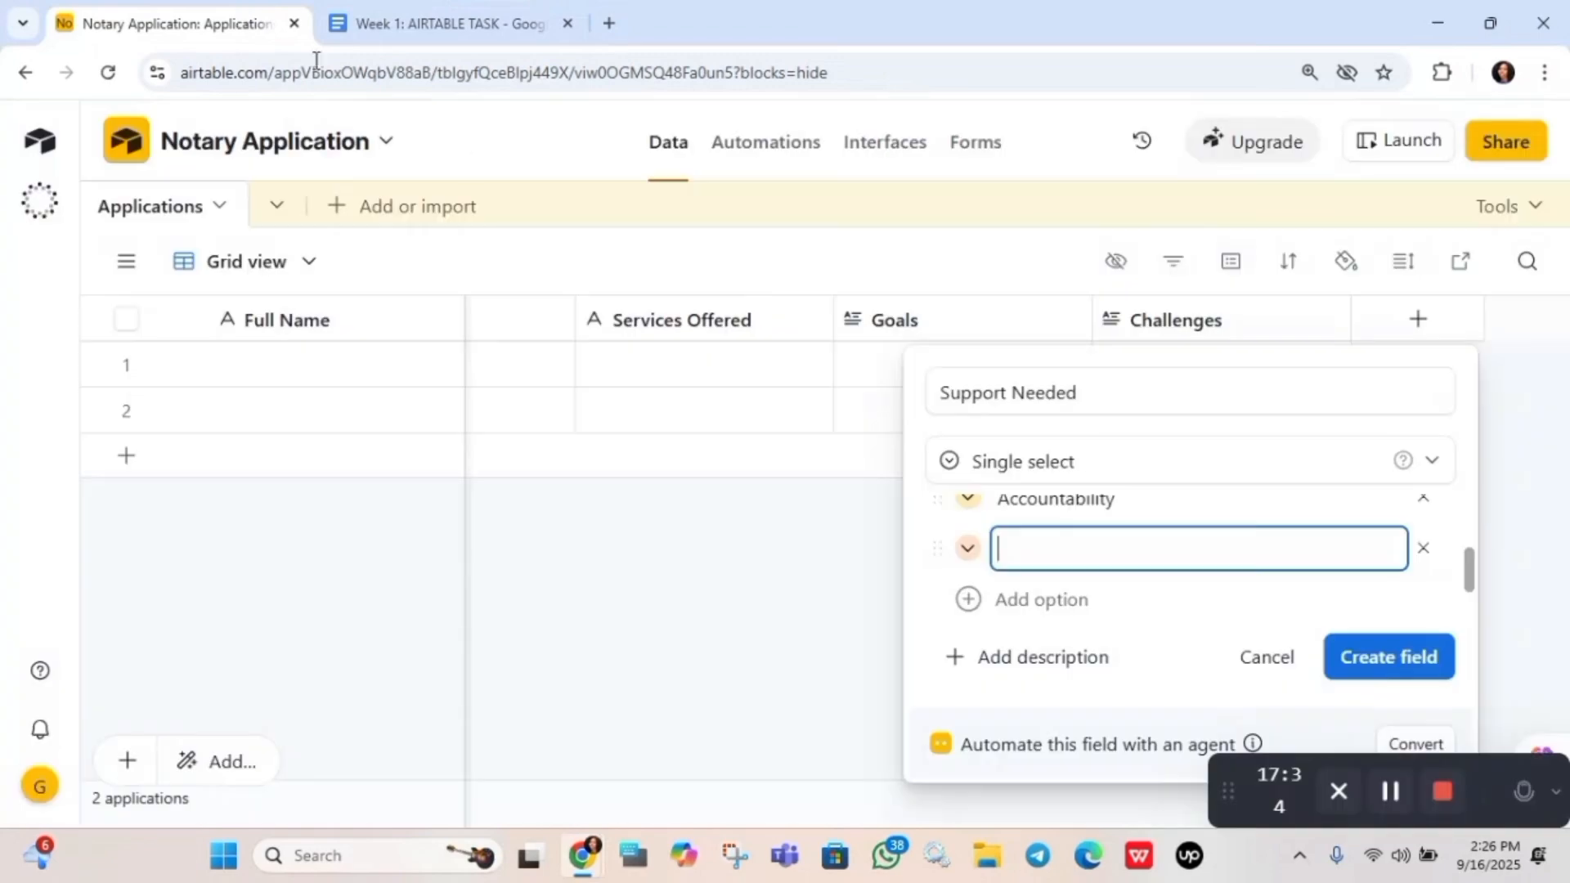
key("ctrl+v")
left_click(1401, 662)
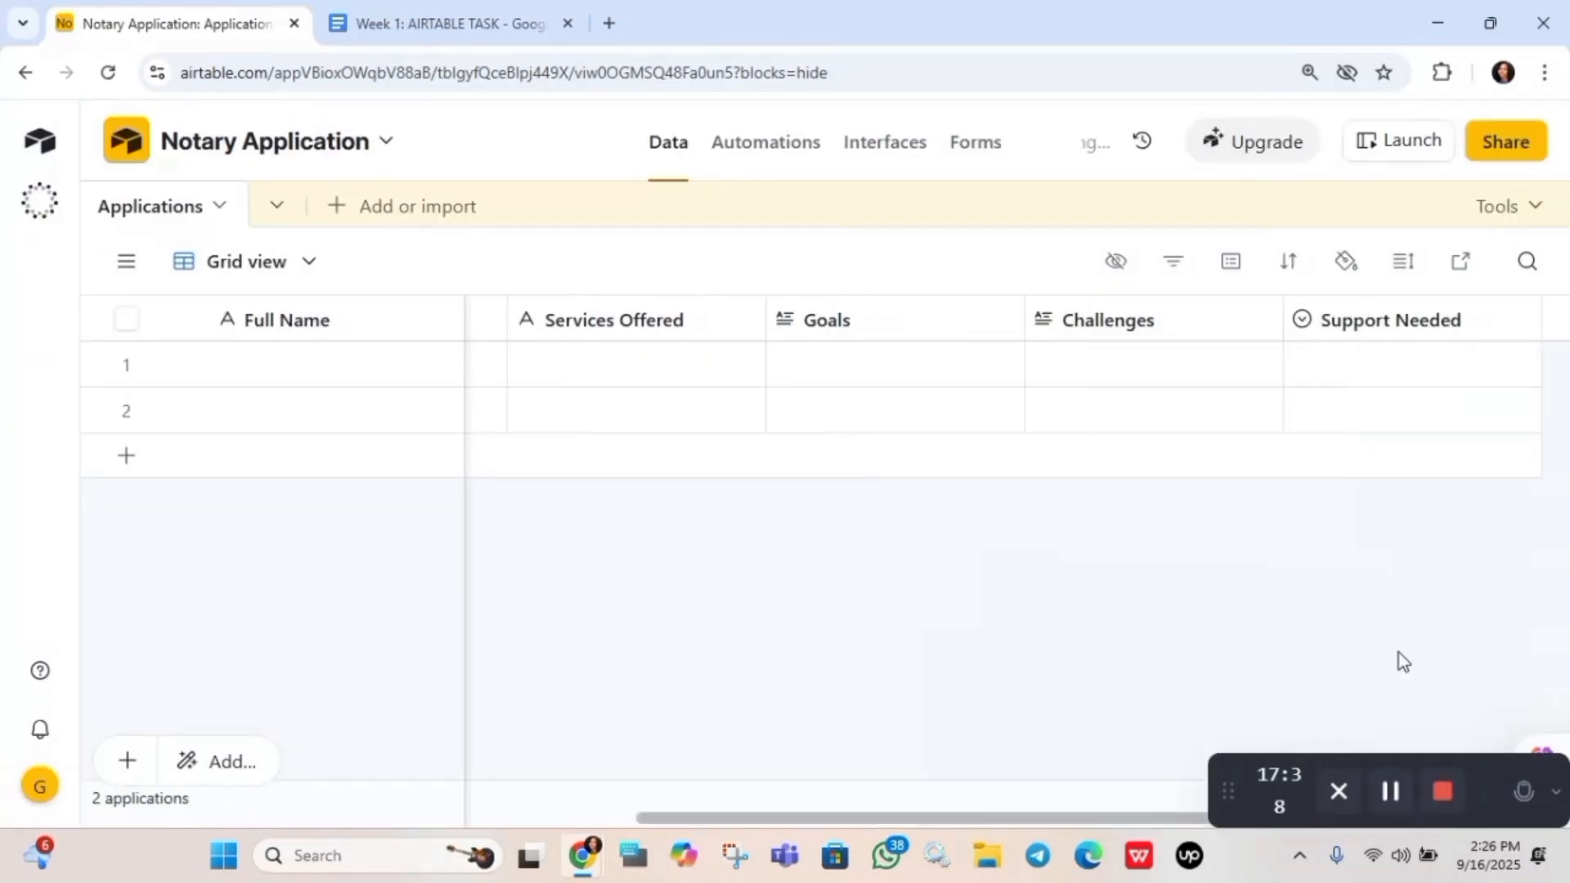
Check the Support Needed field type in the Google Docs task document and set that field's type to Multiple select in Airtable
left_click(416, 10)
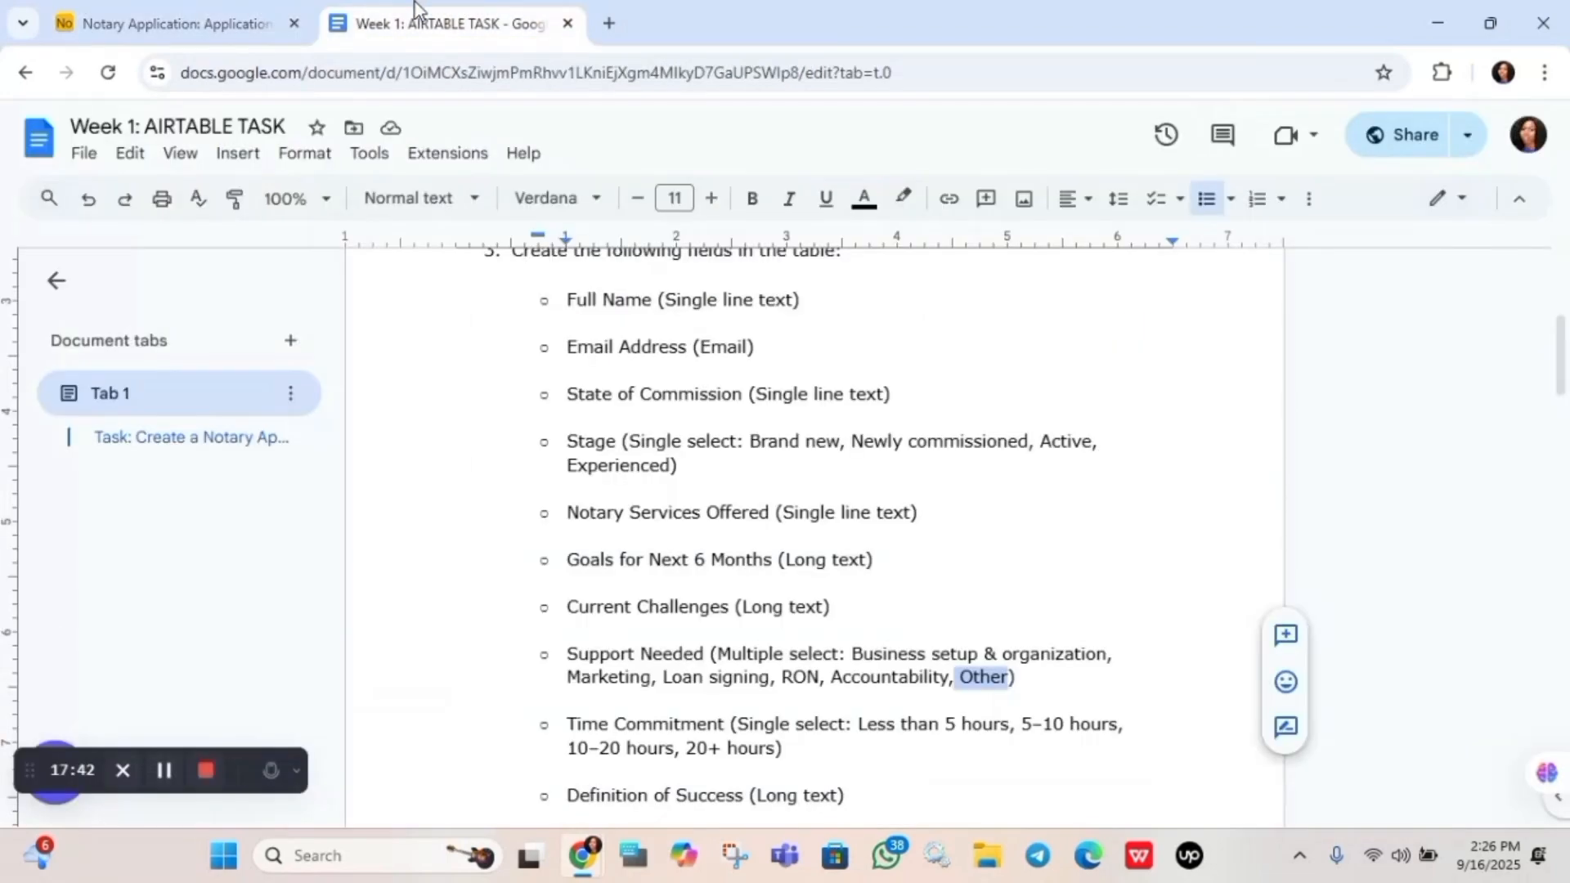
scroll(813, 540, "down", 2)
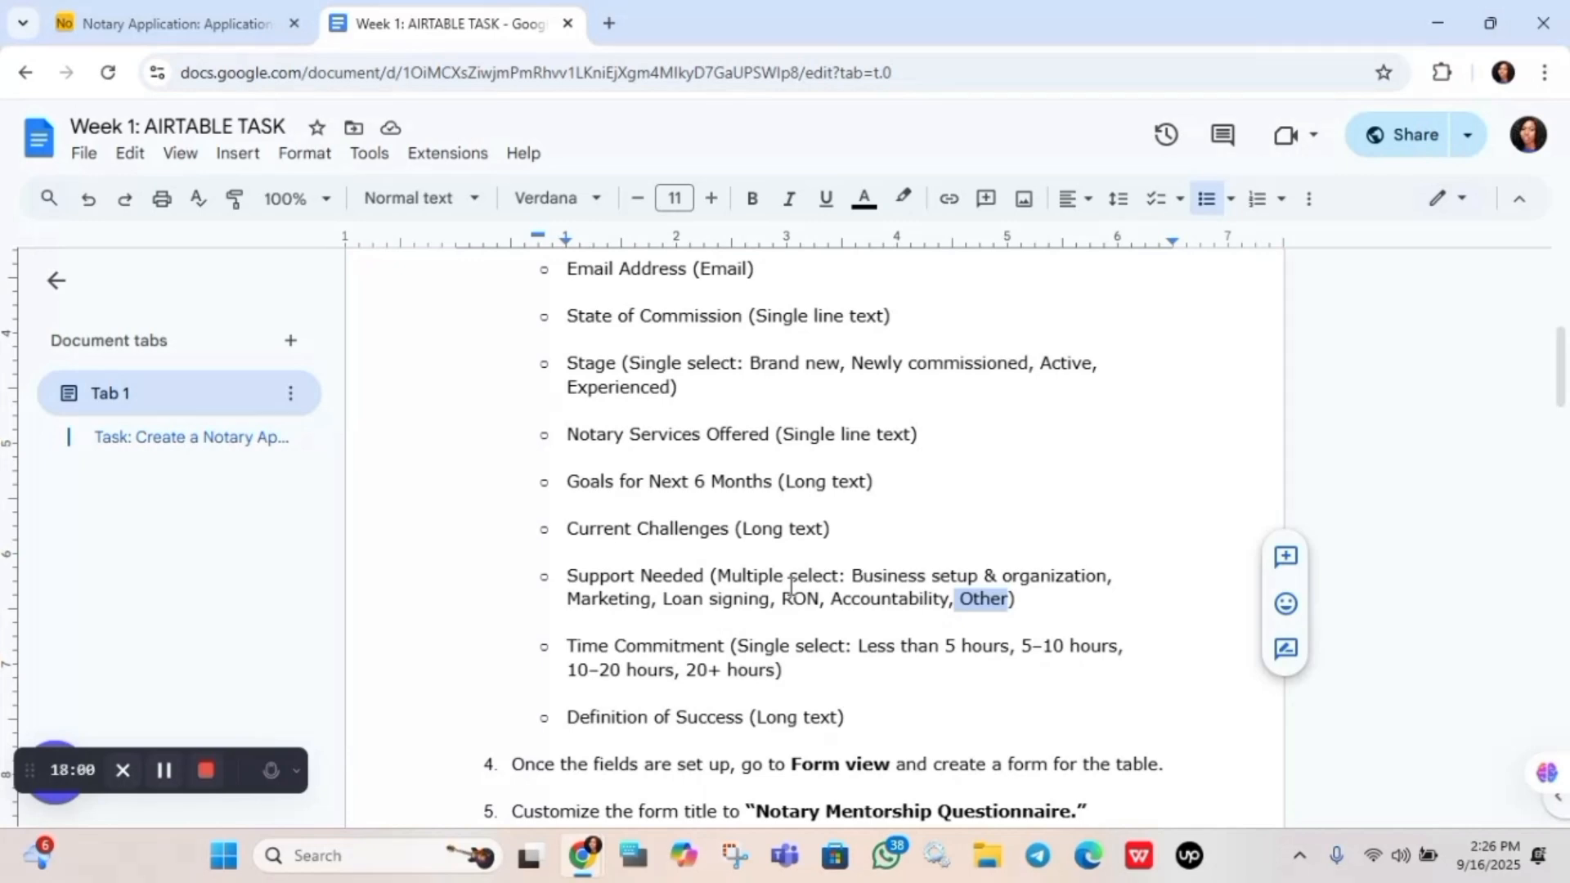
left_click(170, 11)
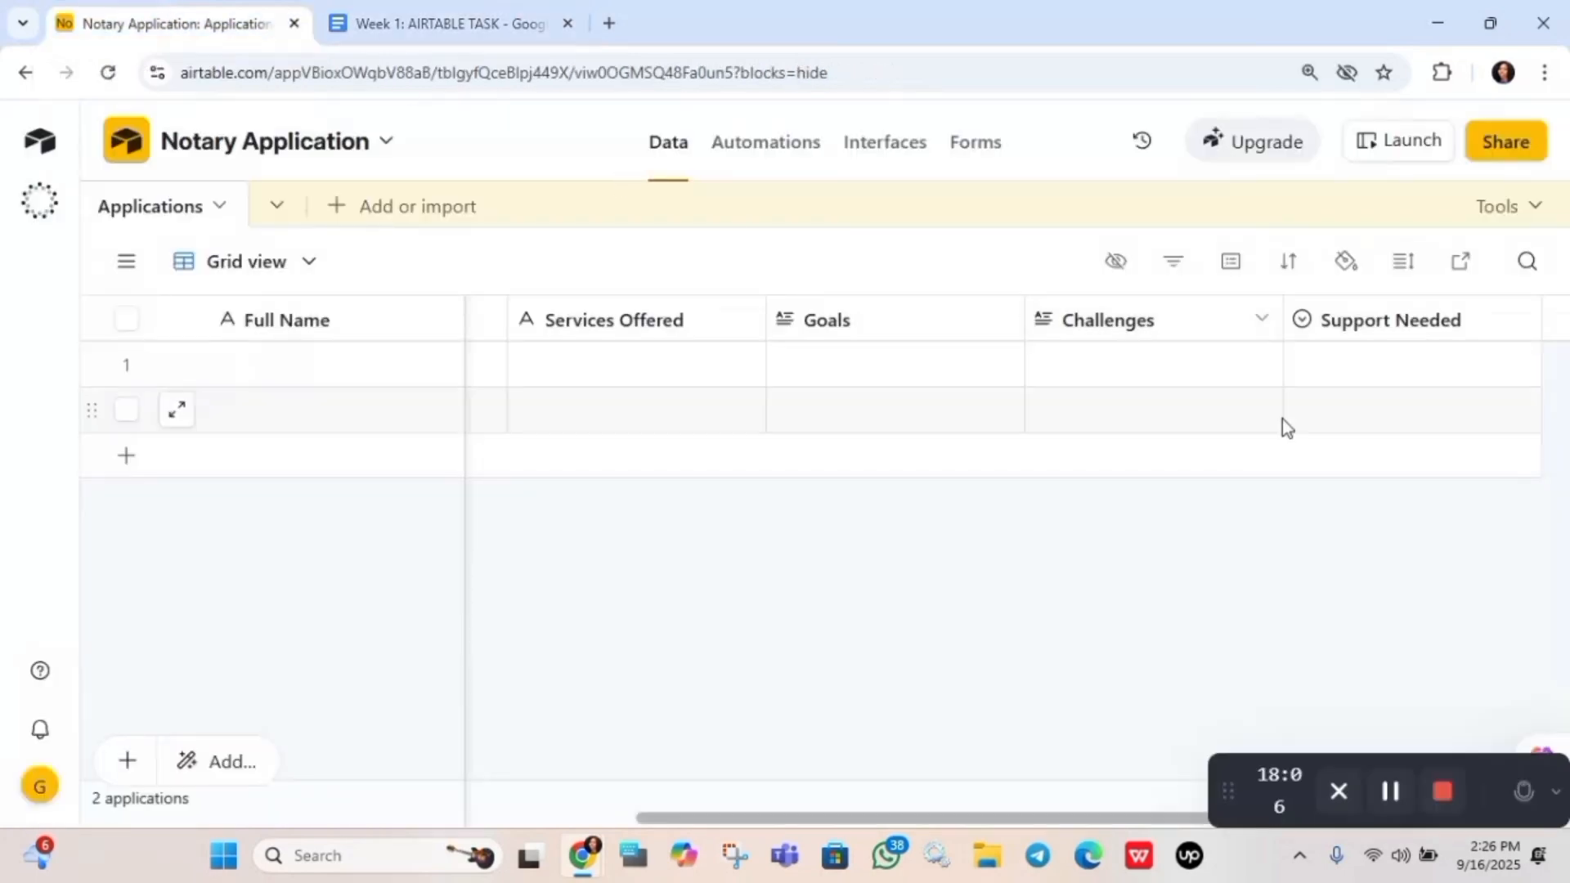
right_click(1431, 321)
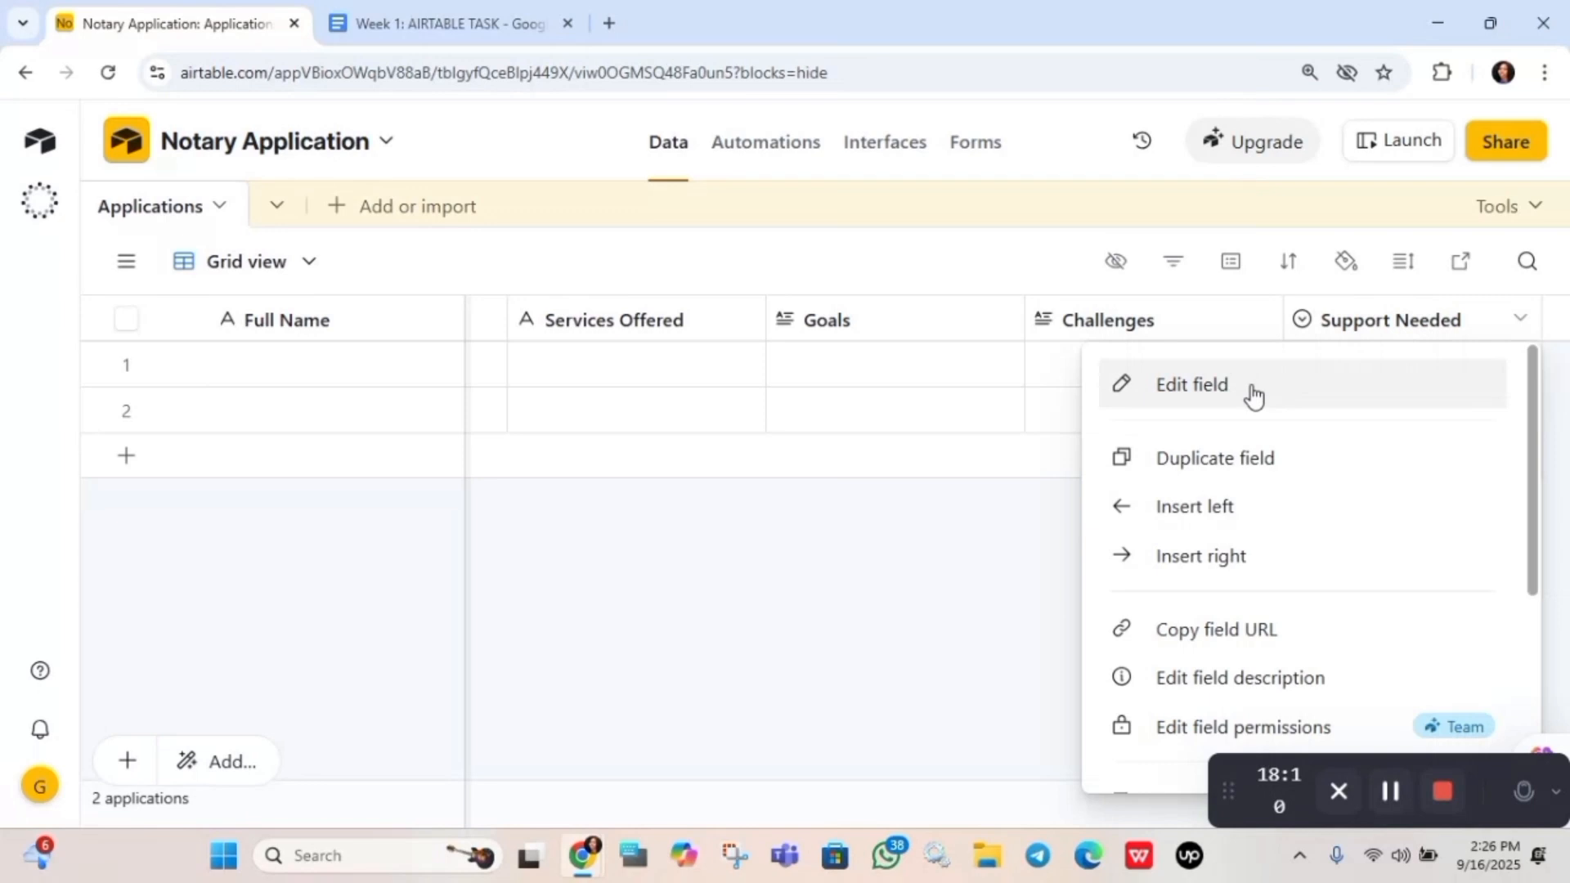
left_click(1254, 396)
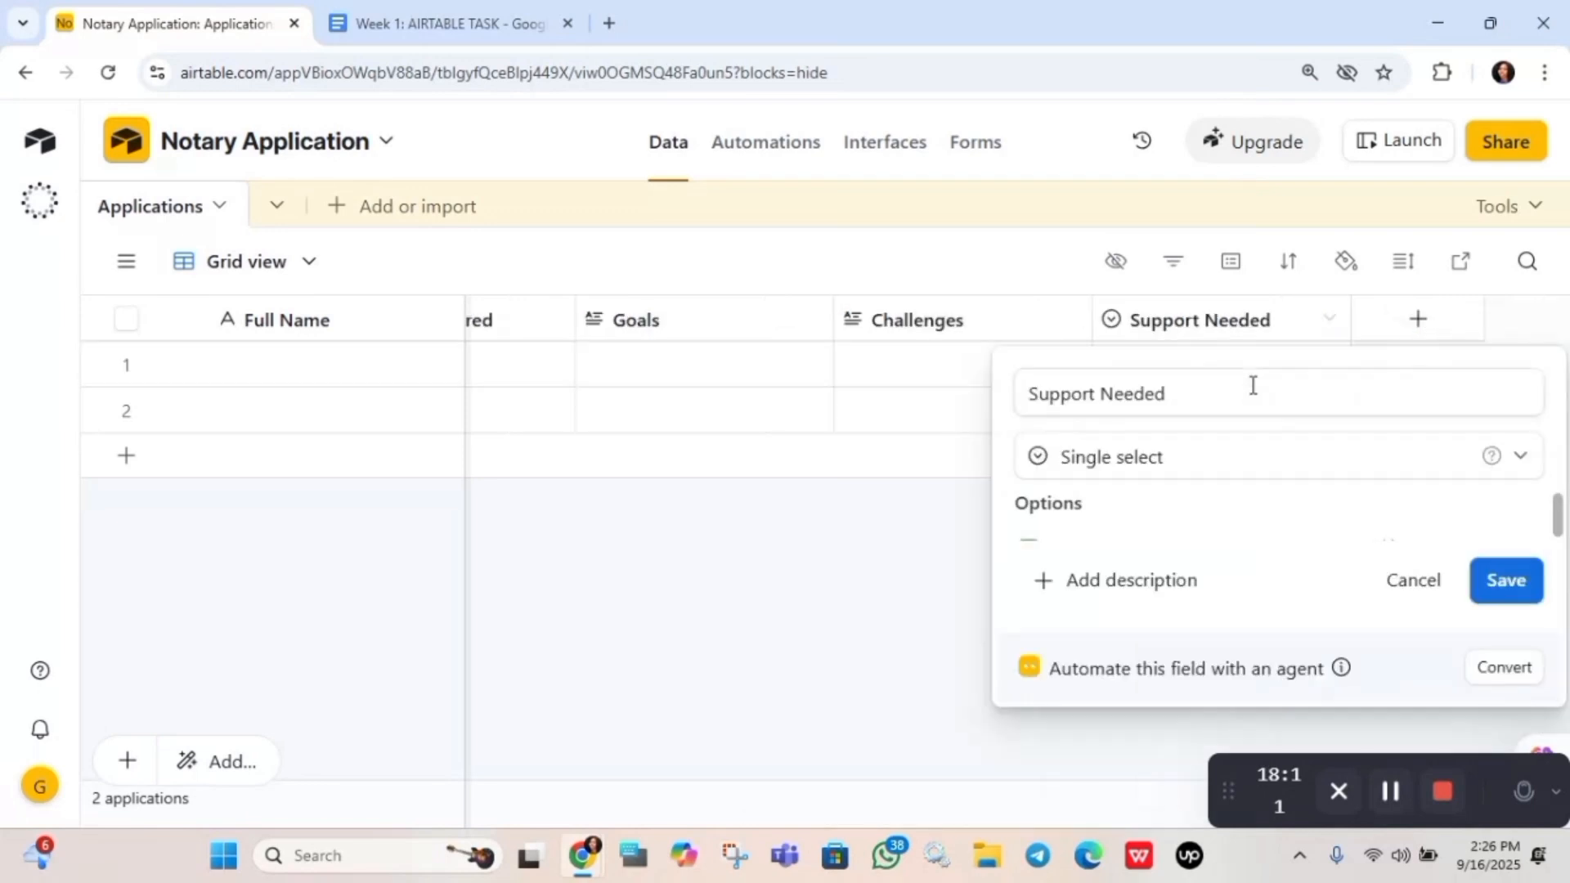
left_click(1117, 463)
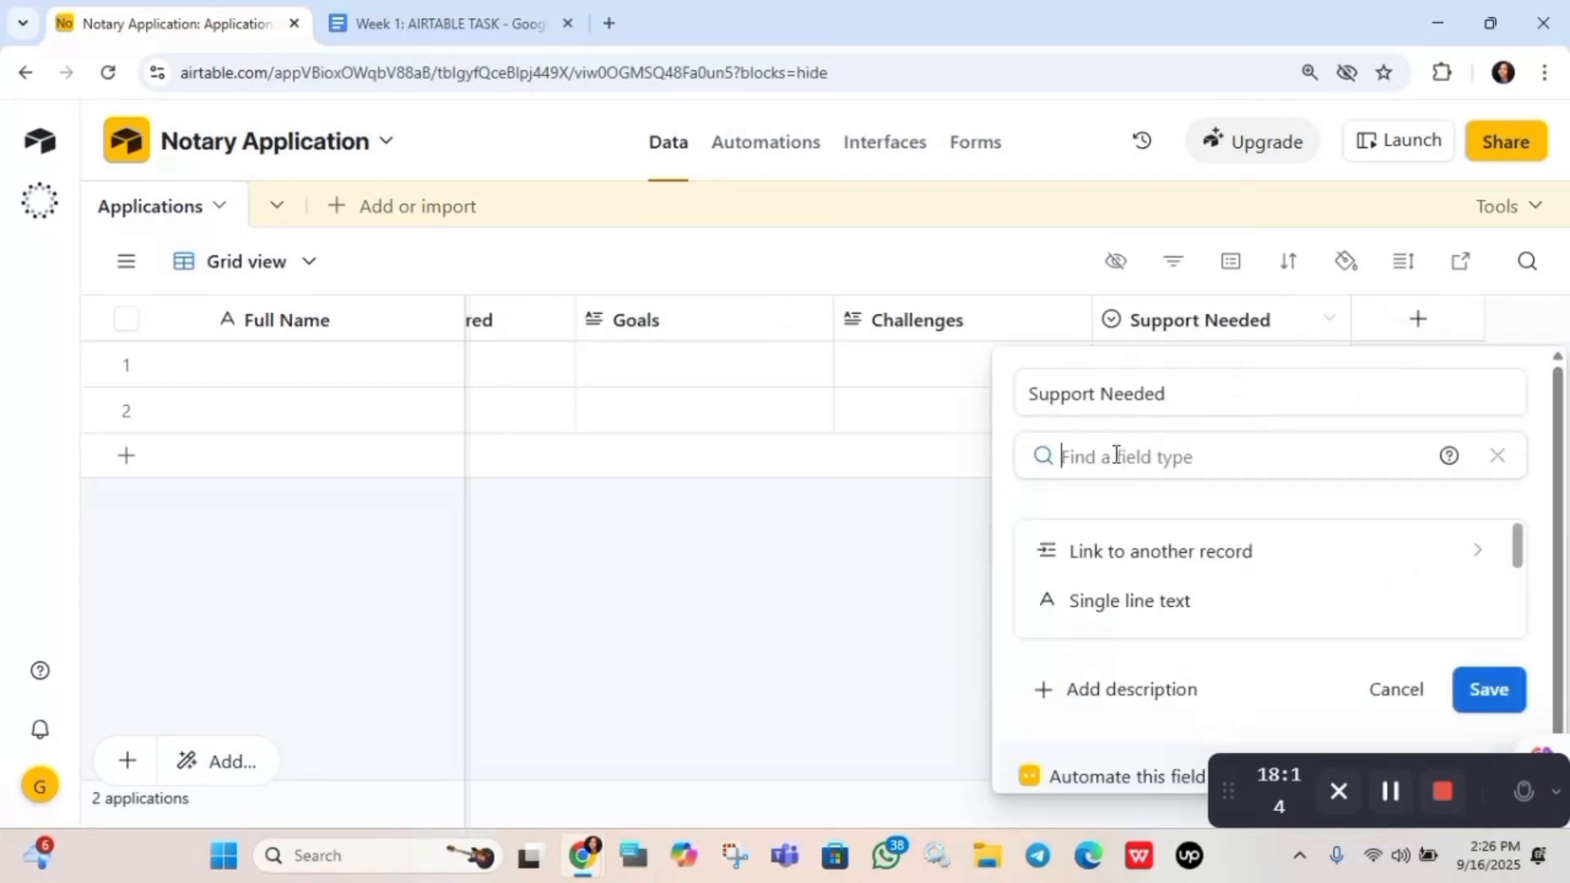
type("mu")
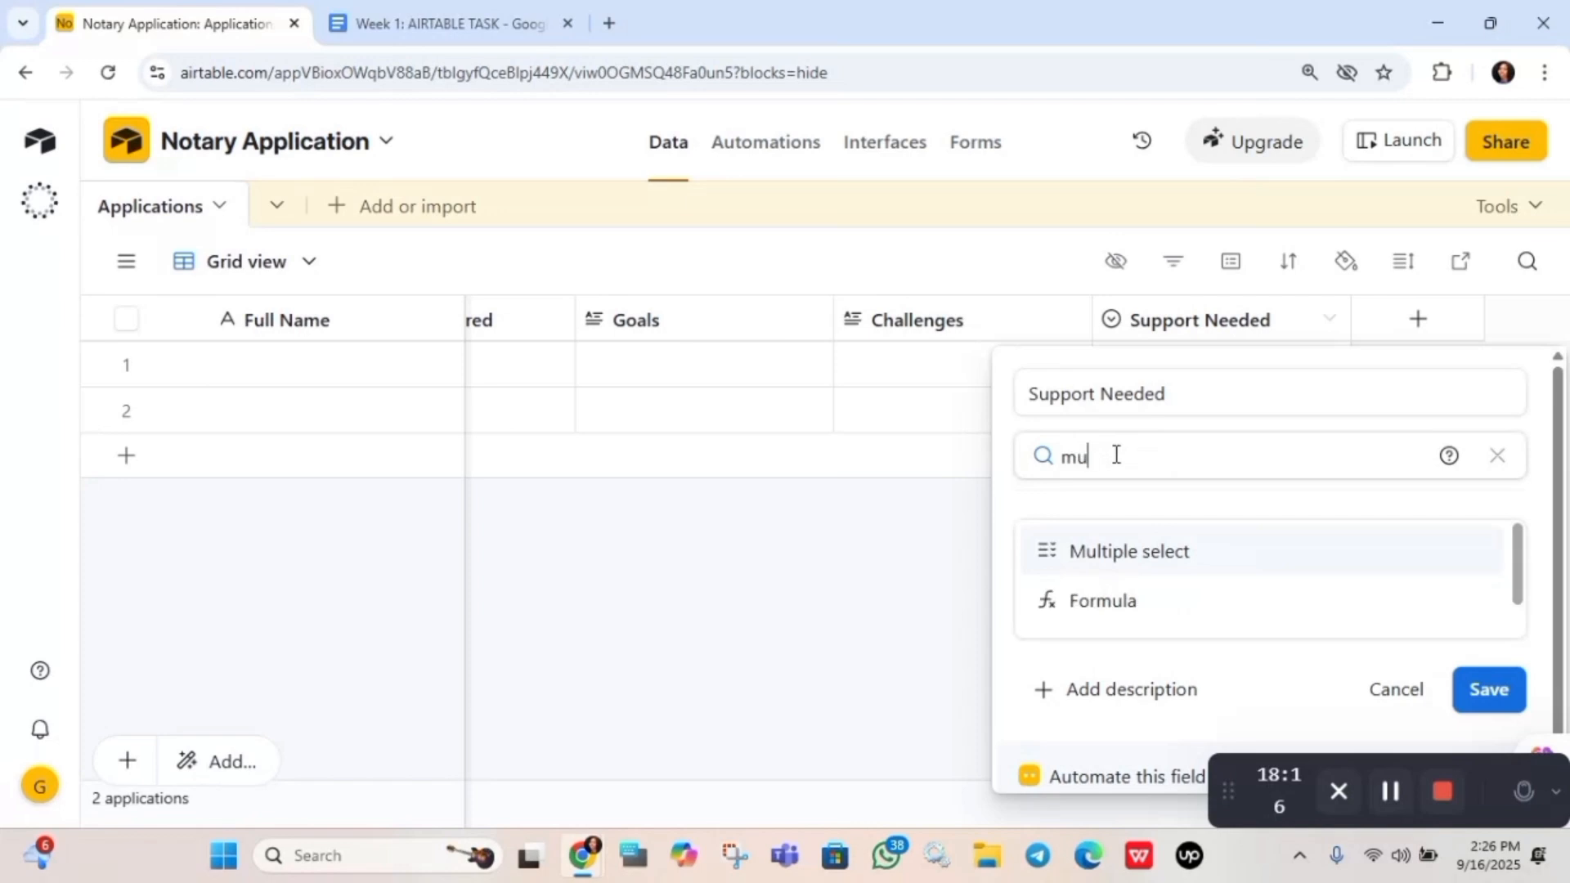
left_click(1113, 550)
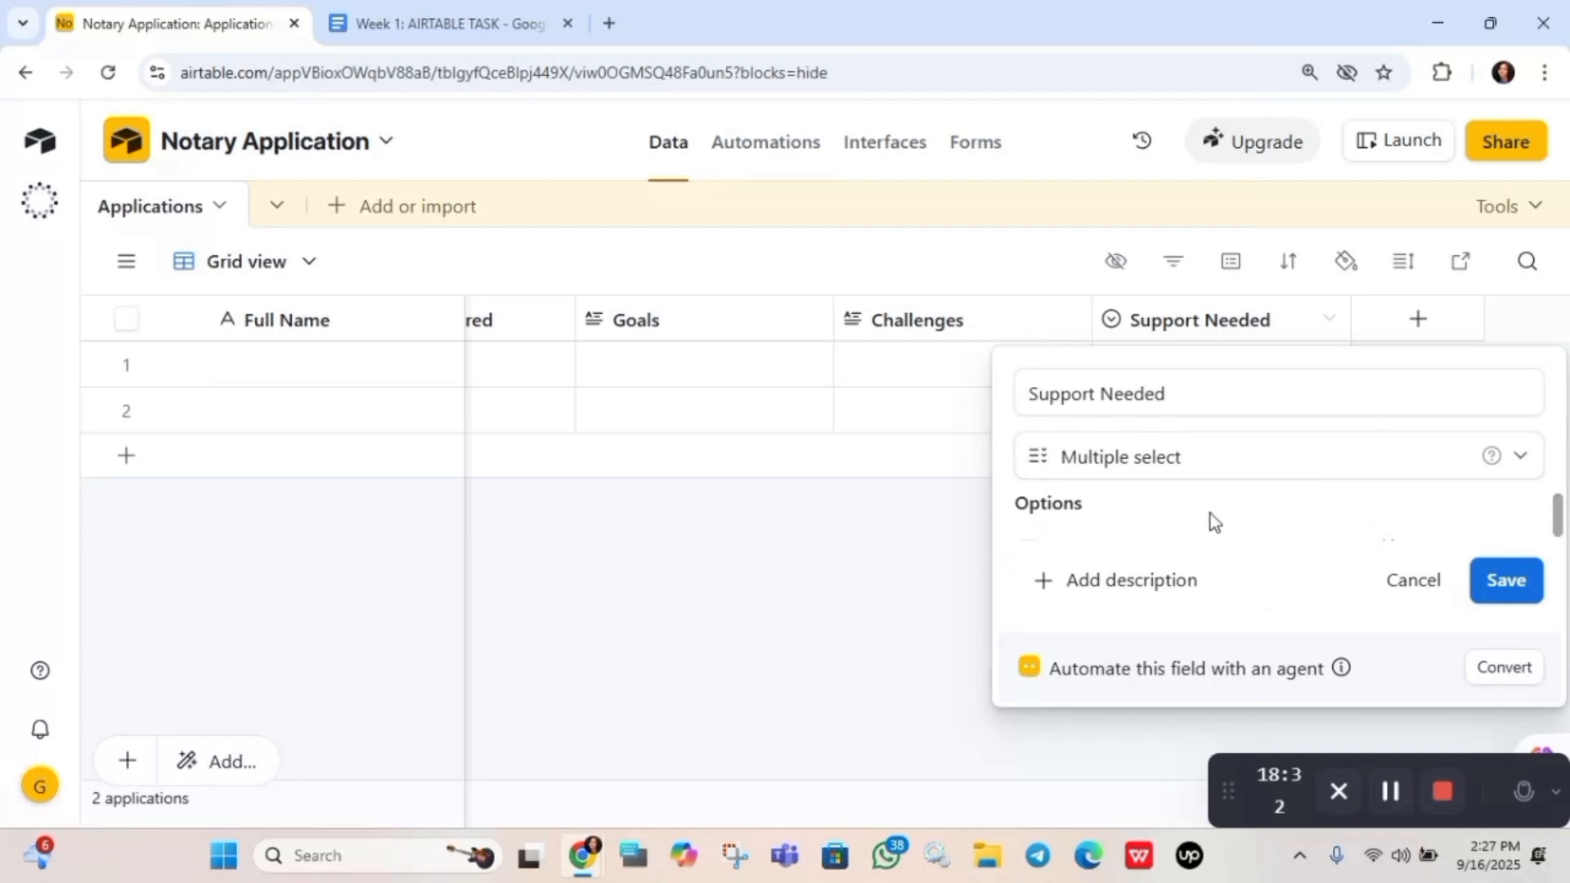
left_click(1523, 456)
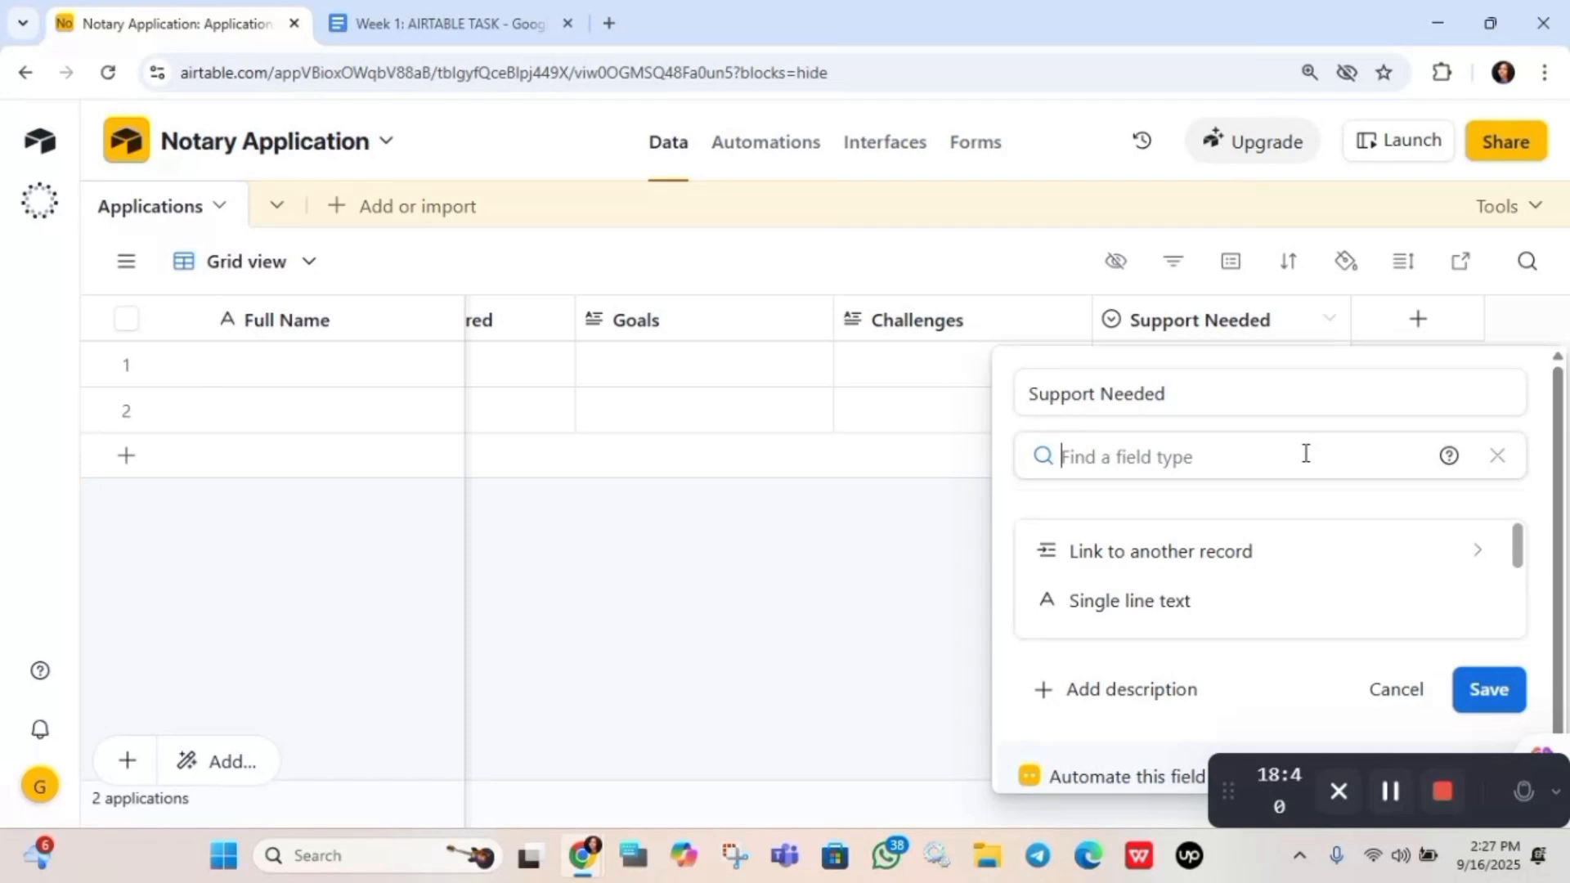
type("mu")
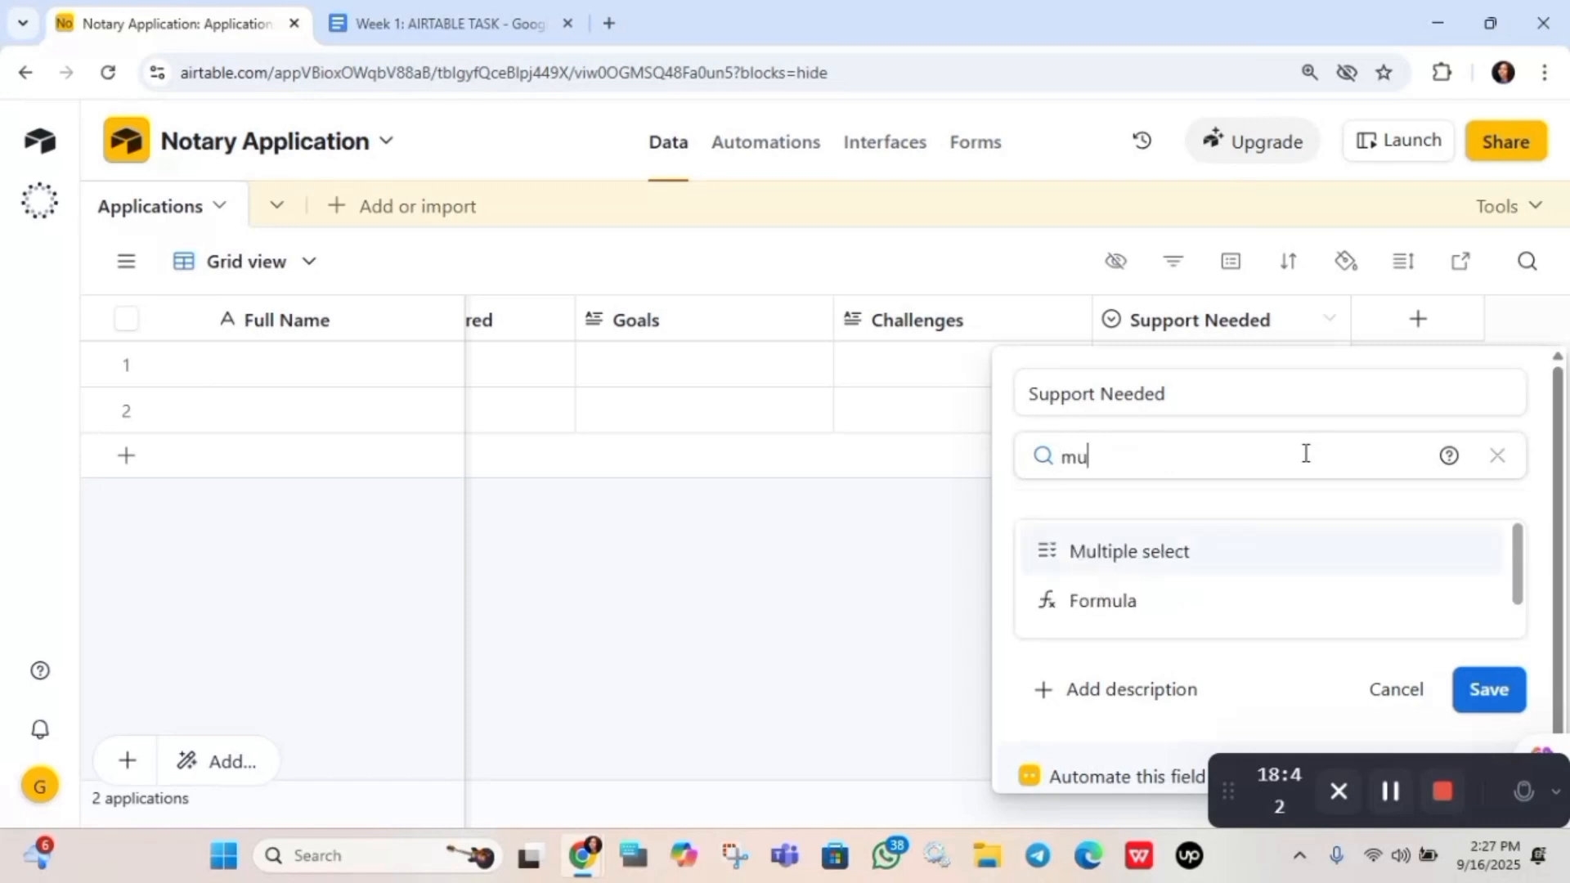
left_click(1220, 563)
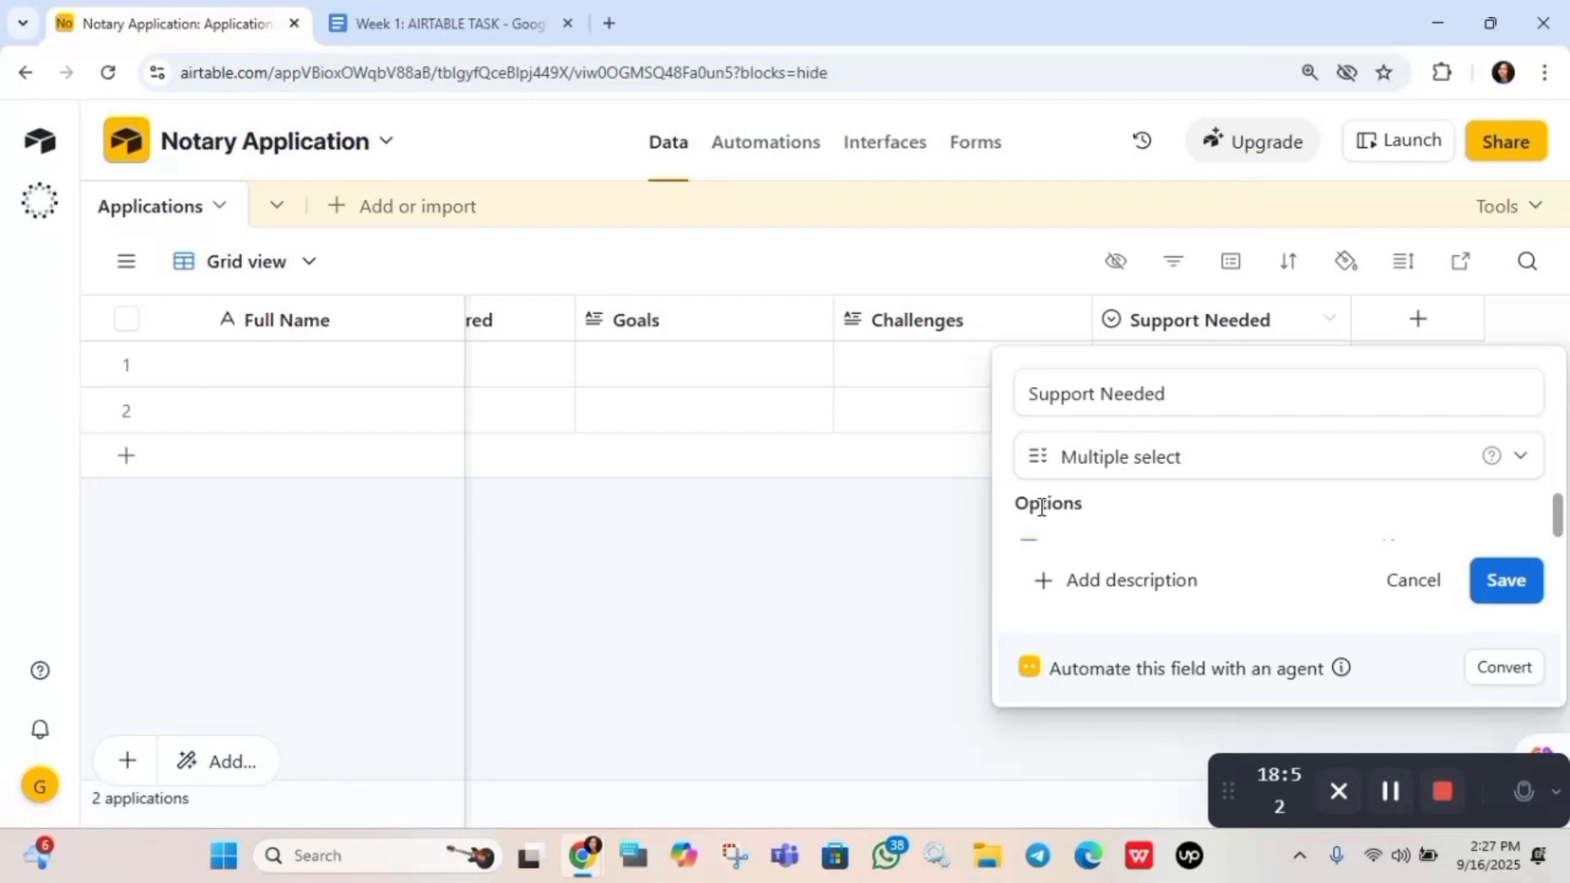
Check the option entries of the Support Needed field and save the edited field
left_click(1034, 540)
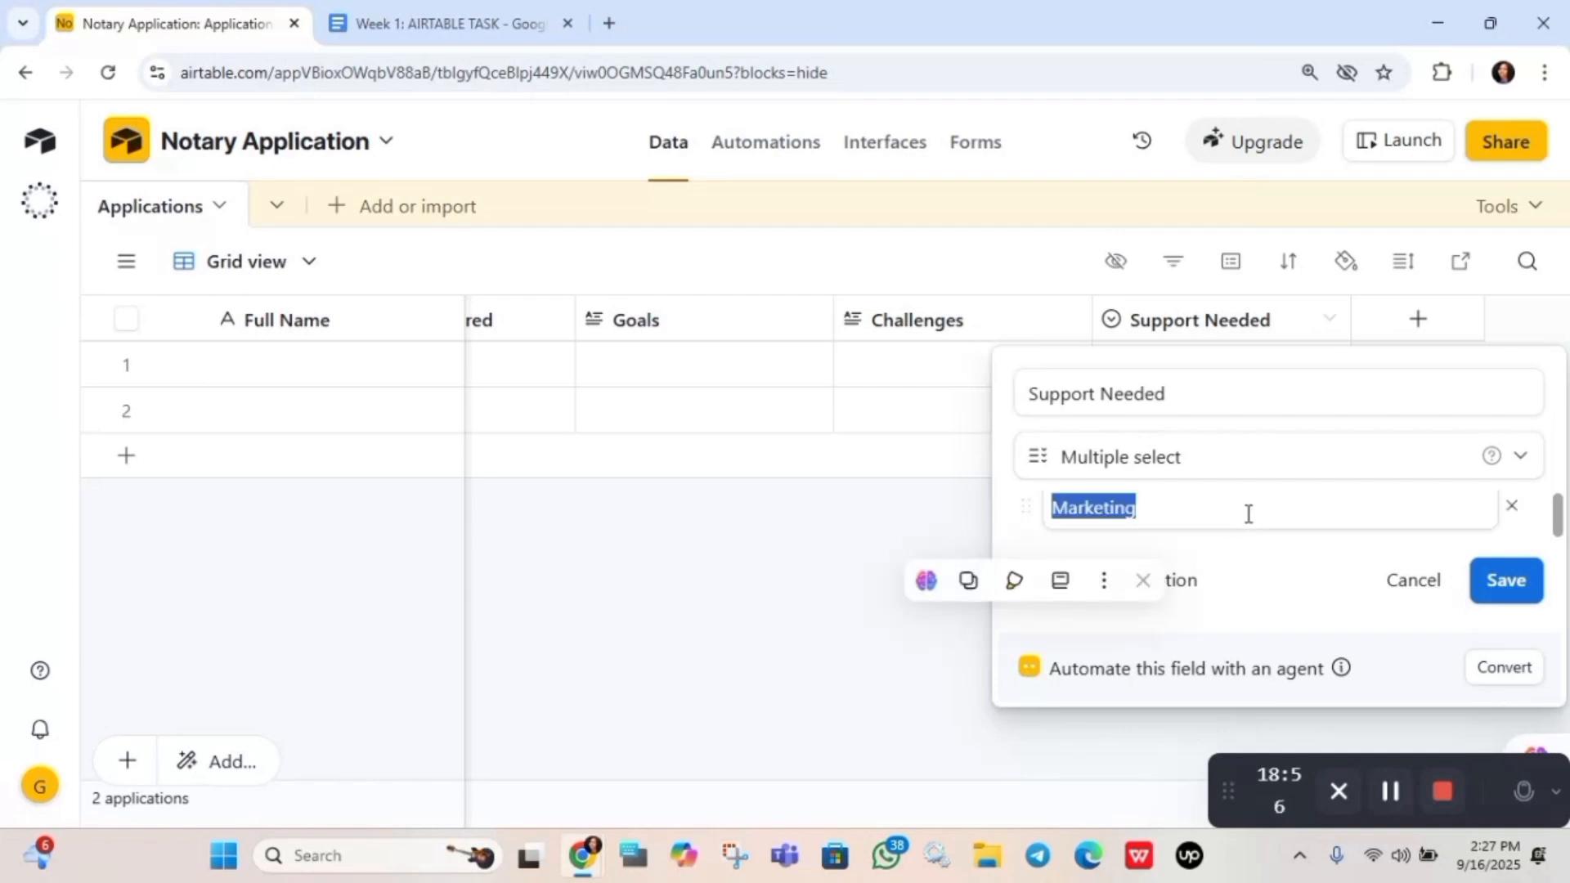
left_click(1247, 513)
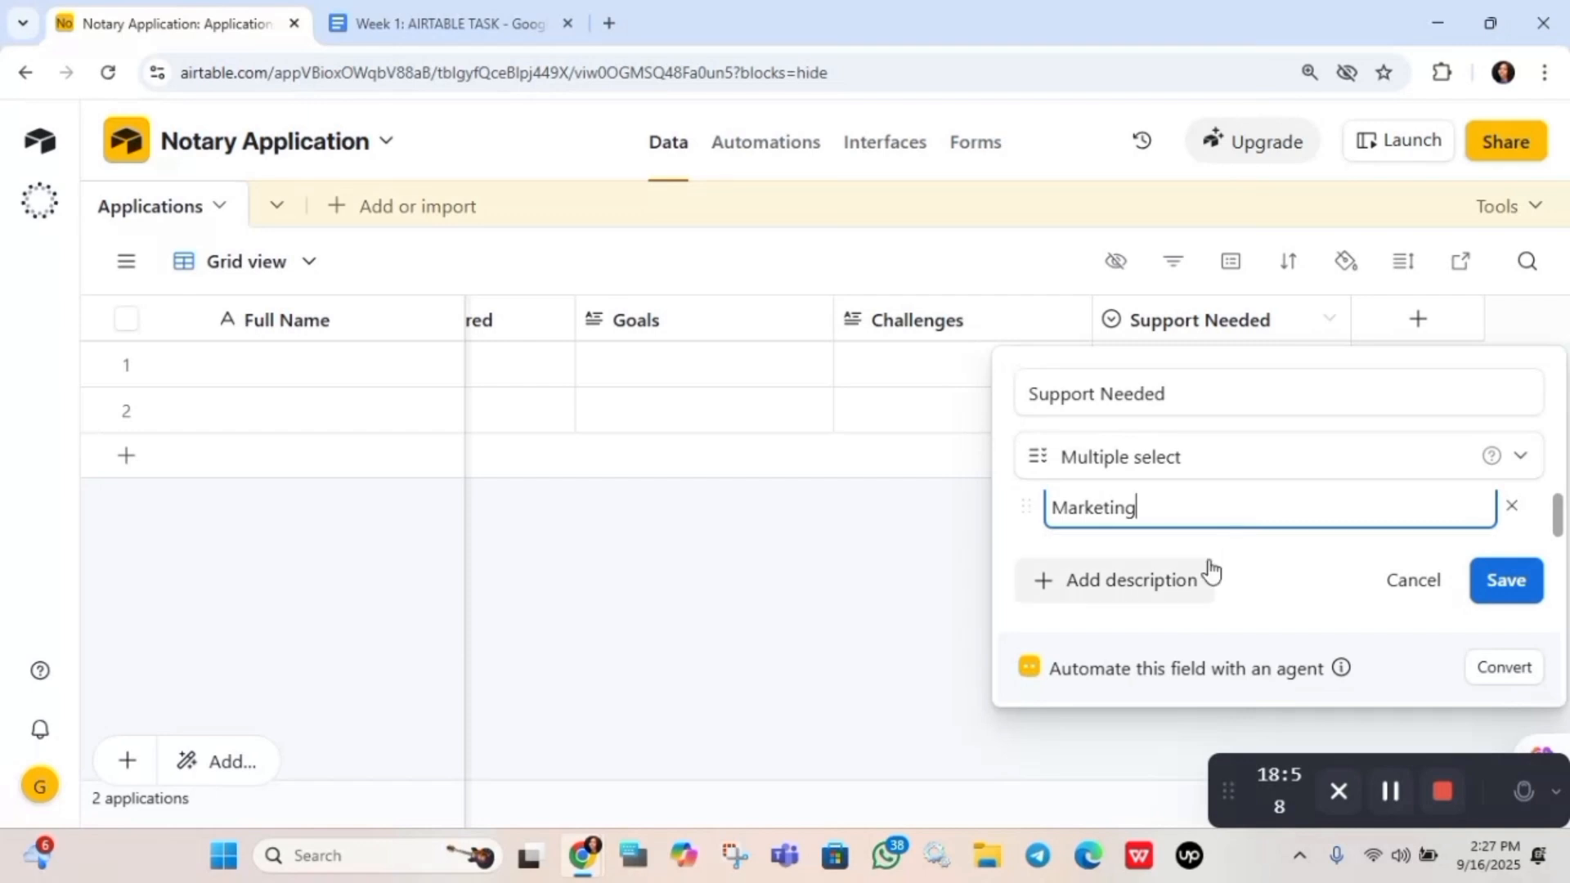
left_click(1031, 533)
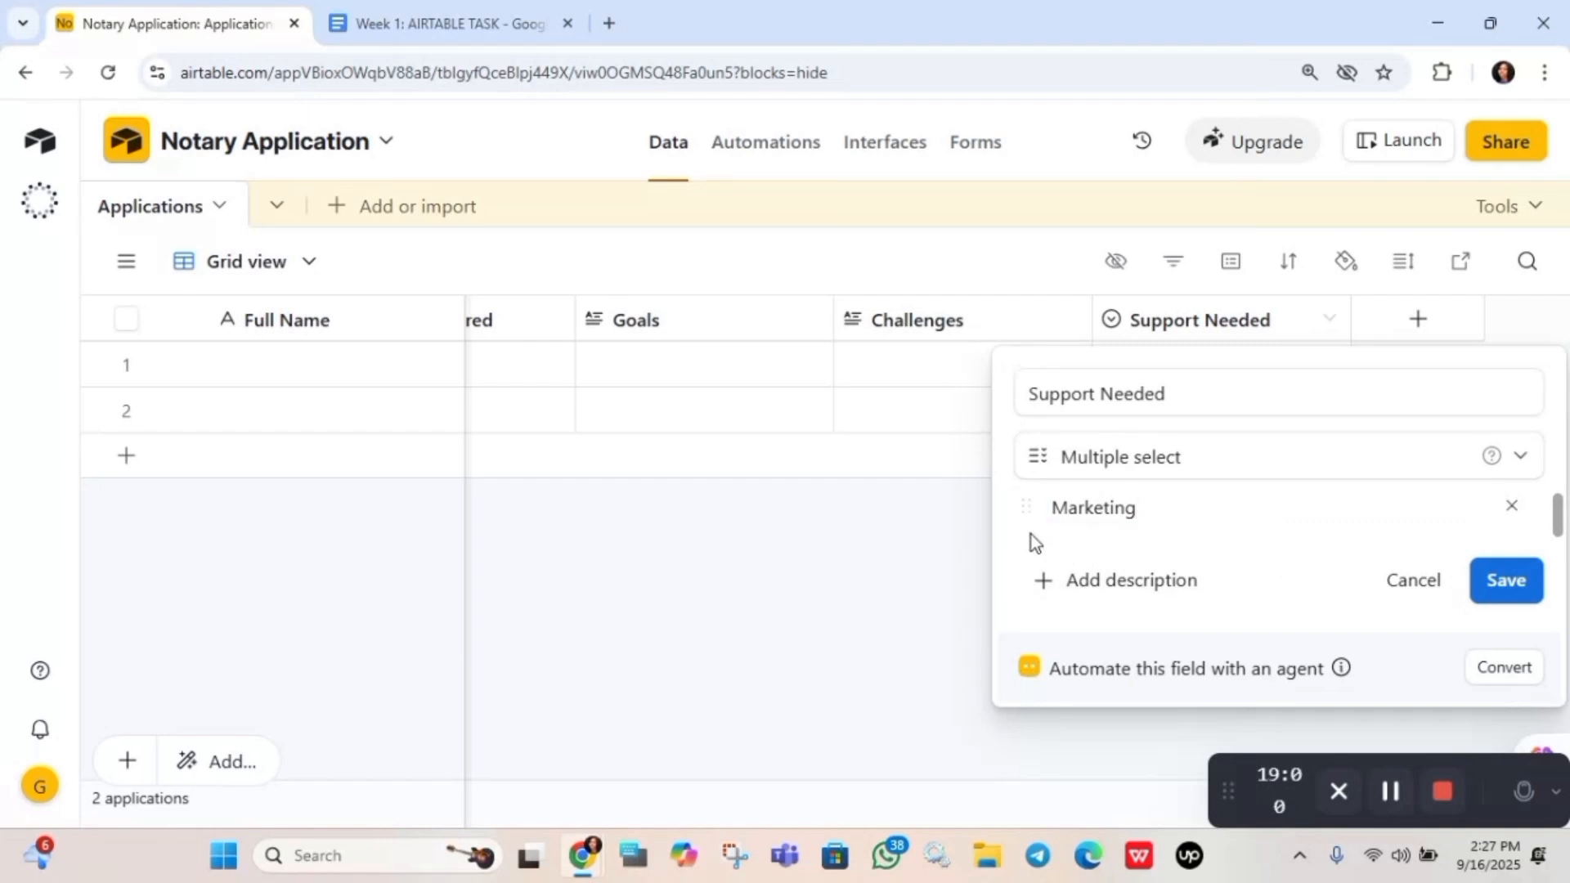
left_click(1071, 534)
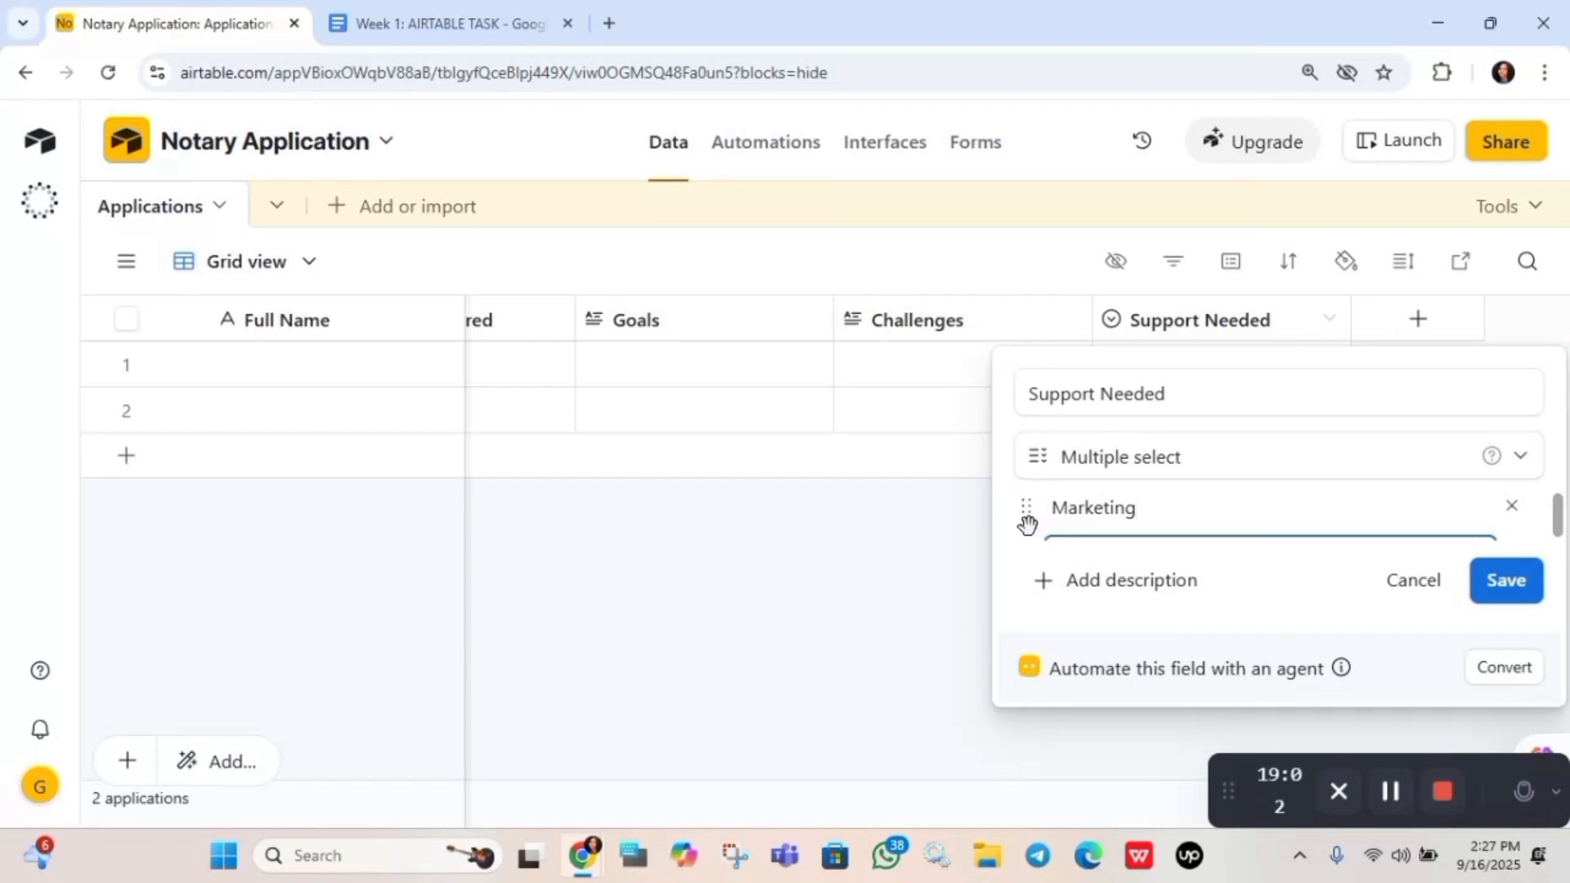
left_click(1510, 590)
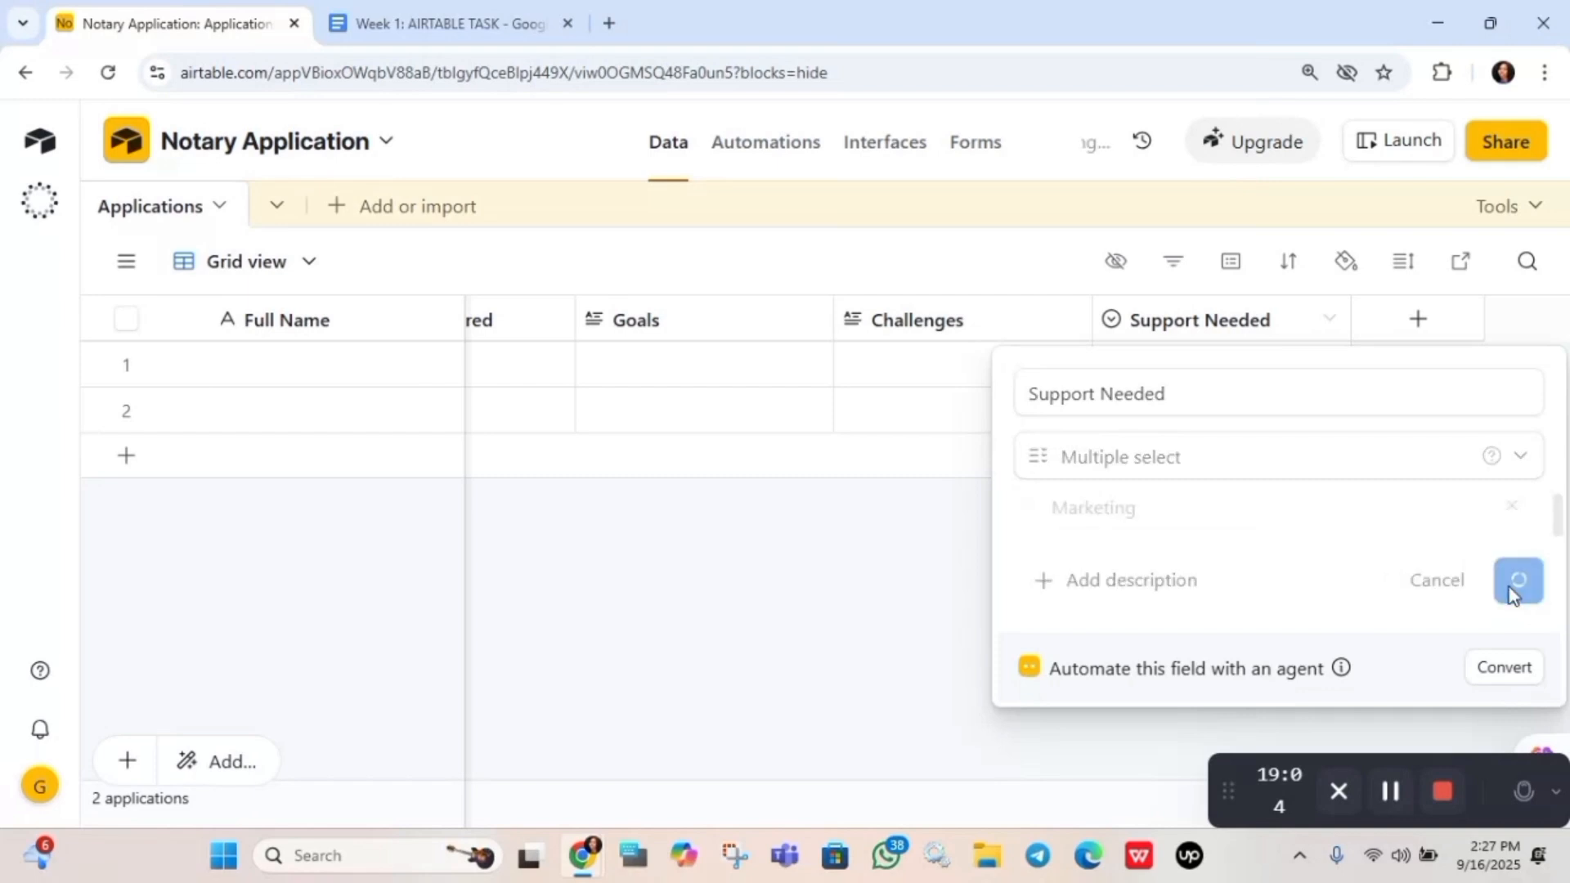
Inspect the Support Needed field's menu and the first record's Support Needed cell in expanded form
left_click(1325, 328)
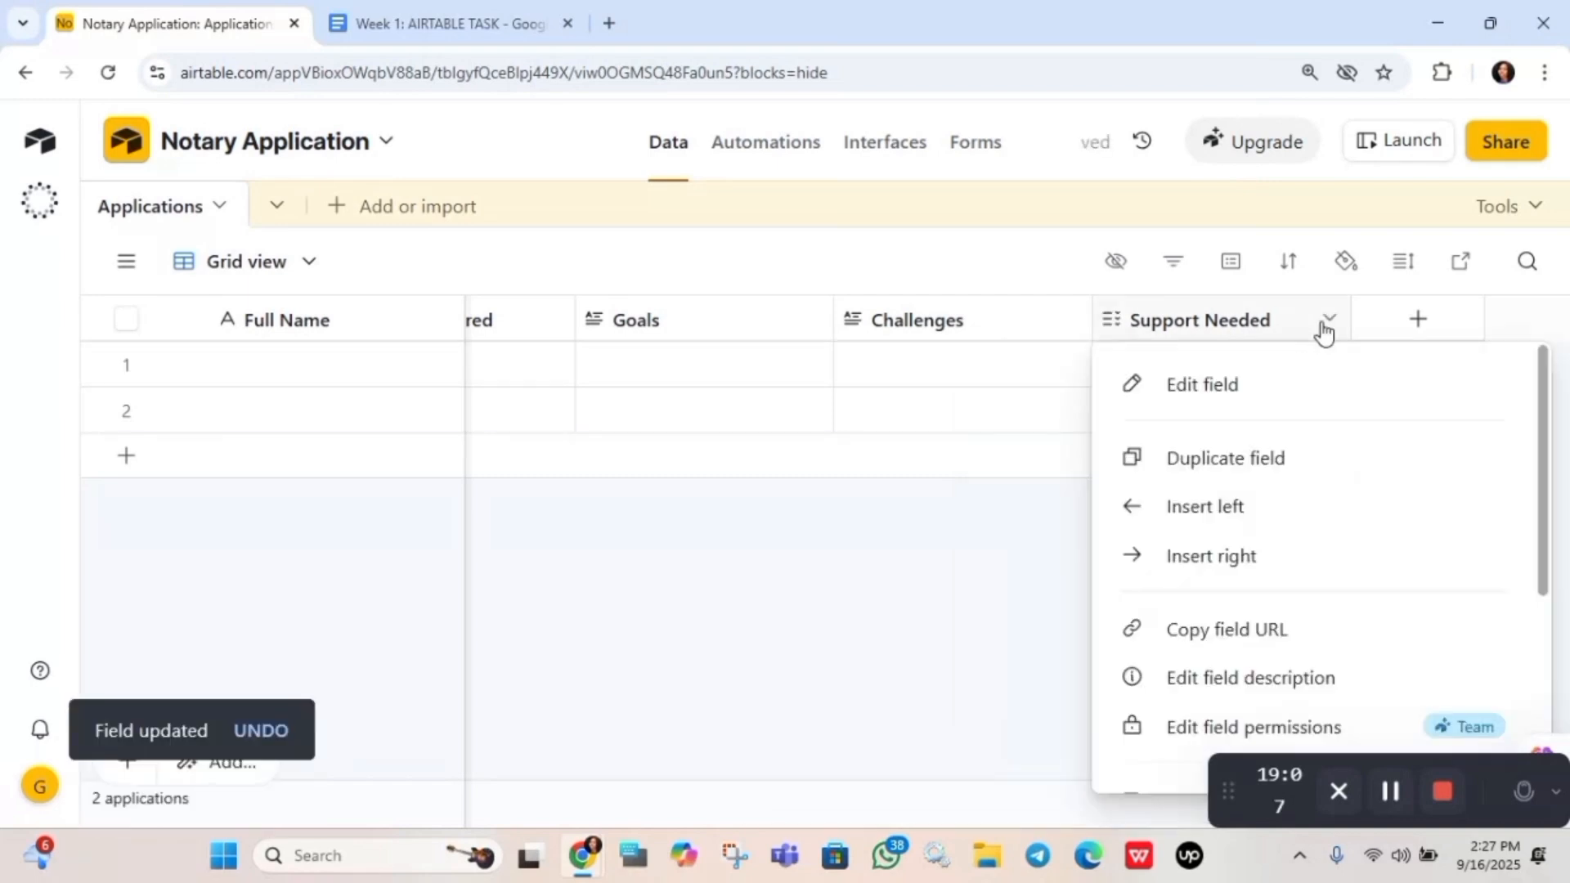
left_click(1076, 490)
left_click(1277, 365)
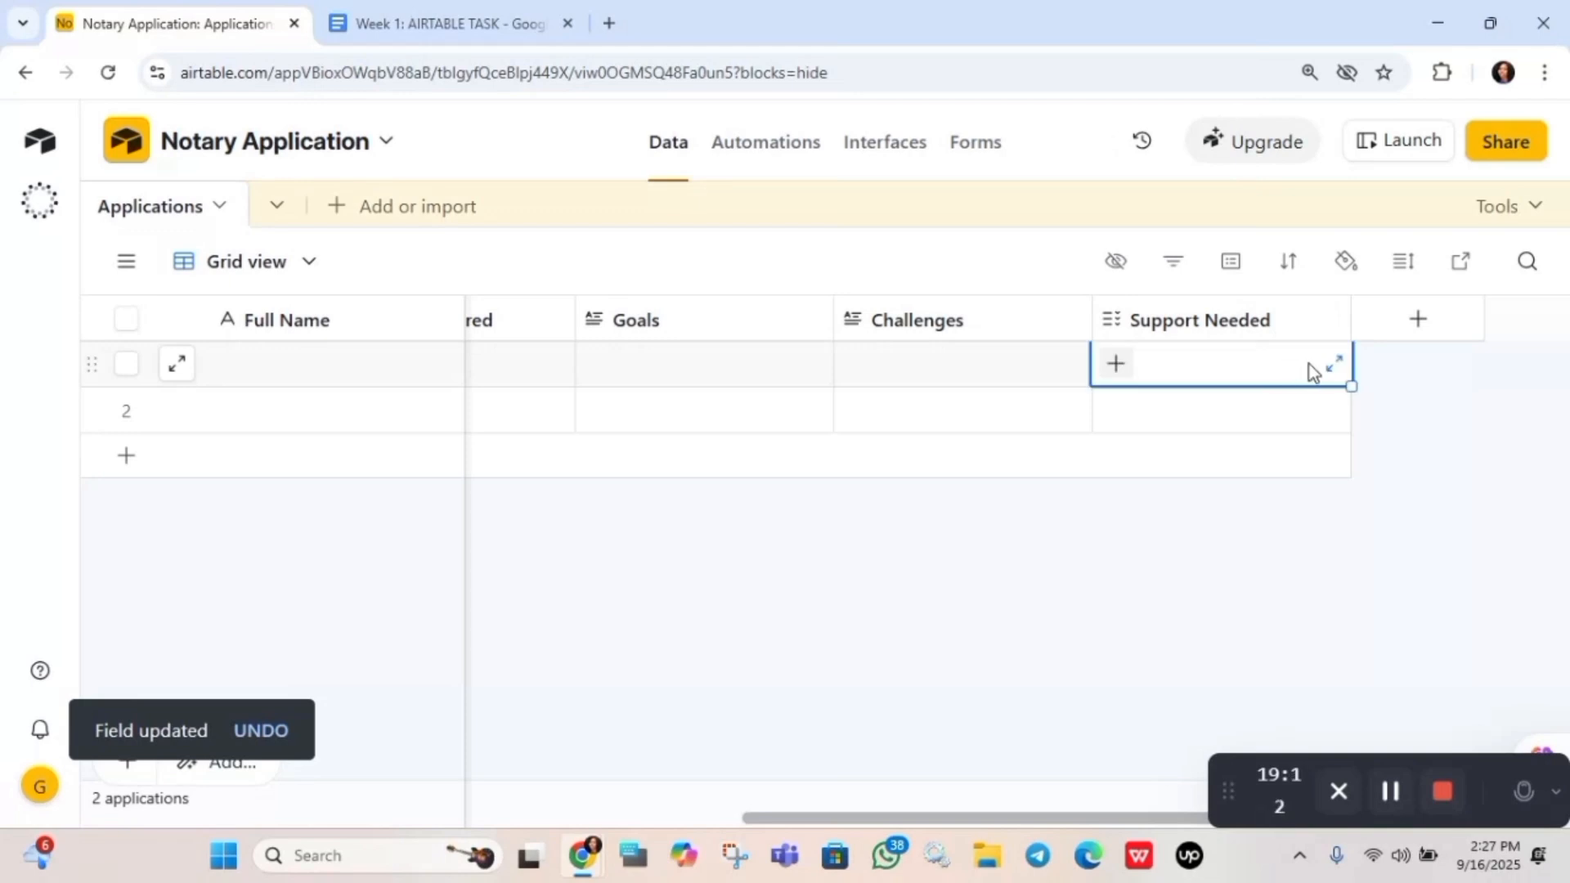
left_click(1334, 365)
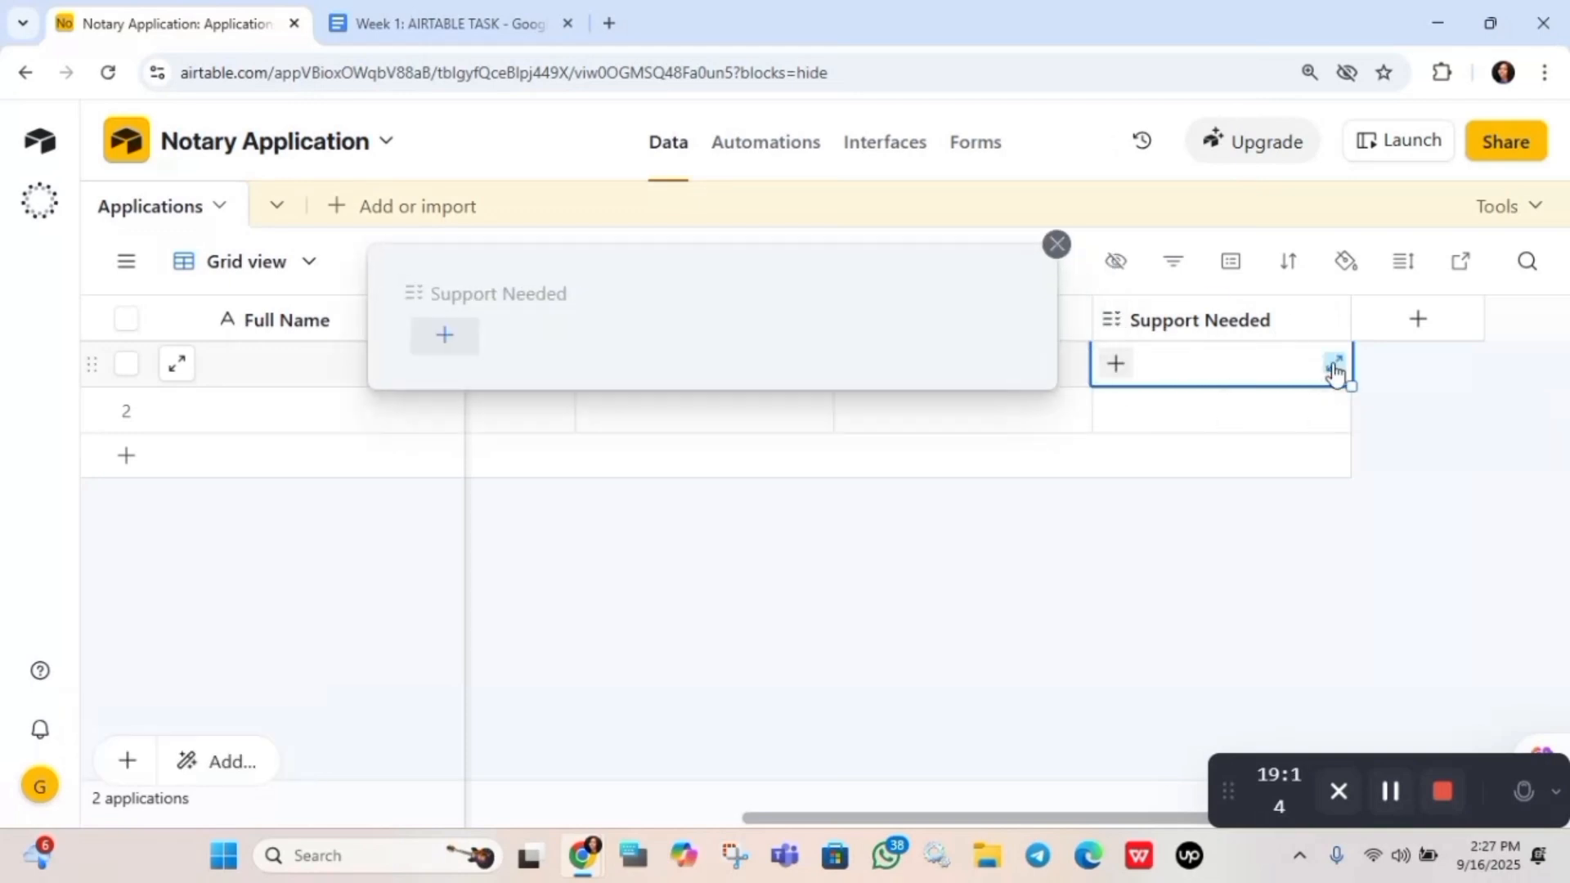
left_click(1059, 246)
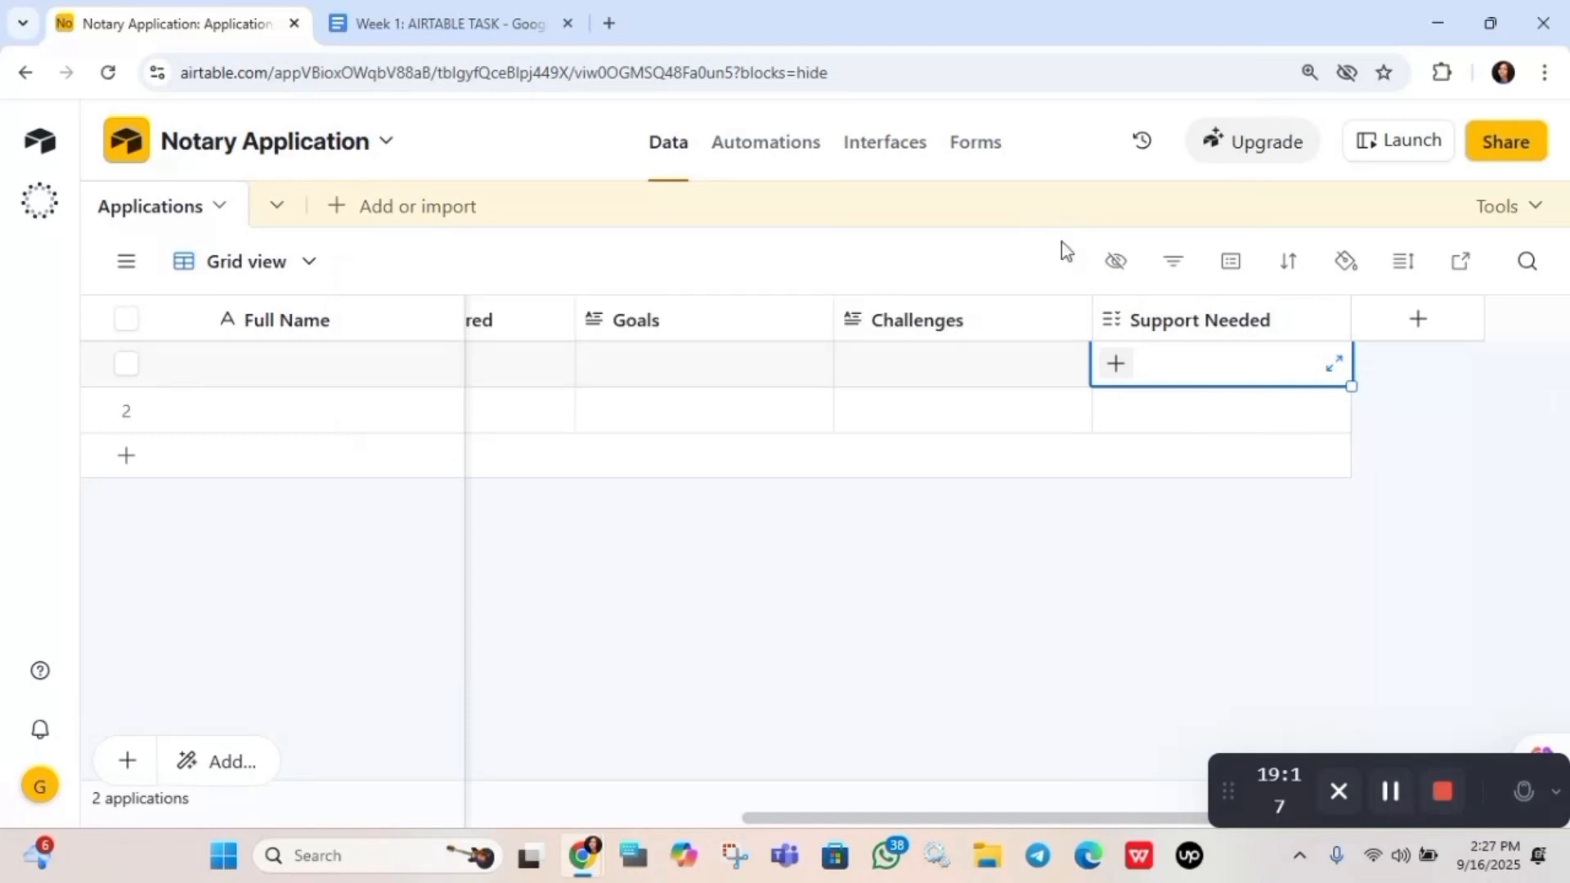
Enter a sample first name in the Full Name cell of the first record
left_click(253, 374)
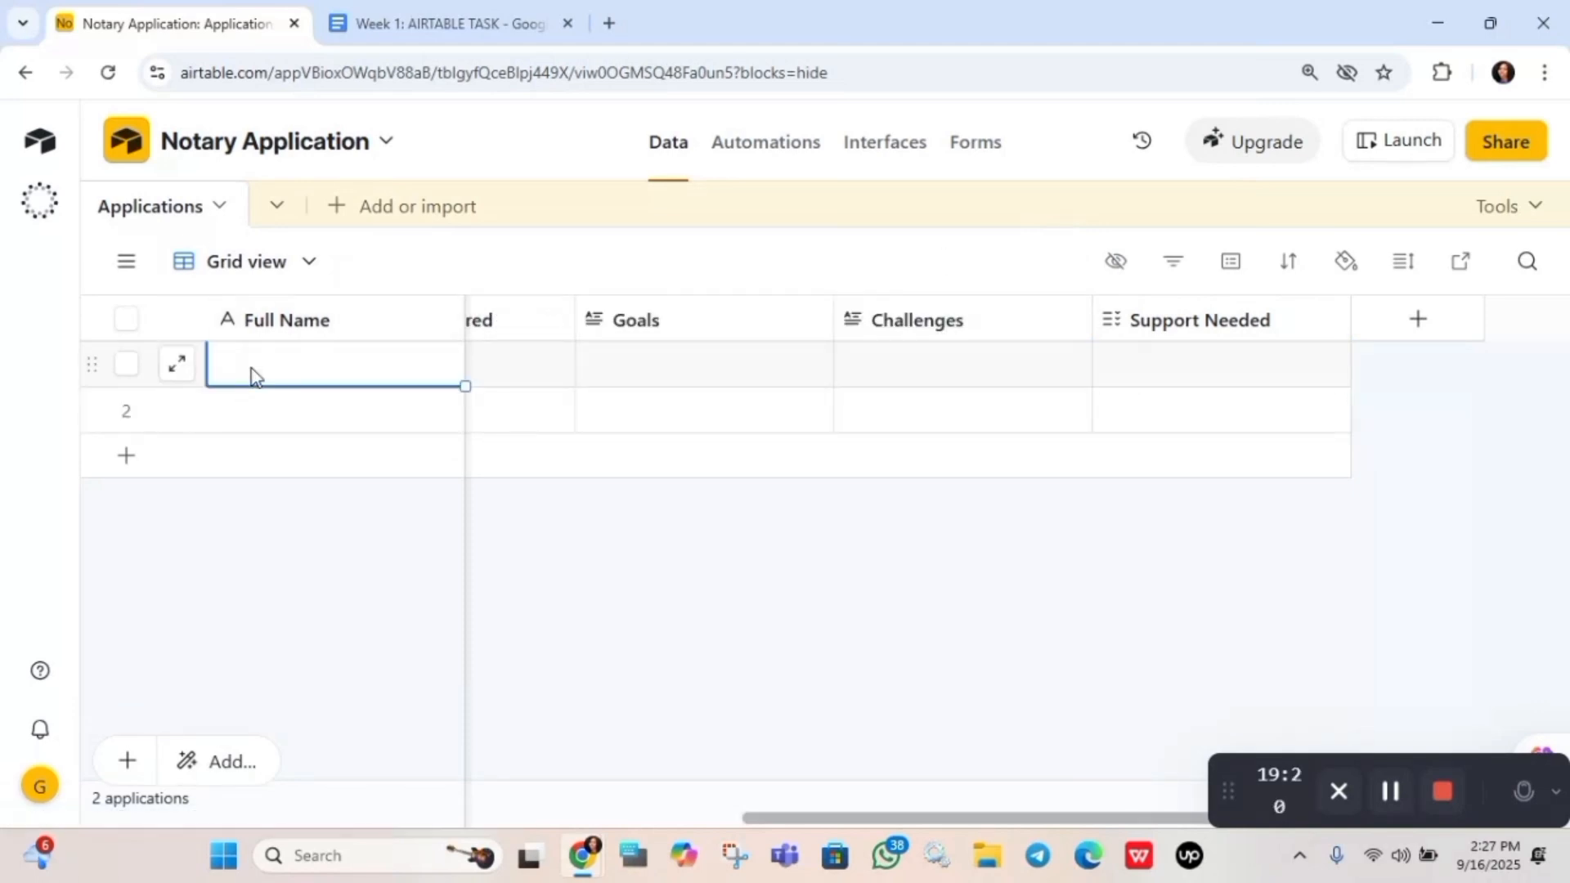
type("N")
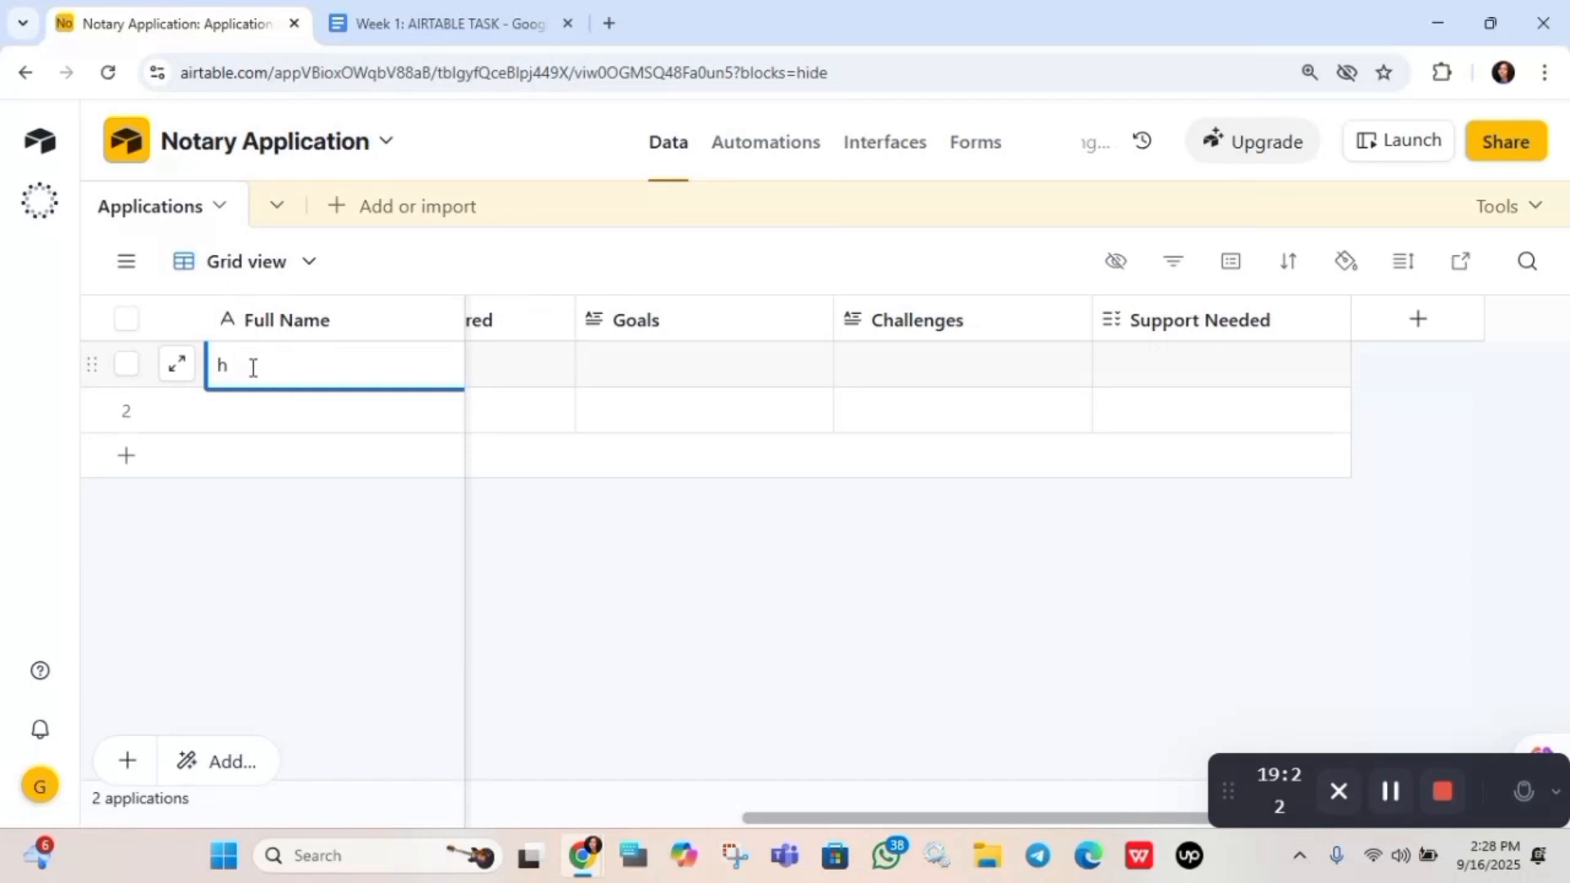
key("BackSpace")
type("jane")
Try multiple selection in the first record's Support Needed cell with Business setup & organization, Loan signing, Marketing and RON, and clear the cell
left_click(1266, 366)
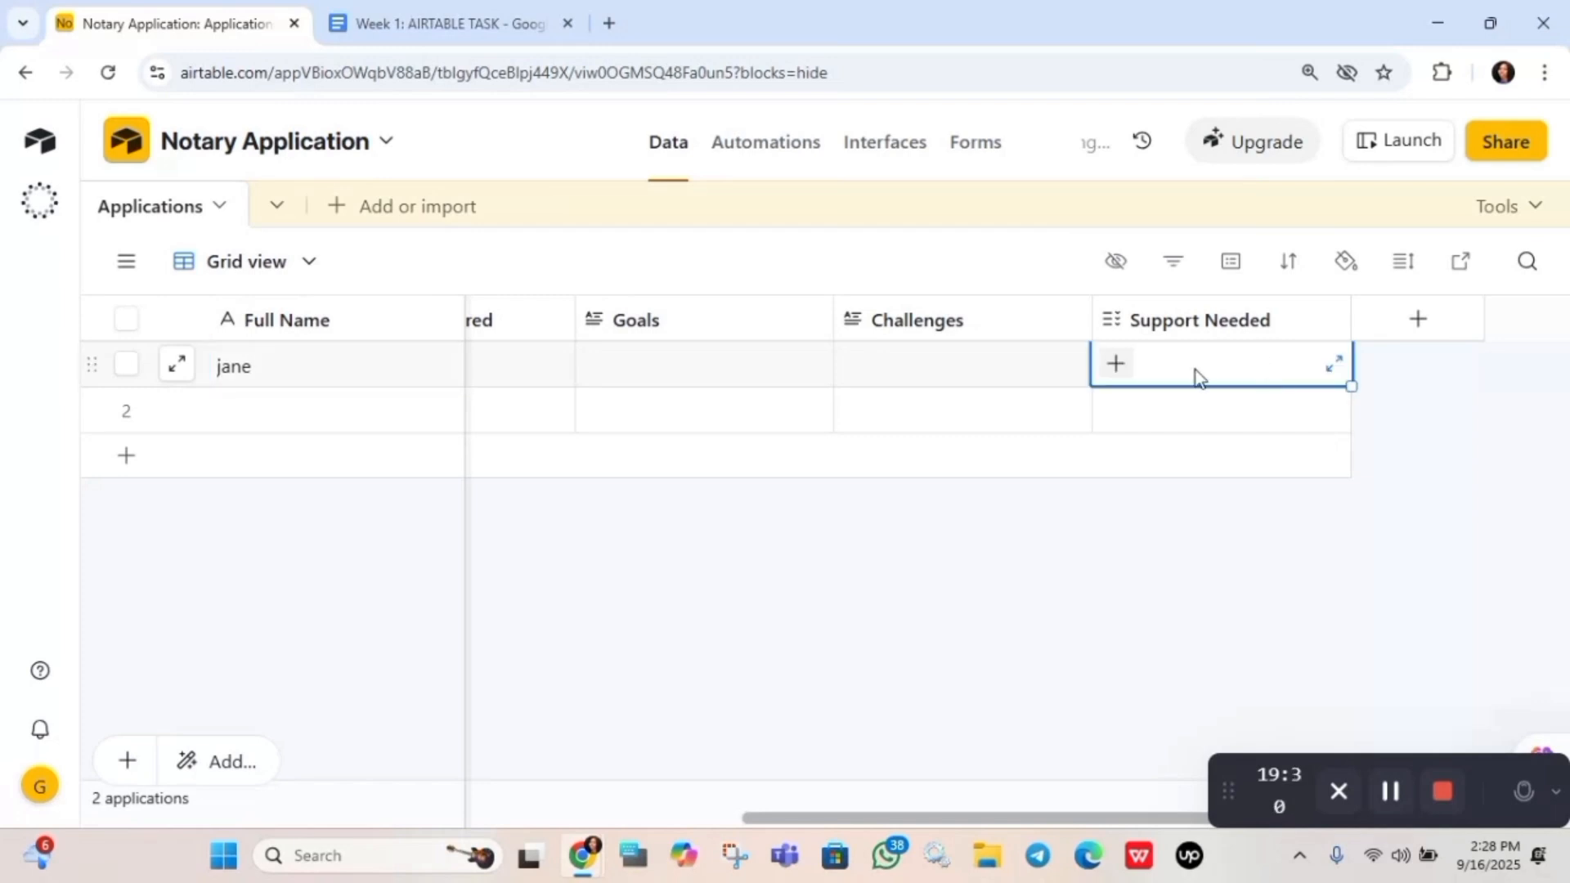
left_click(1114, 367)
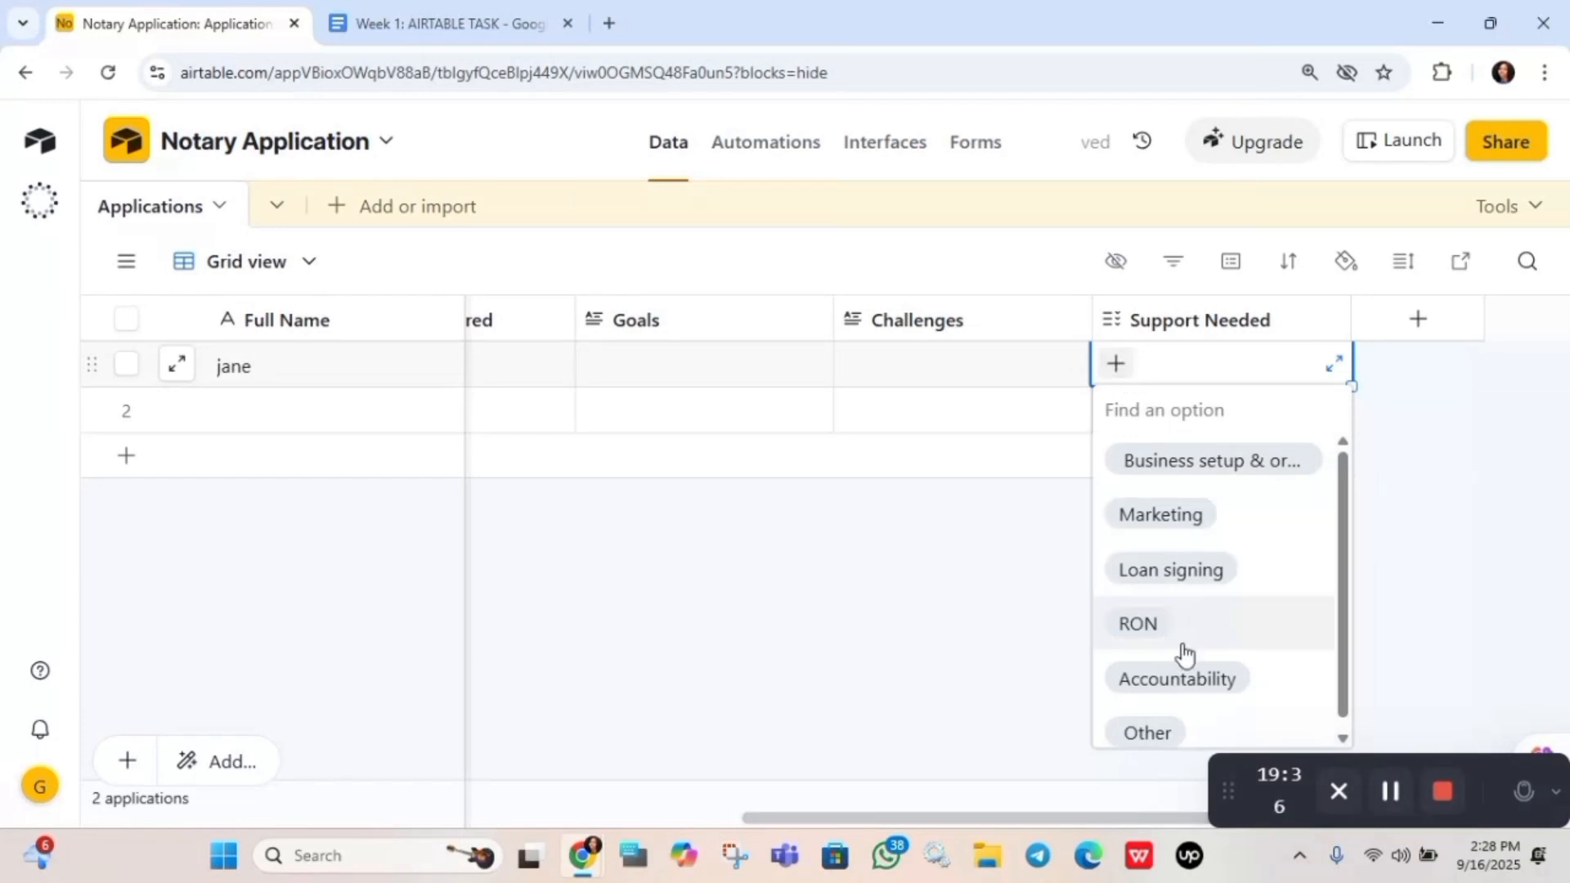
left_click(1209, 463)
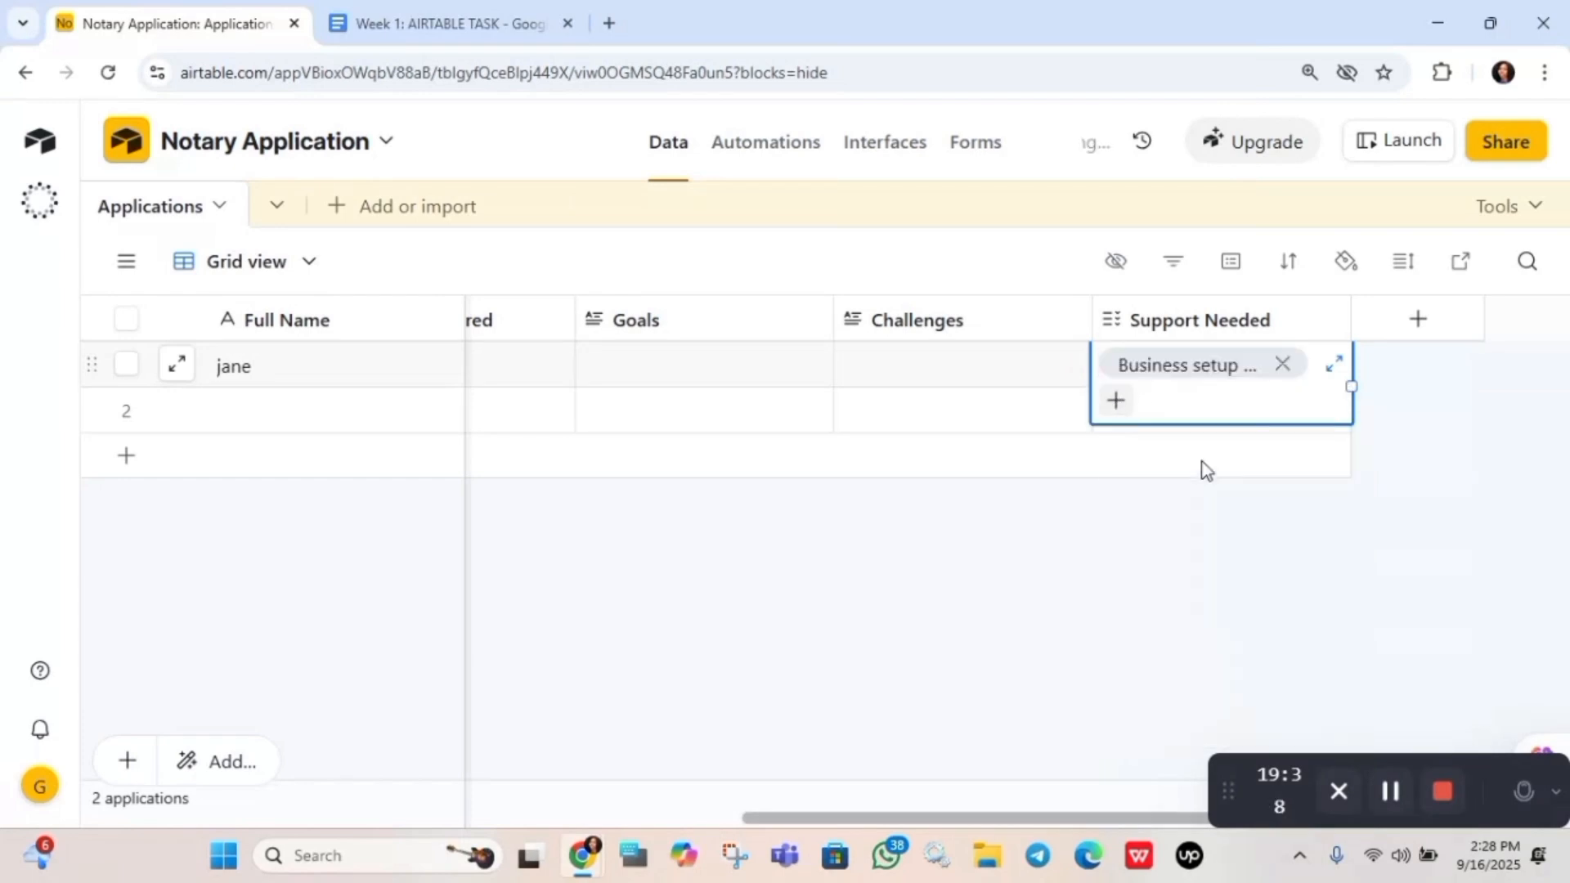
left_click(1120, 402)
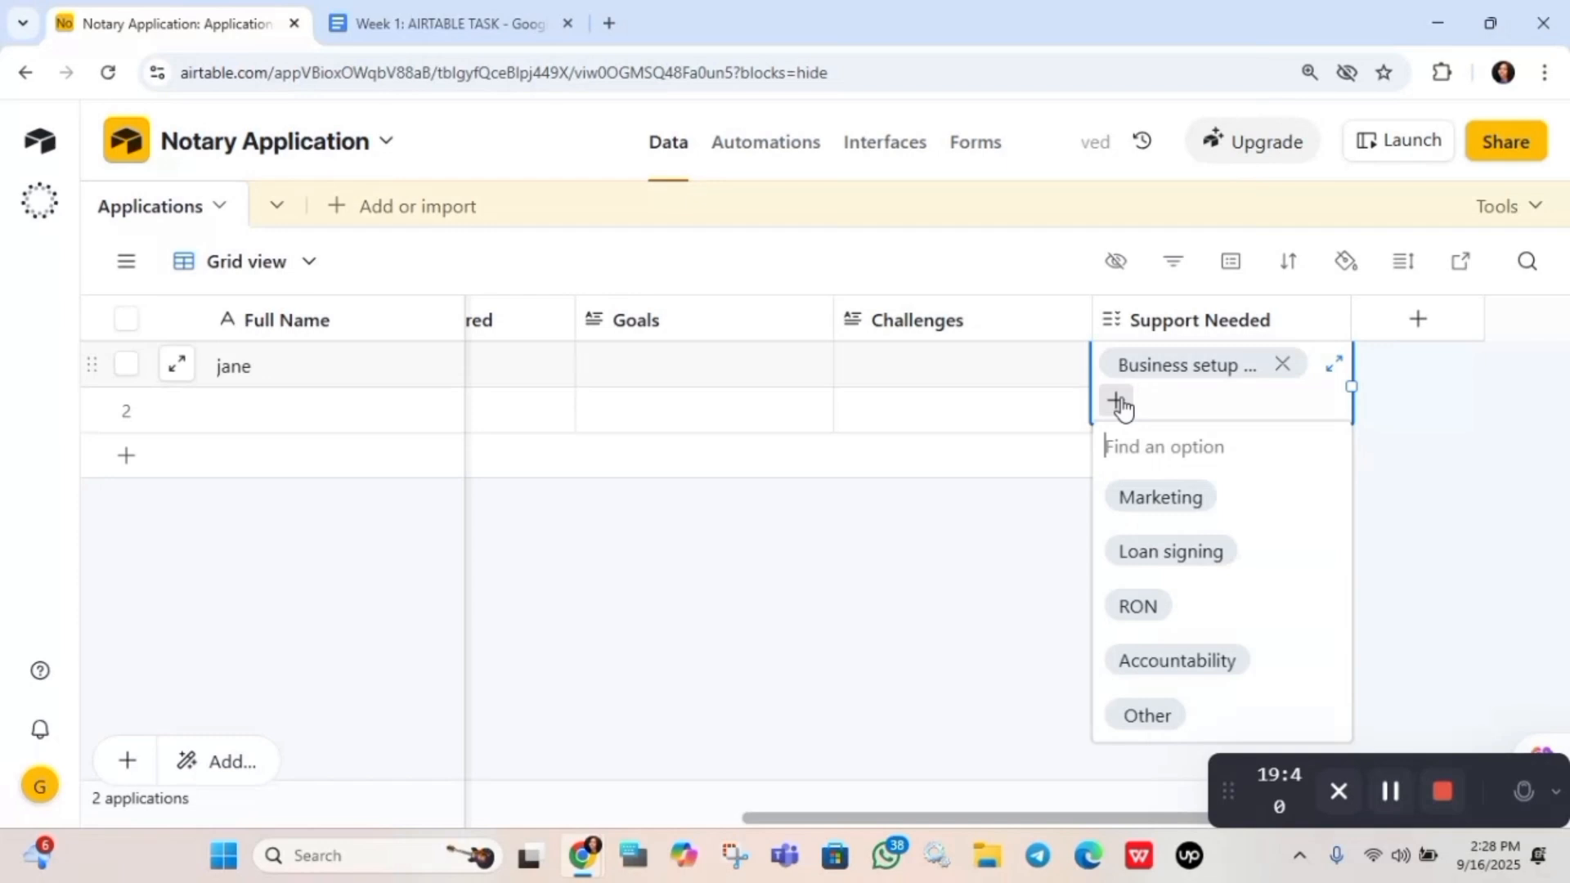
left_click(1133, 553)
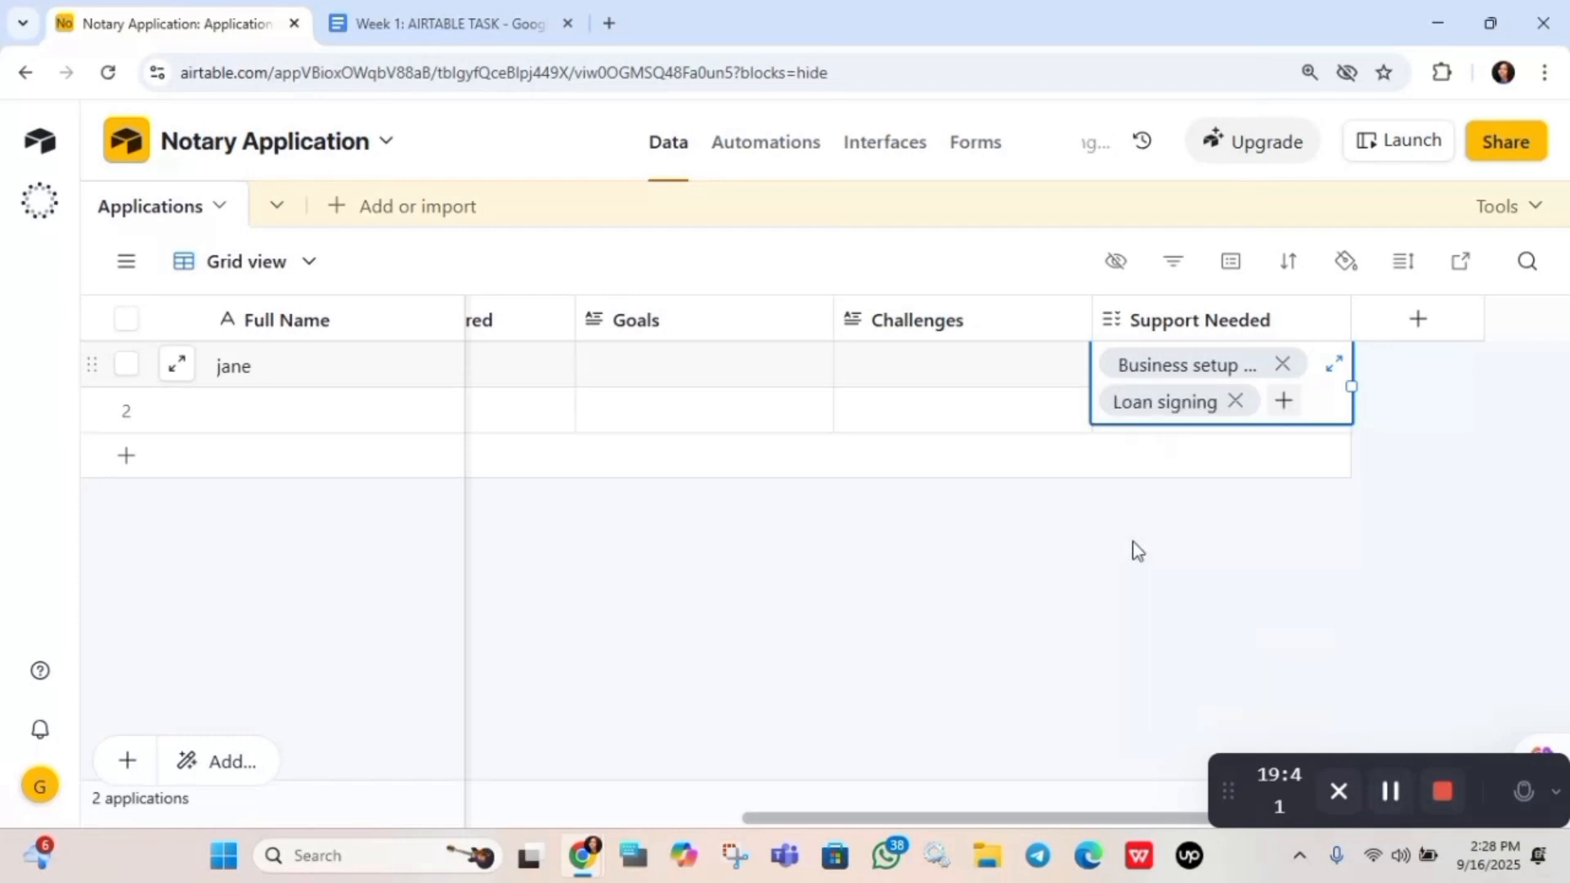
left_click(1285, 401)
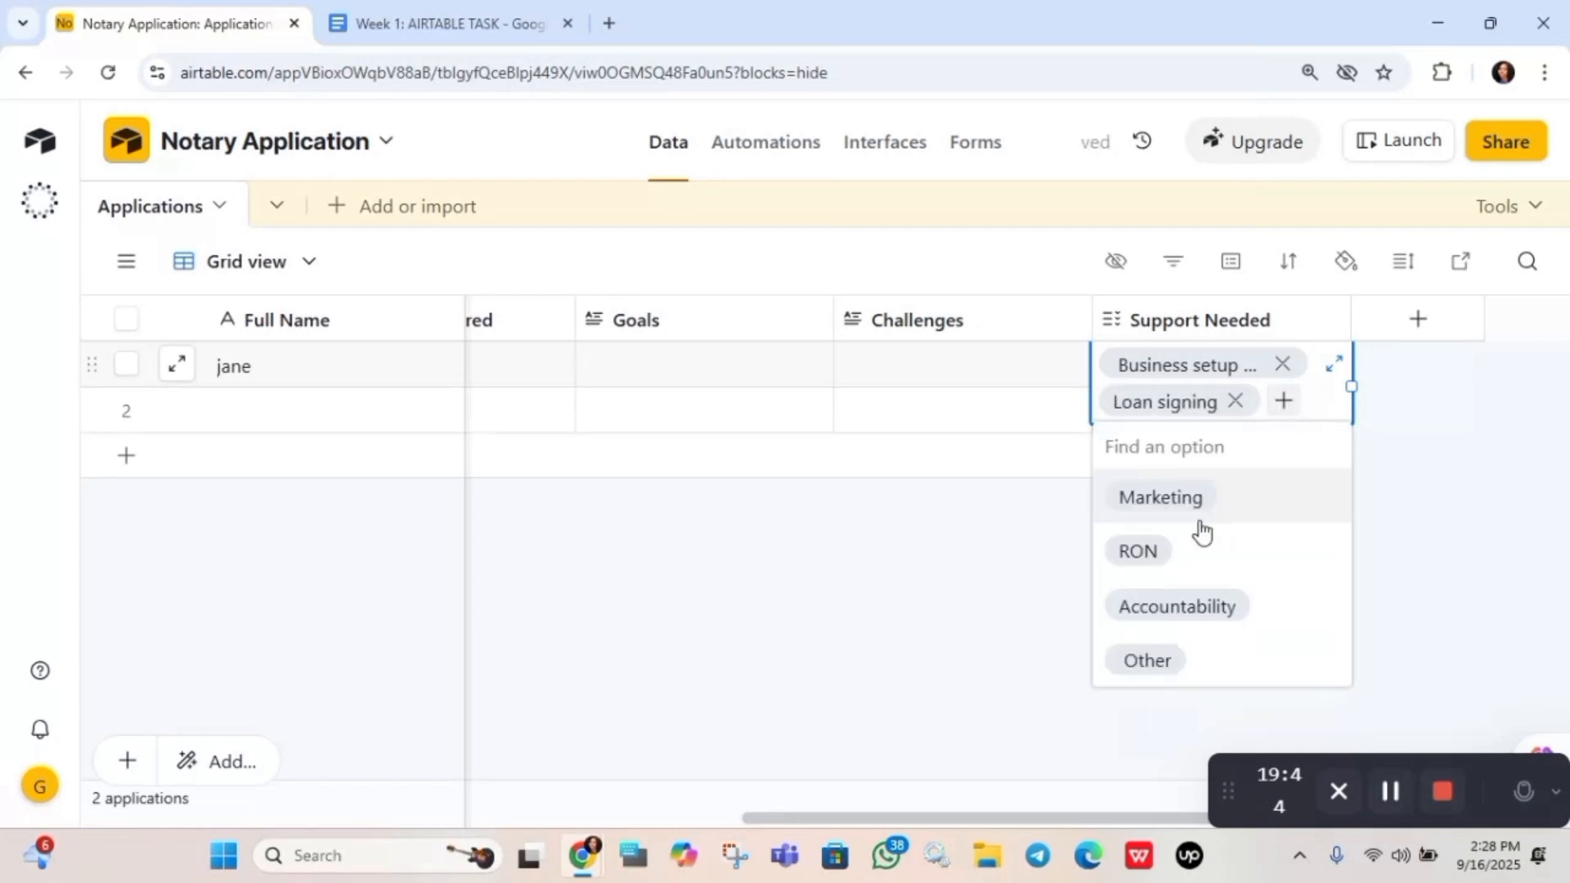
left_click(1183, 504)
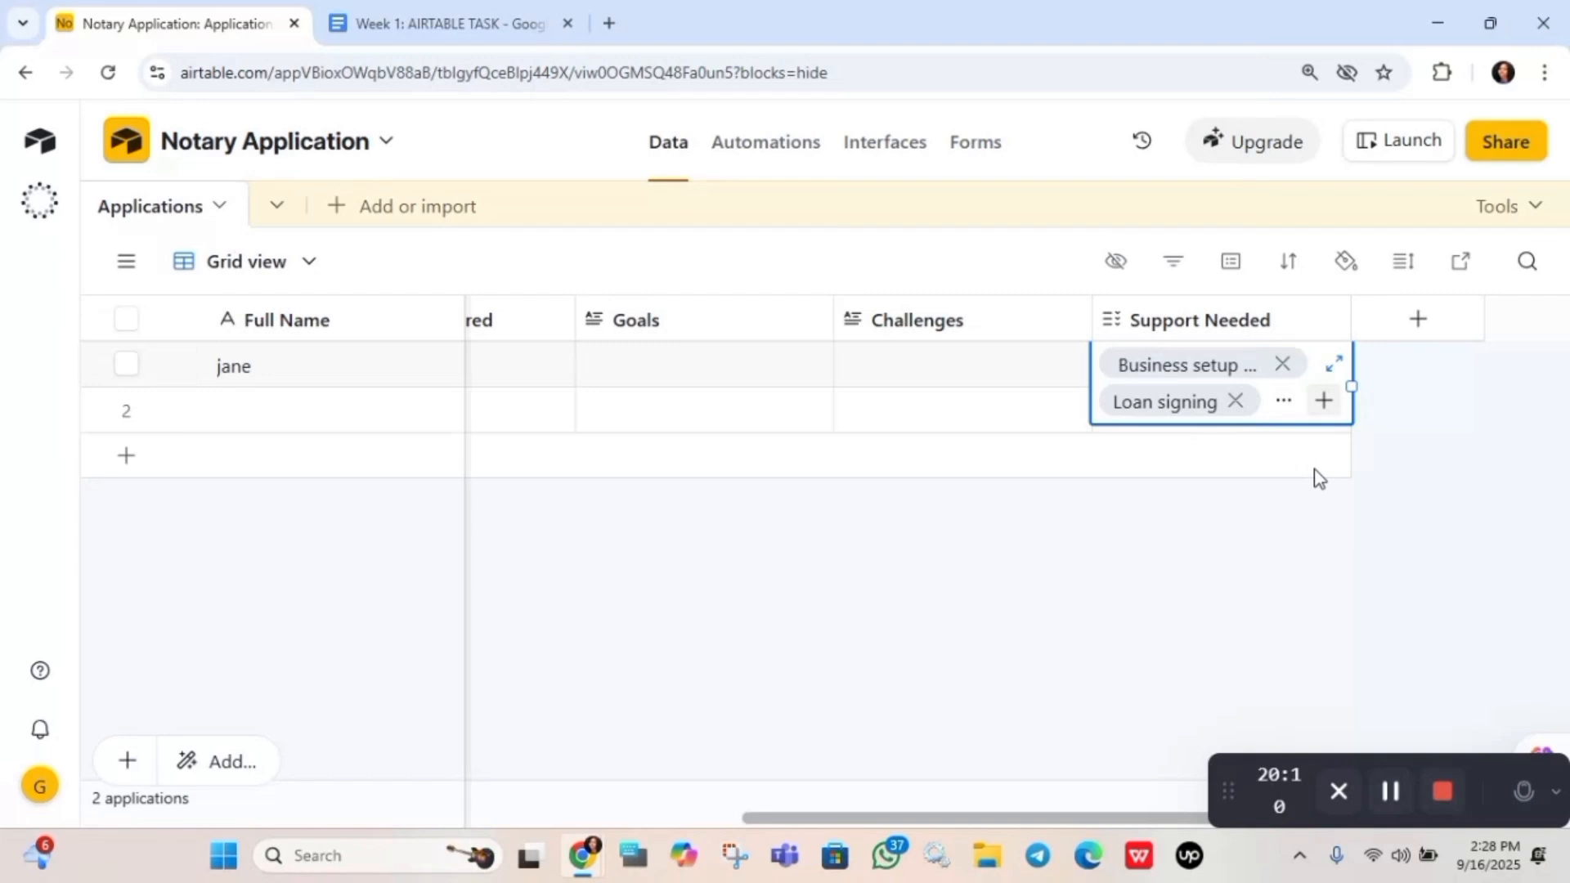
left_click(1324, 403)
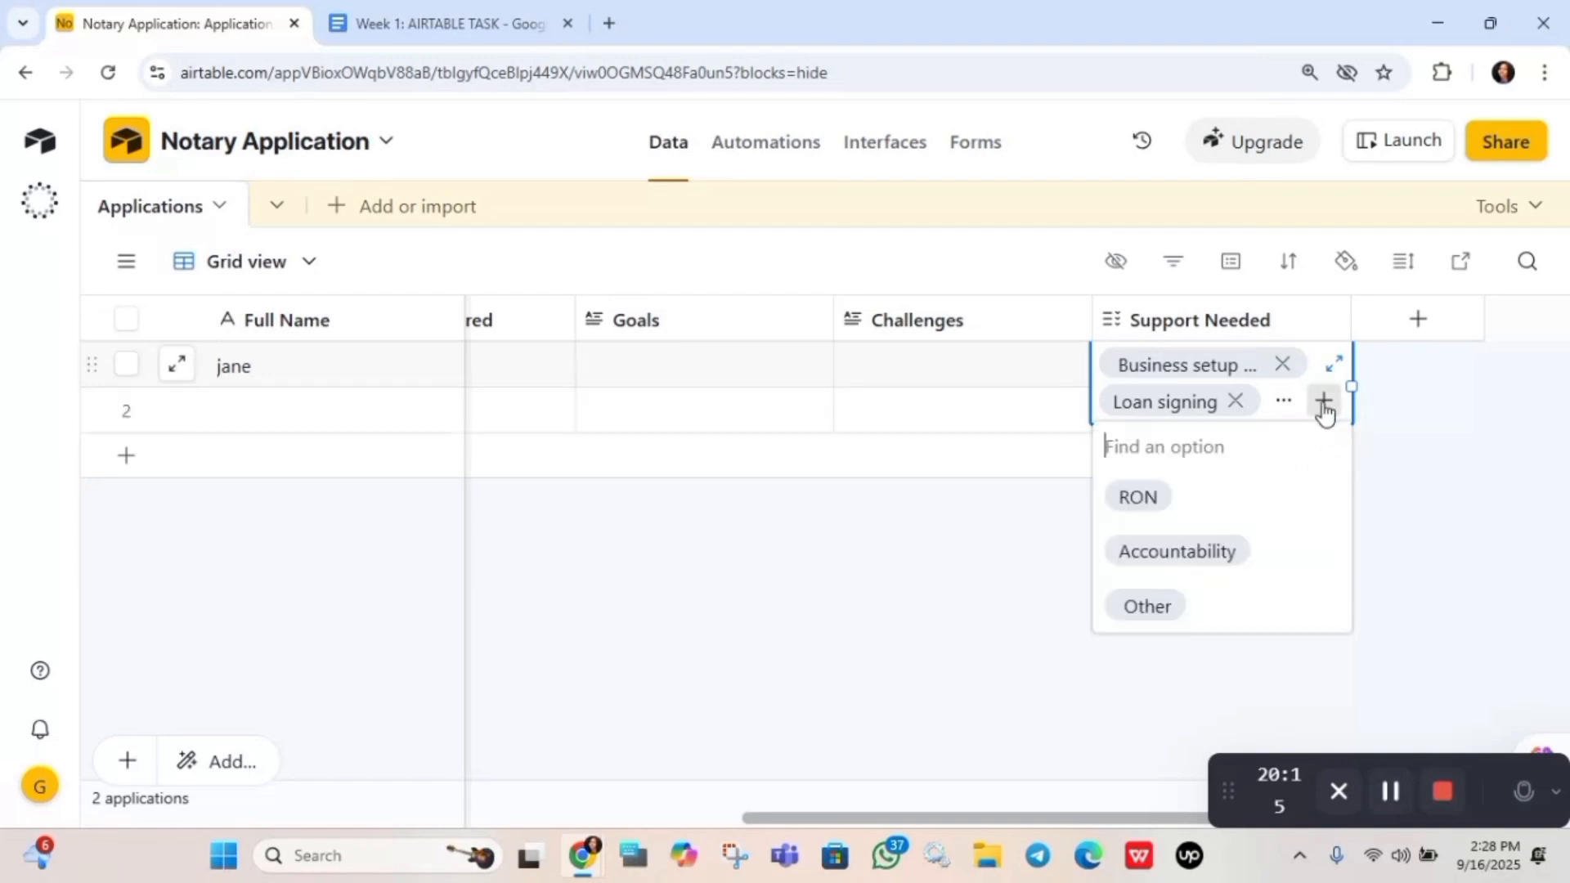
left_click(1144, 503)
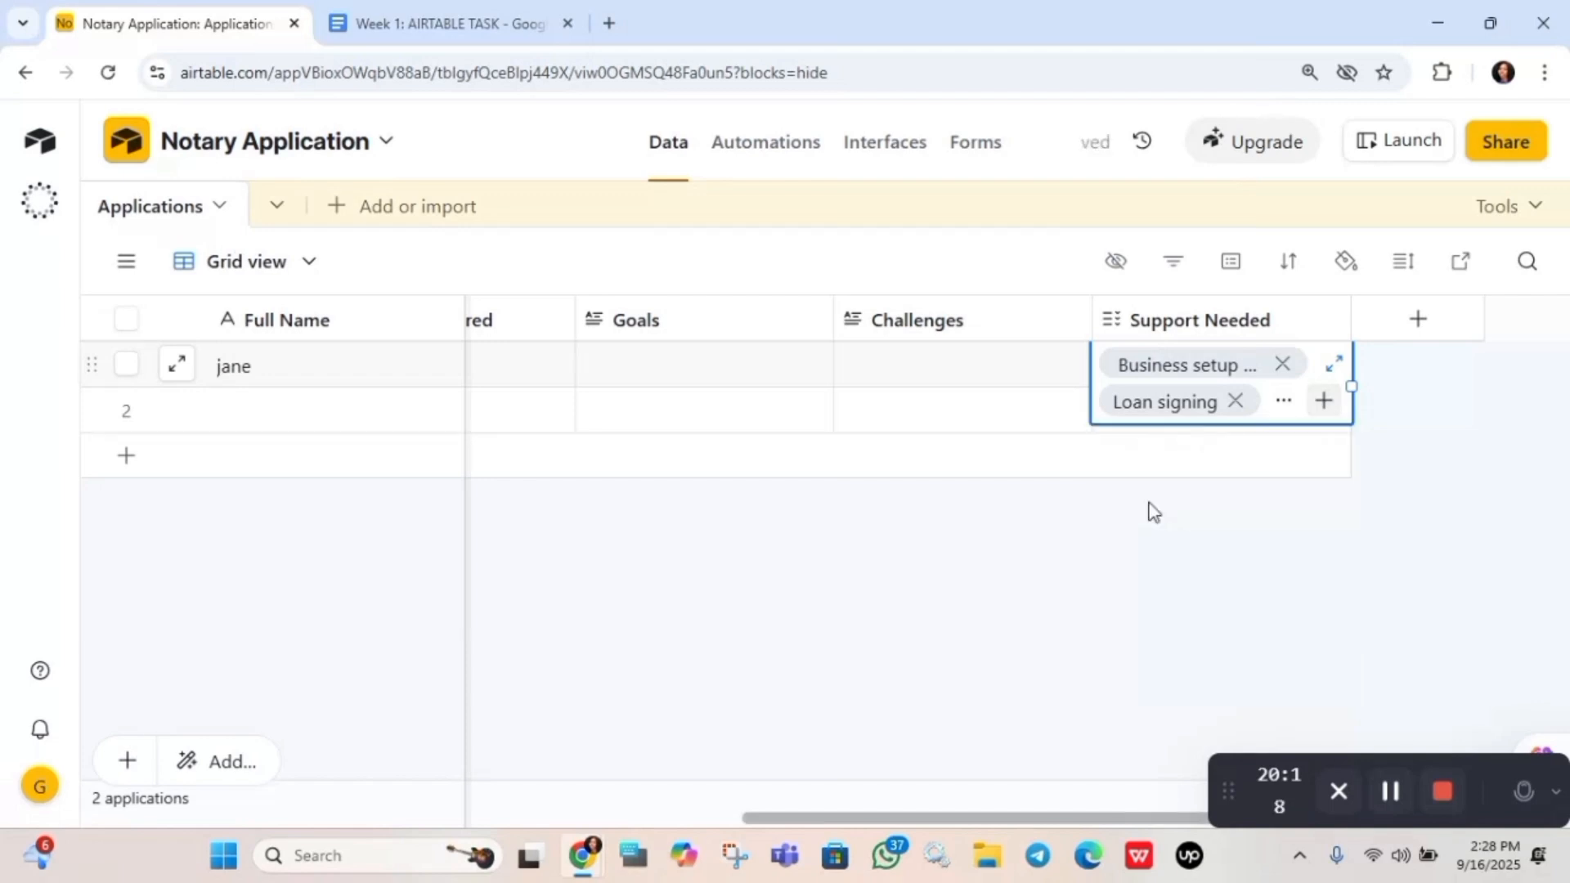
key("Delete")
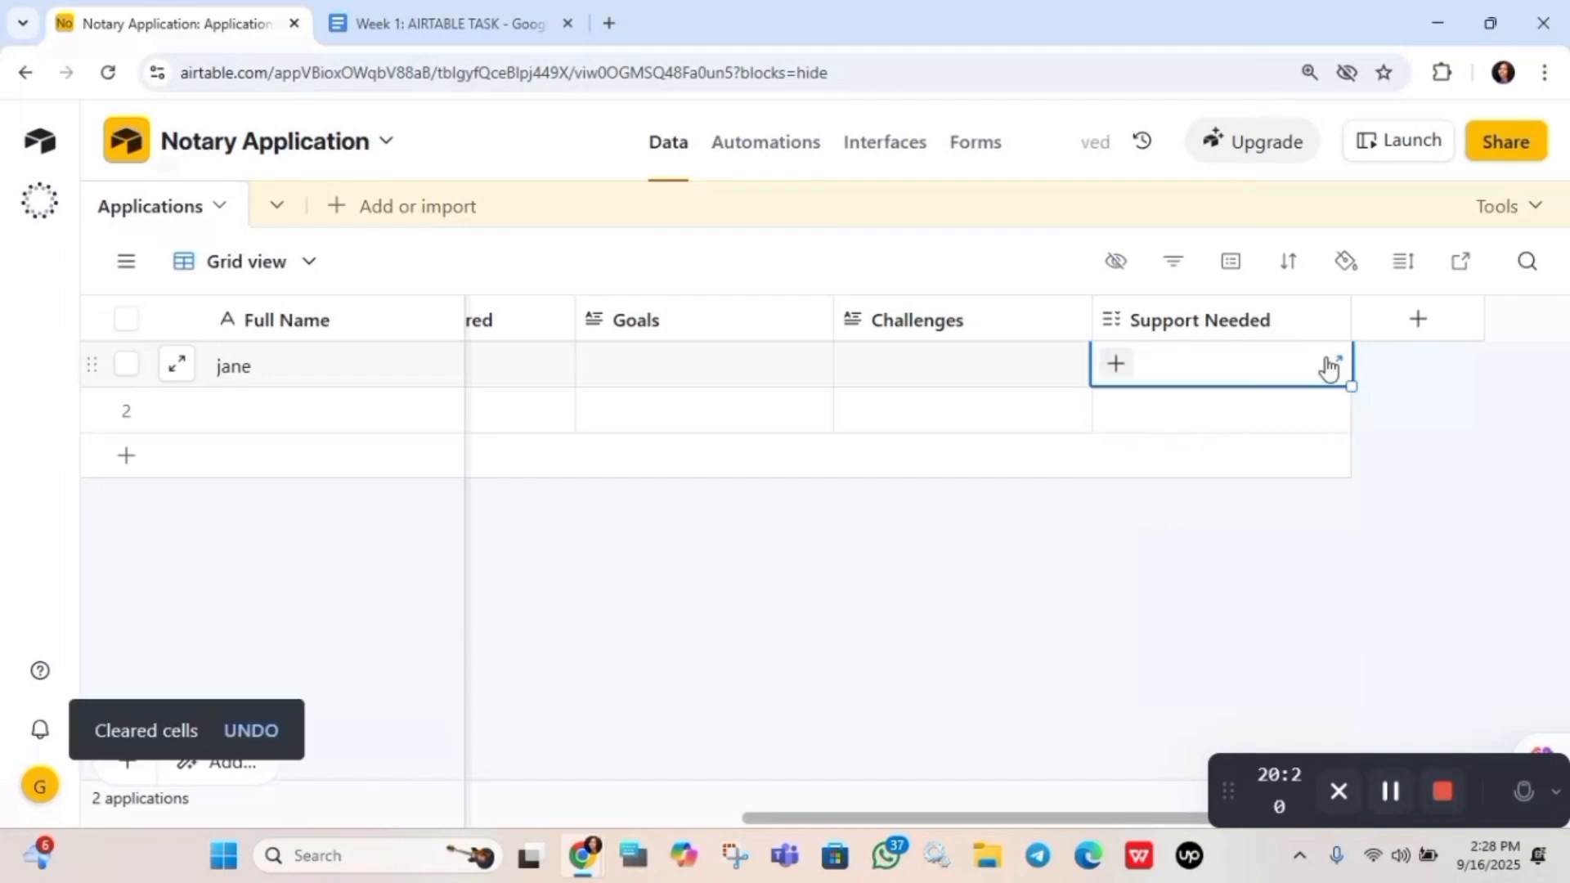
Check the next field in the Google Docs task document and start a Single select field named Time Commitment in Airtable
left_click(488, 12)
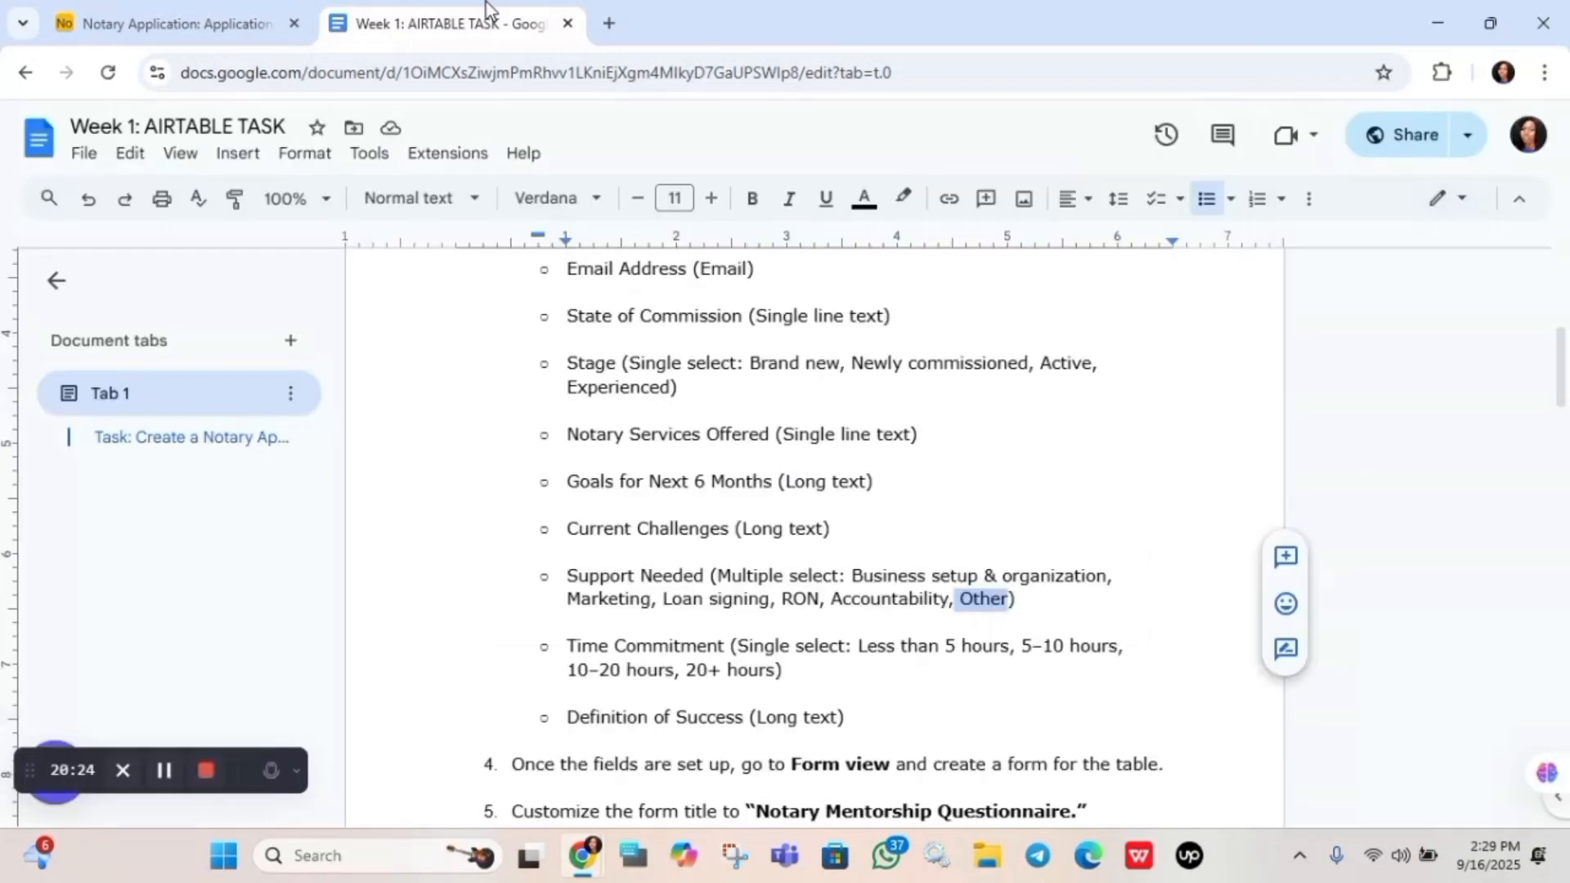
left_click(224, 11)
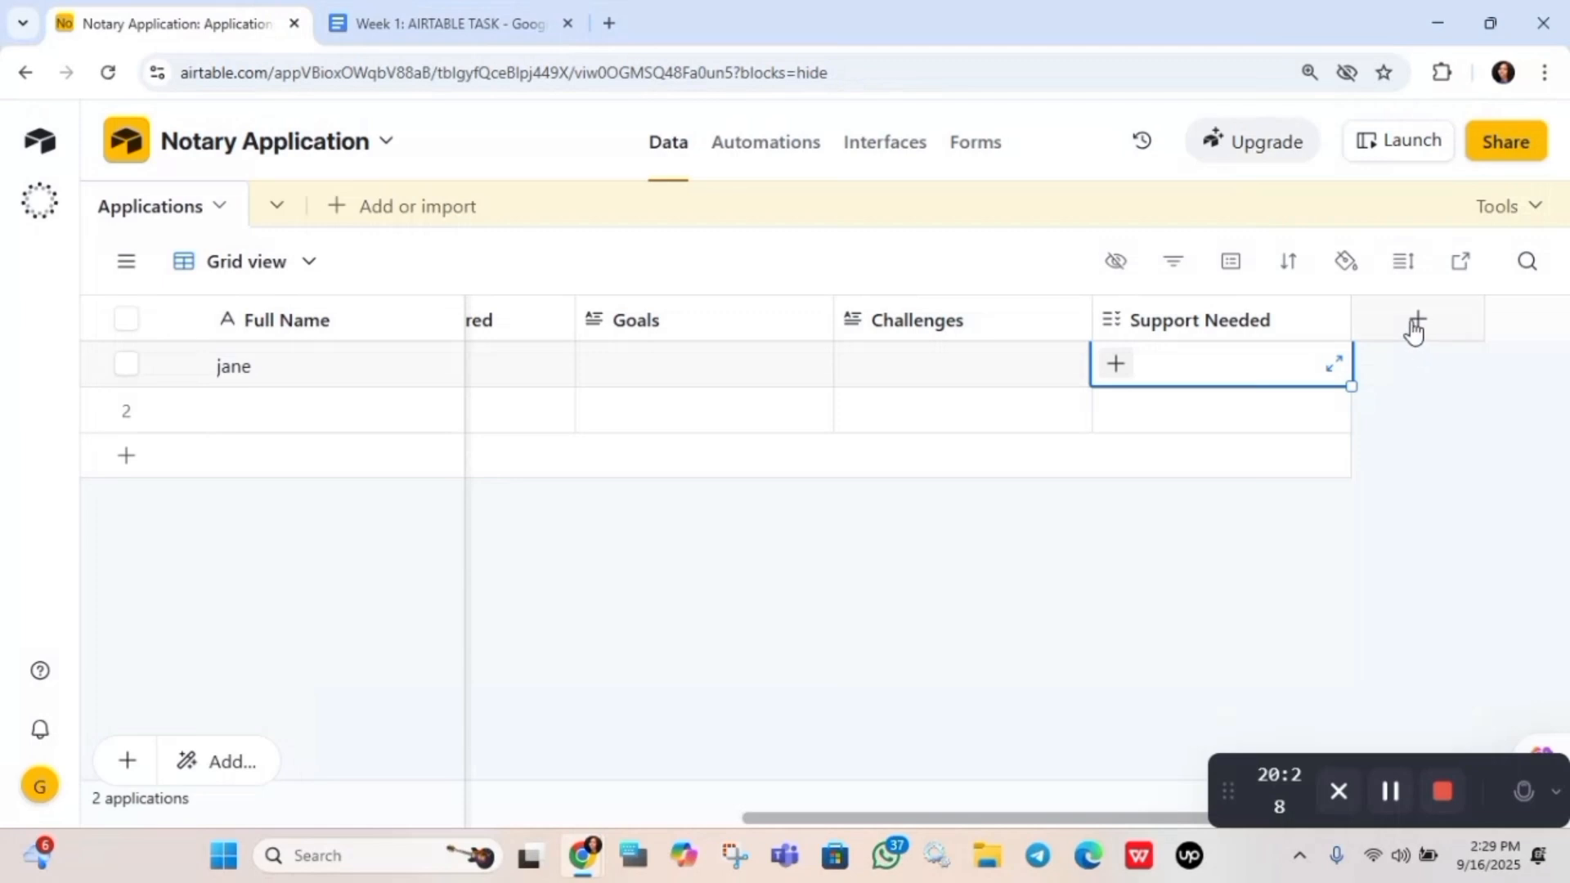
left_click(1415, 327)
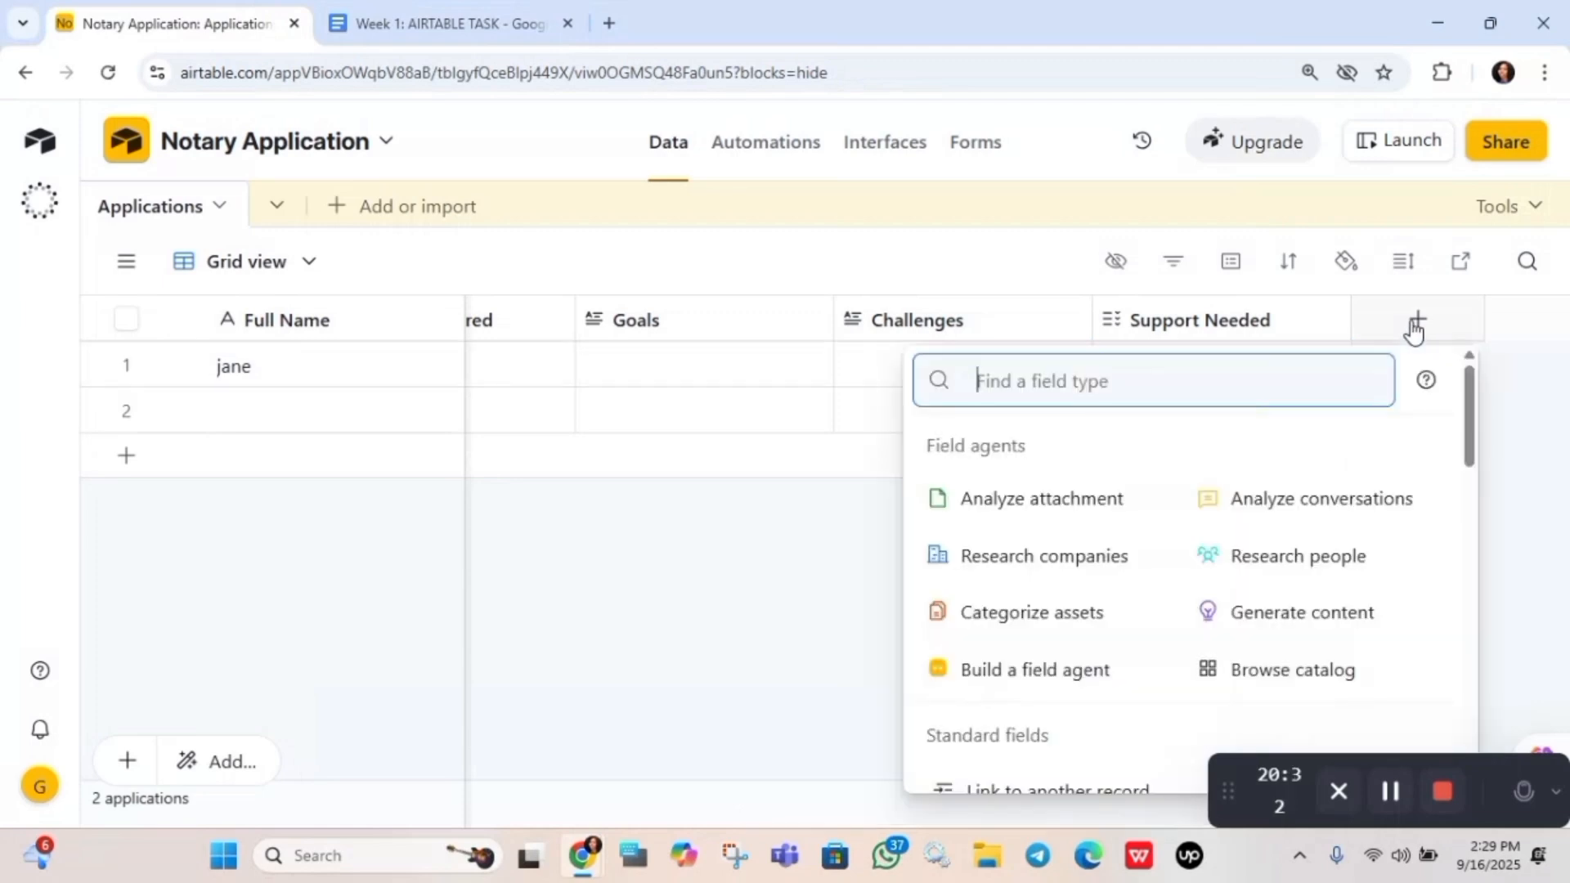
type("si")
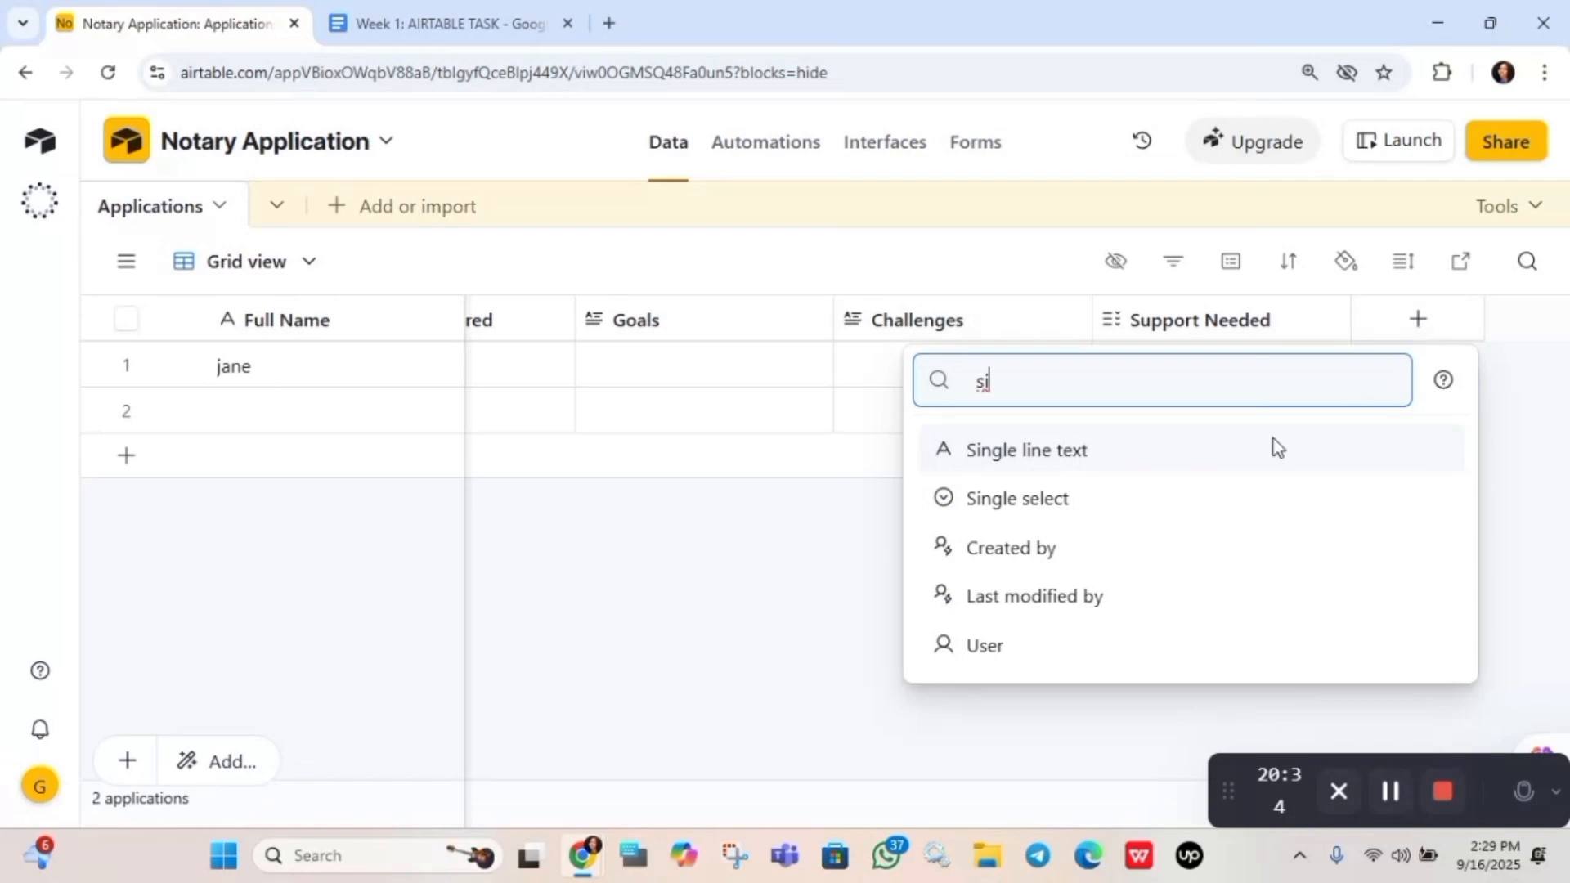
left_click(1044, 504)
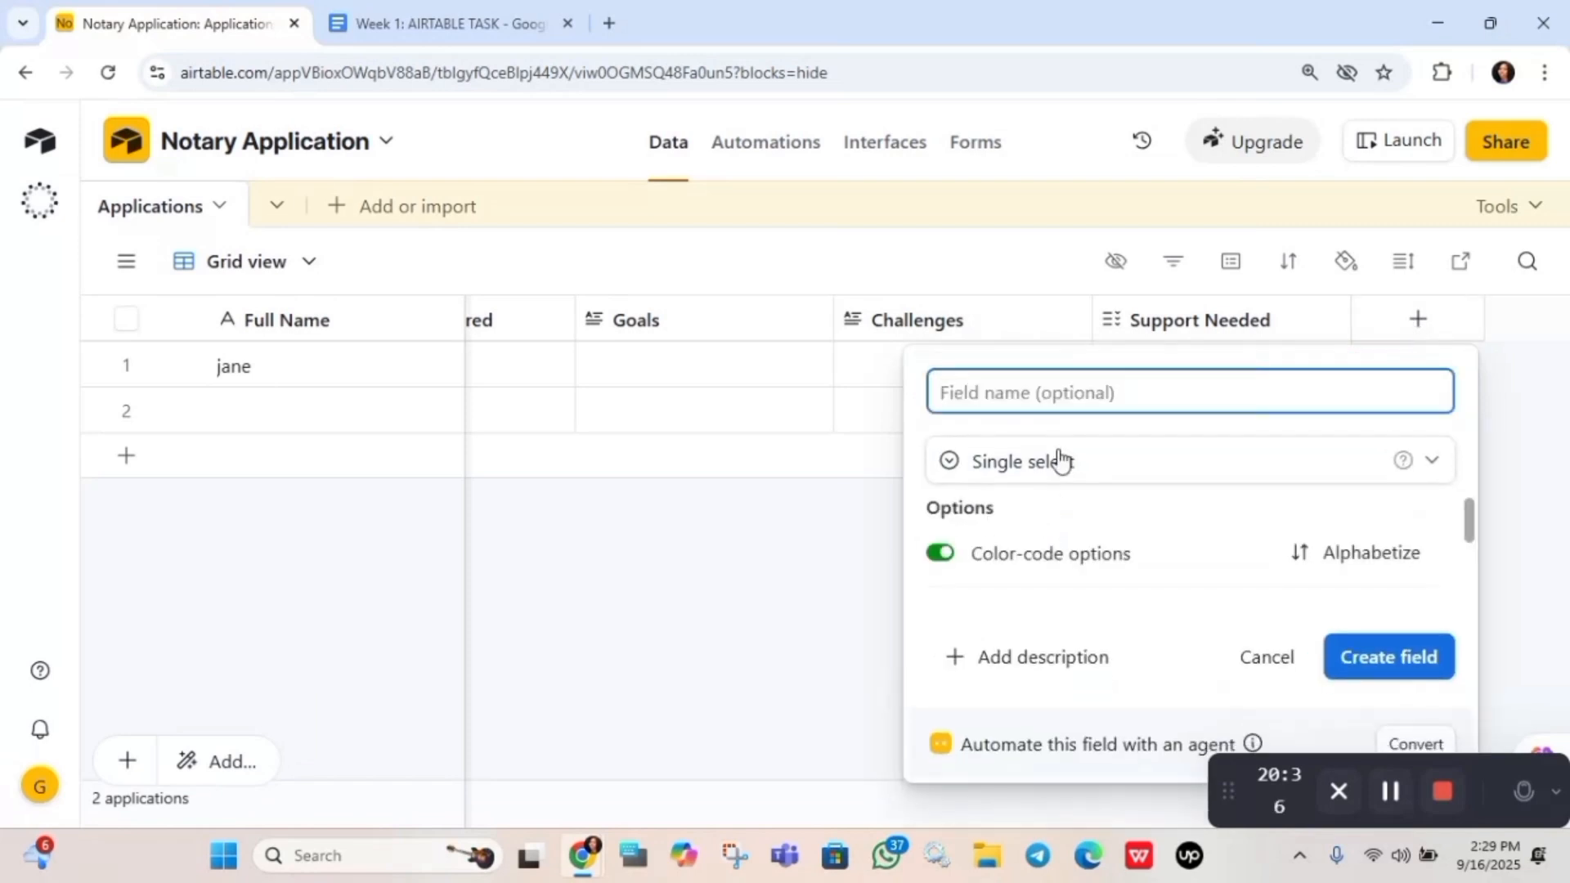
type("Time ")
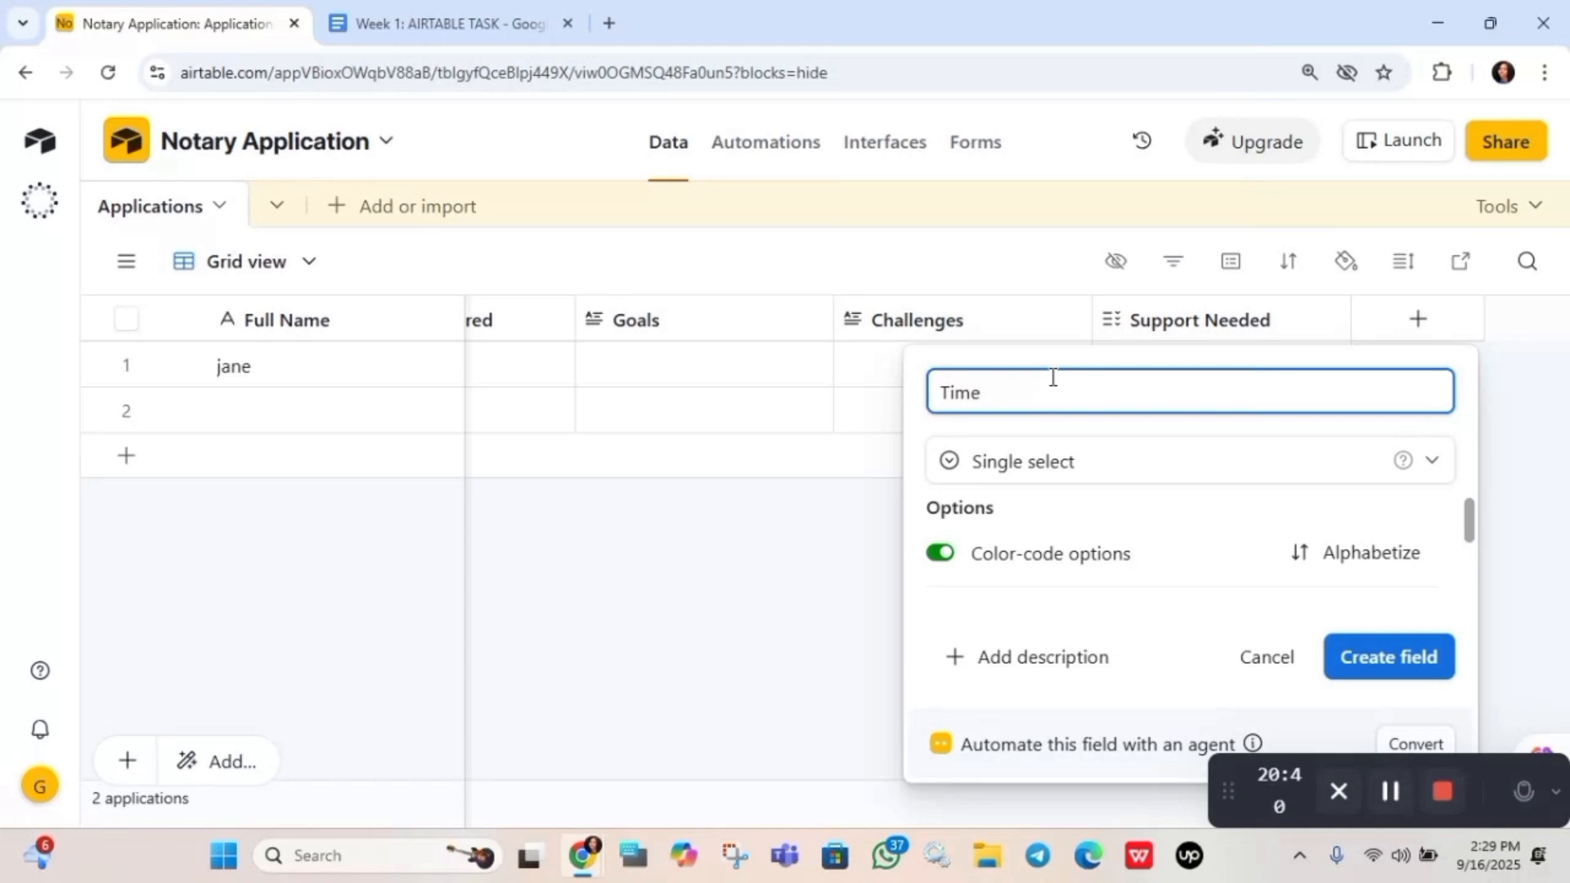
type("Commitment")
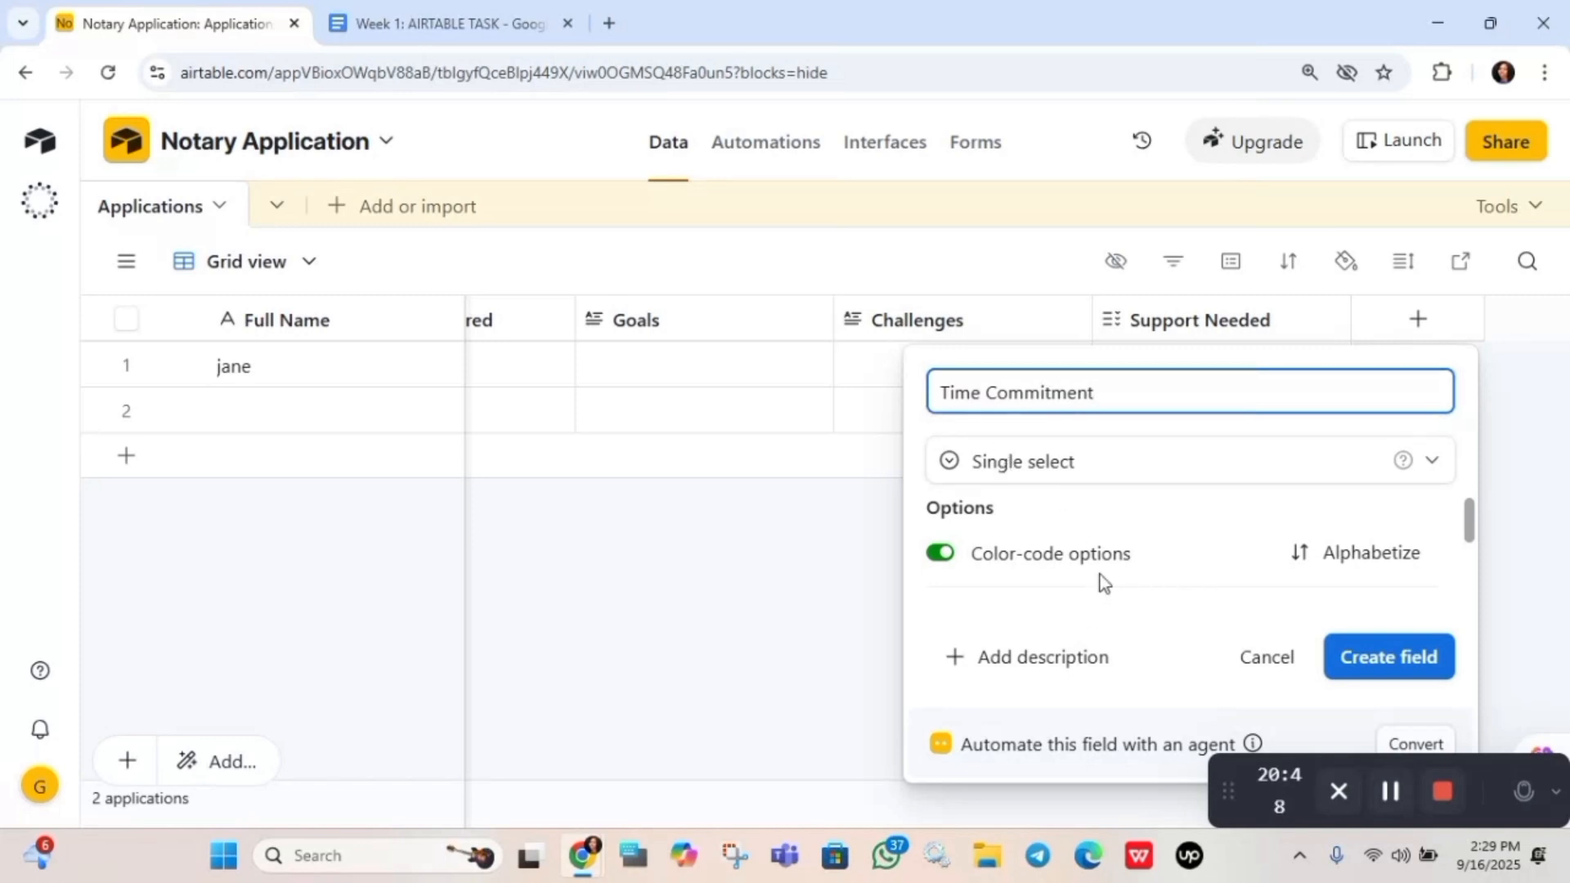
Add the options "Less than 5 hours" and "5-10 hours" to the Time Commitment field
scroll(1098, 582, "down", 3)
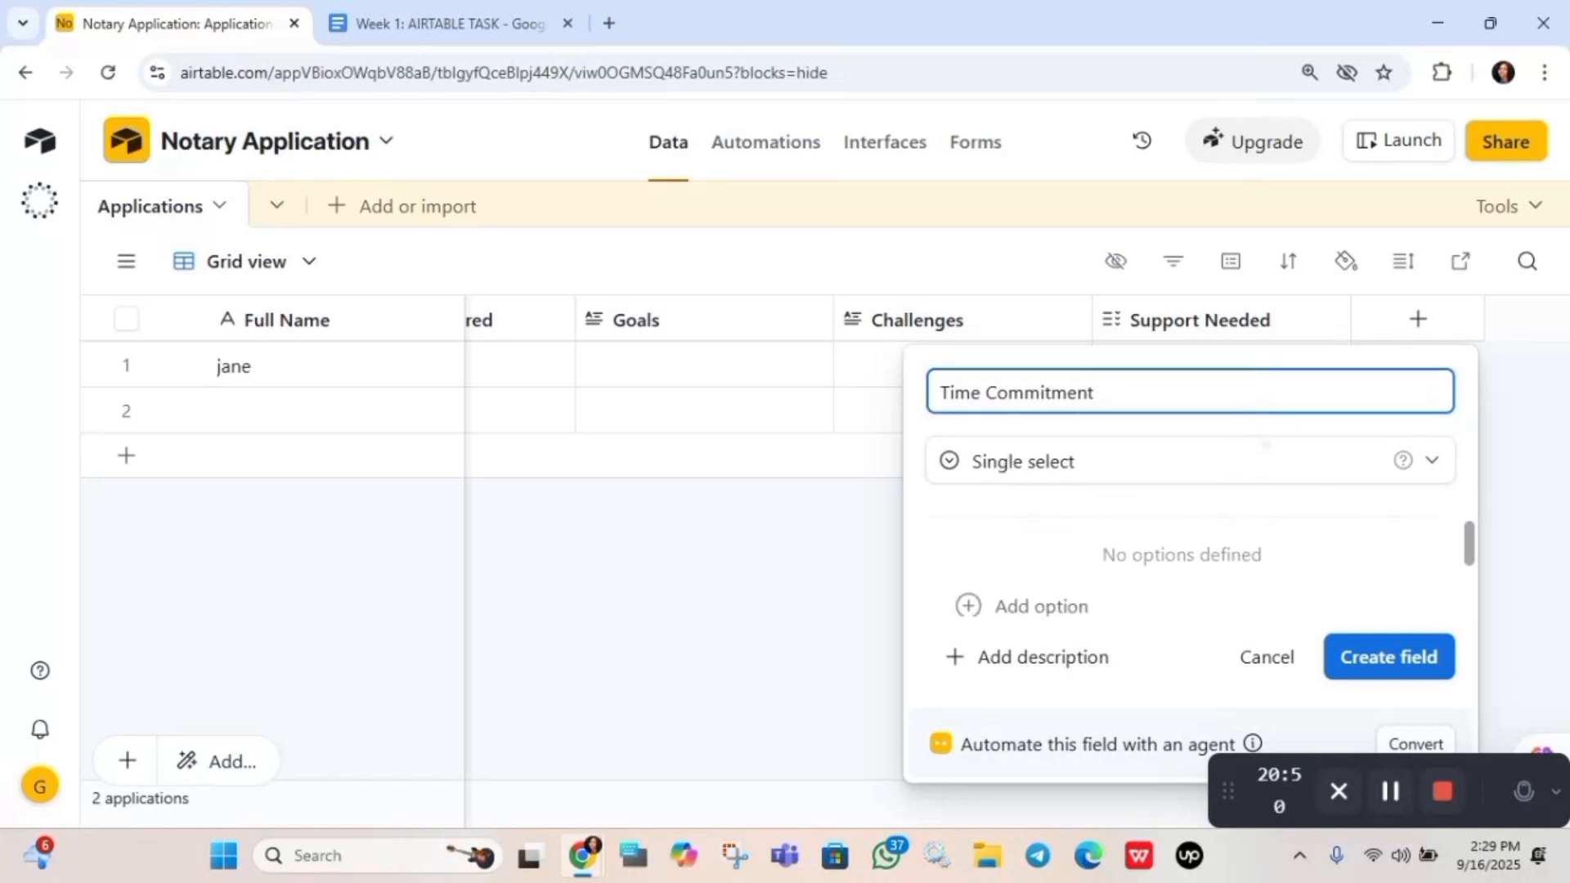
left_click(972, 563)
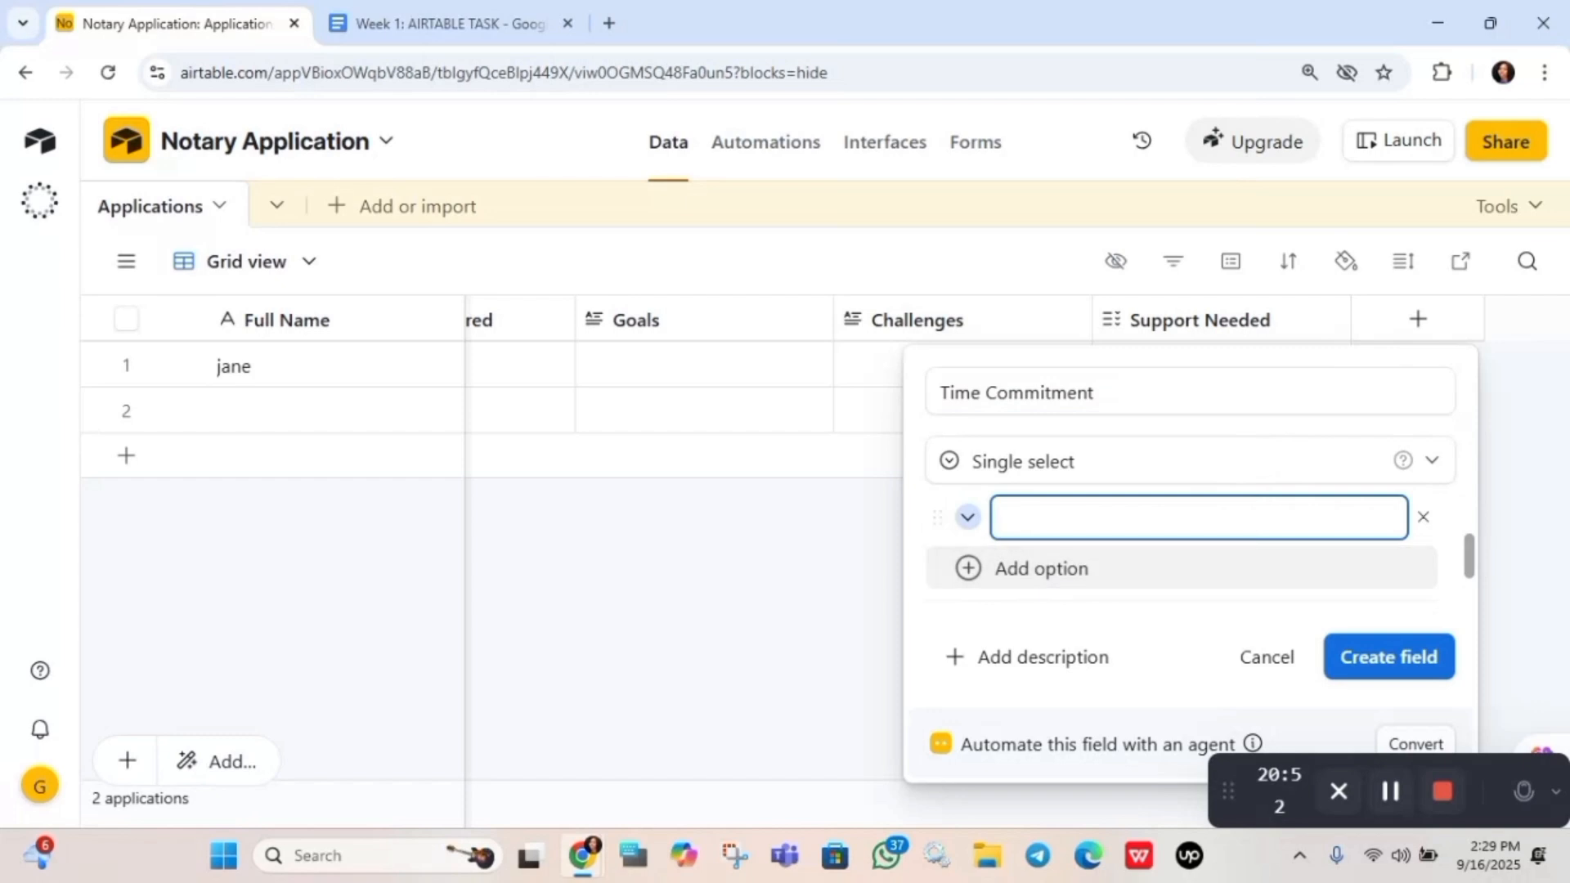
type("Less than 5 hours")
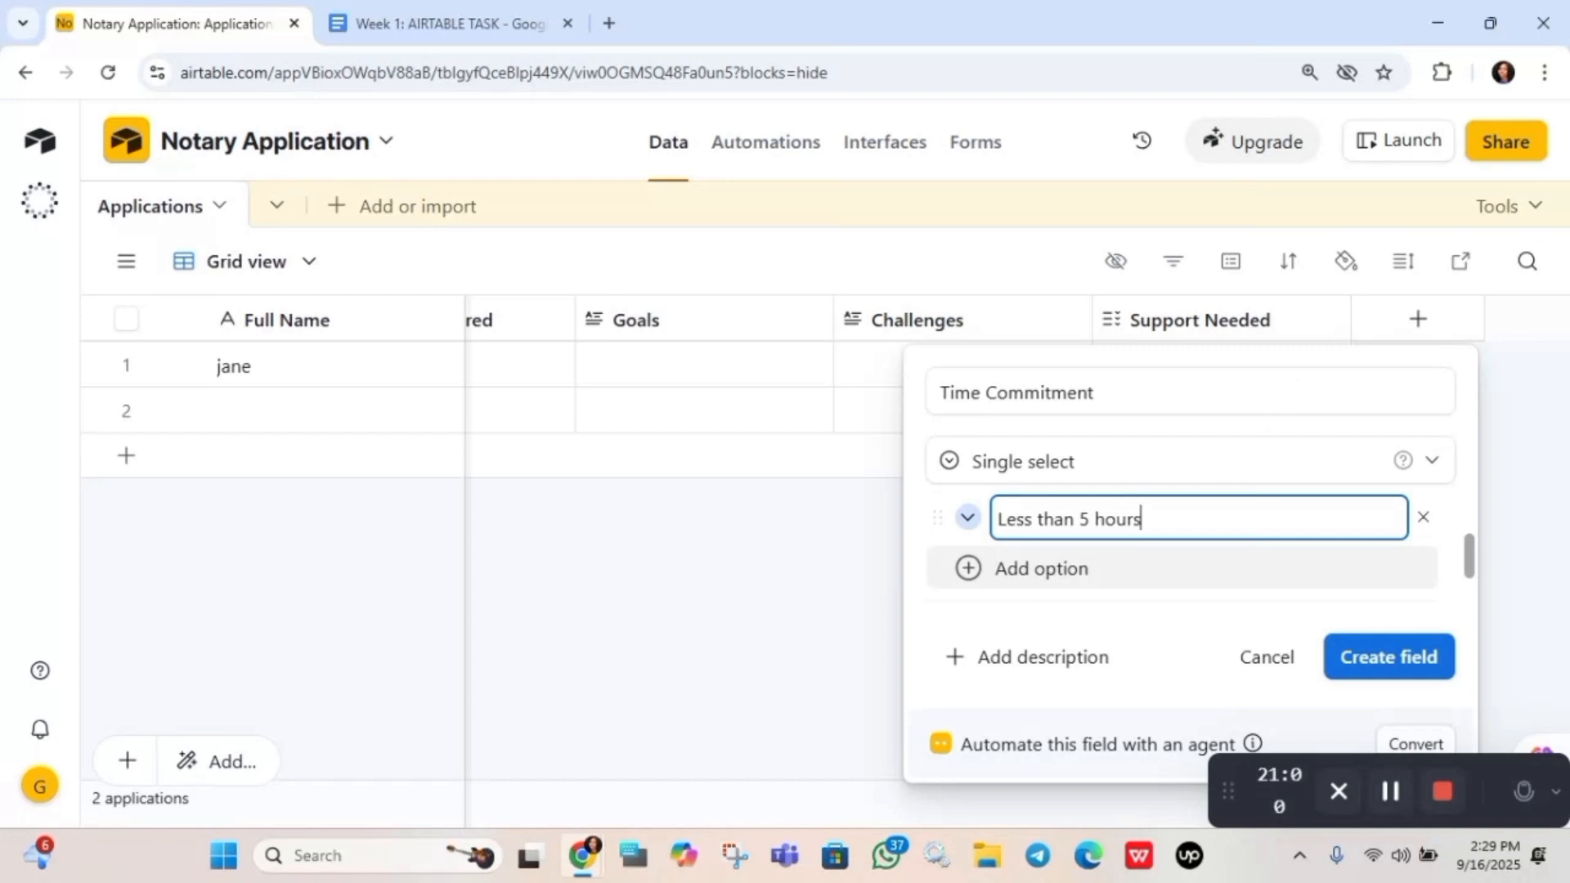
scroll(1185, 556, "down", 1)
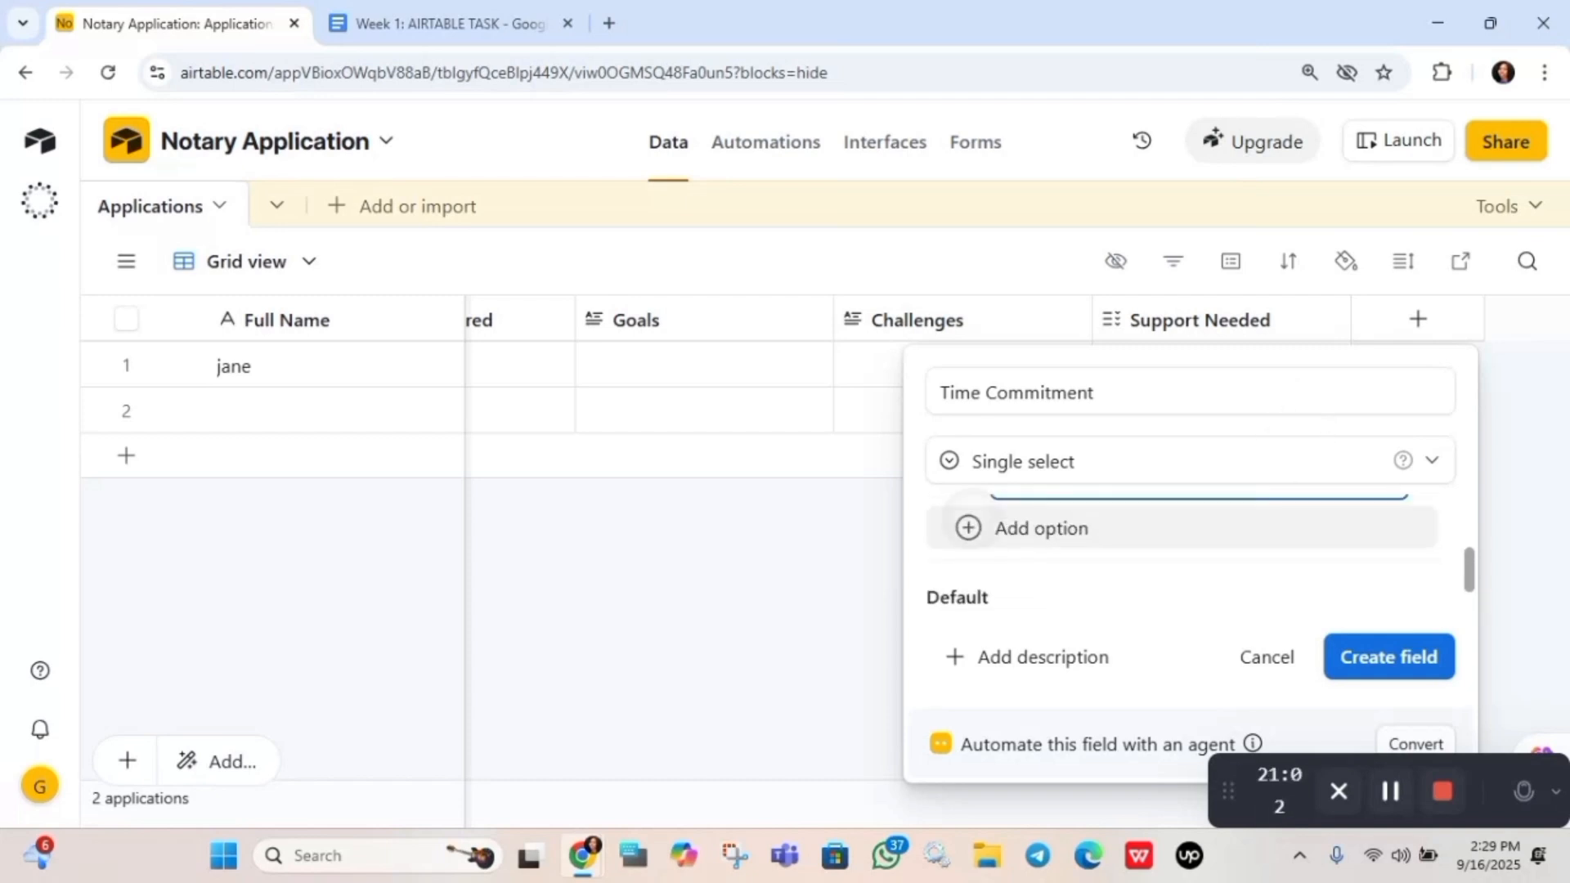
left_click(1030, 527)
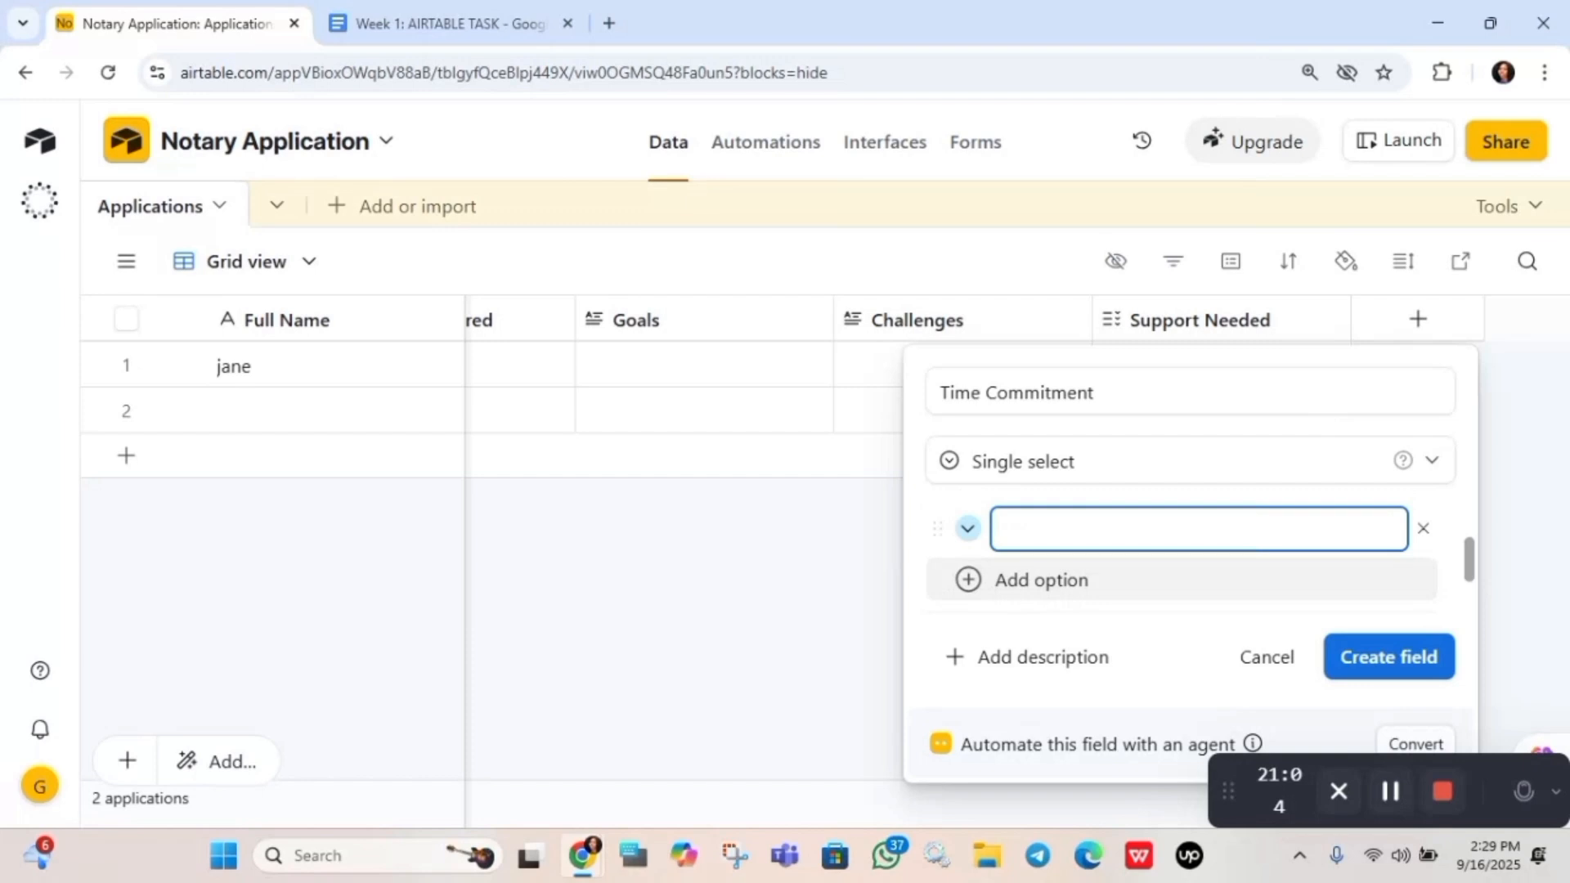
type("5-10 hours")
key("Return")
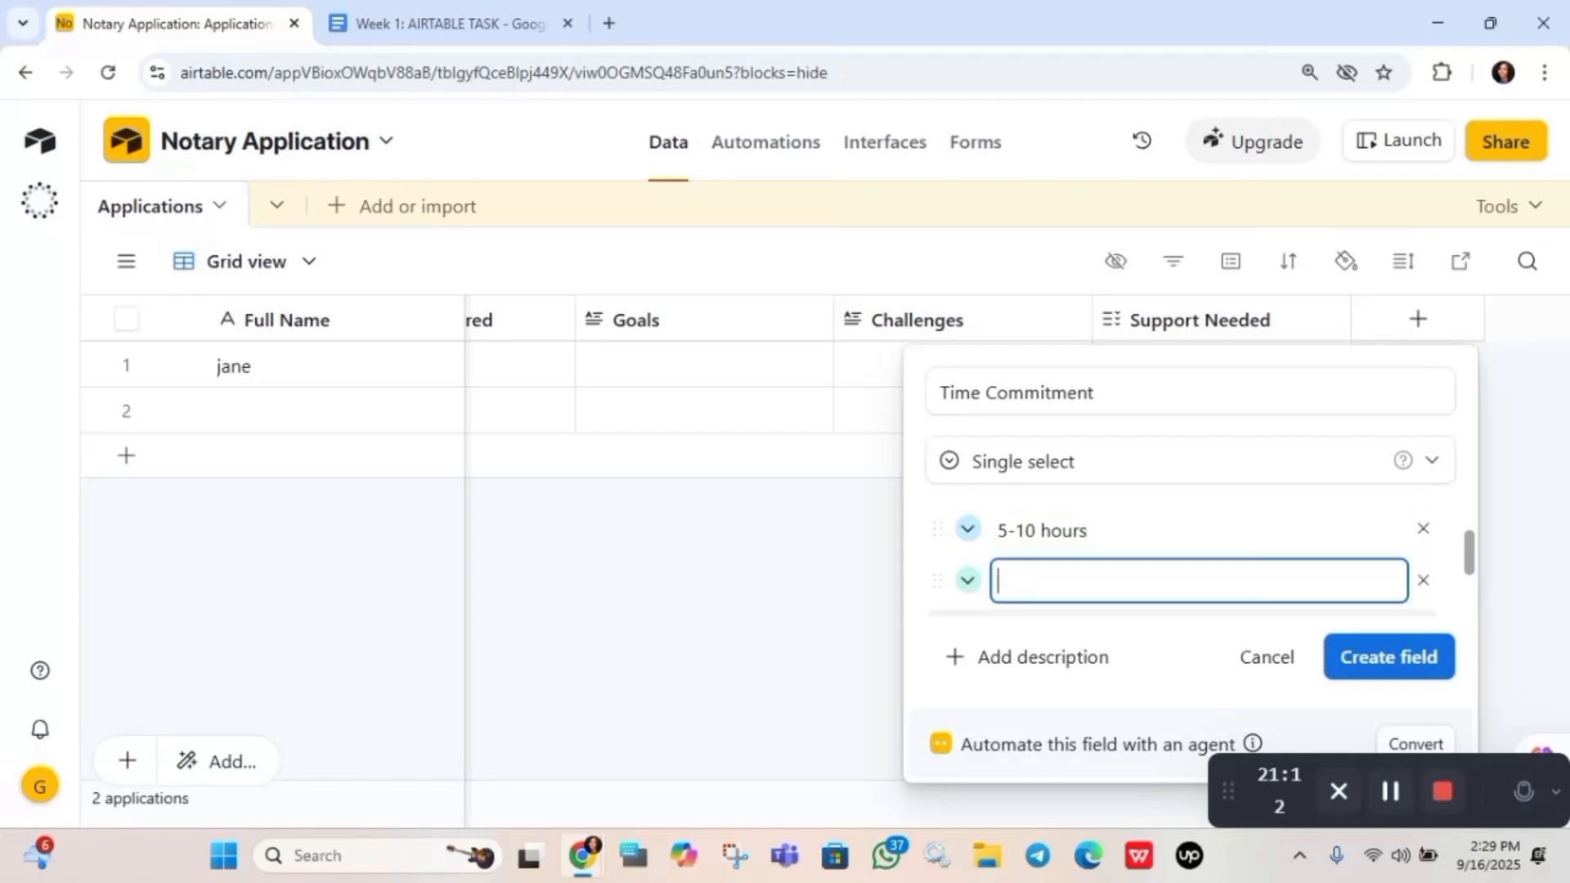
Add the options "10-15 hours" and "15-20 hours" and create the Time Commitment field
type("10-15 hours")
scroll(1135, 574, "down", 1)
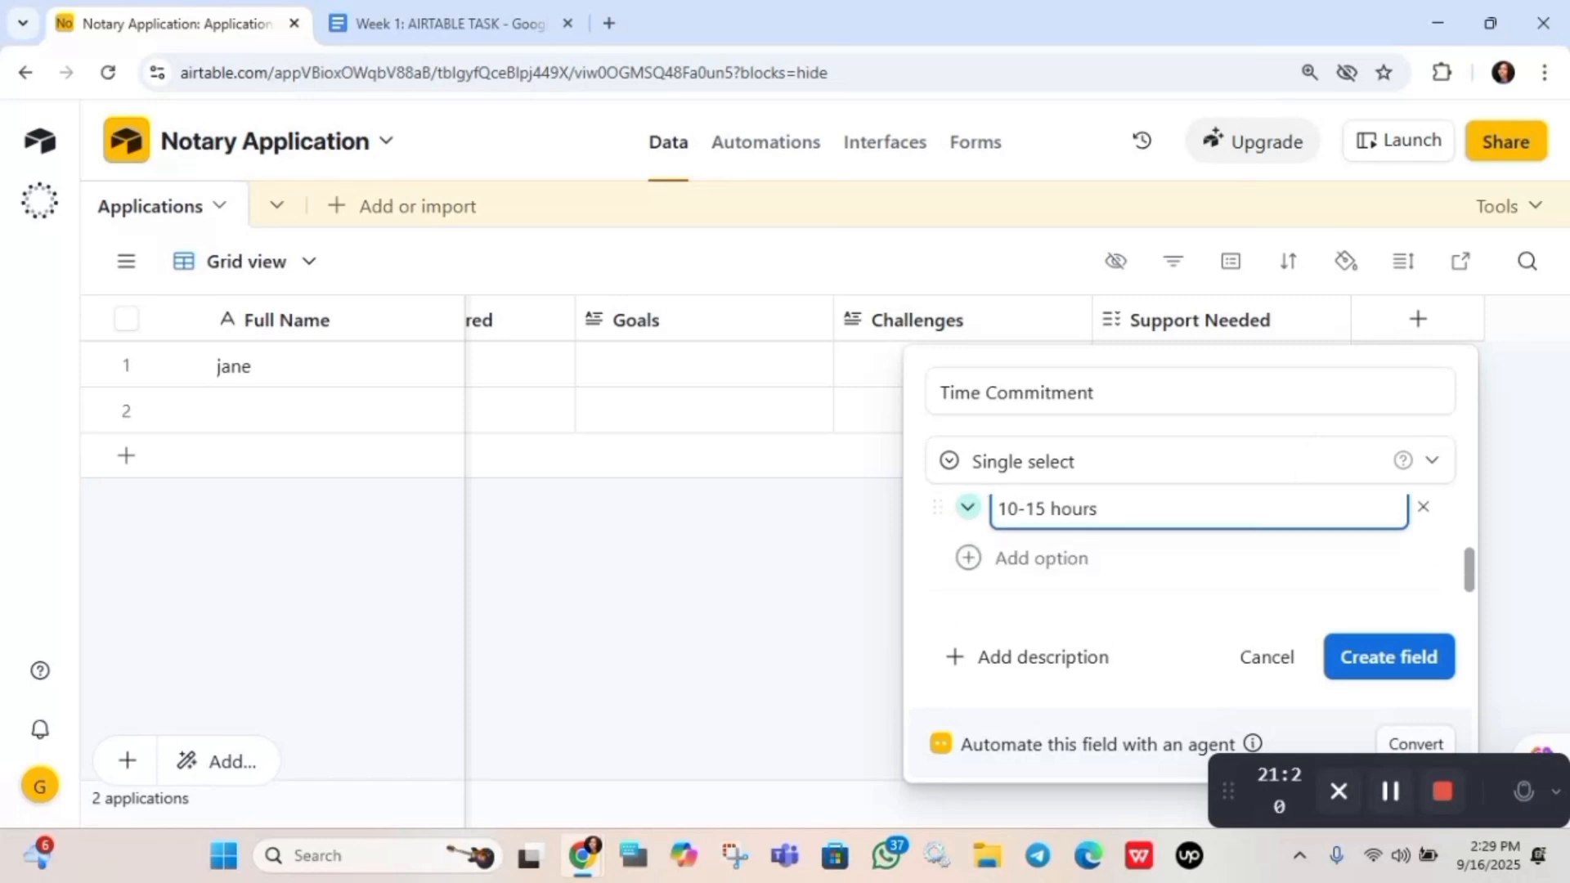
key("Return")
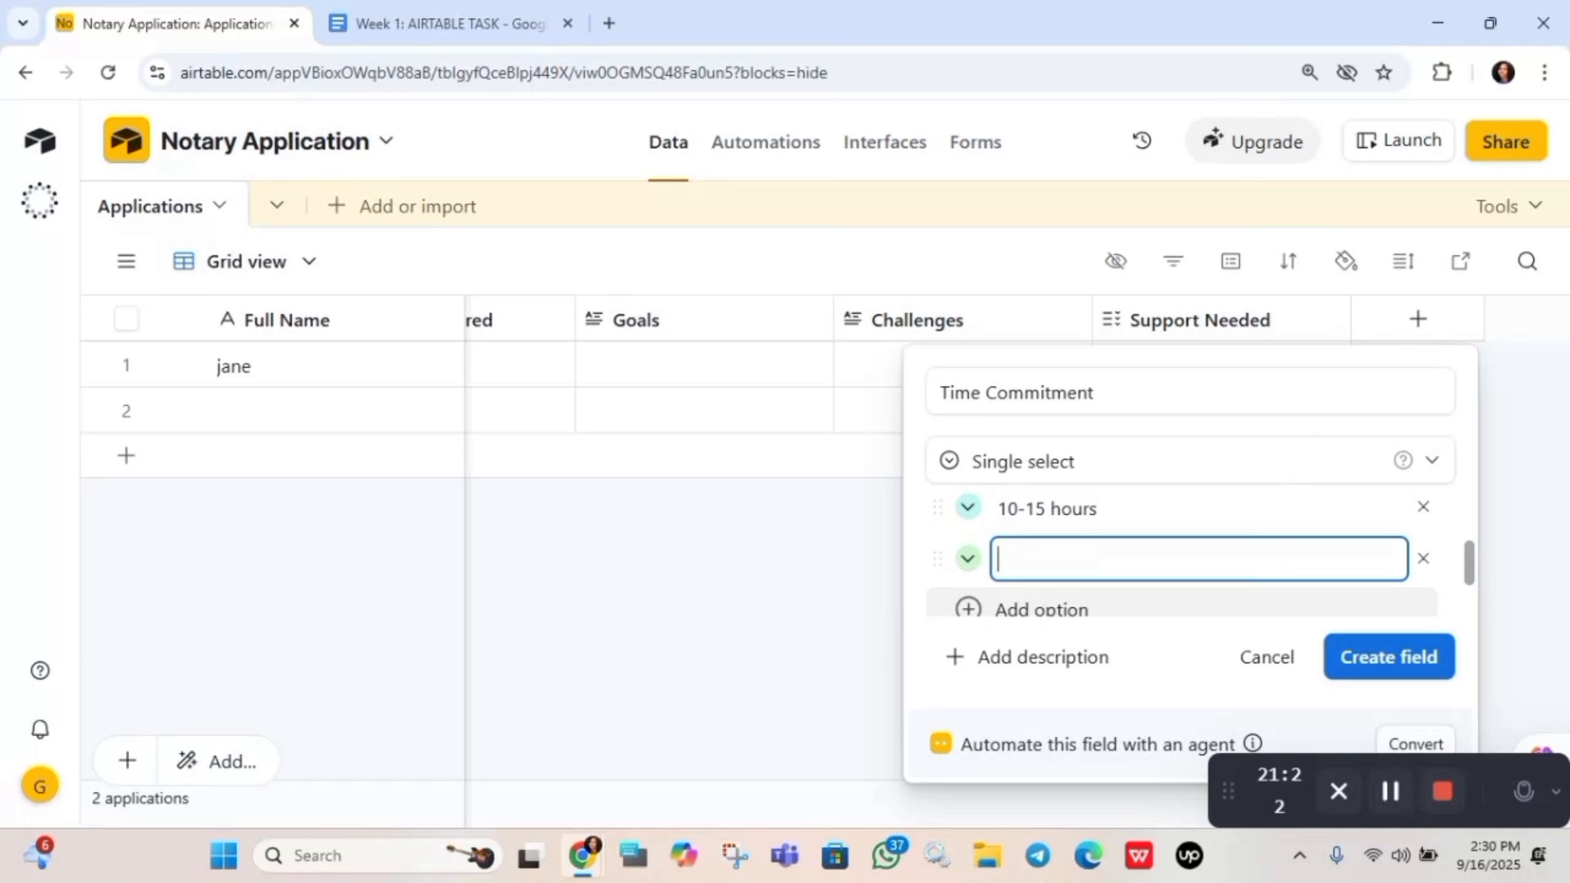
type("15-20 hours")
left_click(968, 508)
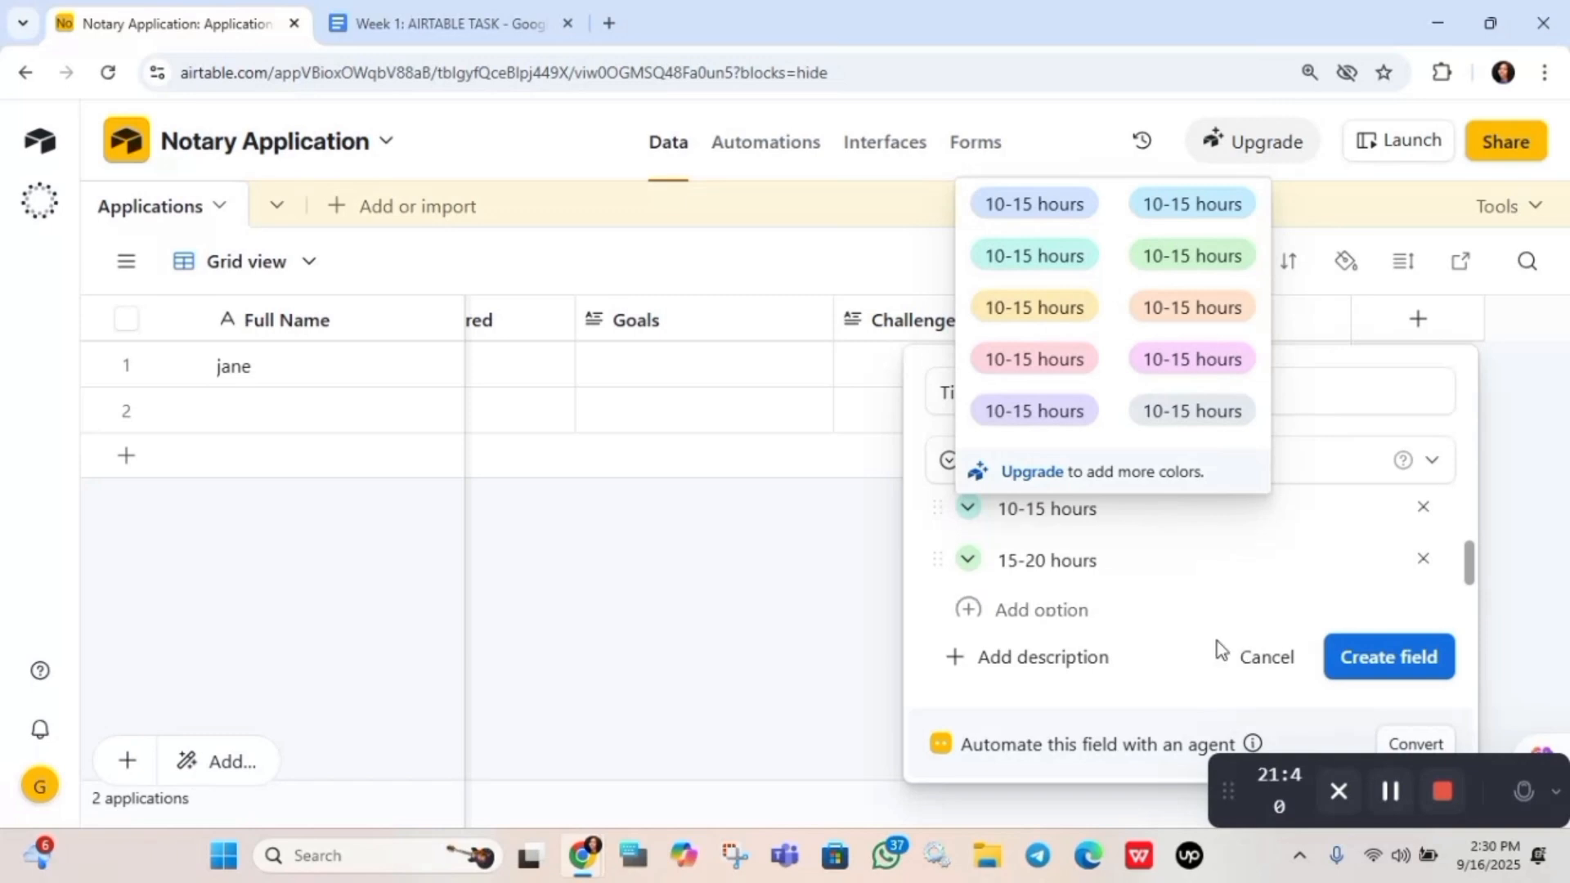
left_click(1396, 659)
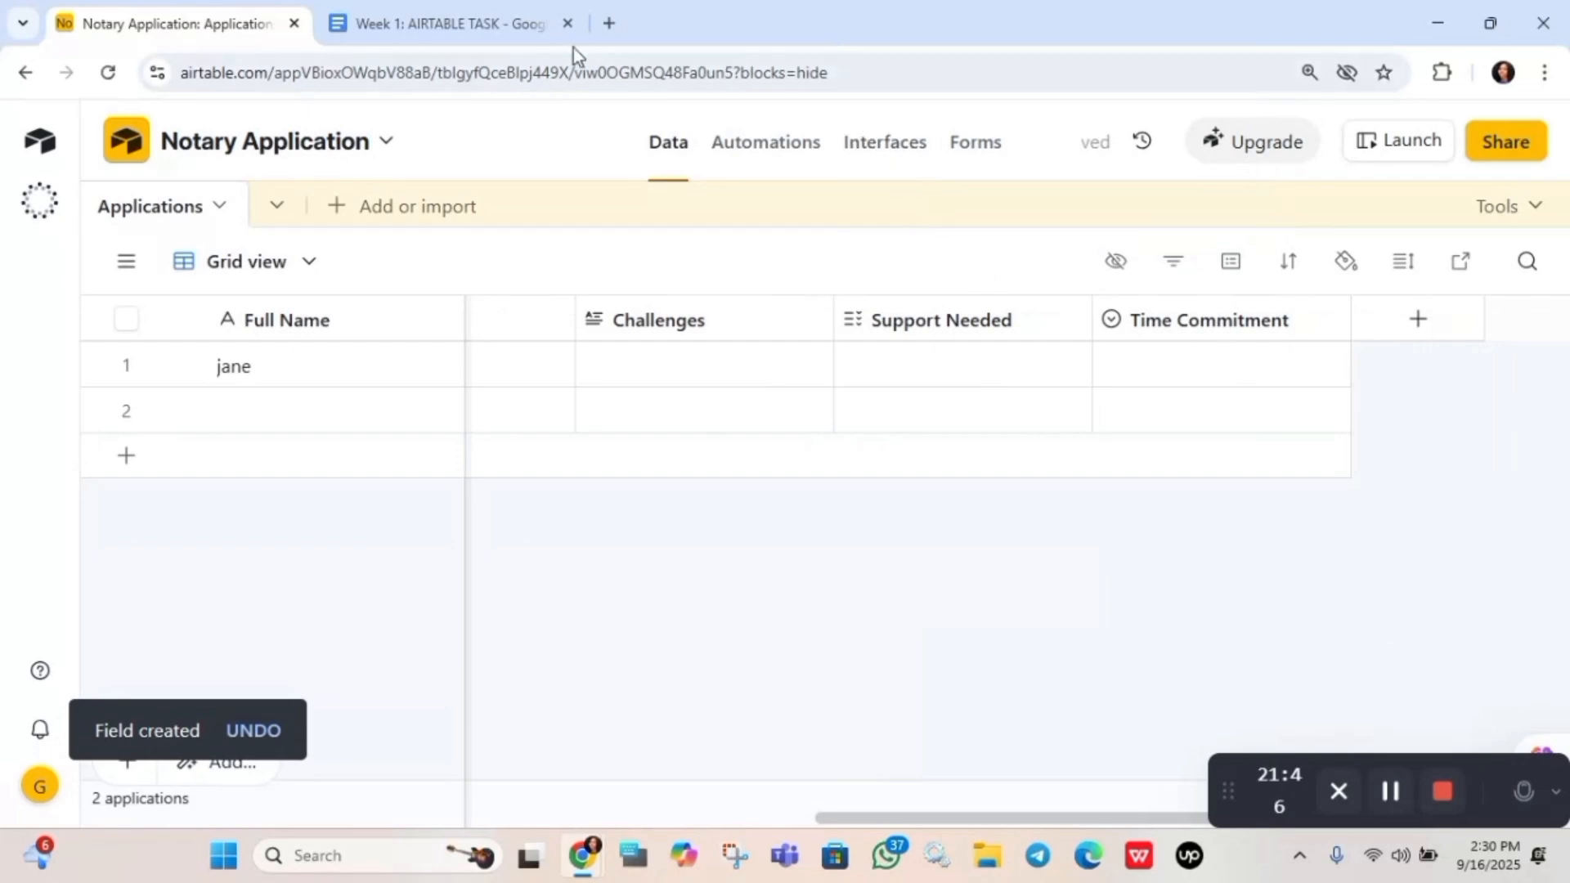
Check the next field in the Google Docs task document and create a Long text field named Success Definition in Airtable's Applications table
left_click(456, 20)
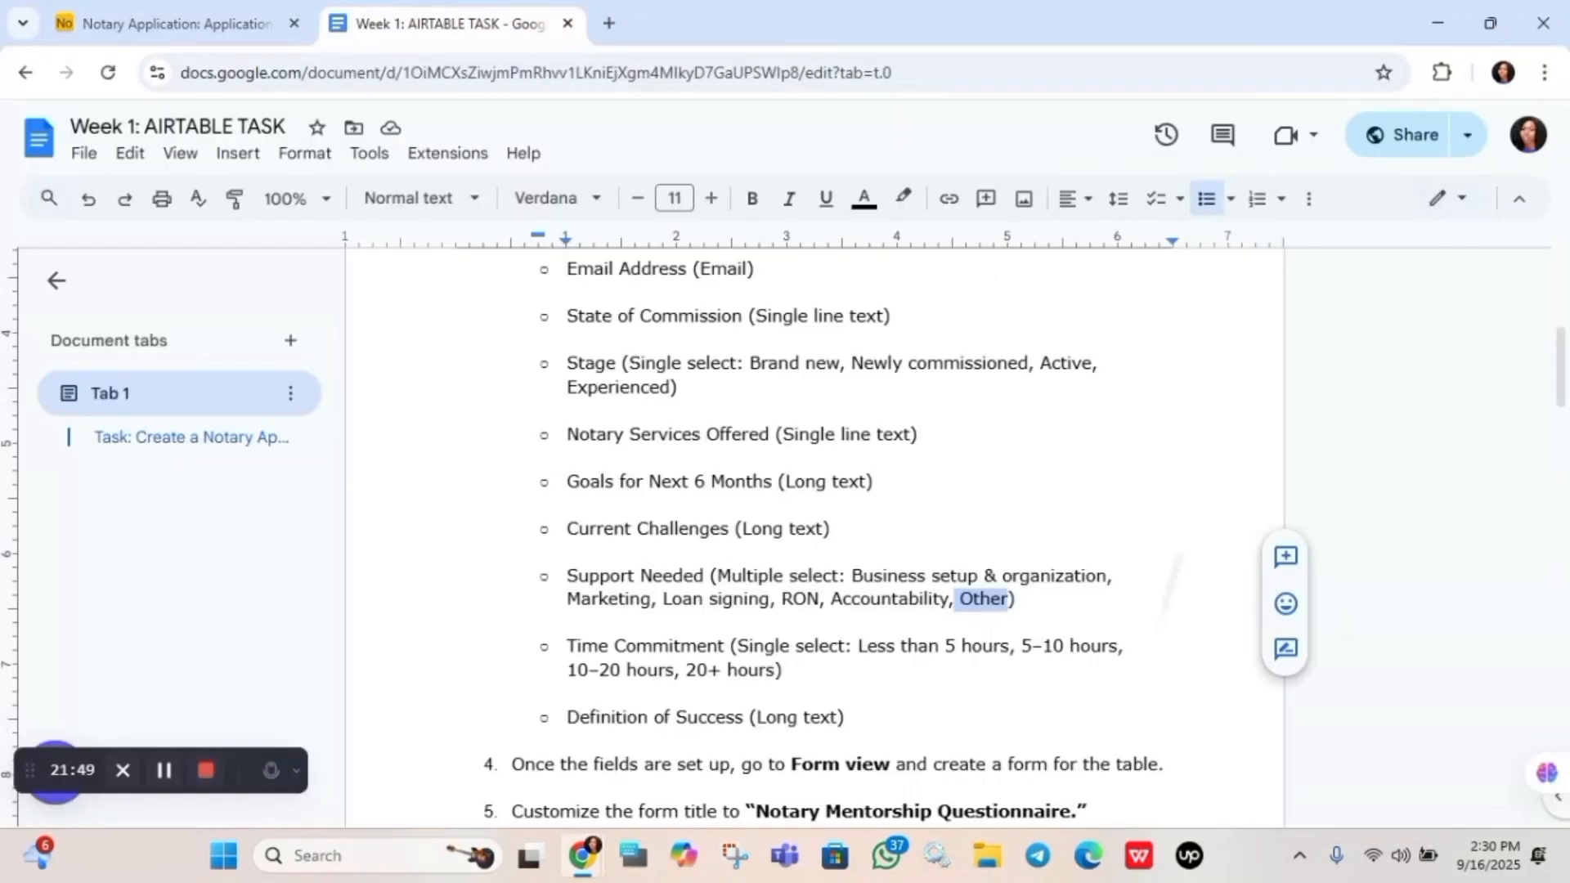
scroll(1169, 589, "down", 2)
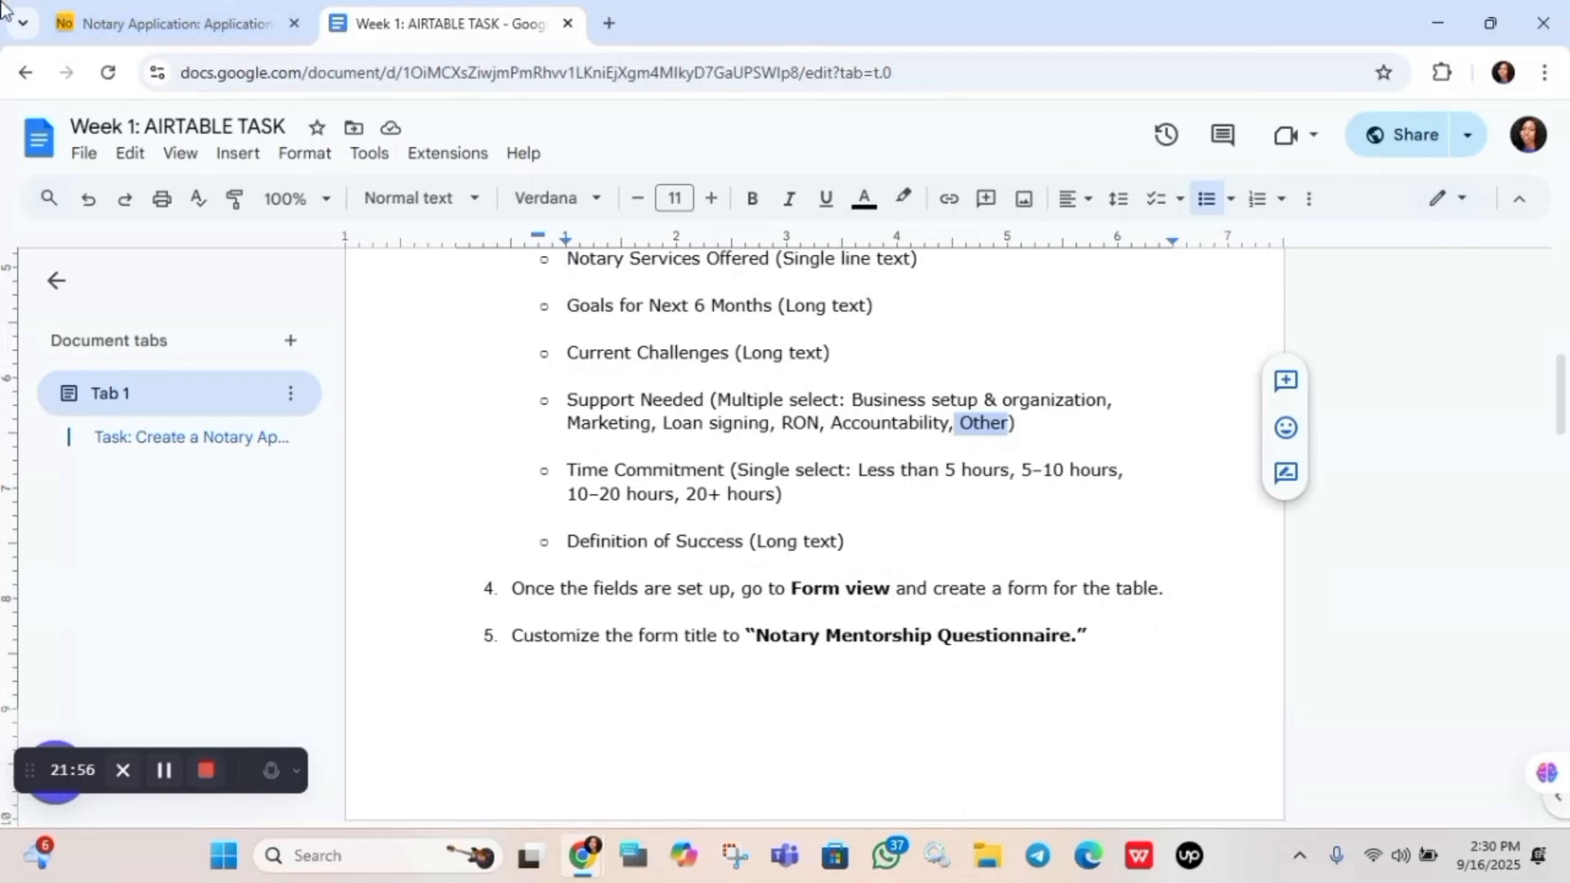
left_click(137, 23)
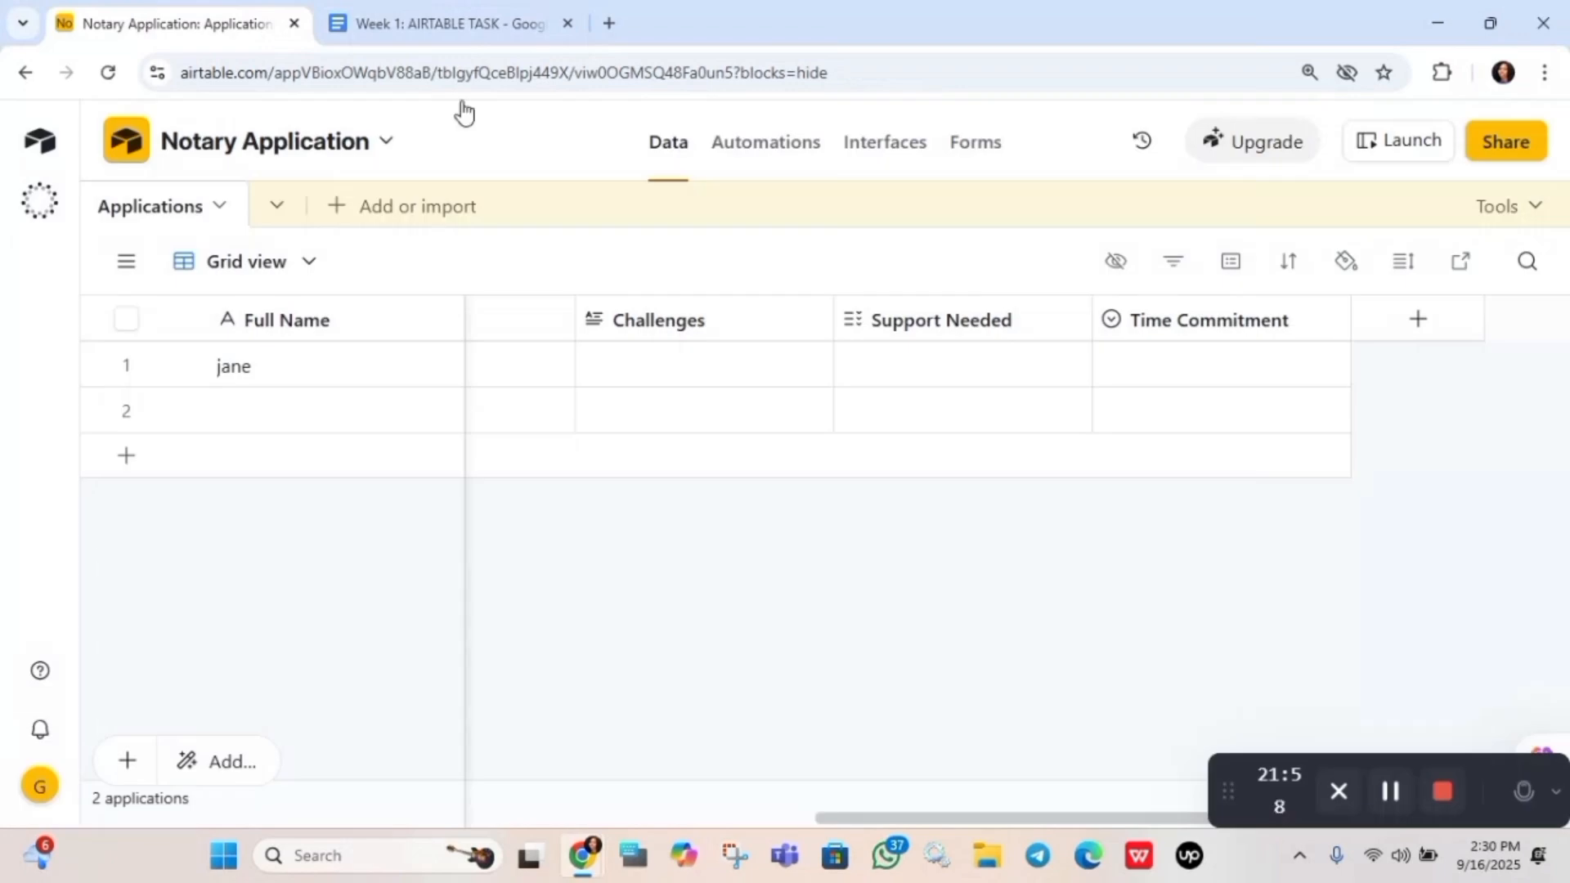
left_click(1421, 321)
type("long")
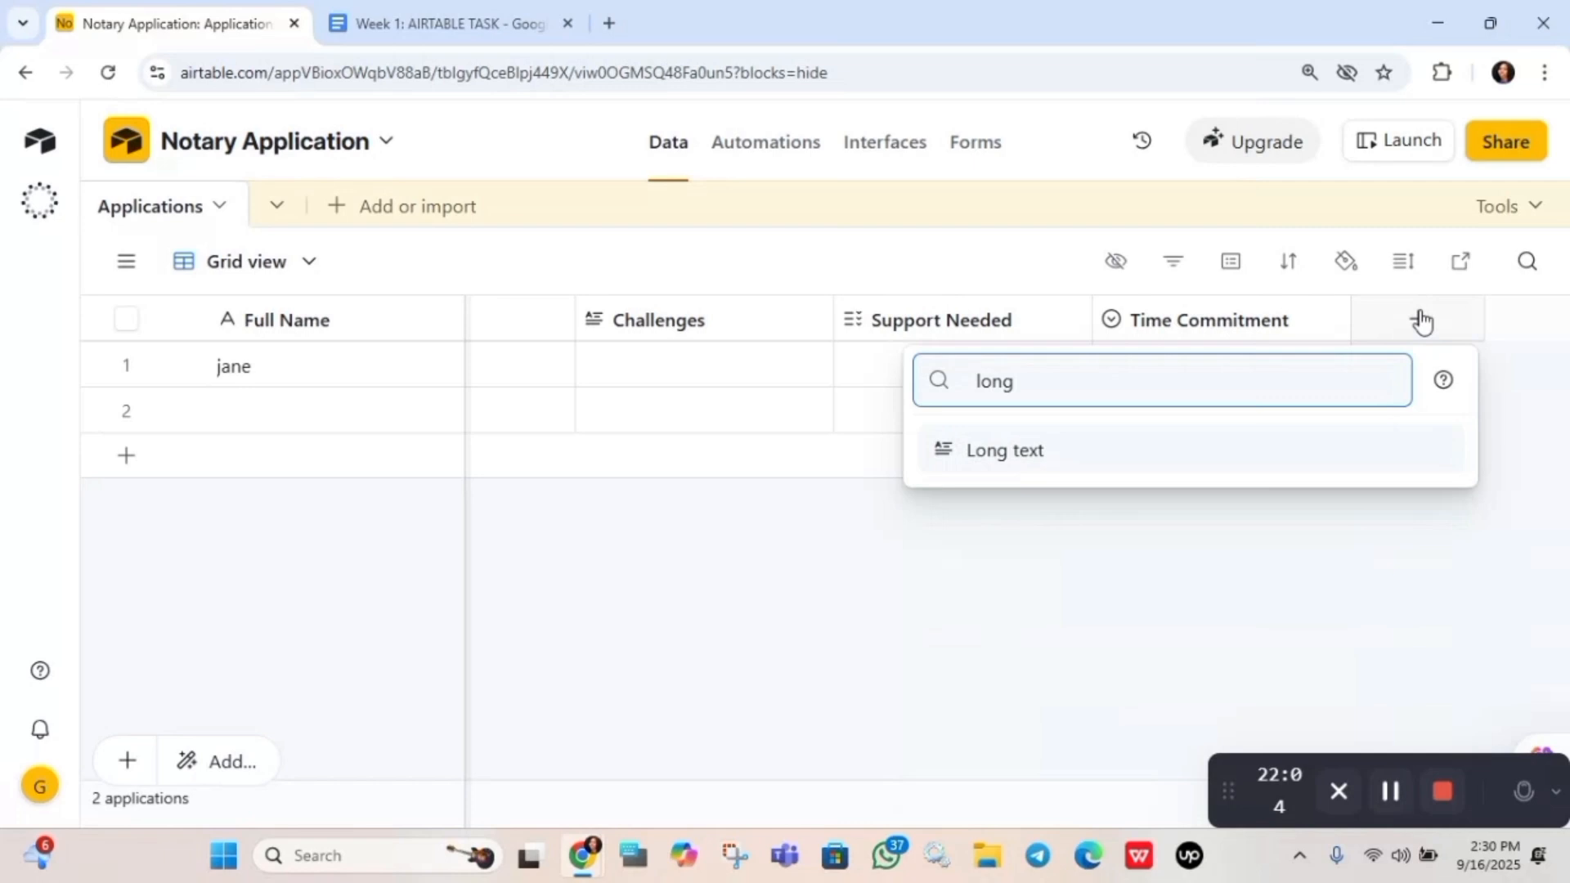
left_click(1136, 472)
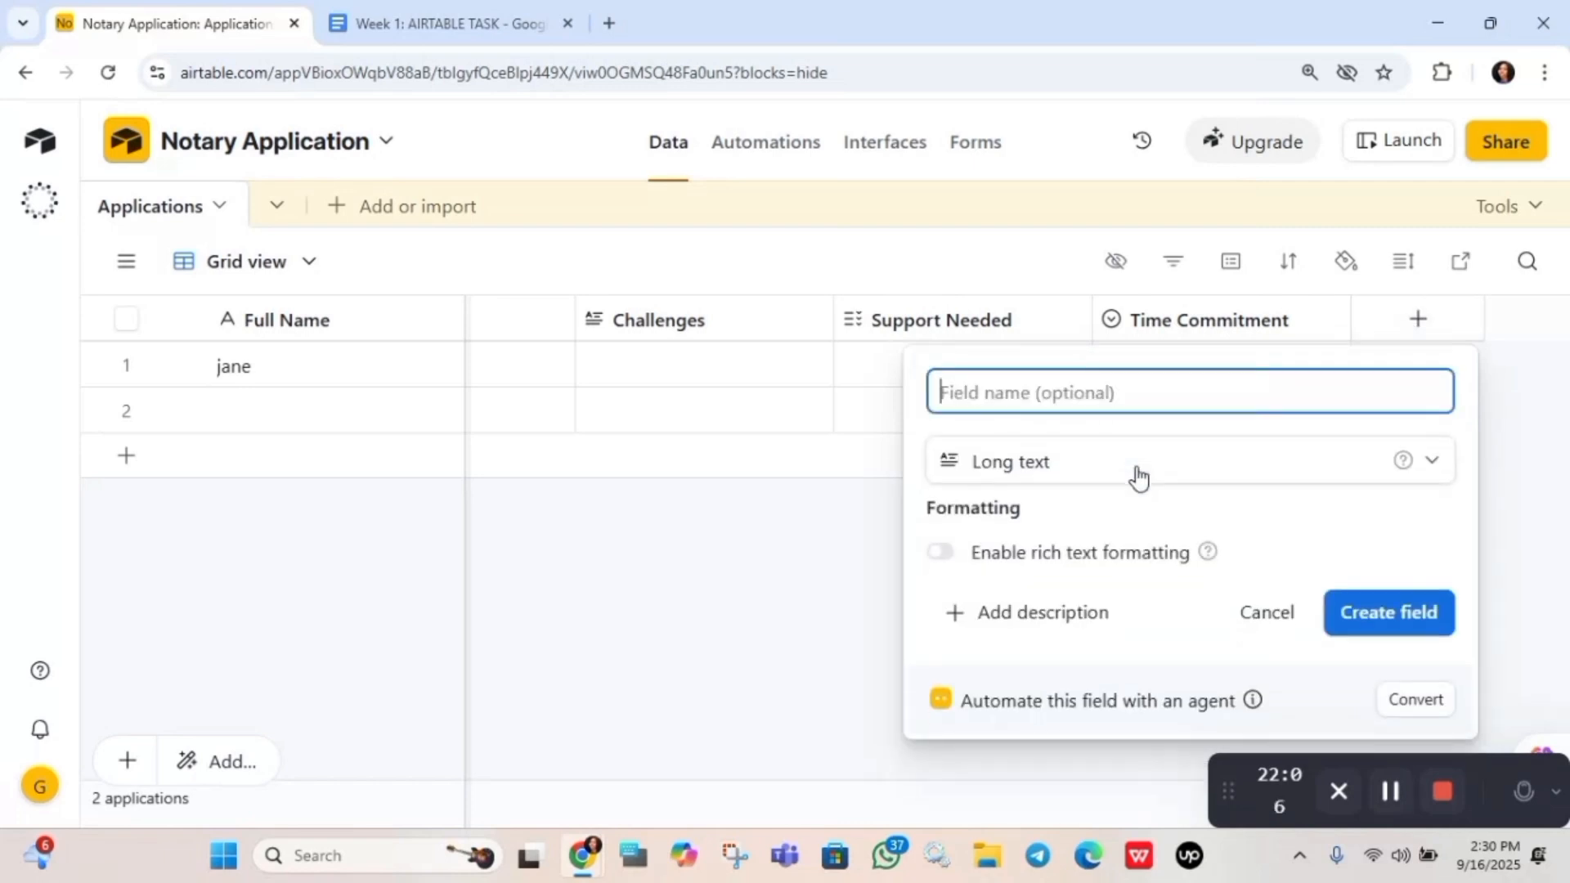
type("De")
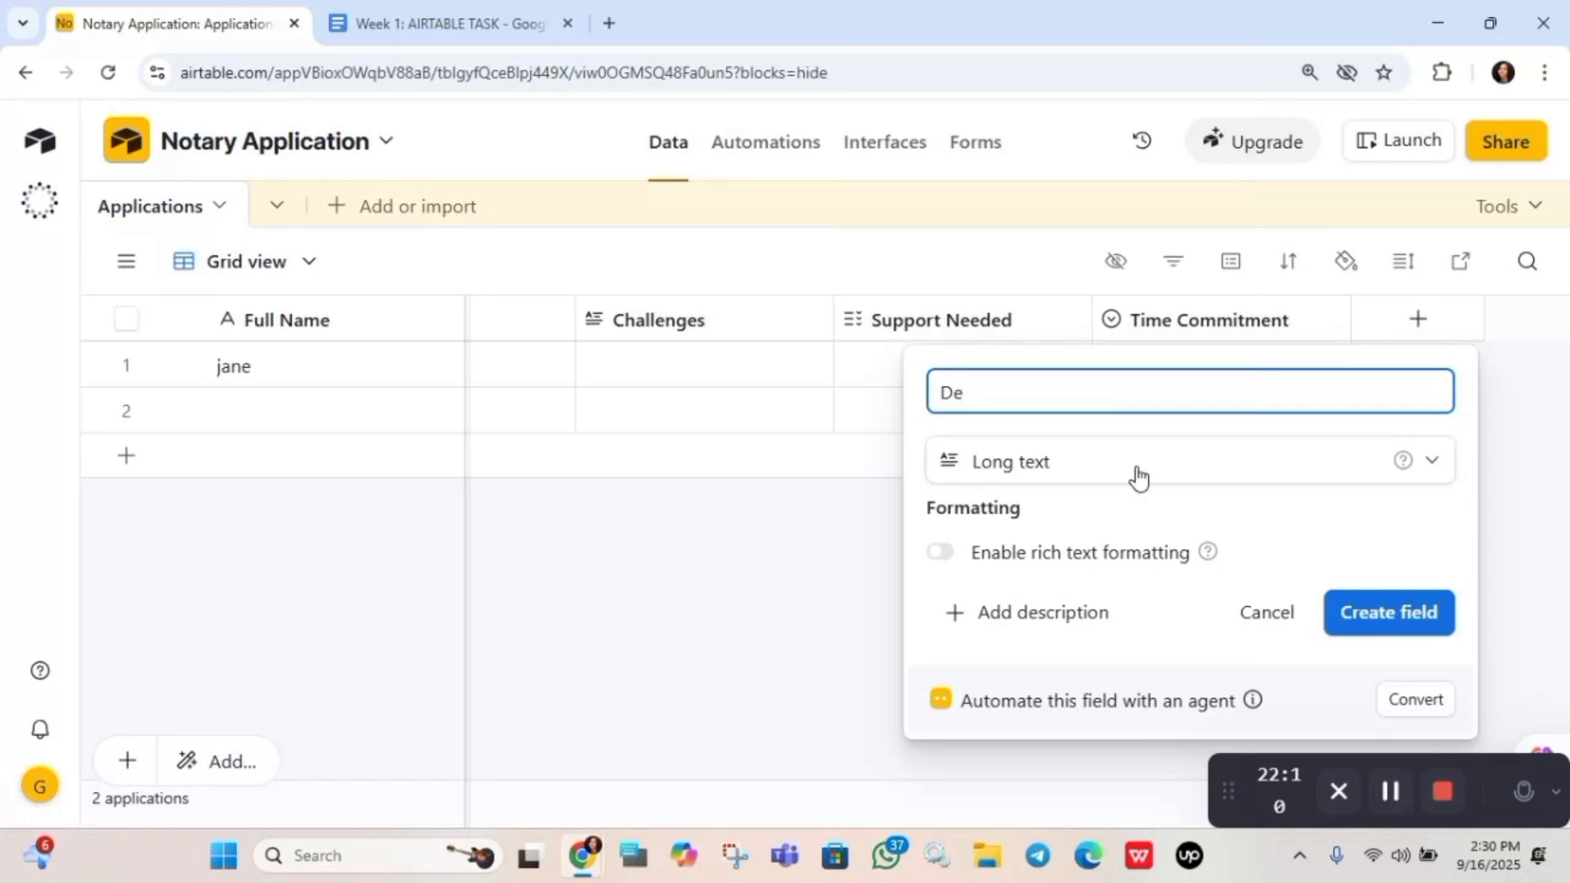
key("BackSpace")
key("BackSpace")
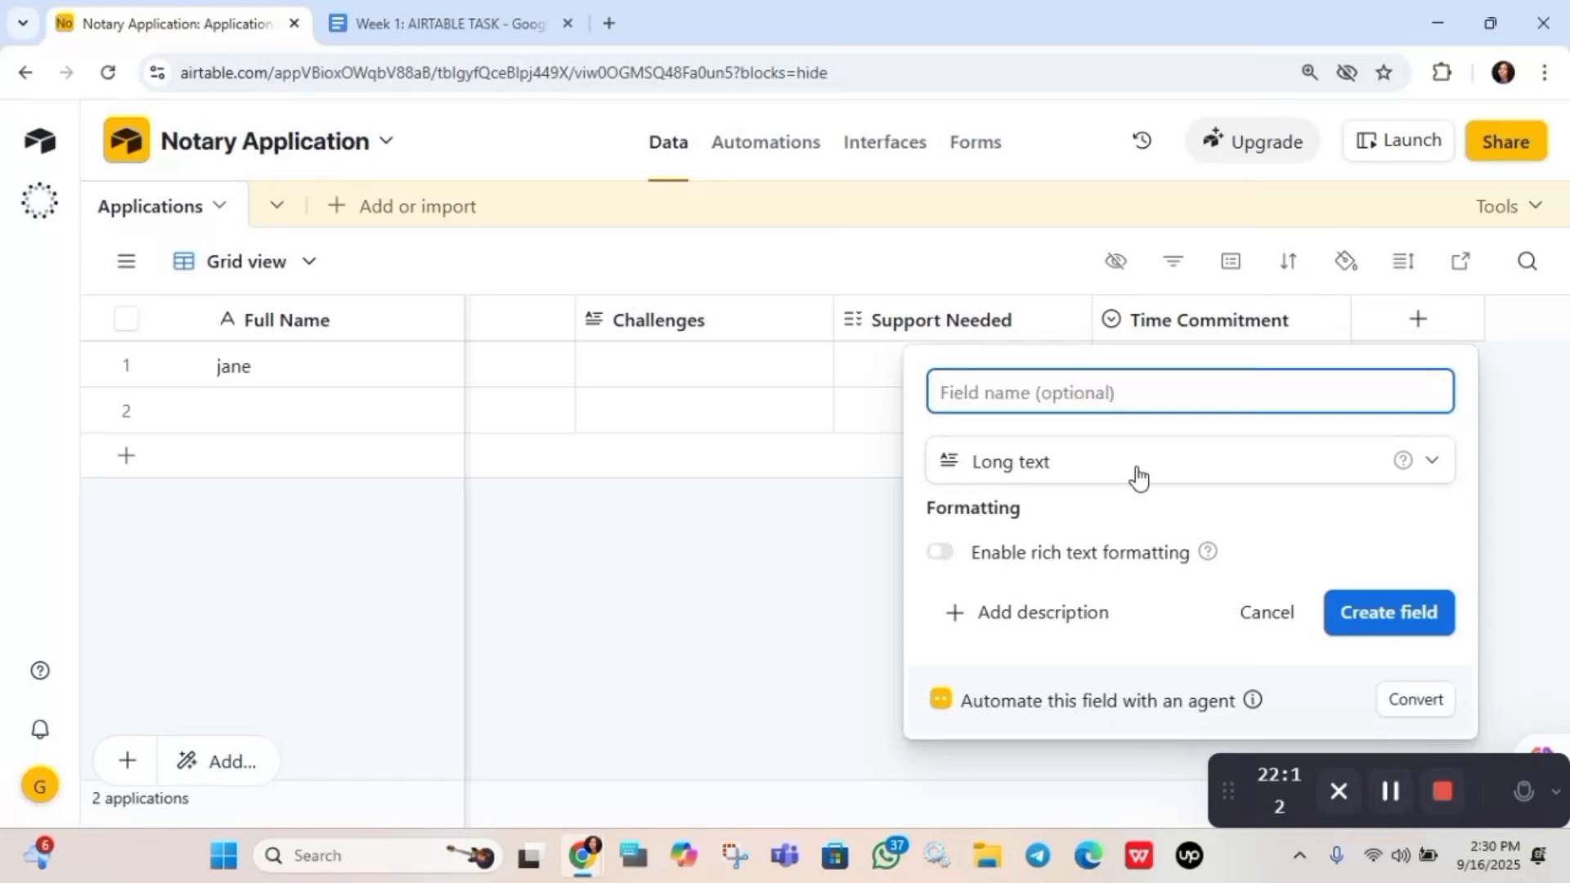
type("Suc")
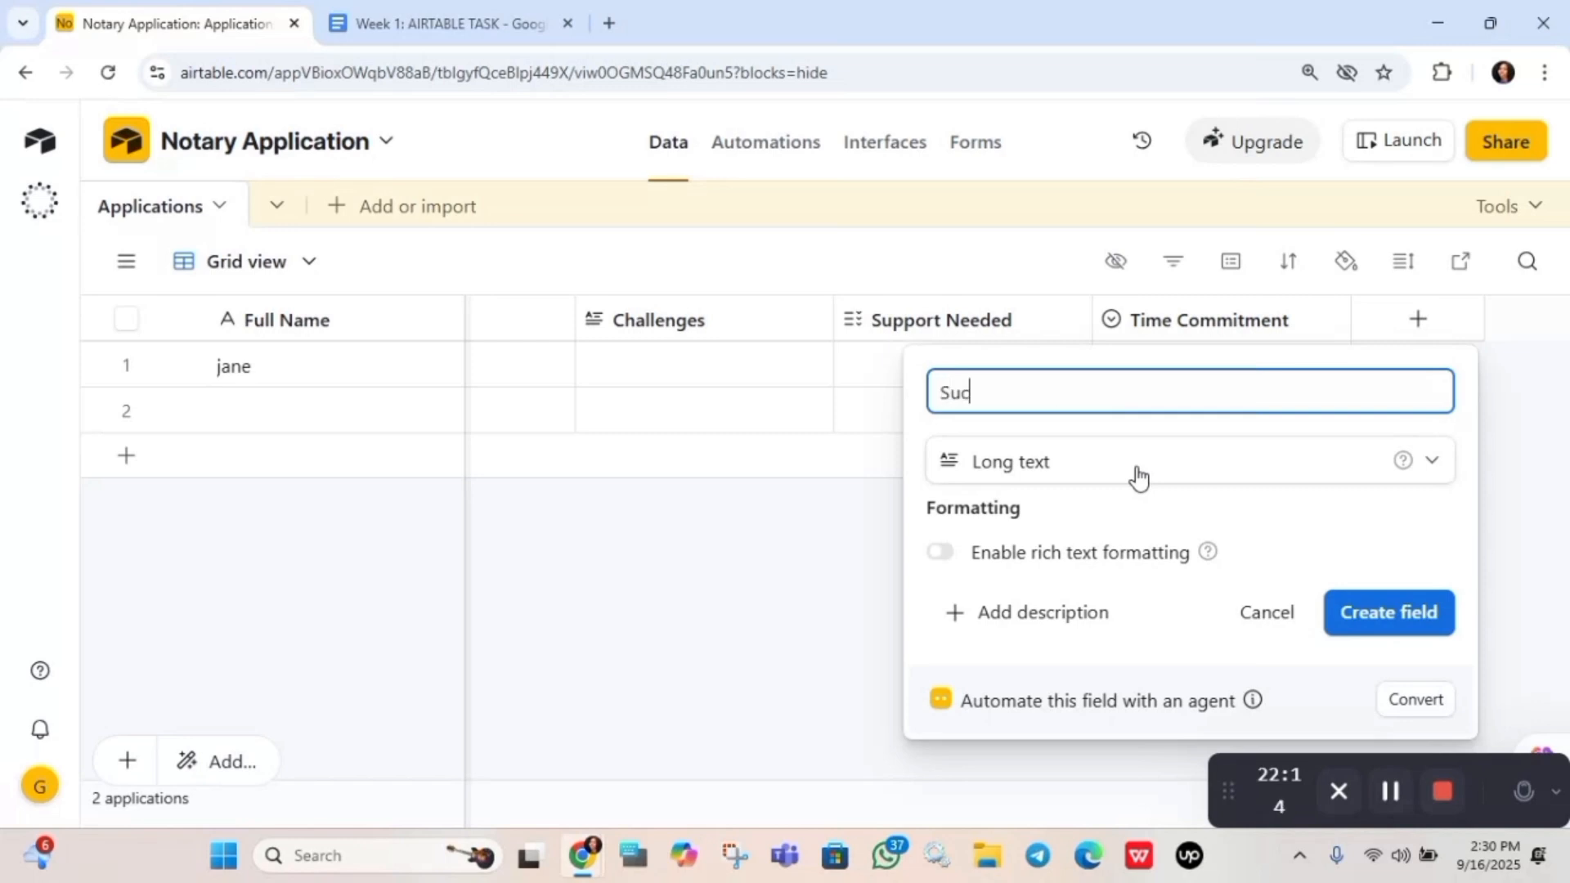
type("cess Definition")
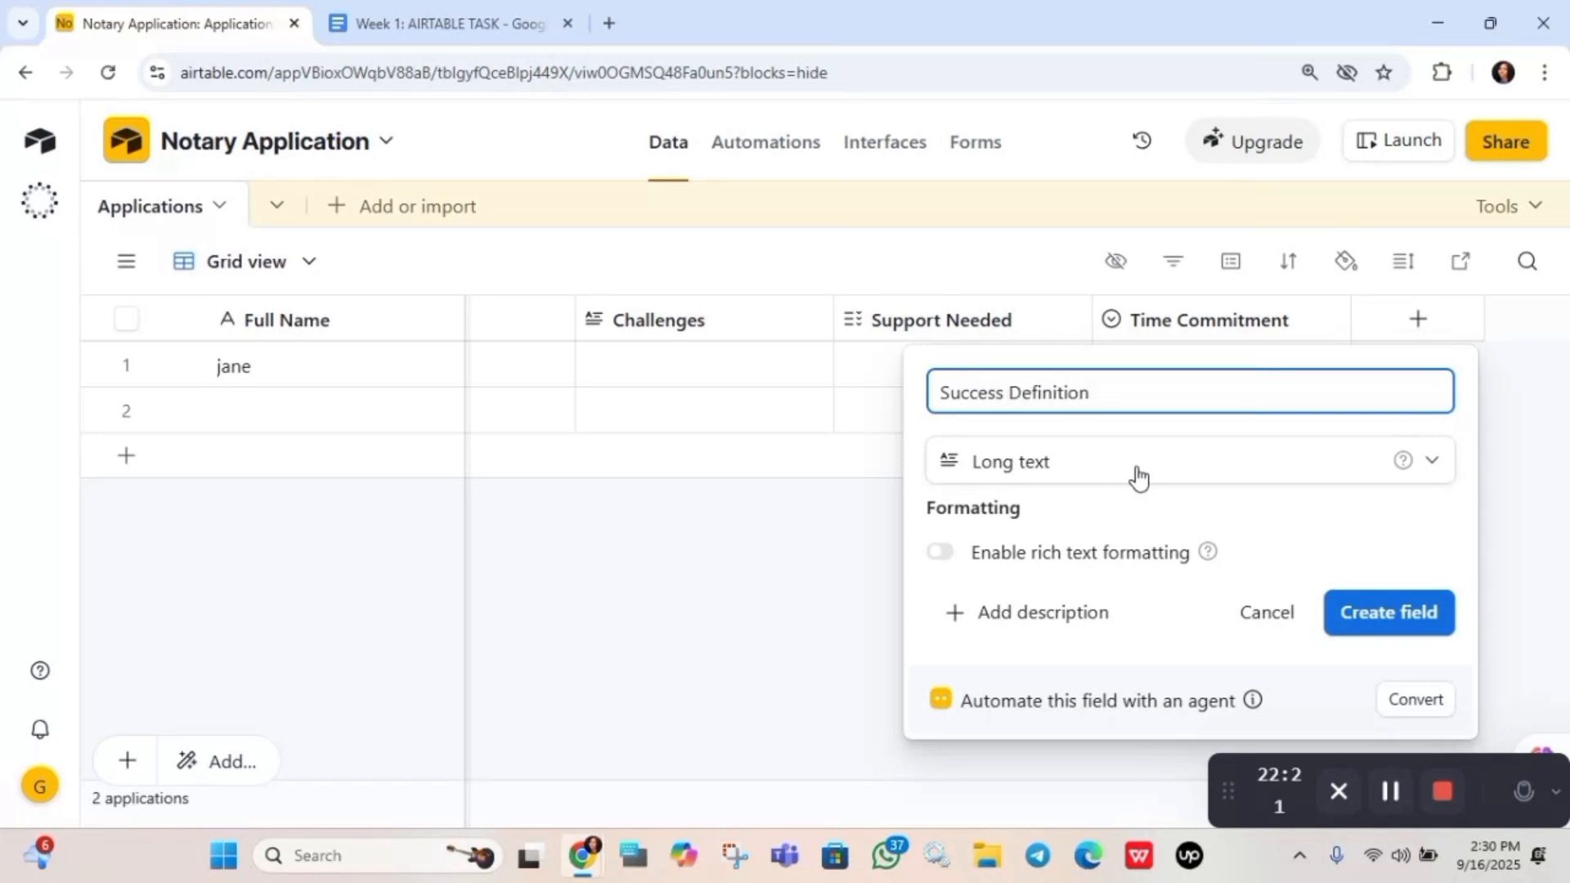
left_click(1400, 615)
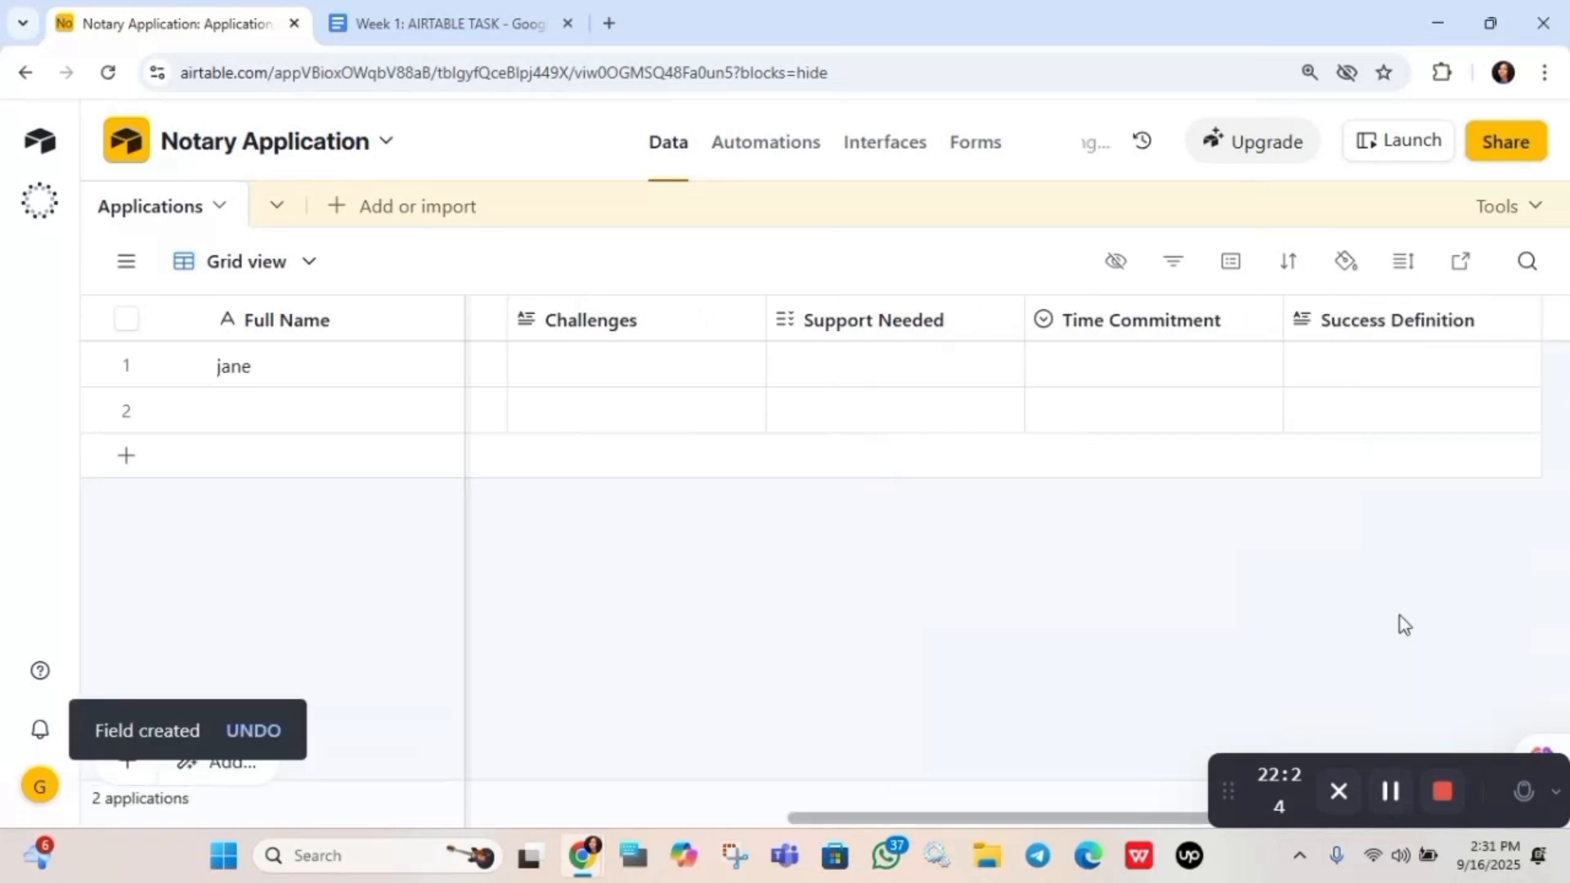
Clear the first record's Full Name cell and look over the base's Automations and Interfaces pages
left_click(315, 376)
key("BackSpace")
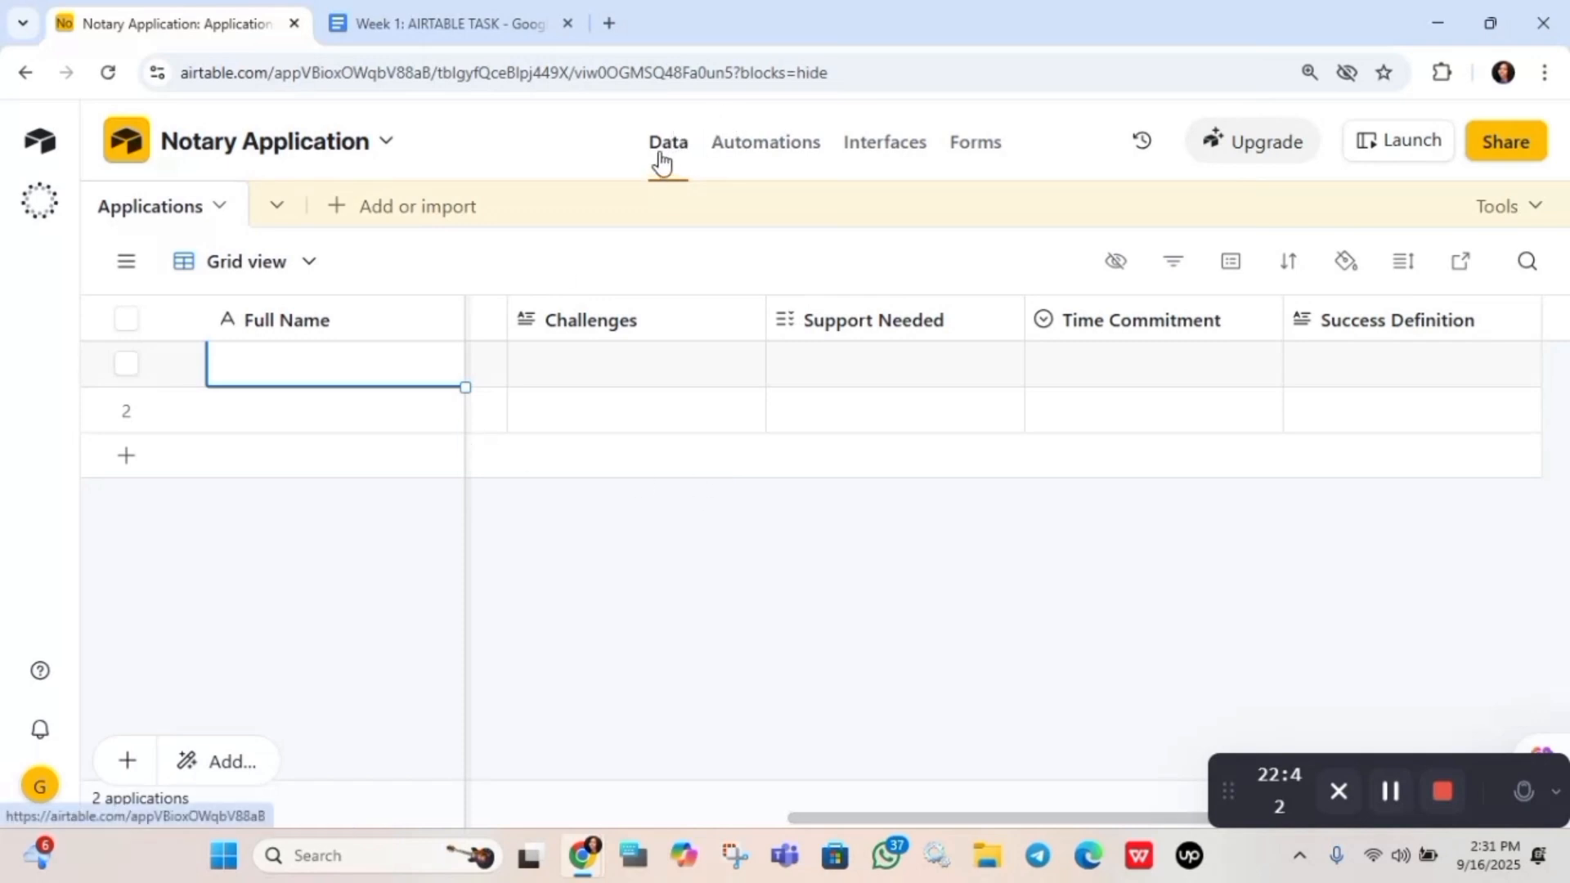
left_click(793, 146)
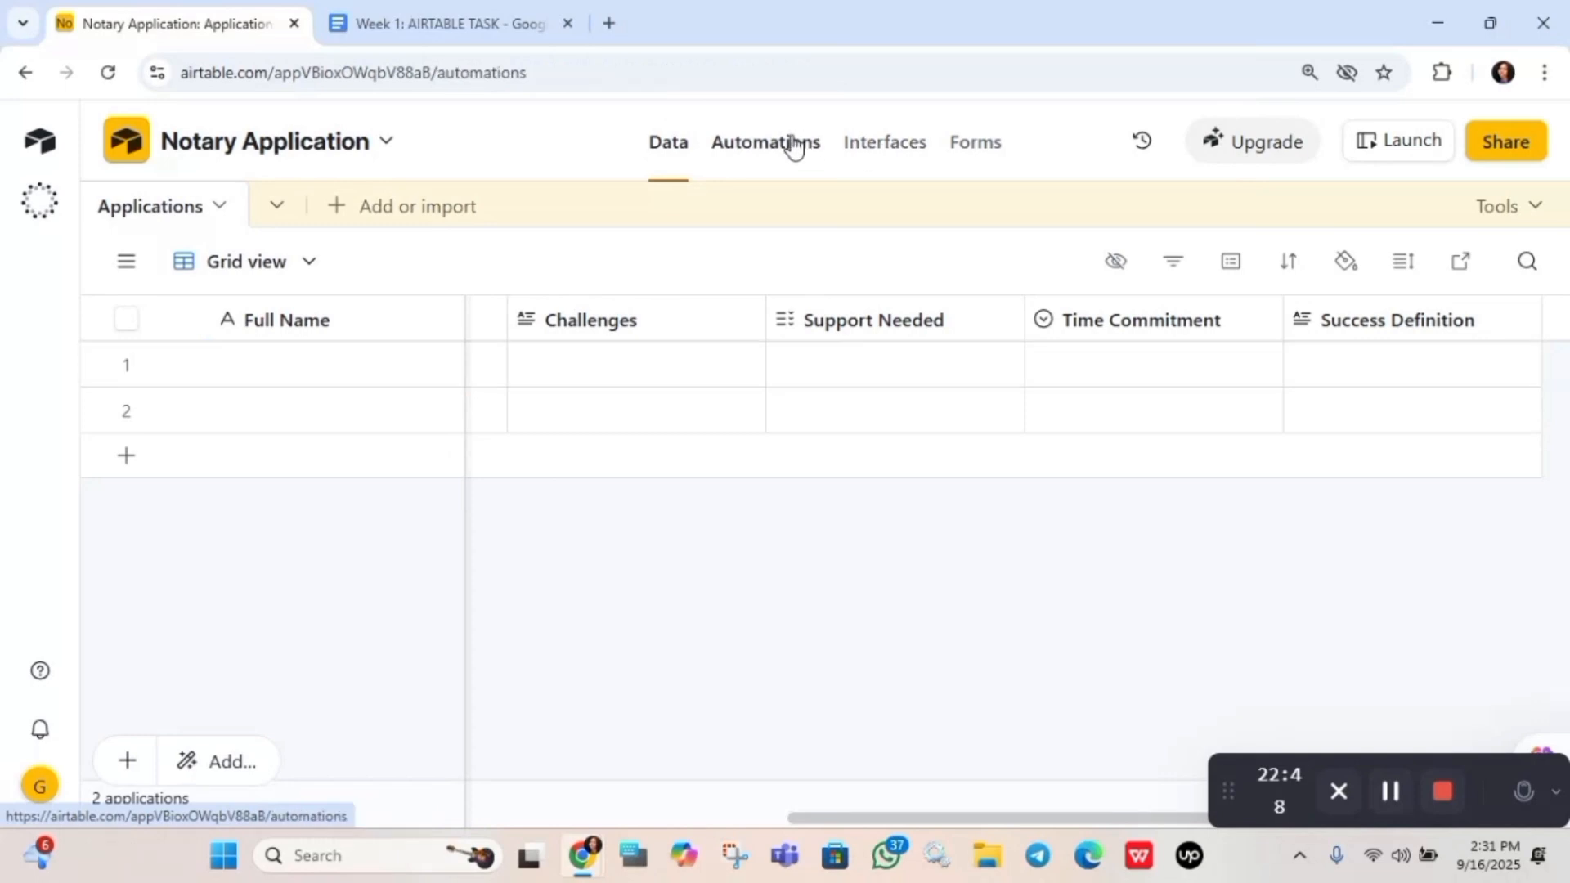
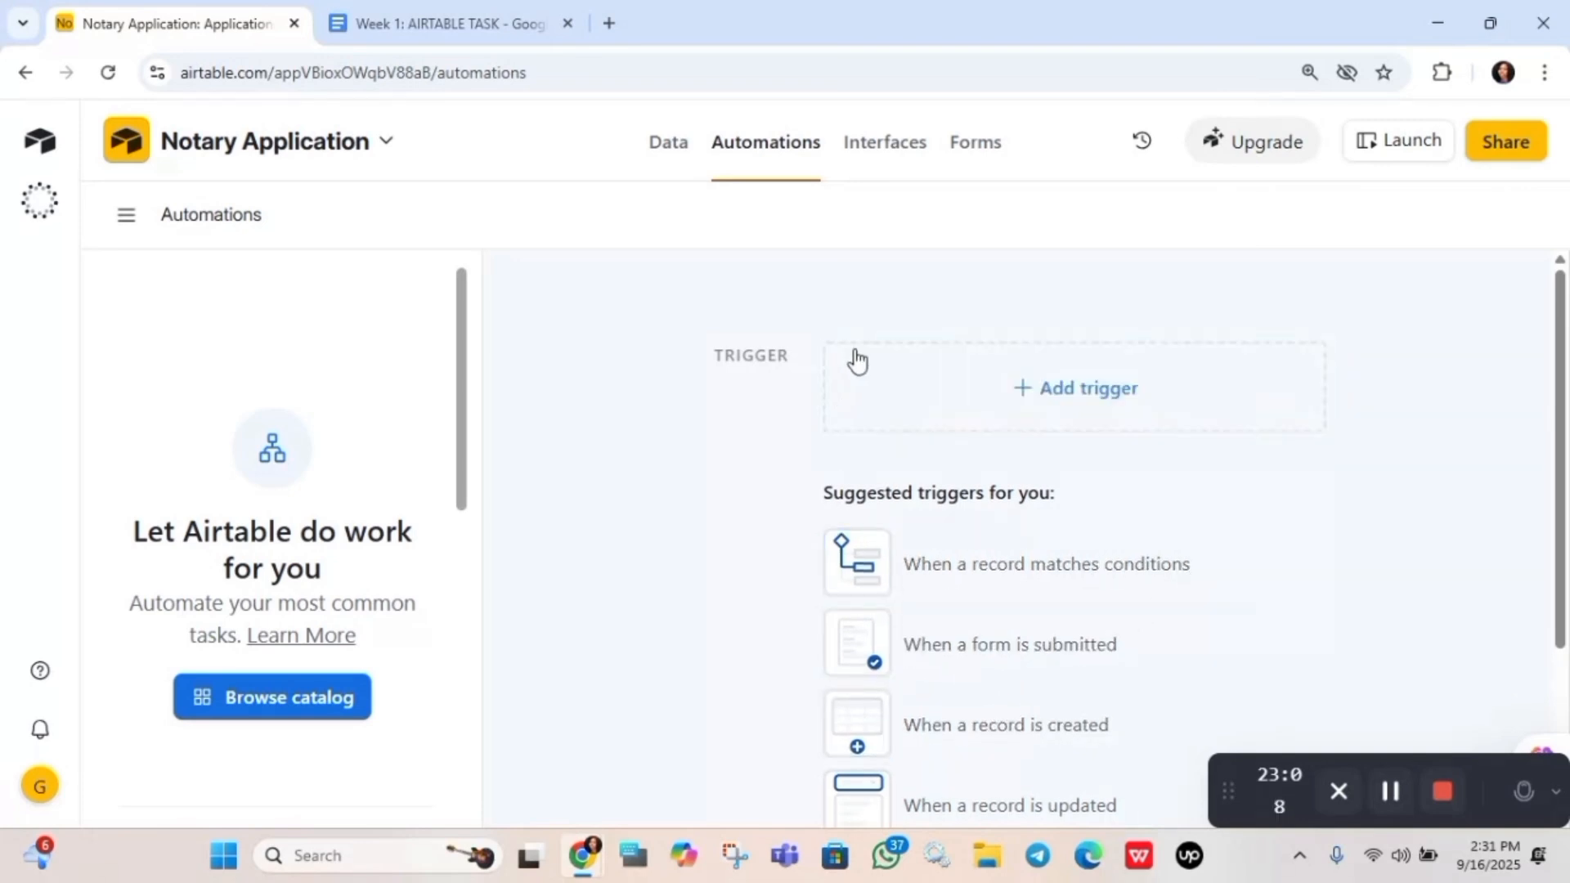
left_click(880, 147)
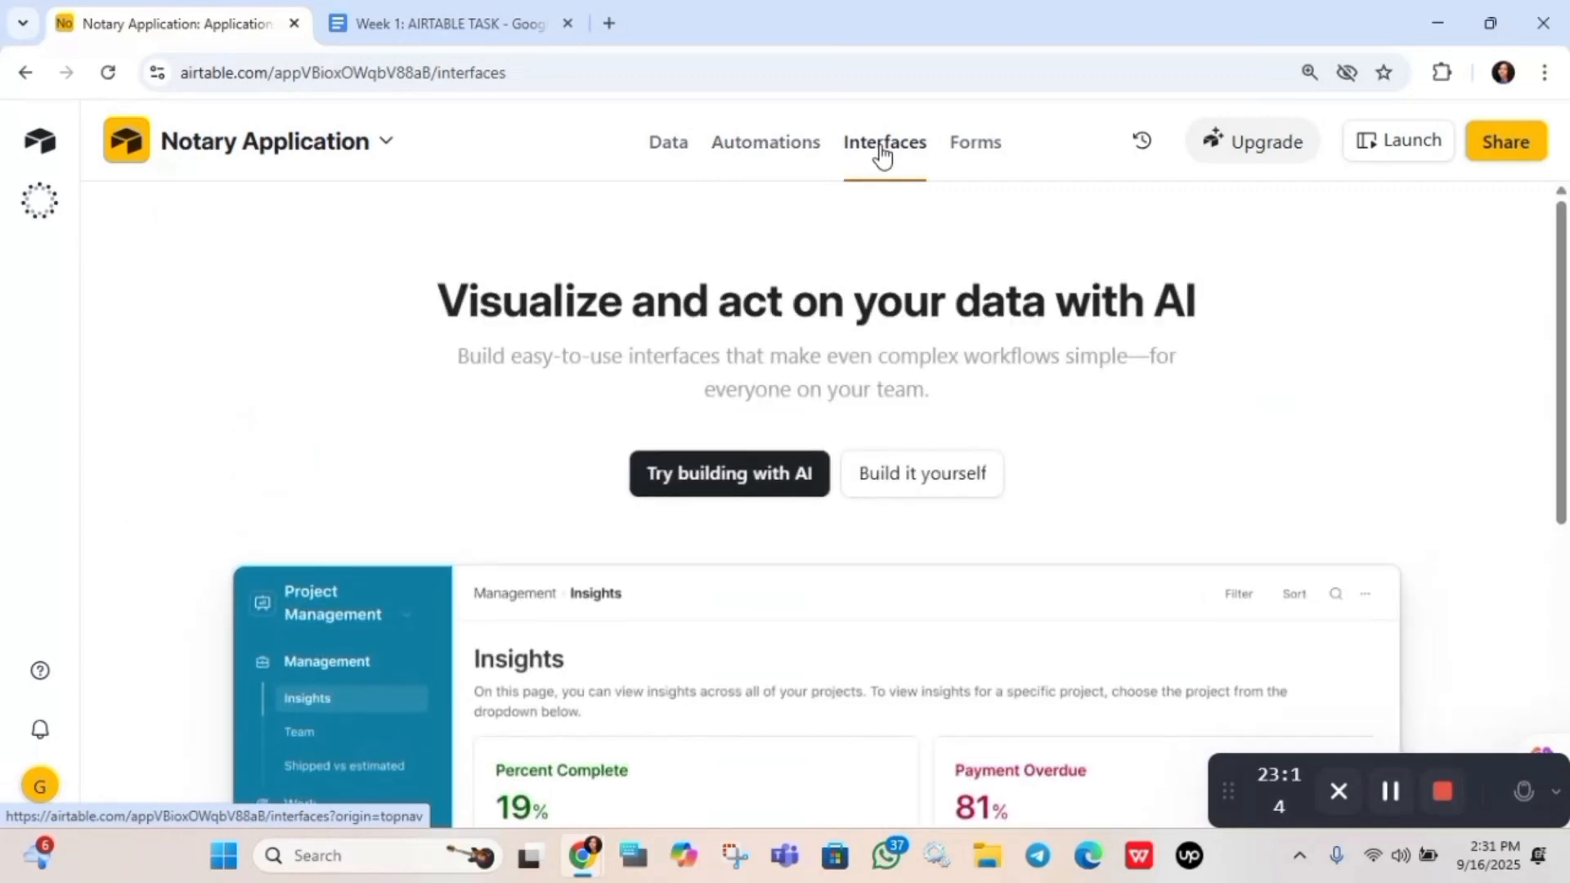
Create a form for the Applications table named "Notary Mentorship Questionnaire", copying the title from the Google Docs task document
left_click(976, 147)
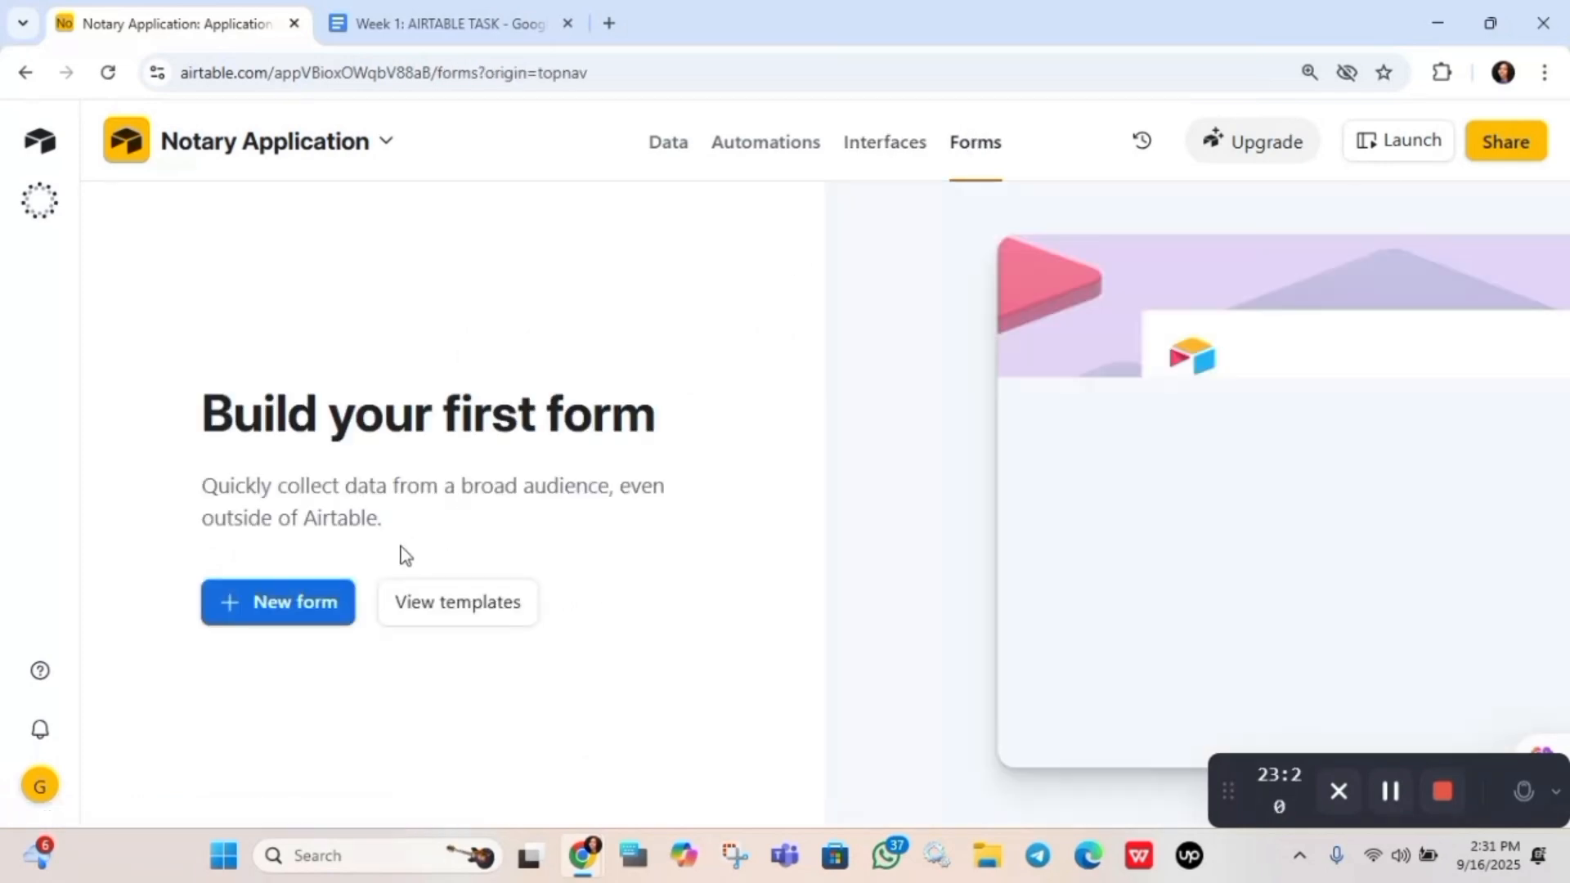
left_click(273, 604)
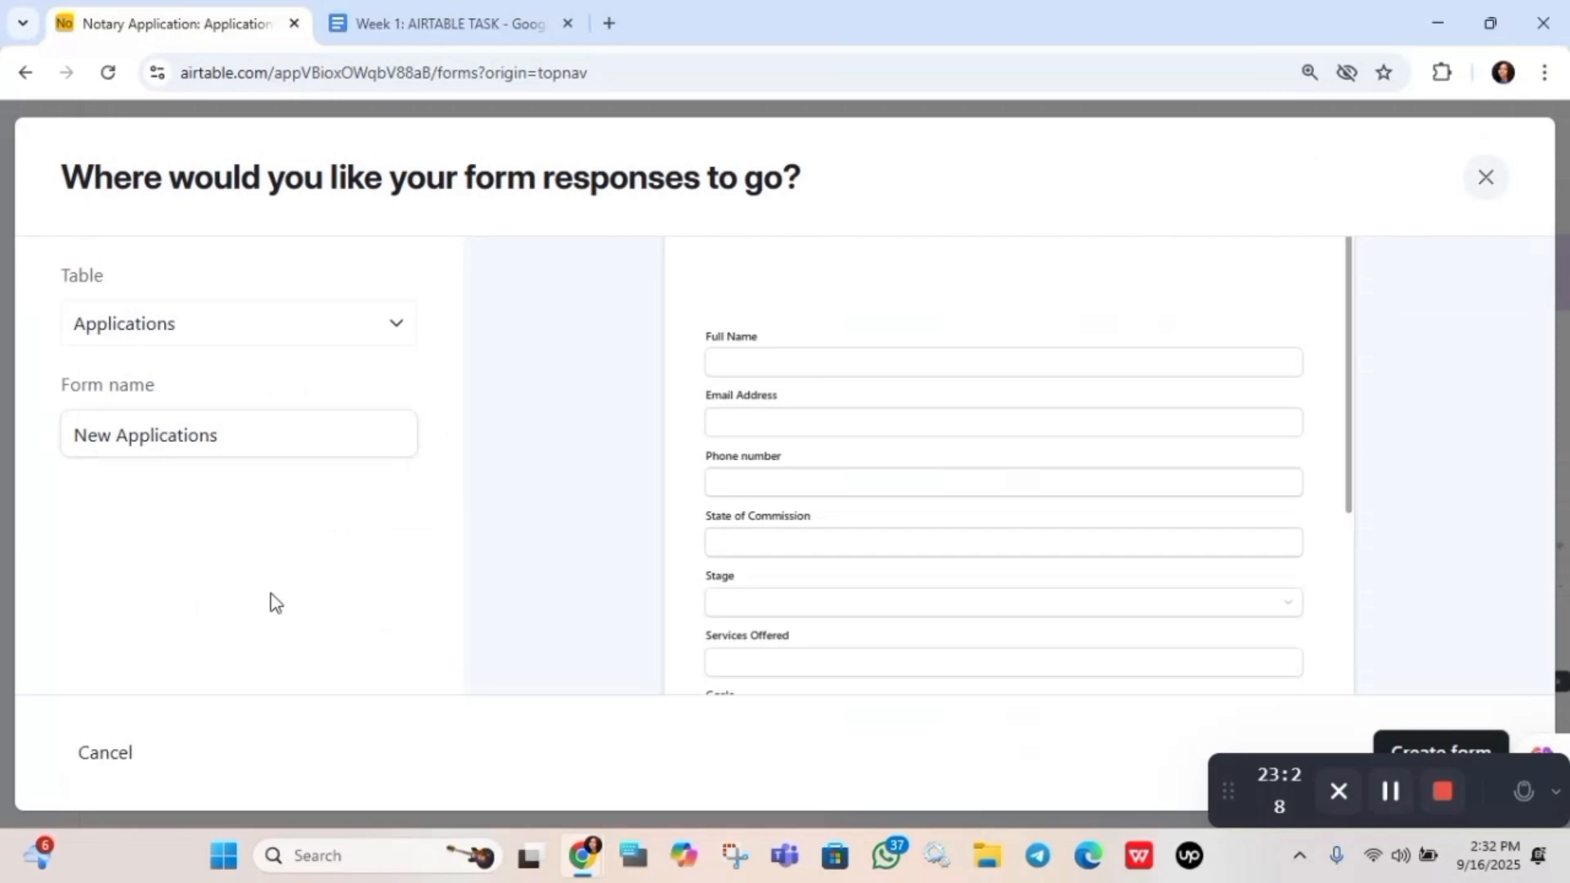
left_click(245, 440)
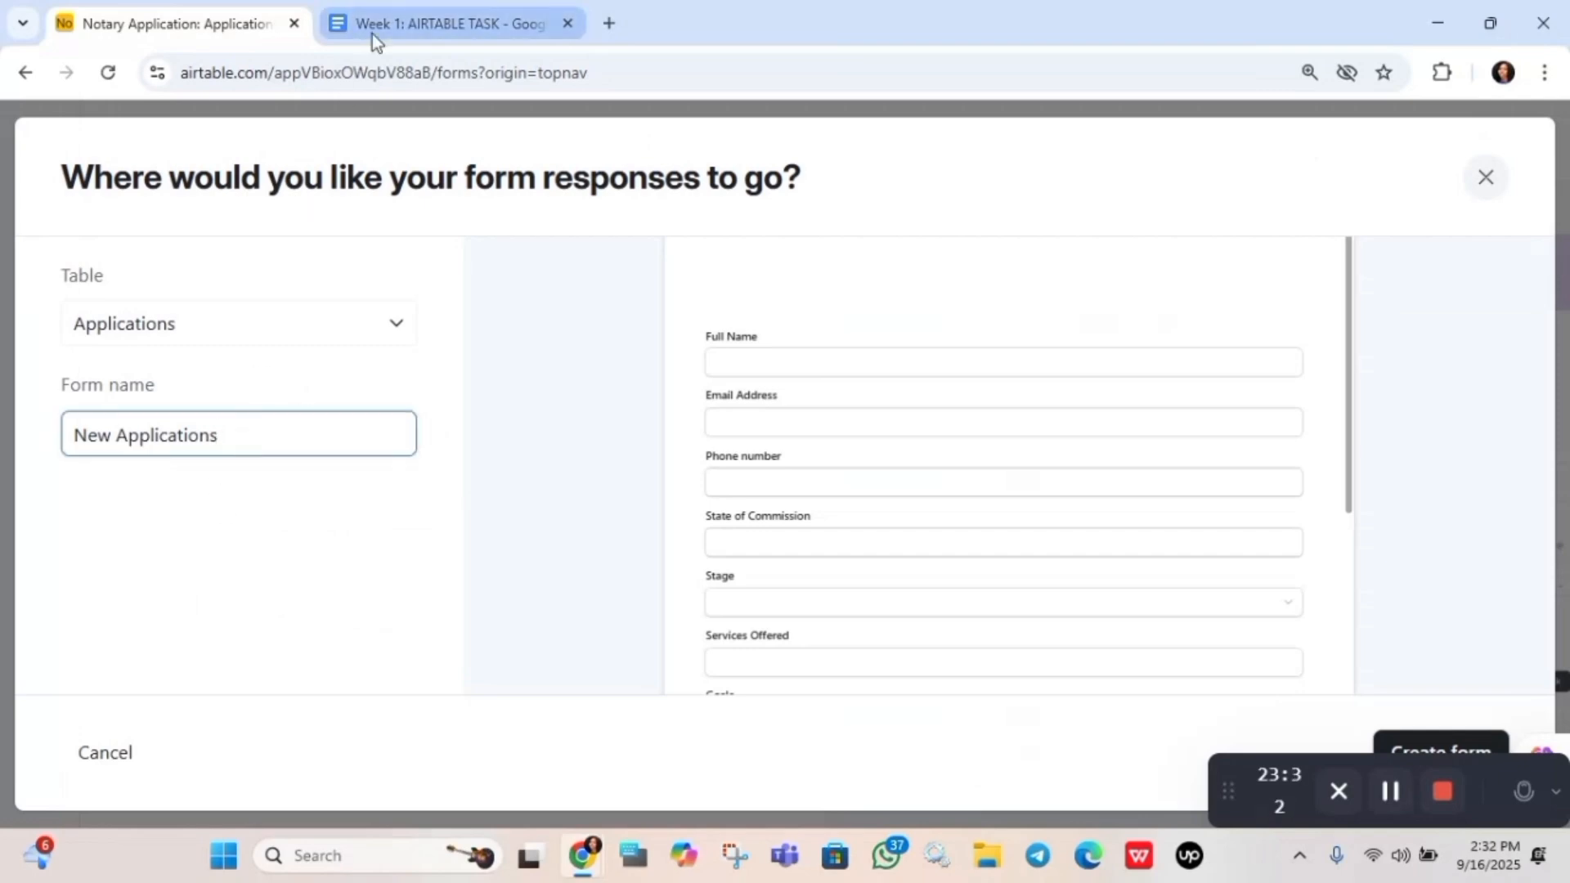
left_click(398, 17)
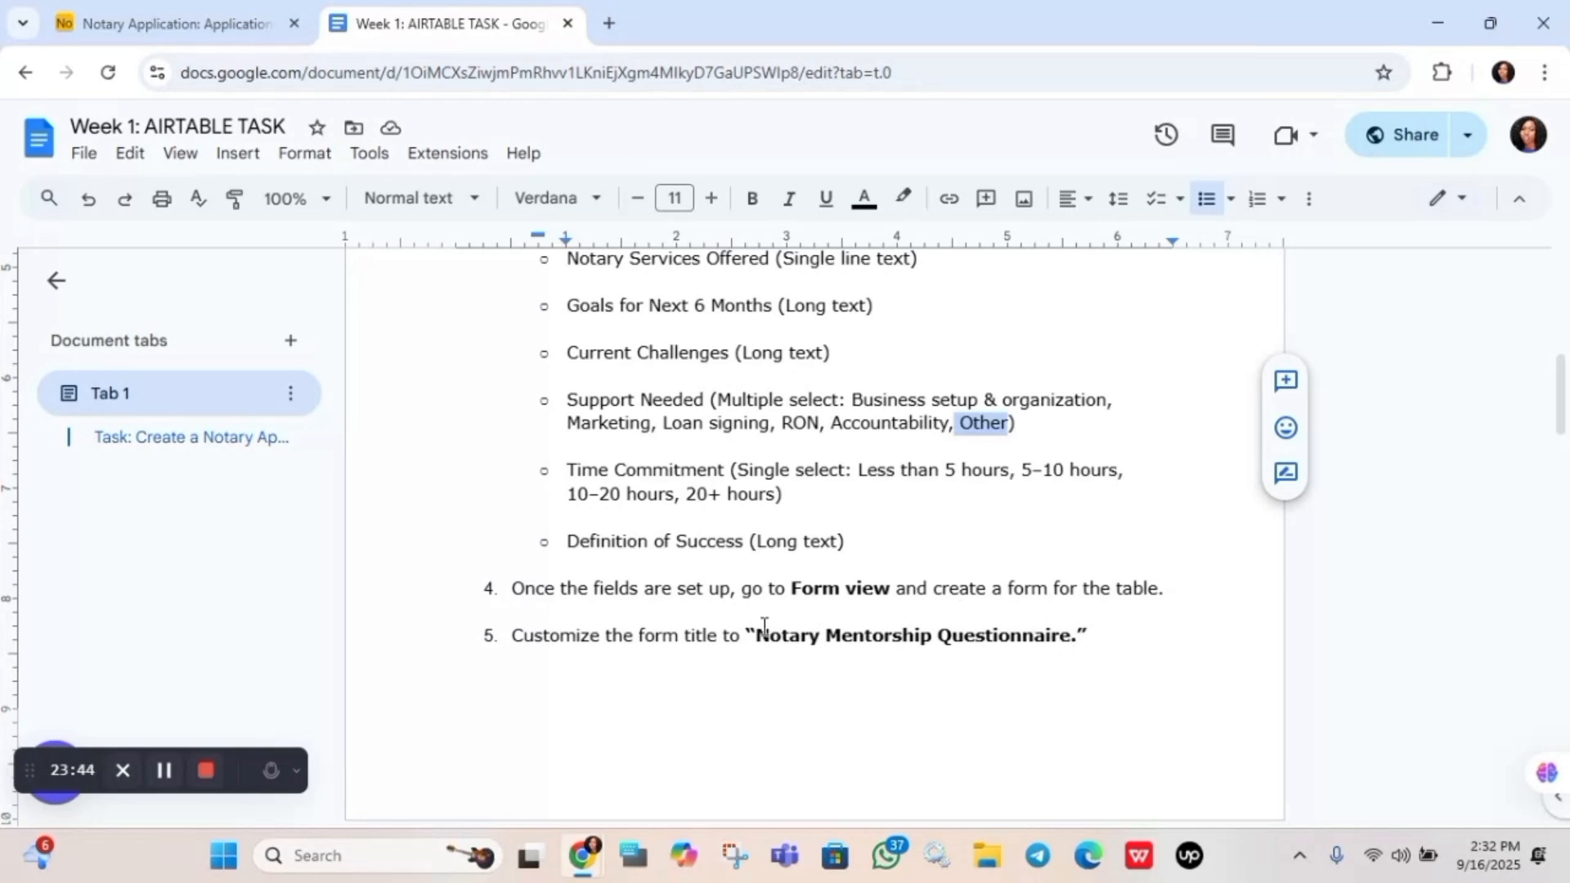
left_click_drag(757, 635, 1074, 638)
key("ctrl+c")
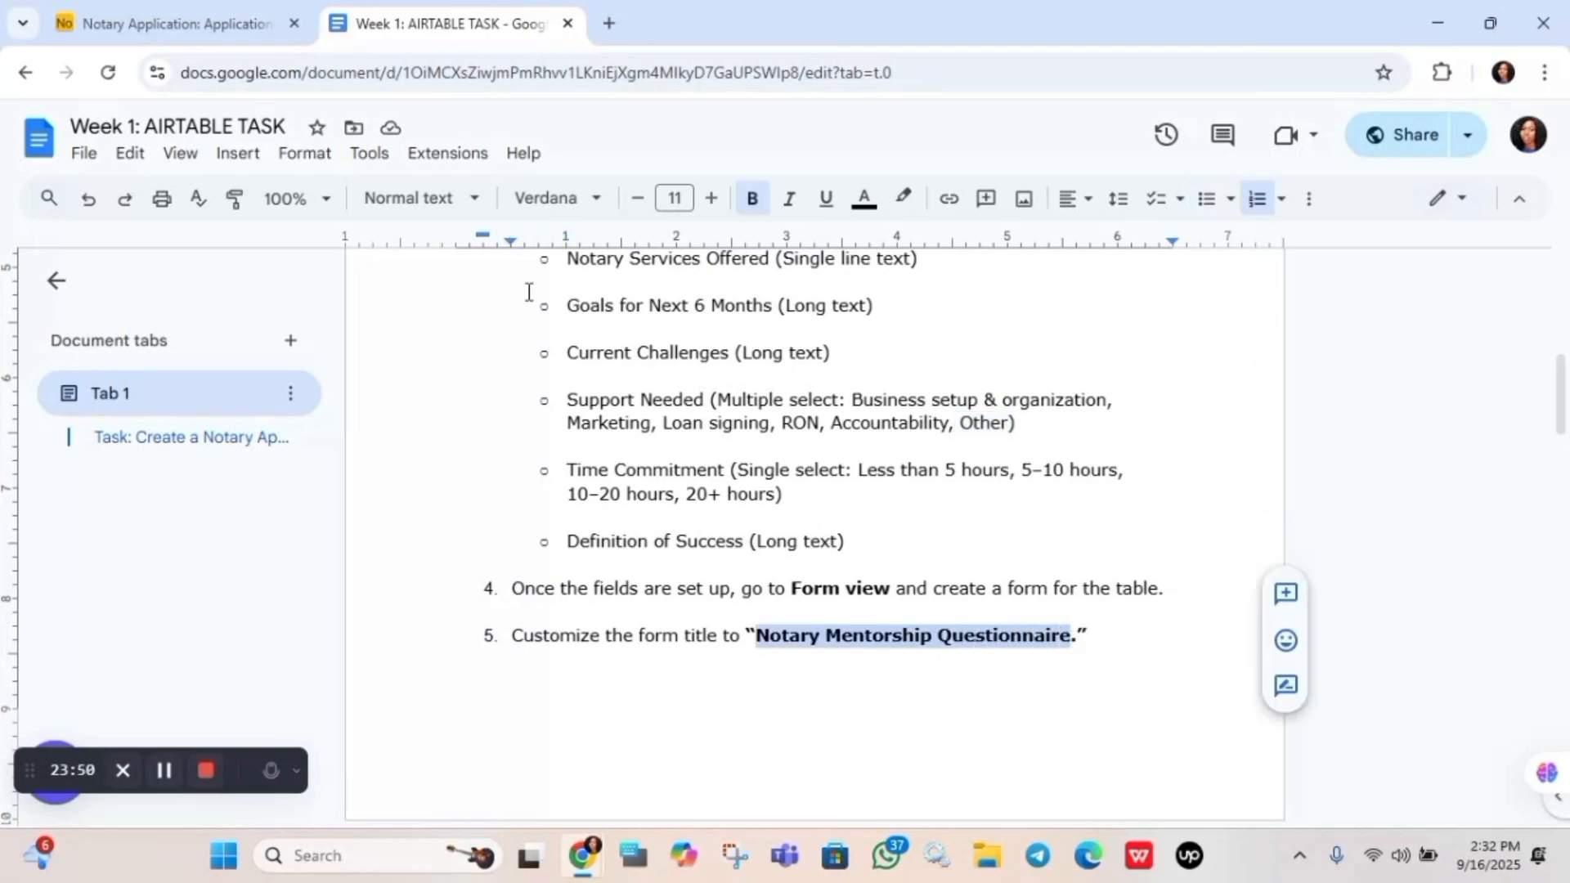
left_click(216, 8)
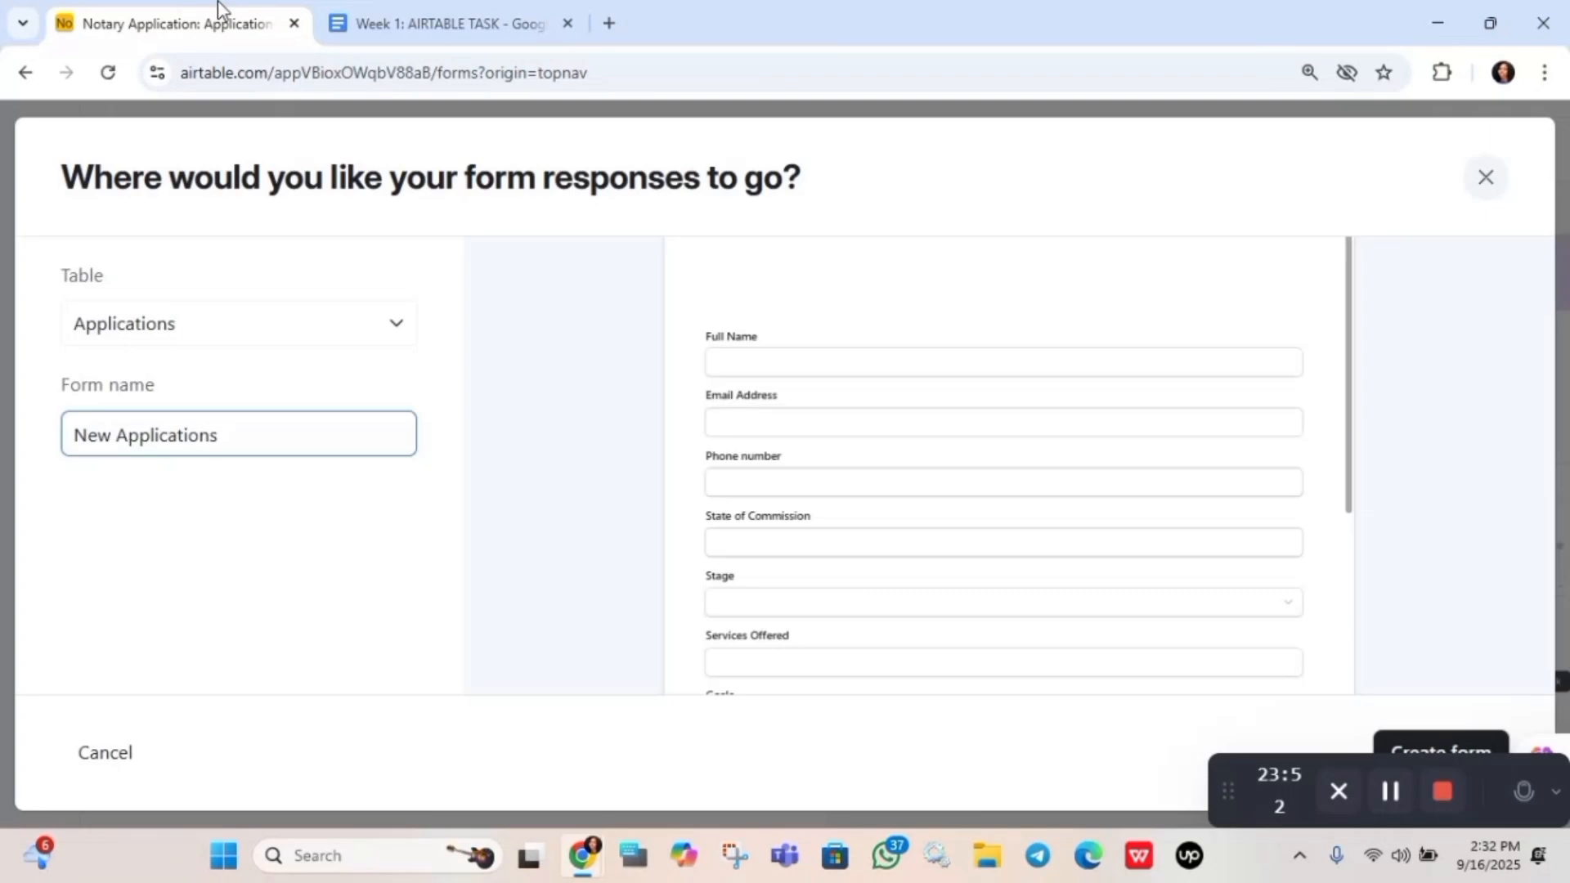
left_click_drag(245, 424, 42, 452)
key("ctrl+v")
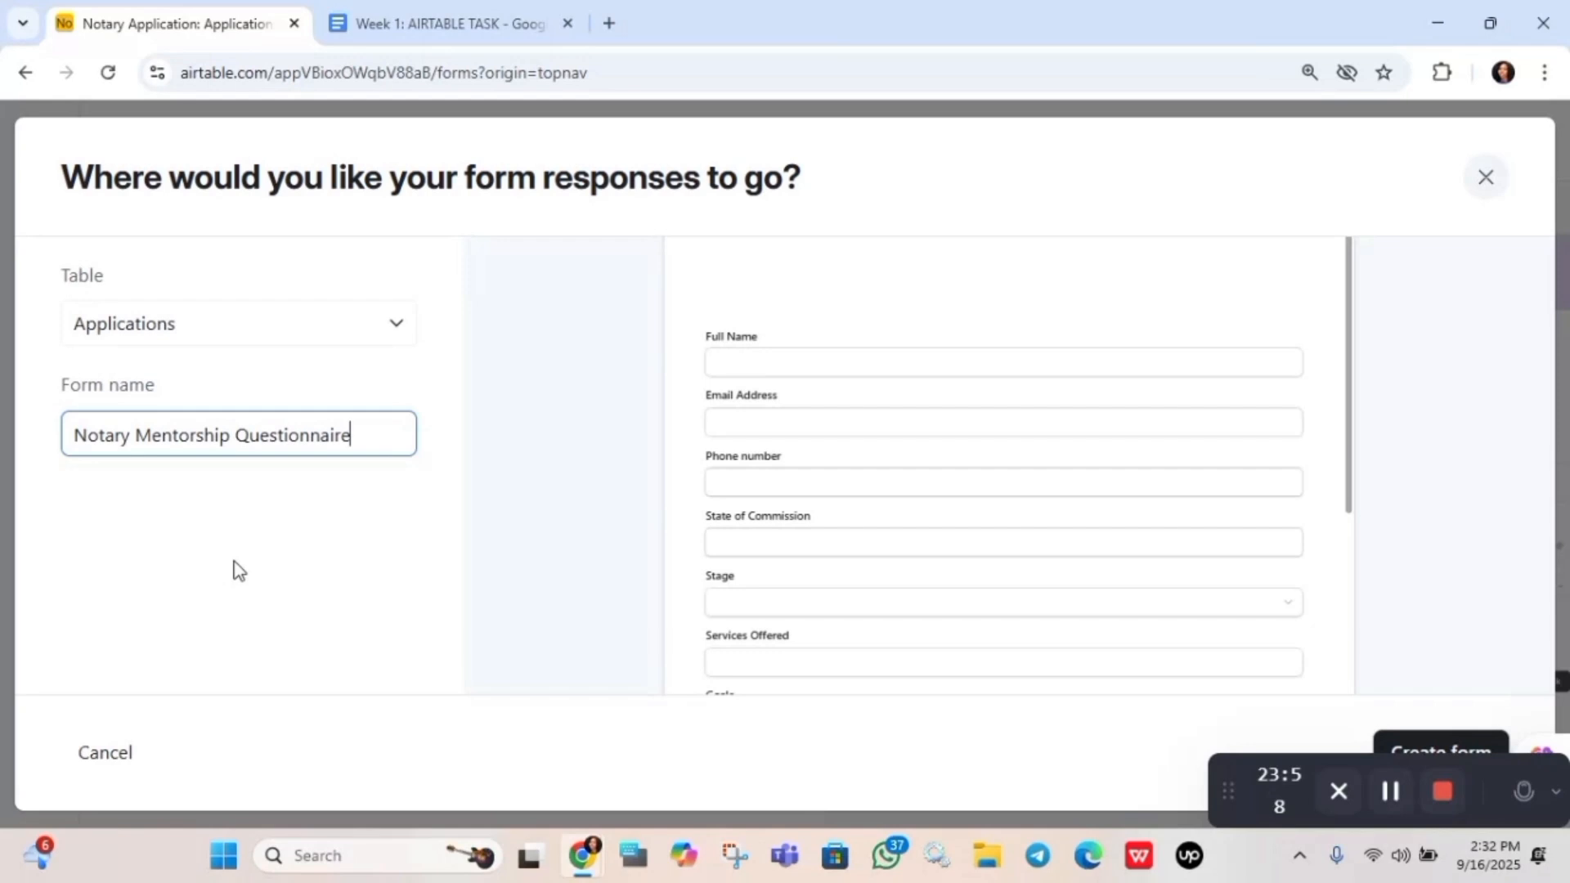
key("Return")
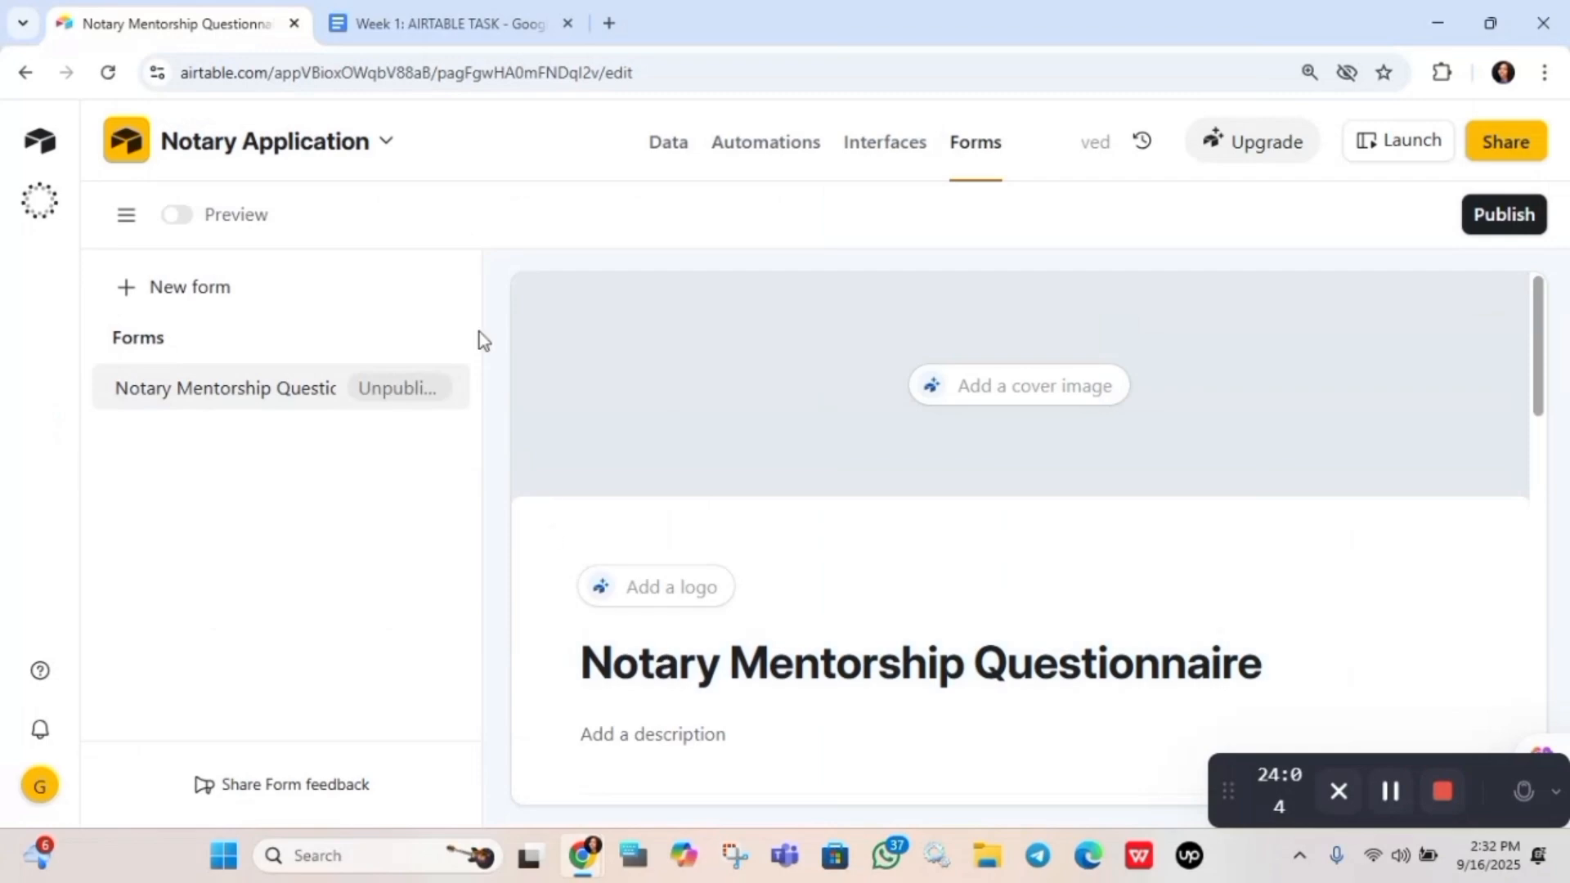
Collapse the forms list, review the form's fields from Full Name to Challenges, and select the Stage field's title
left_click(125, 216)
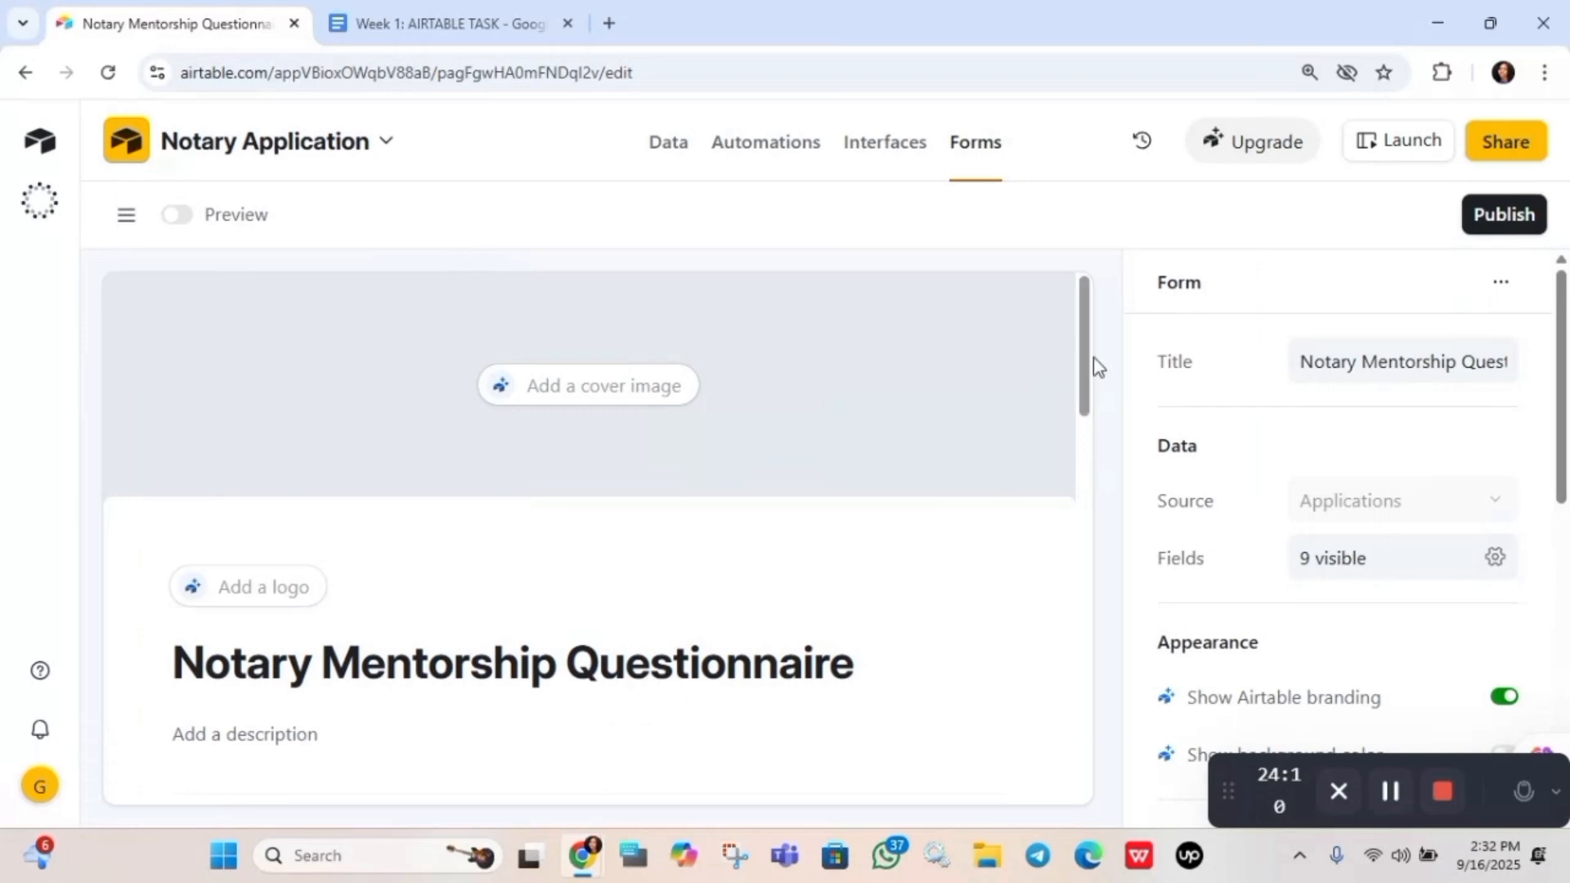
left_click_drag(1085, 376, 1117, 493)
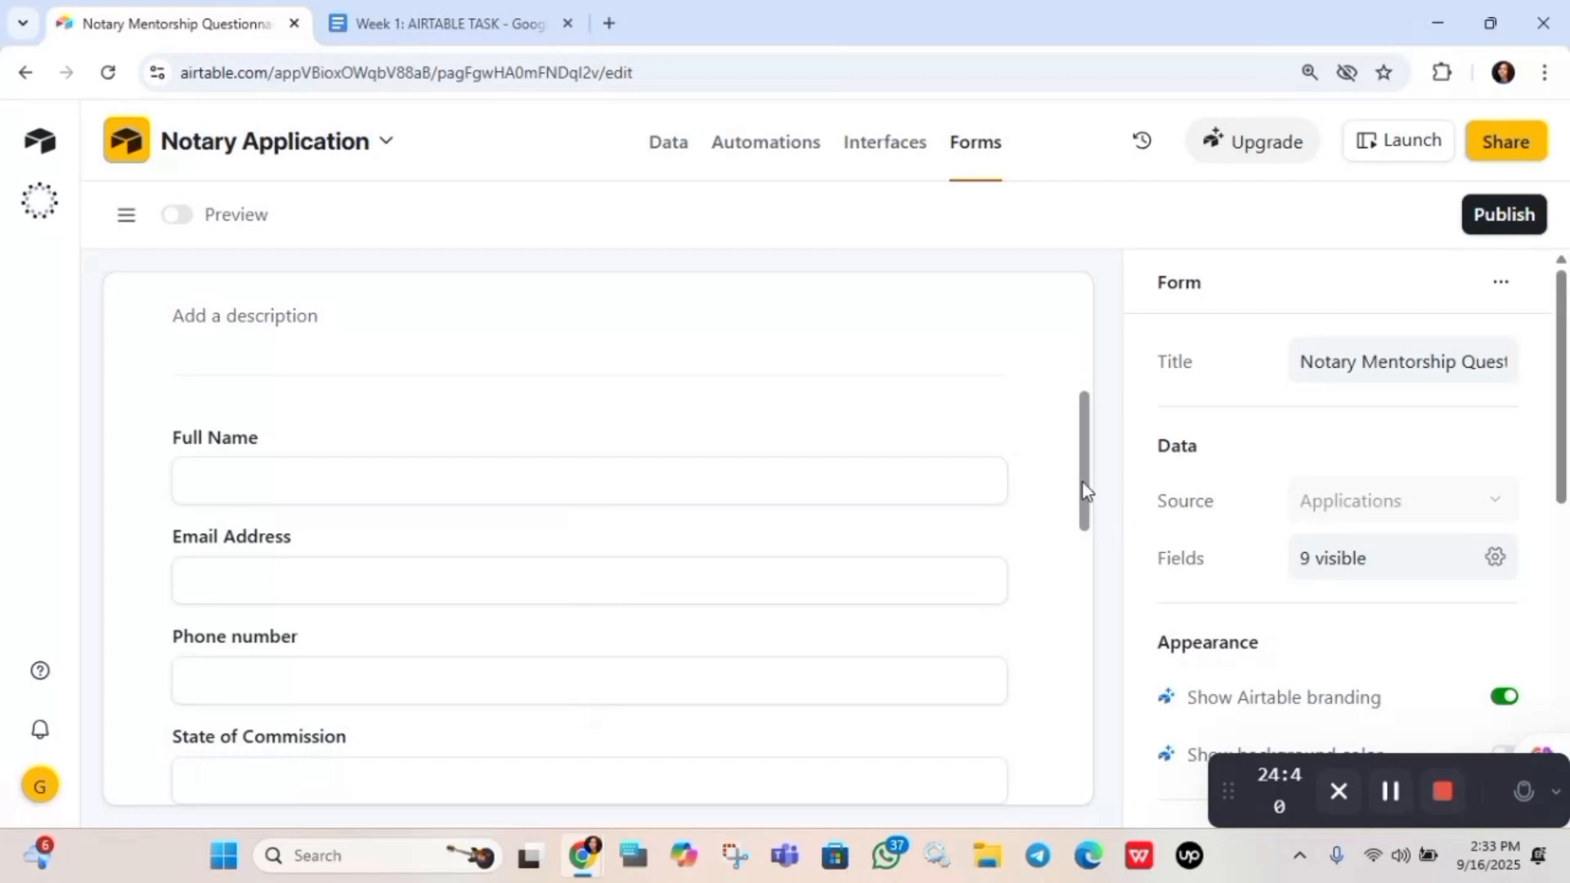
scroll(1082, 502, "down", 1)
left_click_drag(1082, 505, 1097, 603)
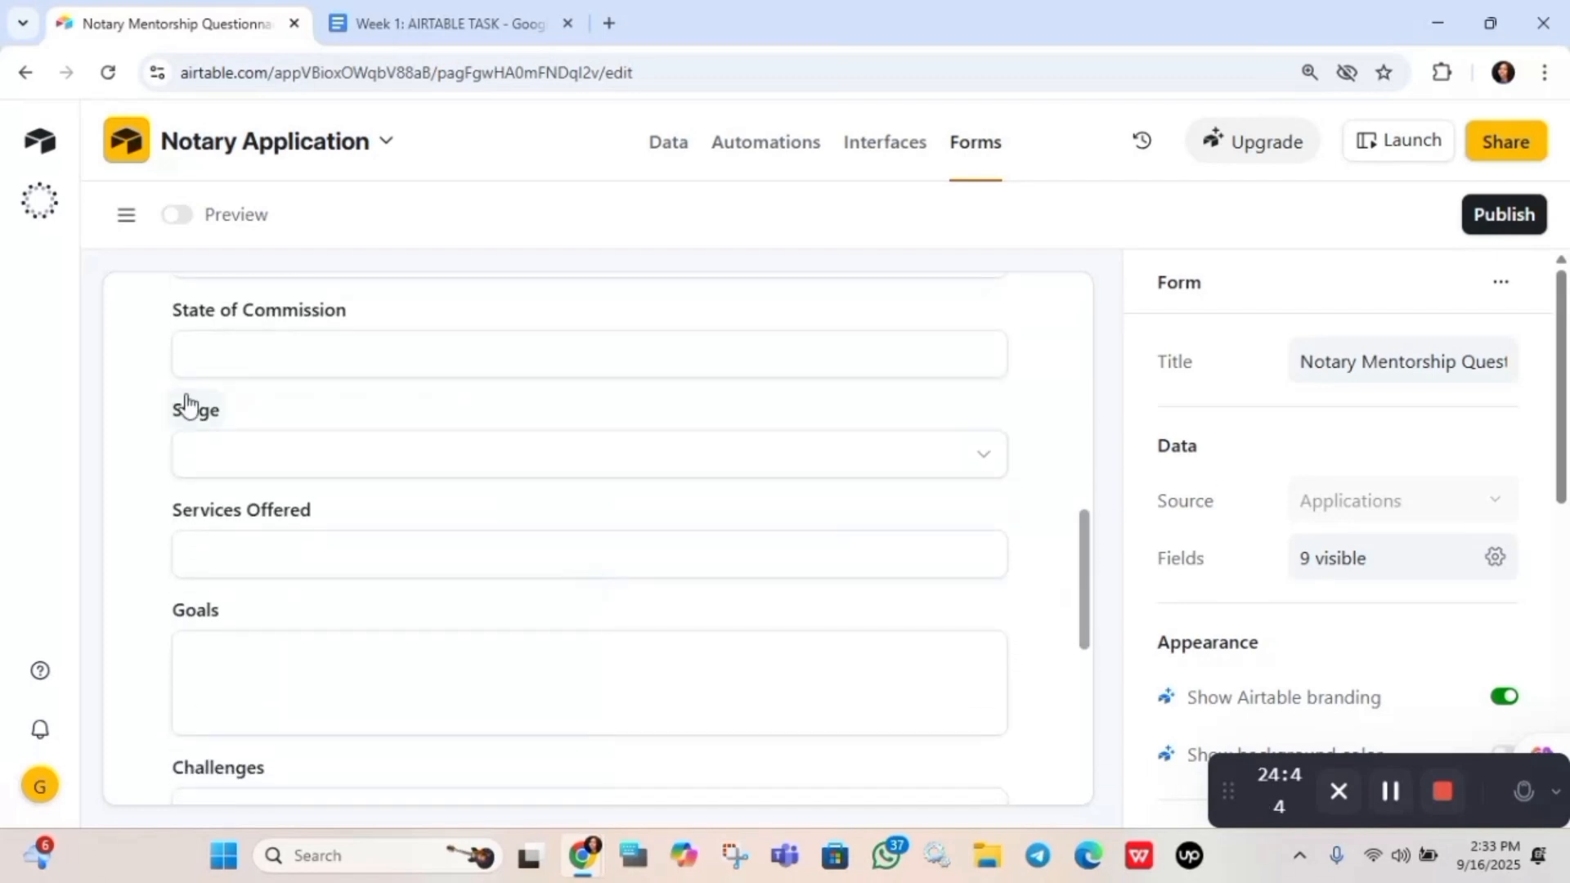
left_click(247, 459)
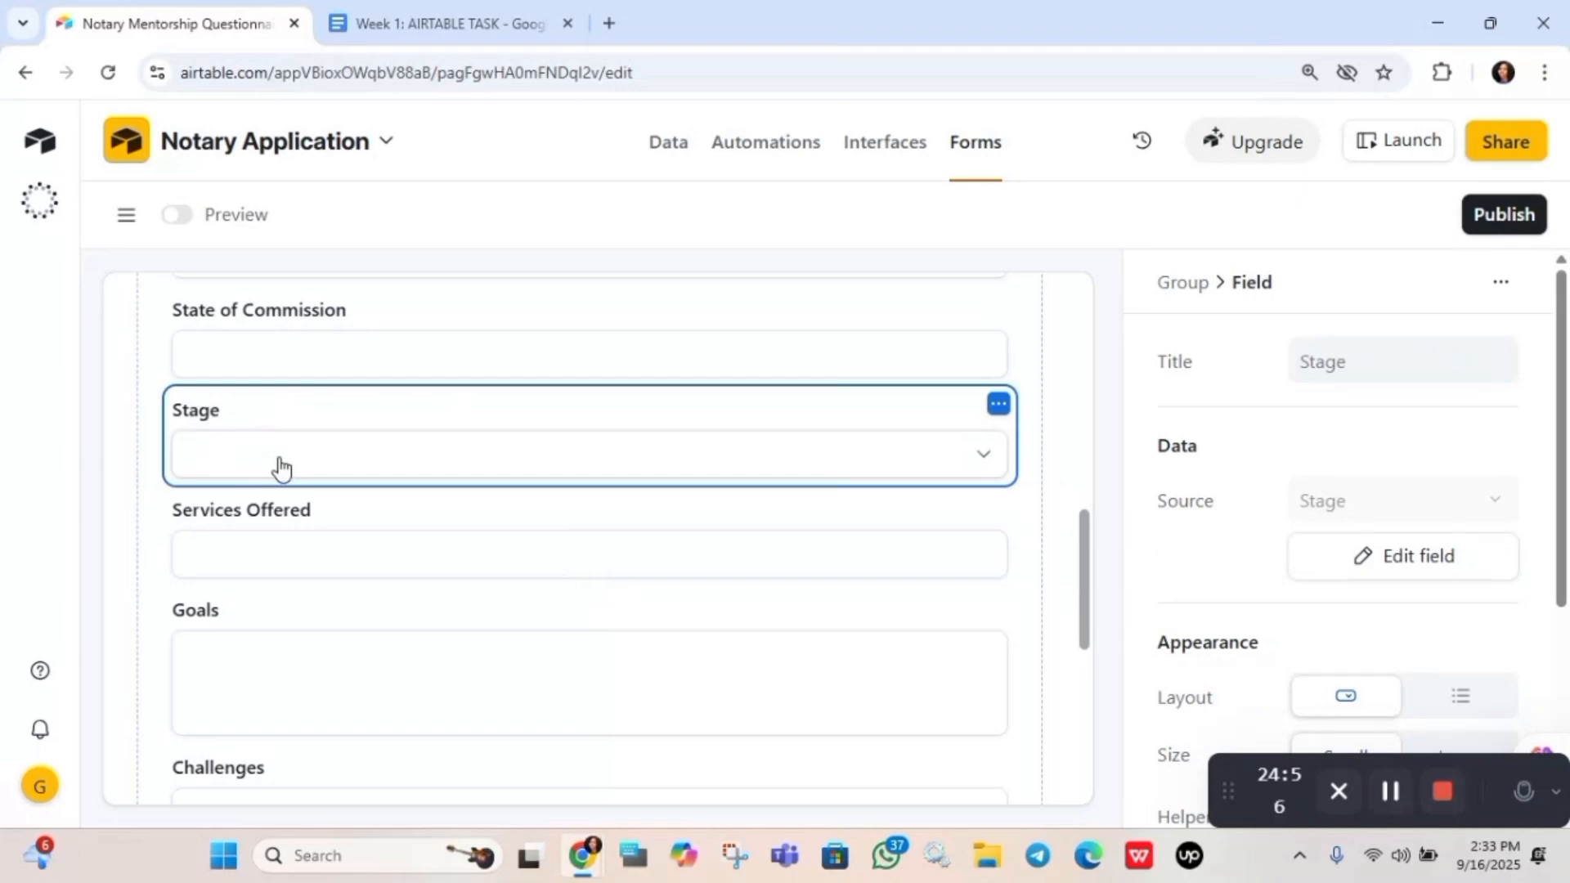
left_click(209, 401)
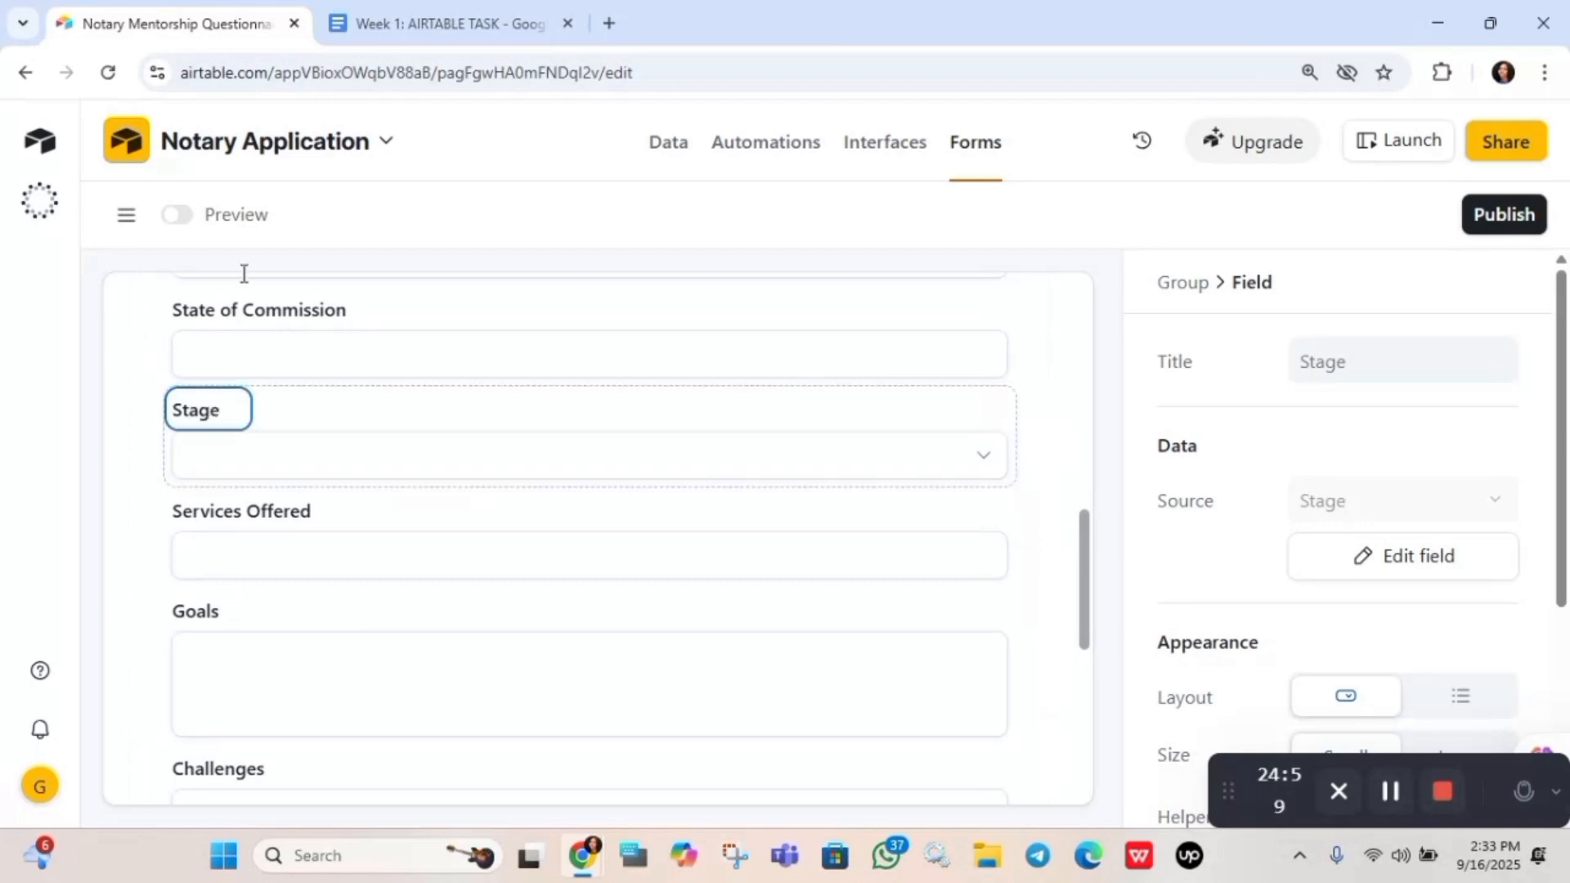
Copy question 3's text, "State of Commission (or planning to be commissioned in)", from the form details in the Google Docs task document
left_click(417, 23)
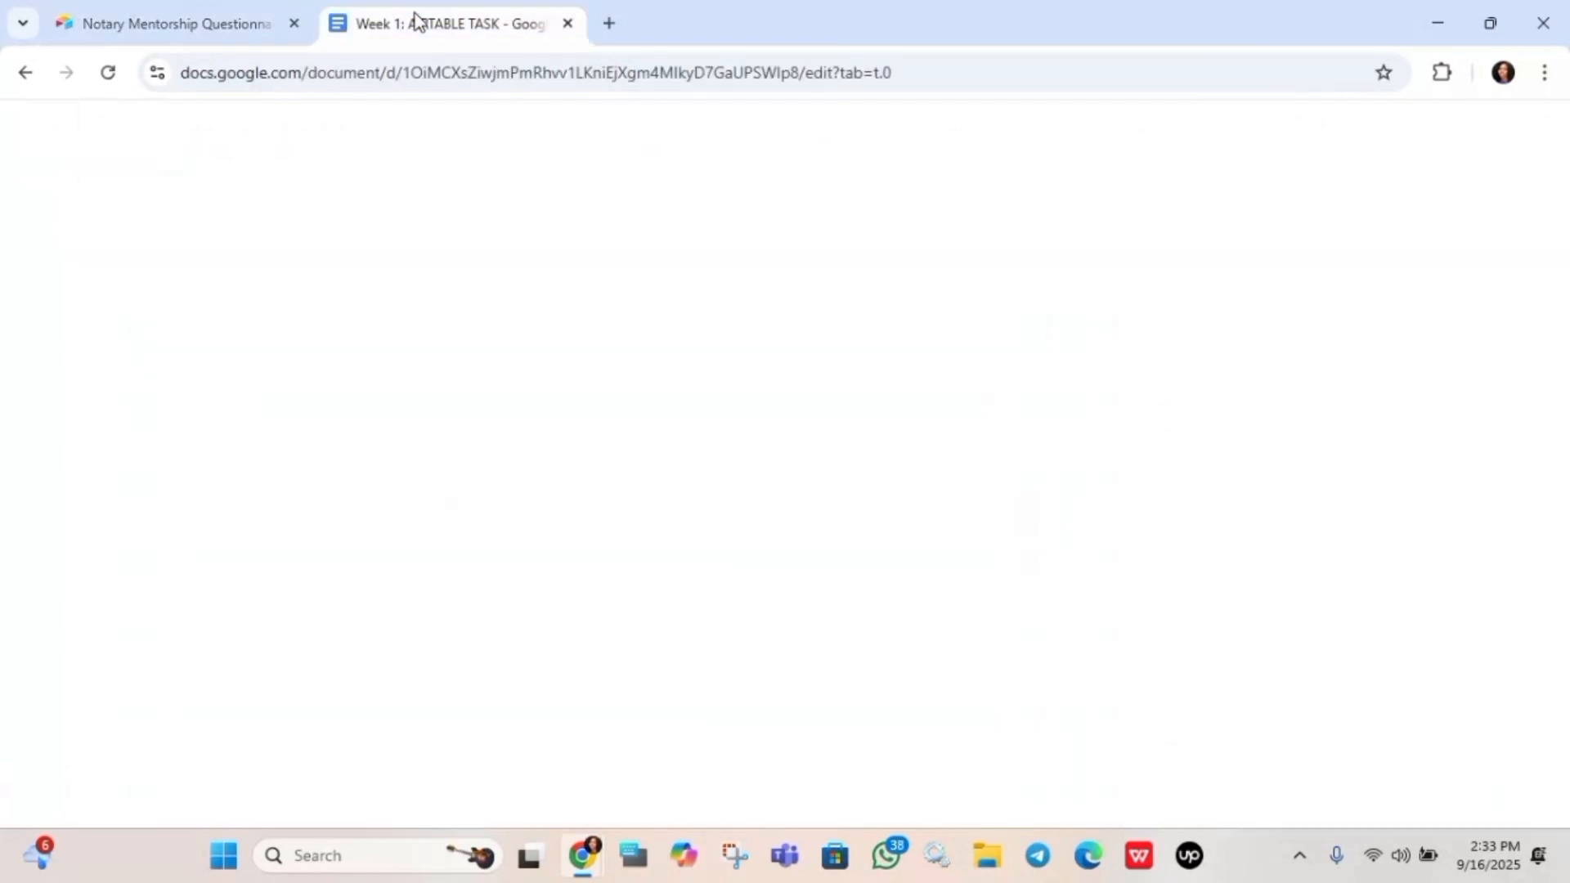
scroll(813, 532, "down", 2)
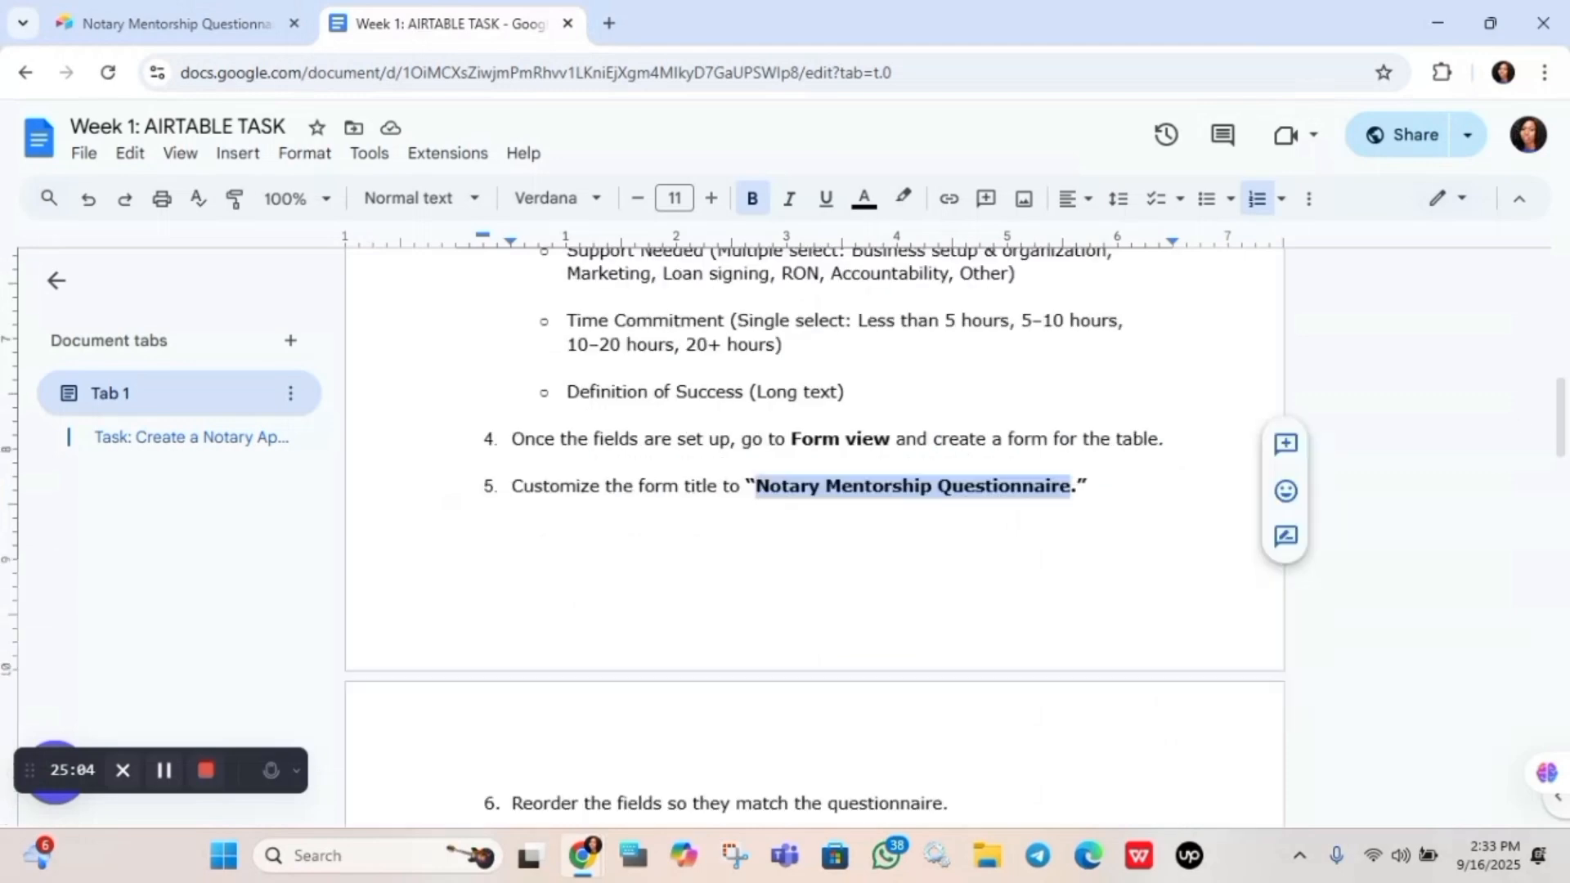
scroll(813, 531, "down", 2)
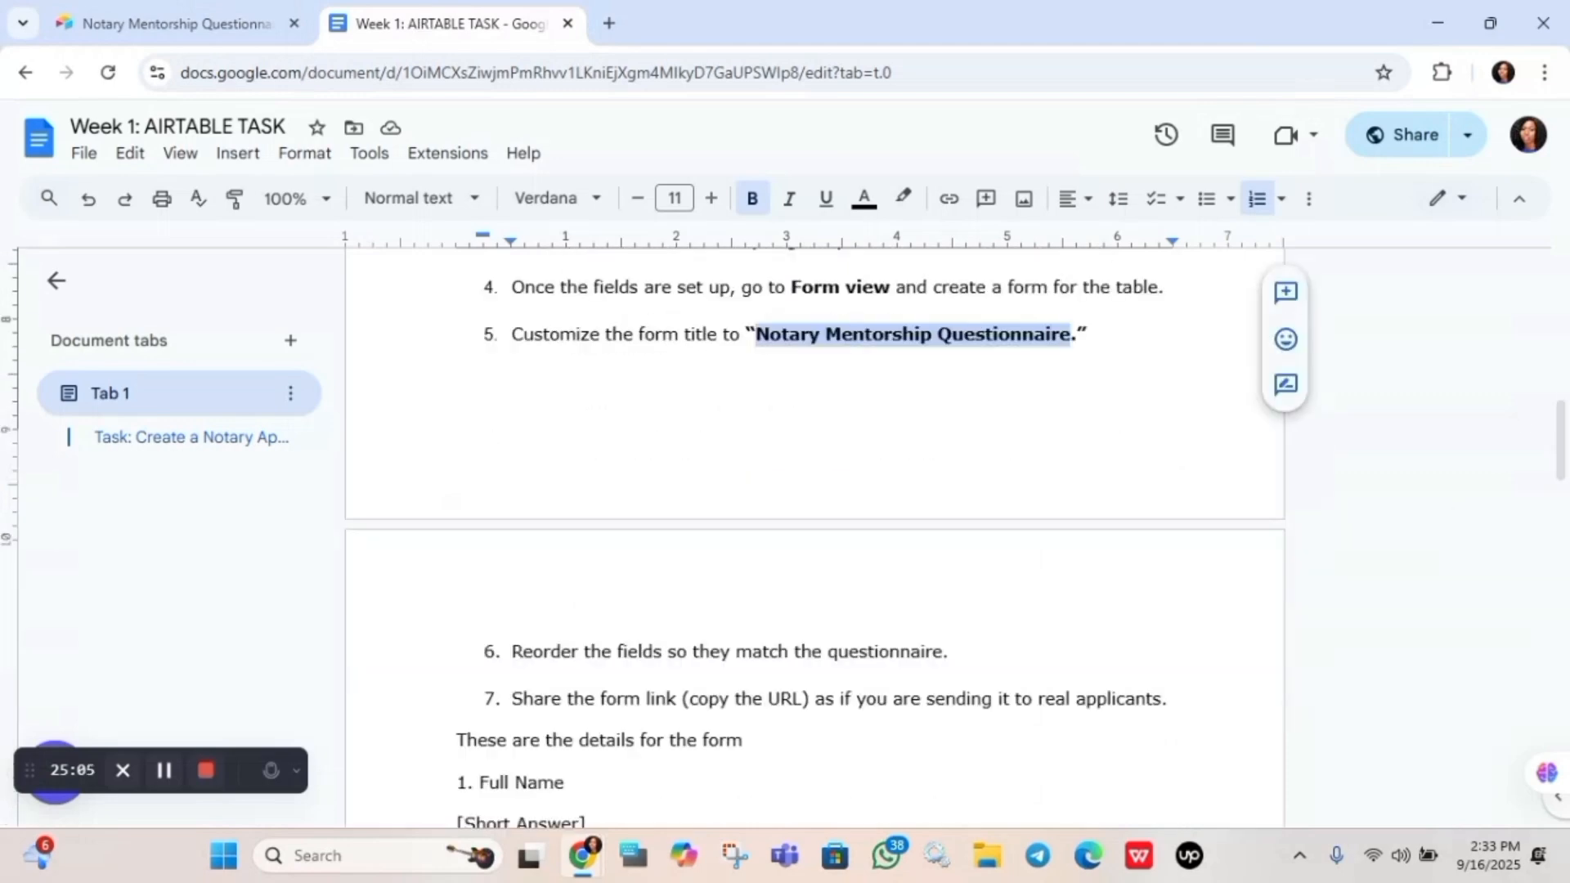
scroll(814, 531, "down", 2)
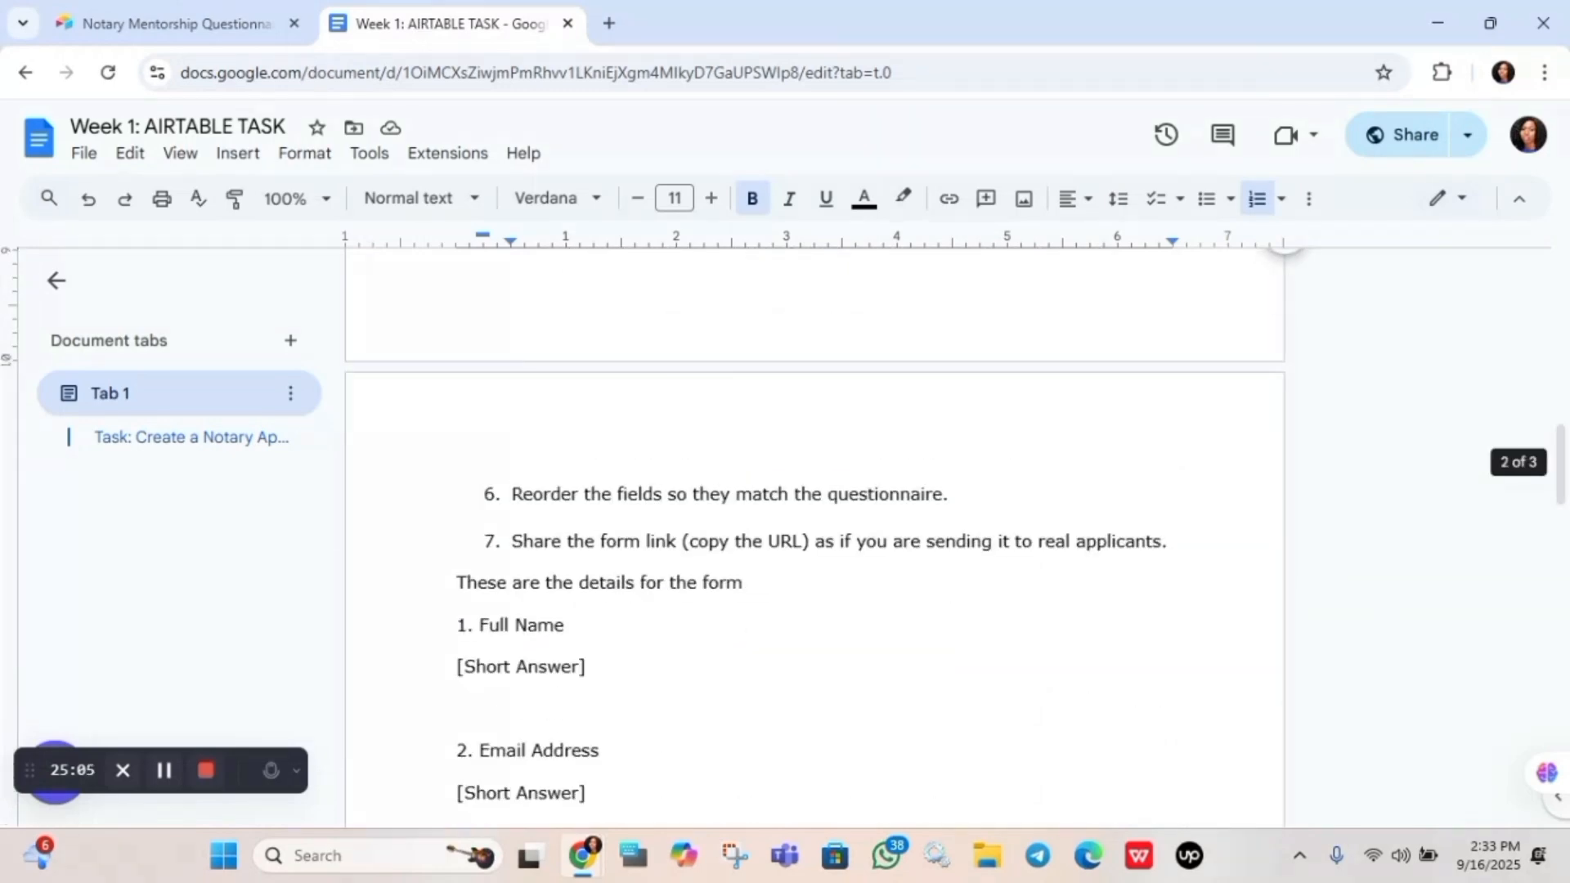
scroll(814, 531, "down", 1)
scroll(814, 531, "down", 3)
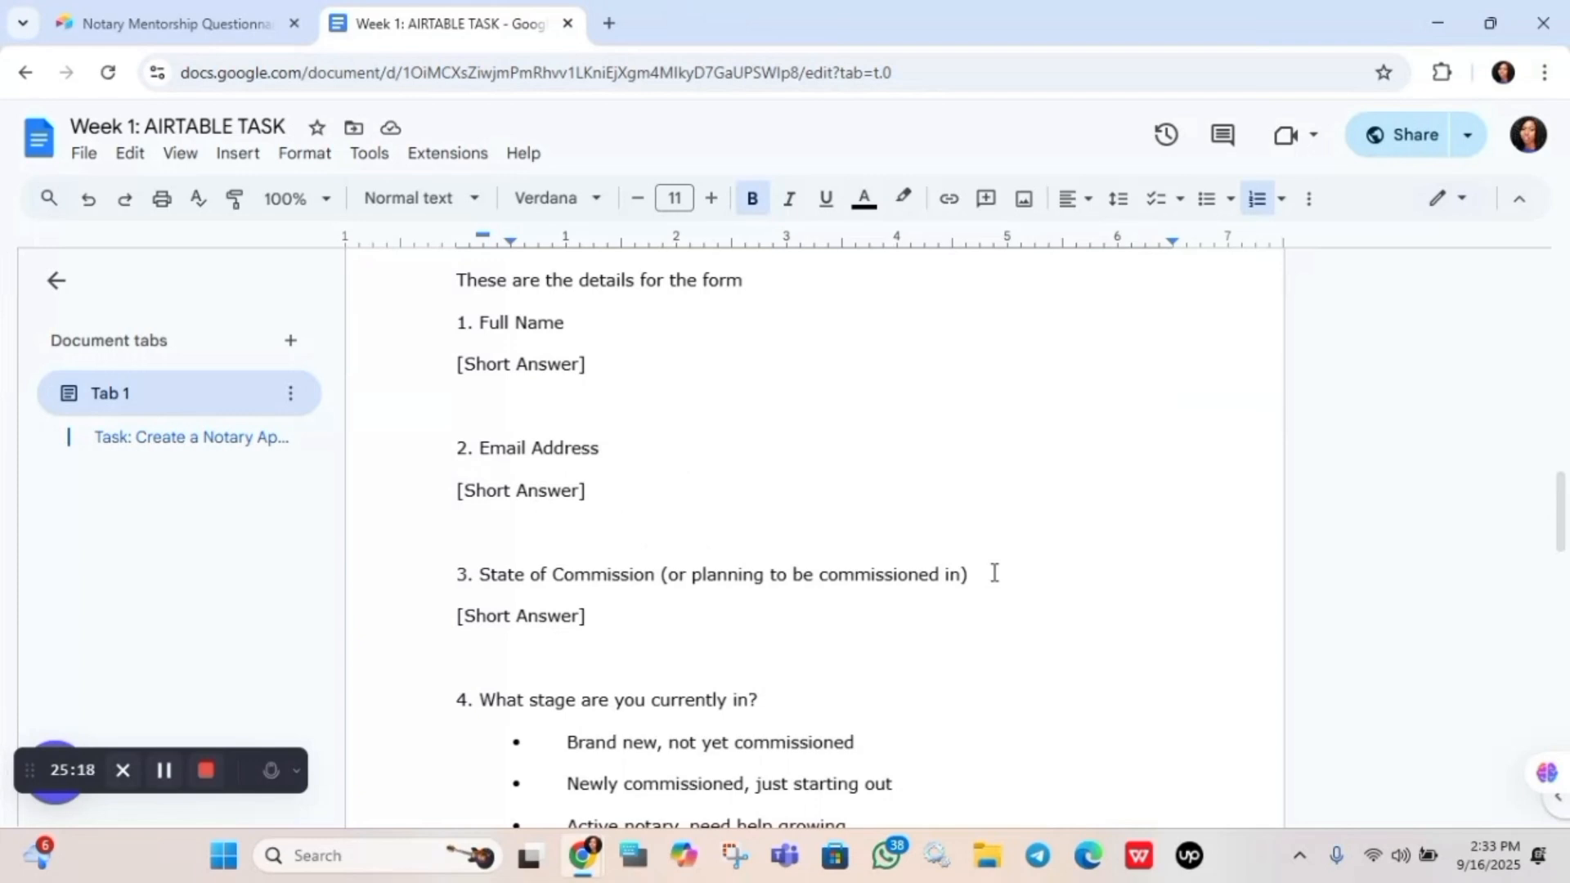
left_click_drag(949, 572, 483, 572)
key("ctrl+c")
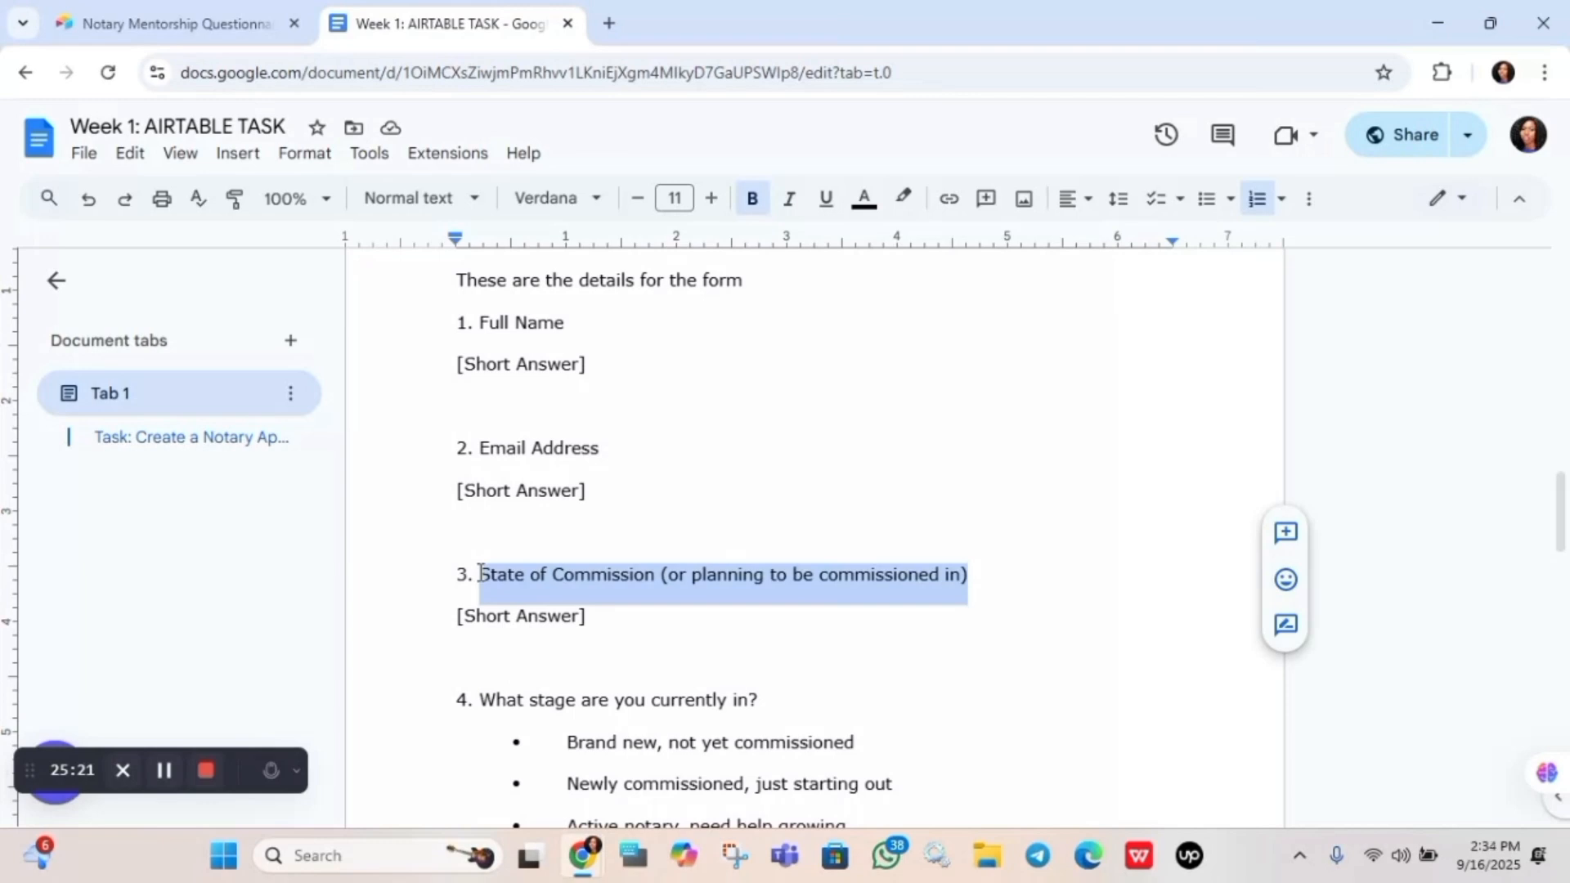
Replace the State of Commission field's title in the Airtable form with "State of Commission (or planning to be commissioned in)"
left_click(143, 8)
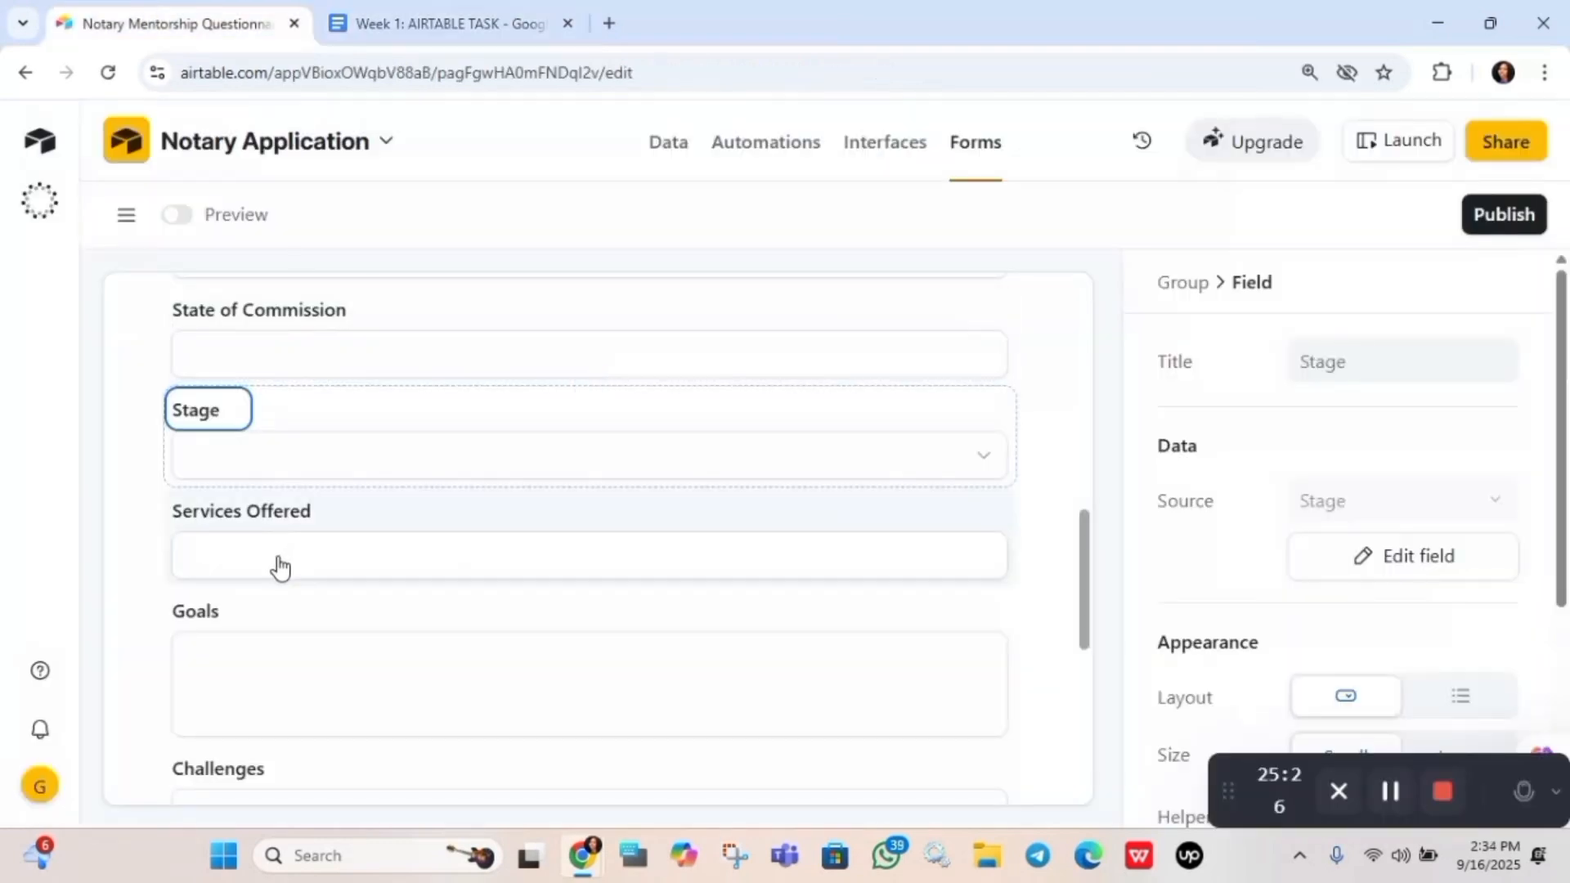
double_click(322, 307)
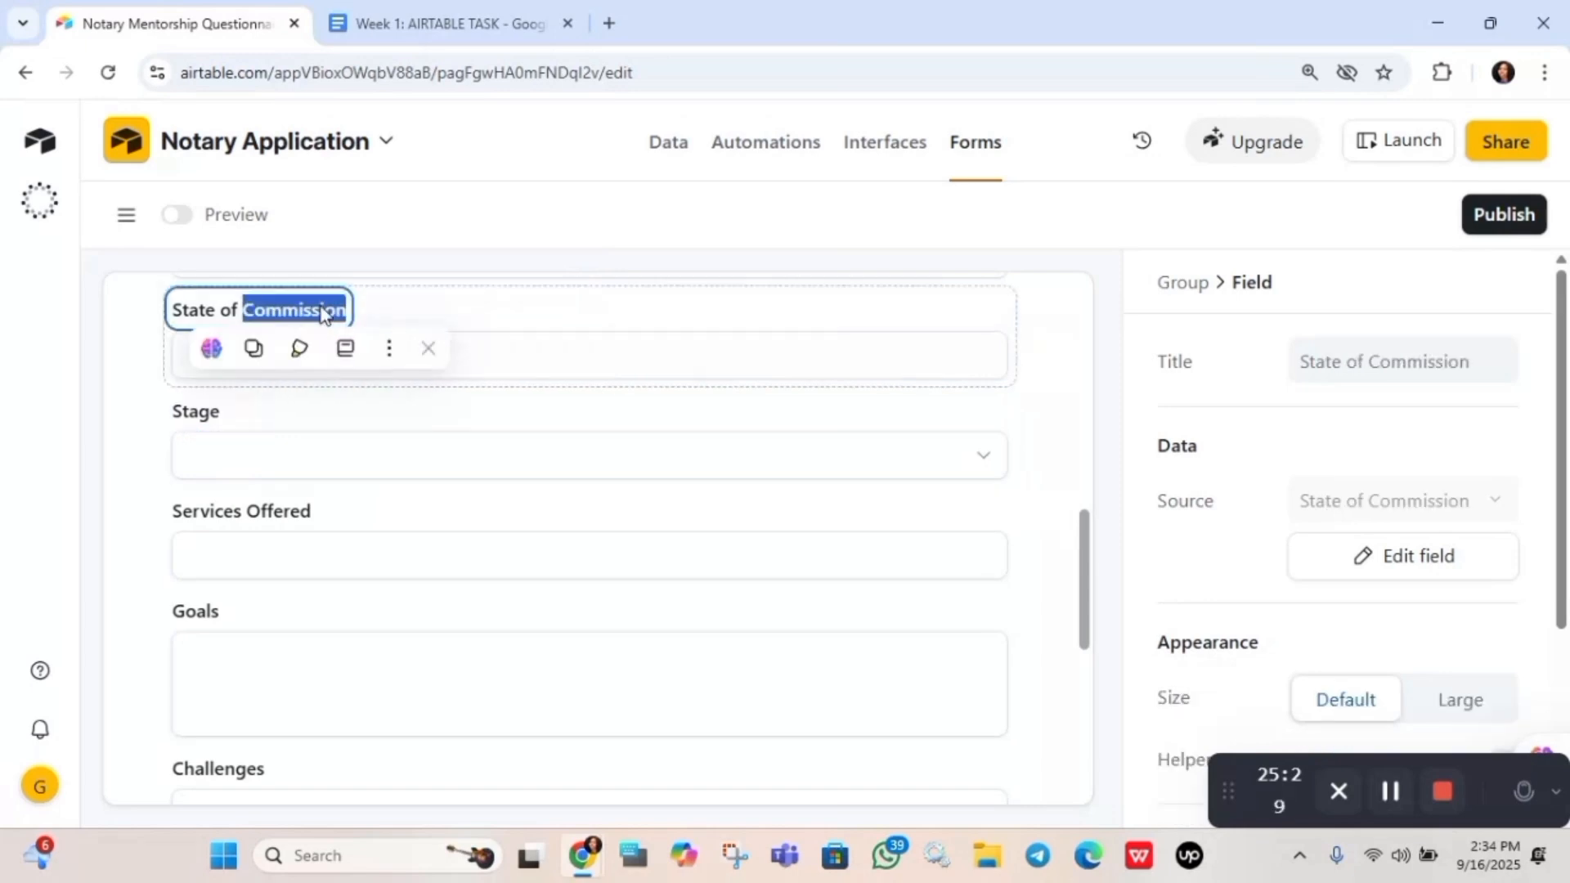
key("BackSpace")
key("BackSpace")
key("BackSpace")
key("BackSpace")
key("BackSpace")
key("BackSpace")
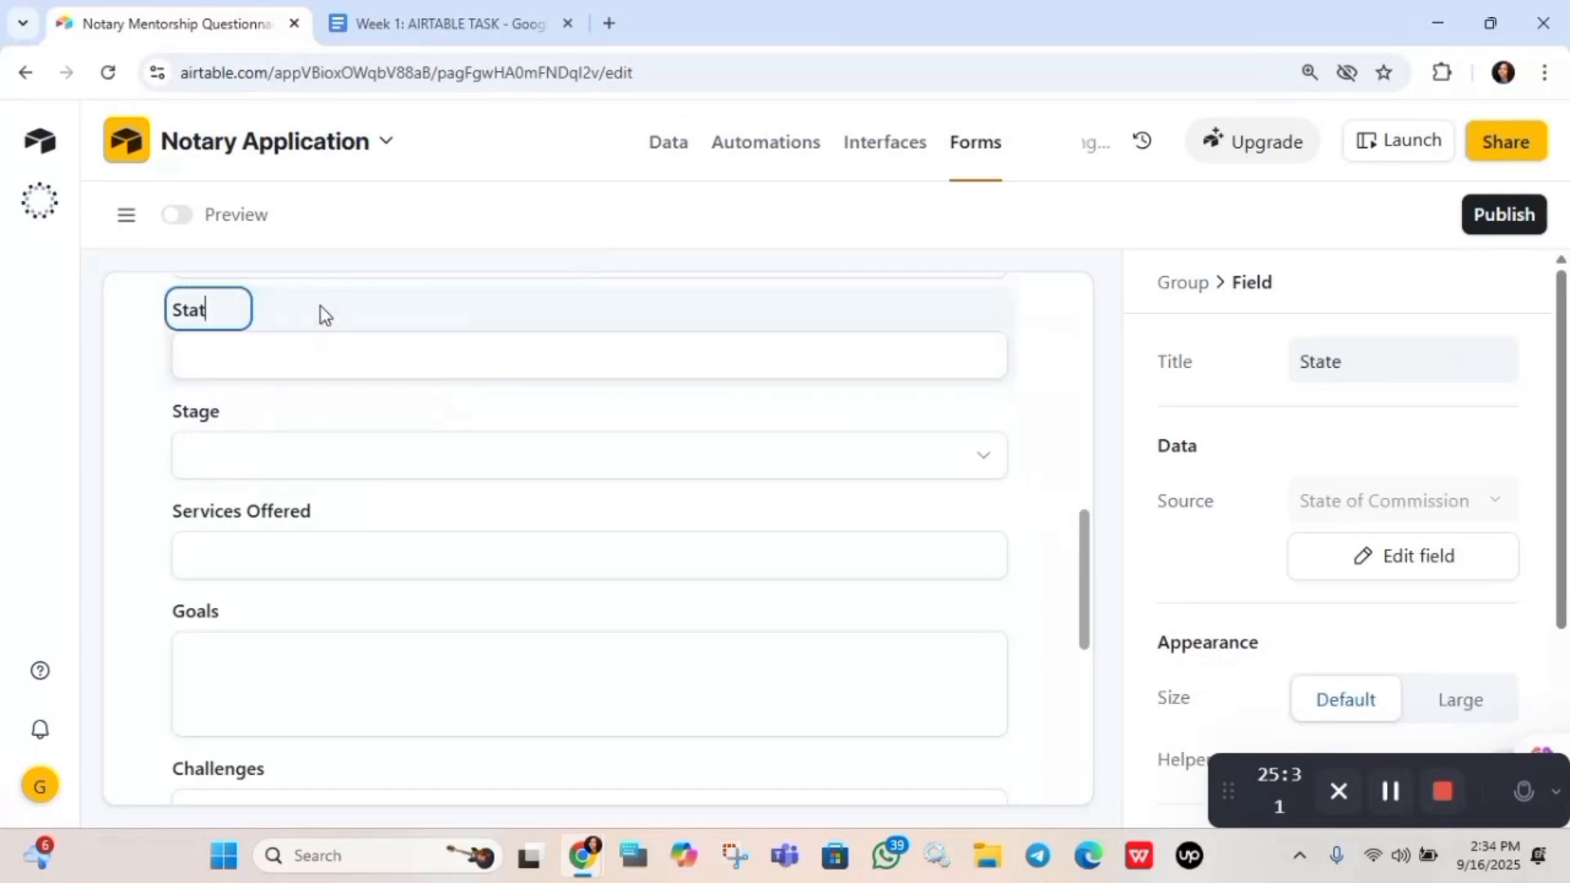
key("BackSpace")
key("BackSpace")
key("BackSpace")
key("BackSpace")
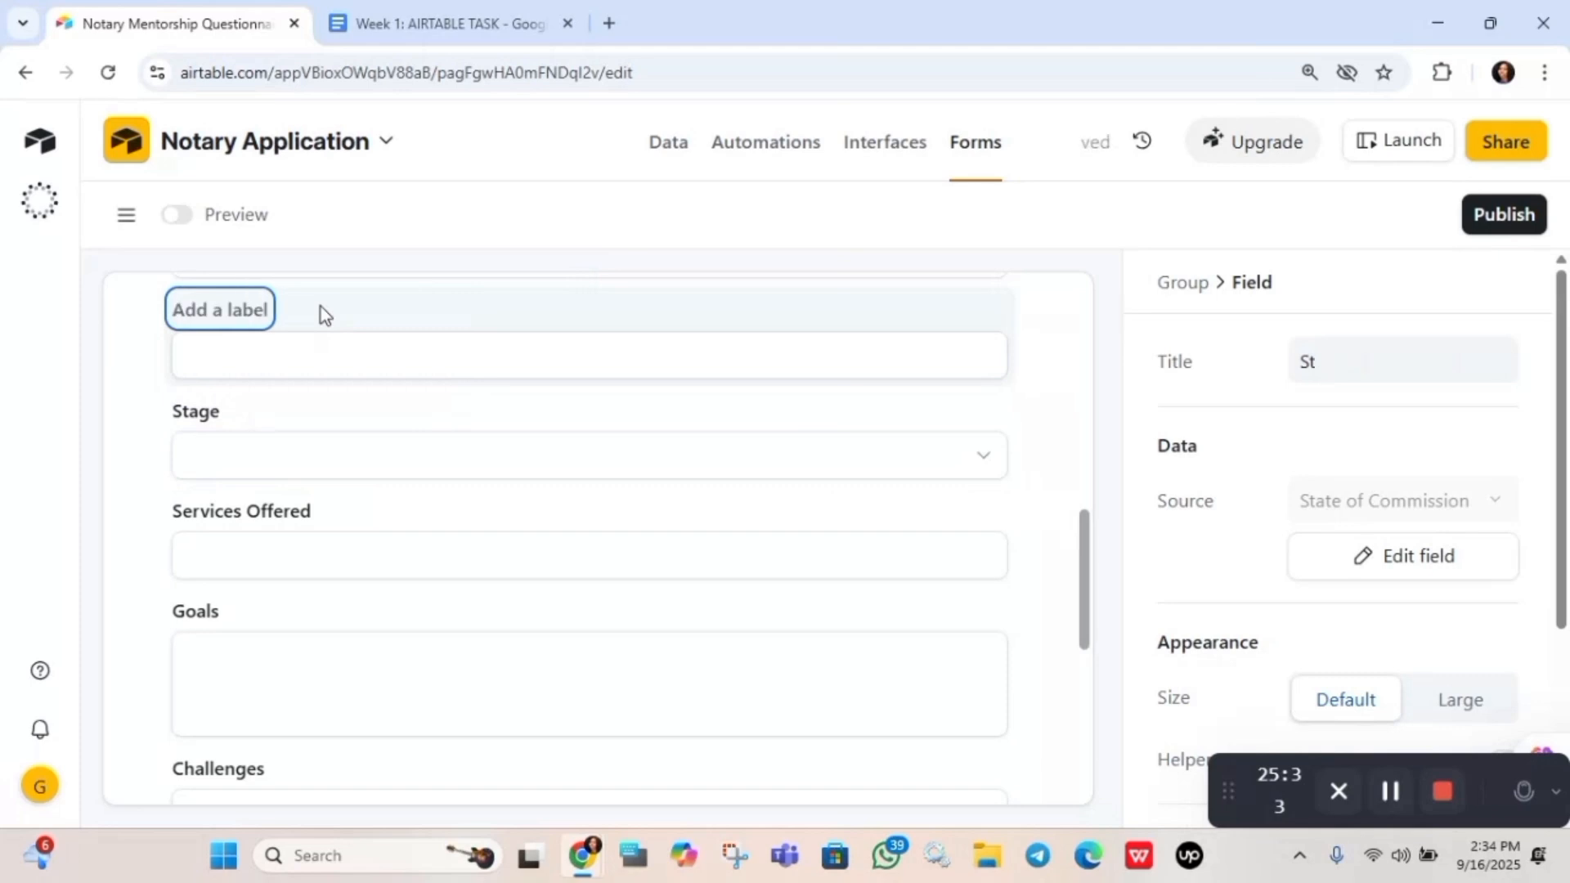
key("ctrl+v")
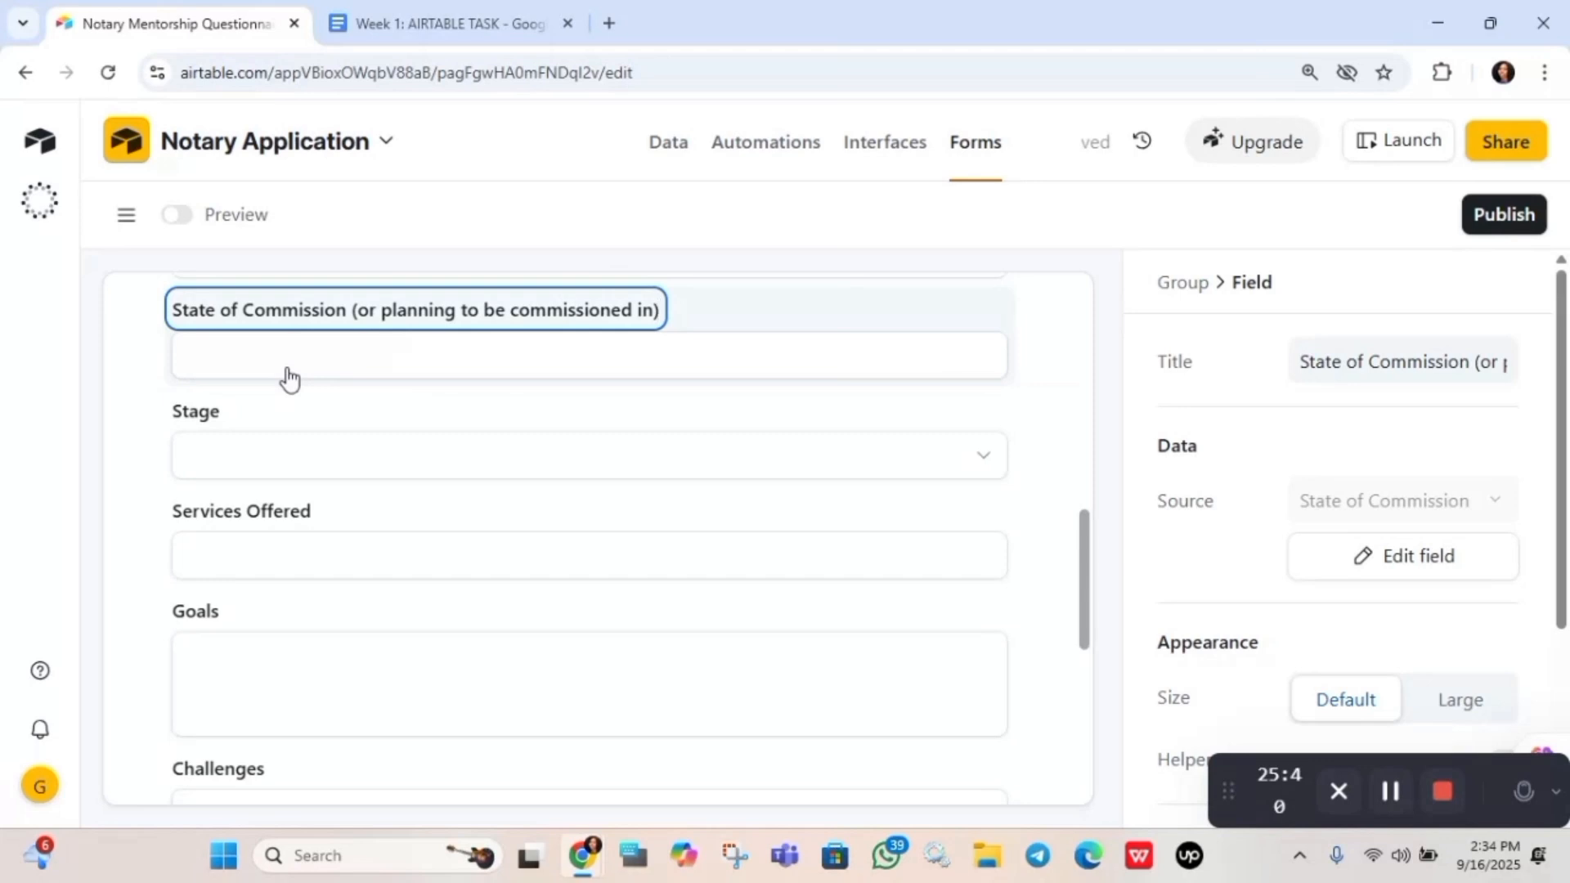
Copy question 4 from the Google Docs task document and retitle the Airtable form's Stage field "What stage are you currently in?"
left_click(453, 5)
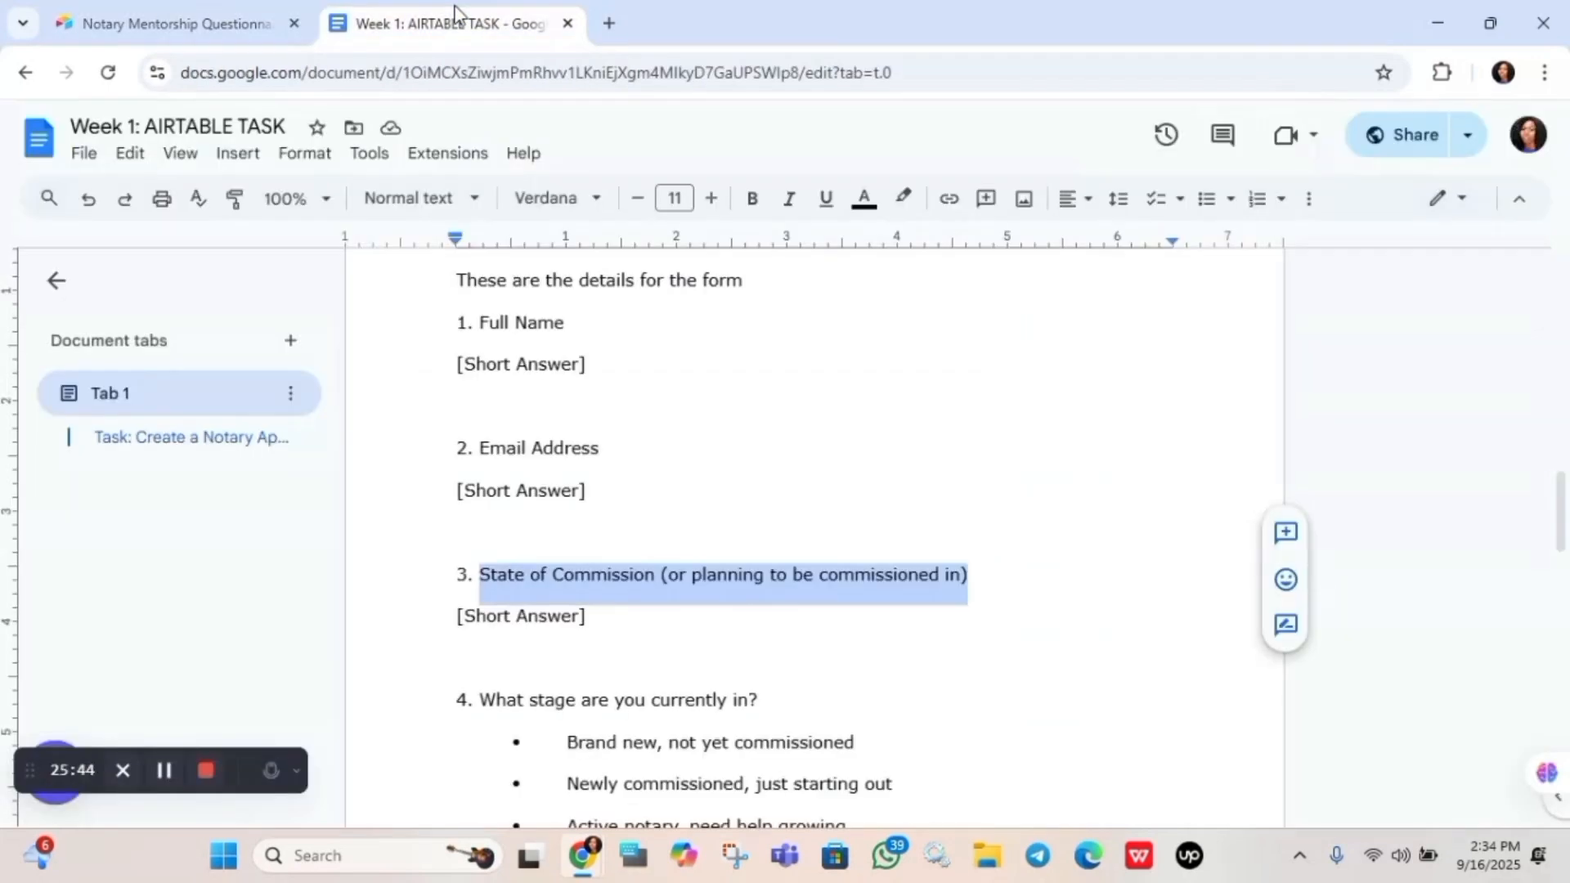
scroll(809, 531, "down", 1)
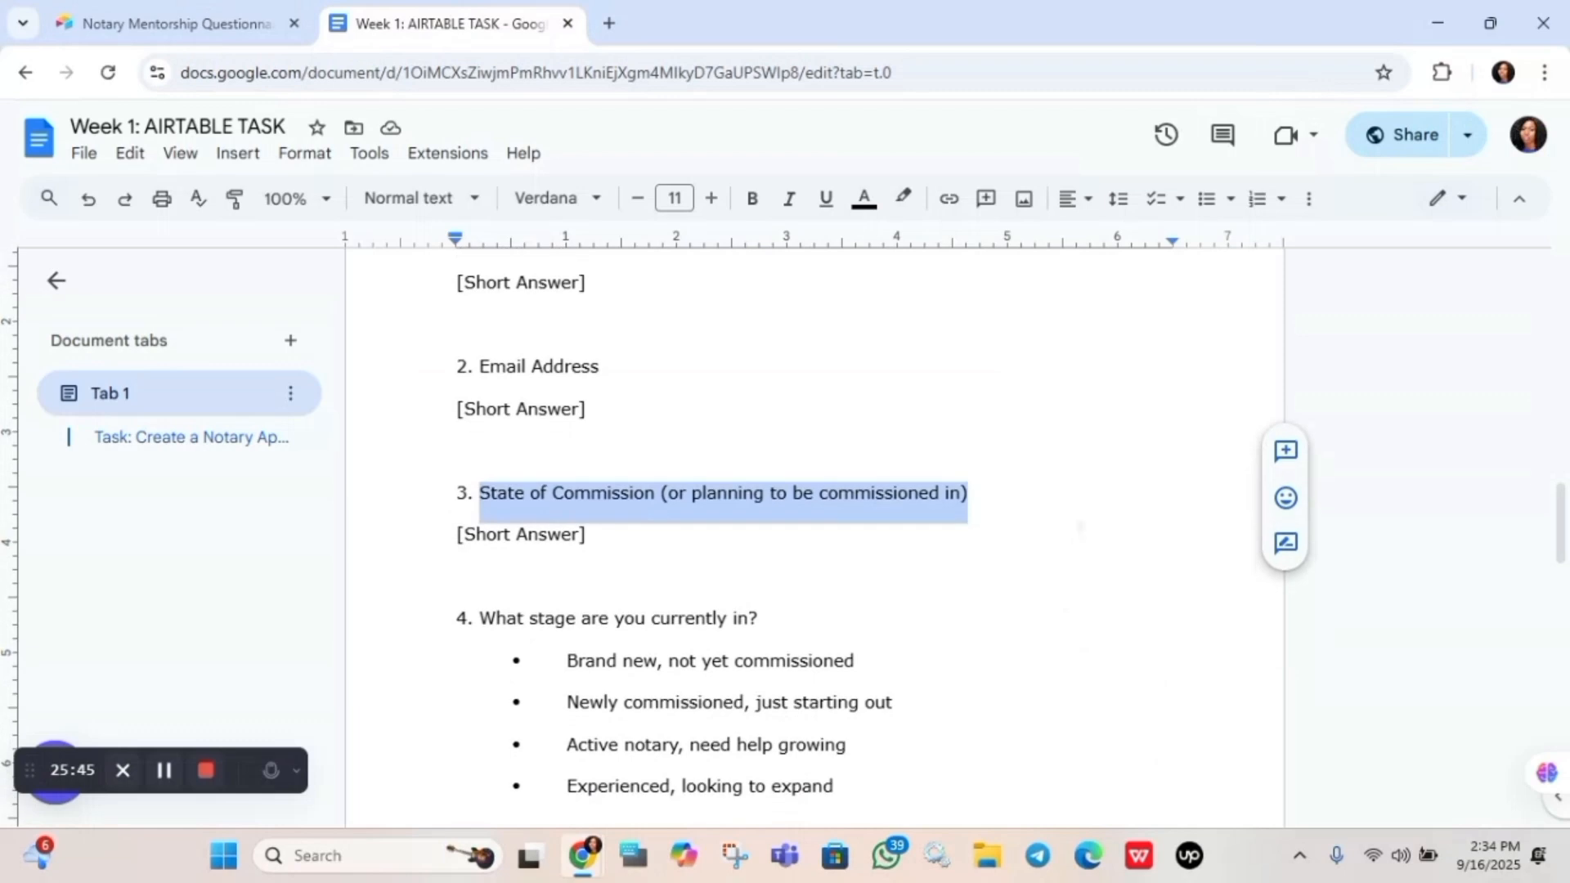
scroll(809, 532, "down", 1)
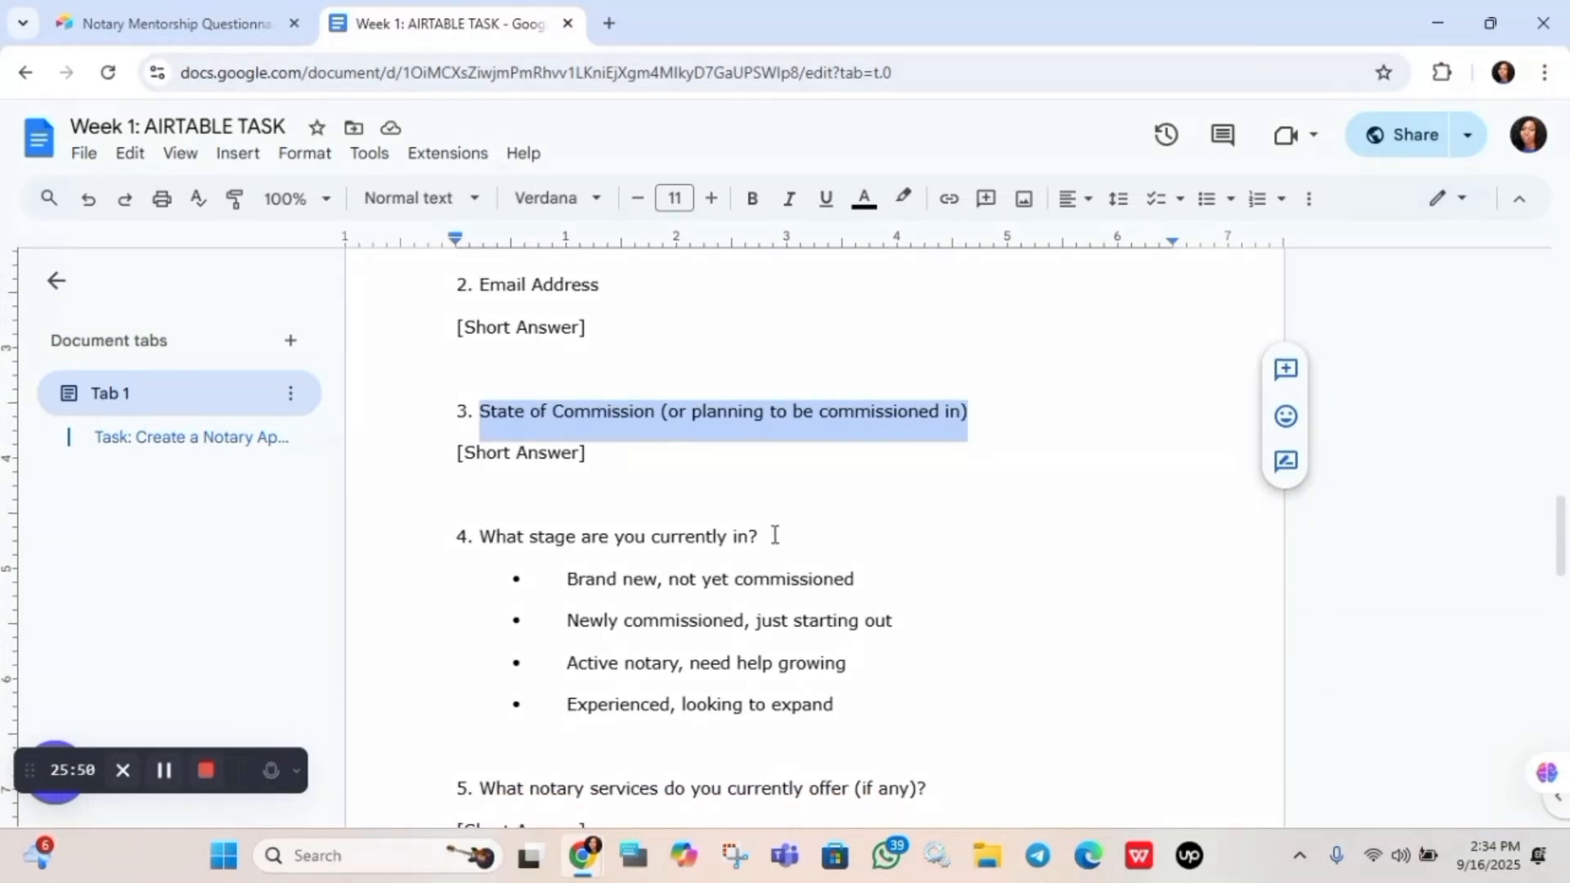
left_click_drag(774, 535, 479, 531)
key("ctrl+c")
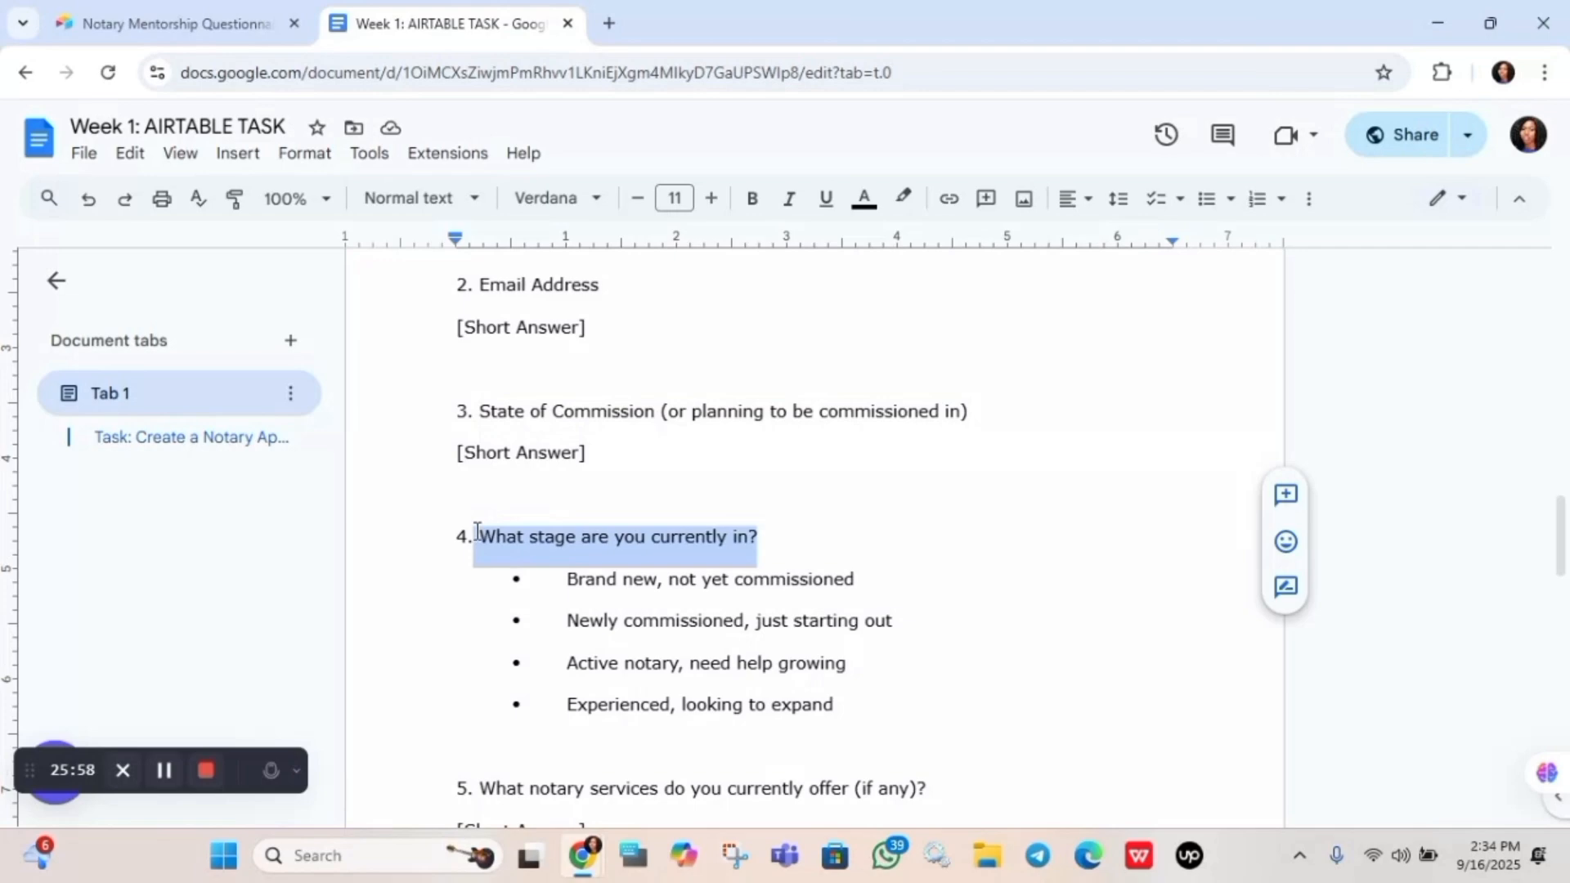
left_click(184, 16)
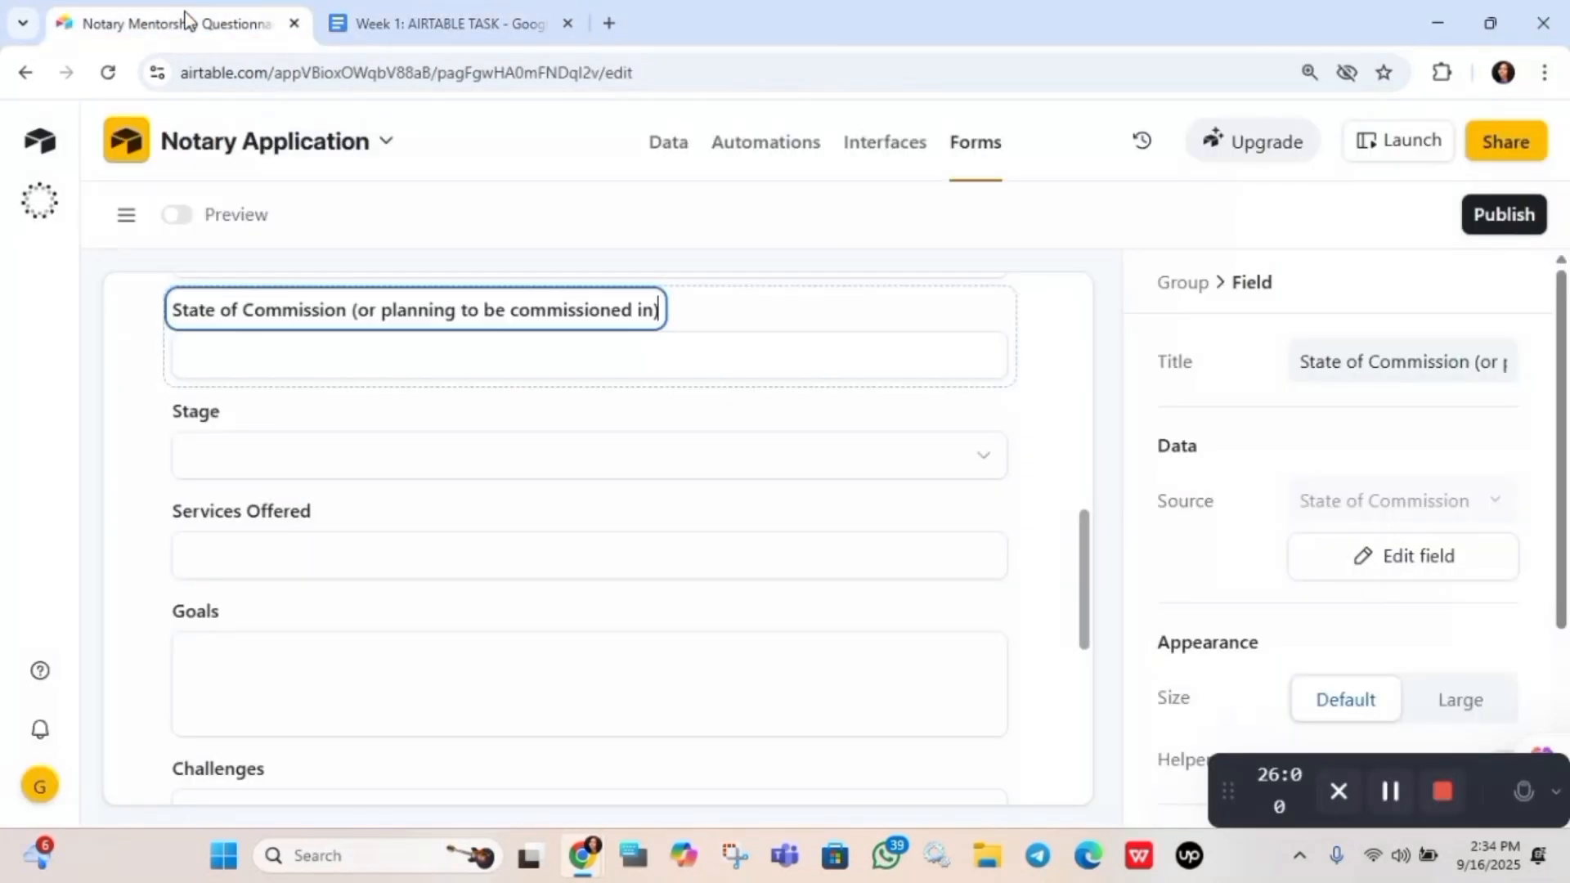
double_click(215, 415)
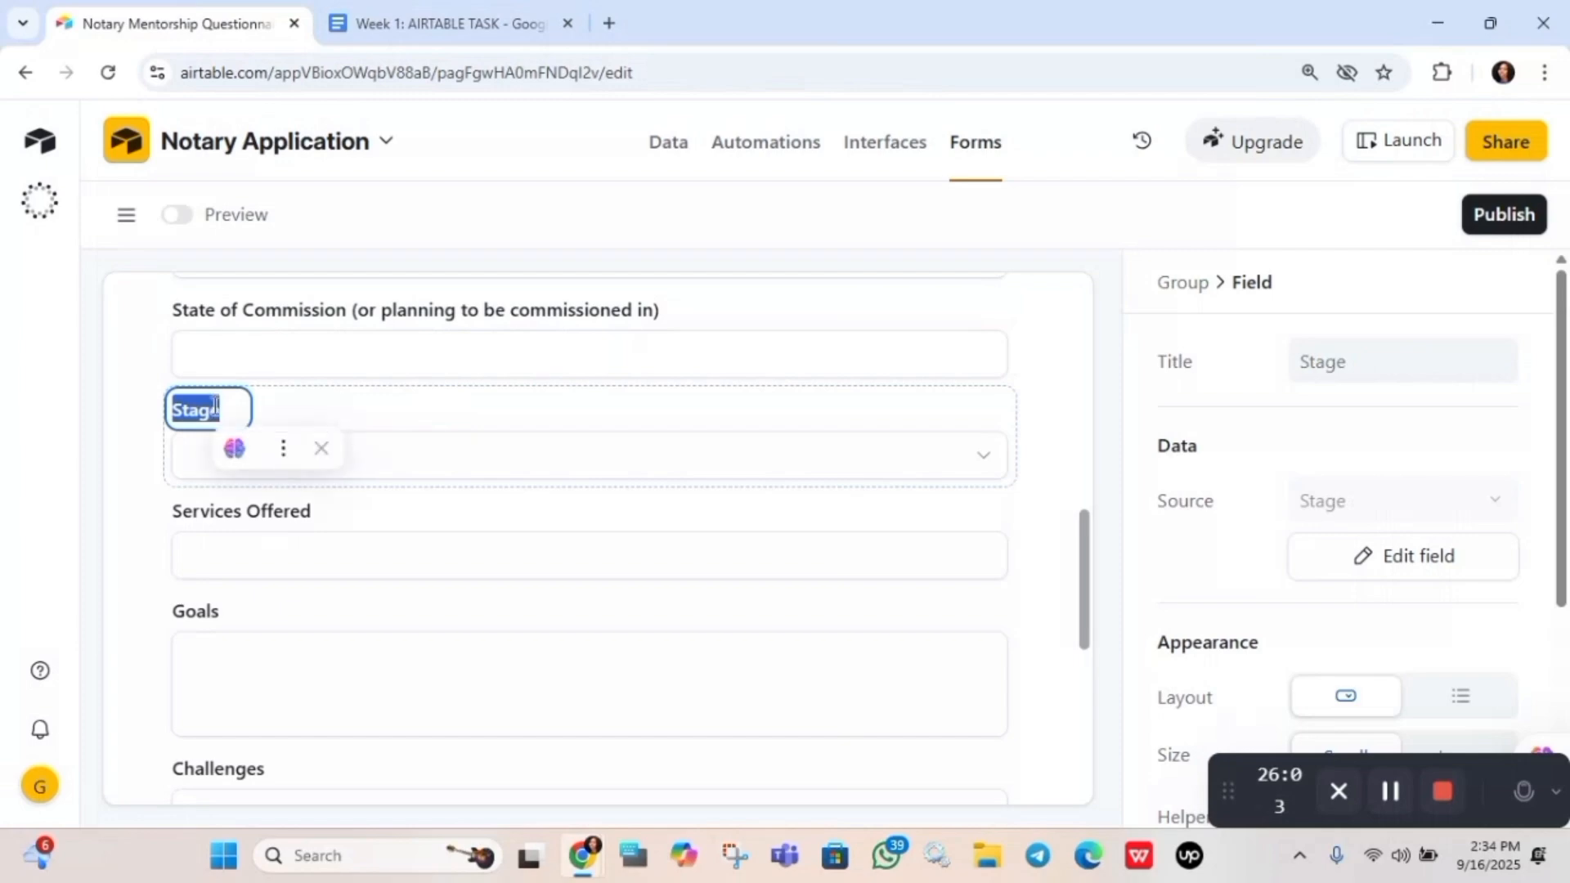
key("ctrl+v")
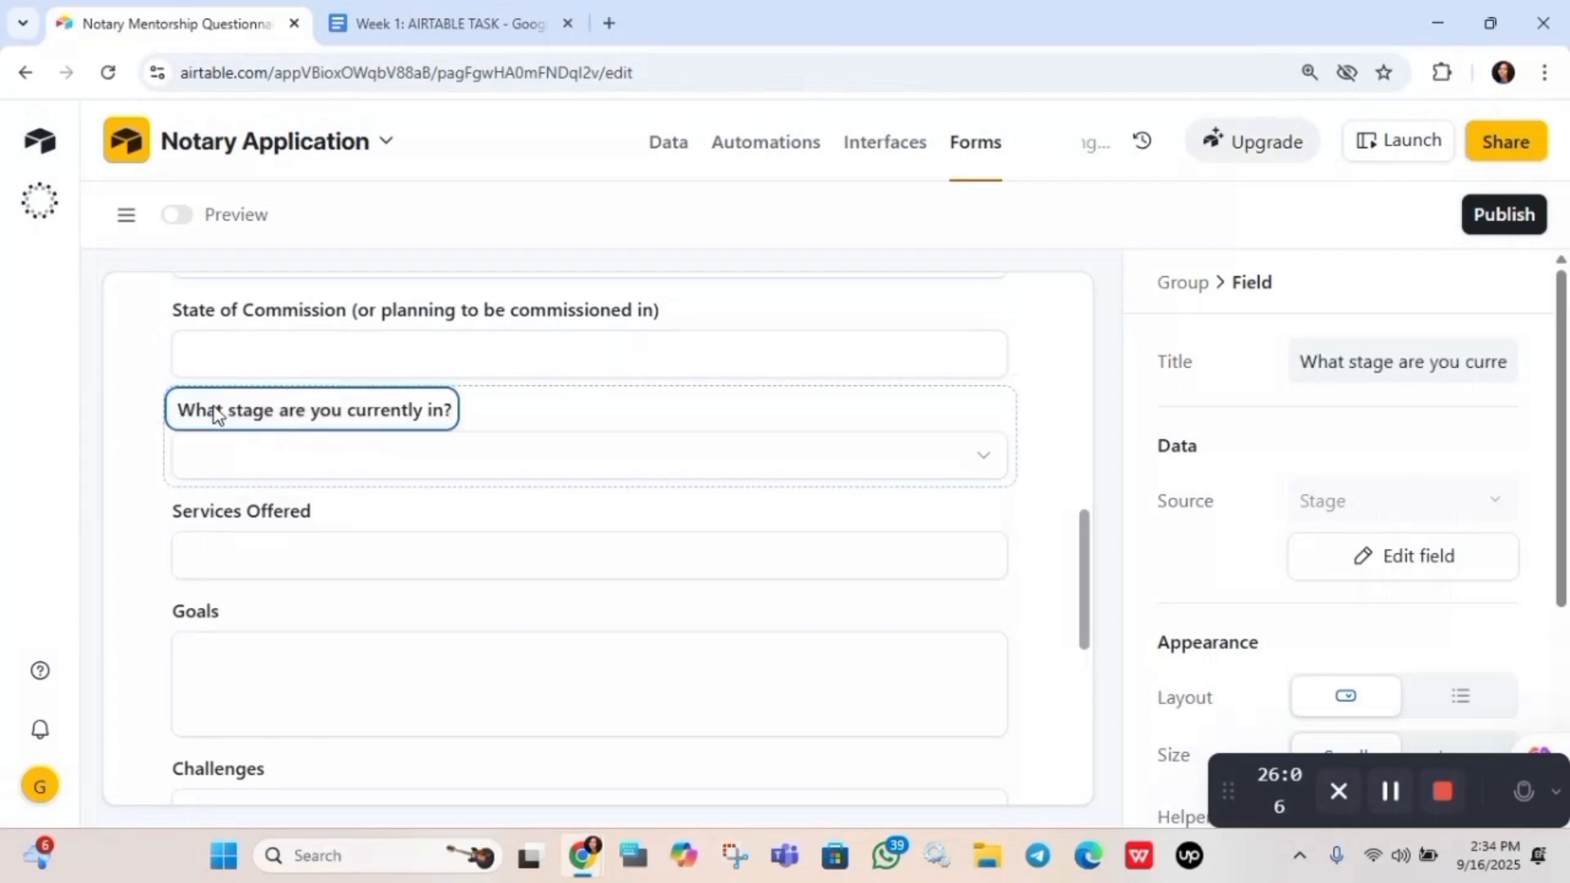
Copy question 5's text, "What notary services do you currently offer (if any)?", from the Google Docs task document
left_click(401, 7)
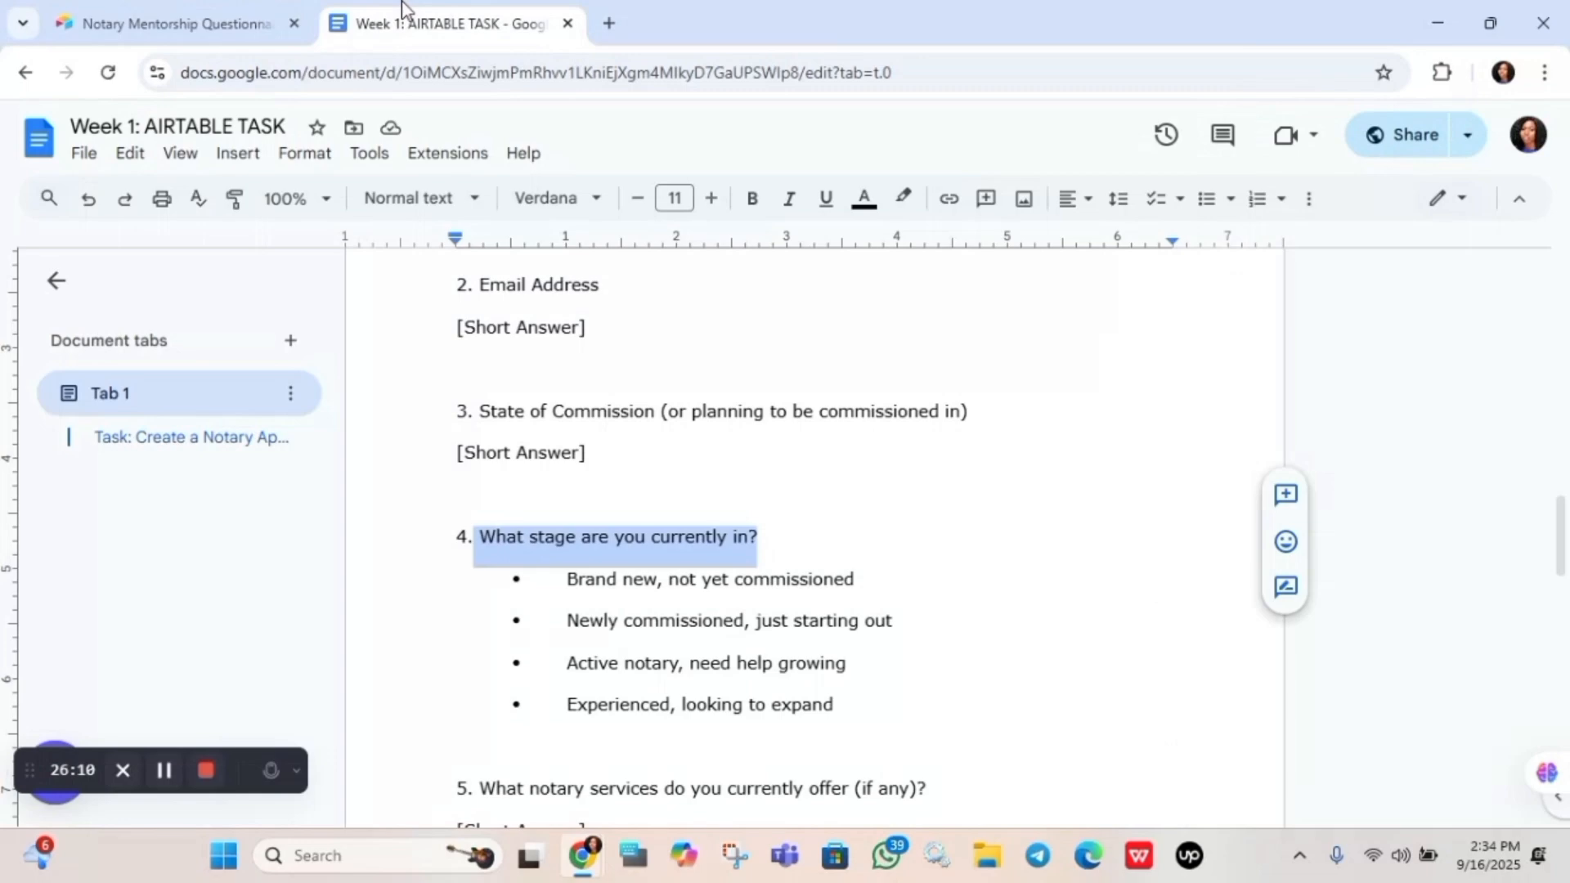
scroll(813, 531, "down", 2)
scroll(813, 531, "up", 1)
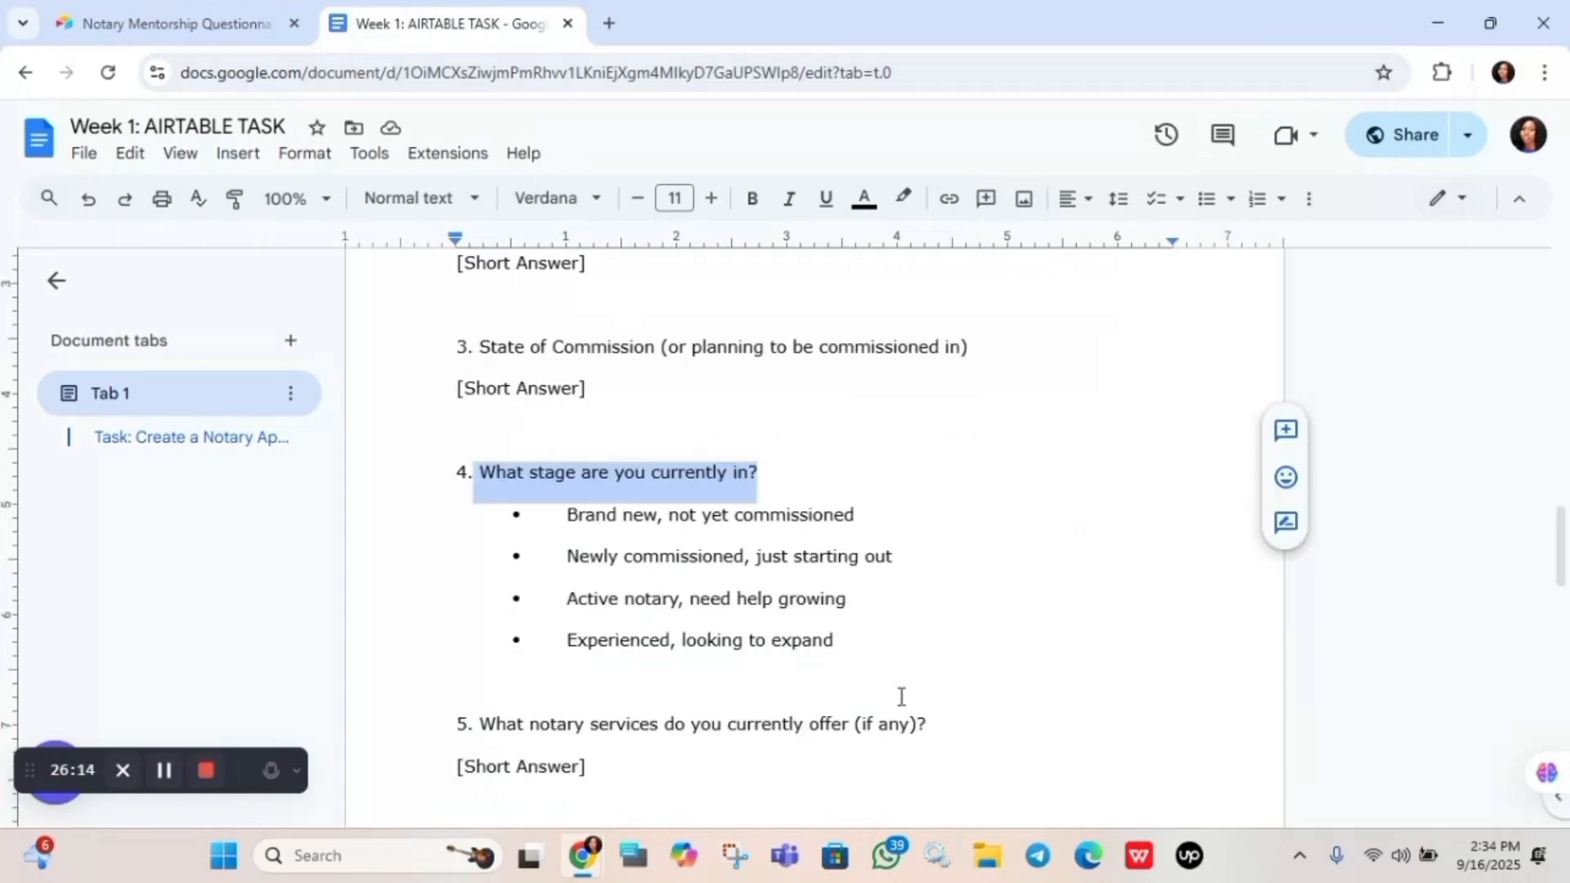
left_click_drag(938, 724, 481, 716)
key("ctrl+c")
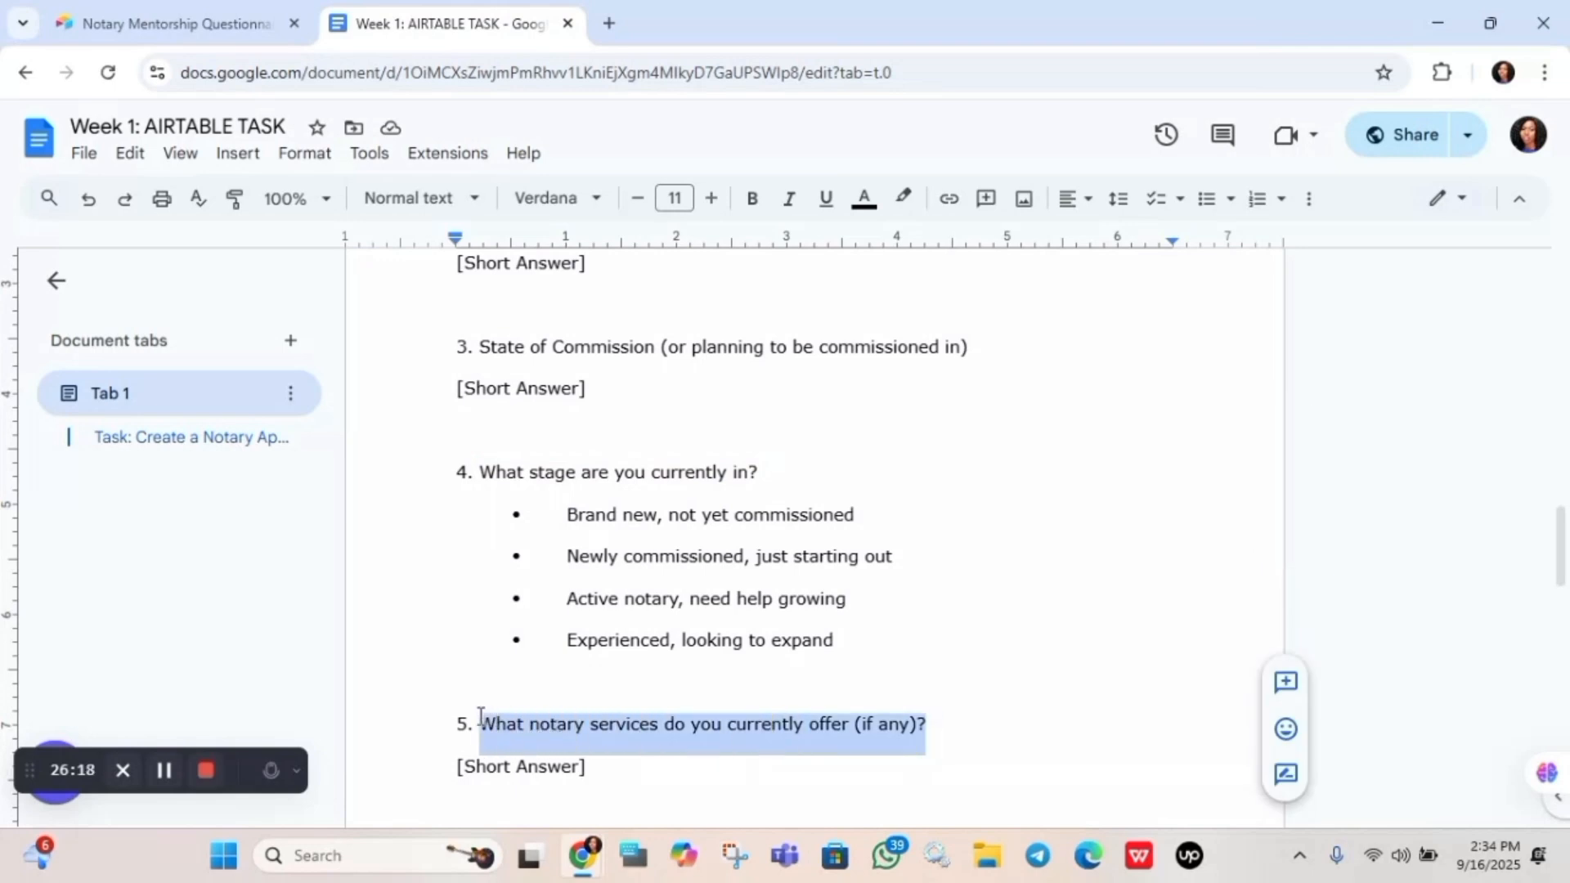
Replace the Services Offered field's title in the Airtable form with "What notary services do you currently offer (if any)?"
left_click(175, 4)
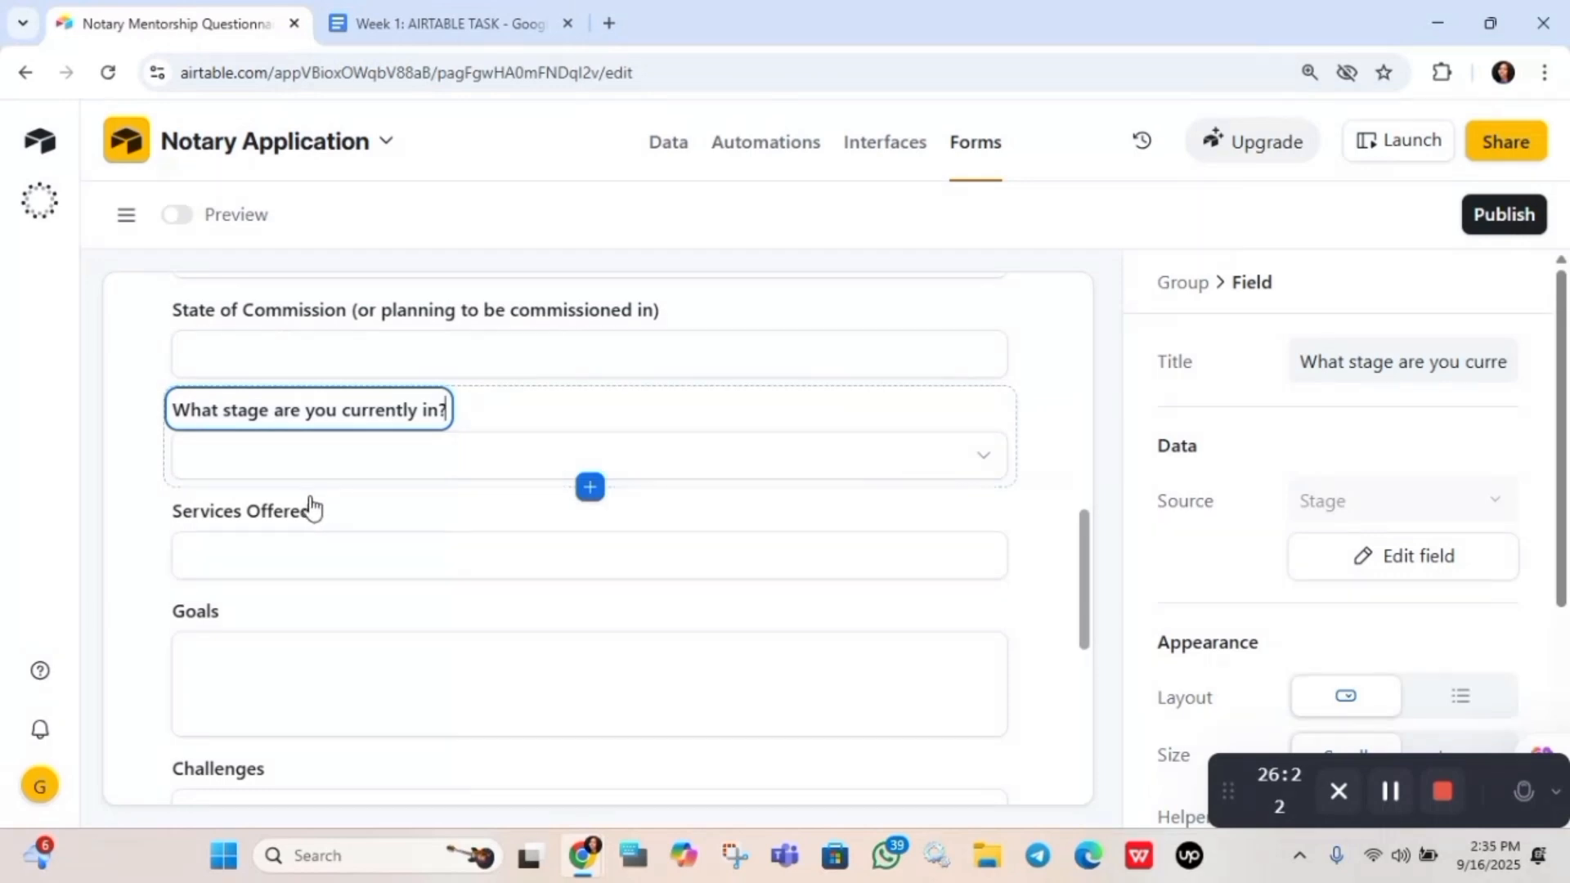
double_click(309, 511)
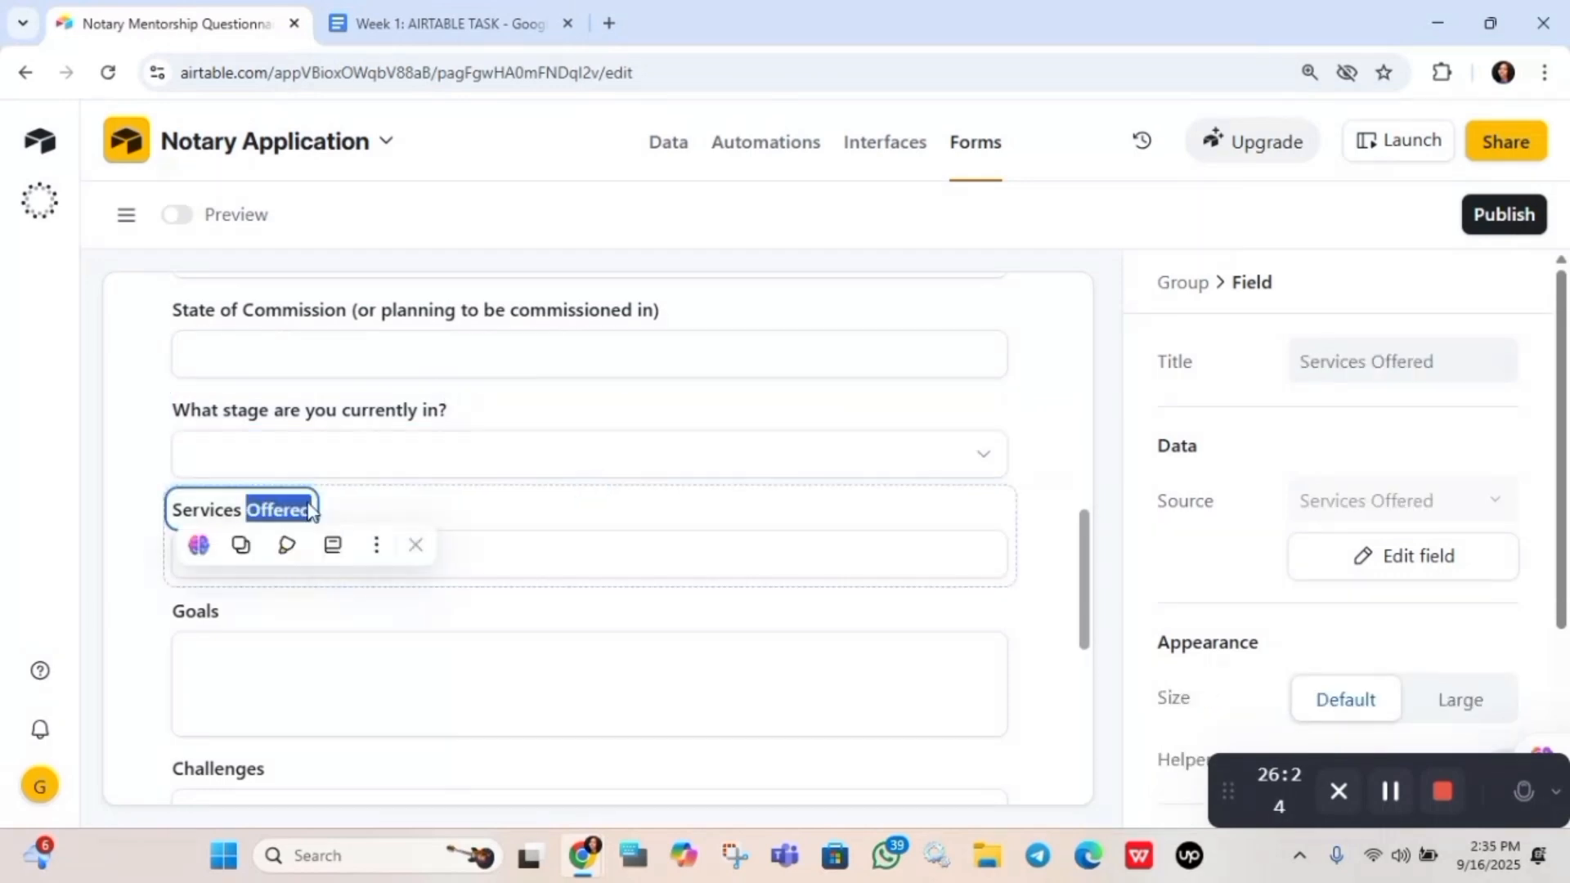
key("BackSpace")
key("BackSpace")
key("BackSpace")
key("BackSpace")
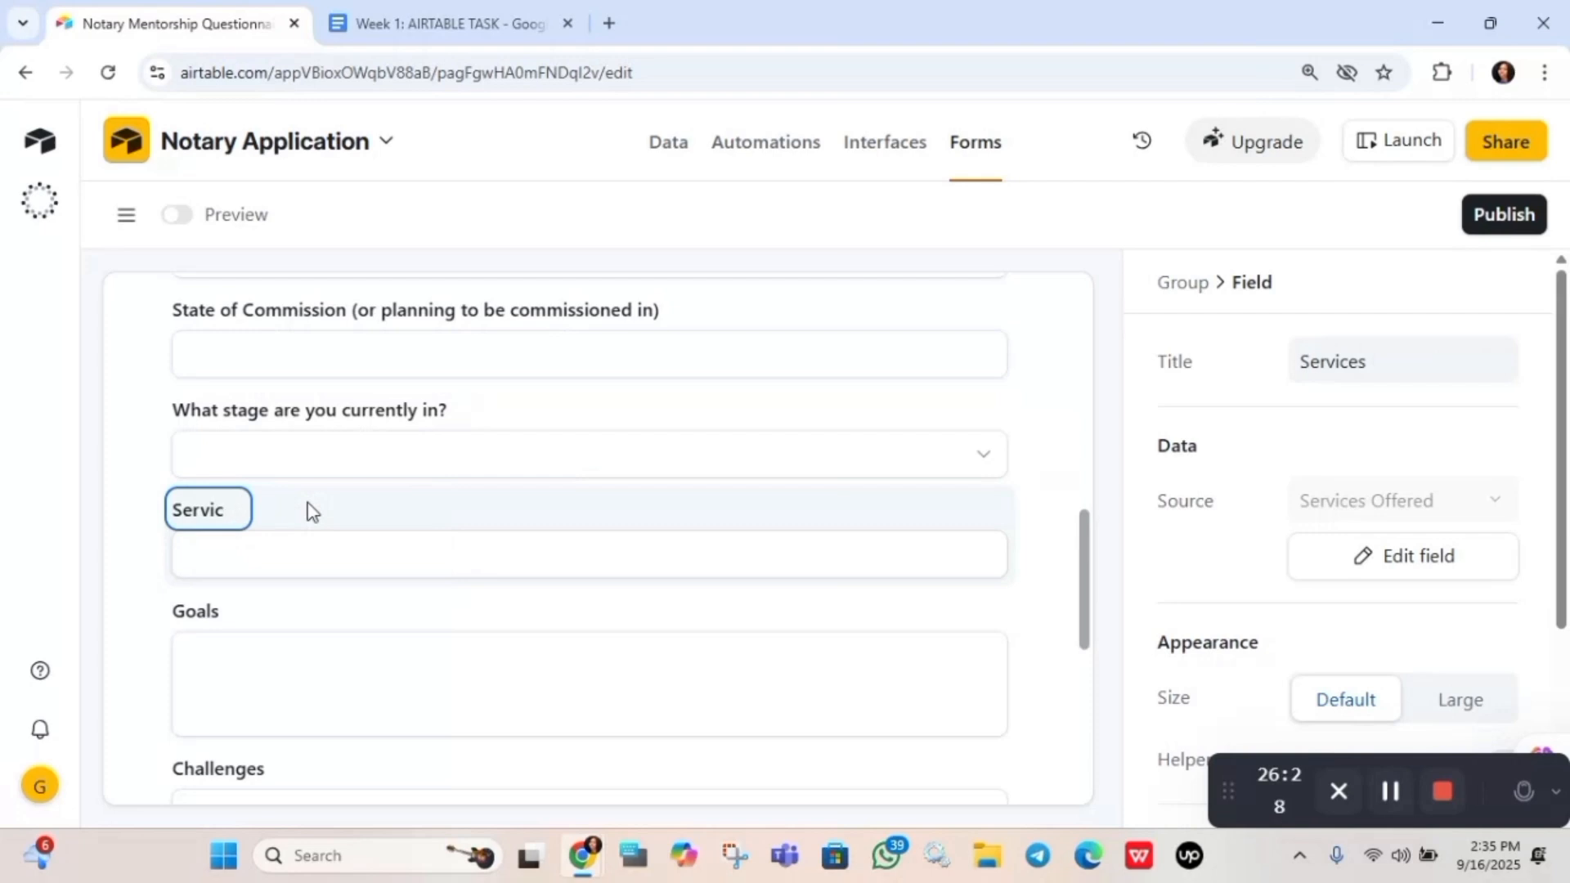
key("BackSpace")
key("BackSpace")
key("BackSpace")
key("BackSpace")
key("BackSpace")
key("BackSpace")
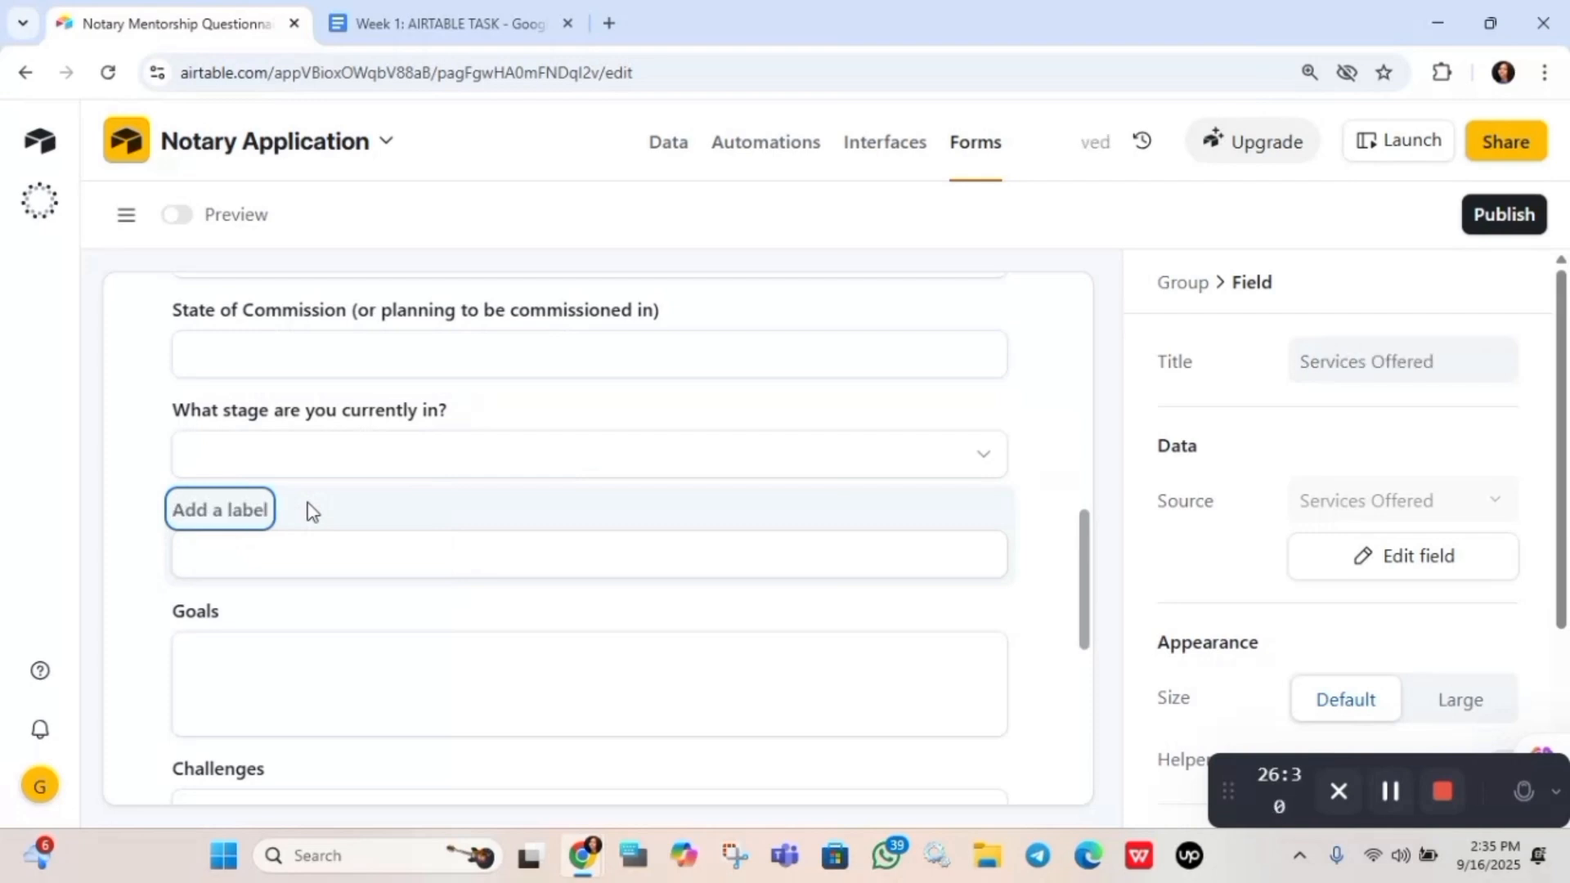
key("ctrl+v")
type("?")
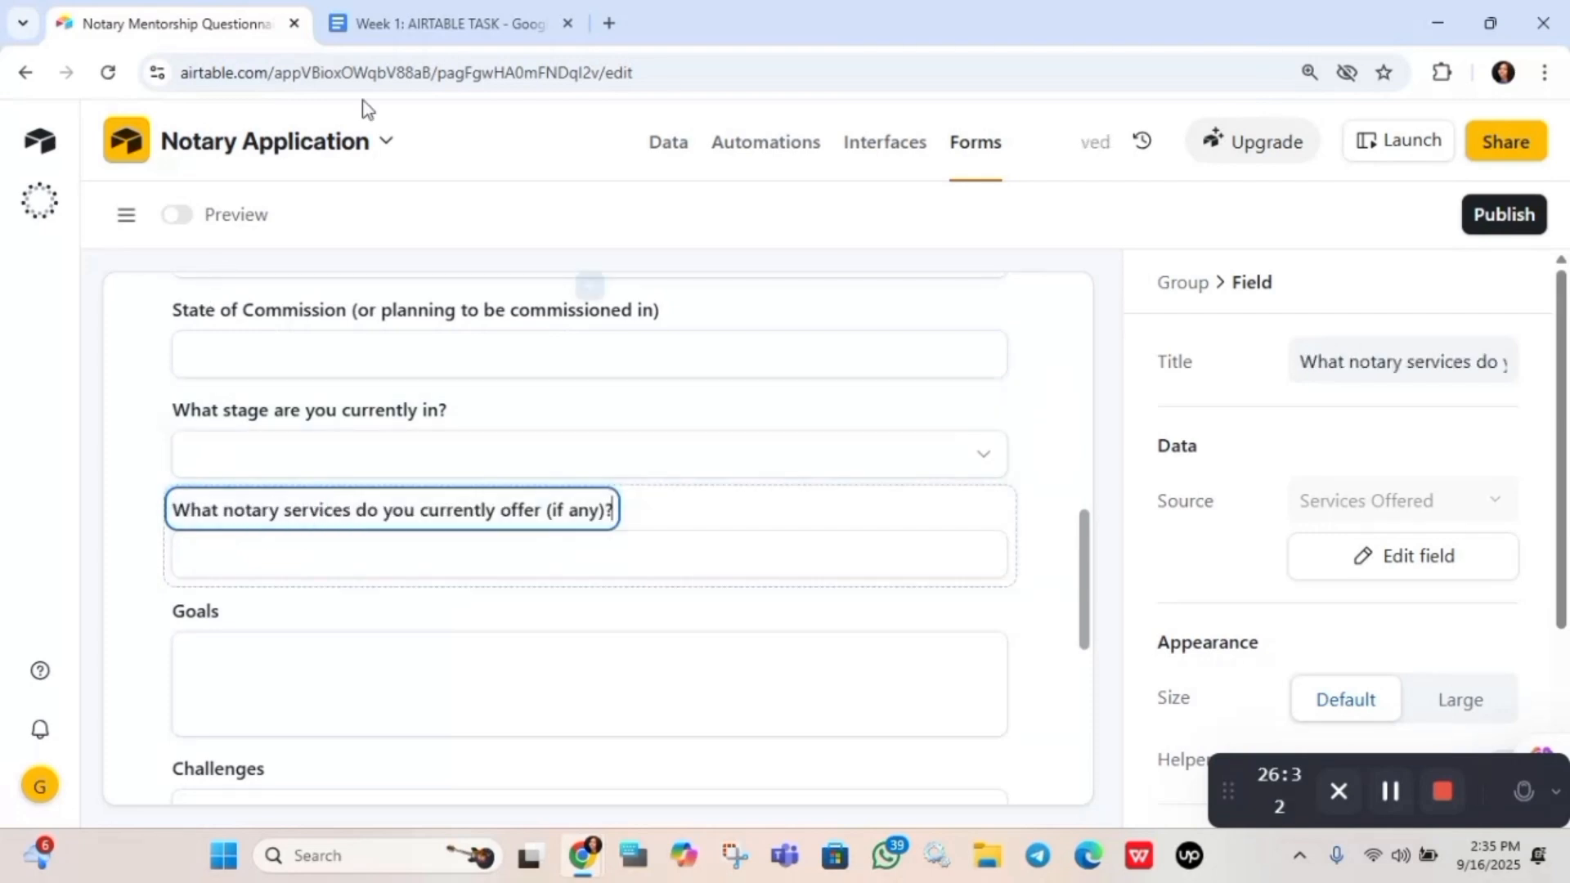
Copy question 6 from Google Docs and retitle Airtable's Goals field "What are your top 2–3 goals for your notary business over the next 6 months?"
left_click(433, 16)
scroll(1141, 523, "down", 1)
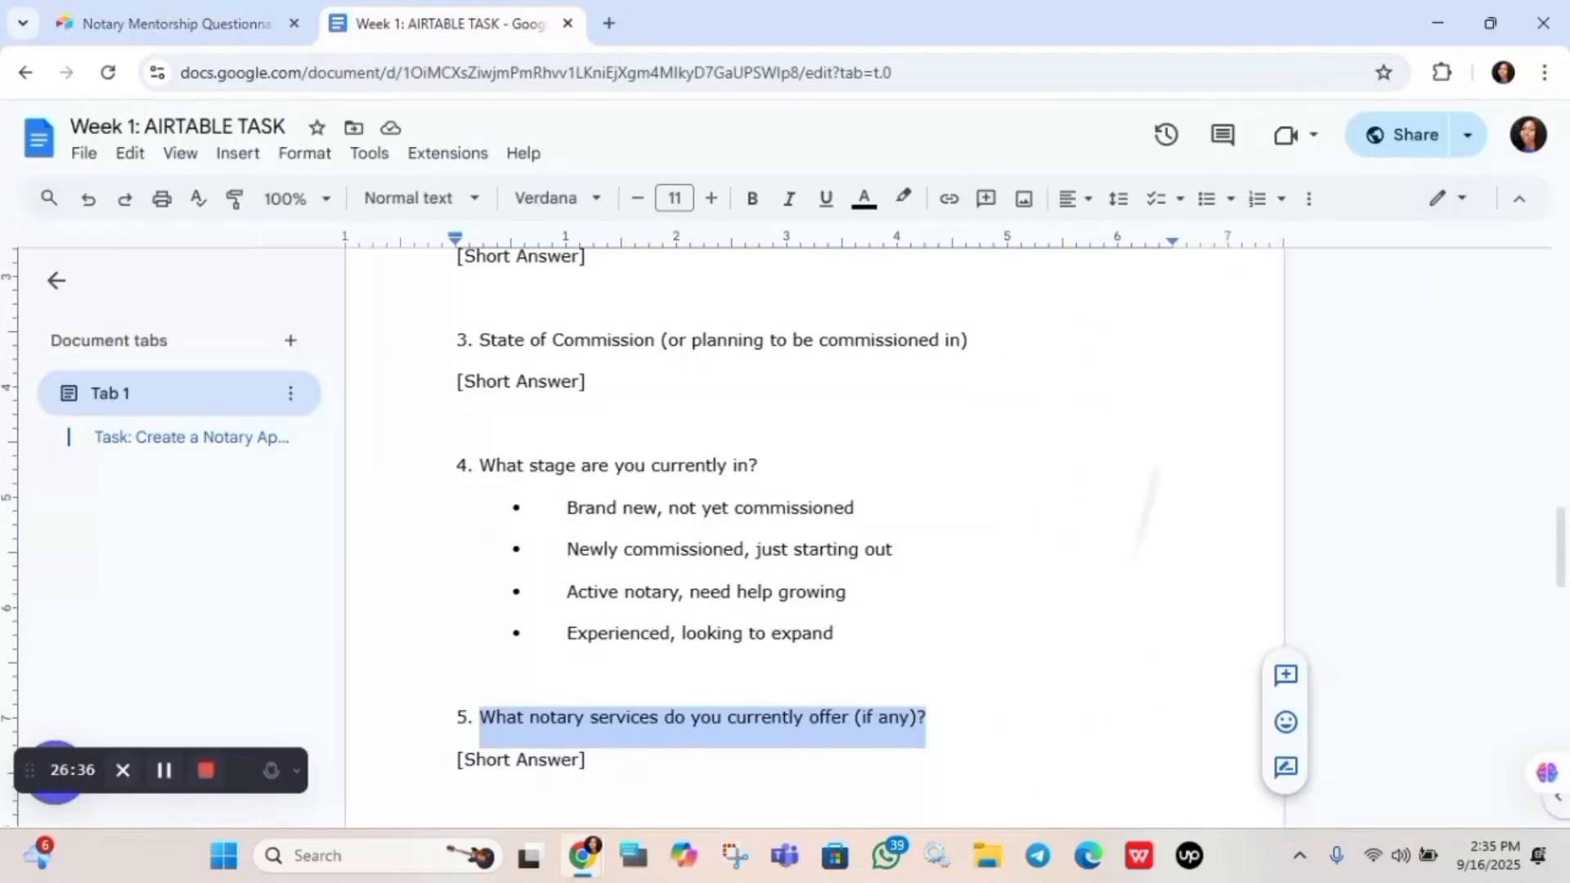
scroll(1145, 515, "down", 3)
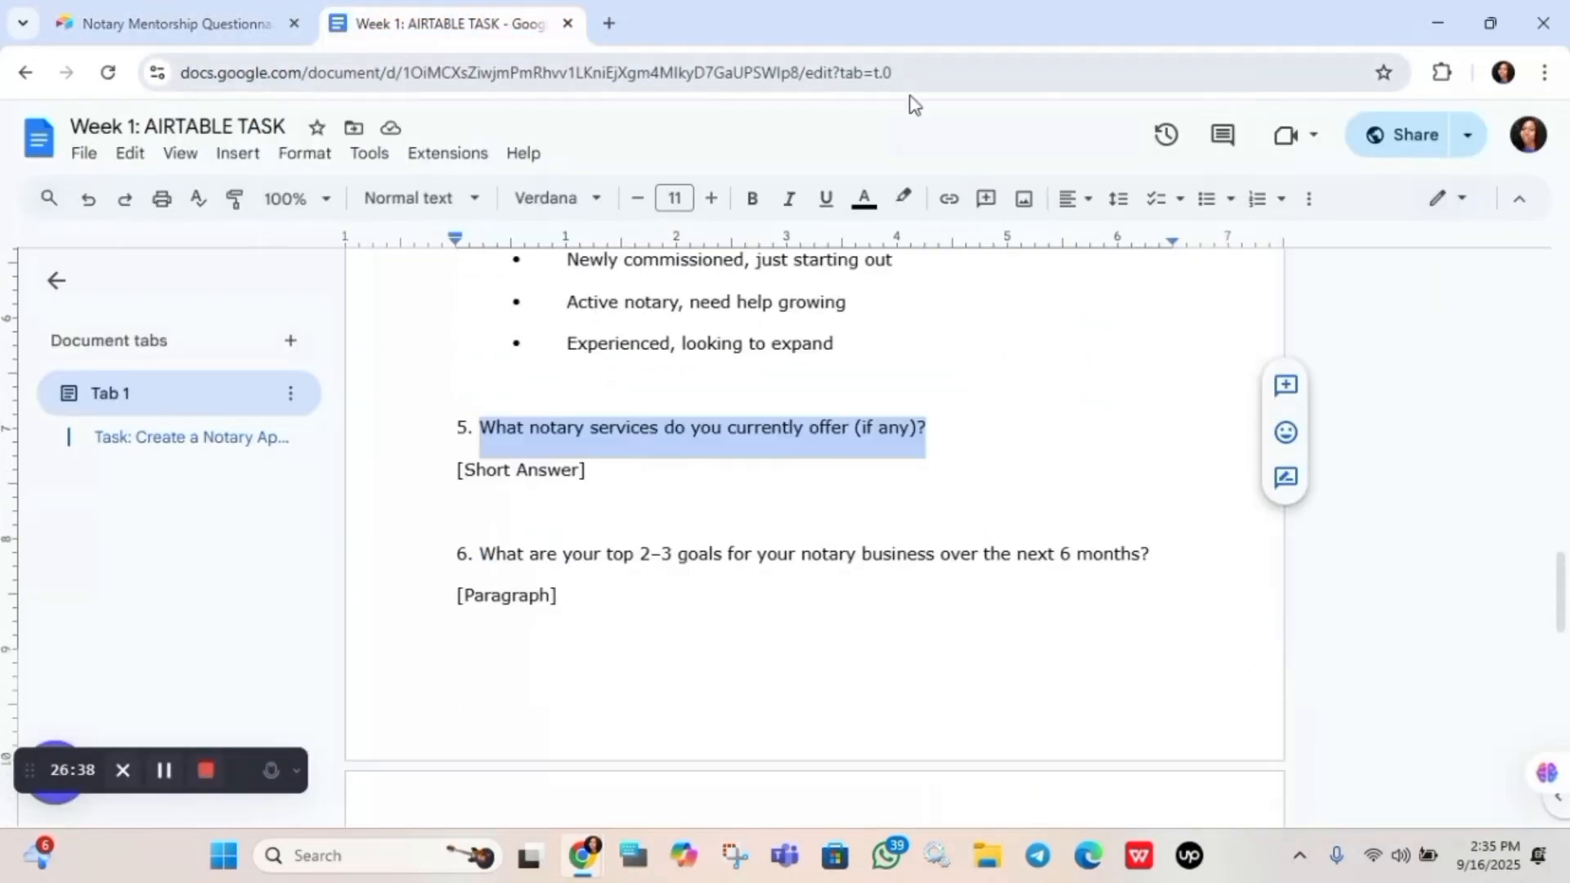
left_click_drag(1166, 548, 482, 556)
key("ctrl+c")
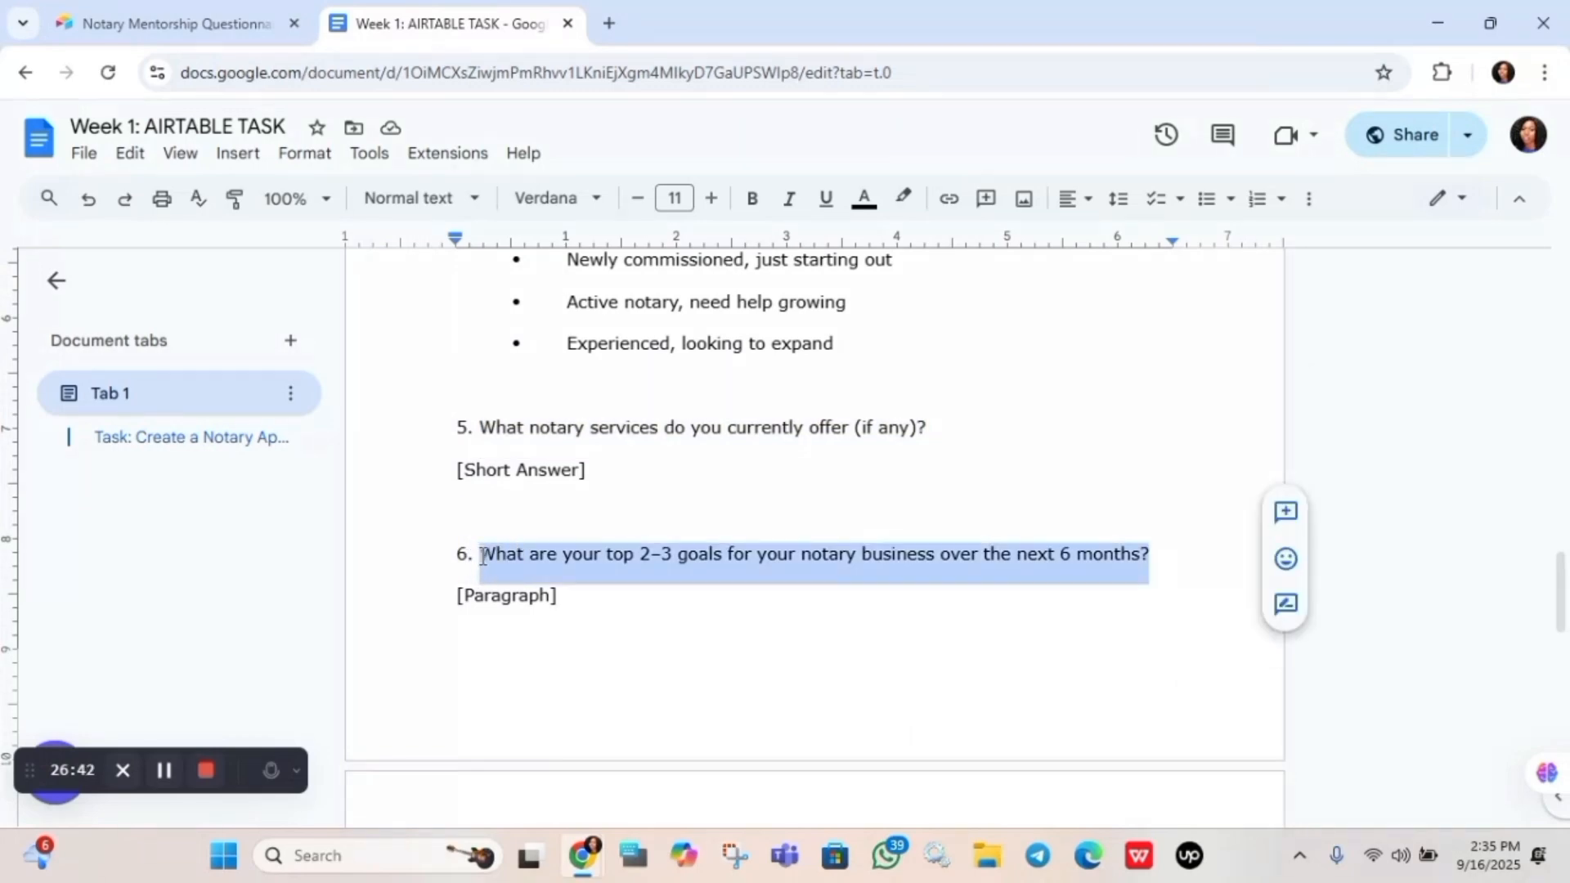
left_click(150, 2)
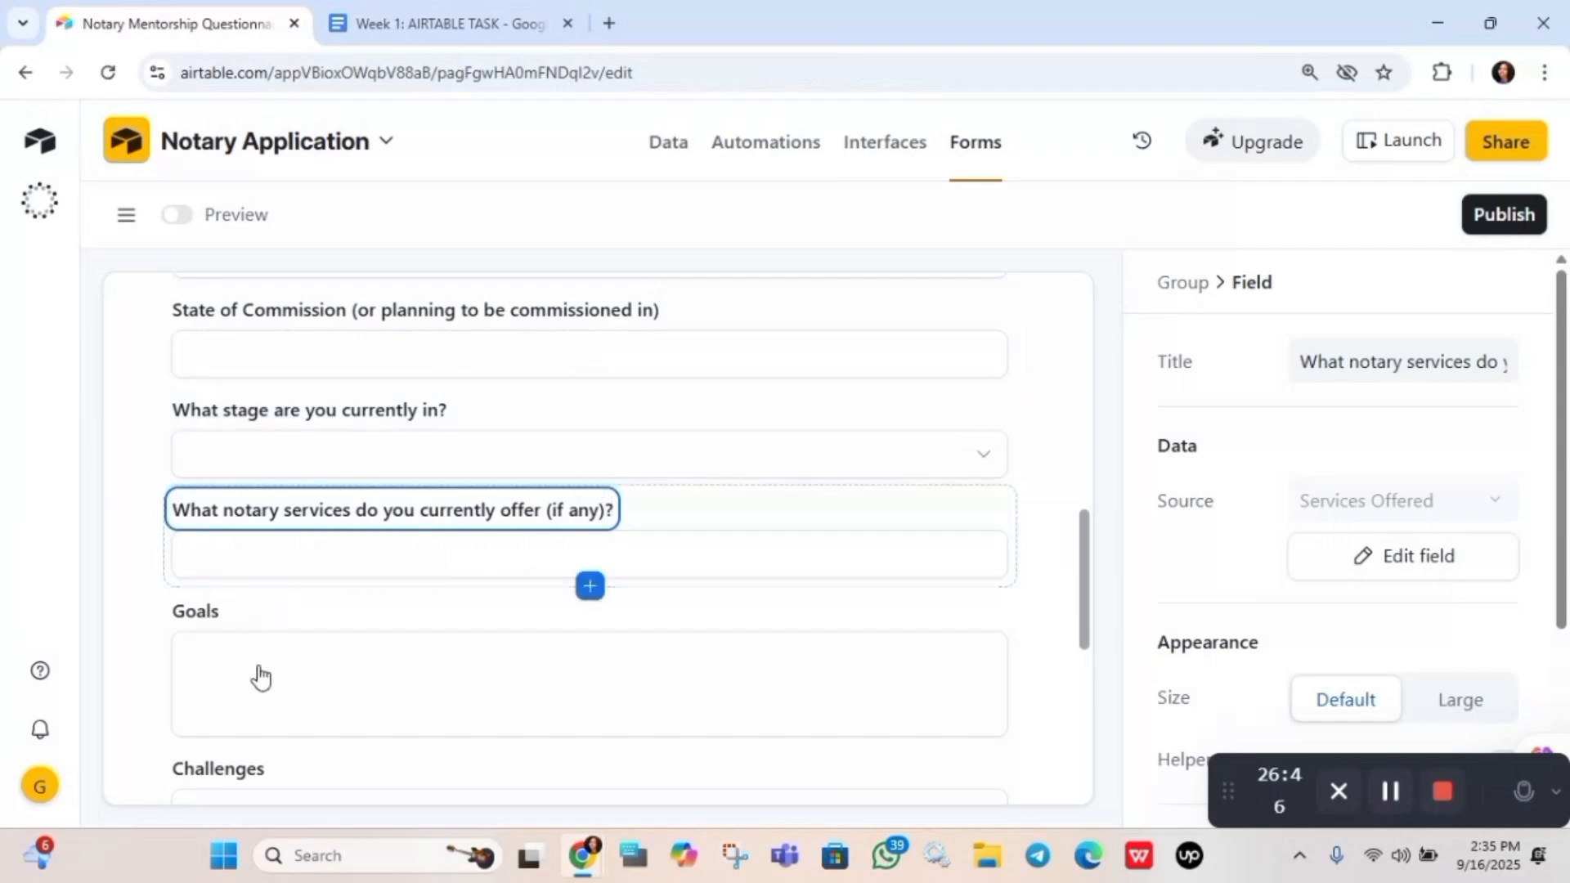
left_click(218, 611)
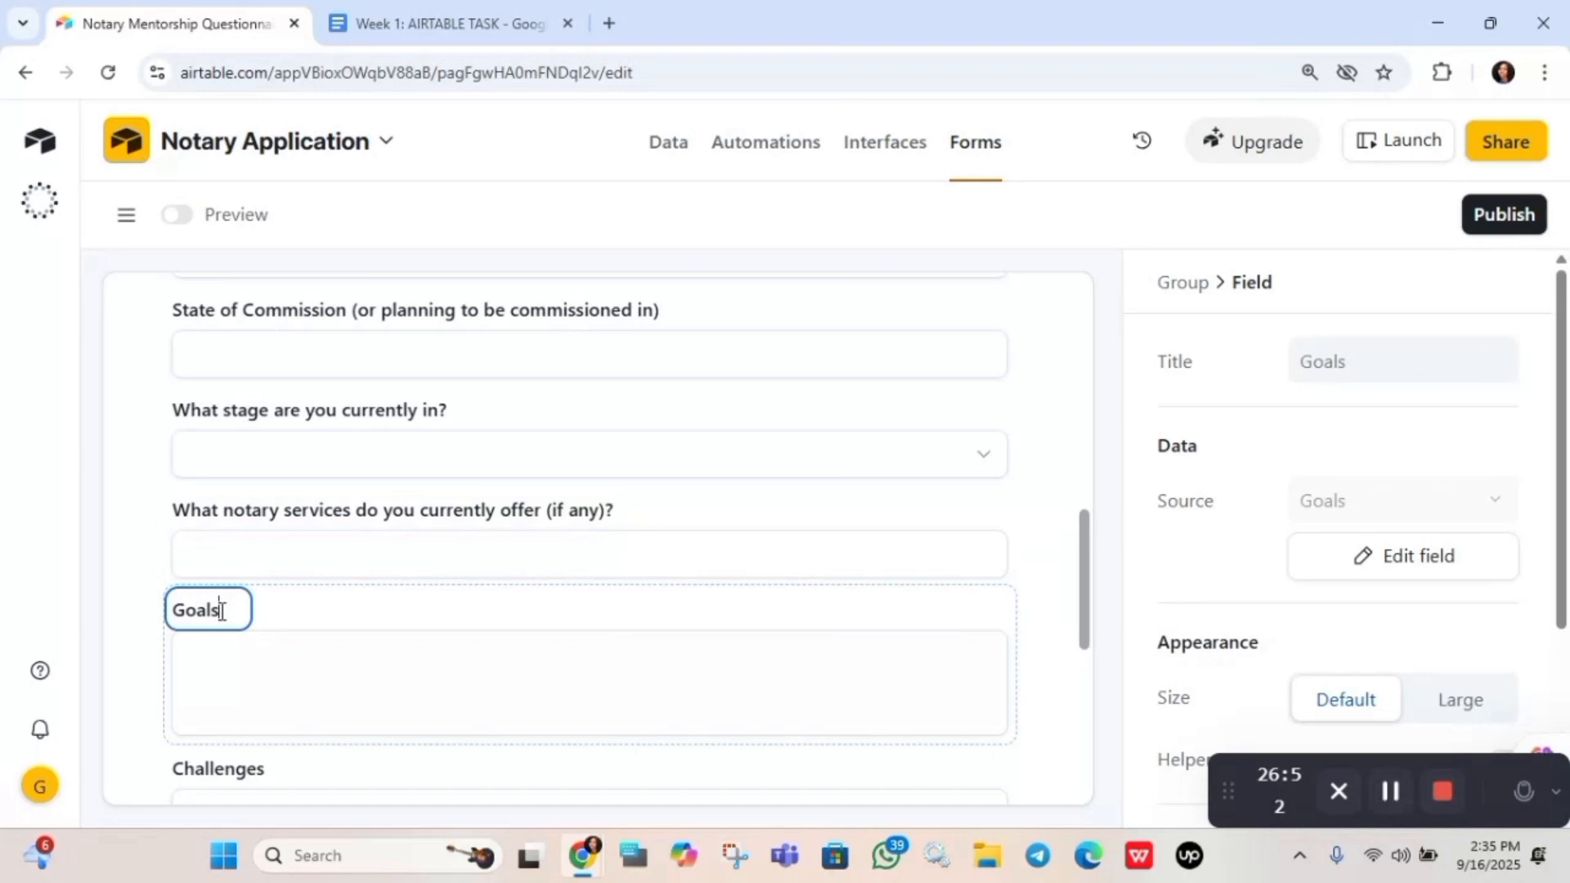
double_click(222, 612)
key("ctrl+v")
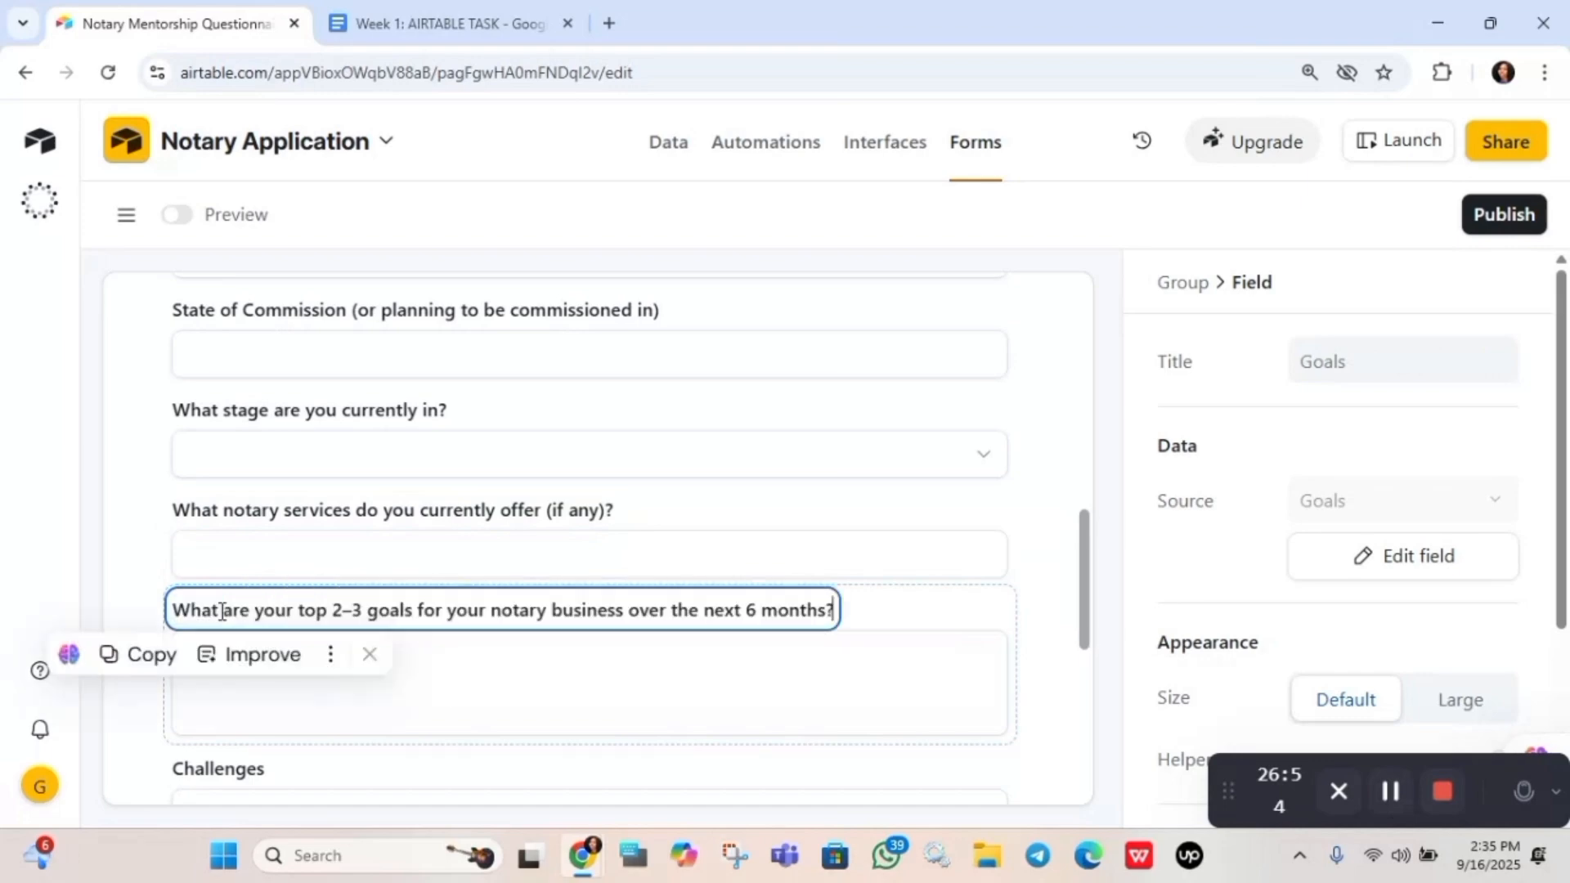
Copy question 7's text, "What challenges or obstacles are holding you back right now?", from the Google Docs task document
left_click(455, 11)
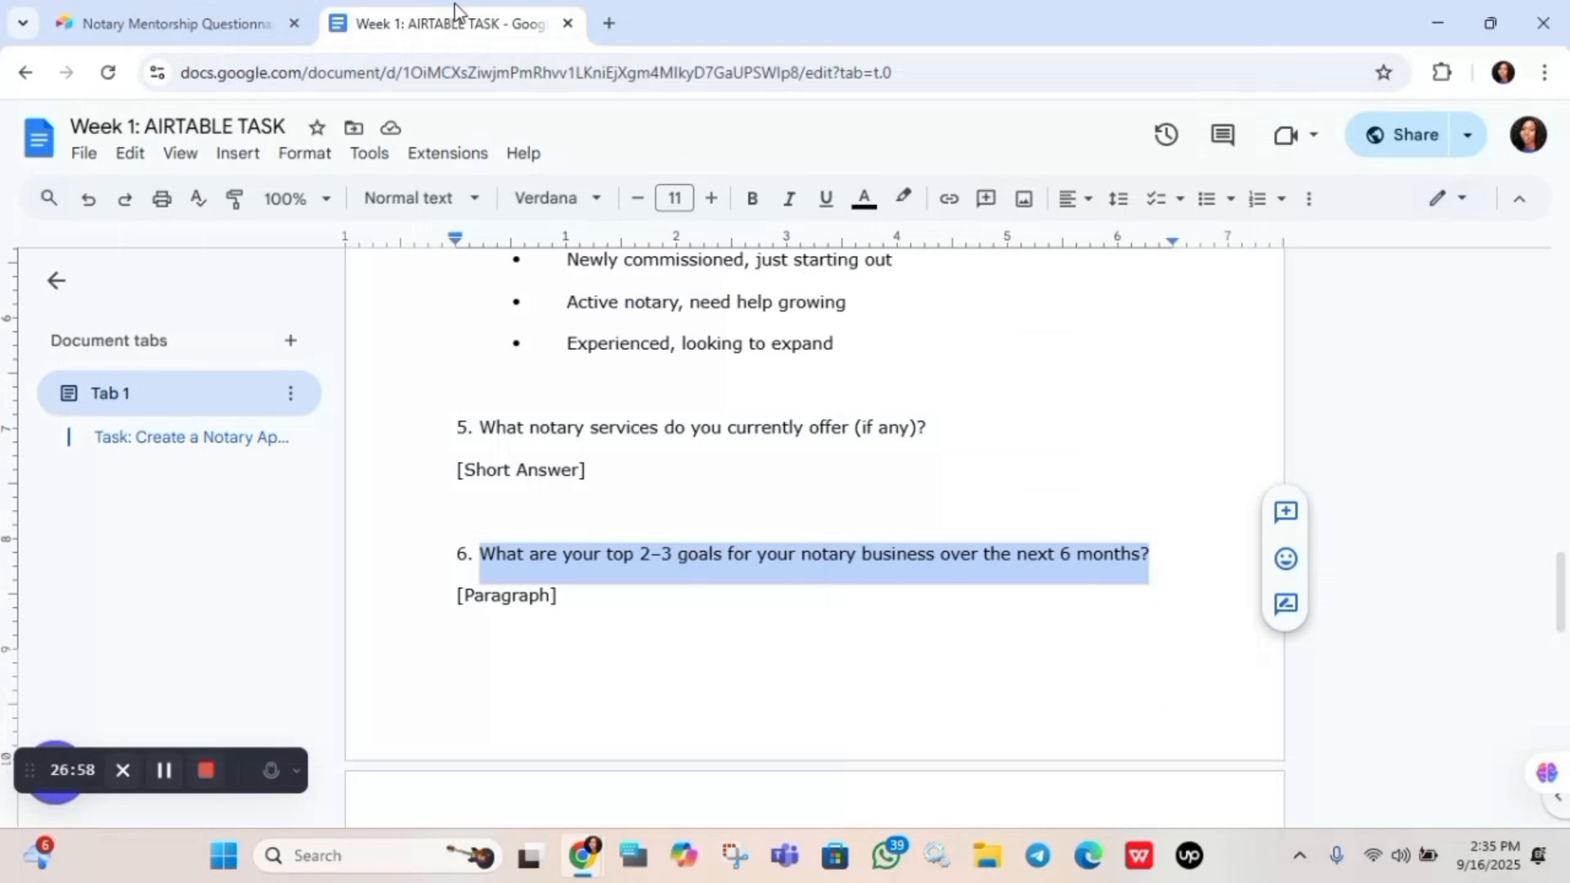
scroll(814, 532, "down", 3)
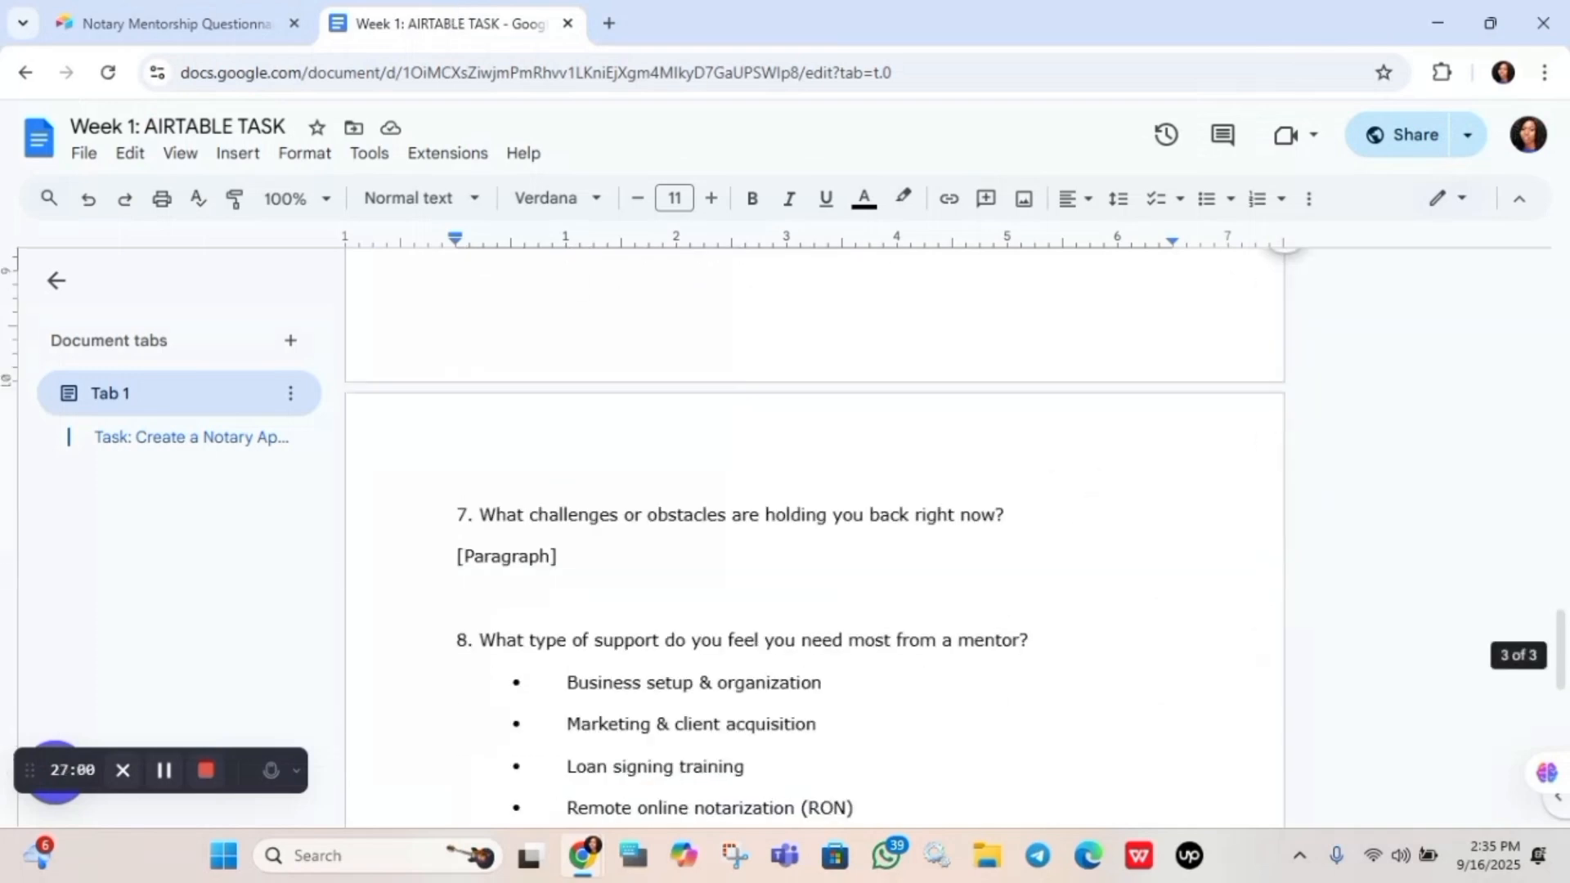
scroll(814, 531, "down", 2)
scroll(815, 531, "down", 3)
scroll(814, 531, "up", 1)
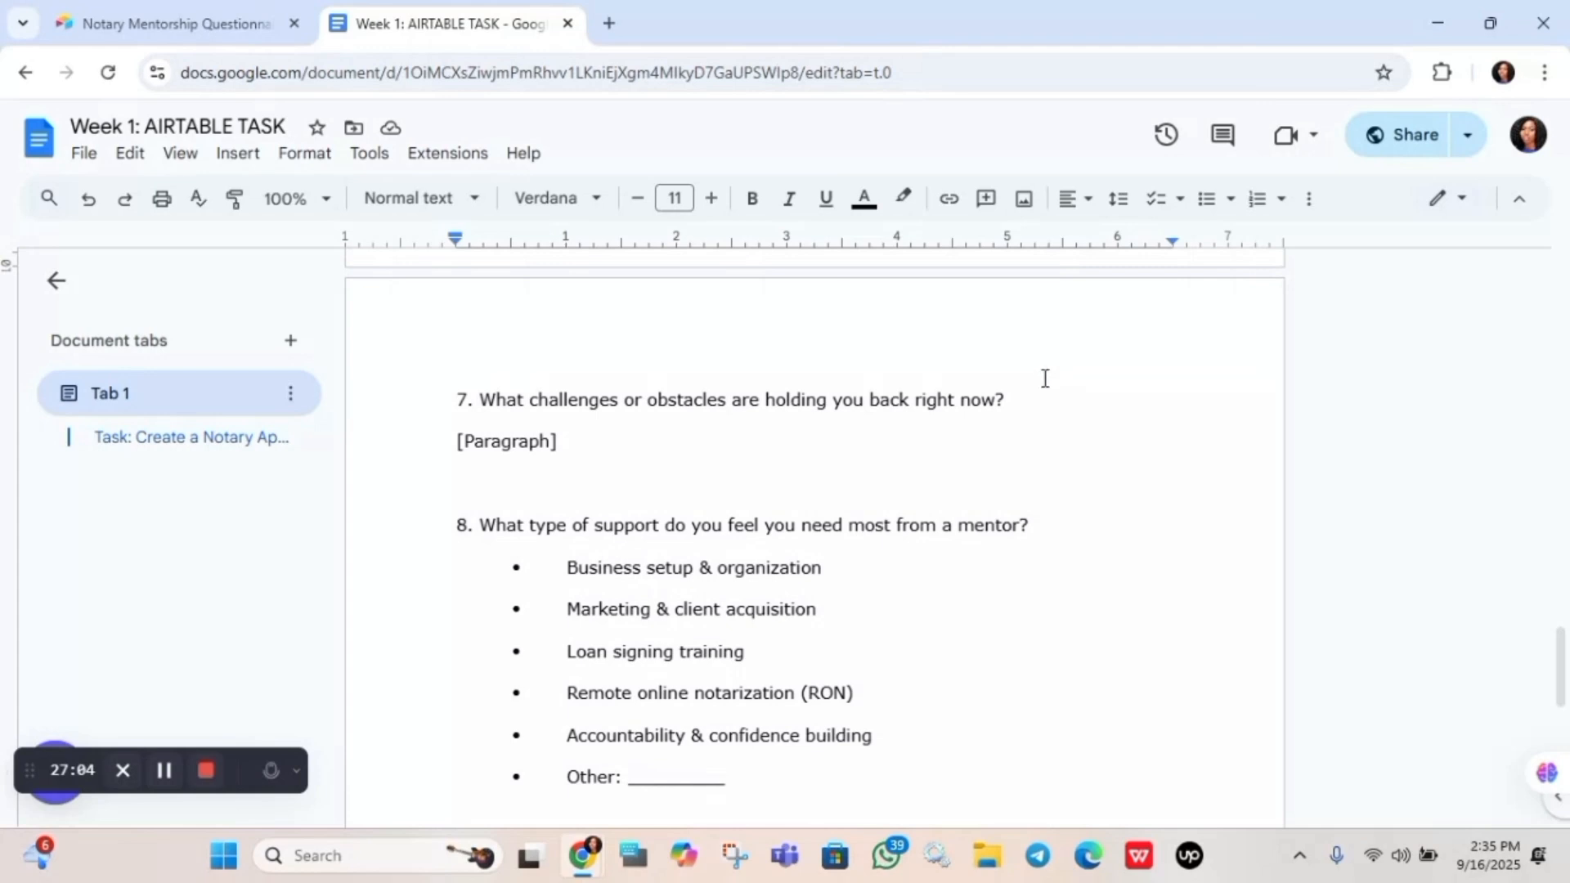
left_click_drag(1030, 384, 480, 372)
key("ctrl+c")
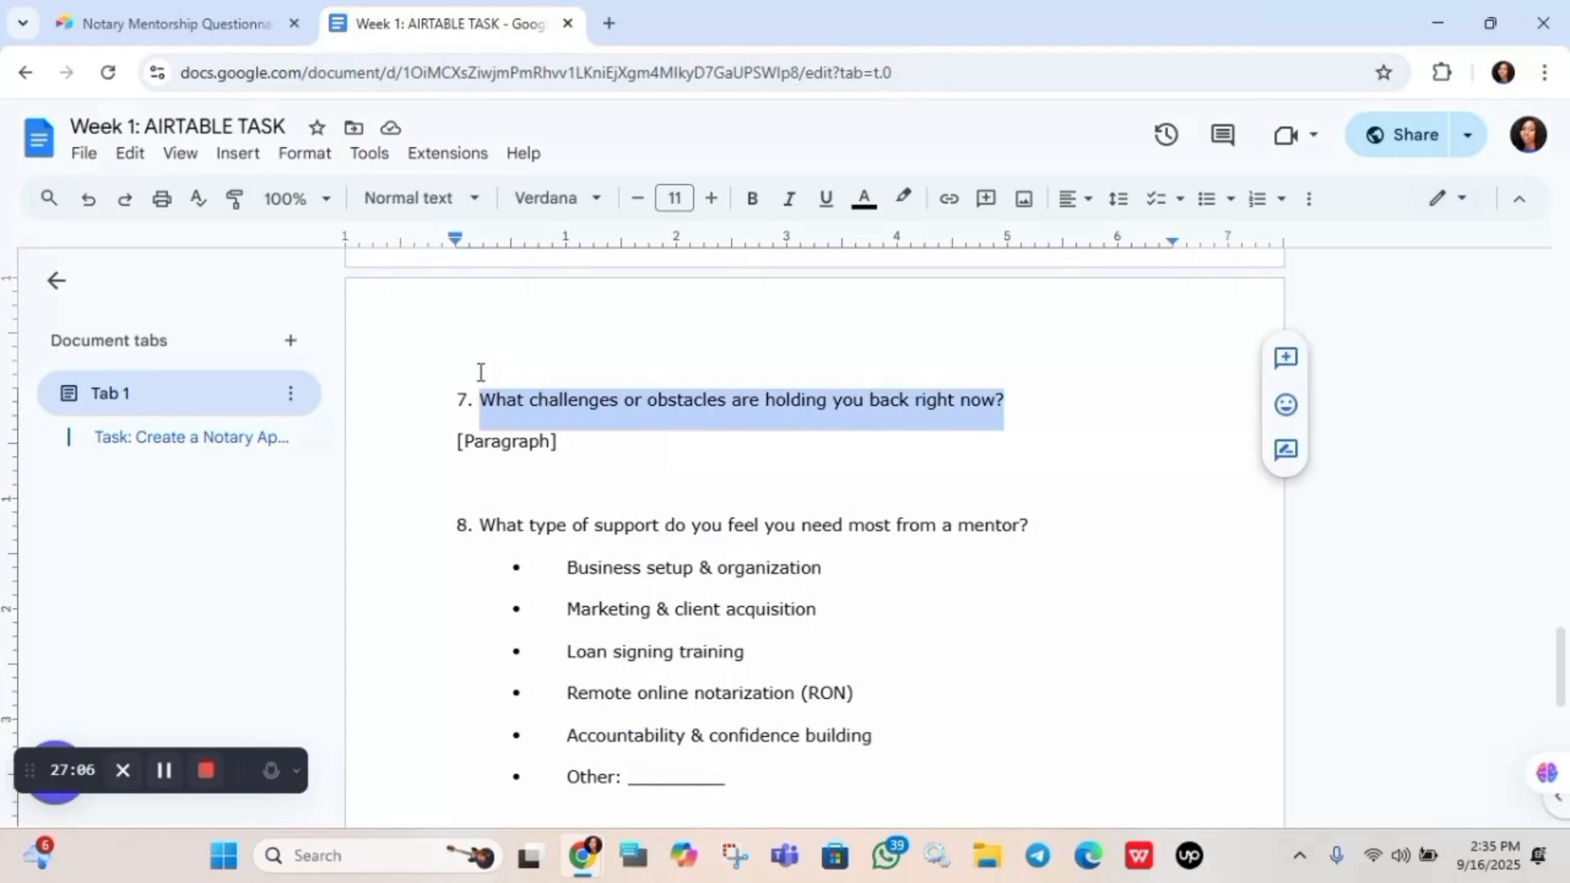
Replace the Challenges field's title in the Airtable form with "What challenges or obstacles are holding you back right now?"
left_click(158, 13)
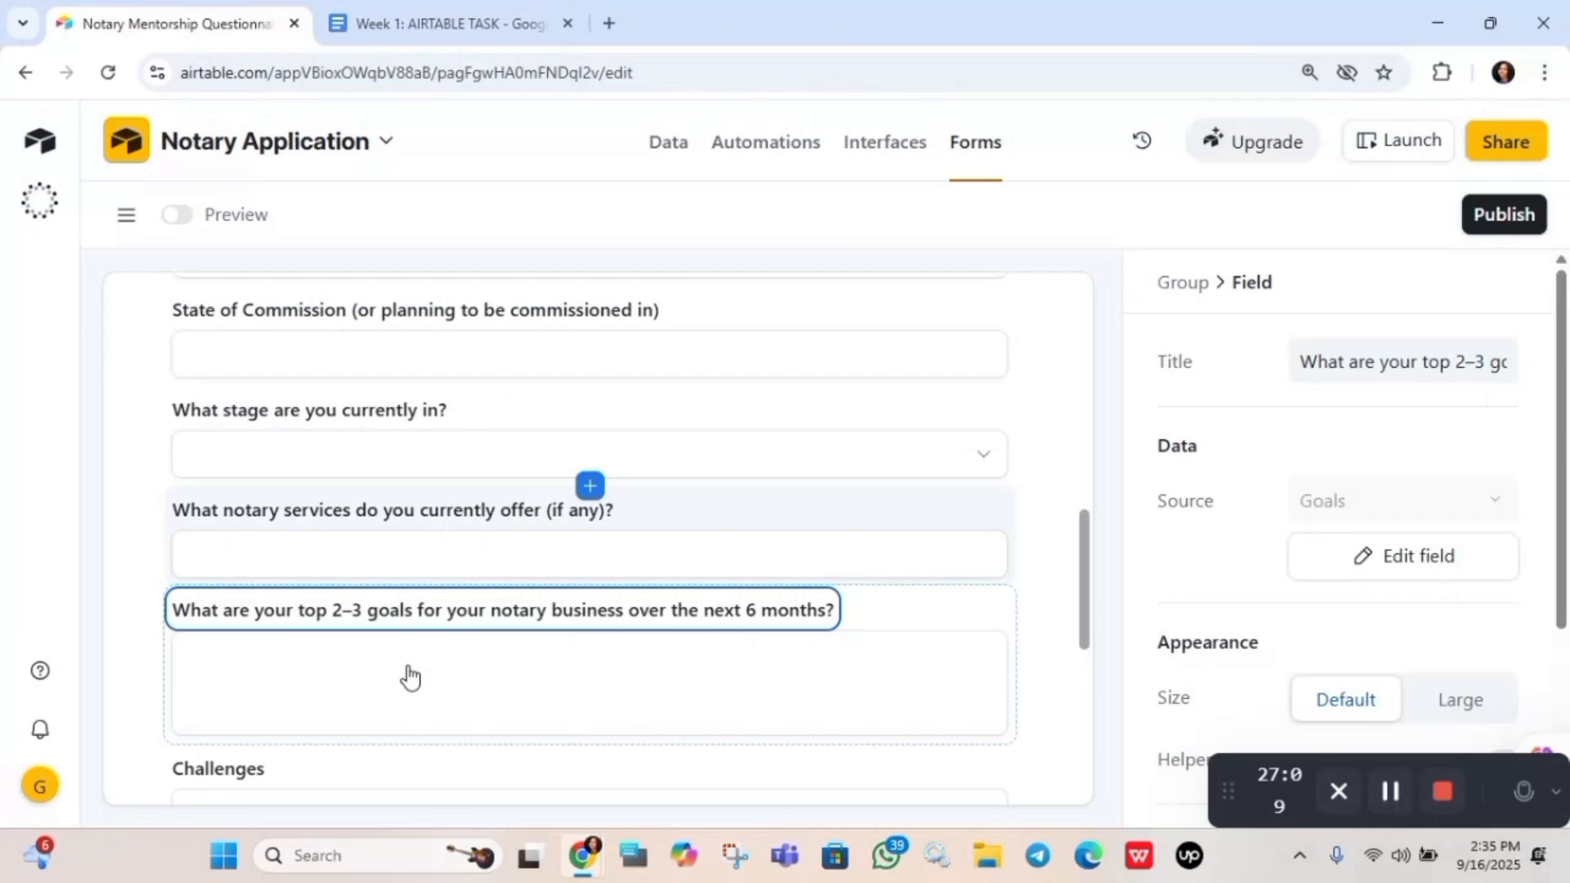
left_click(242, 767)
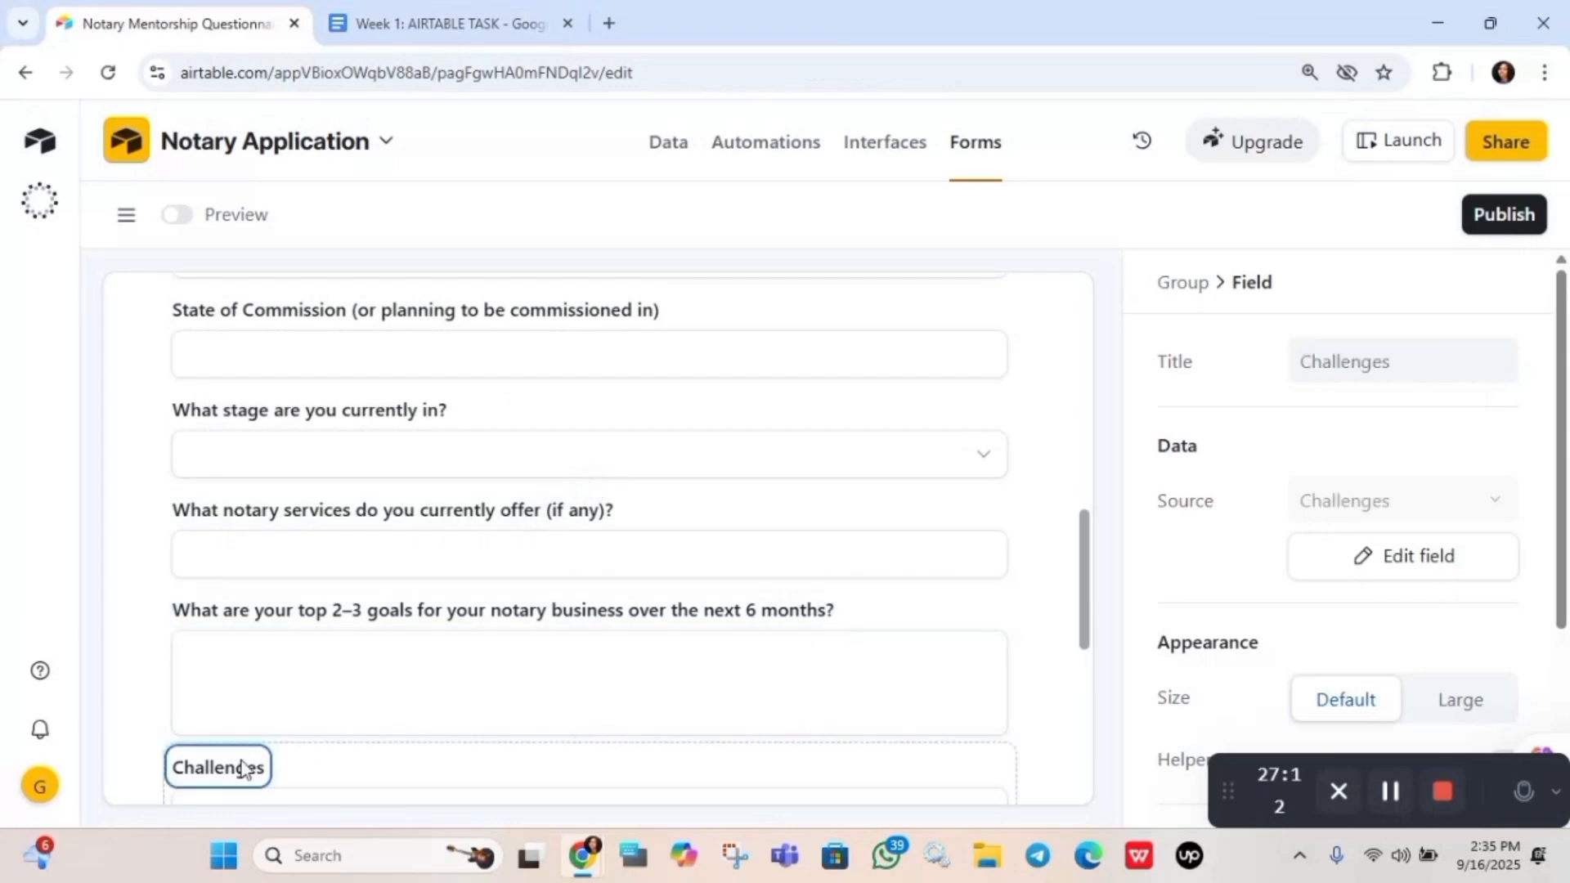
key("ctrl+a")
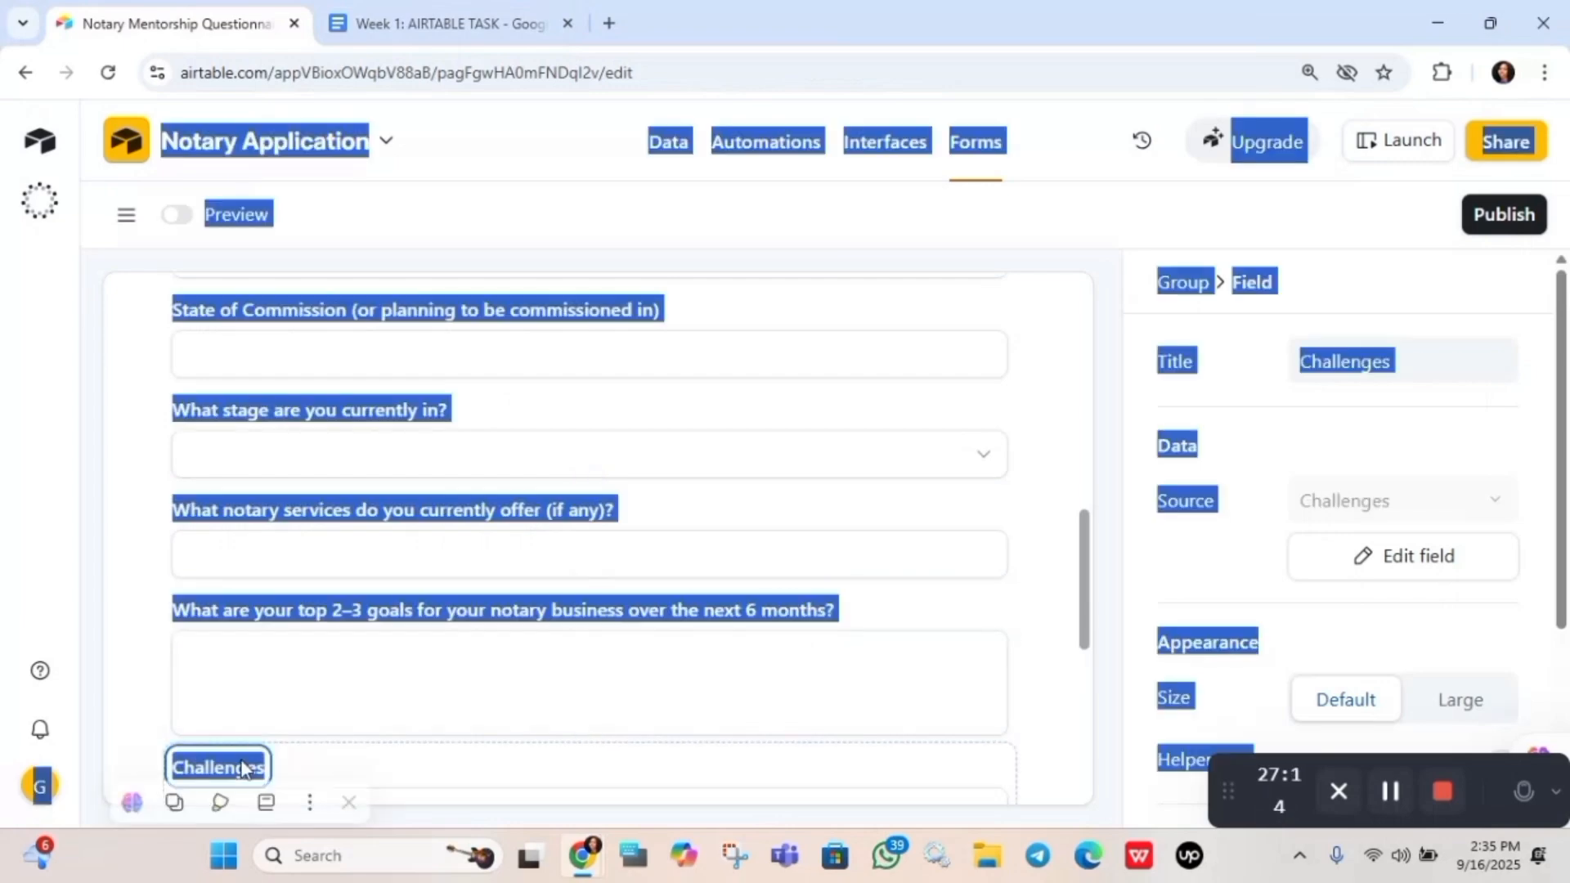
left_click(242, 762)
left_click(261, 766)
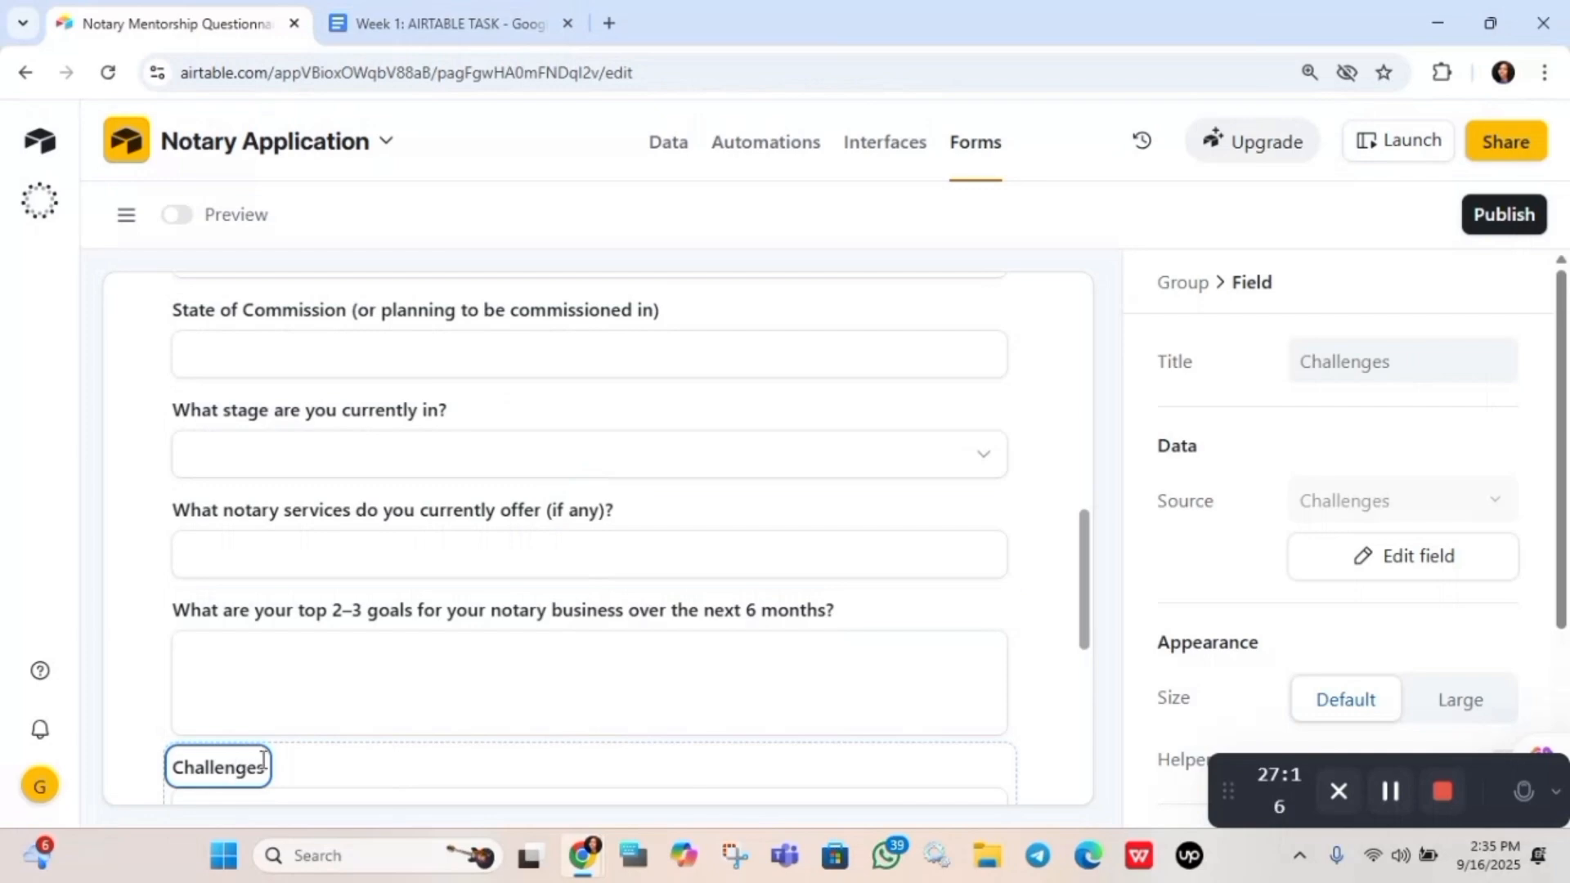
double_click(261, 766)
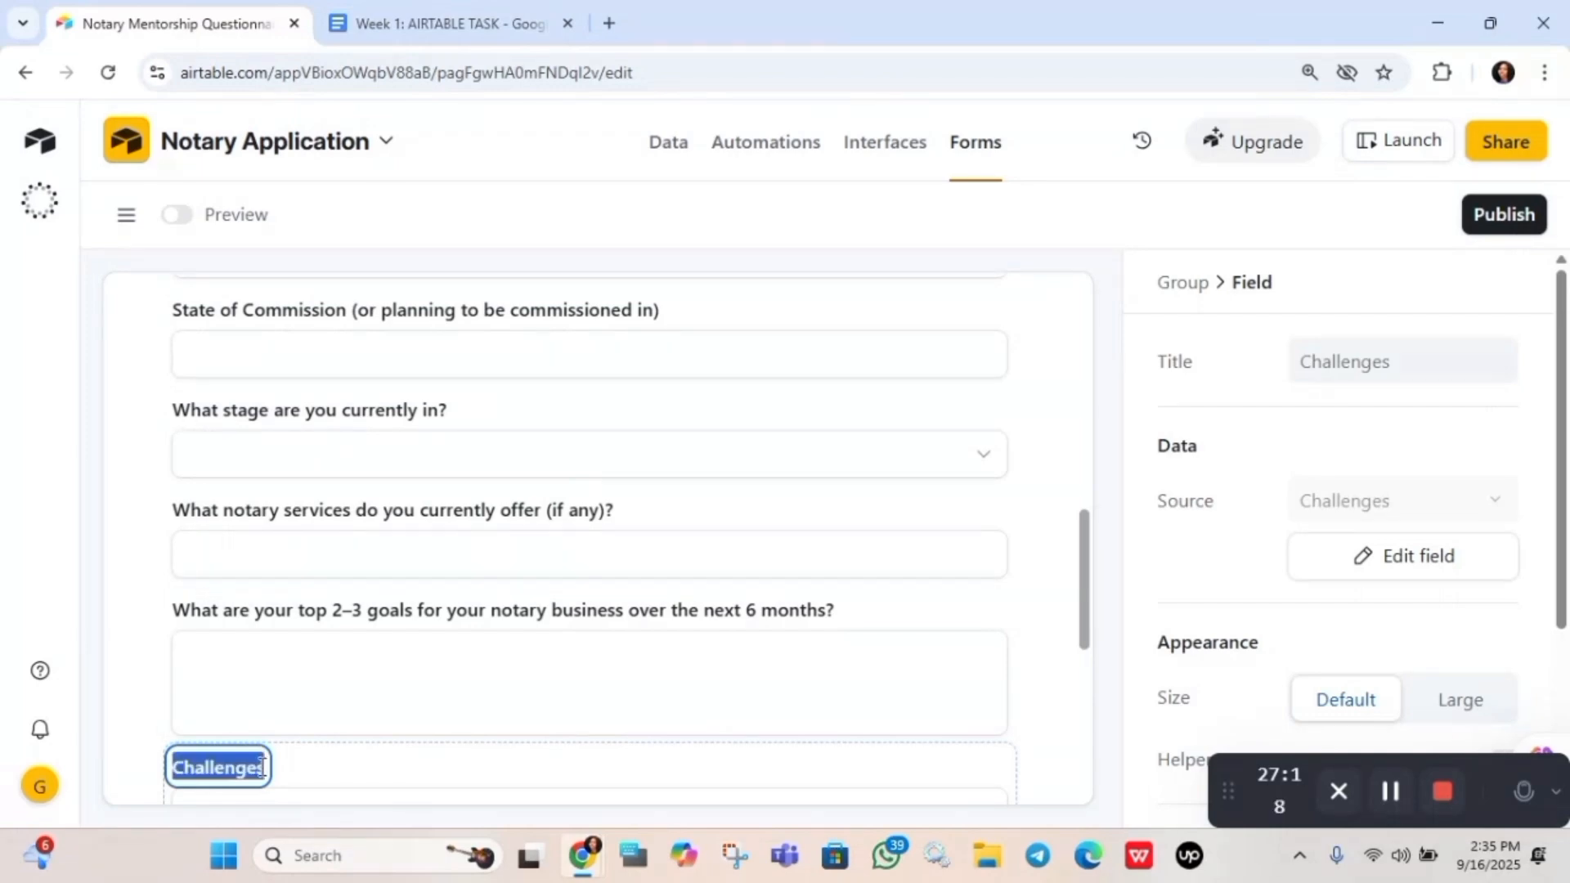
key("ctrl+v")
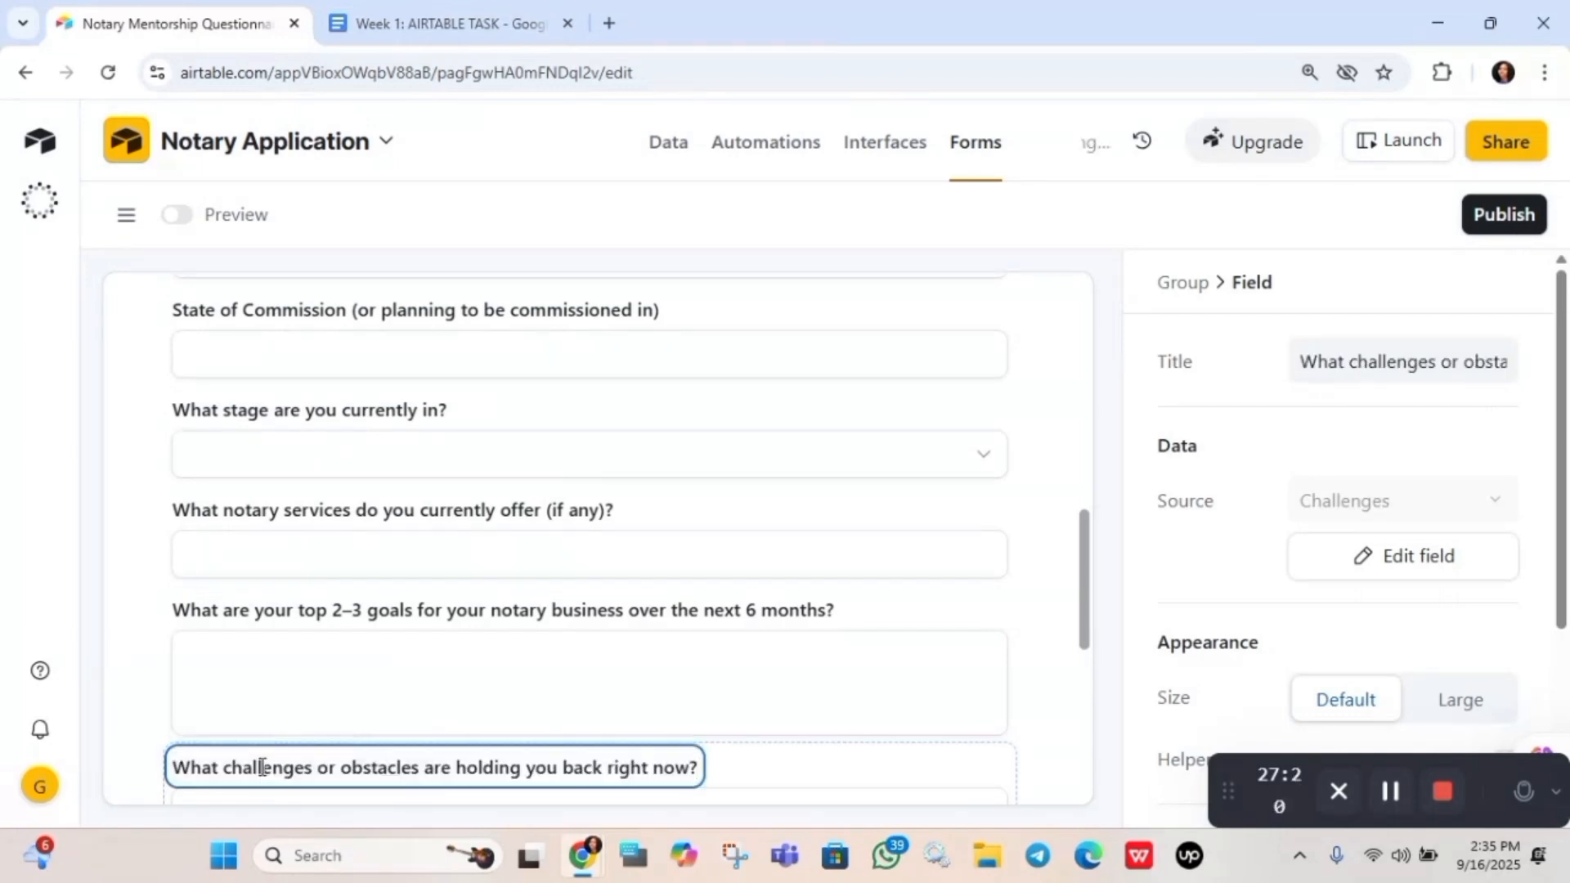
Copy question 8's text, "What type of support do you feel you need most from a mentor?", from the Google Docs task document
left_click(441, 25)
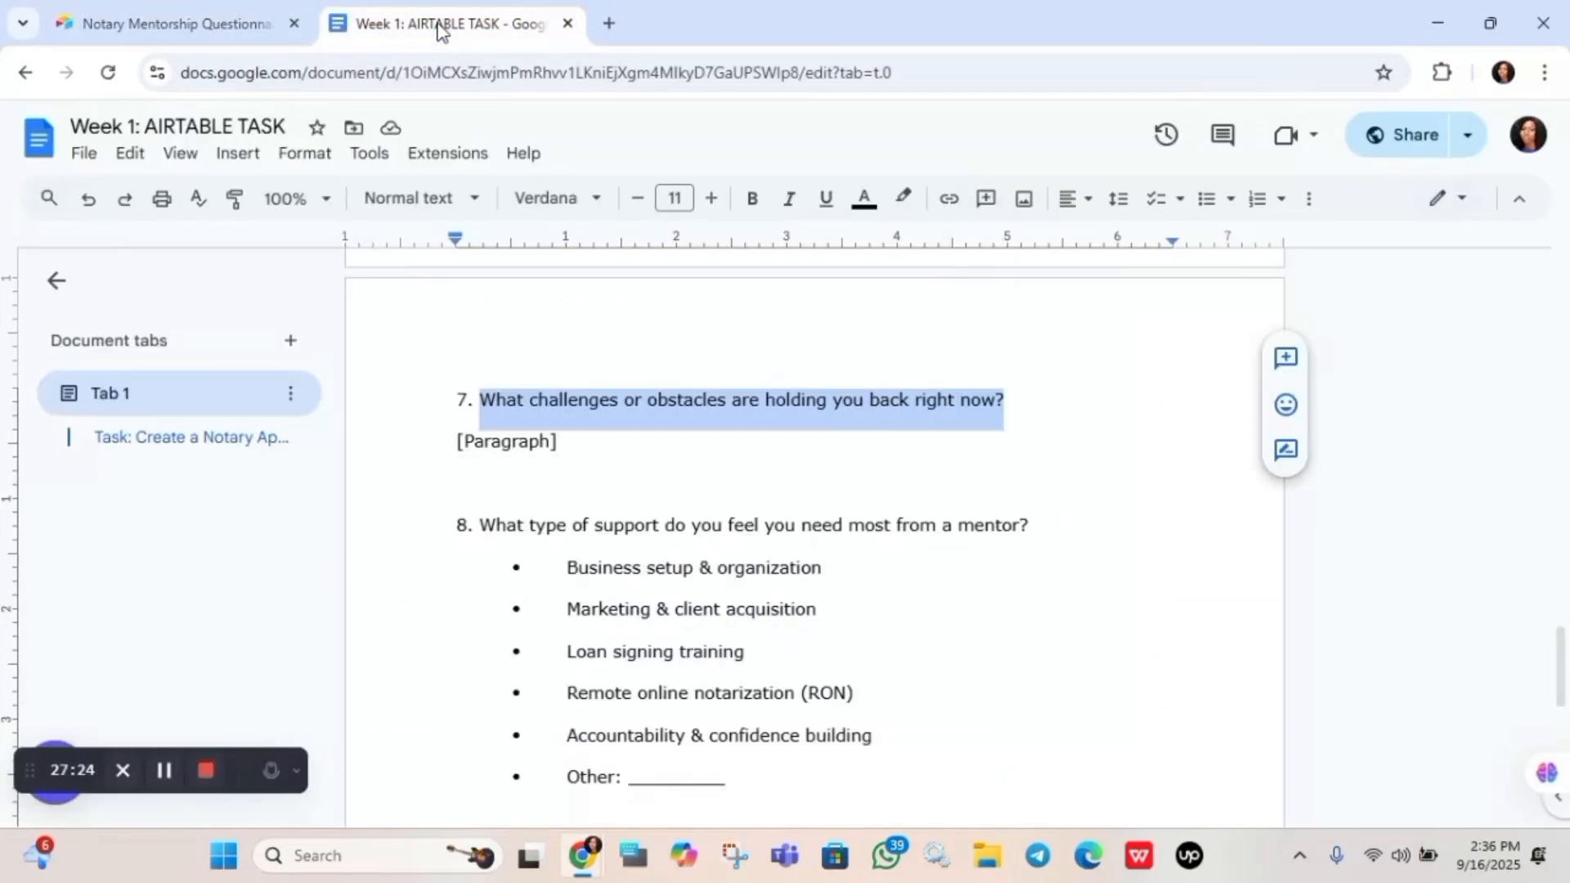
scroll(814, 540, "down", 3)
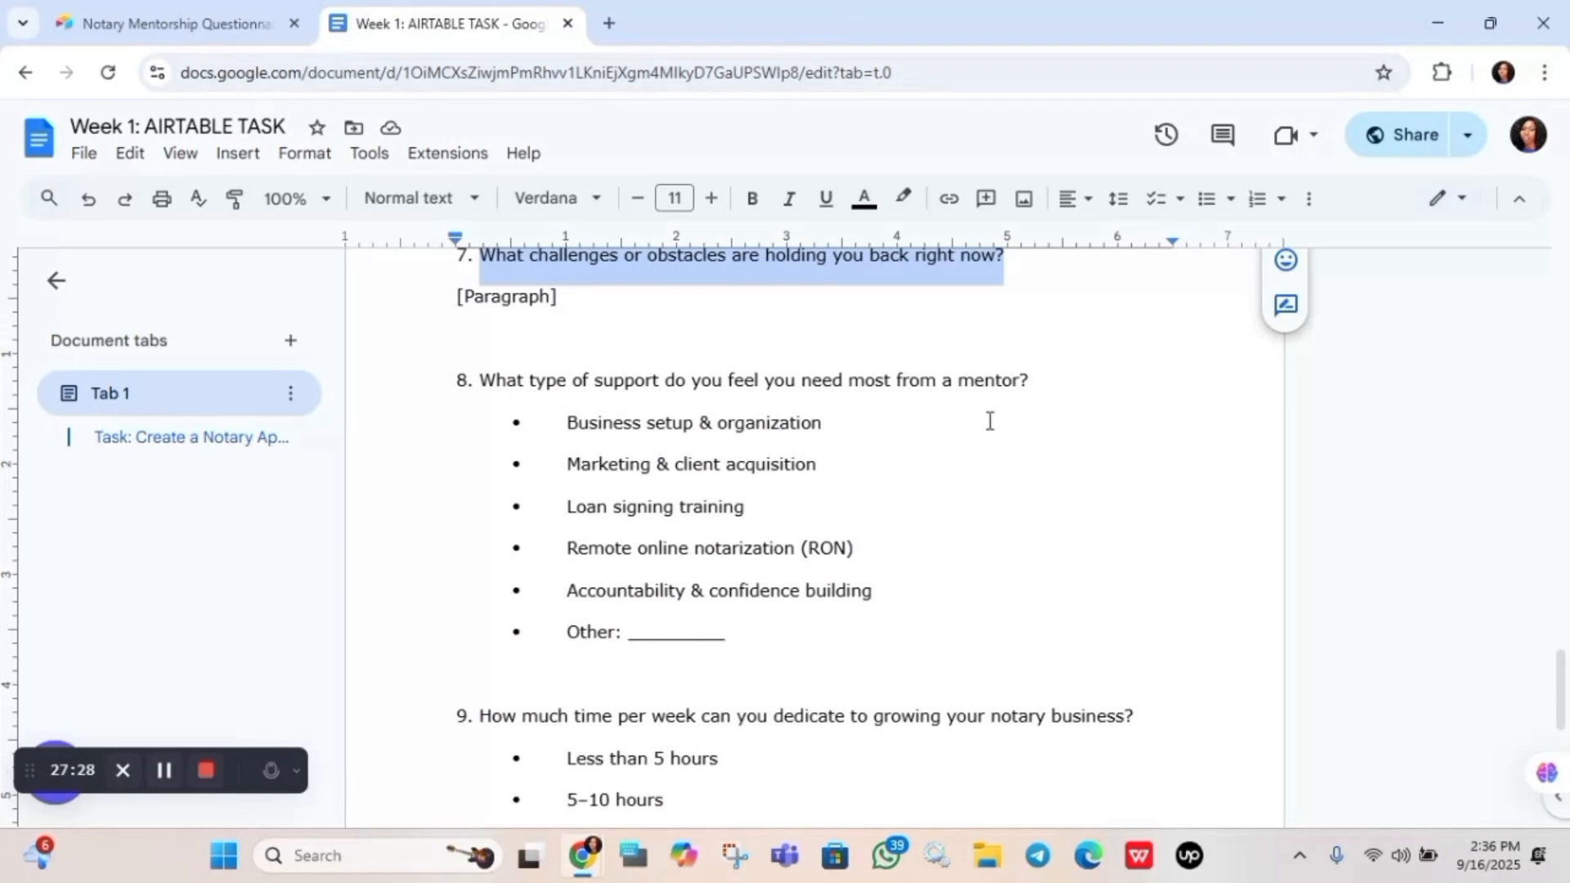
left_click_drag(1034, 380, 484, 375)
key("ctrl+c")
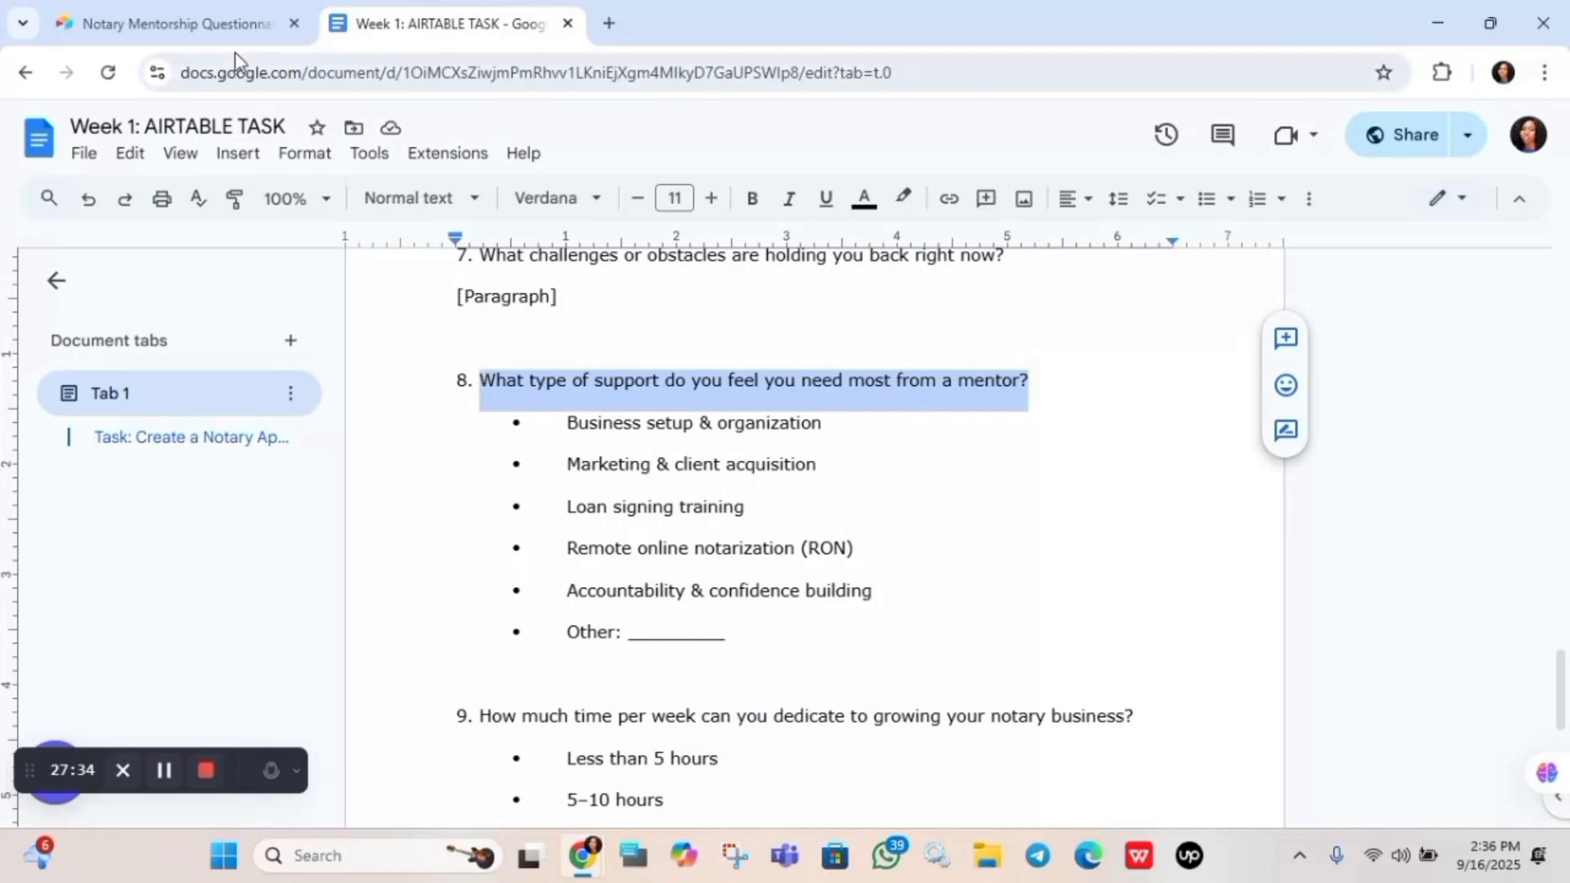
Replace the Support Needed field's title in the Airtable form with "What type of support do you feel you need most from a mentor?"
left_click(200, 16)
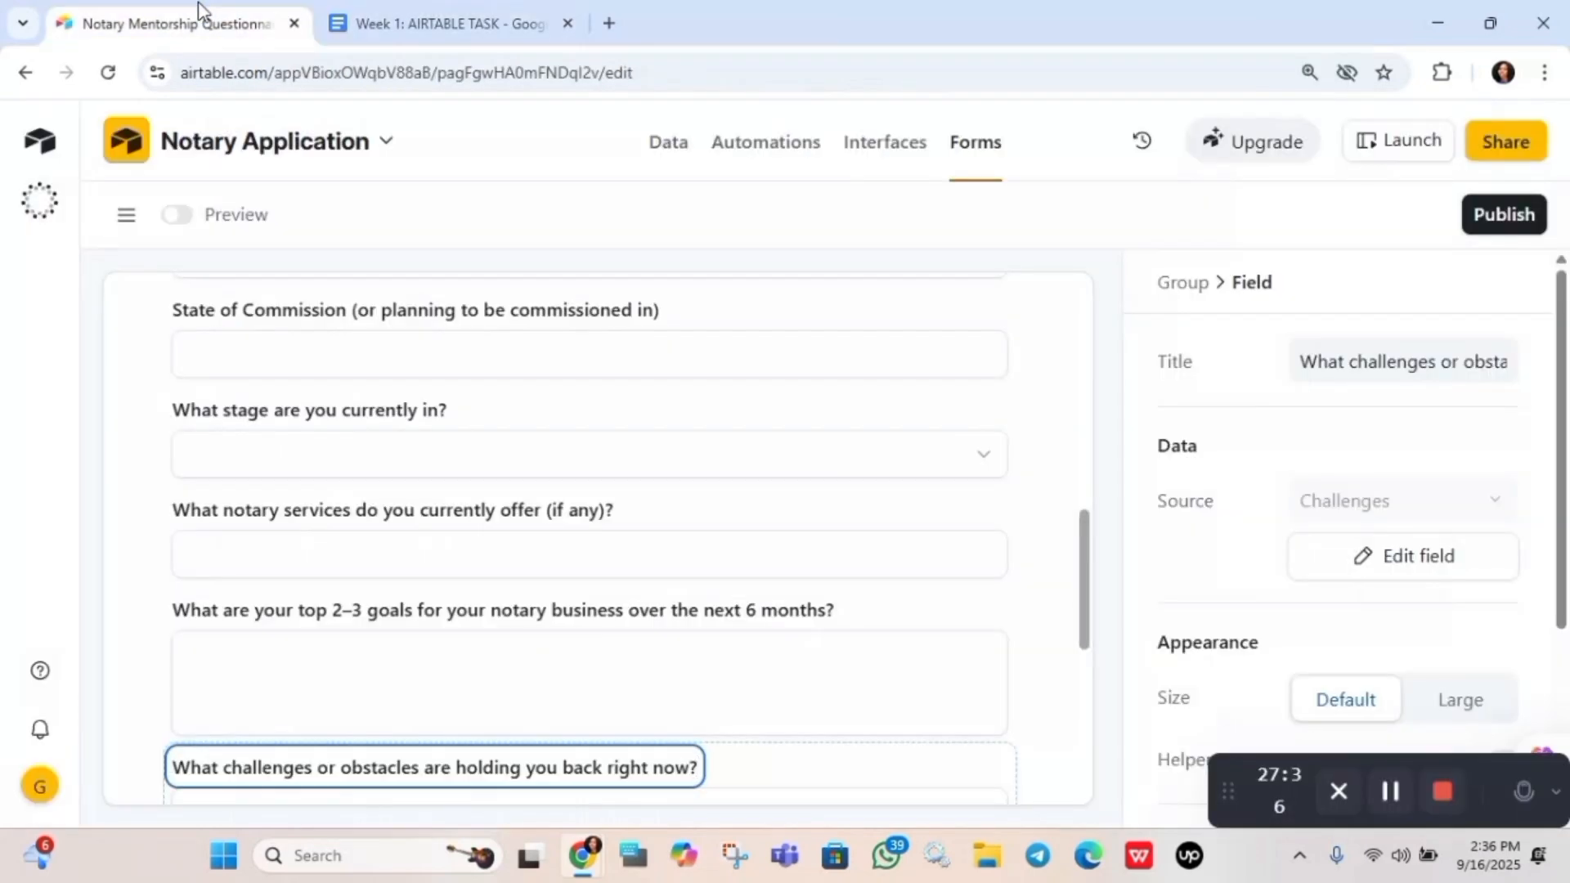
left_click_drag(944, 662, 946, 441)
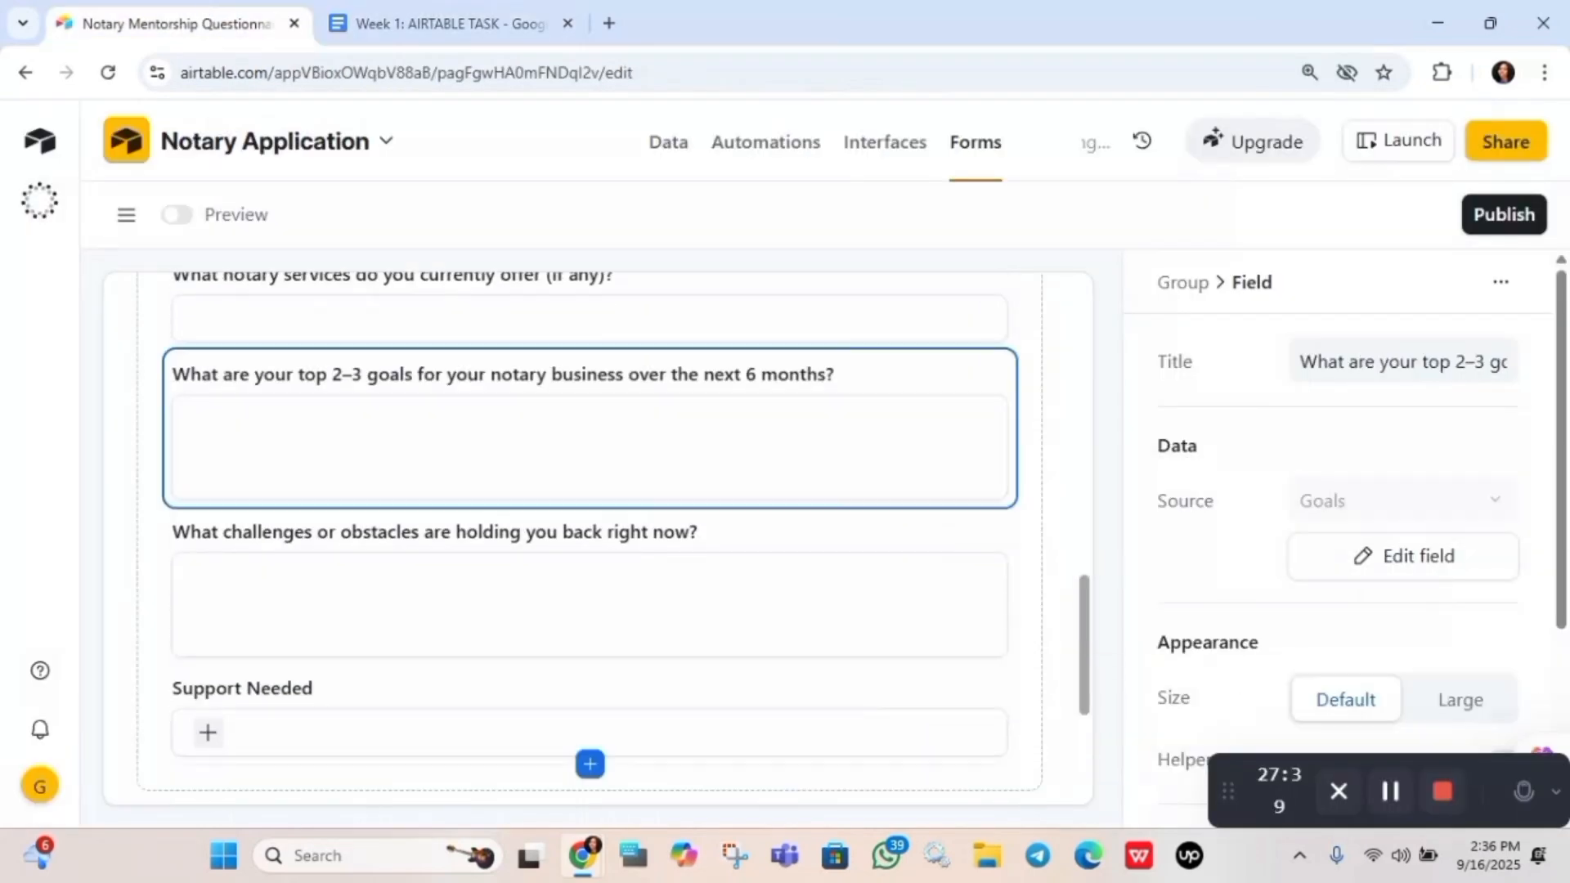
left_click(309, 693)
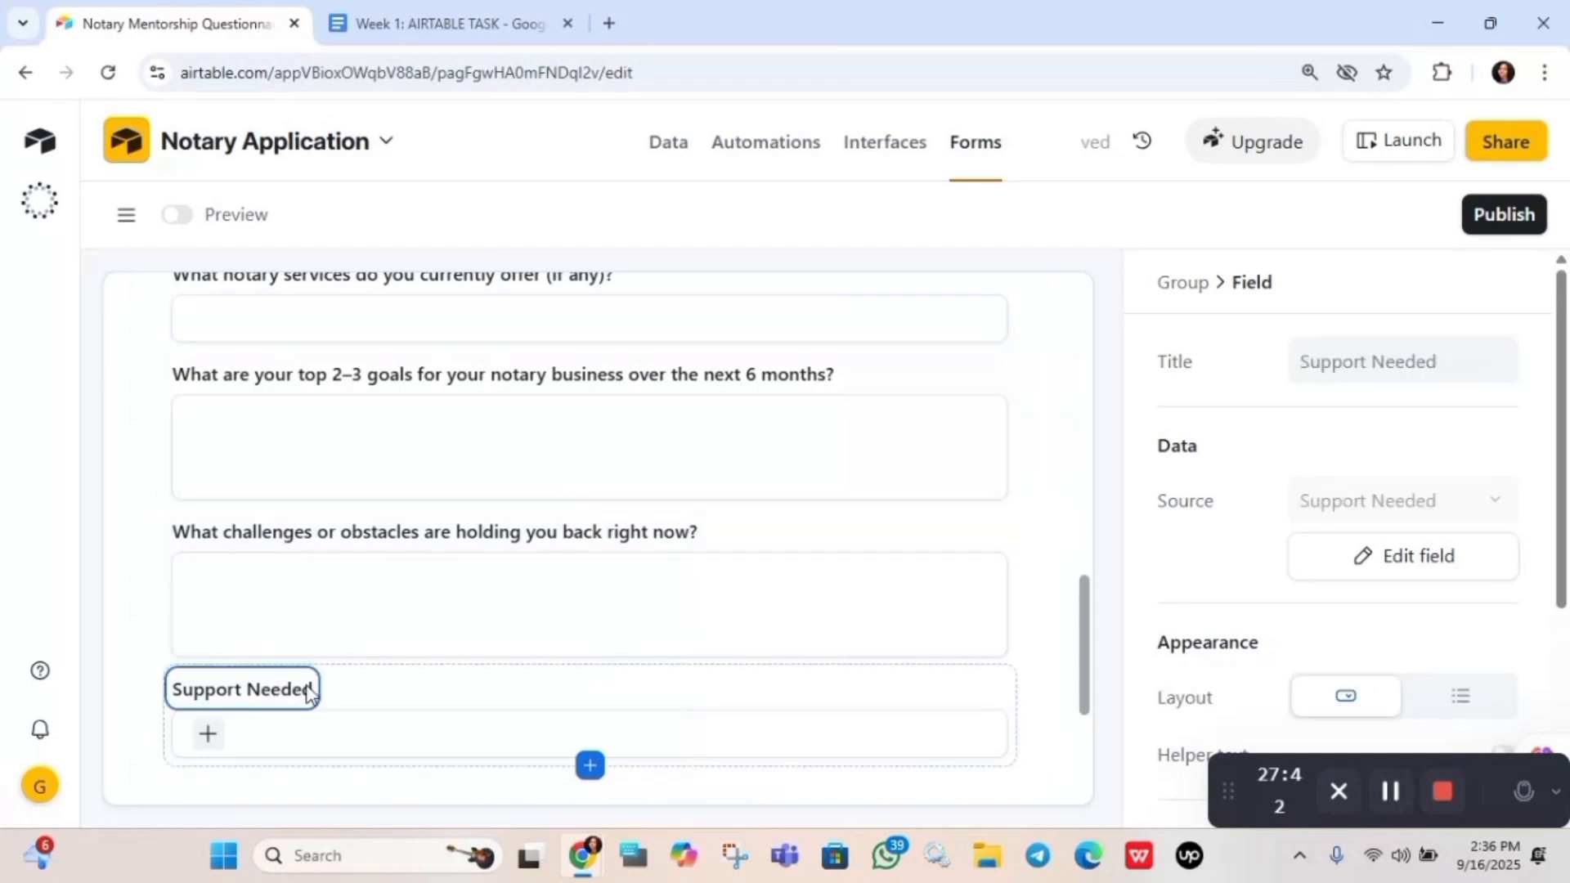
key("ctrl+a")
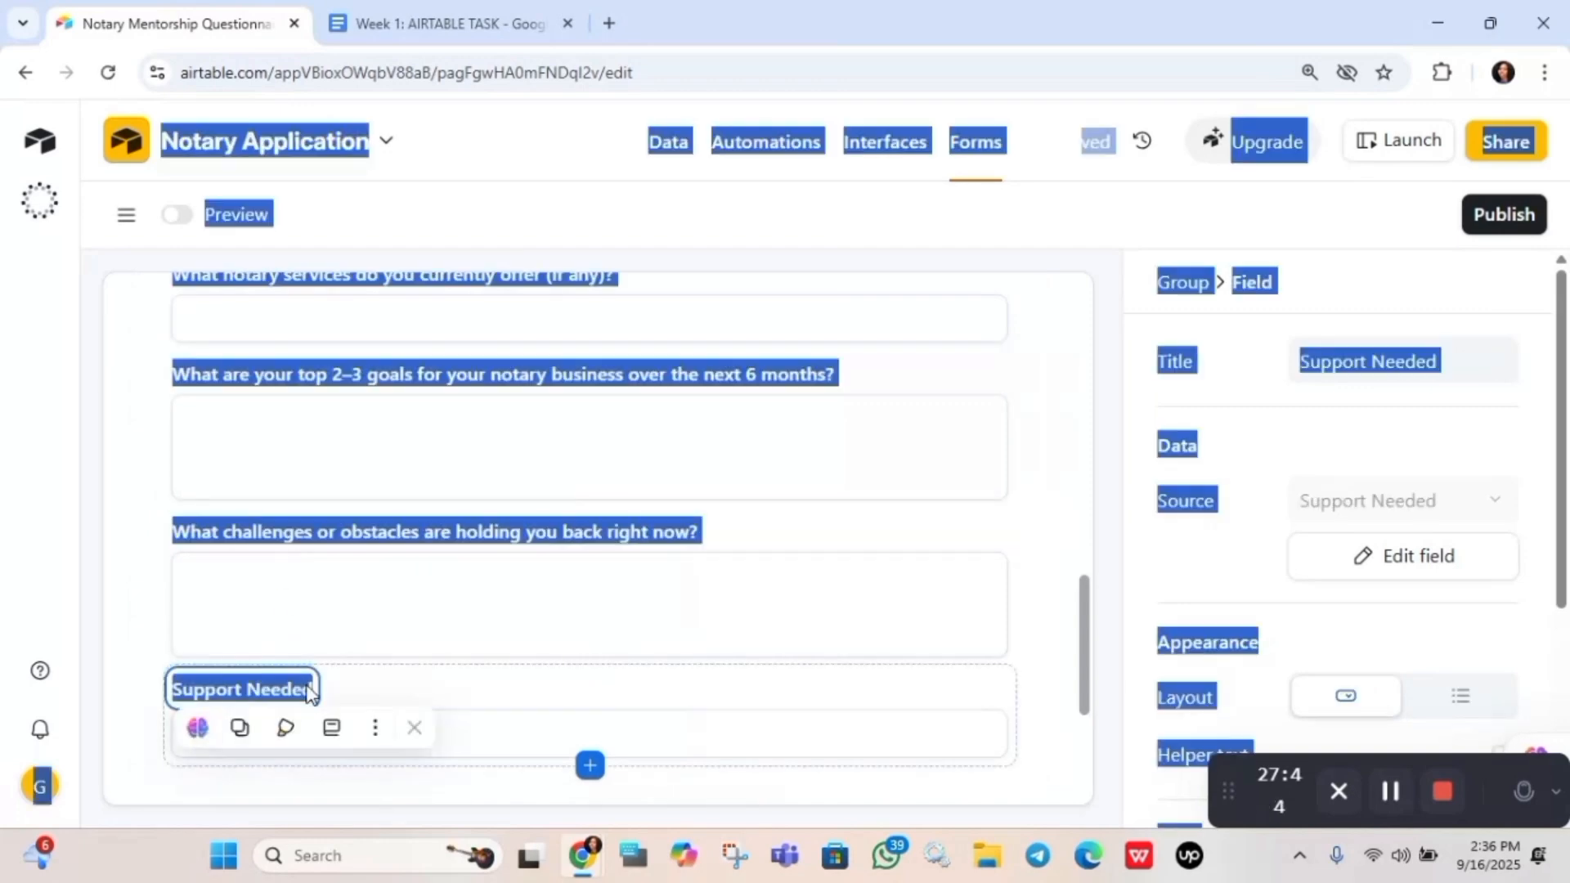
left_click(307, 686)
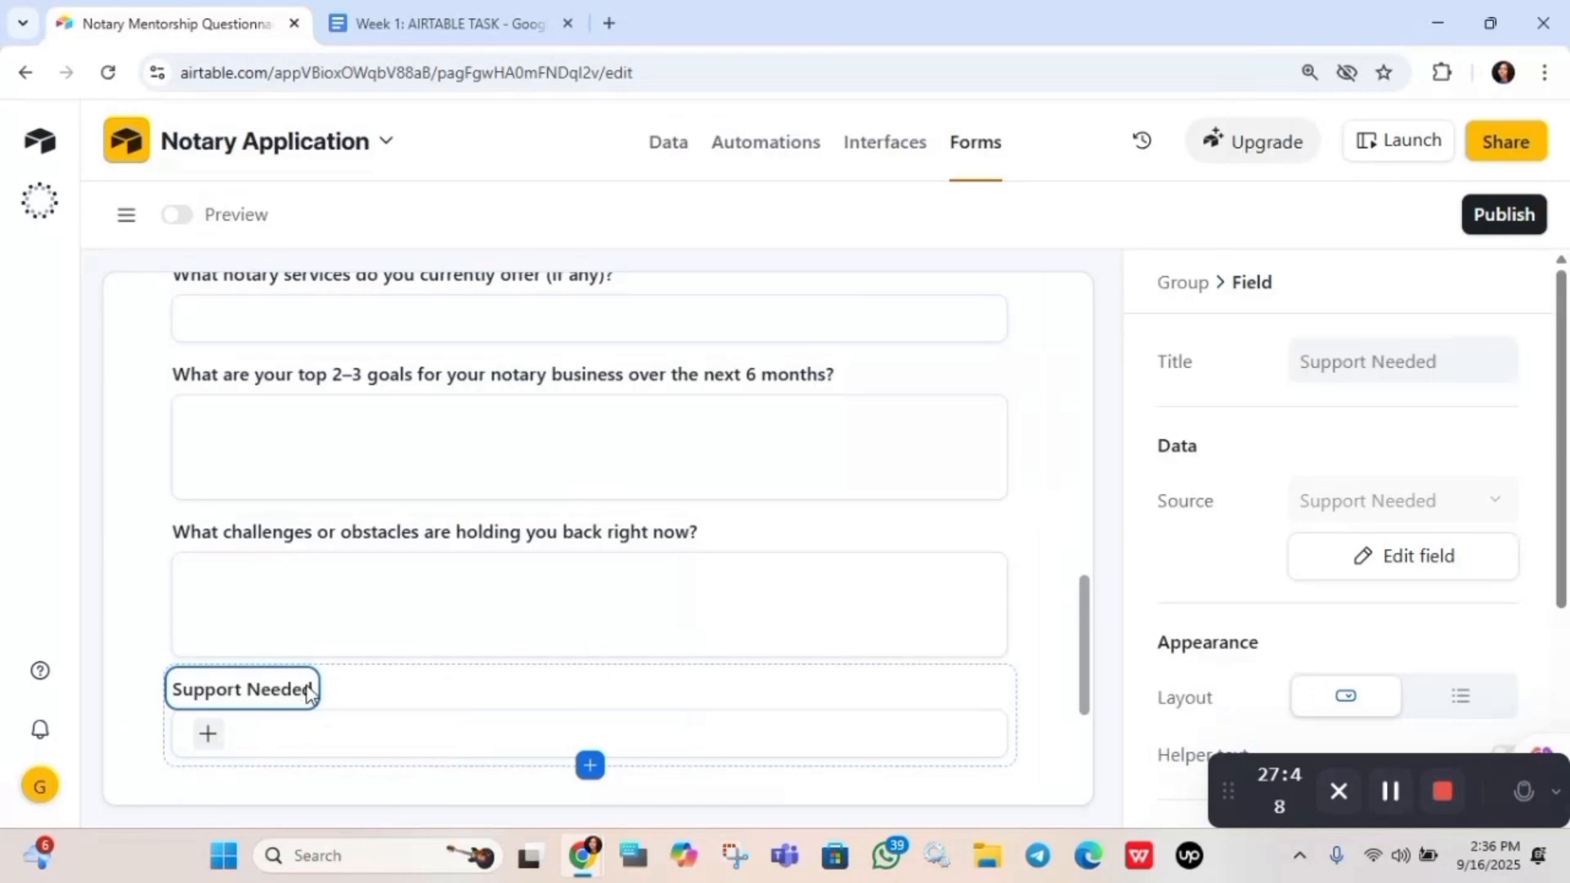
triple_click(309, 687)
key("ctrl+v")
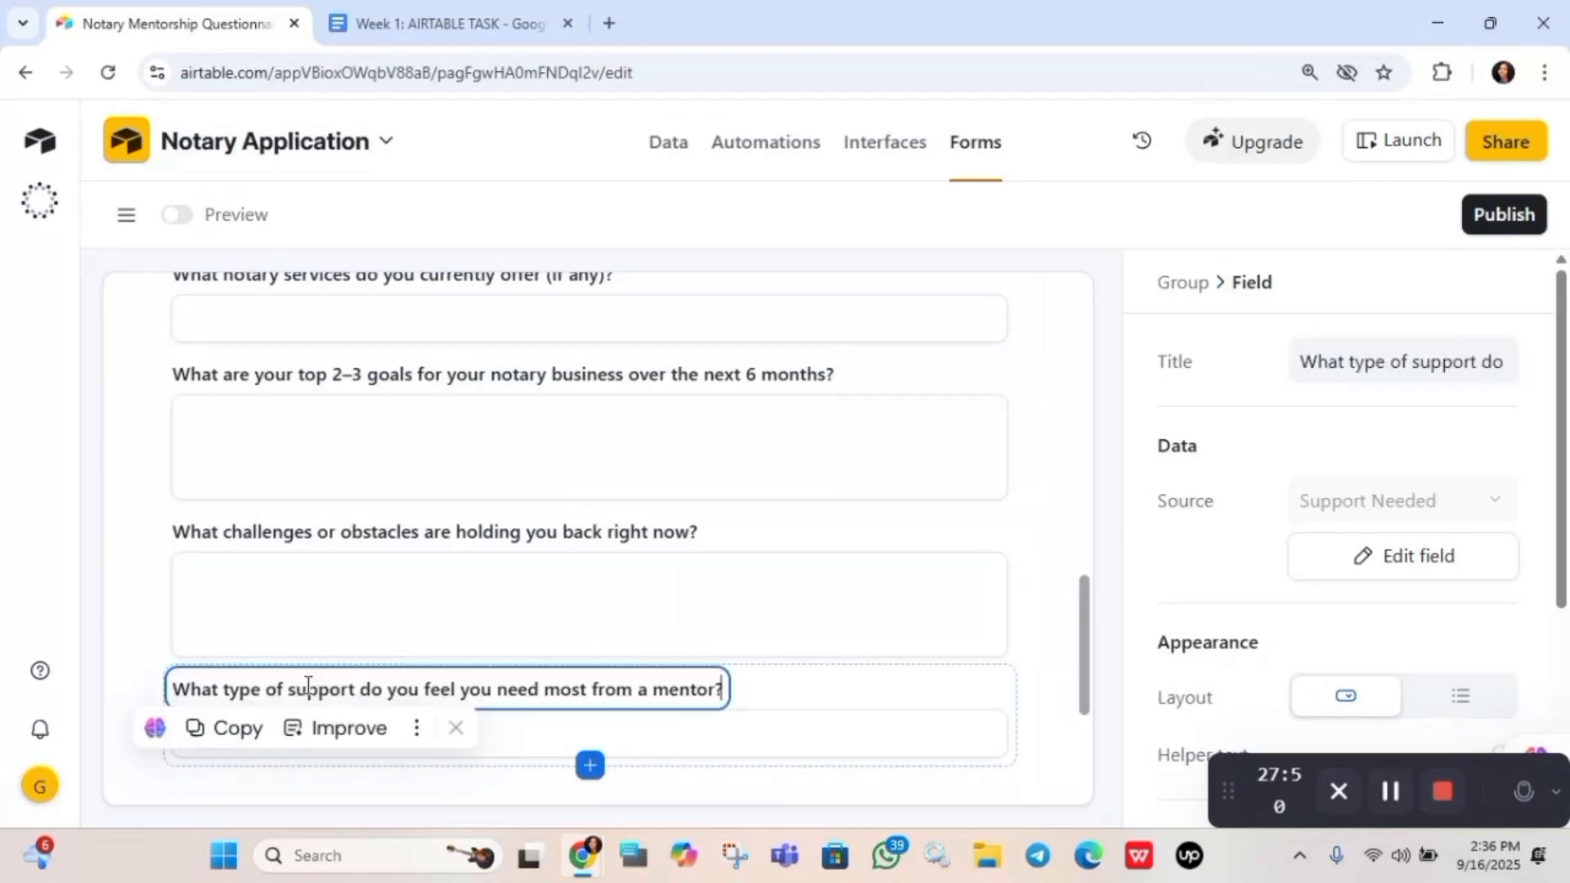
Find and select question 9, "How much time per week can you dedicate to growing your notary business?", in the Google Docs task document
left_click(493, 9)
scroll(785, 532, "down", 3)
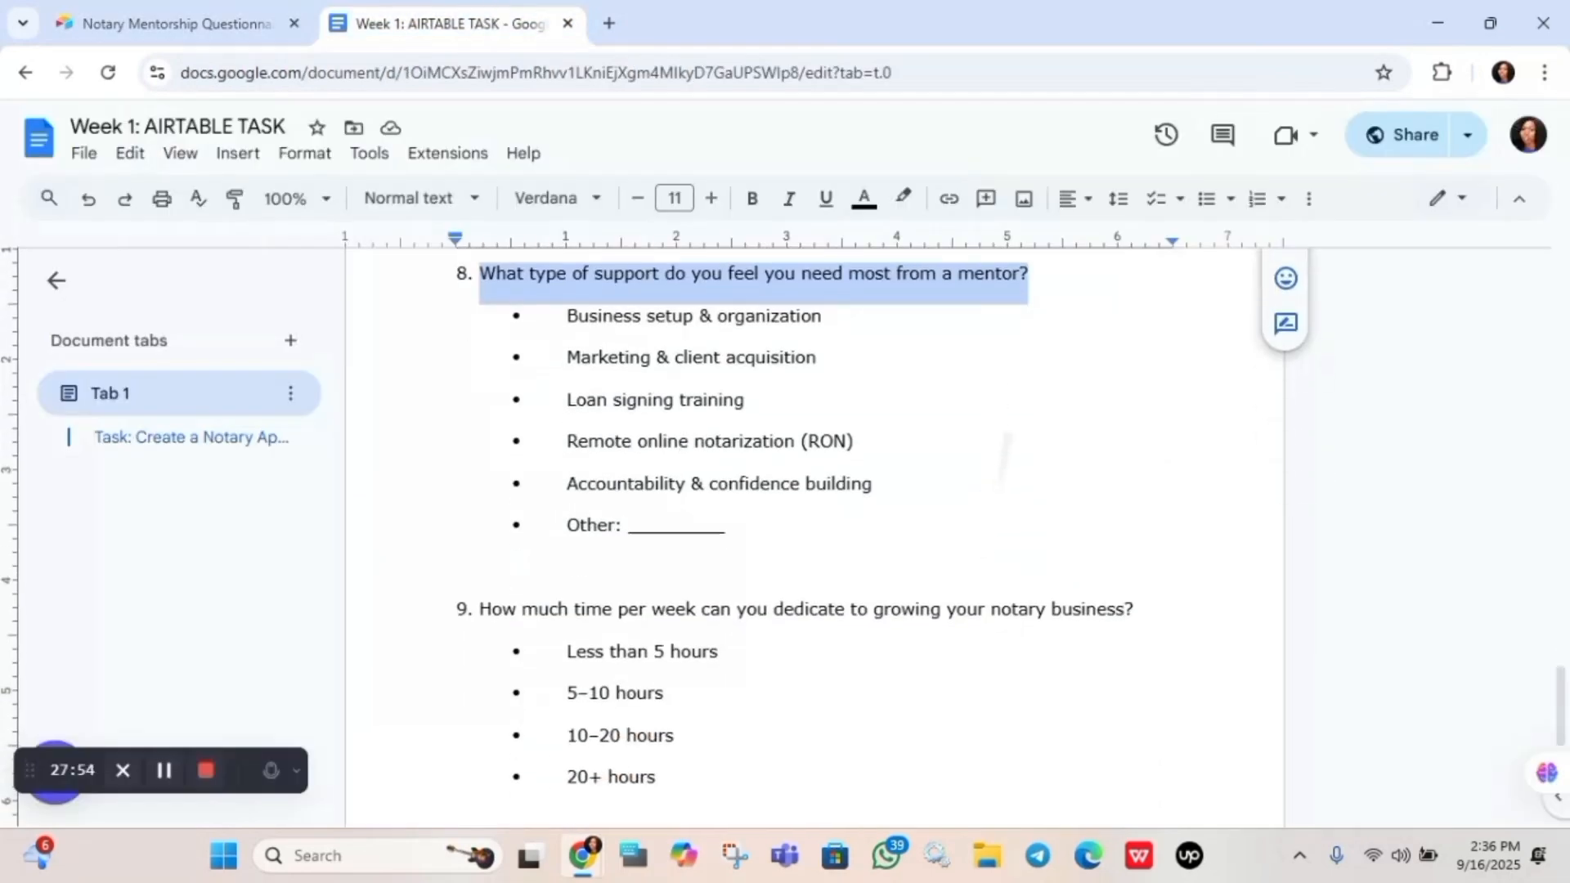
scroll(1049, 503, "down", 1)
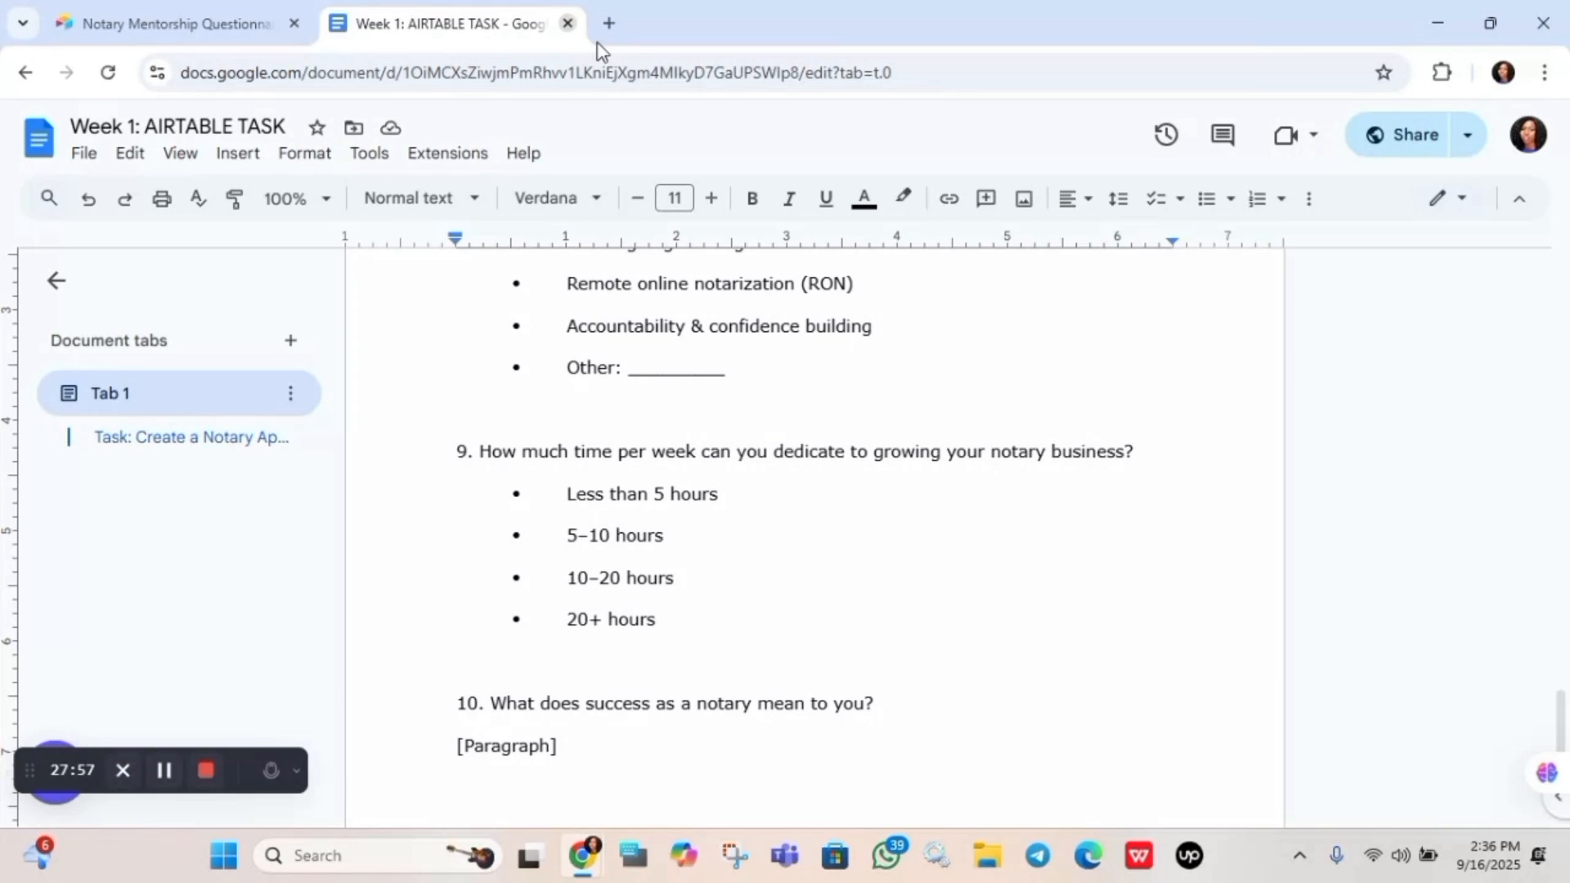
left_click_drag(1135, 452, 487, 458)
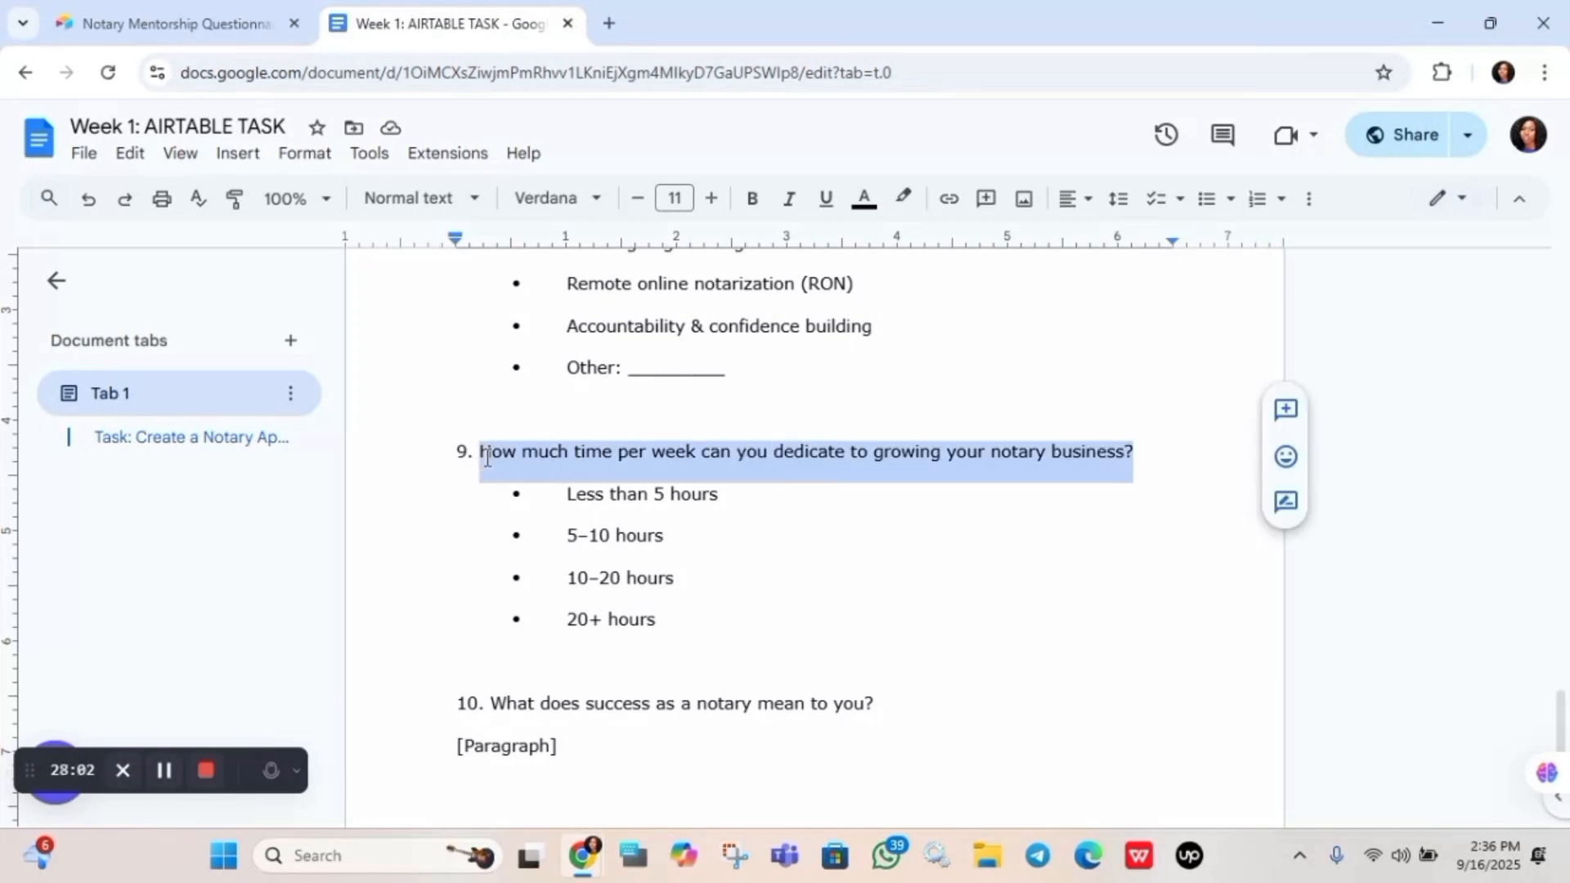
Add the existing Time Commitment and Success Definition fields below the mentor support question in the Airtable form
left_click(180, 23)
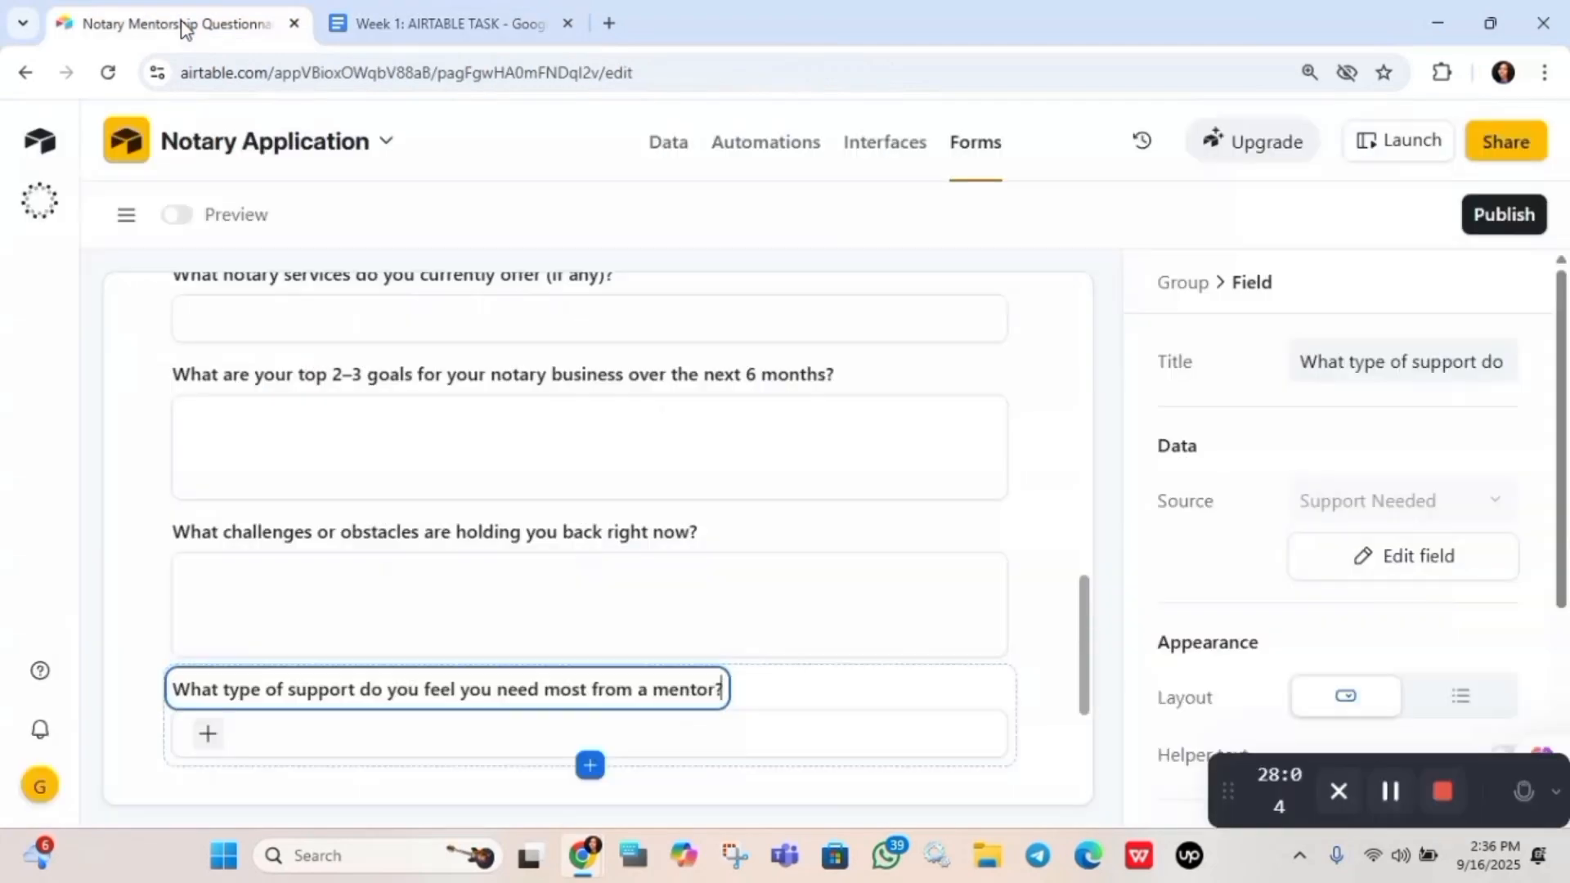
scroll(512, 445, "down", 2)
left_click(512, 445)
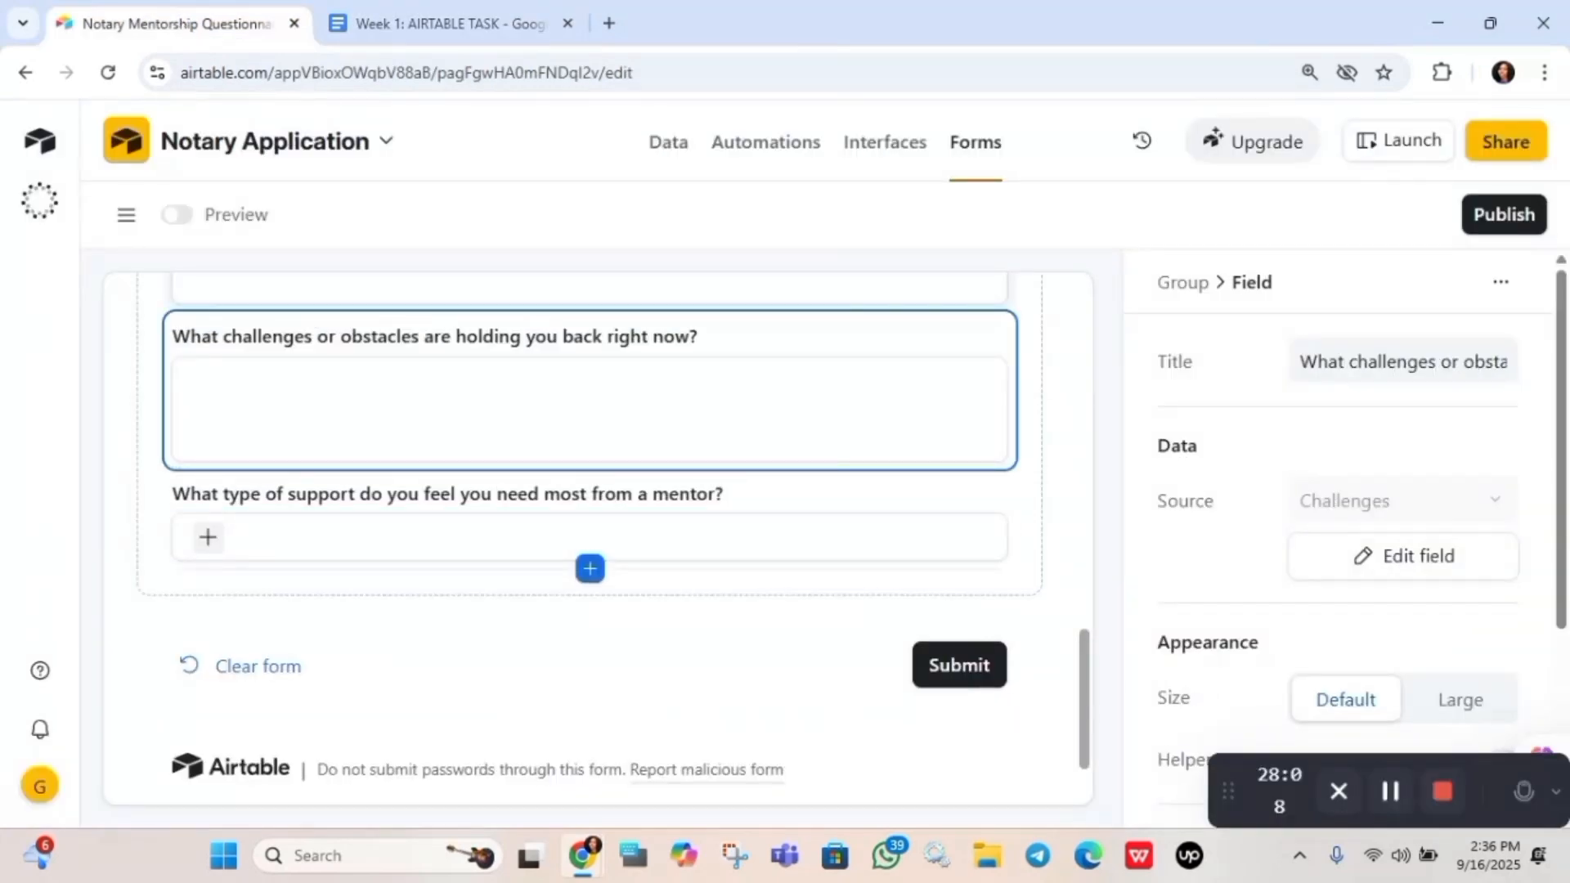
scroll(613, 528, "down", 1)
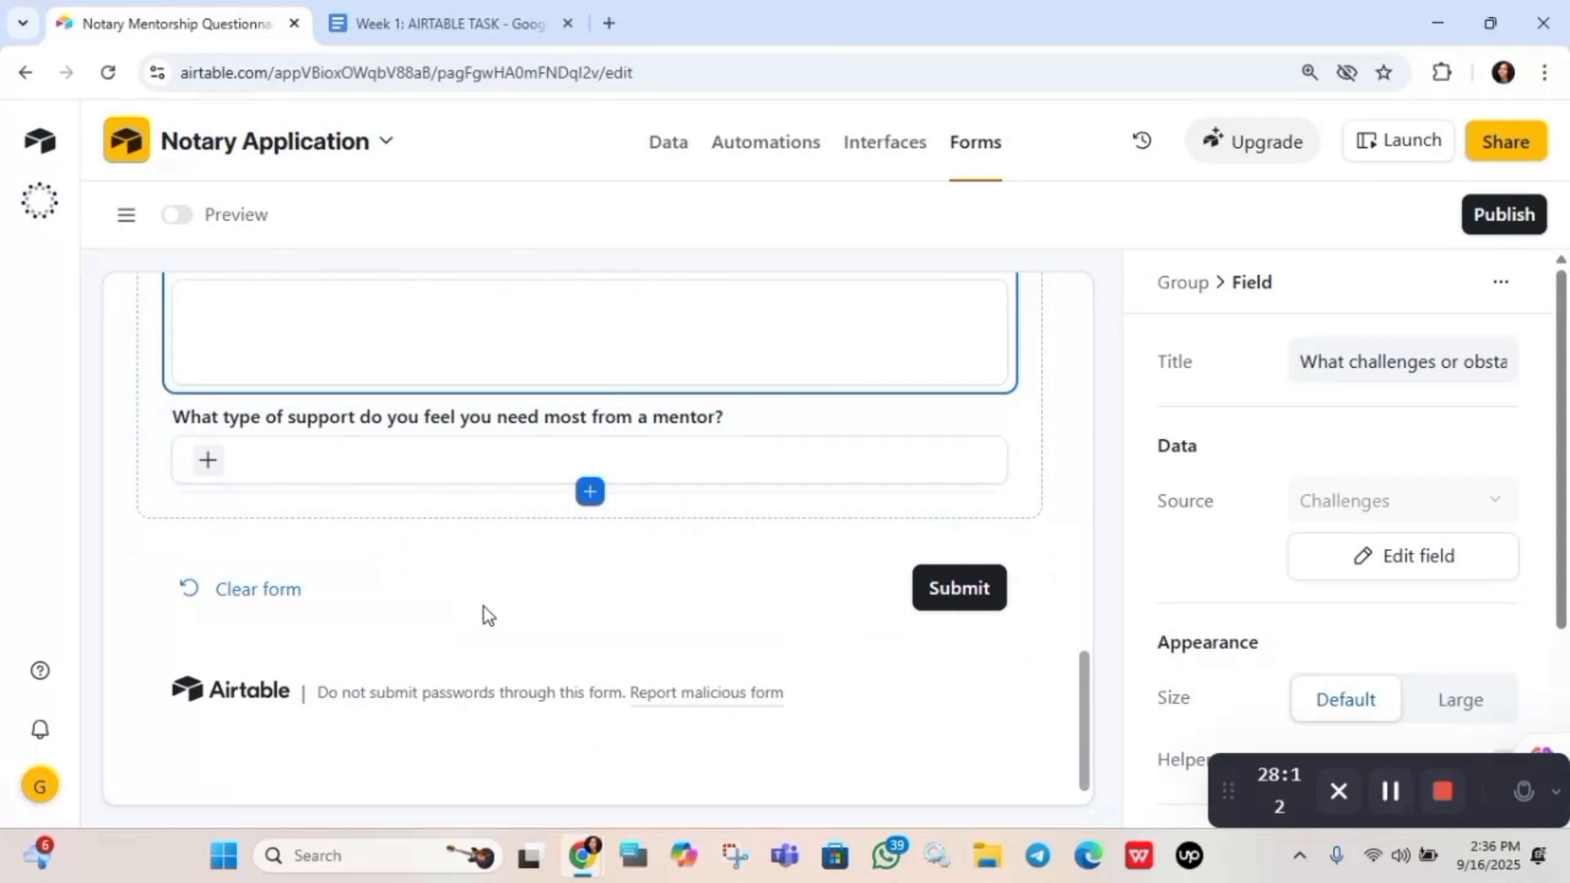
left_click(456, 23)
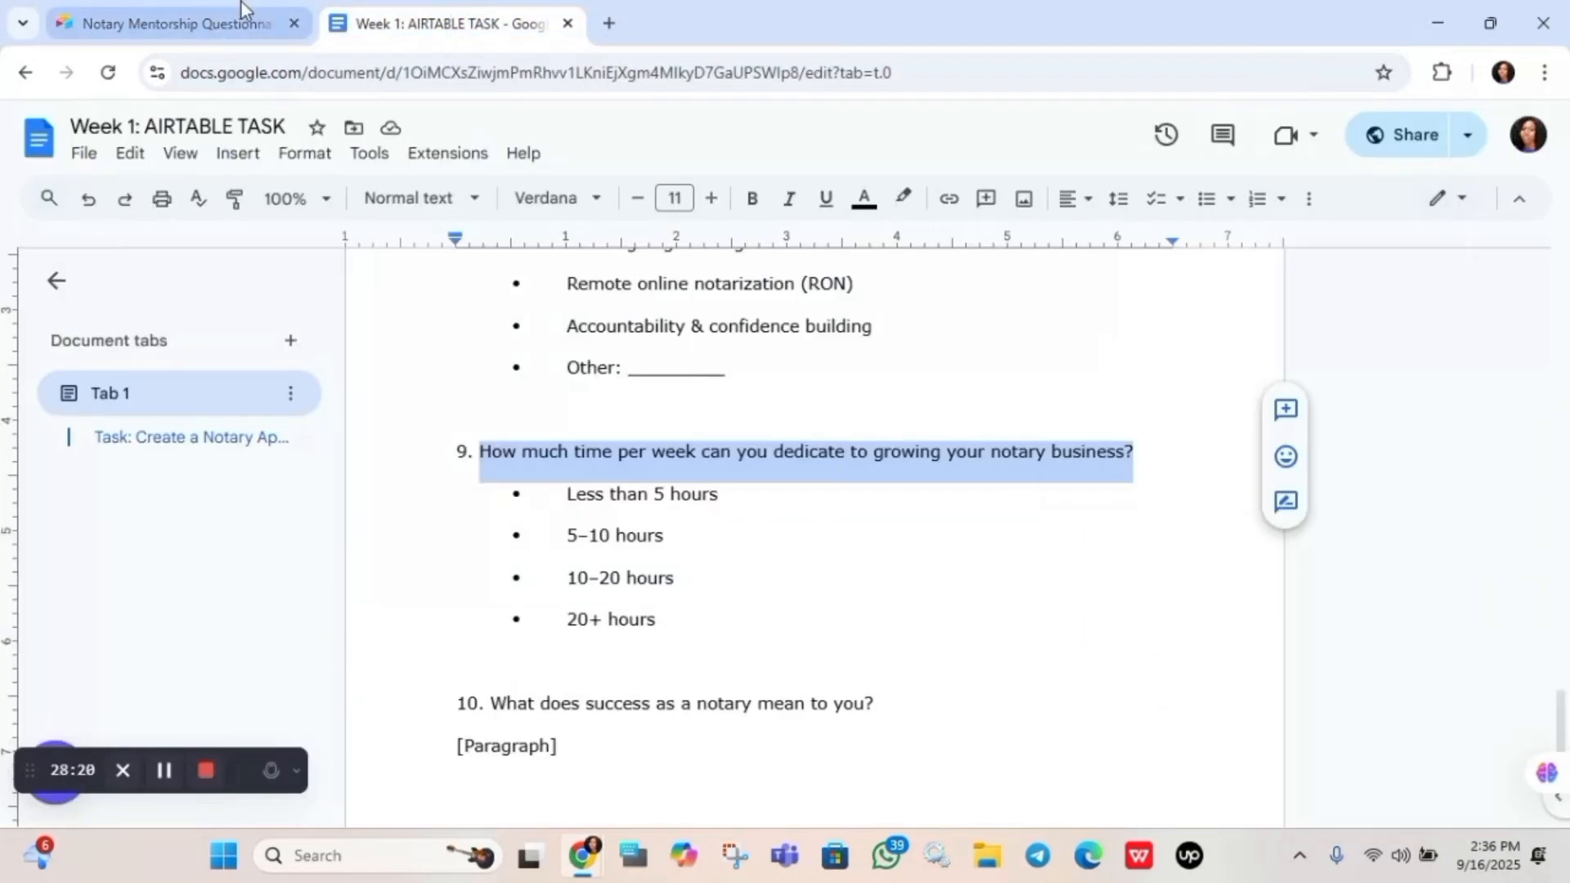
left_click(195, 5)
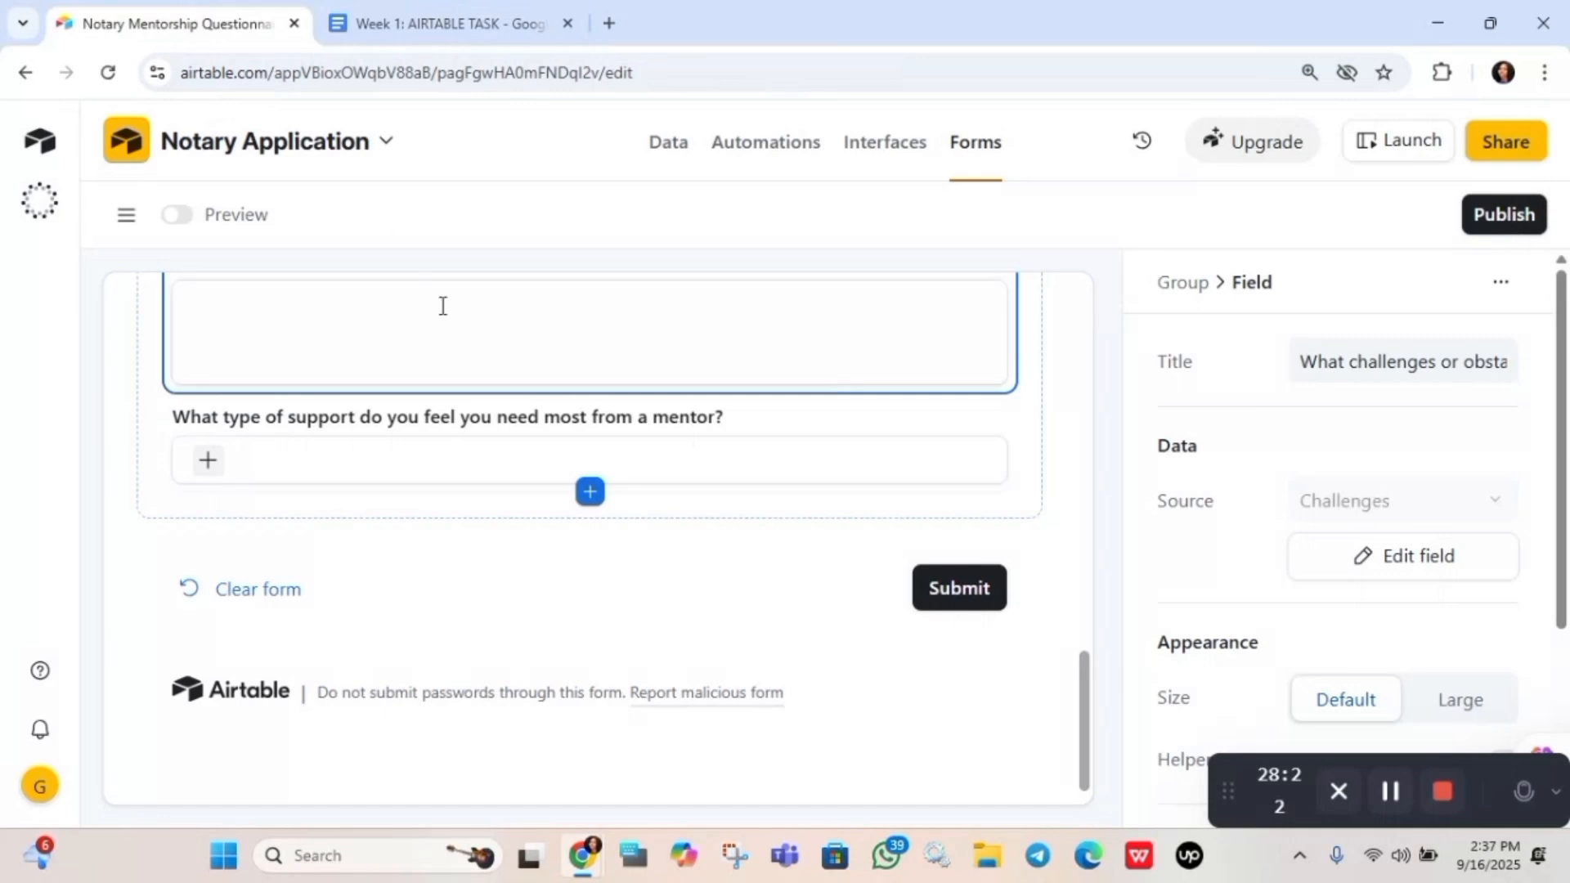
left_click(590, 493)
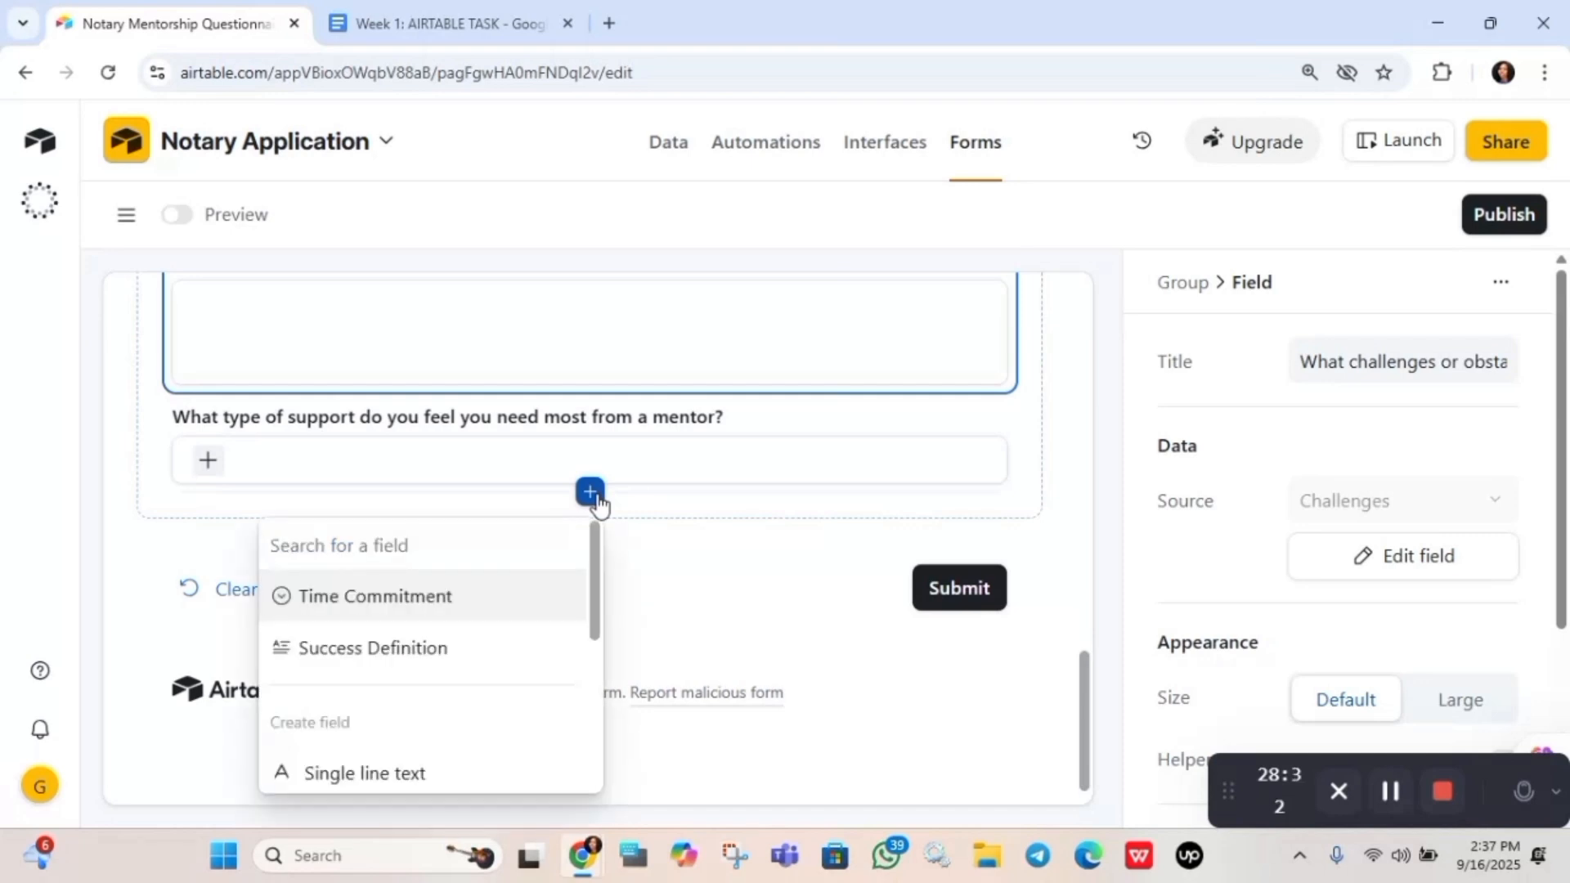
left_click(494, 612)
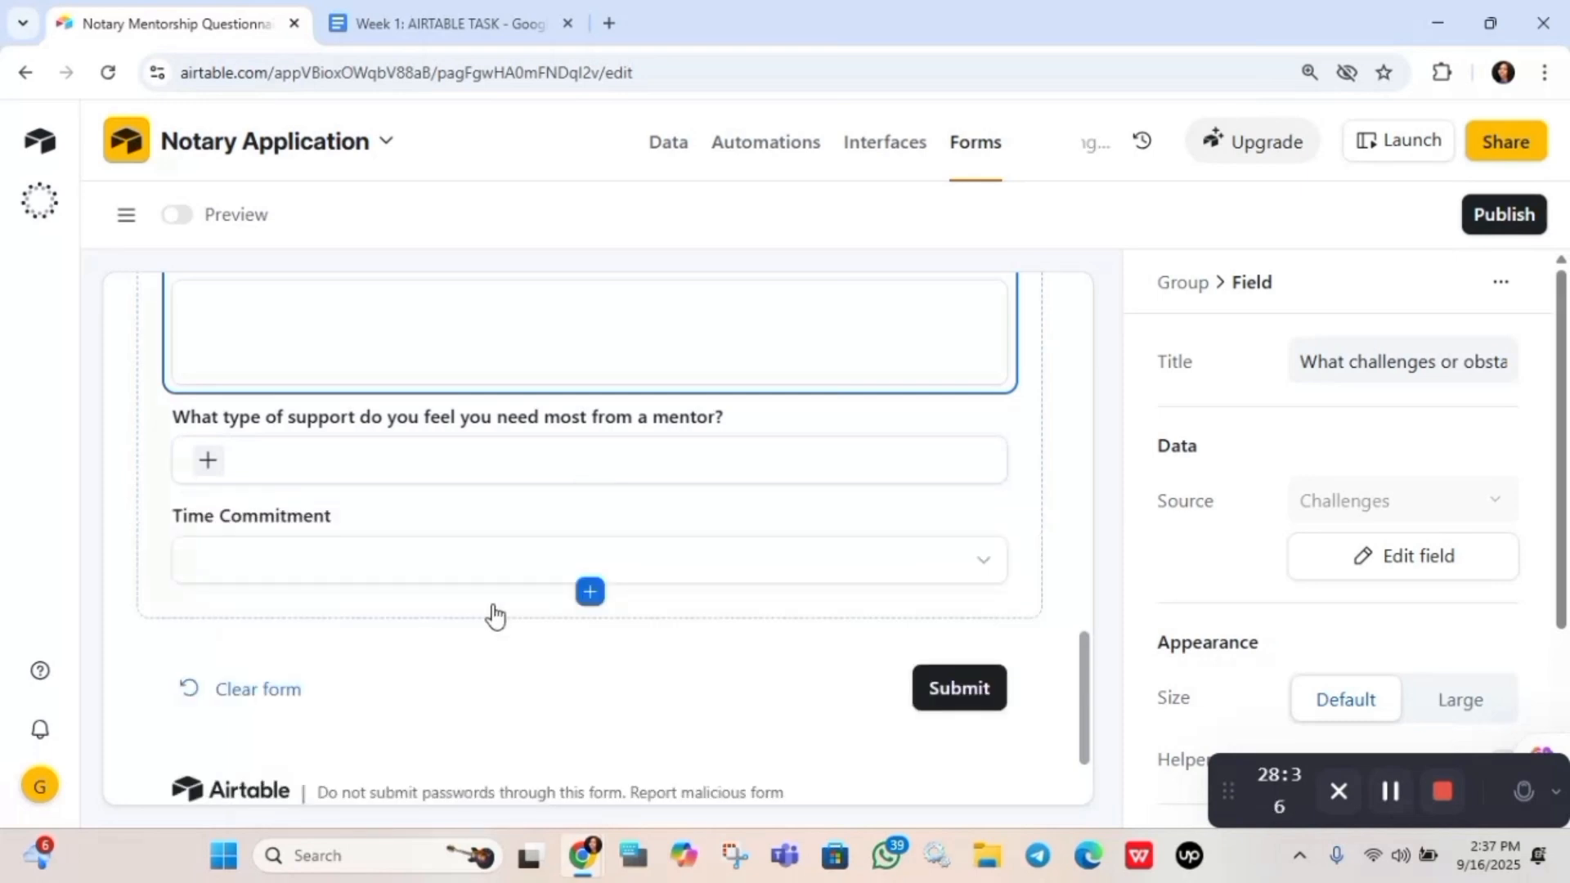
left_click(590, 593)
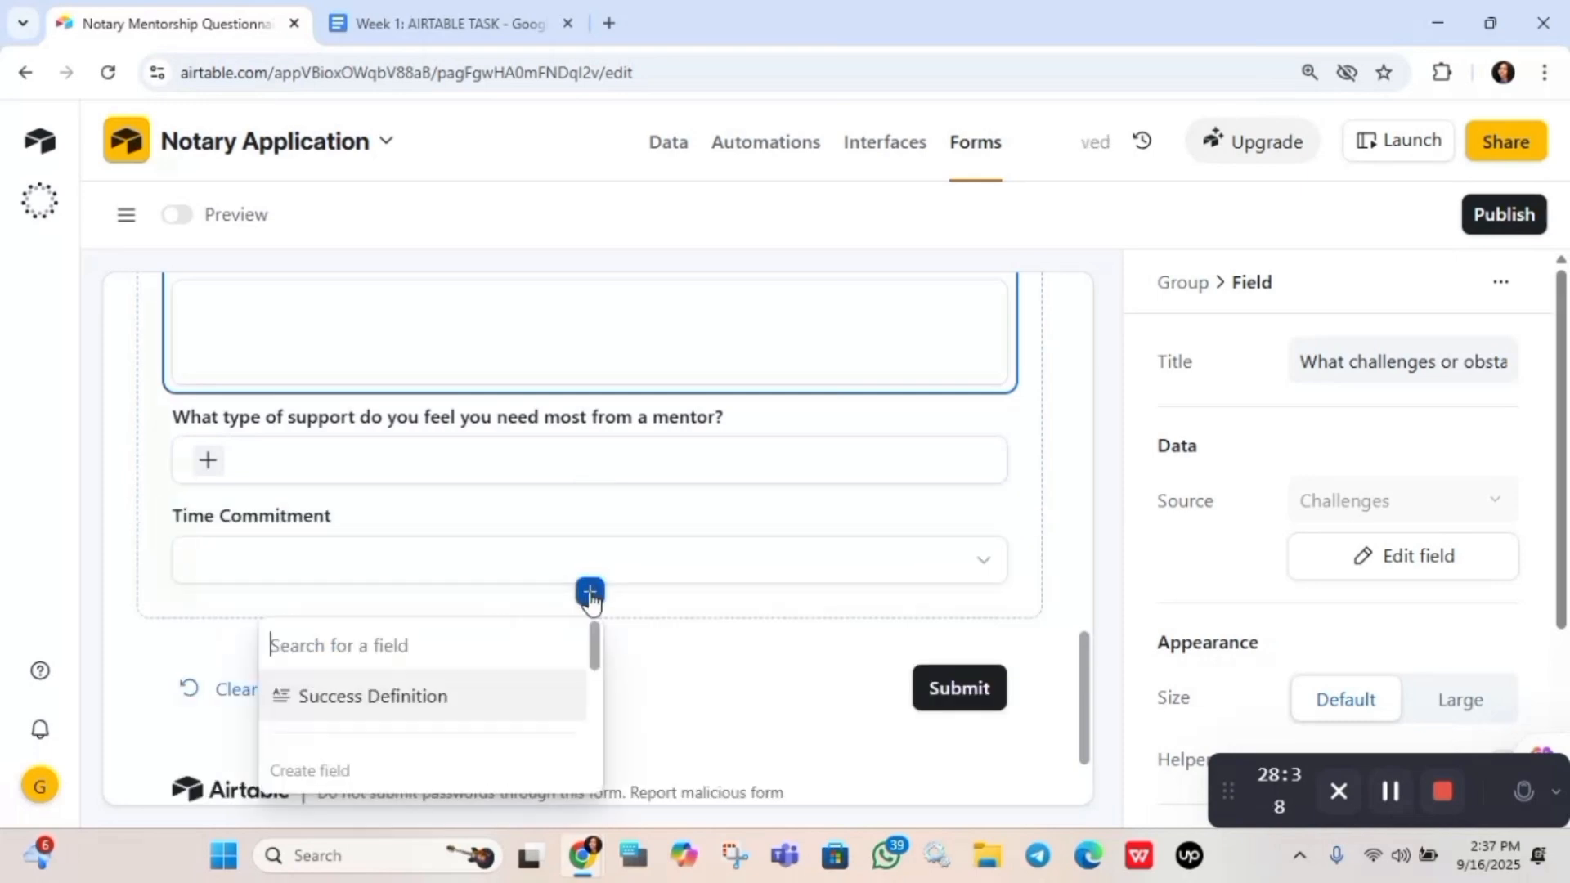
left_click(496, 698)
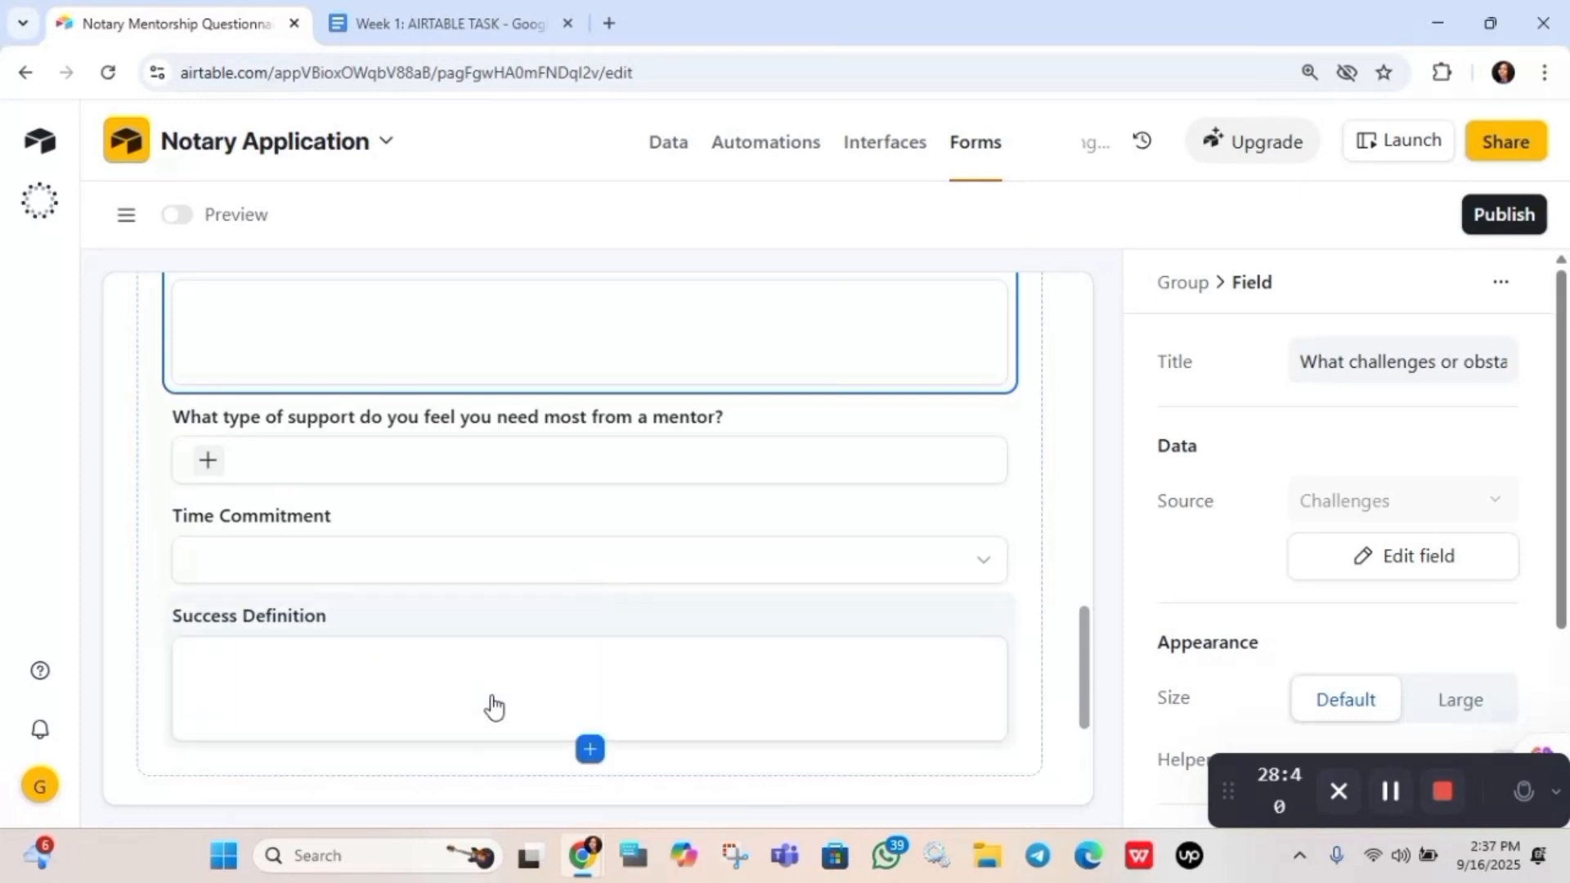
Copy question 9's text, "How much time per week can you dedicate to growing your notary business?", from the Google Docs task document
left_click(333, 520)
left_click(333, 520)
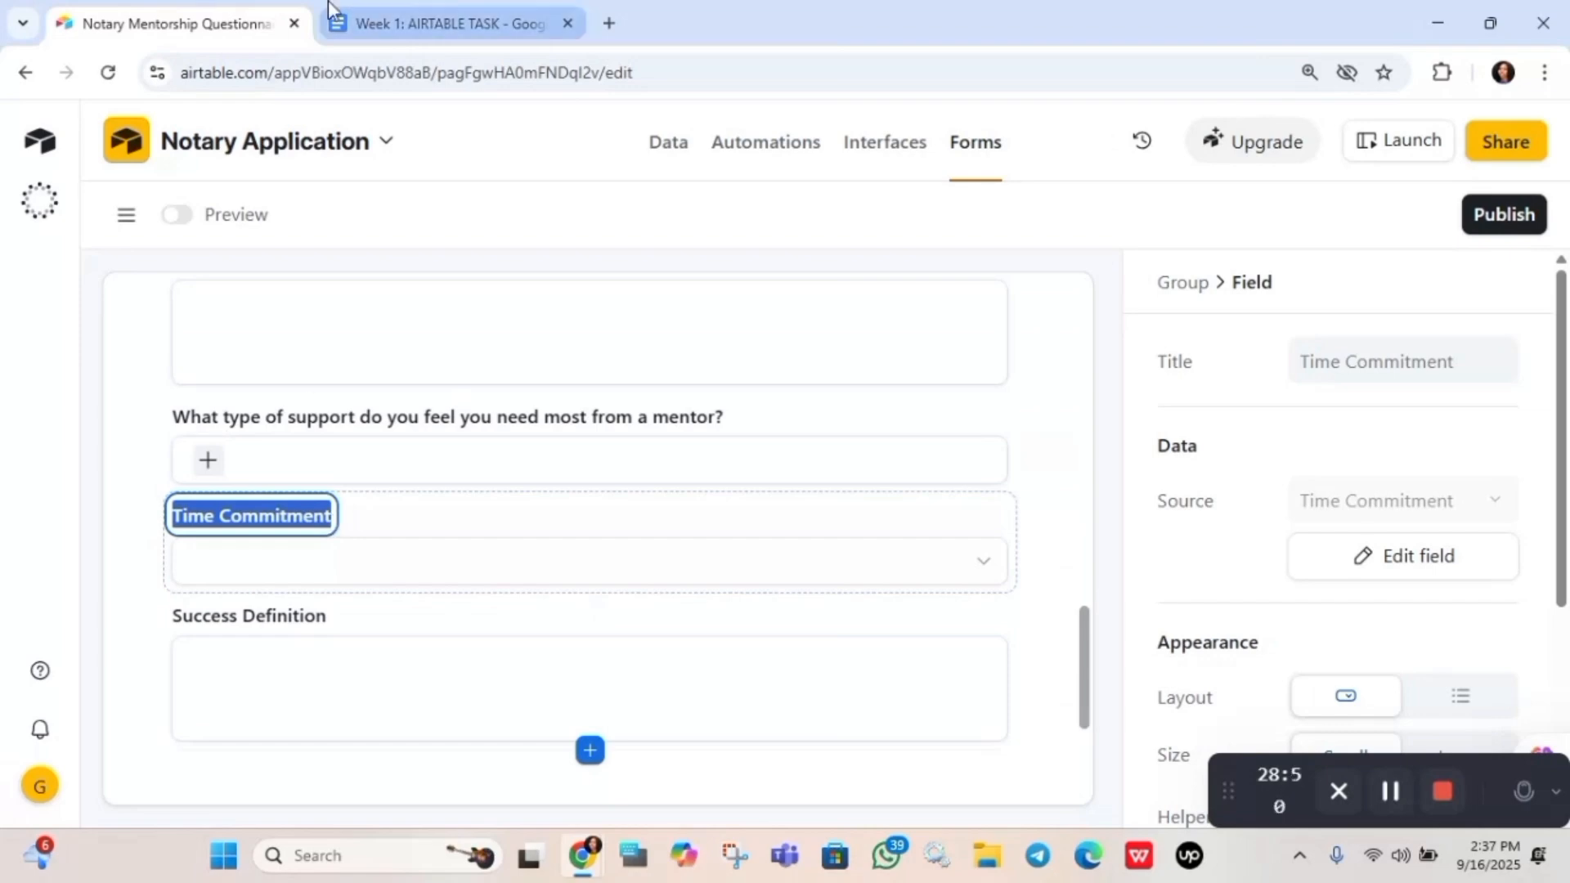
left_click(416, 18)
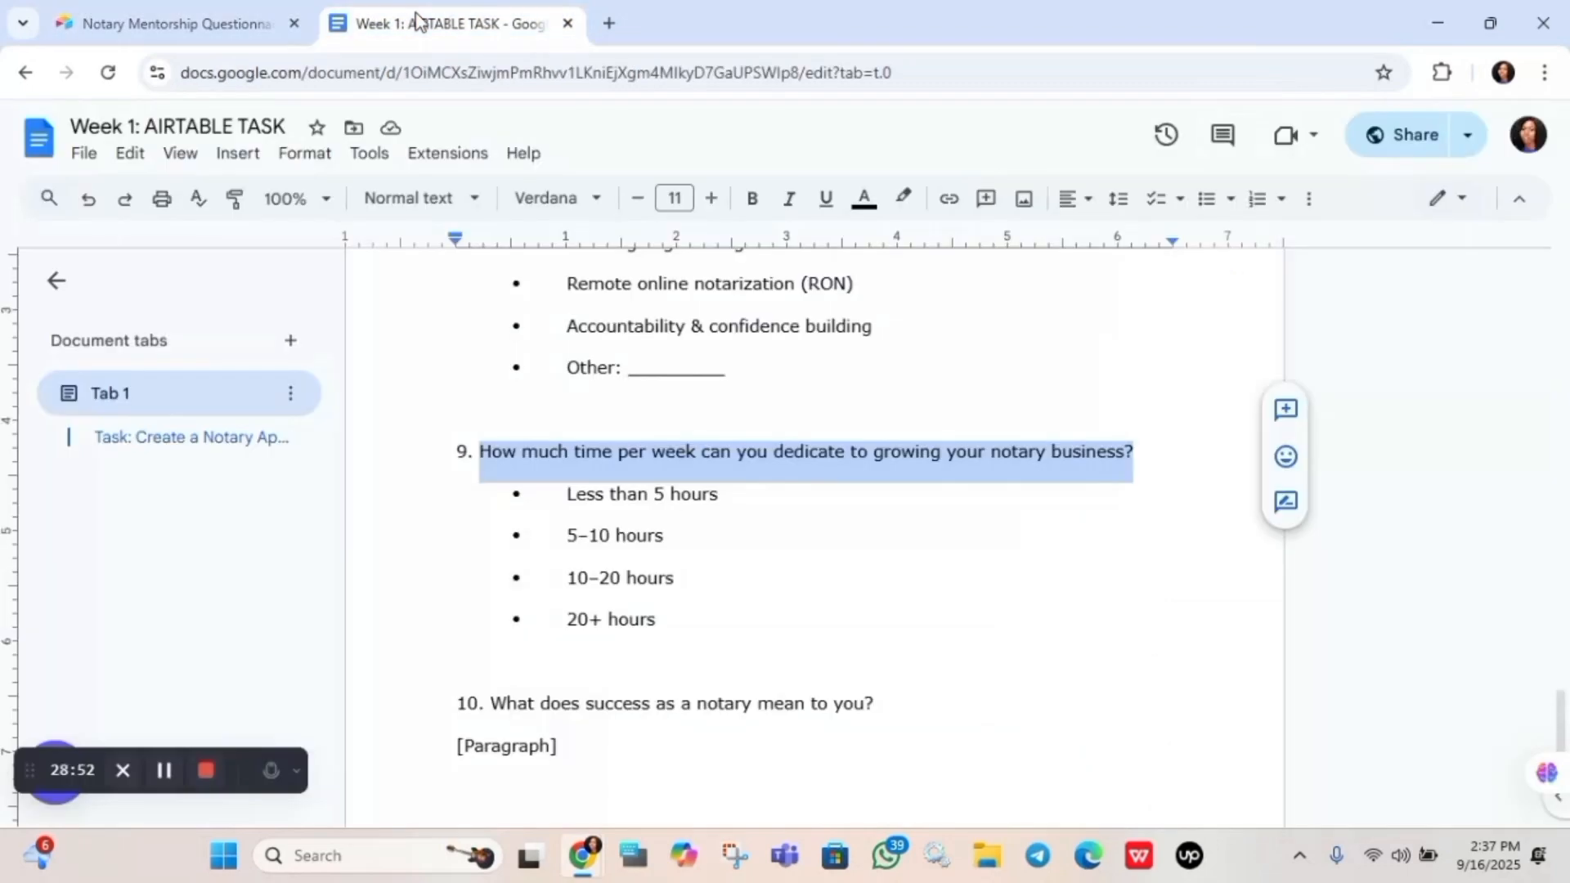
left_click(1146, 441)
left_click_drag(1146, 447, 483, 456)
key("ctrl+c")
Replace the Time Commitment field's title in the Airtable form with "How much time per week can you dedicate to growing your notary business?"
left_click(137, 7)
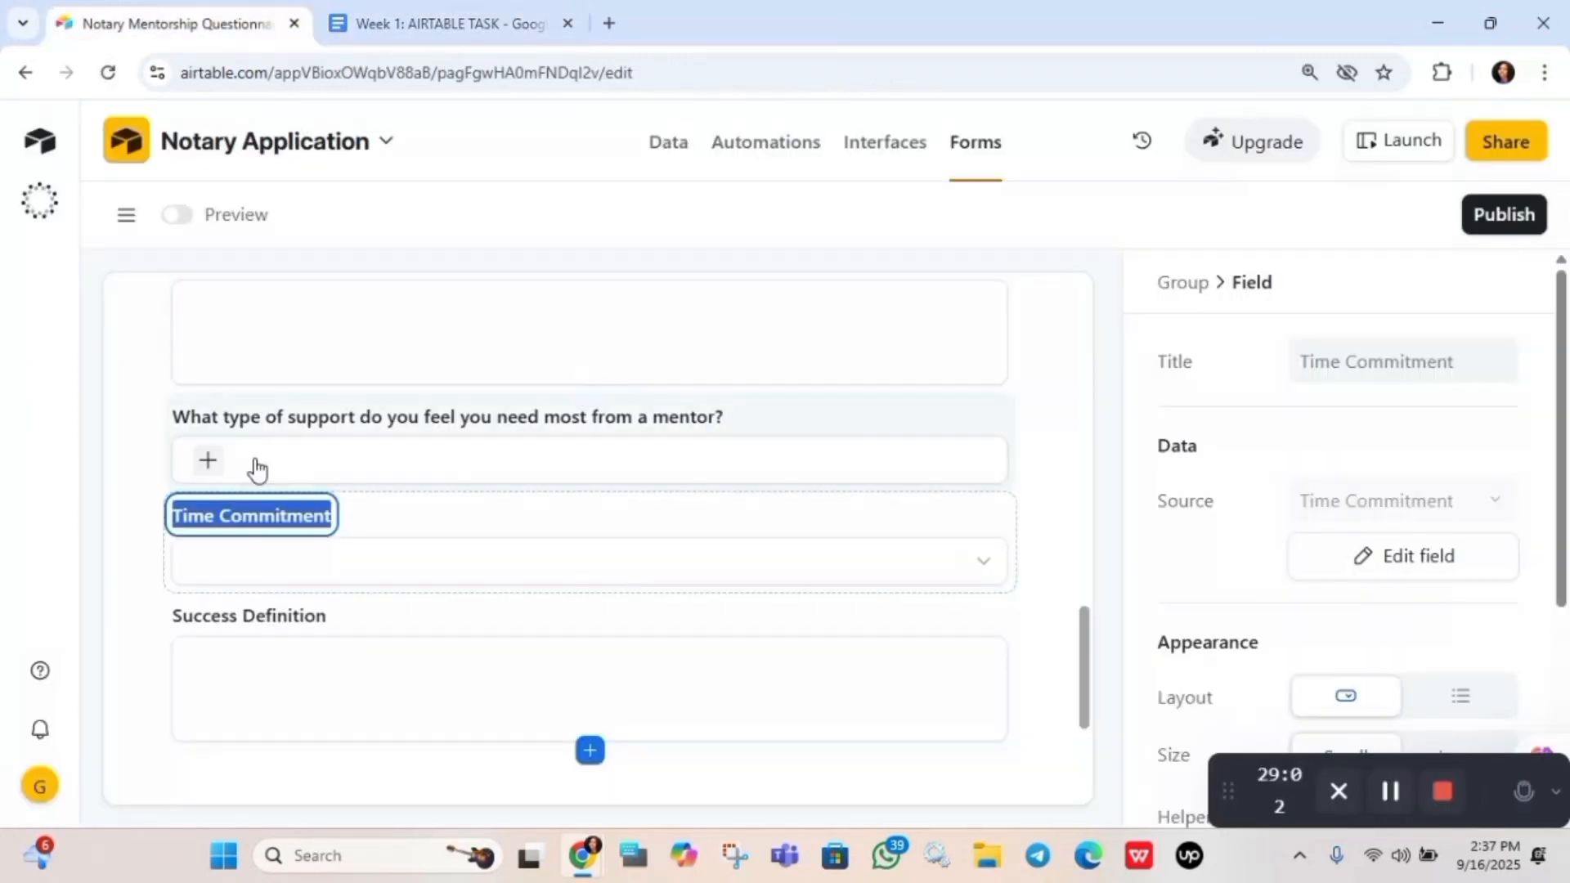
left_click(326, 517)
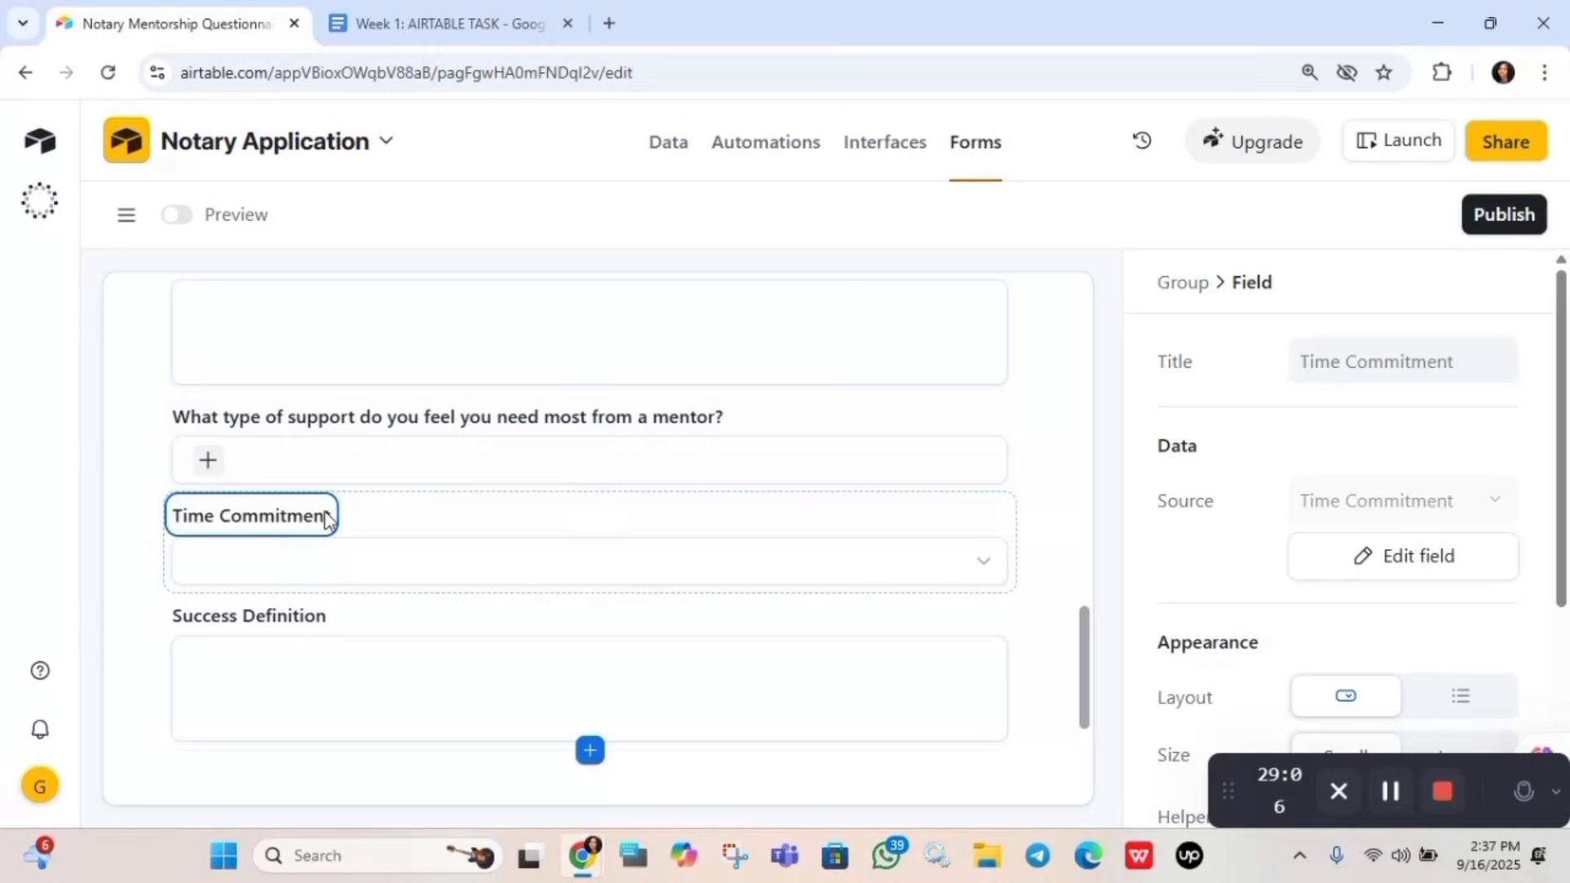
key("ctrl+a")
key("ctrl+v")
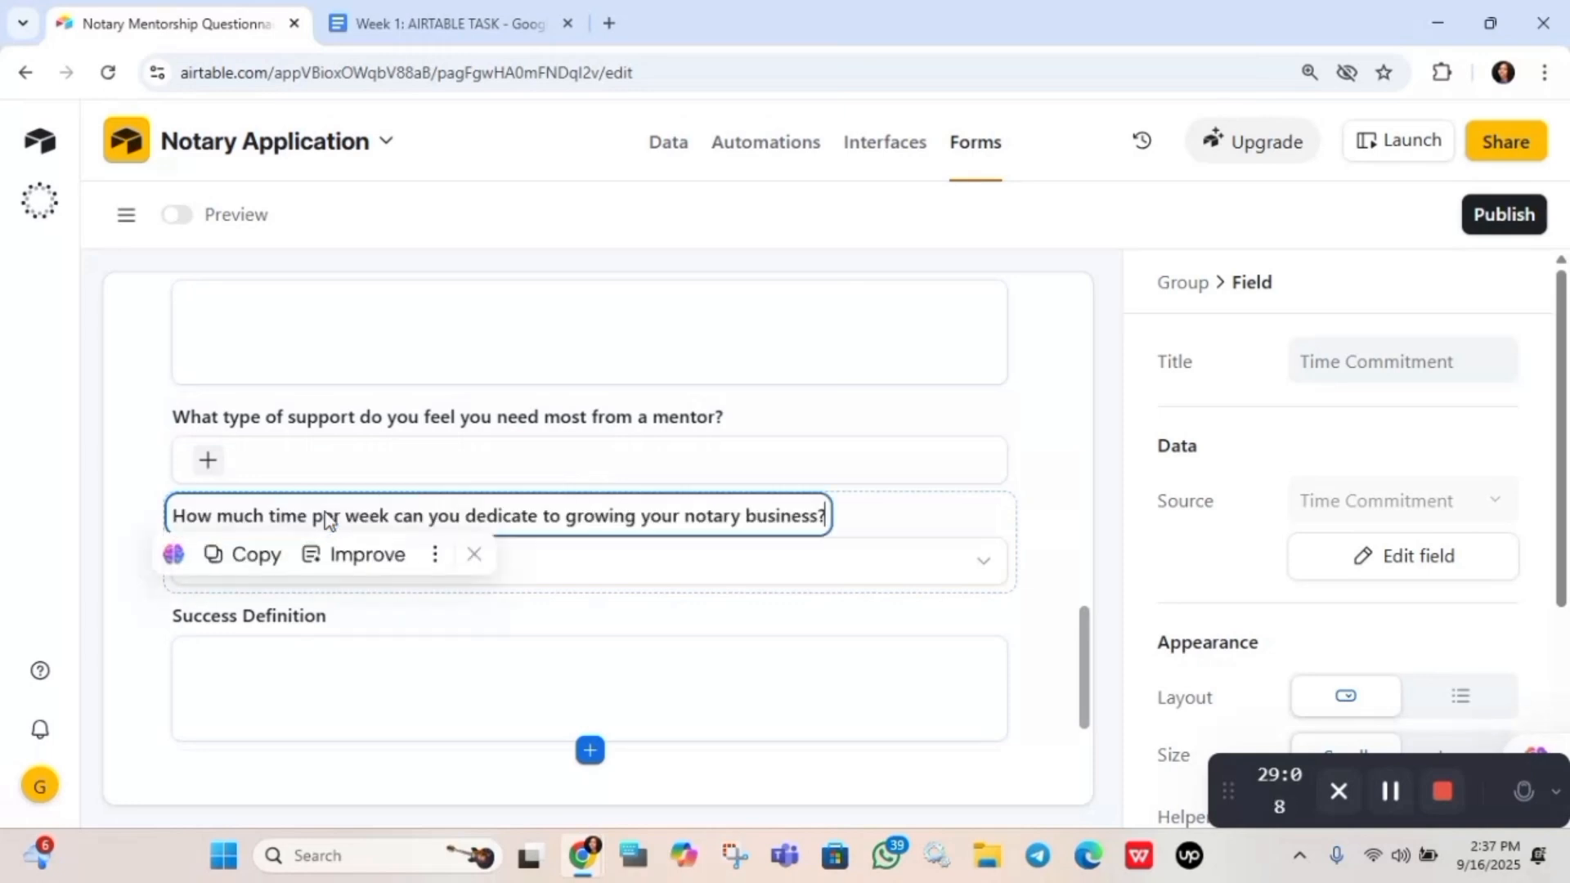
Copy question 10's text, "What does success as a notary mean to you?", from the Google Docs task document
left_click(479, 11)
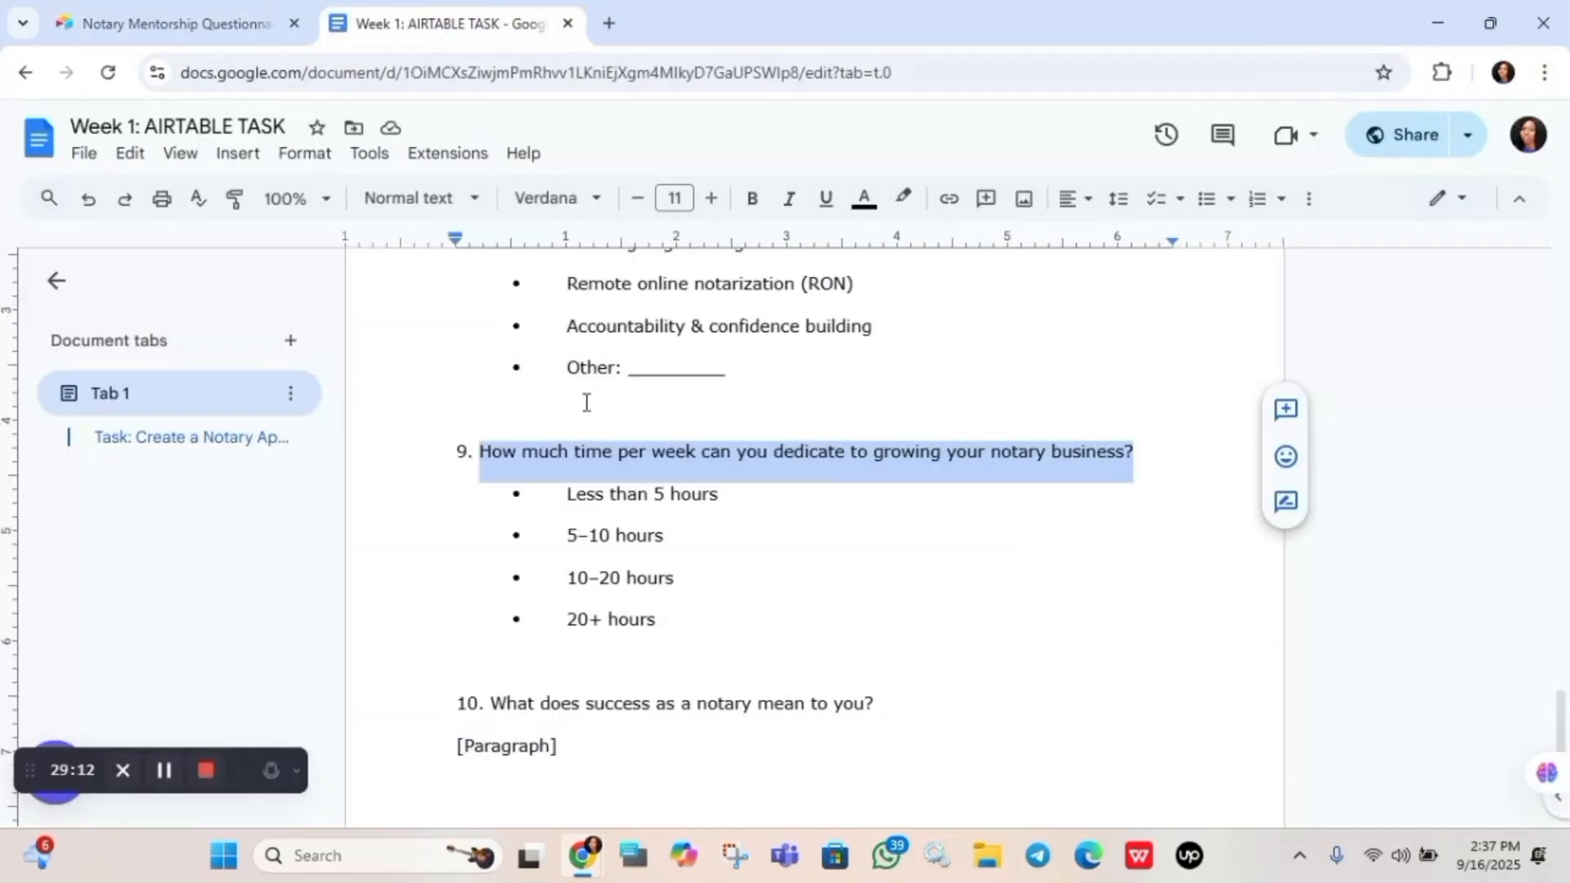
scroll(870, 754, "down", 2)
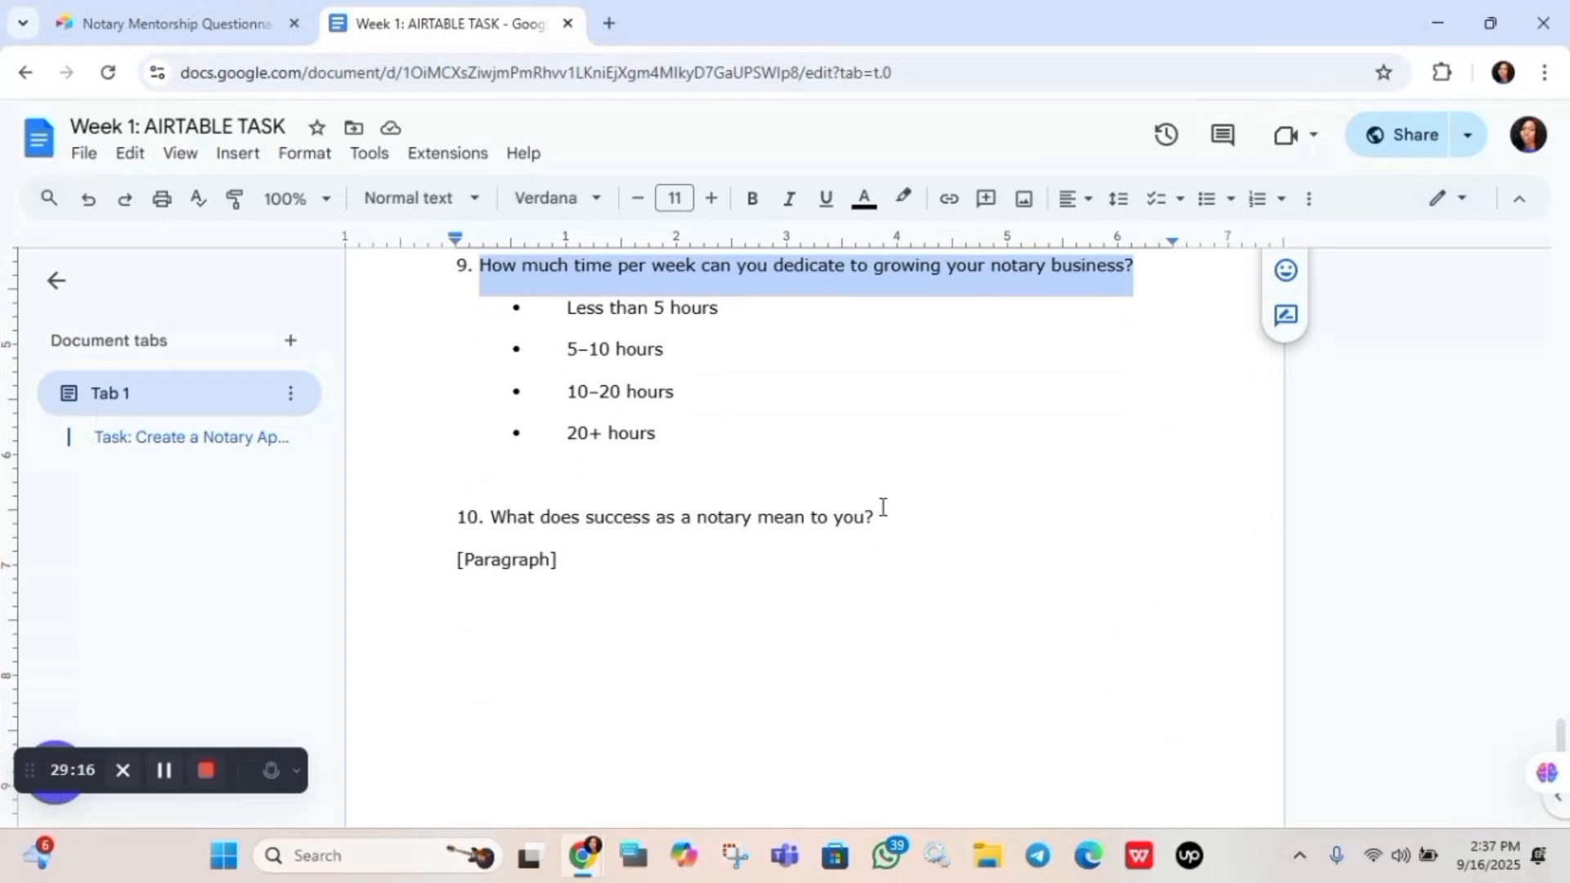
left_click(537, 498)
left_click_drag(537, 498, 594, 523)
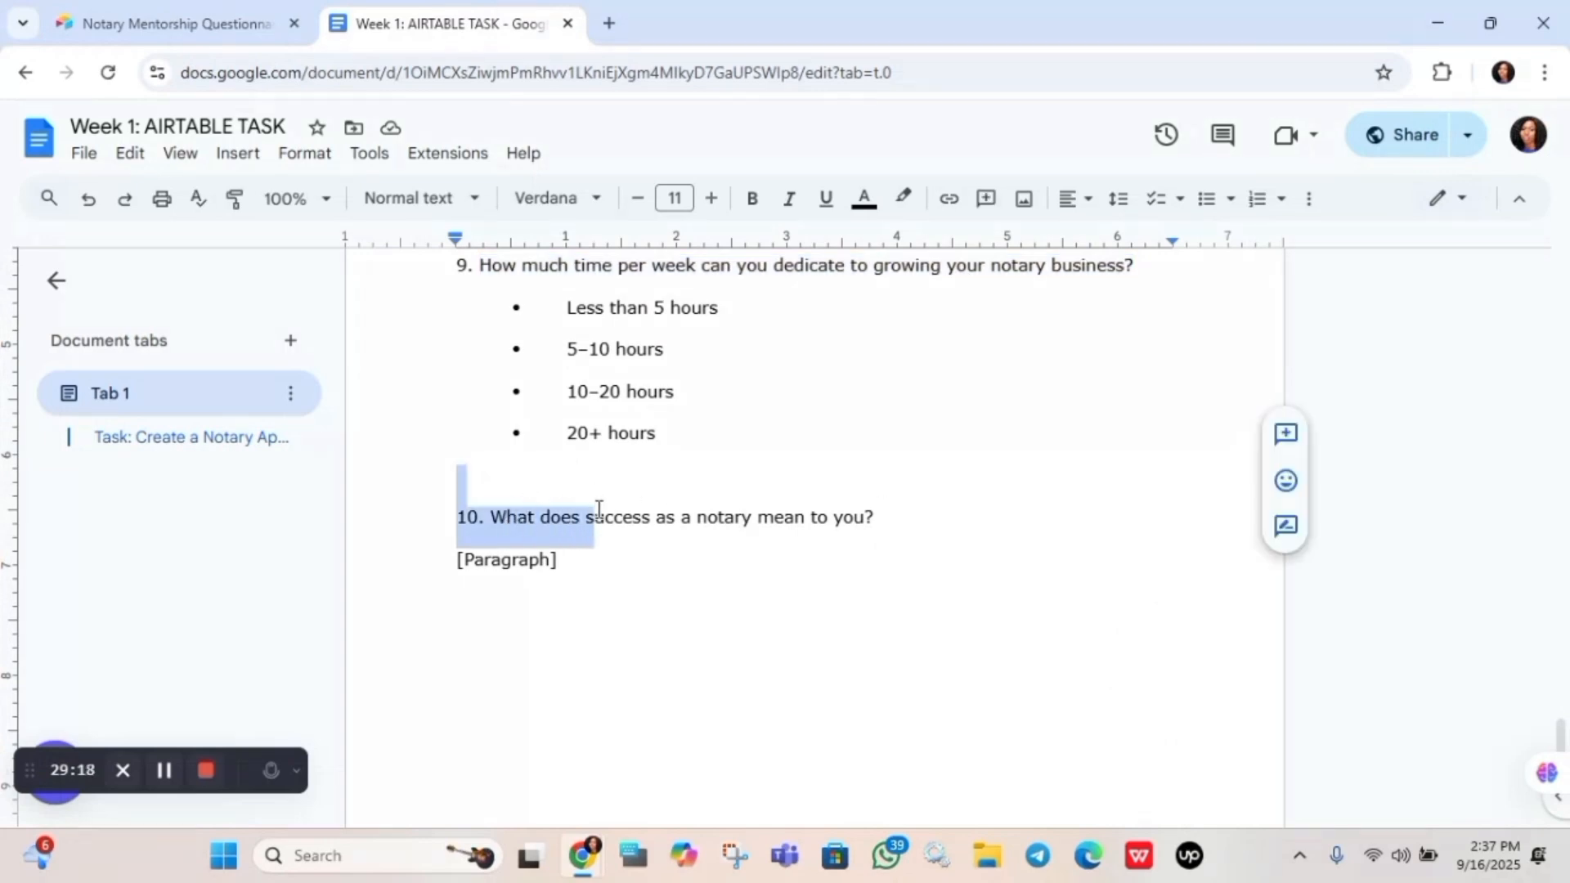
left_click(900, 526)
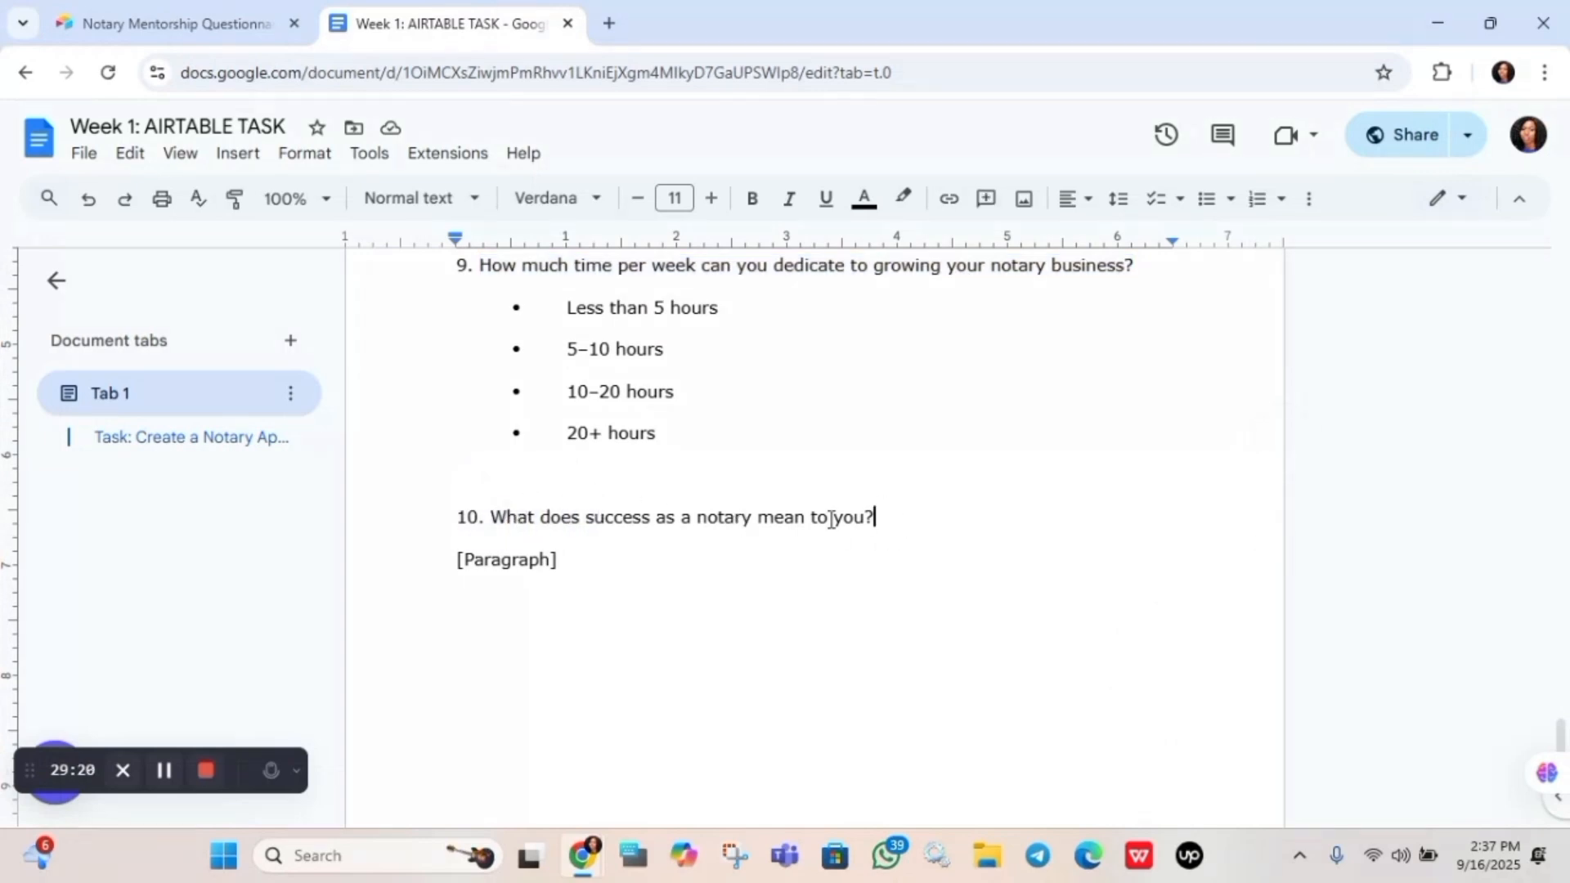
left_click_drag(874, 520, 492, 513)
key("ctrl+c")
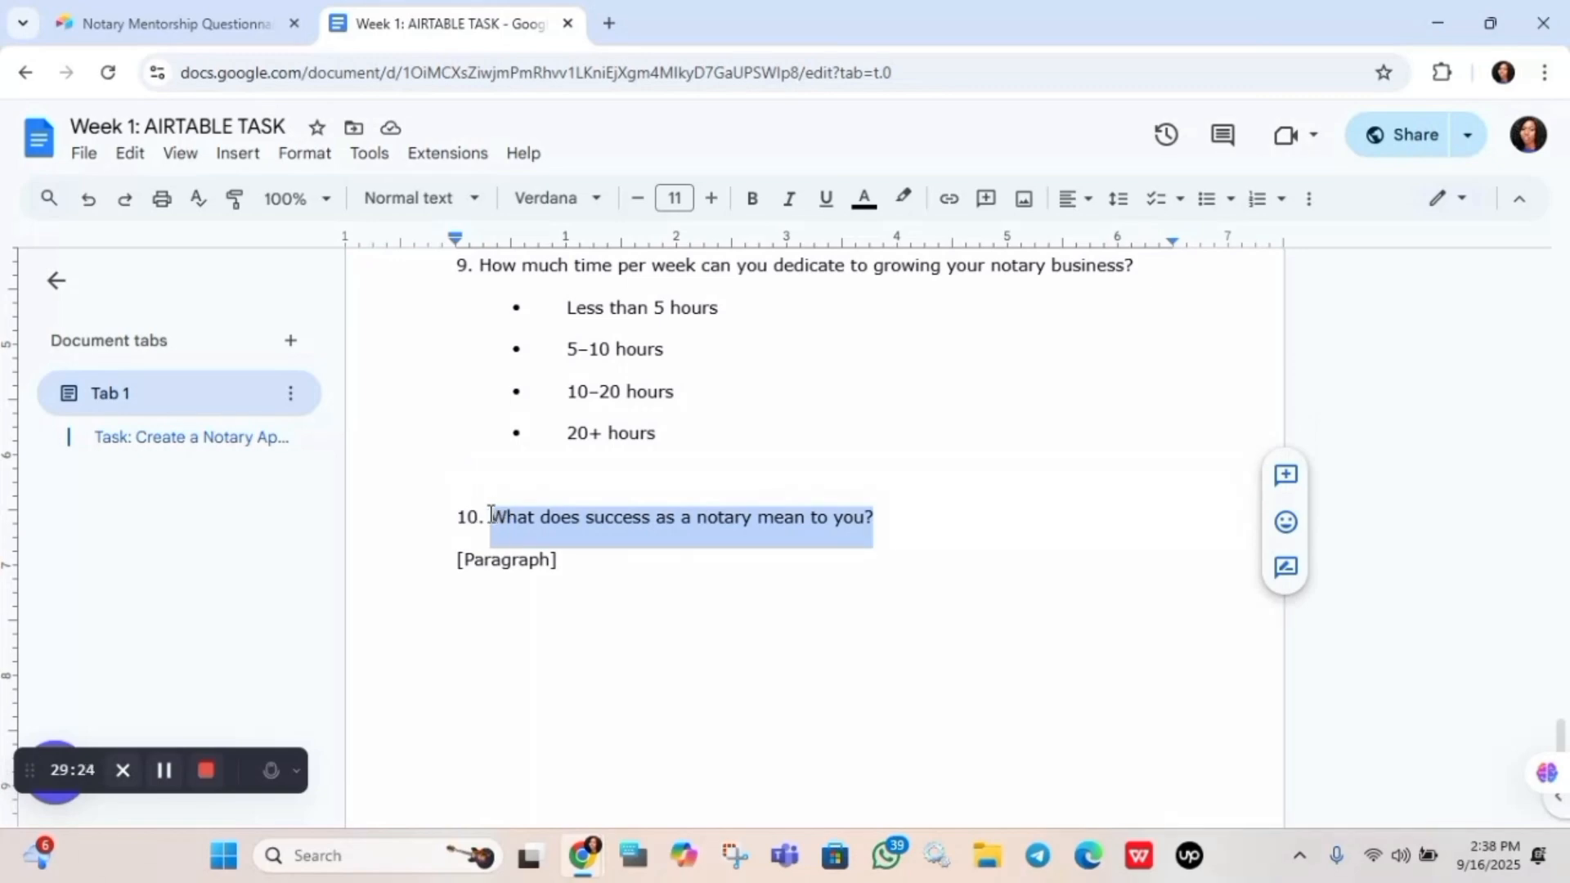
Replace the Success Definition field's title in the Airtable form with "What does success as a notary mean to you?"
left_click(183, 25)
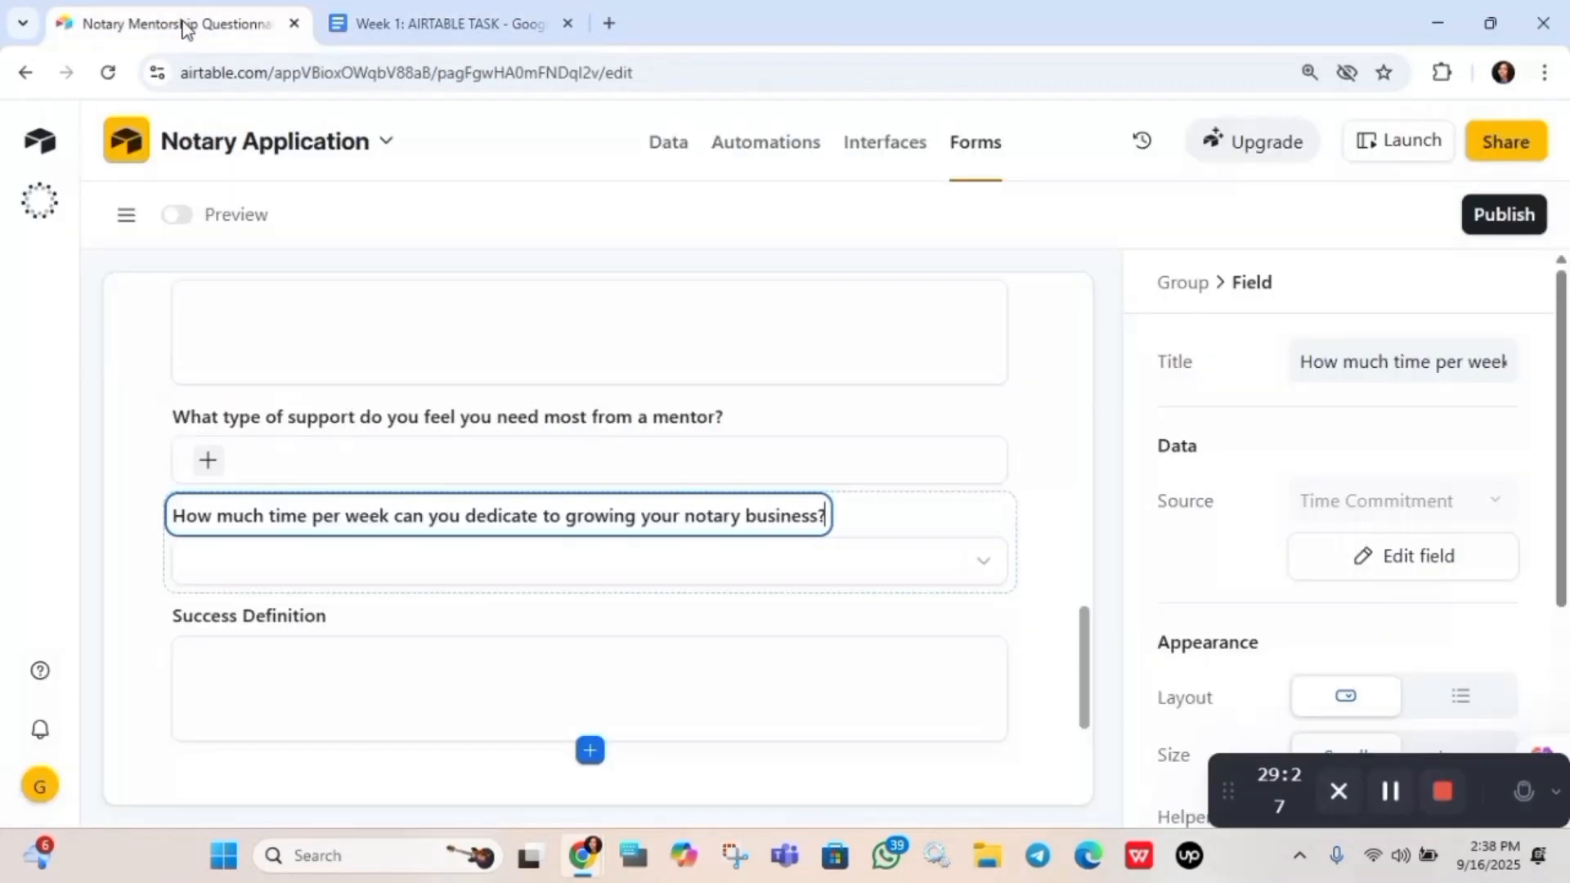
left_click(311, 622)
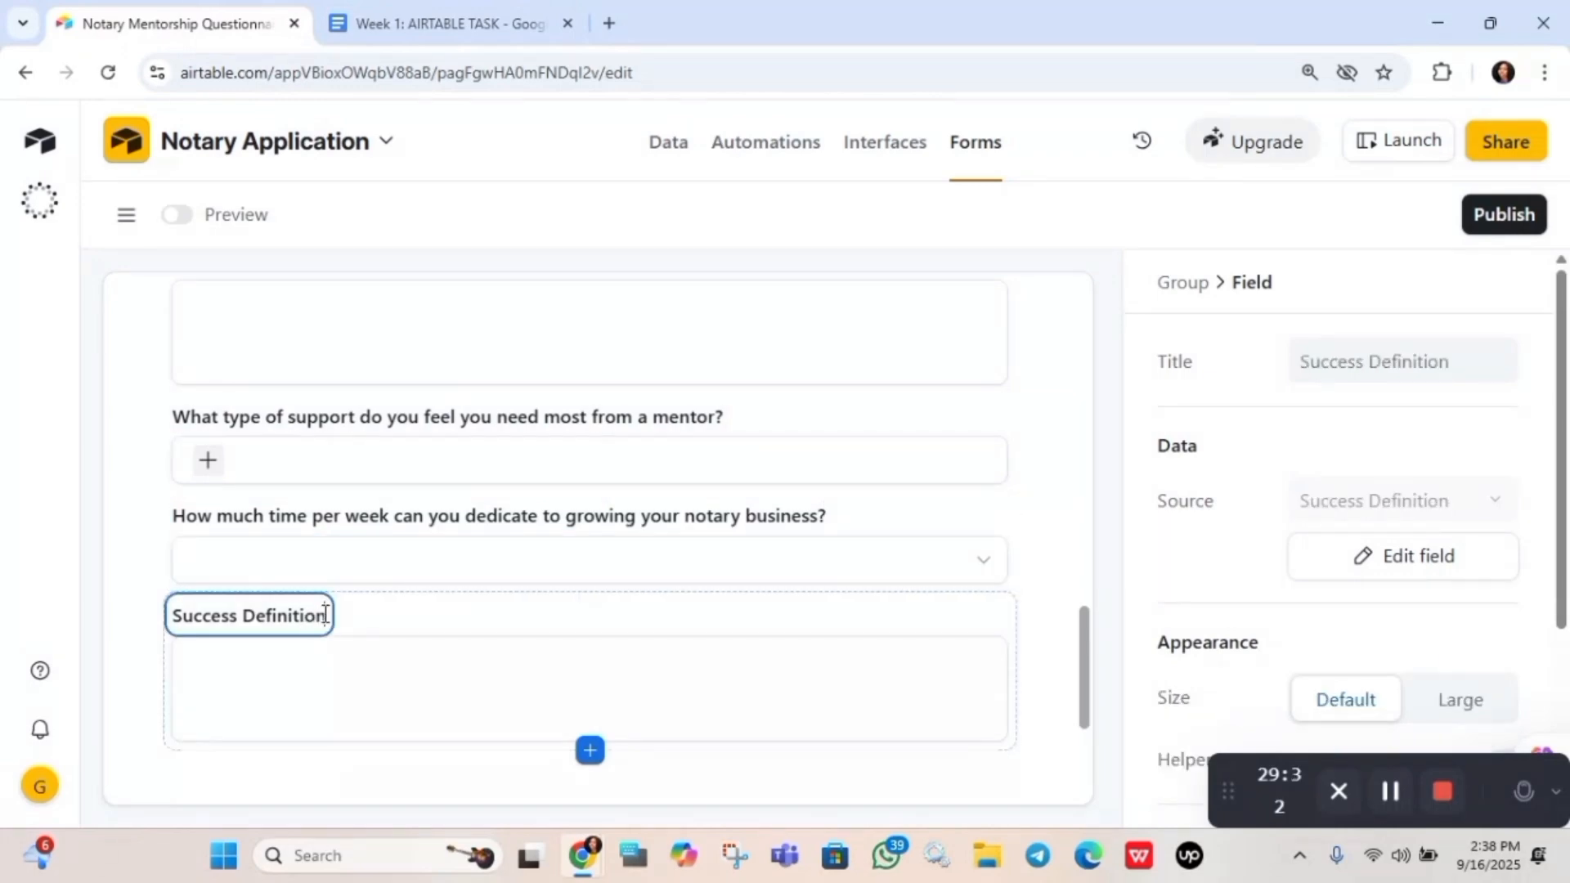
triple_click(325, 615)
key("ctrl+v")
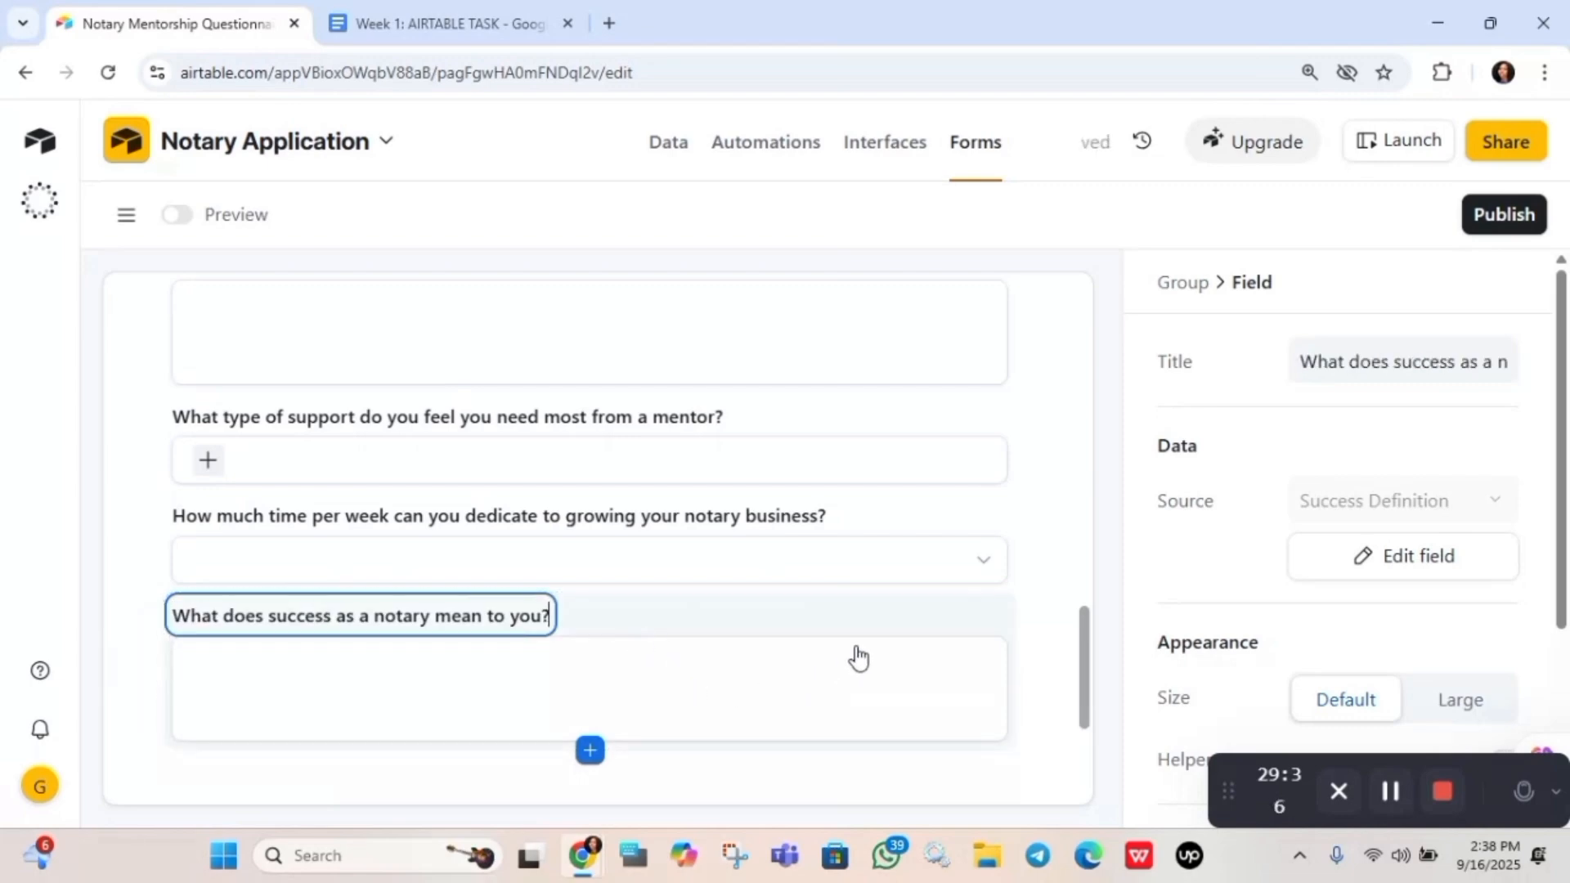
Move the Email Address field below Phone number in the form and return it to its place under Full Name
scroll(858, 658, "up", 3)
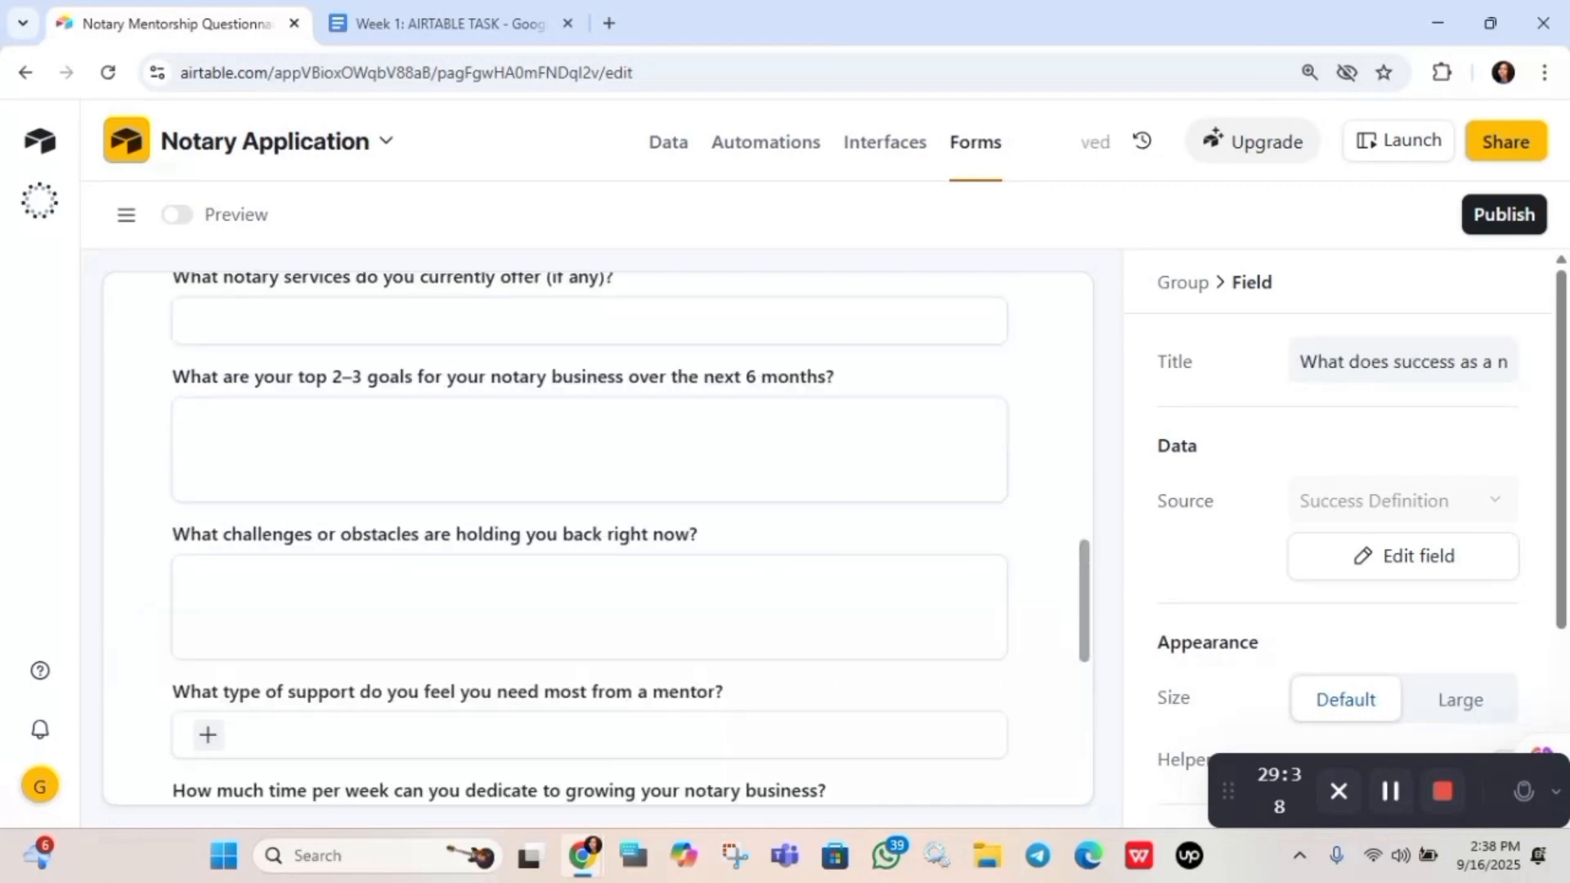
left_click(858, 716)
left_click(858, 507)
scroll(858, 499, "up", 6)
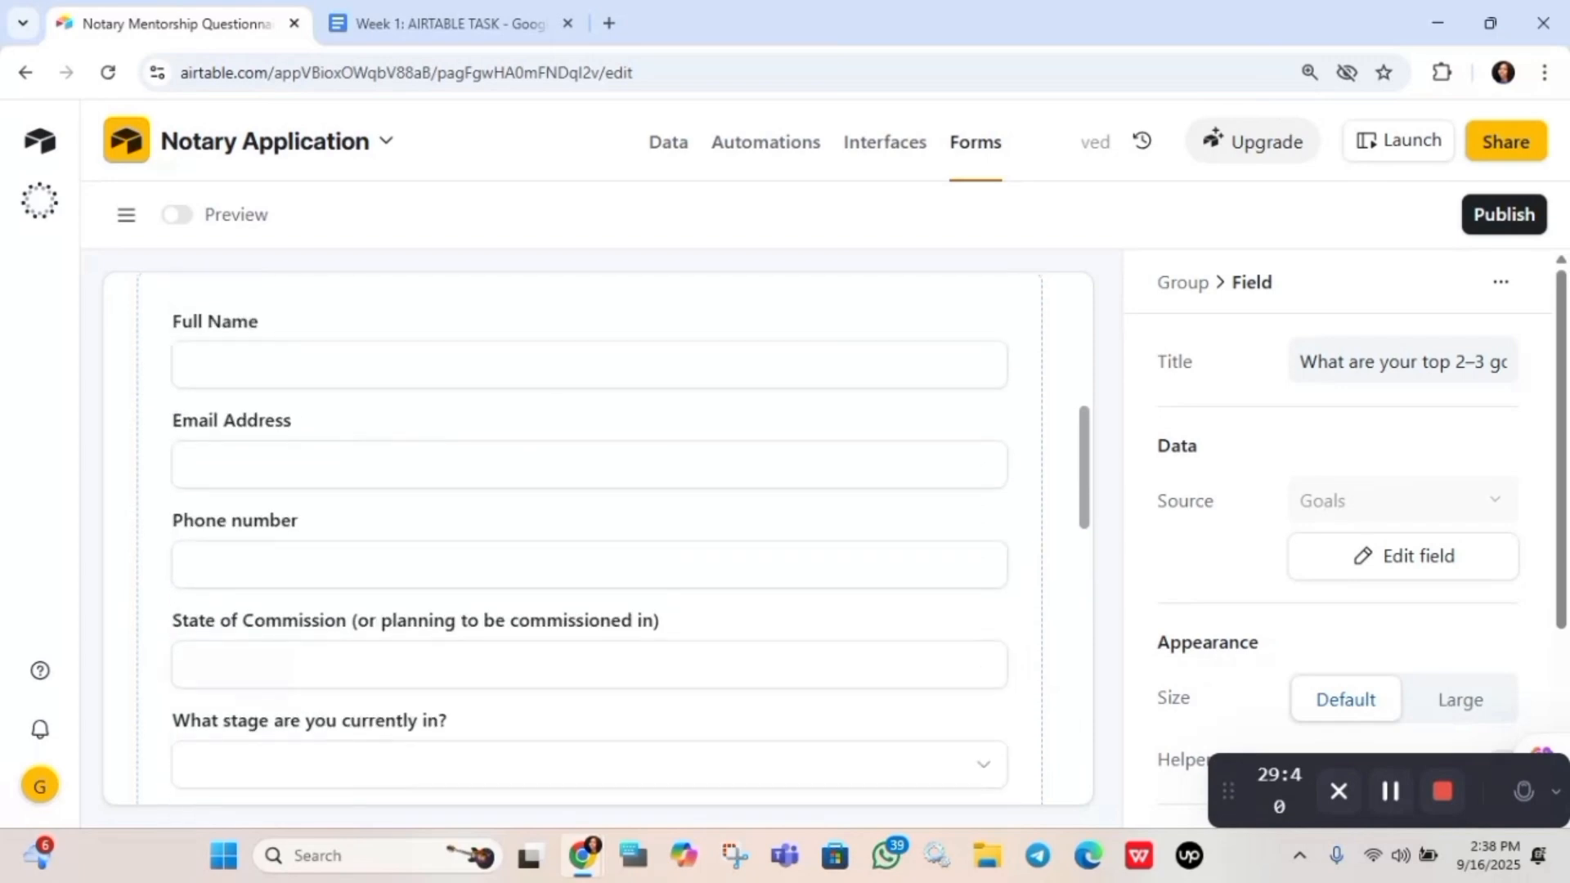
left_click(858, 495)
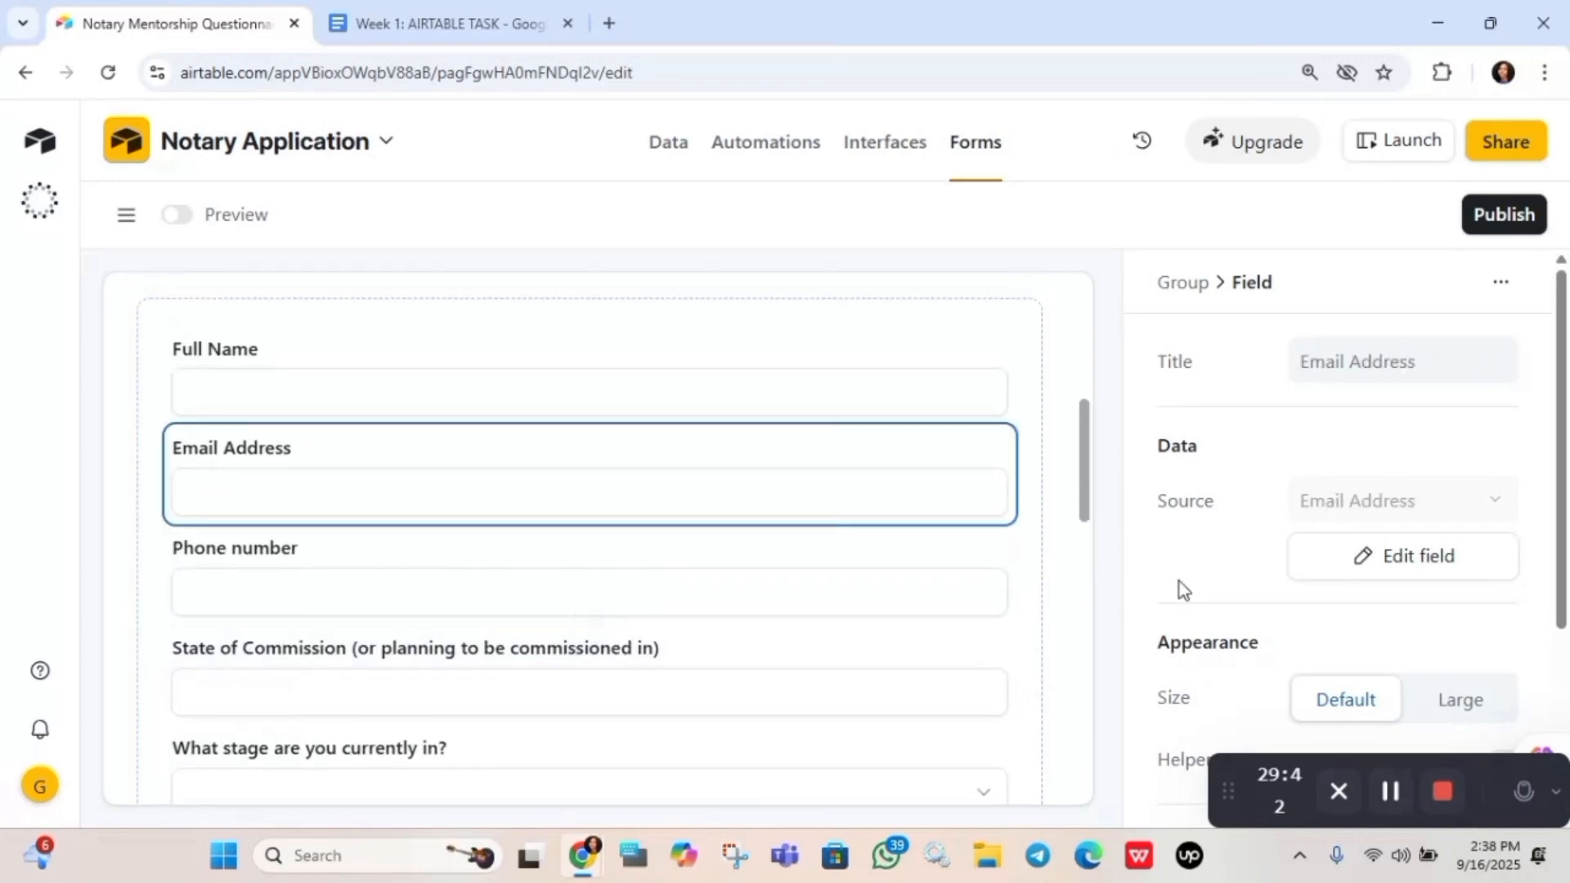
left_click_drag(1083, 513, 1091, 474)
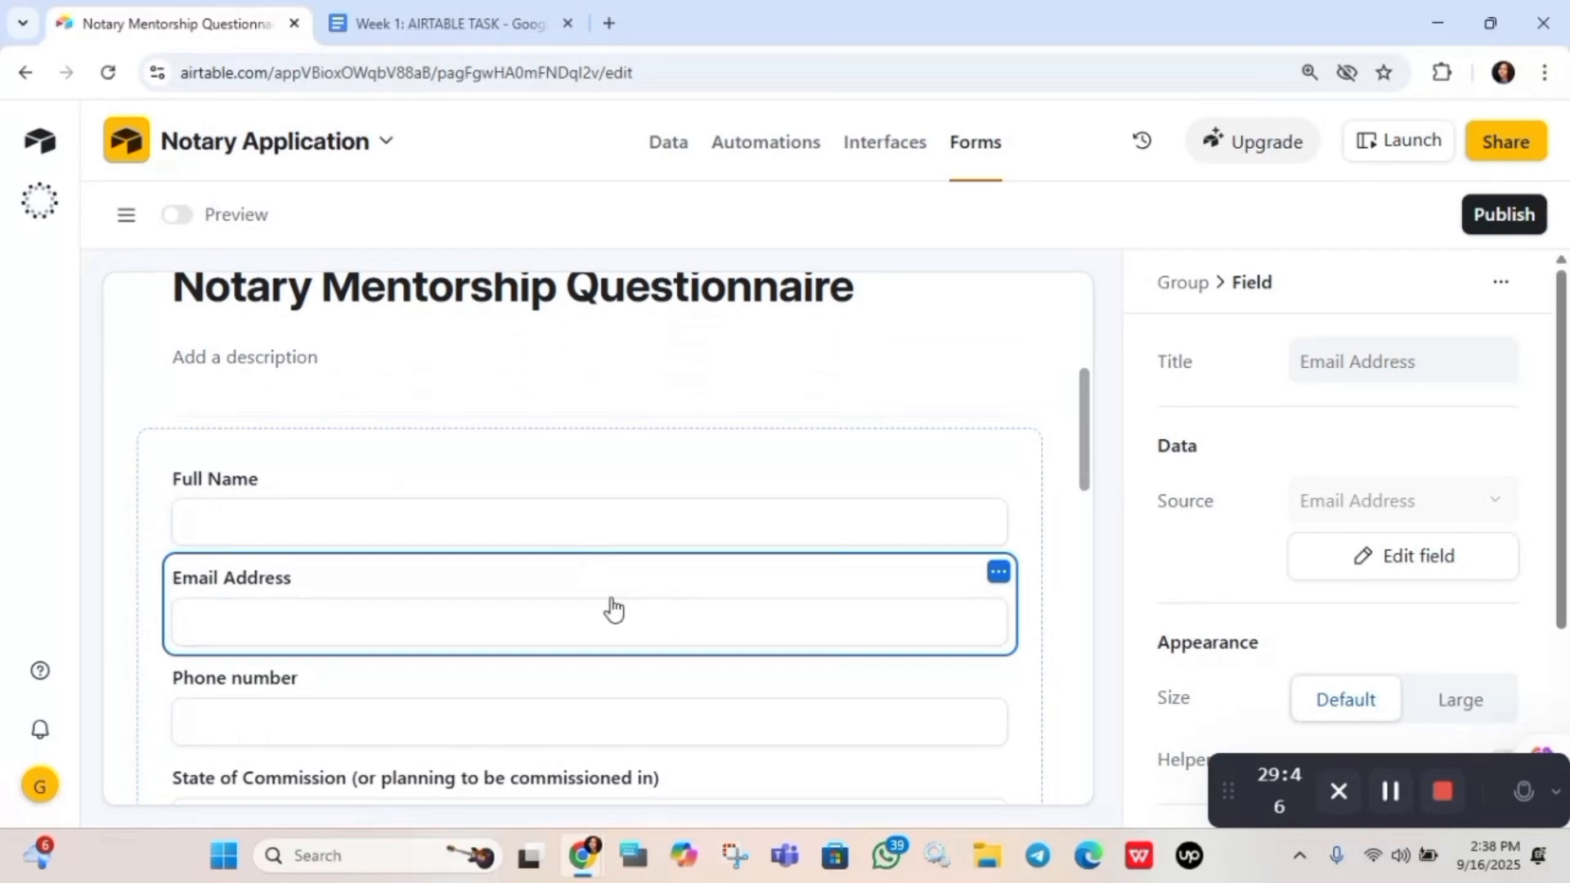
left_click_drag(613, 607, 590, 581)
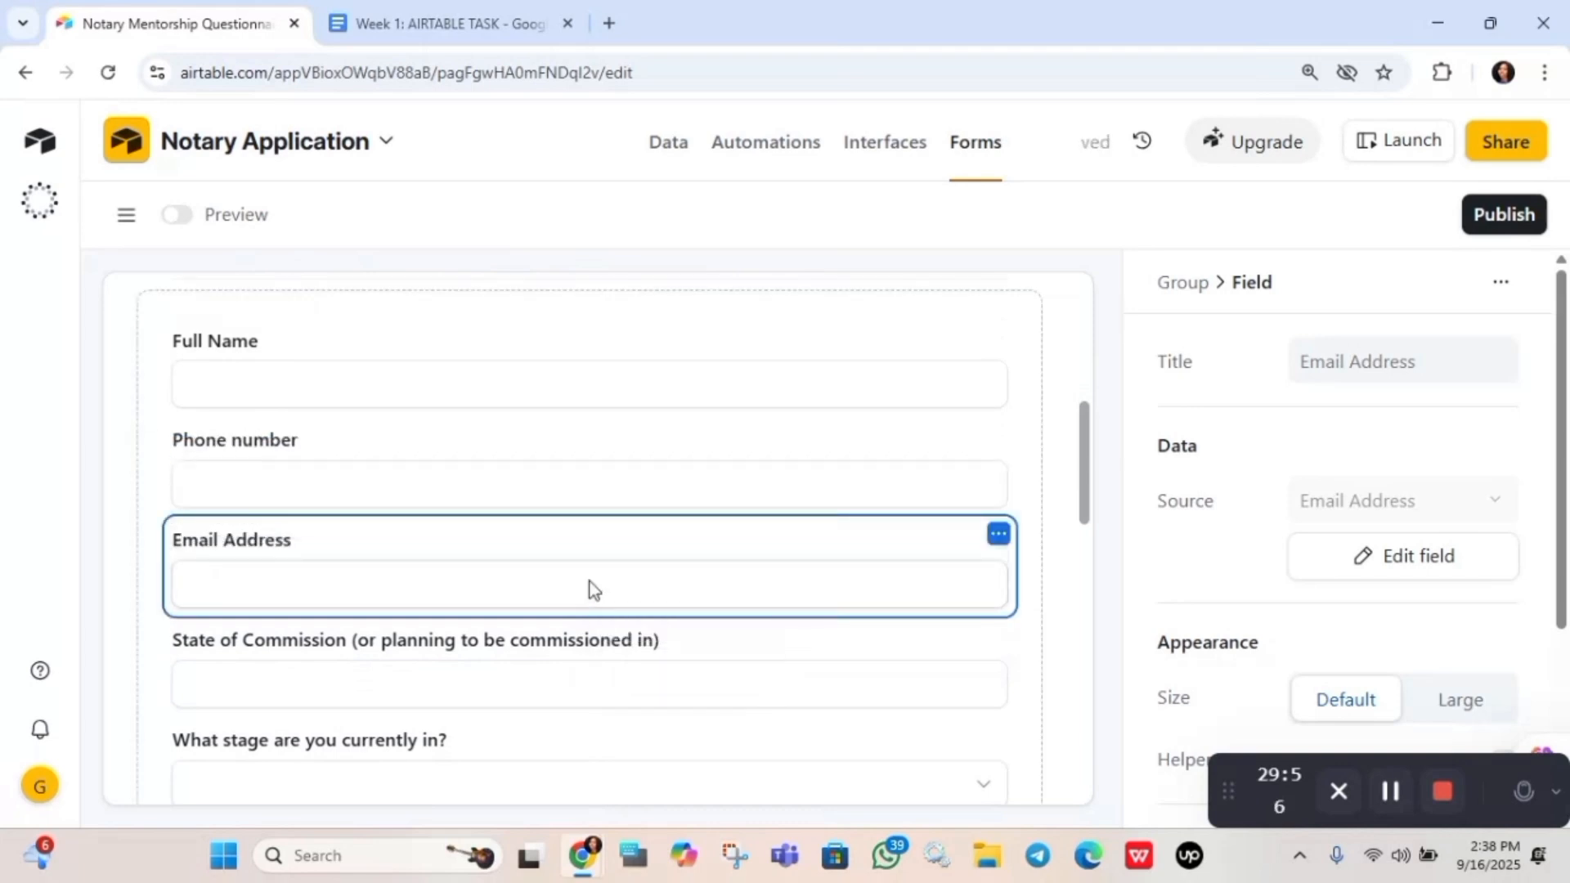
left_click(589, 583)
left_click(545, 540)
left_click_drag(555, 526, 552, 458)
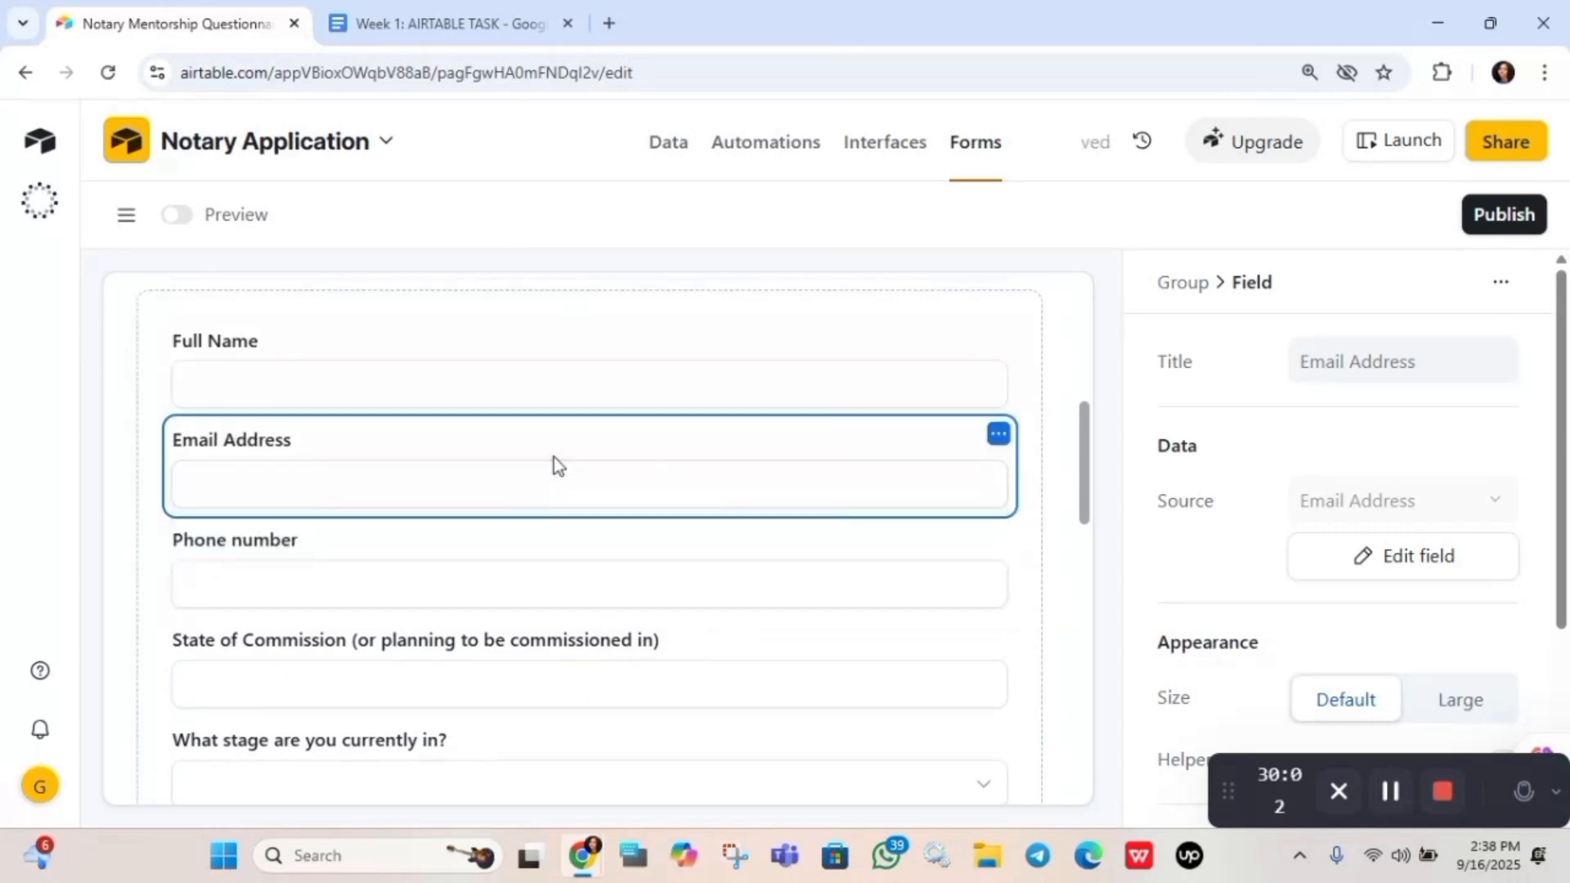
Try to add a logo to the questionnaire form and dismiss the plan upgrade offer
scroll(700, 365, "up", 2)
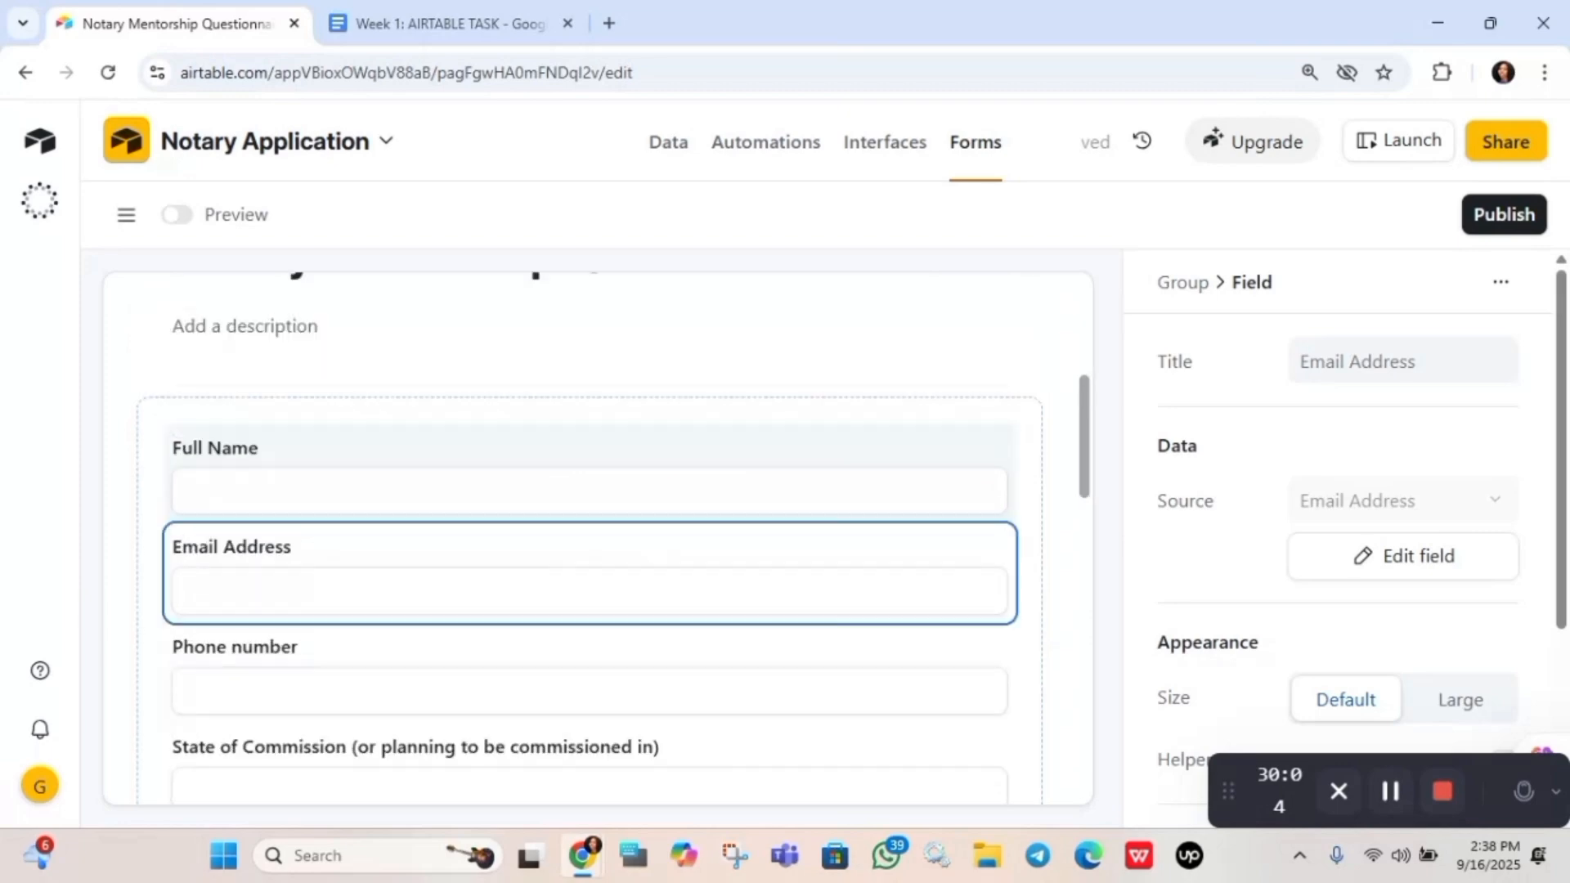
scroll(597, 491, "up", 4)
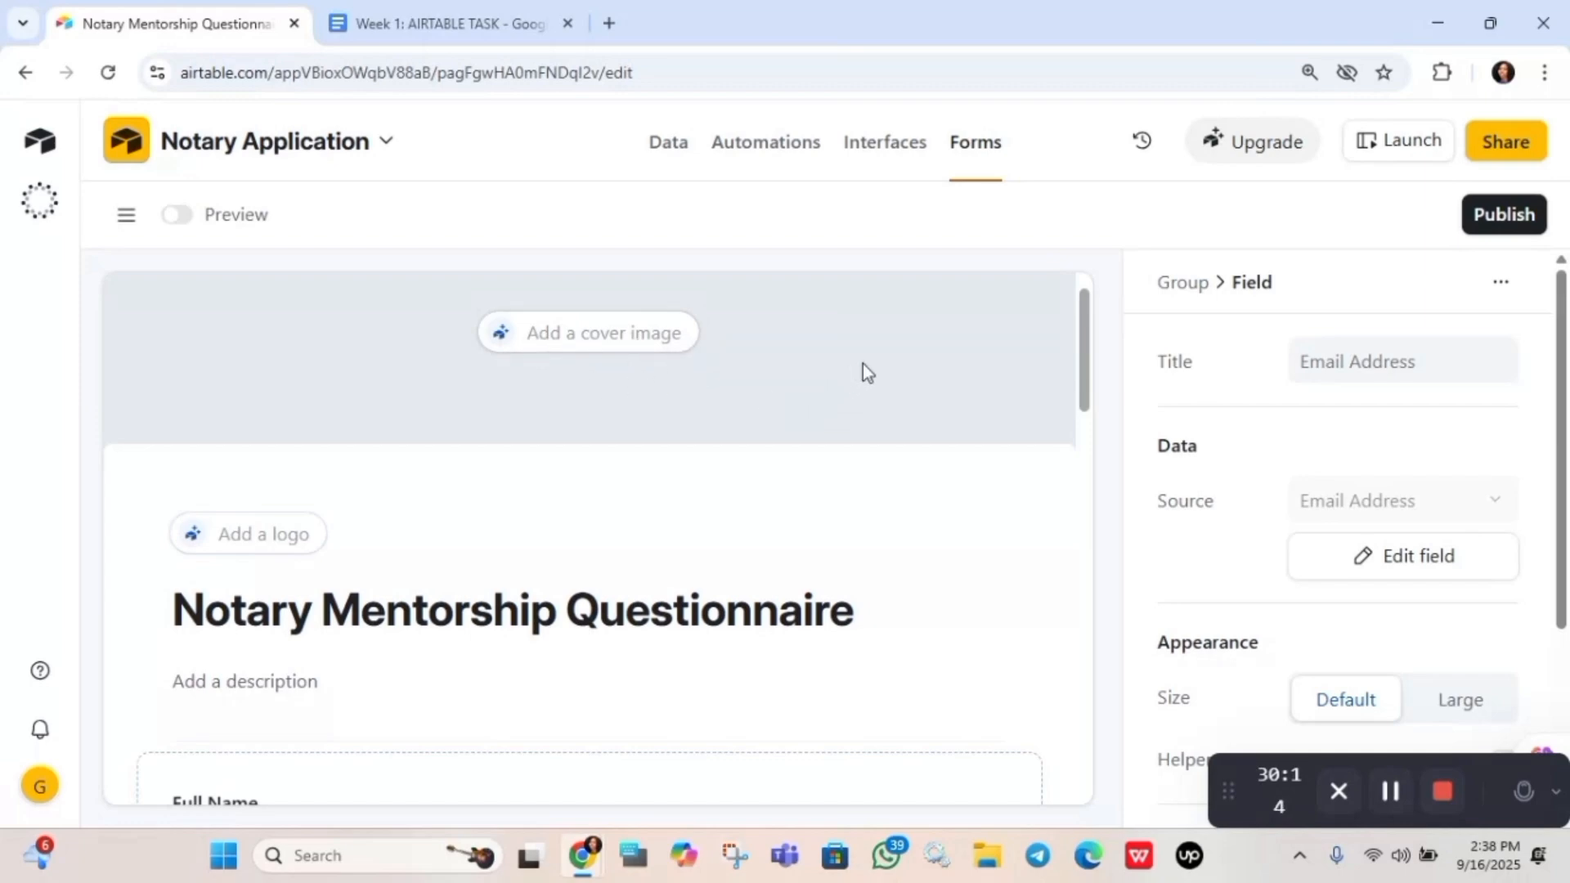
left_click(260, 537)
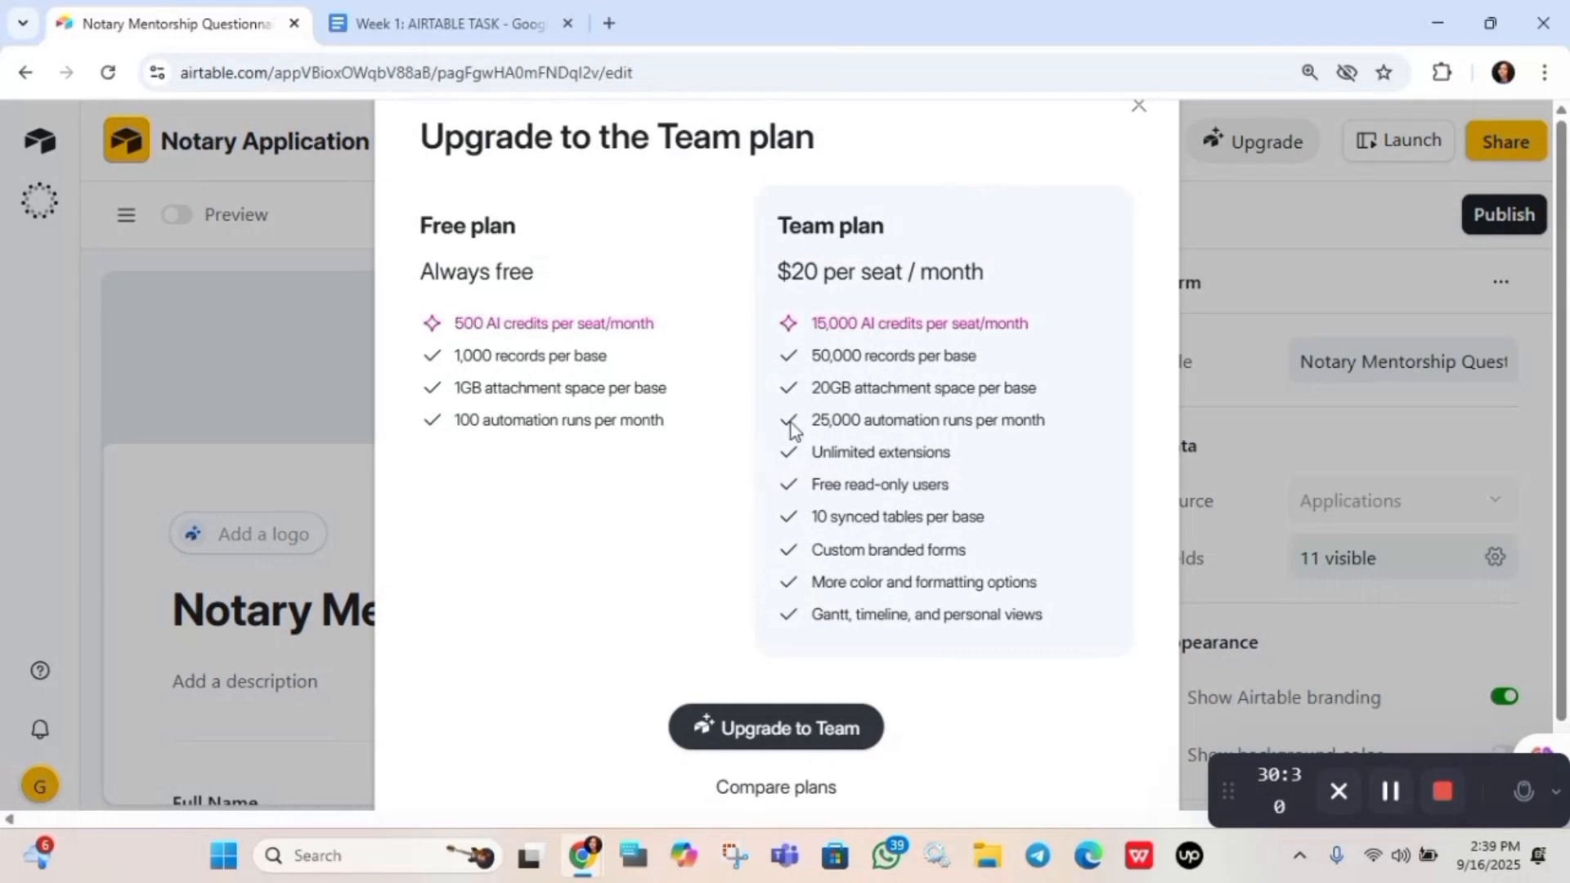
left_click(1138, 107)
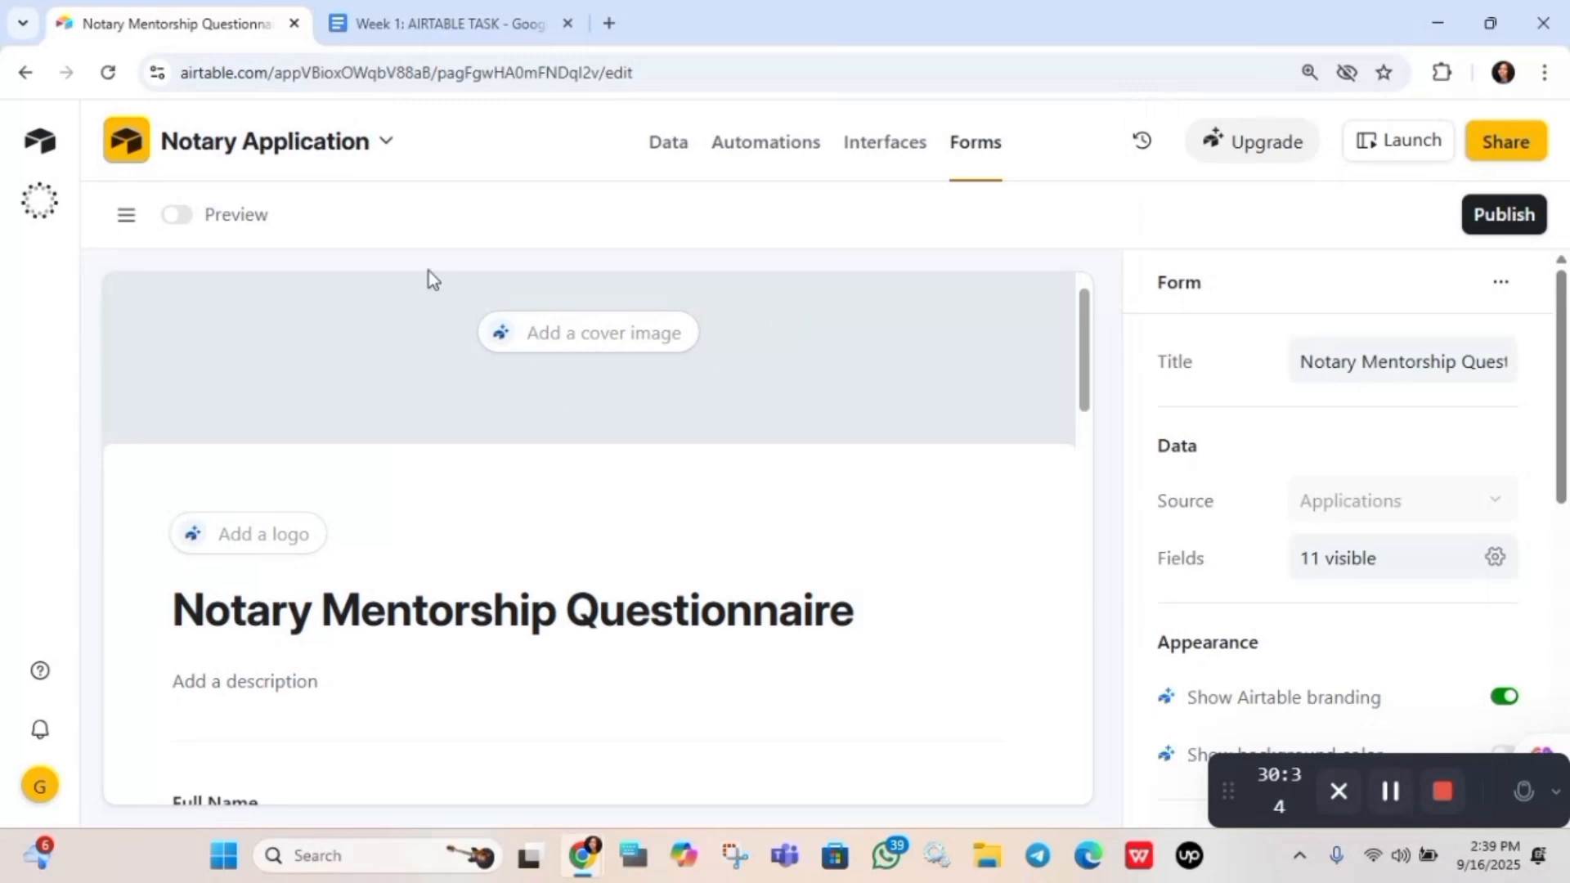
Preview the Notary Mentorship Questionnaire, review all its questions from first to last, and return to editing the form
left_click(179, 216)
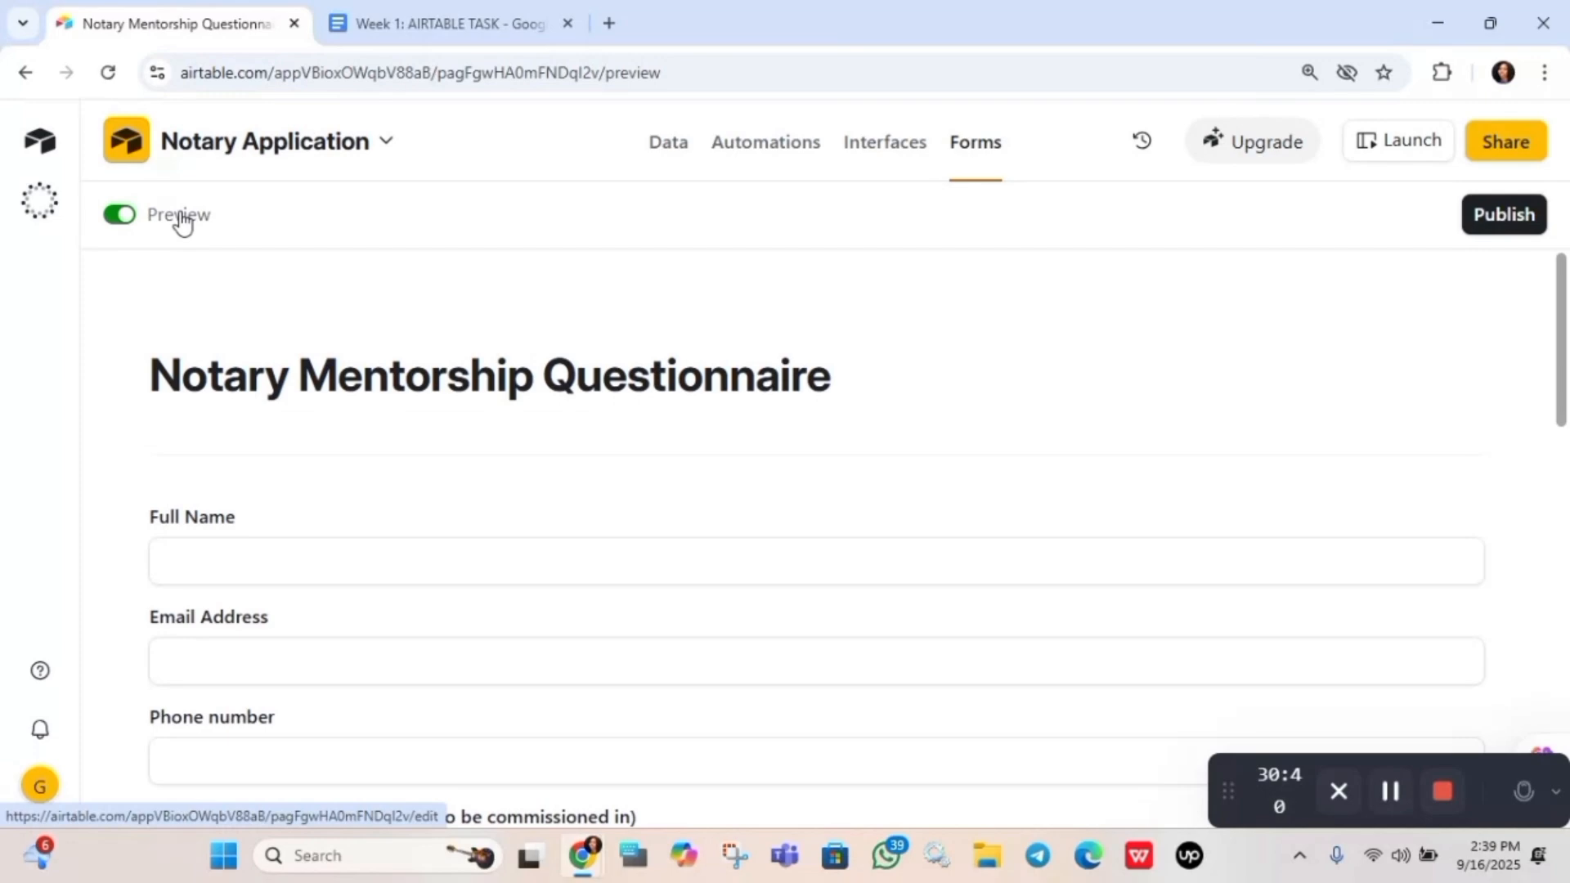
scroll(817, 531, "down", 5)
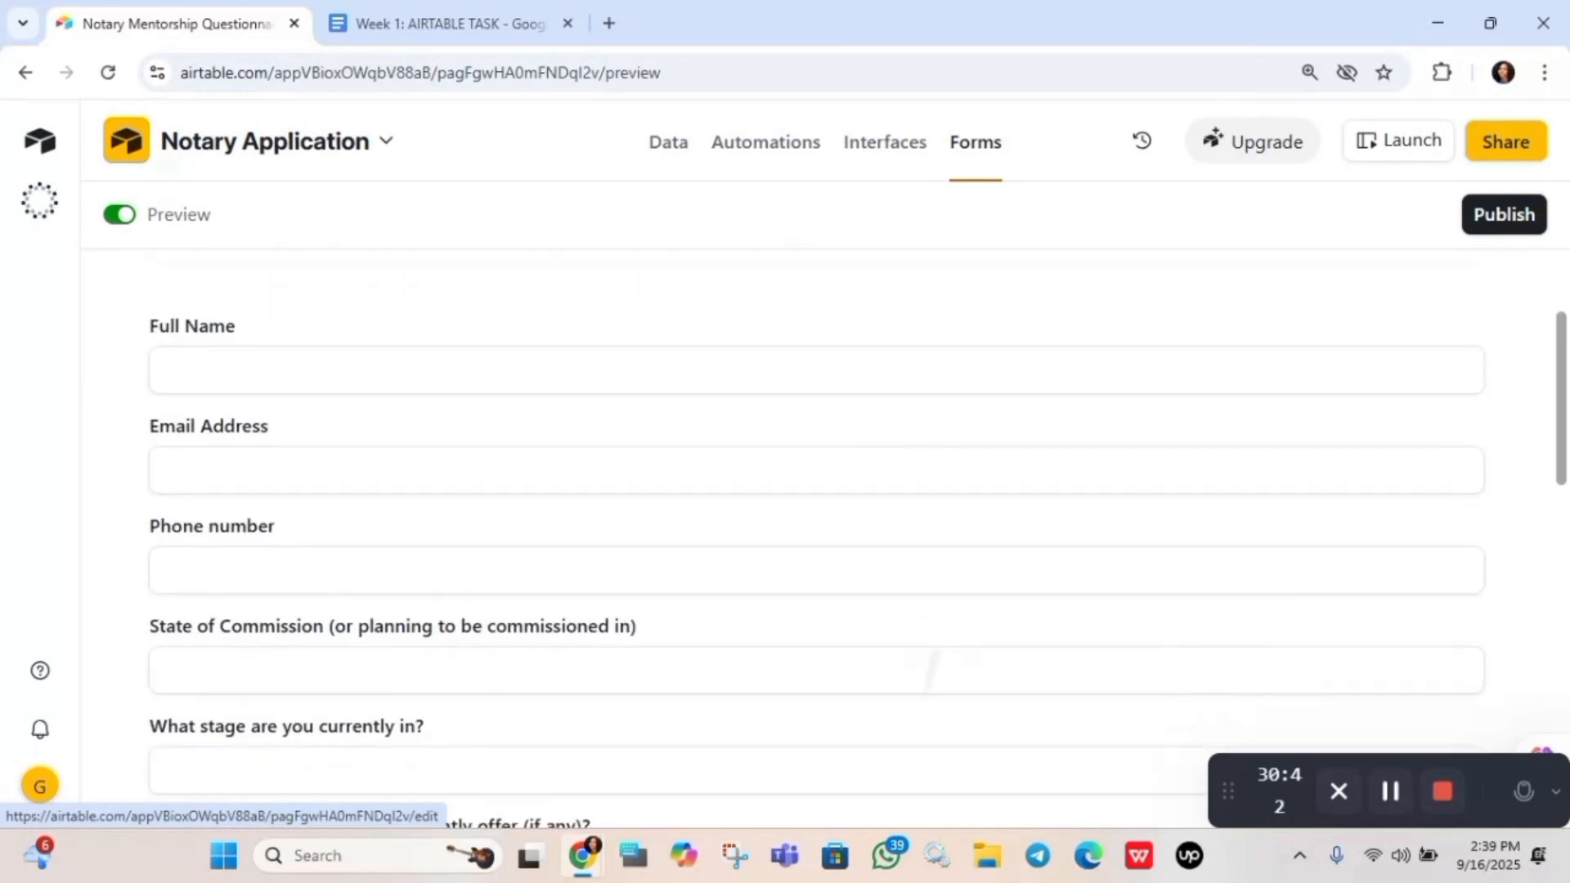
scroll(817, 531, "down", 7)
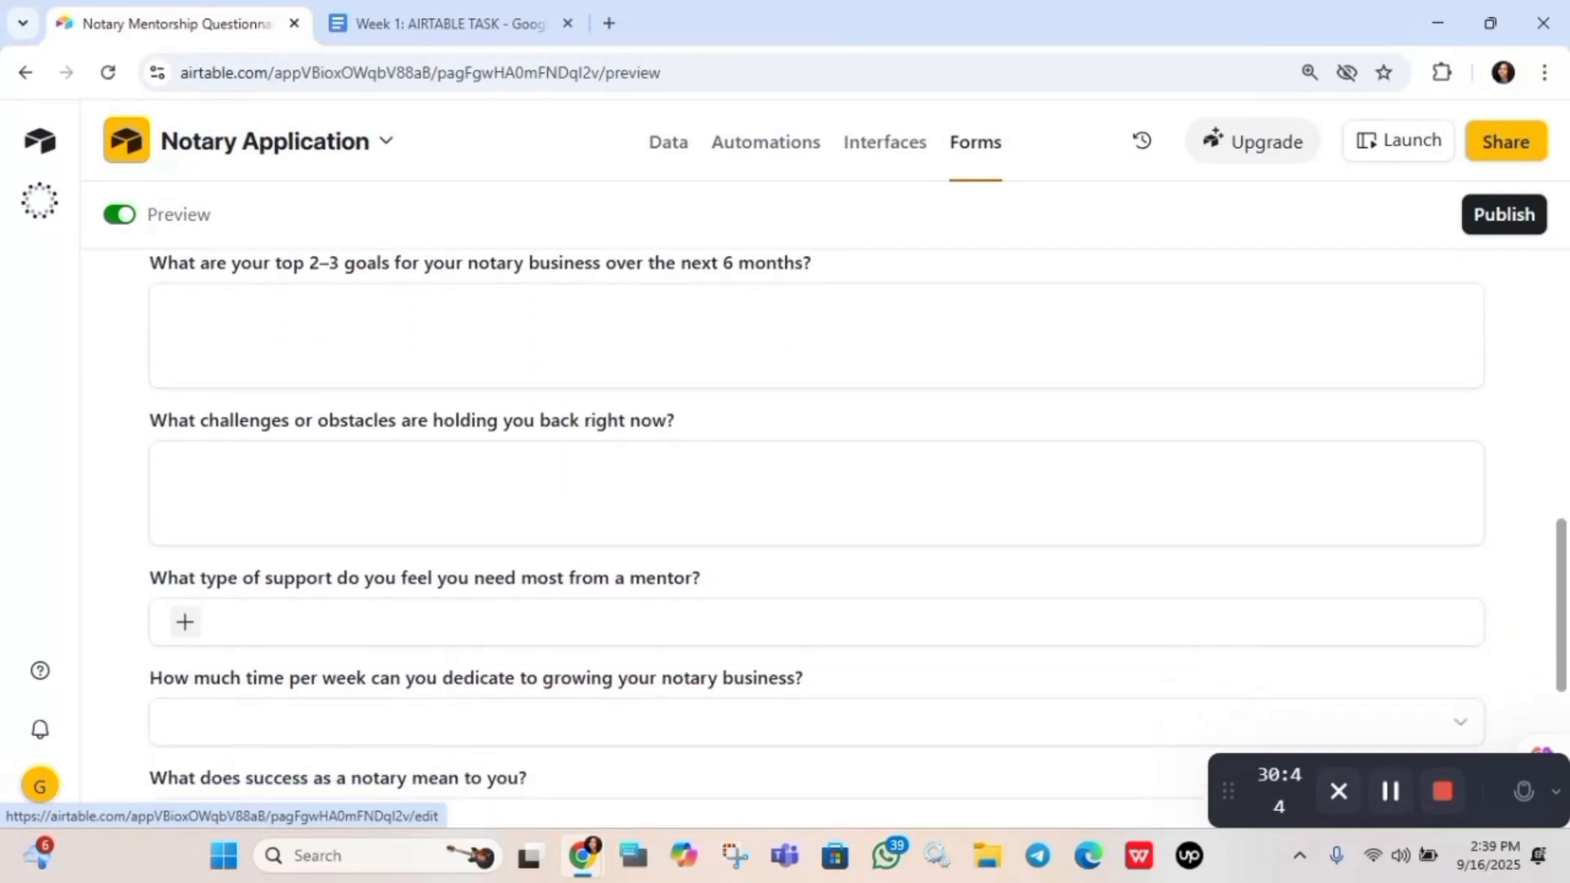
scroll(817, 531, "down", 1)
scroll(817, 531, "up", 6)
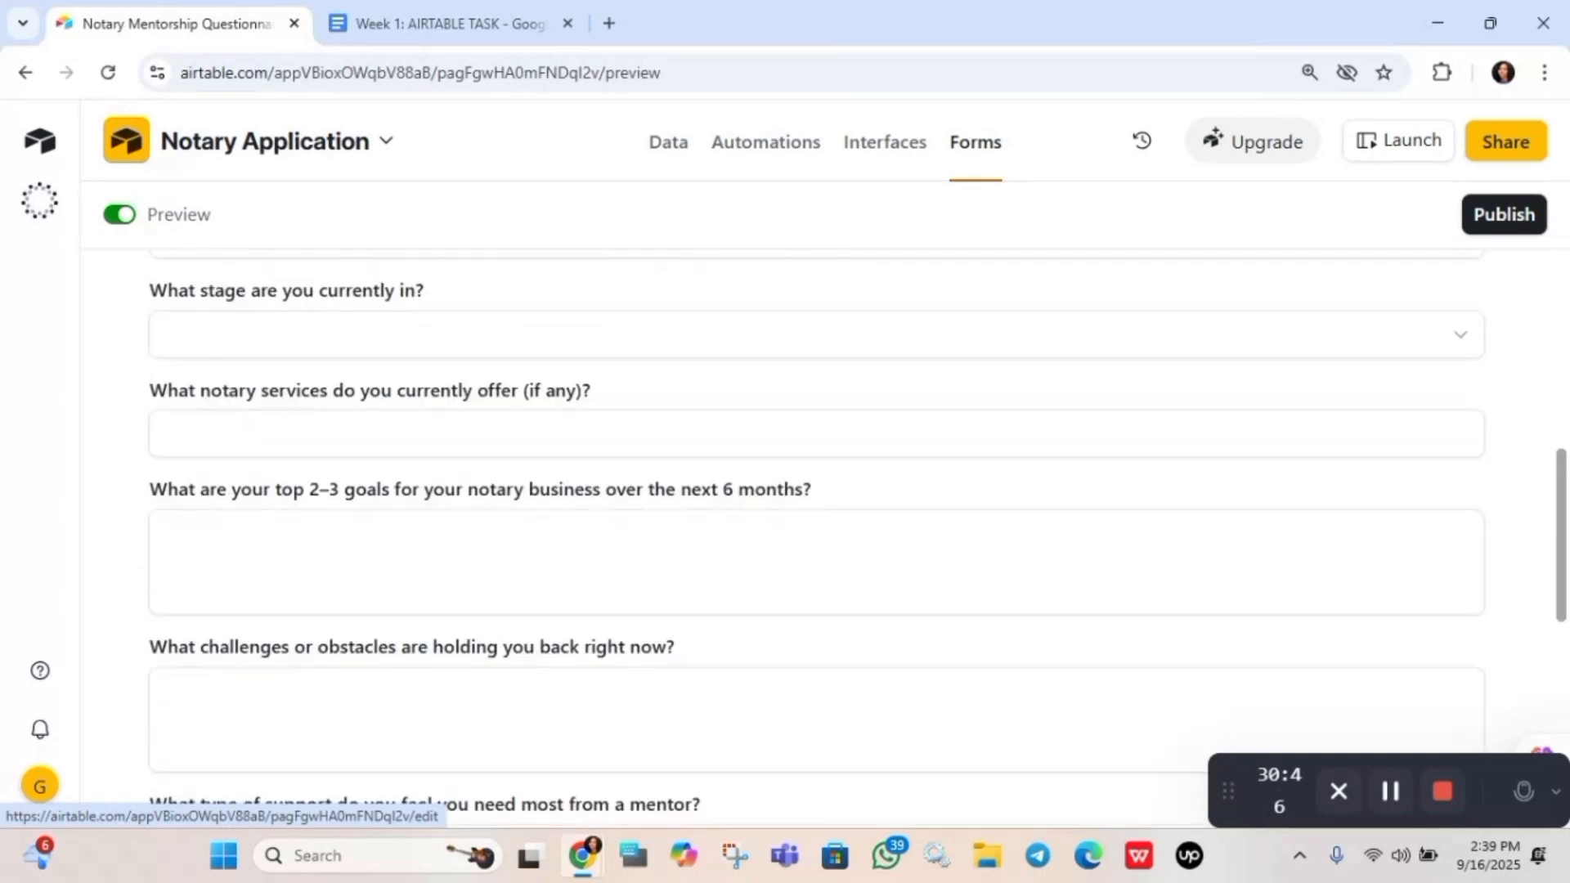
scroll(817, 531, "up", 6)
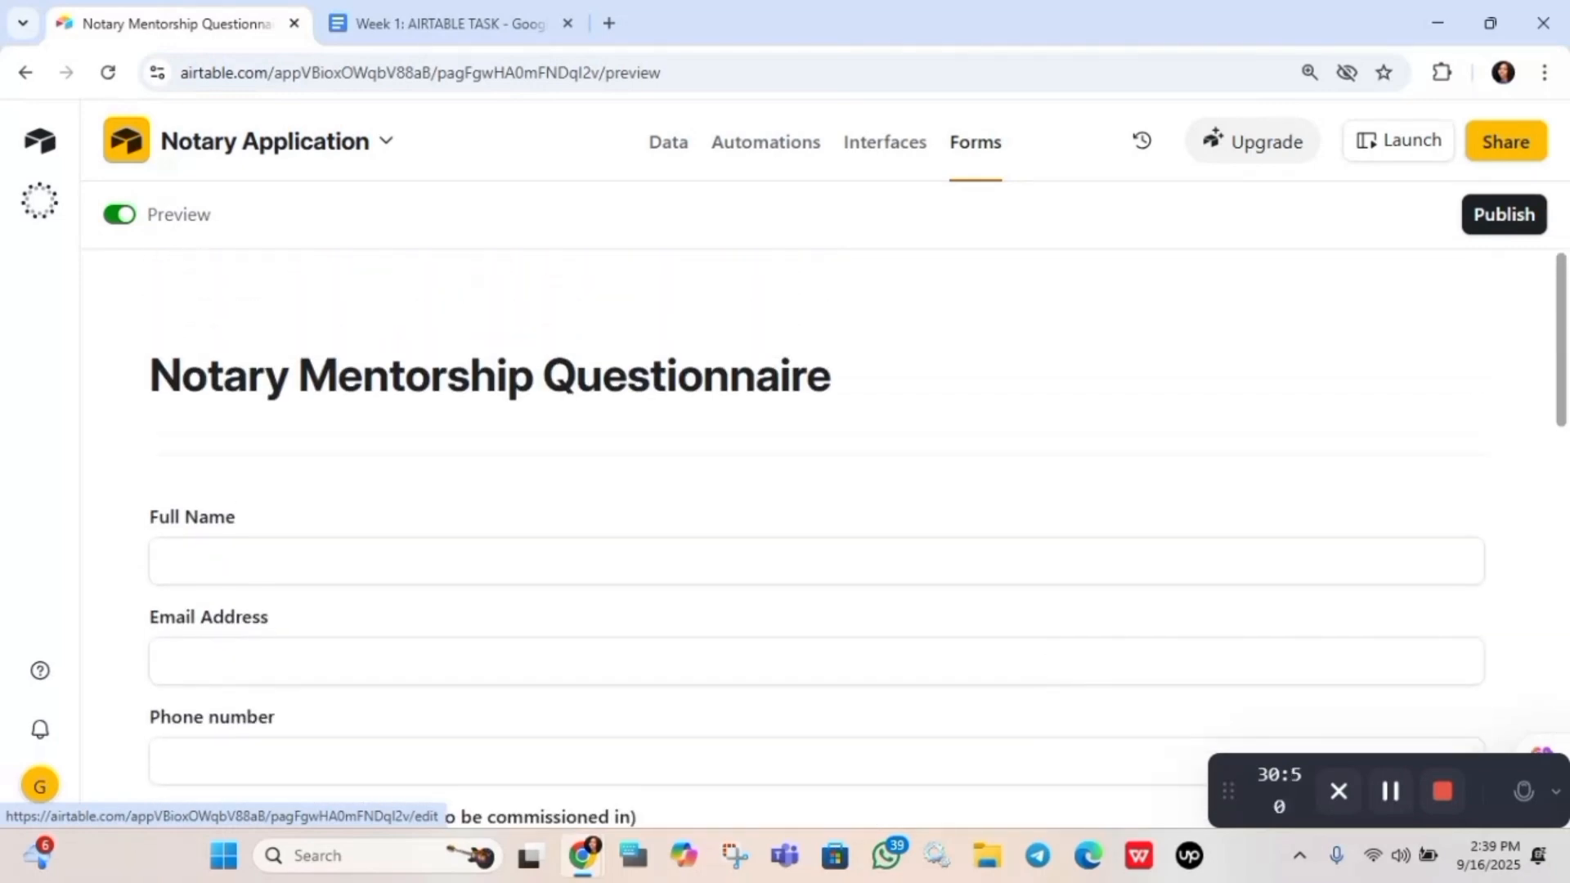
left_click(121, 215)
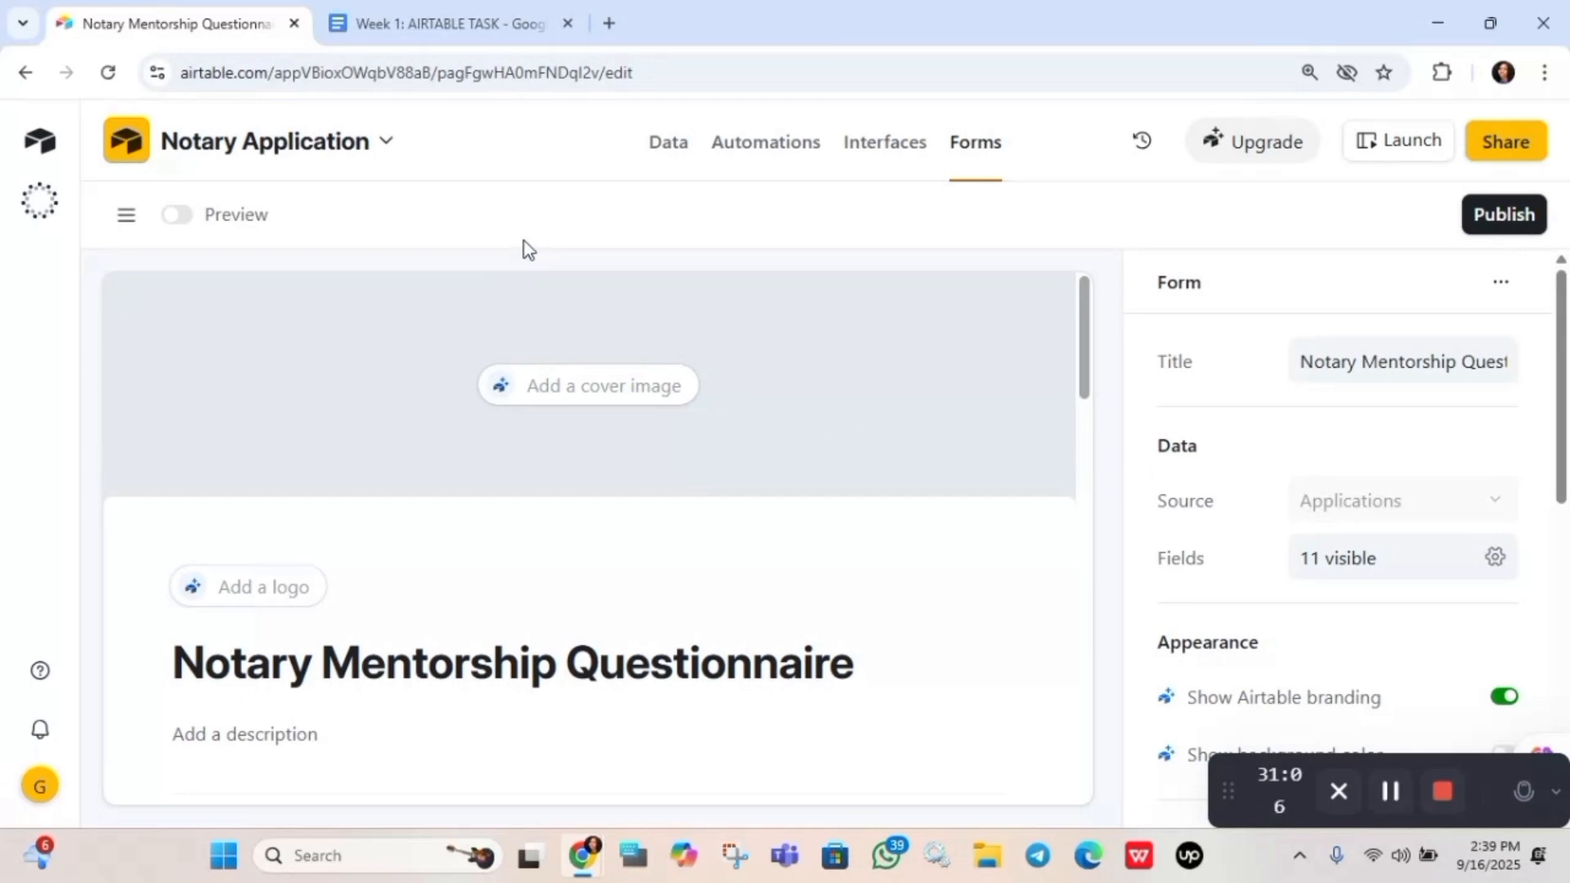
Check the Applications table's data grid, return to the questionnaire form, and examine the form's list of visible fields
left_click(670, 147)
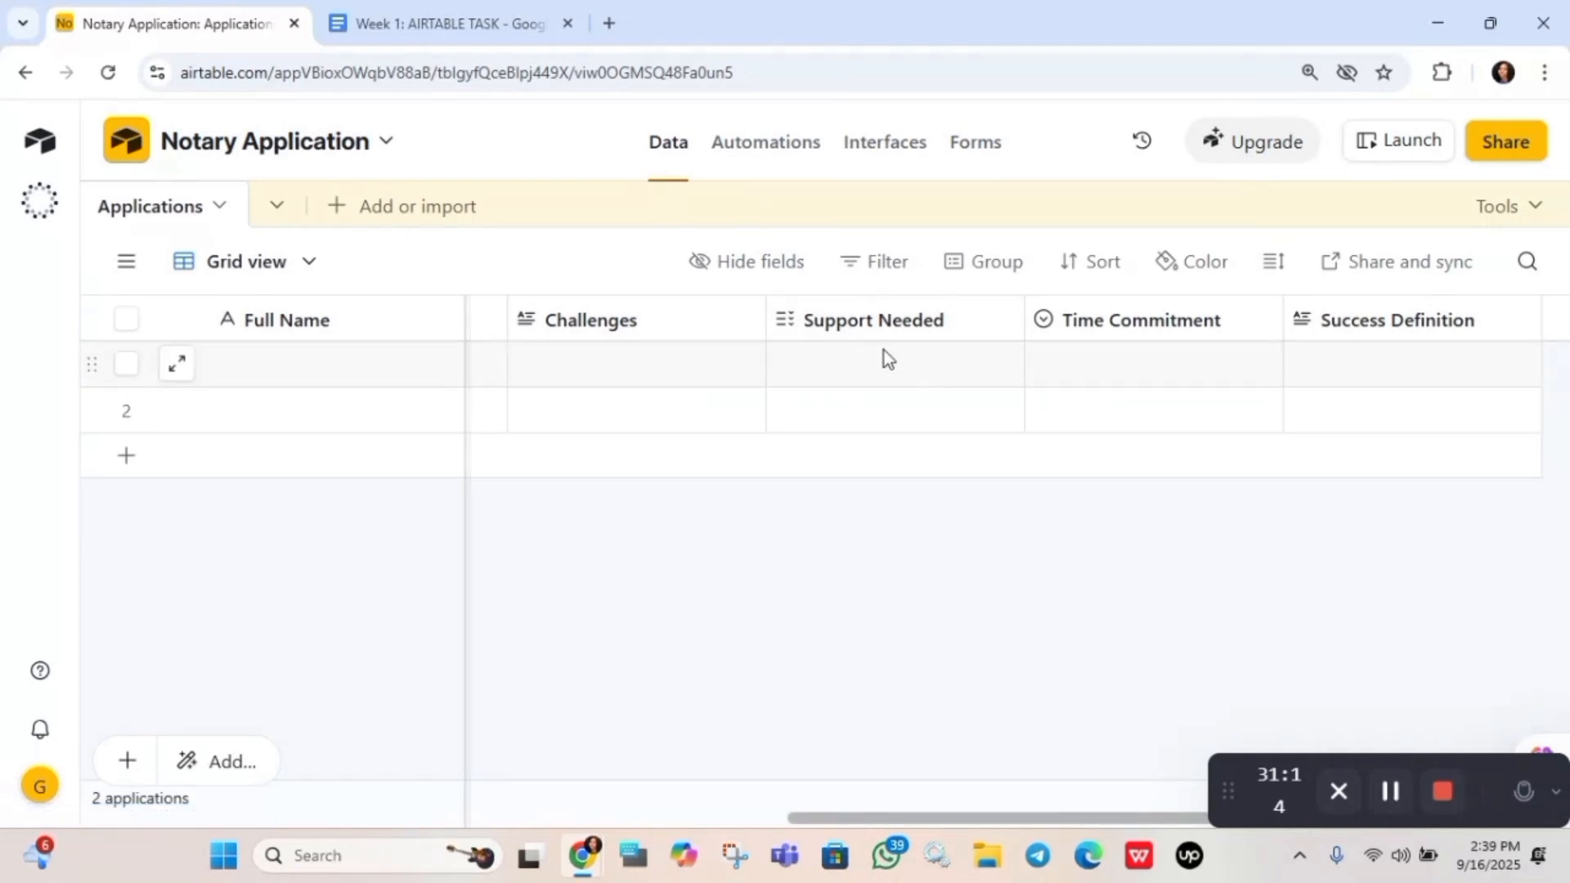
left_click(967, 155)
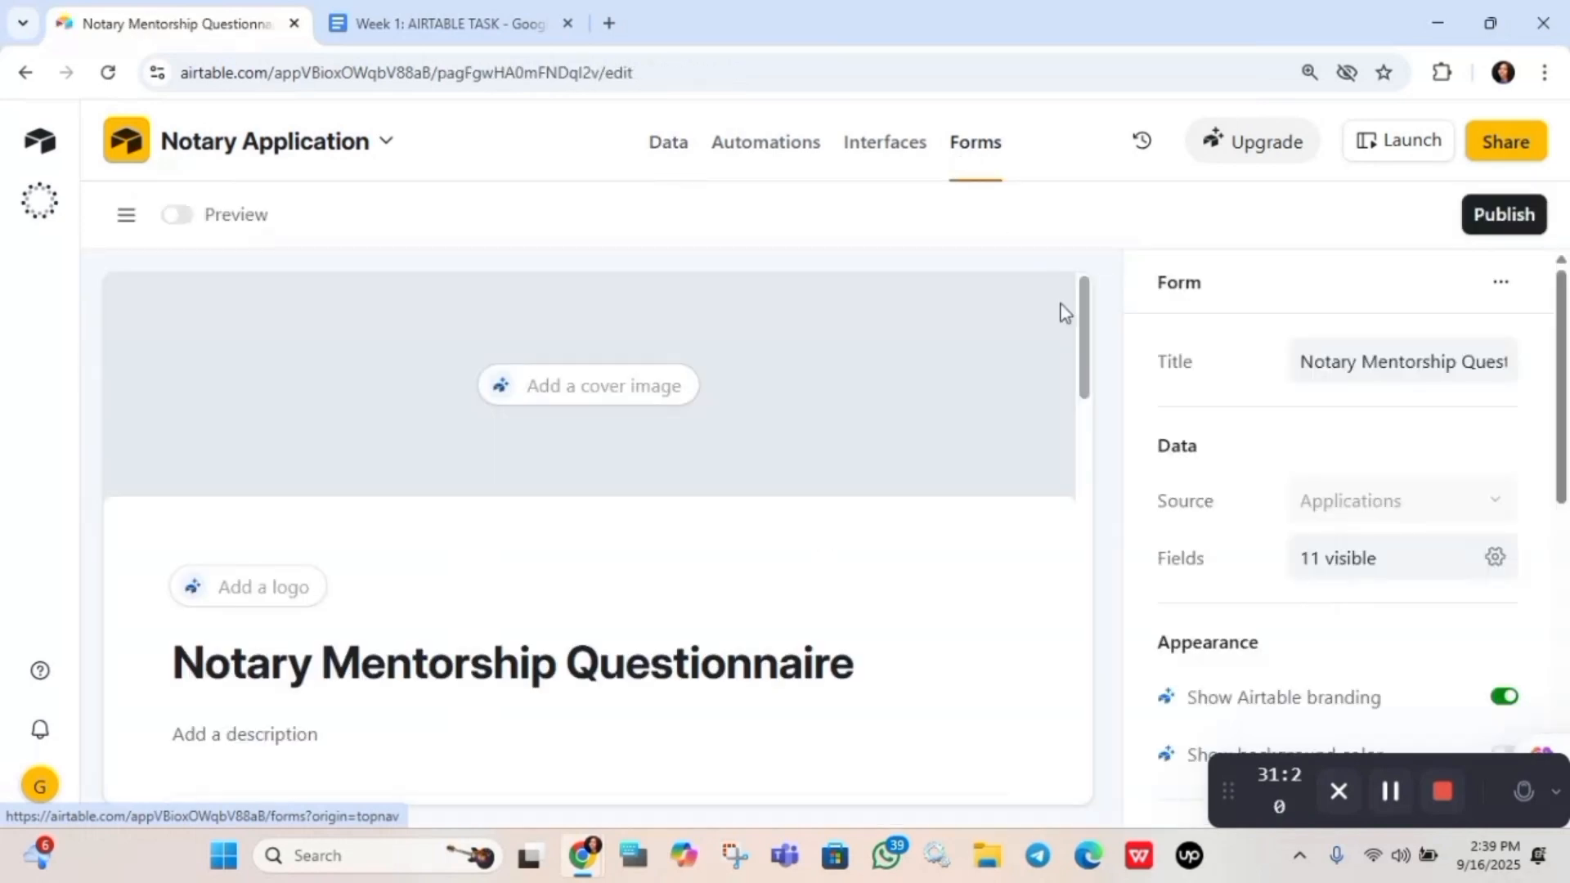
left_click(1364, 570)
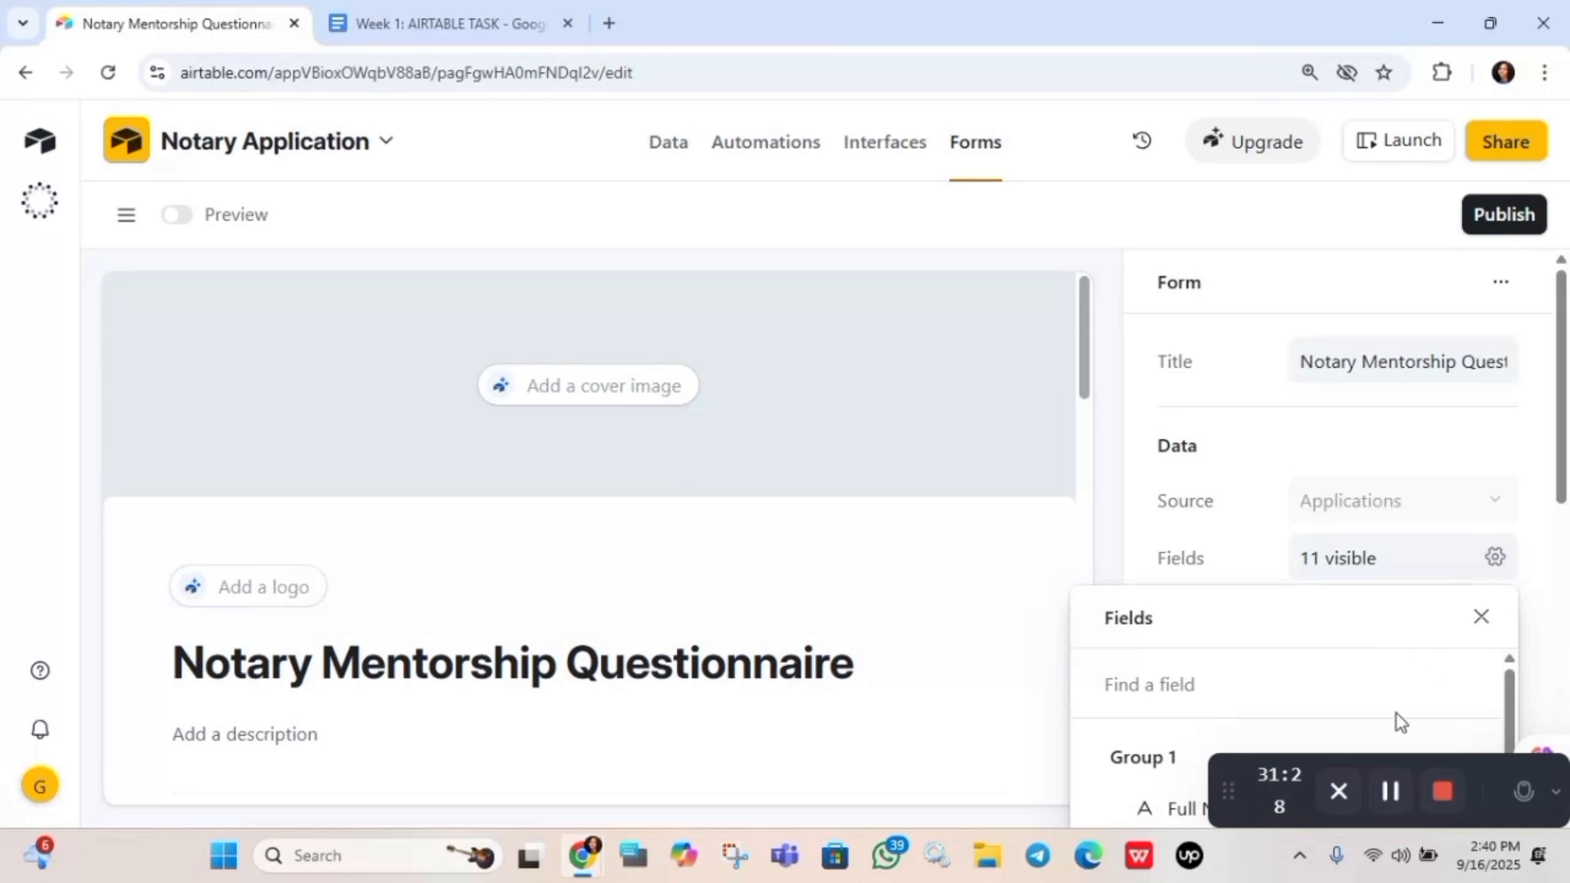
left_click(1395, 762)
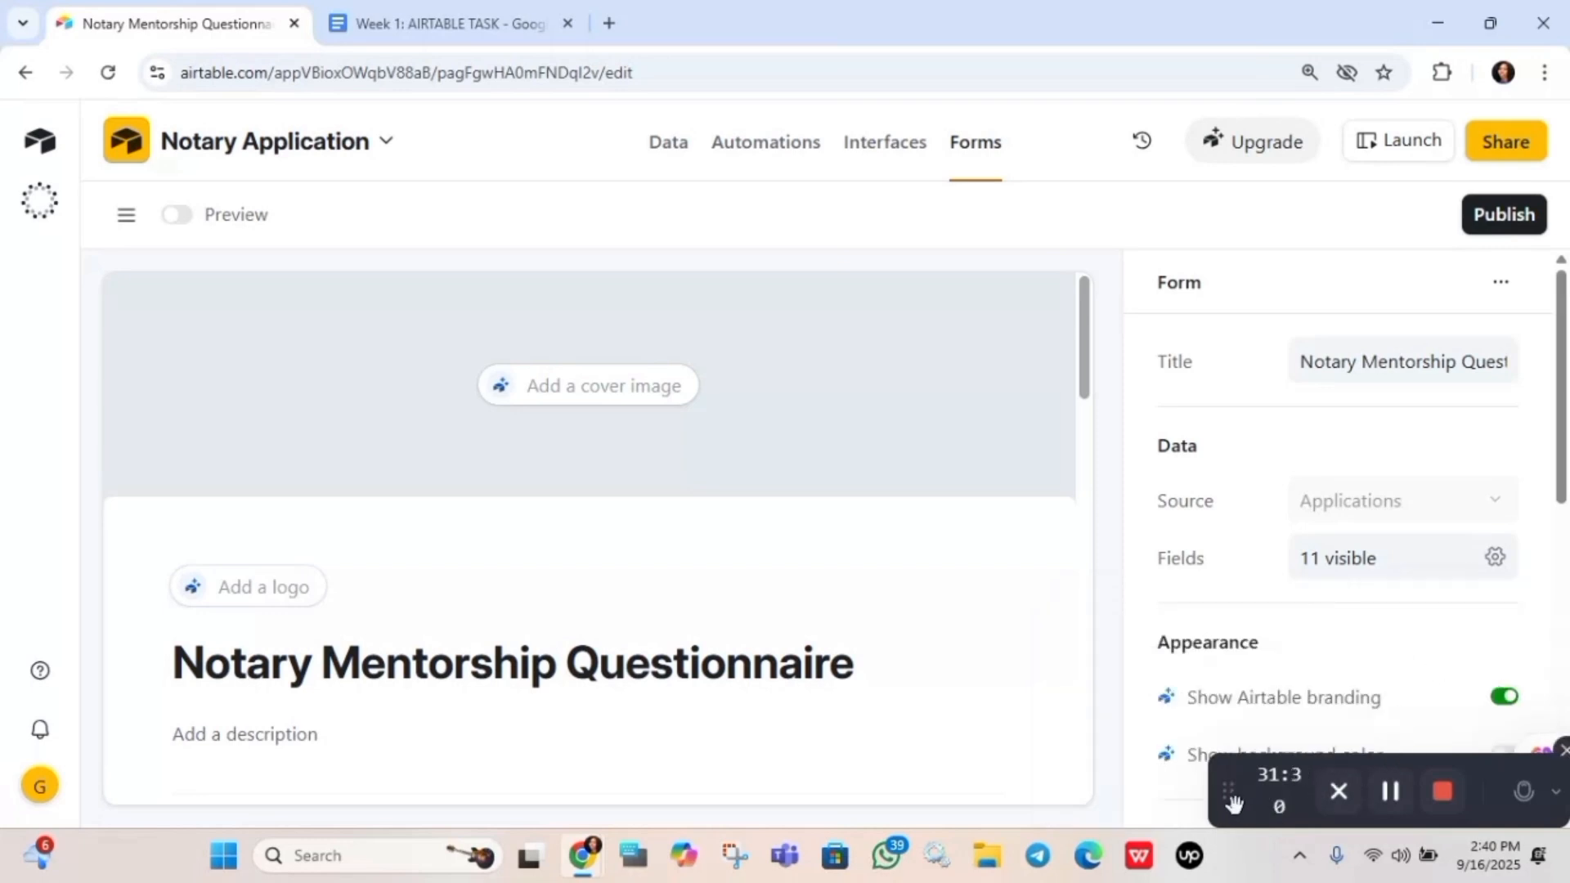
left_click_drag(1233, 802, 676, 802)
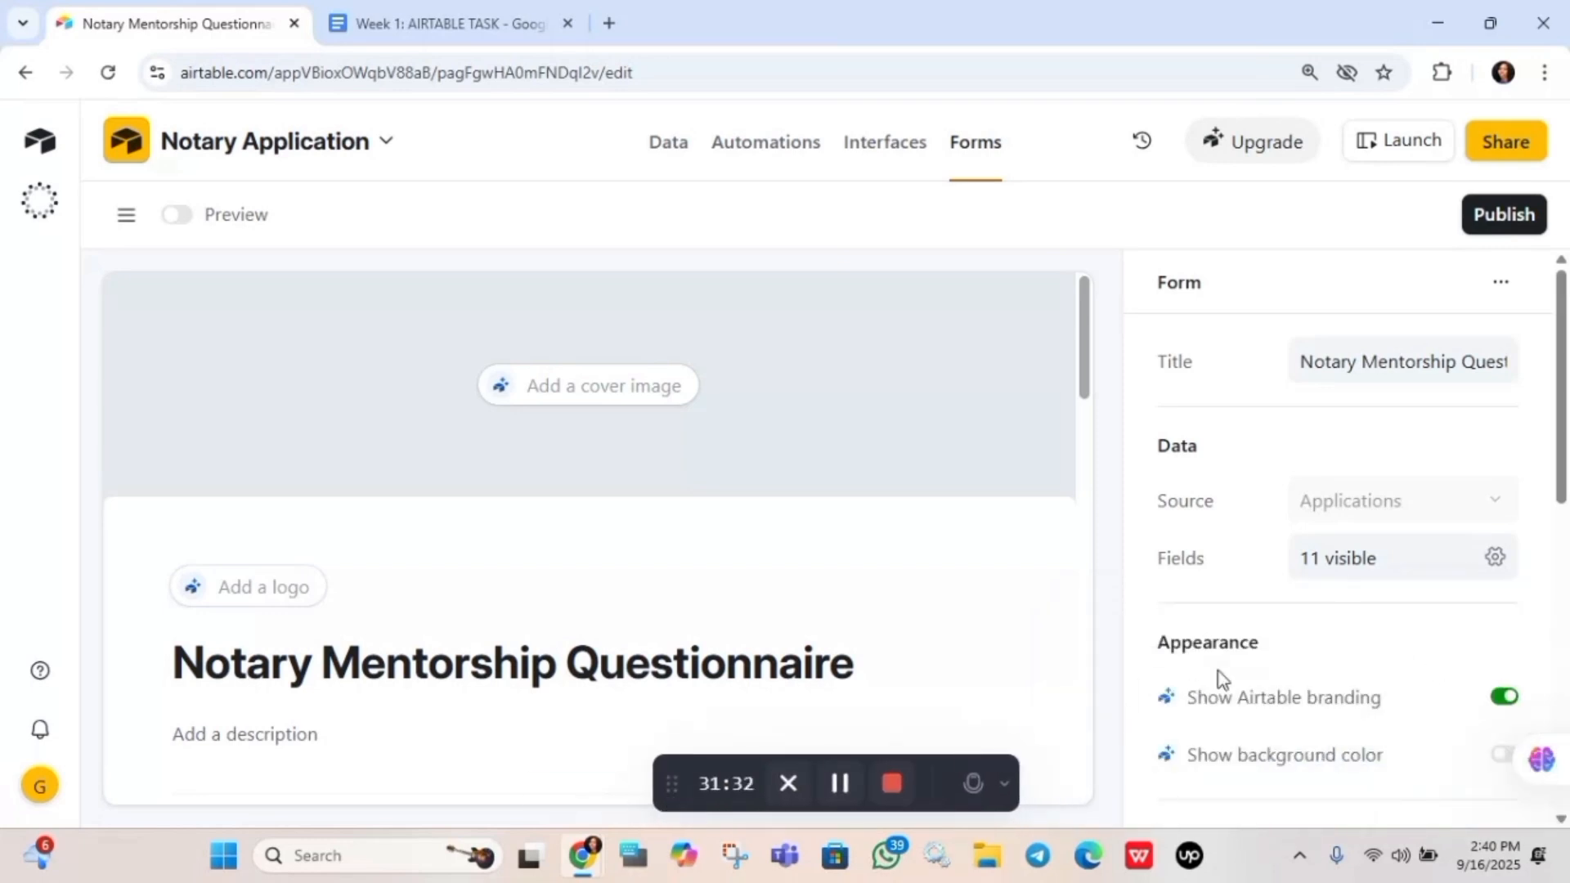
left_click(1337, 562)
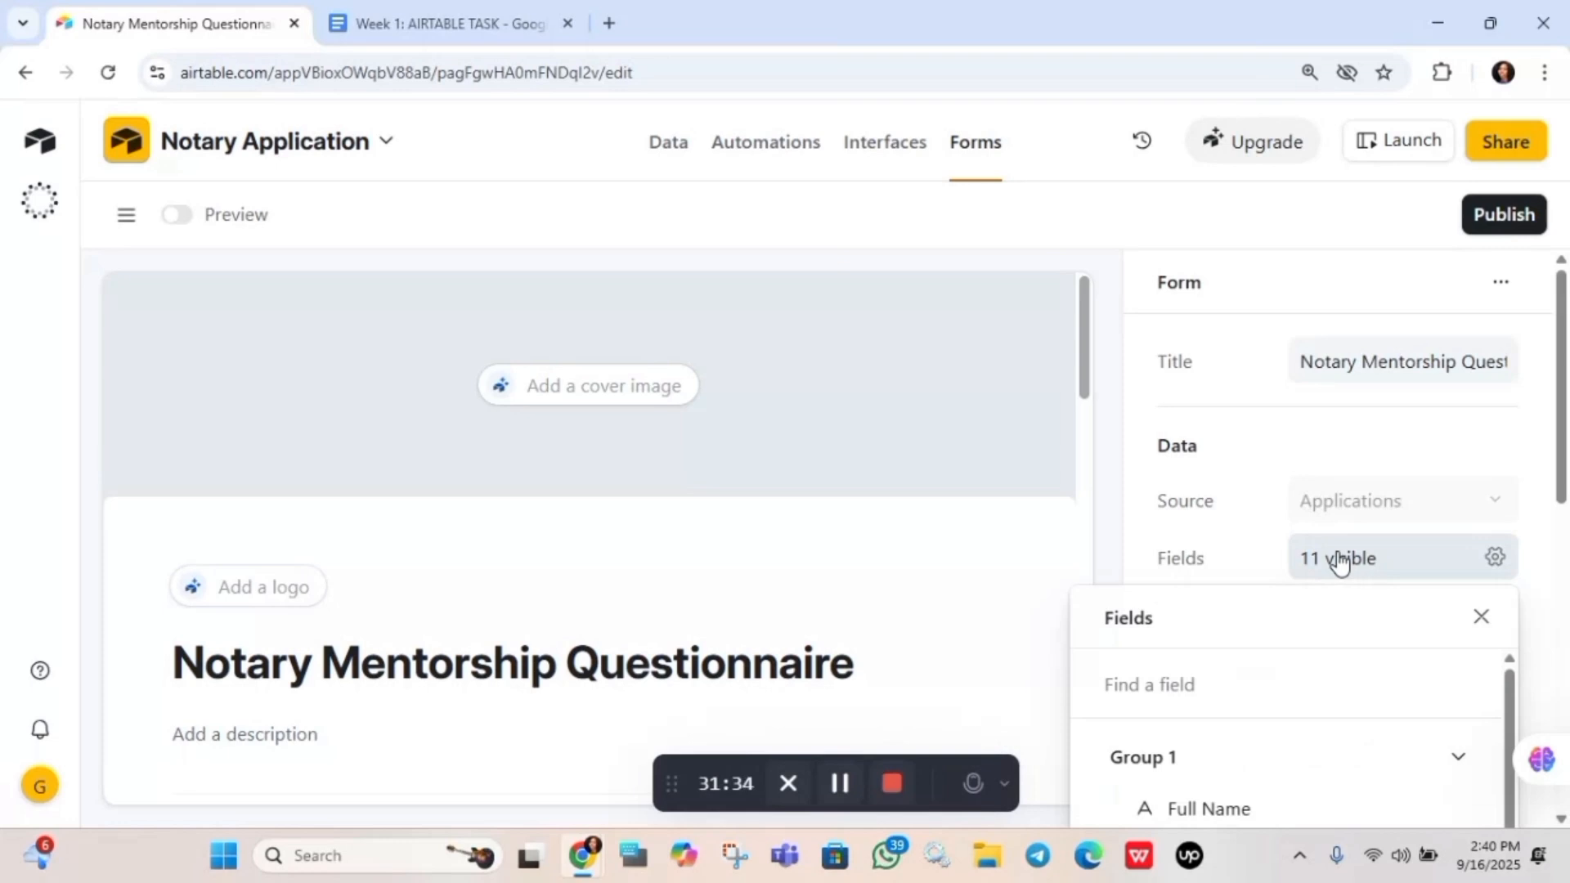
scroll(1292, 736, "down", 4)
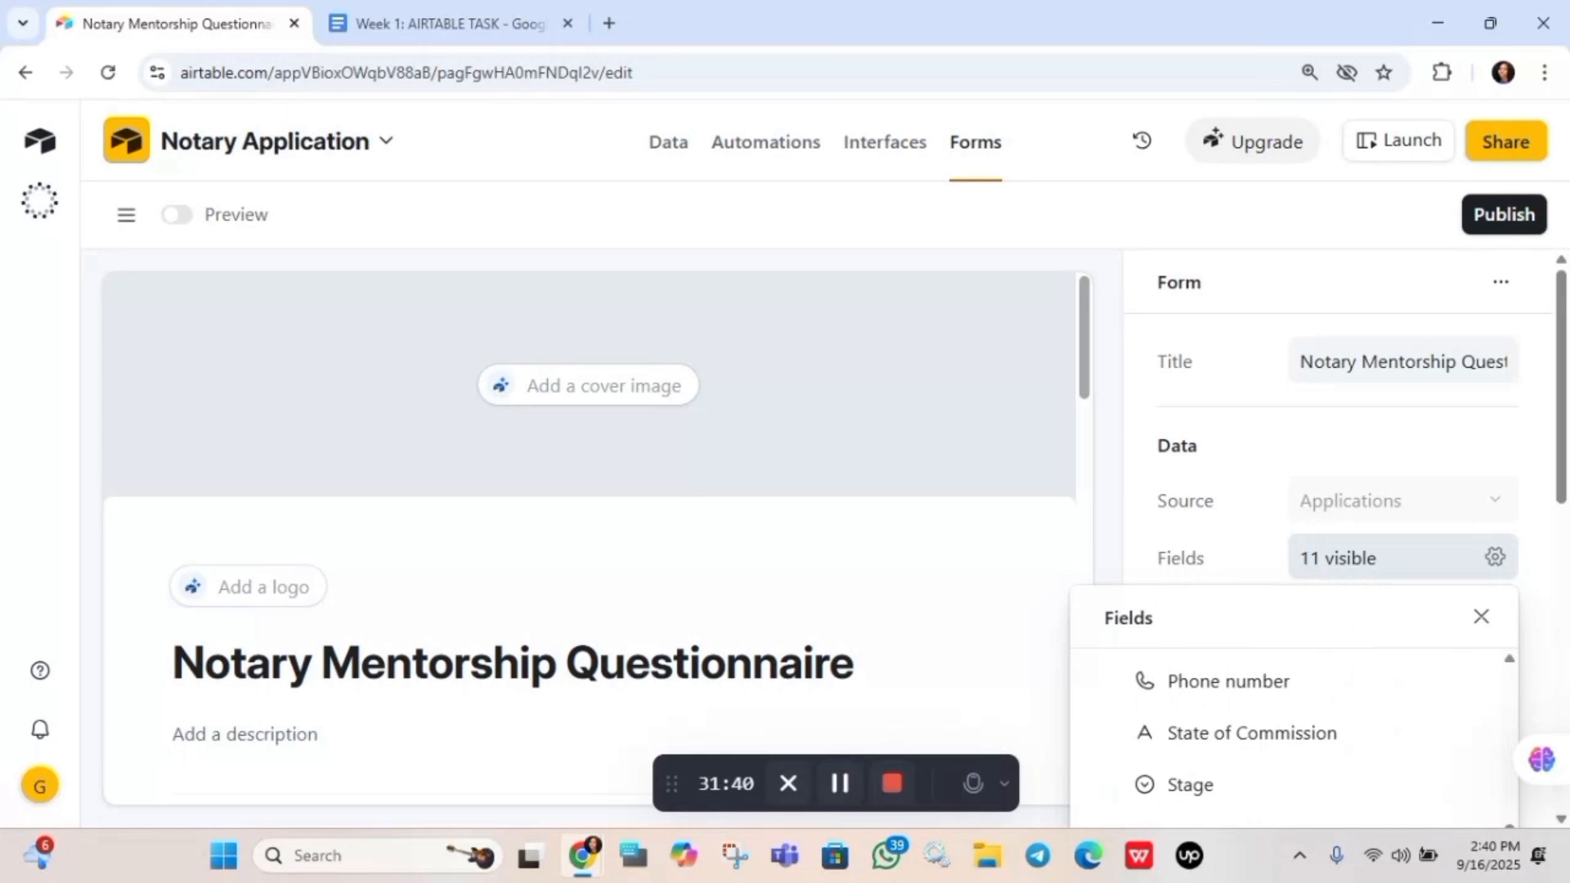
scroll(1291, 736, "up", 1)
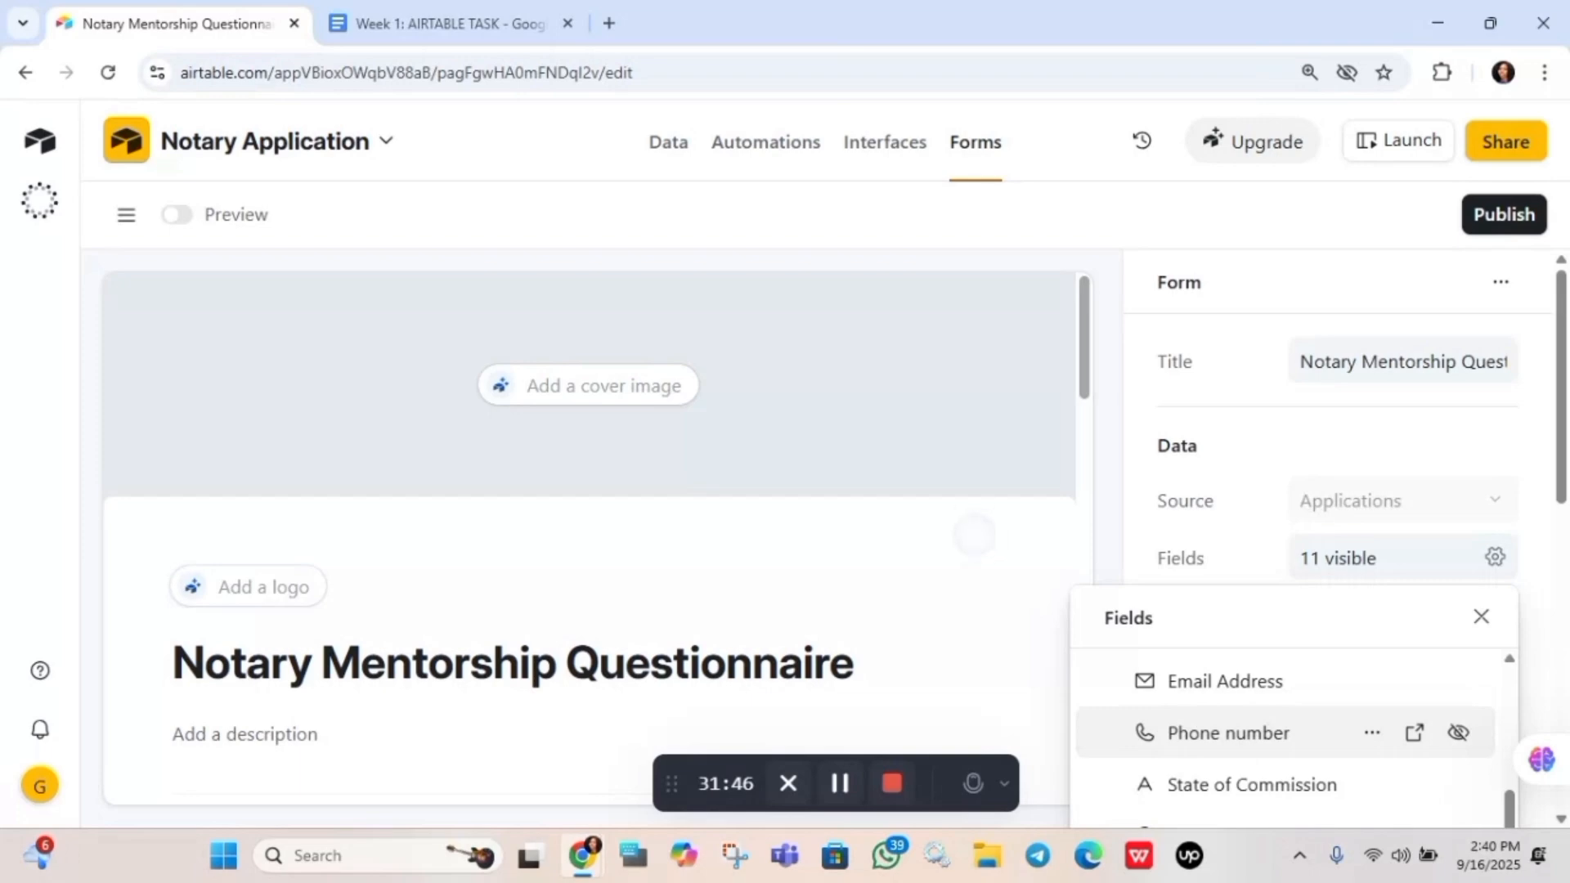
left_click(974, 534)
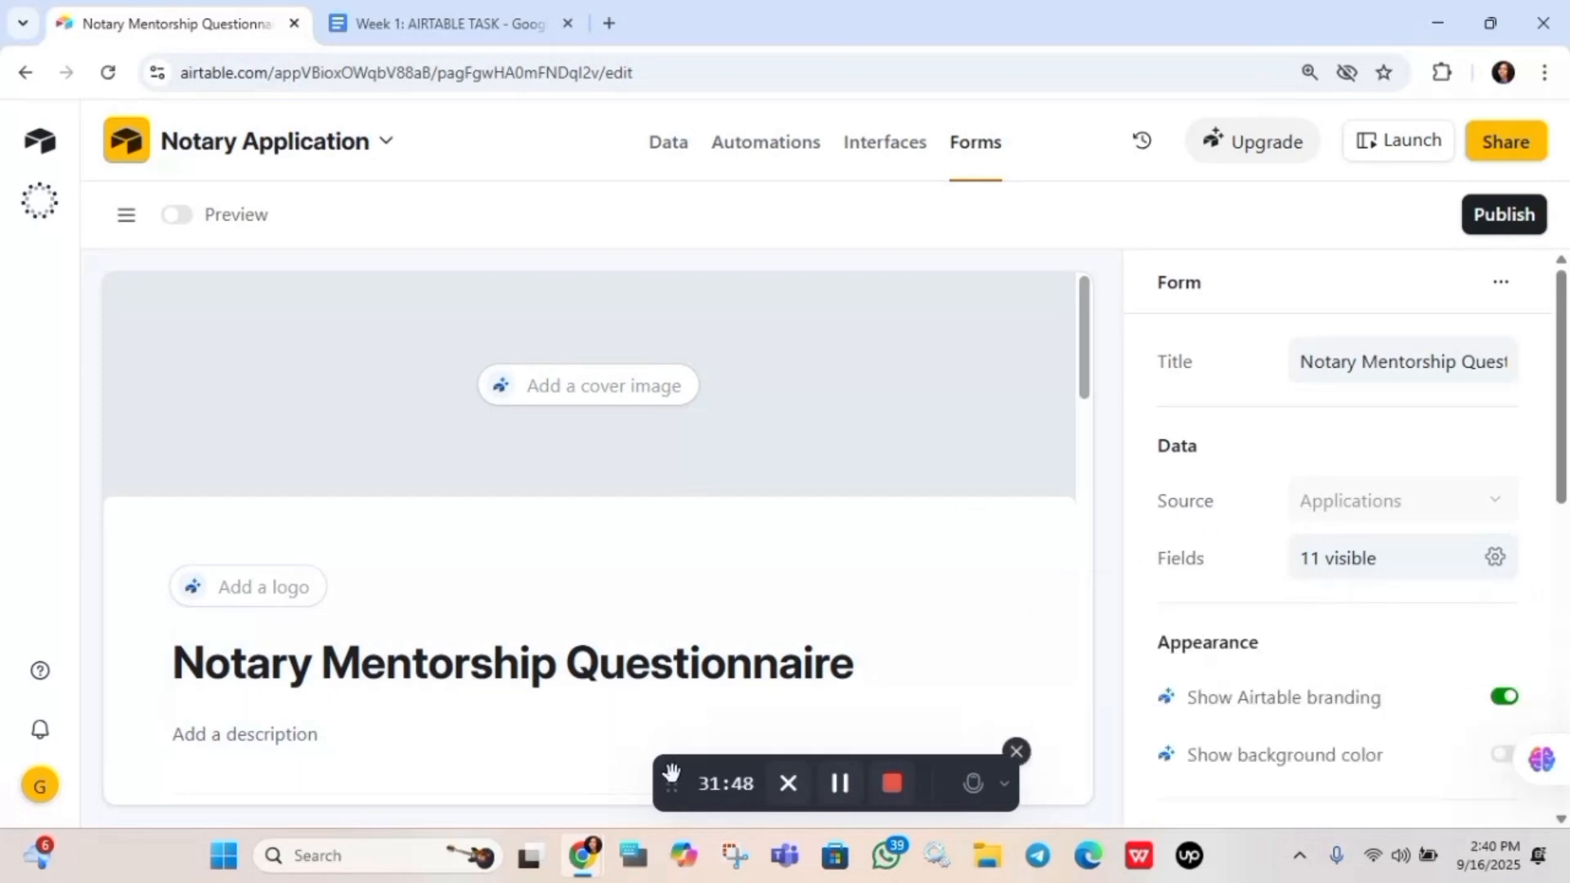
left_click_drag(670, 772, 1226, 753)
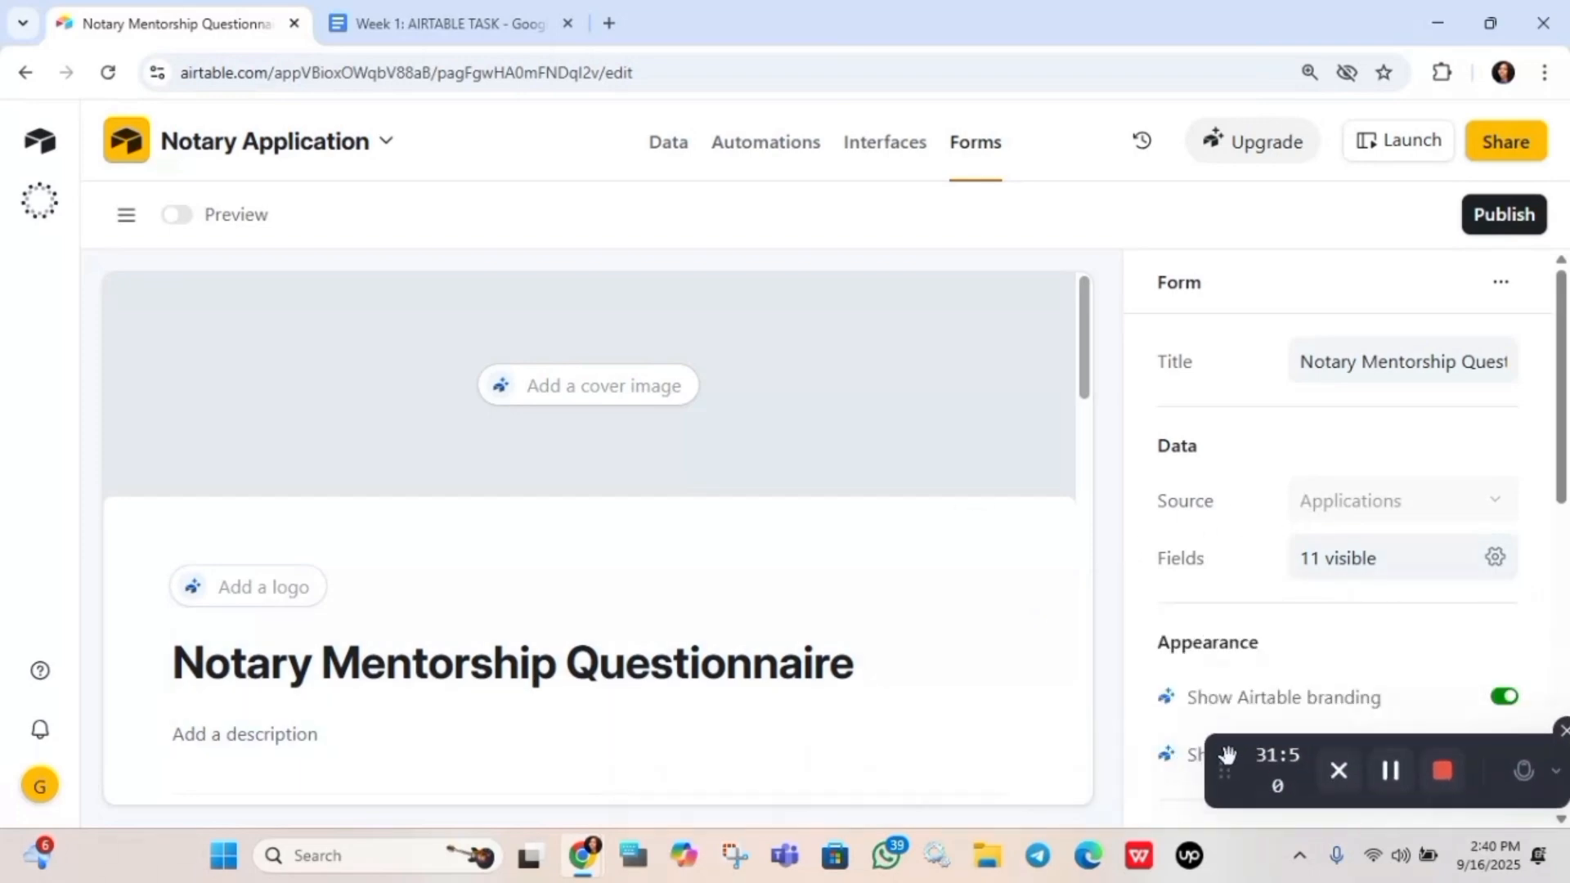
Select the Phone number field in the form and look through its settings
scroll(589, 531, "down", 4)
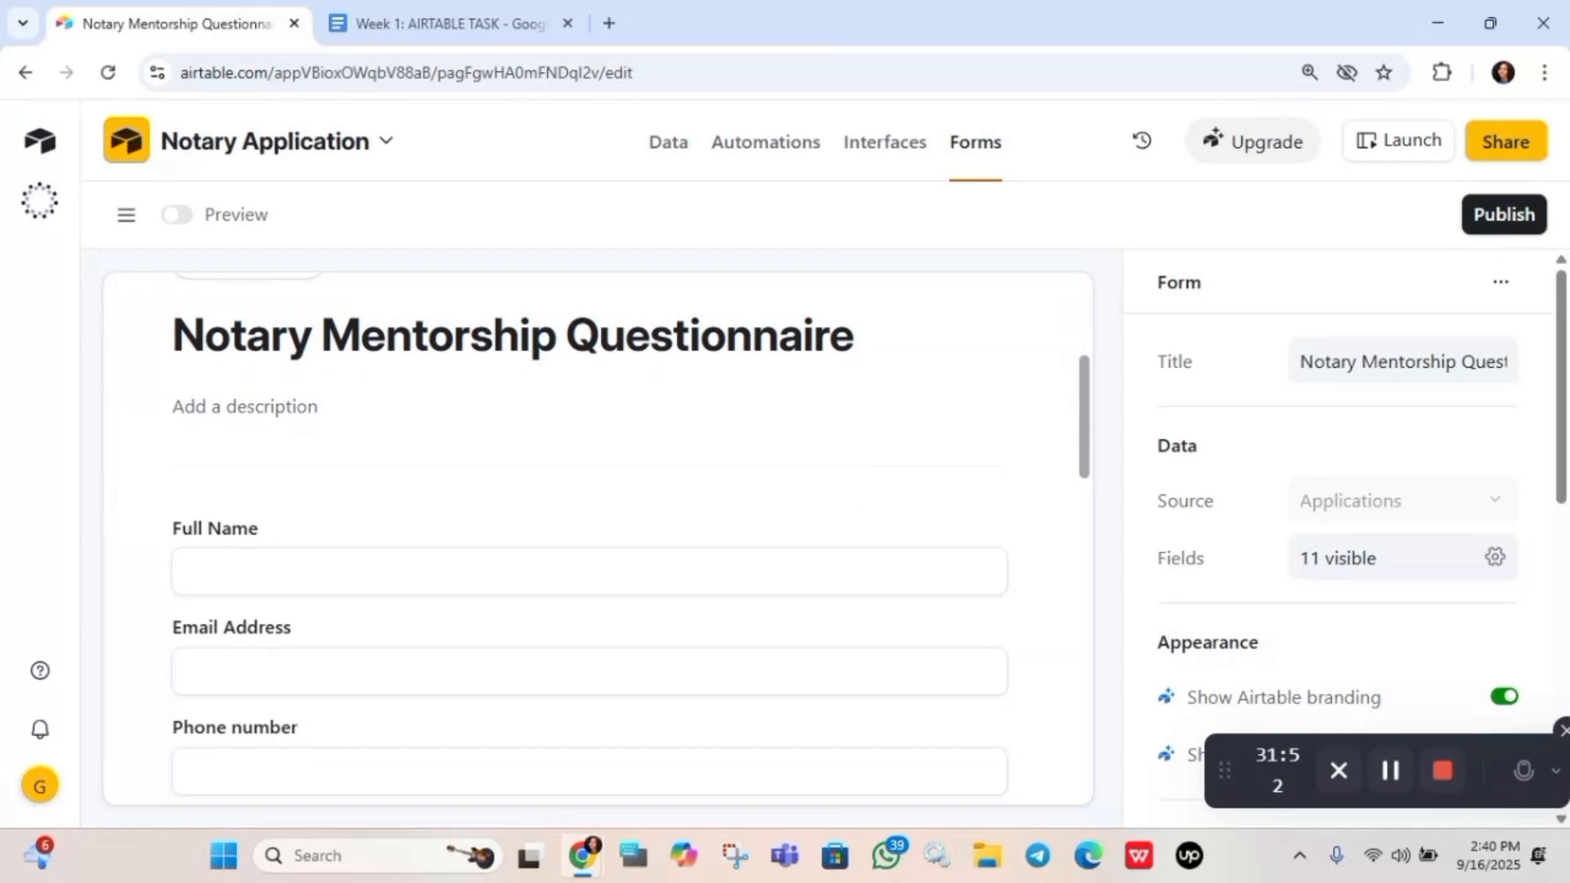
left_click(650, 736)
left_click(765, 699)
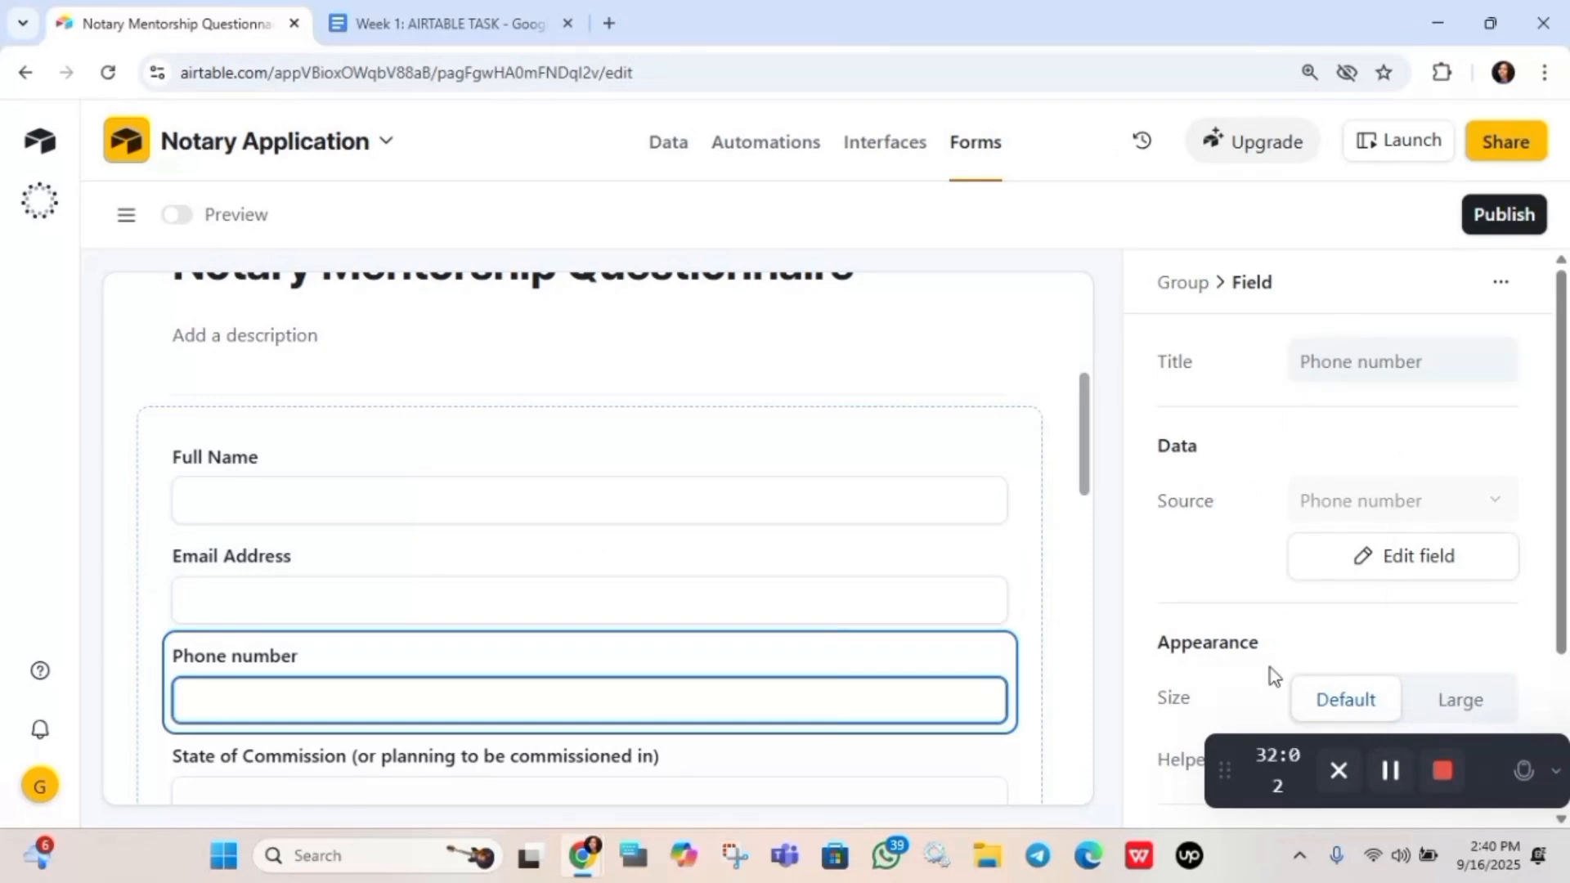
left_click_drag(1223, 770, 724, 797)
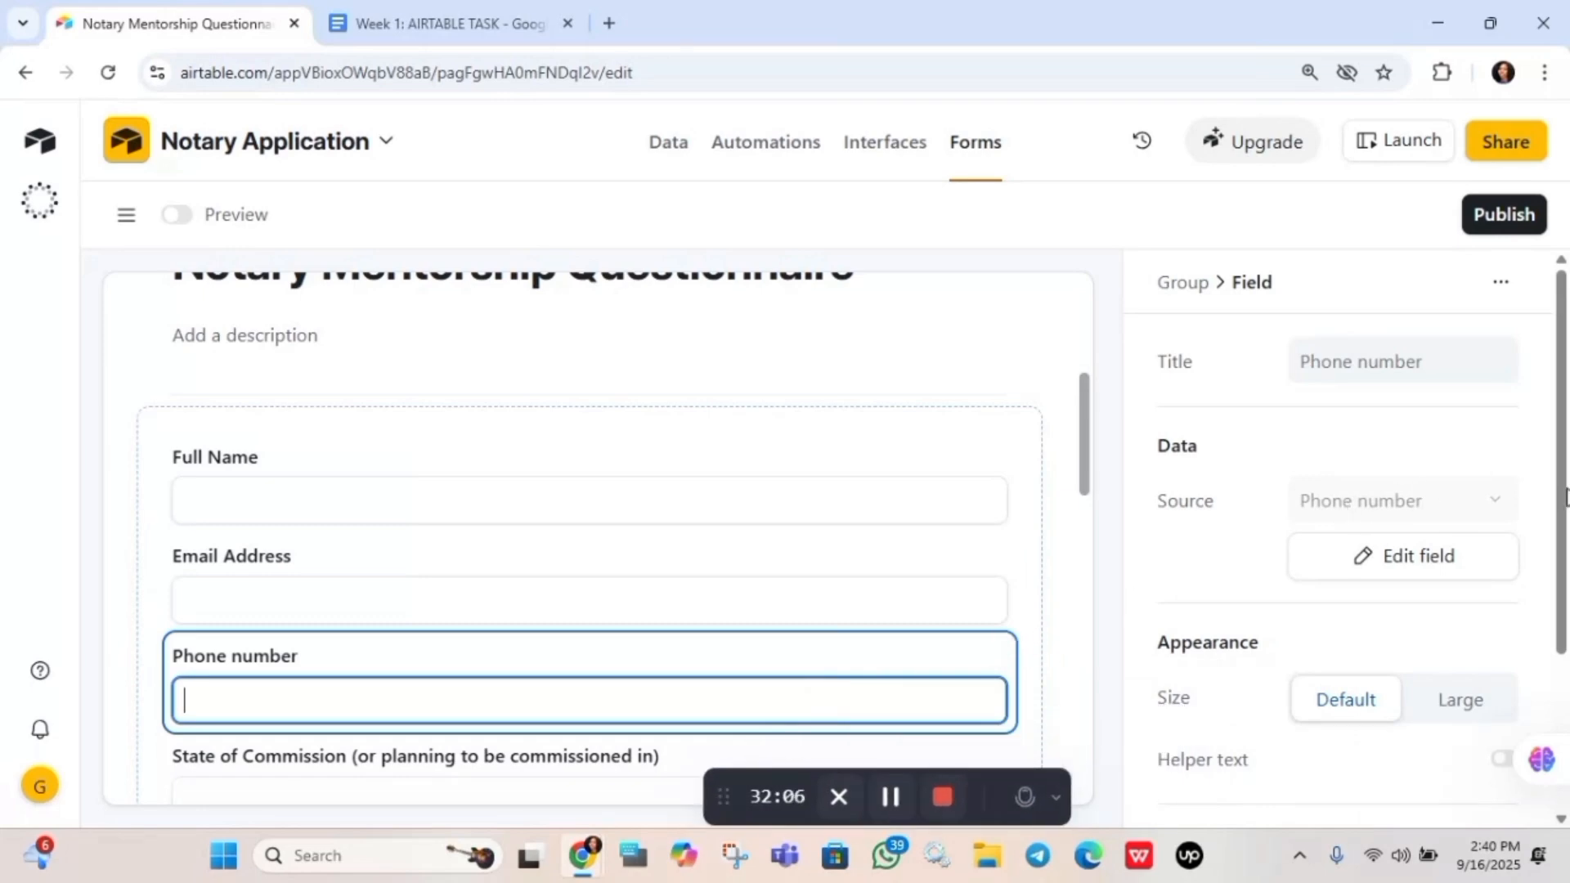
scroll(1564, 497, "down", 3)
scroll(1542, 409, "up", 3)
Hide the Phone number and Email Address fields from Group 1 of the form
left_click(1182, 284)
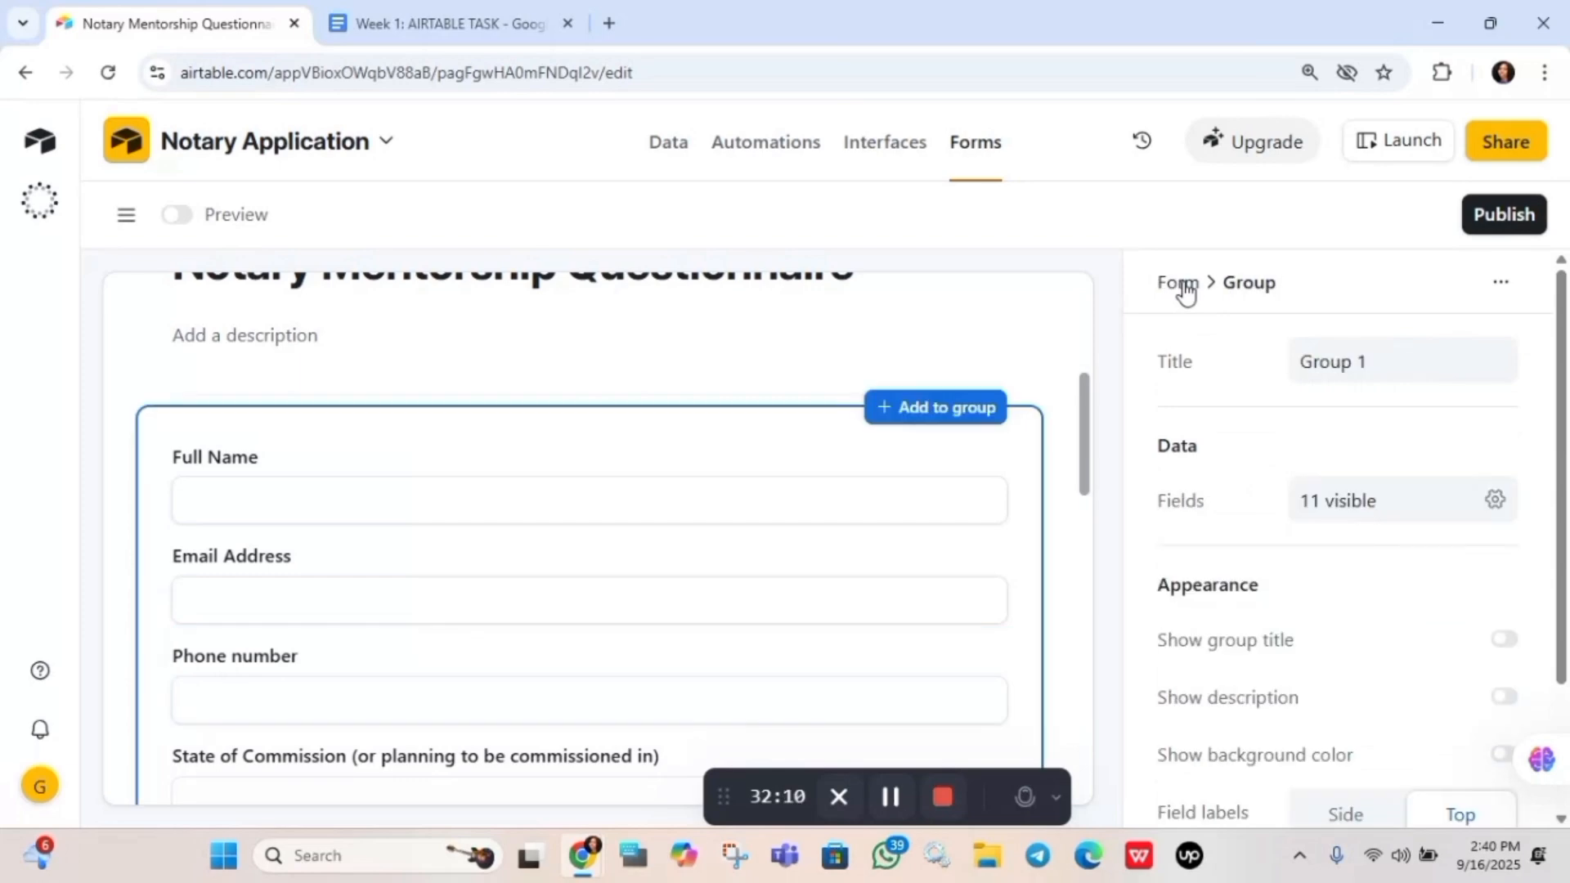
left_click(1346, 509)
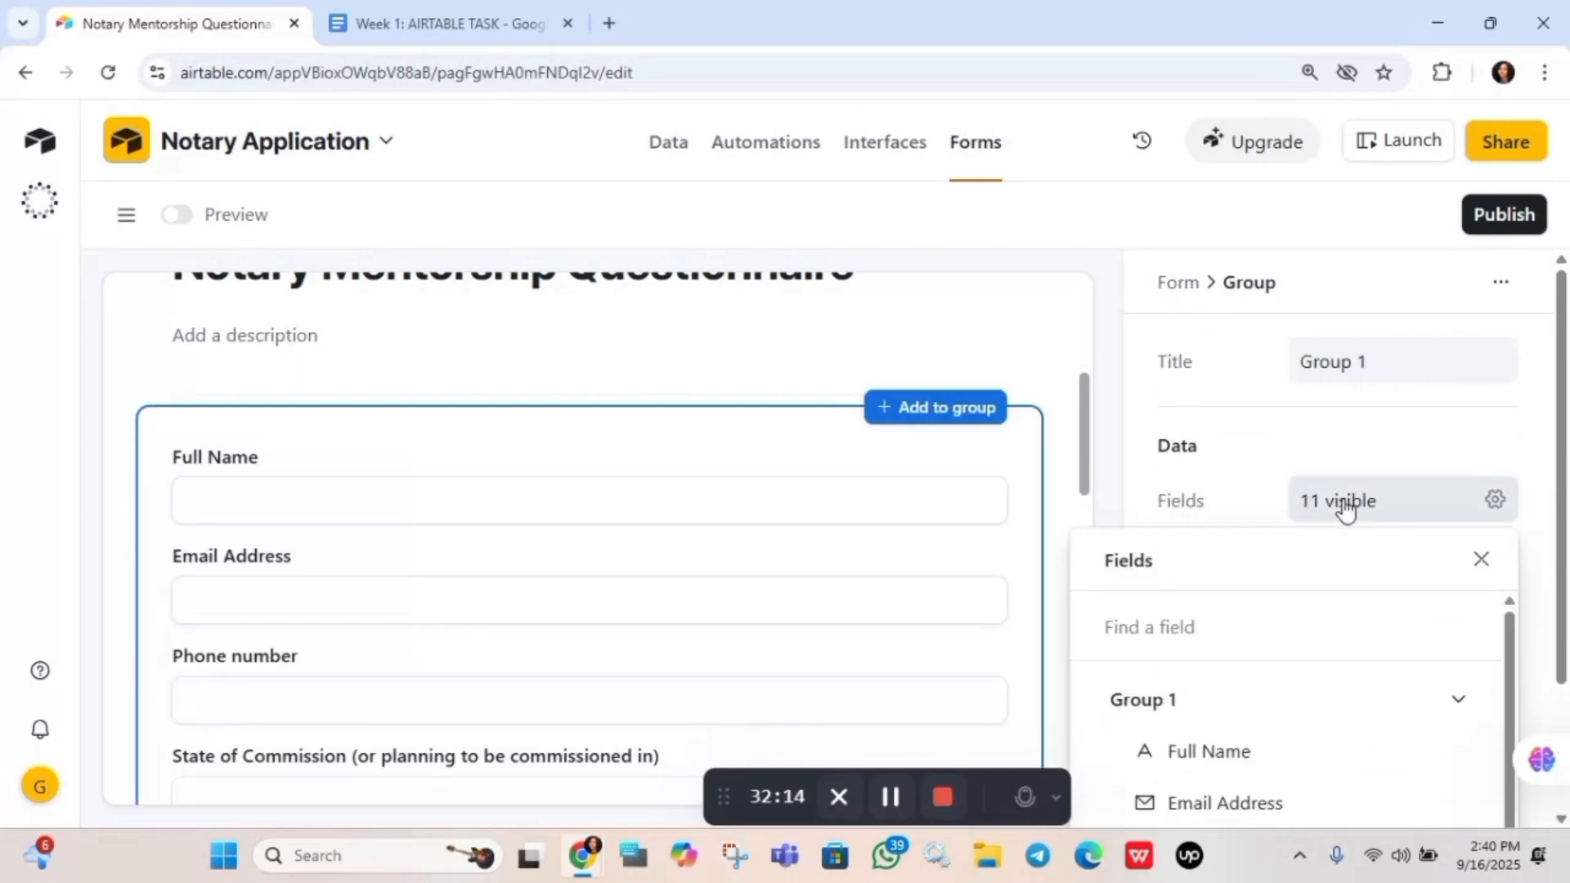
scroll(1384, 582, "down", 2)
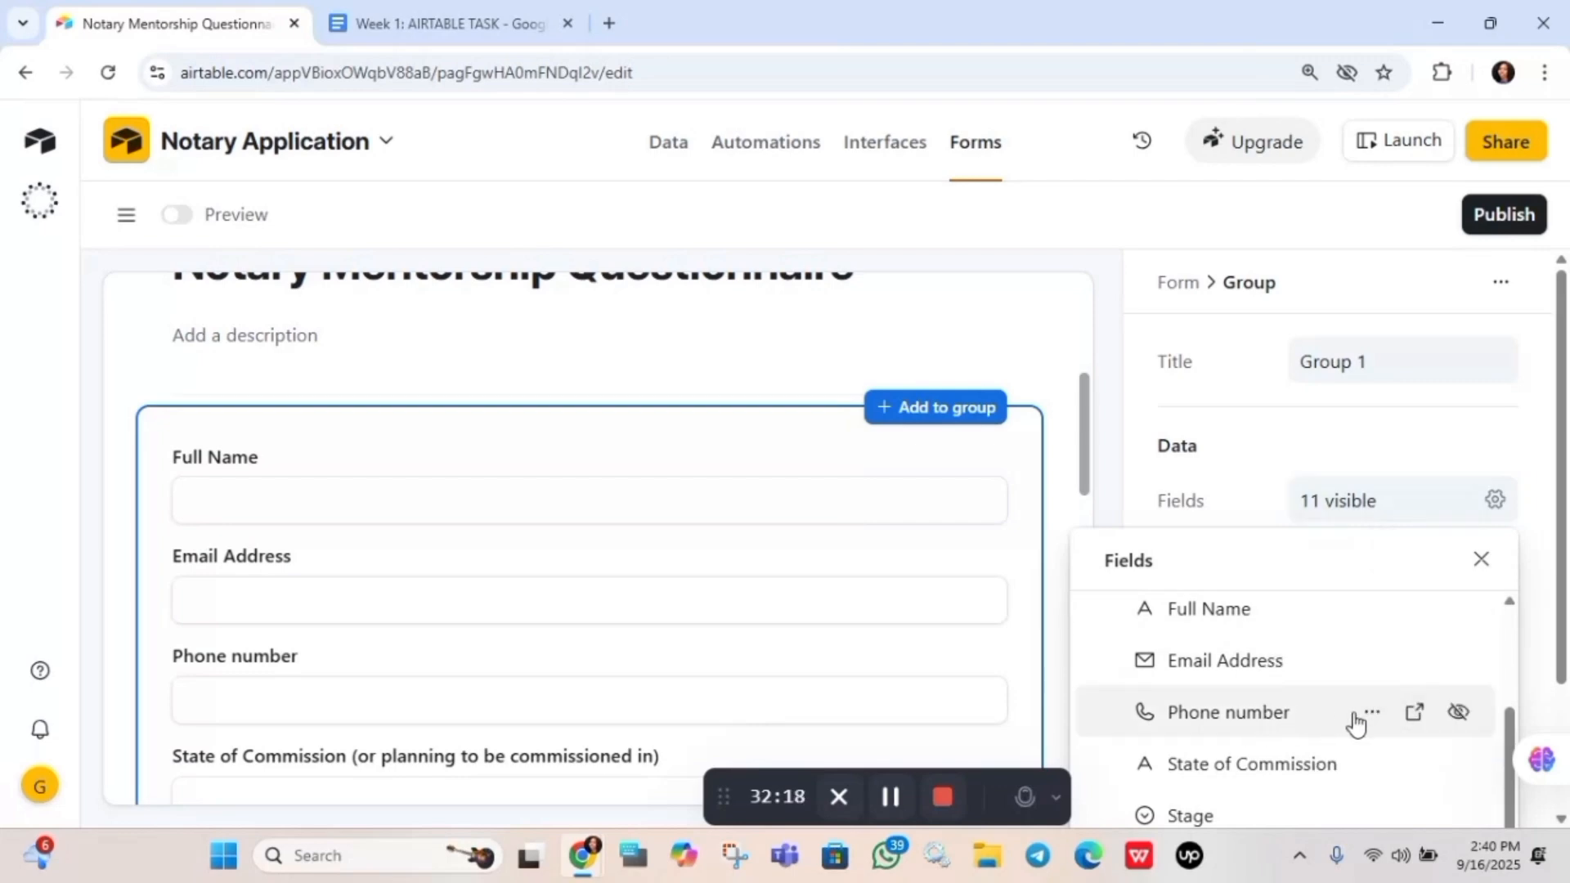
left_click(1459, 717)
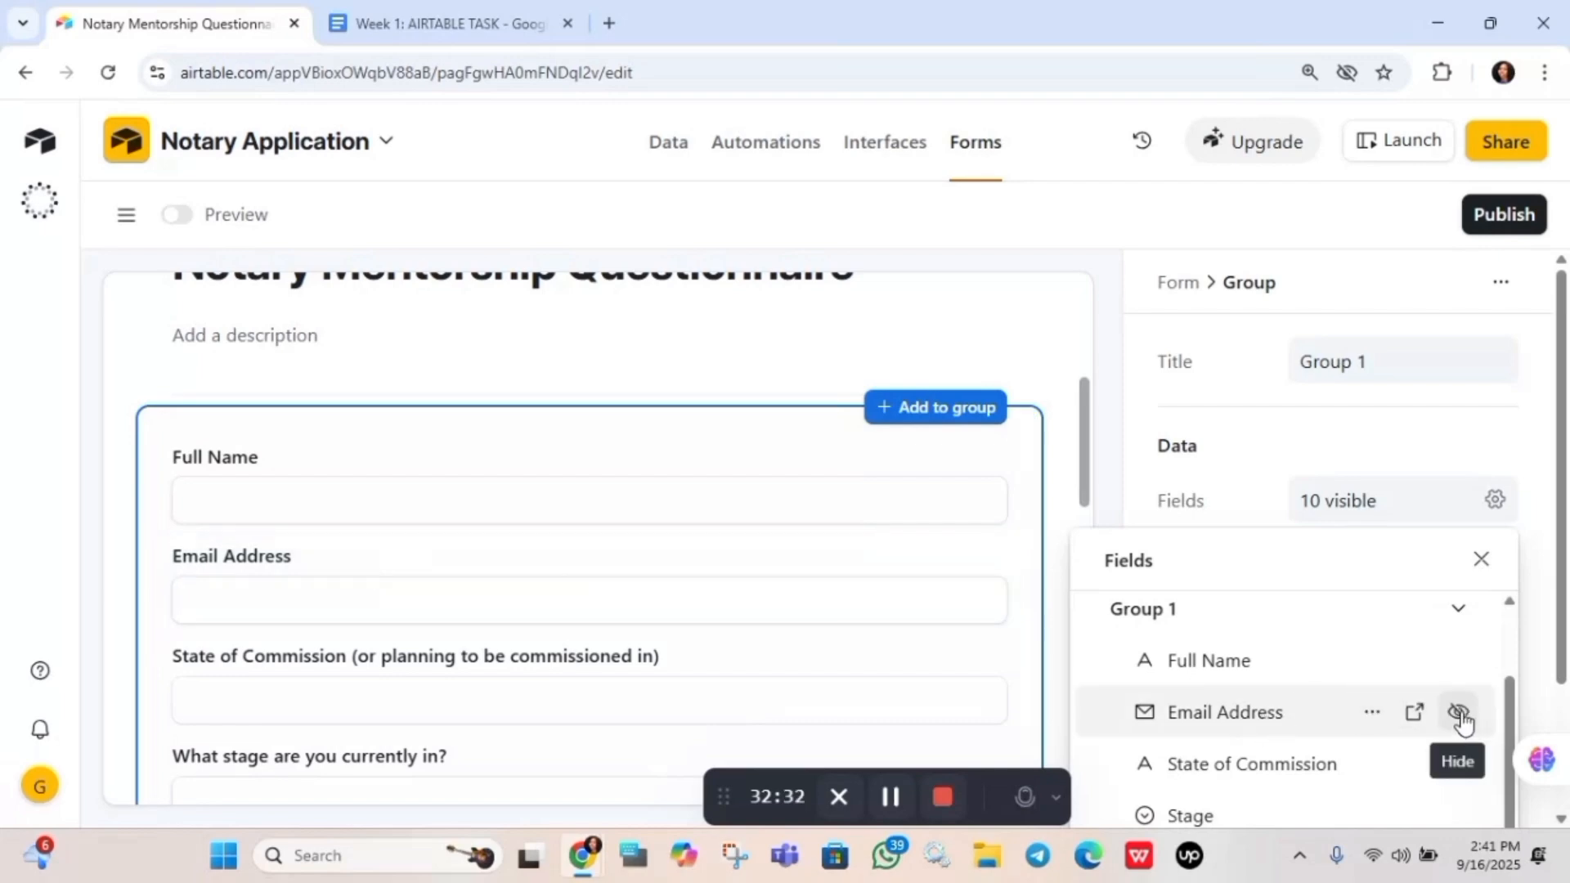
left_click(1459, 713)
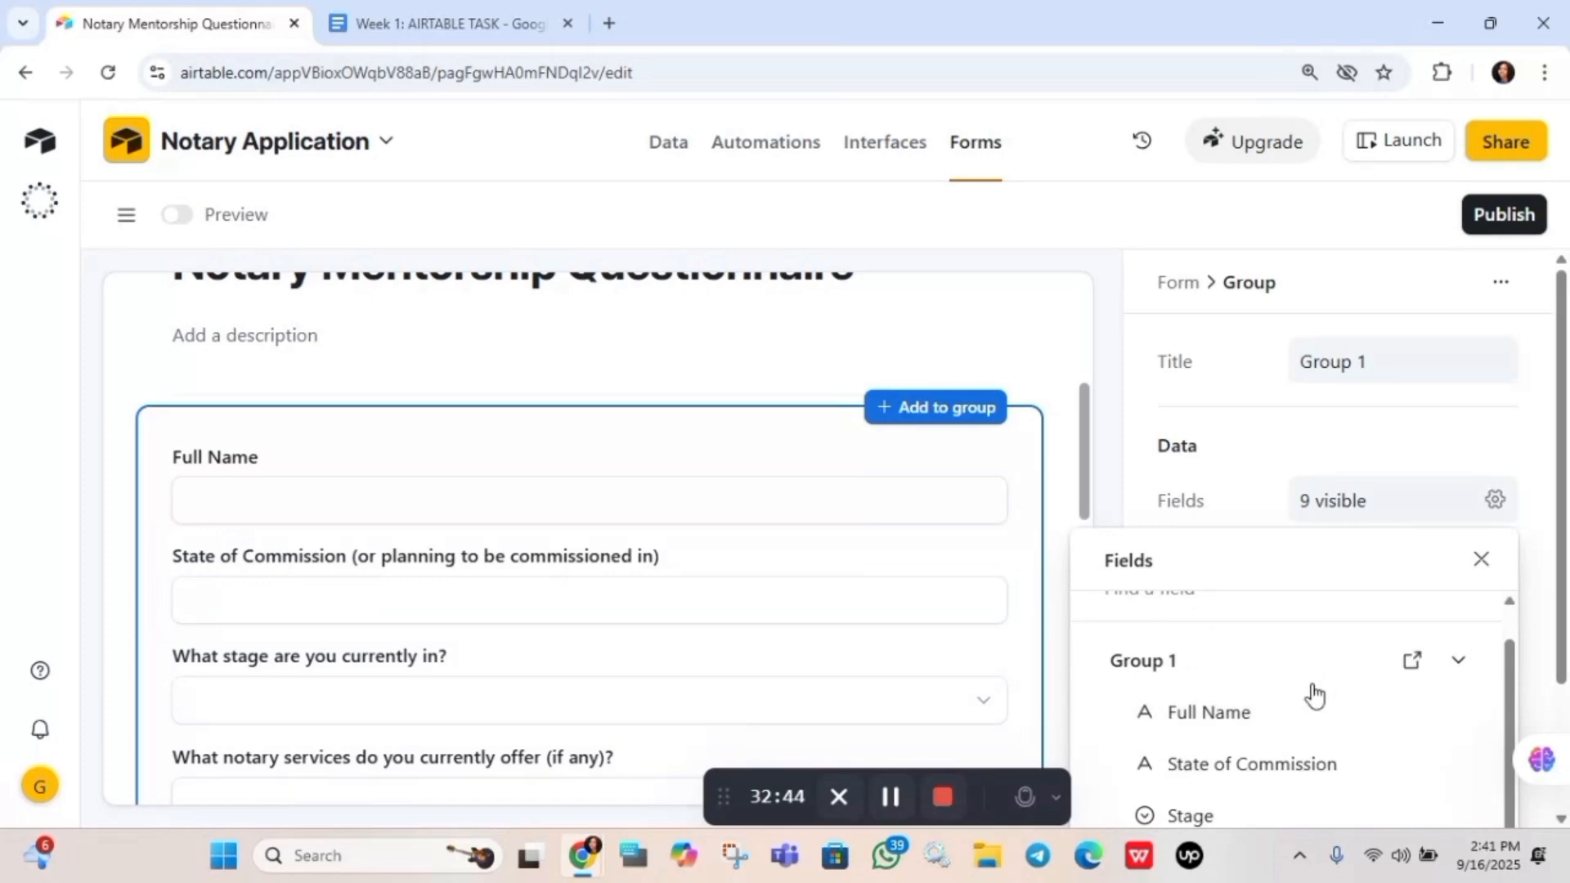
Show the hidden Email Address and Phone number fields in the form again
left_click(1460, 664)
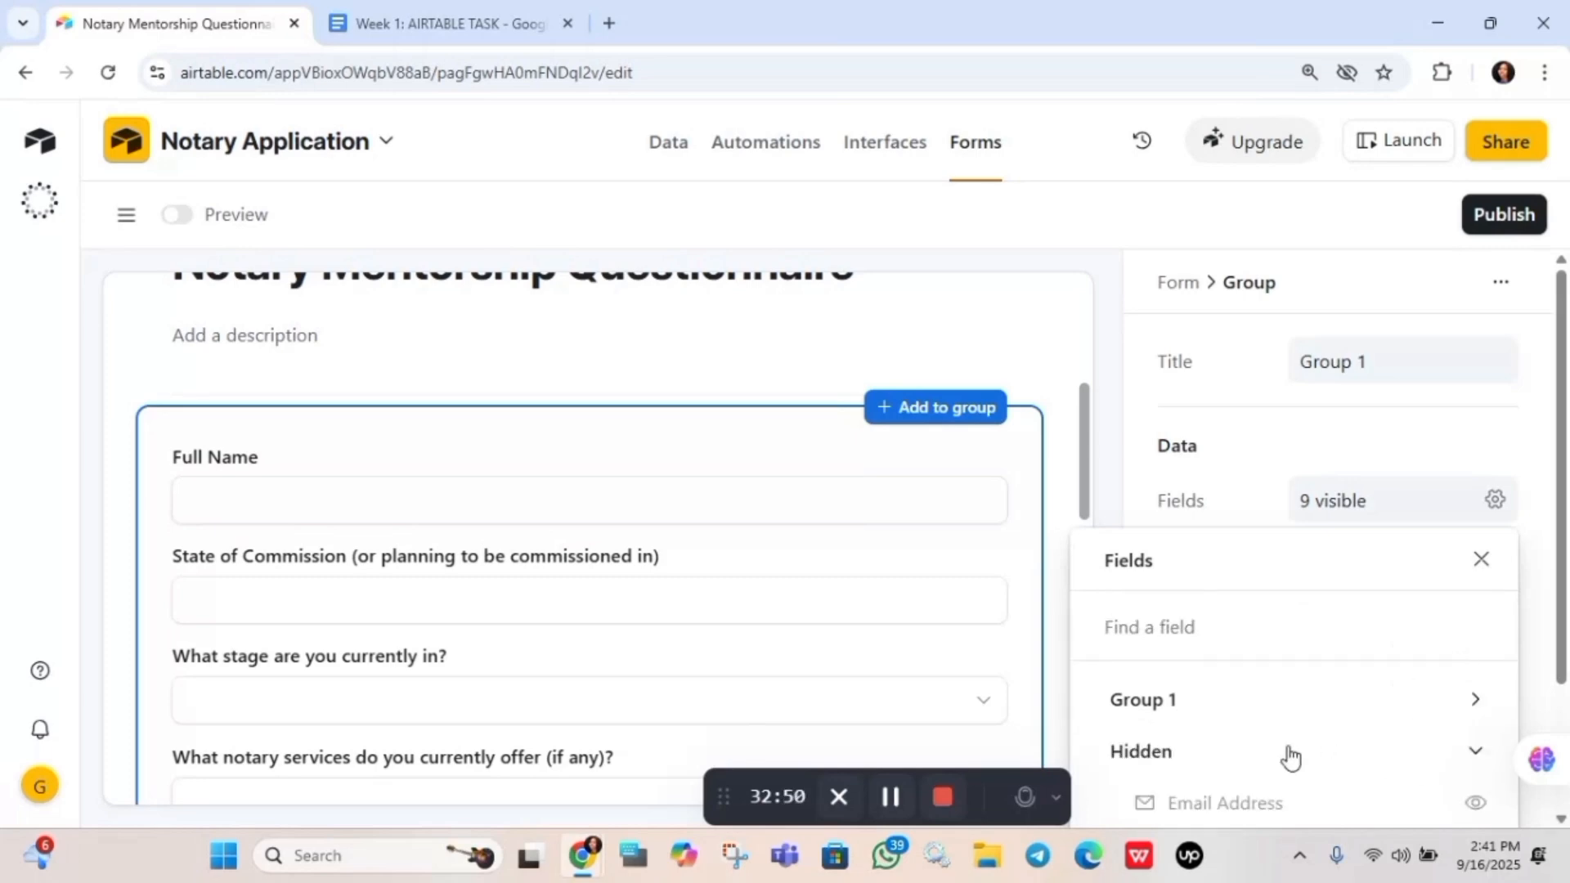
left_click(1132, 761)
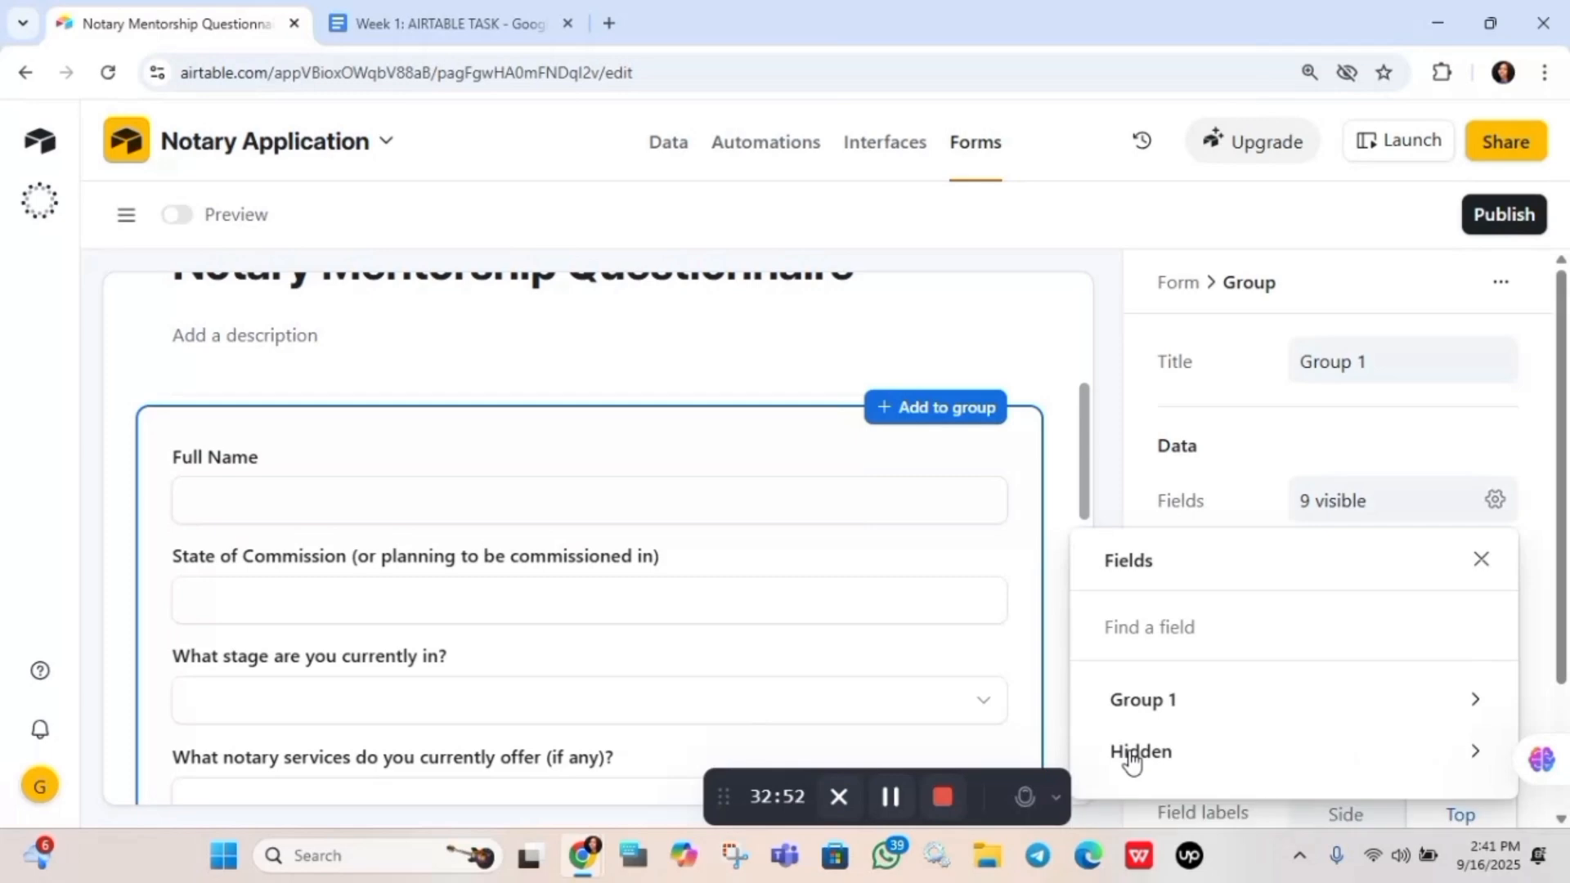
left_click(1257, 764)
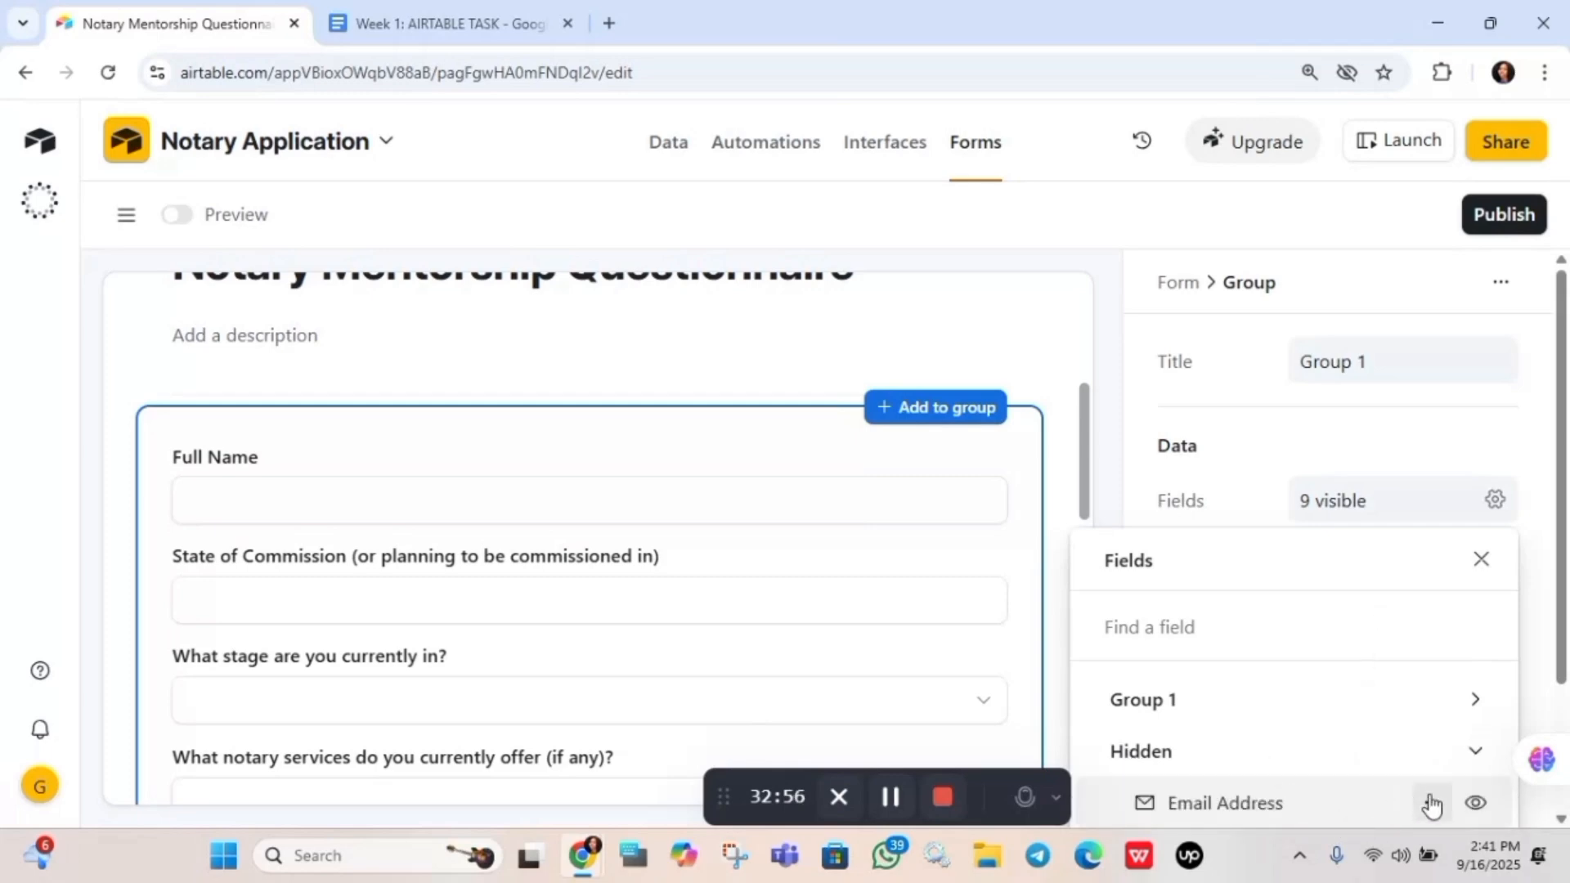
left_click(1477, 803)
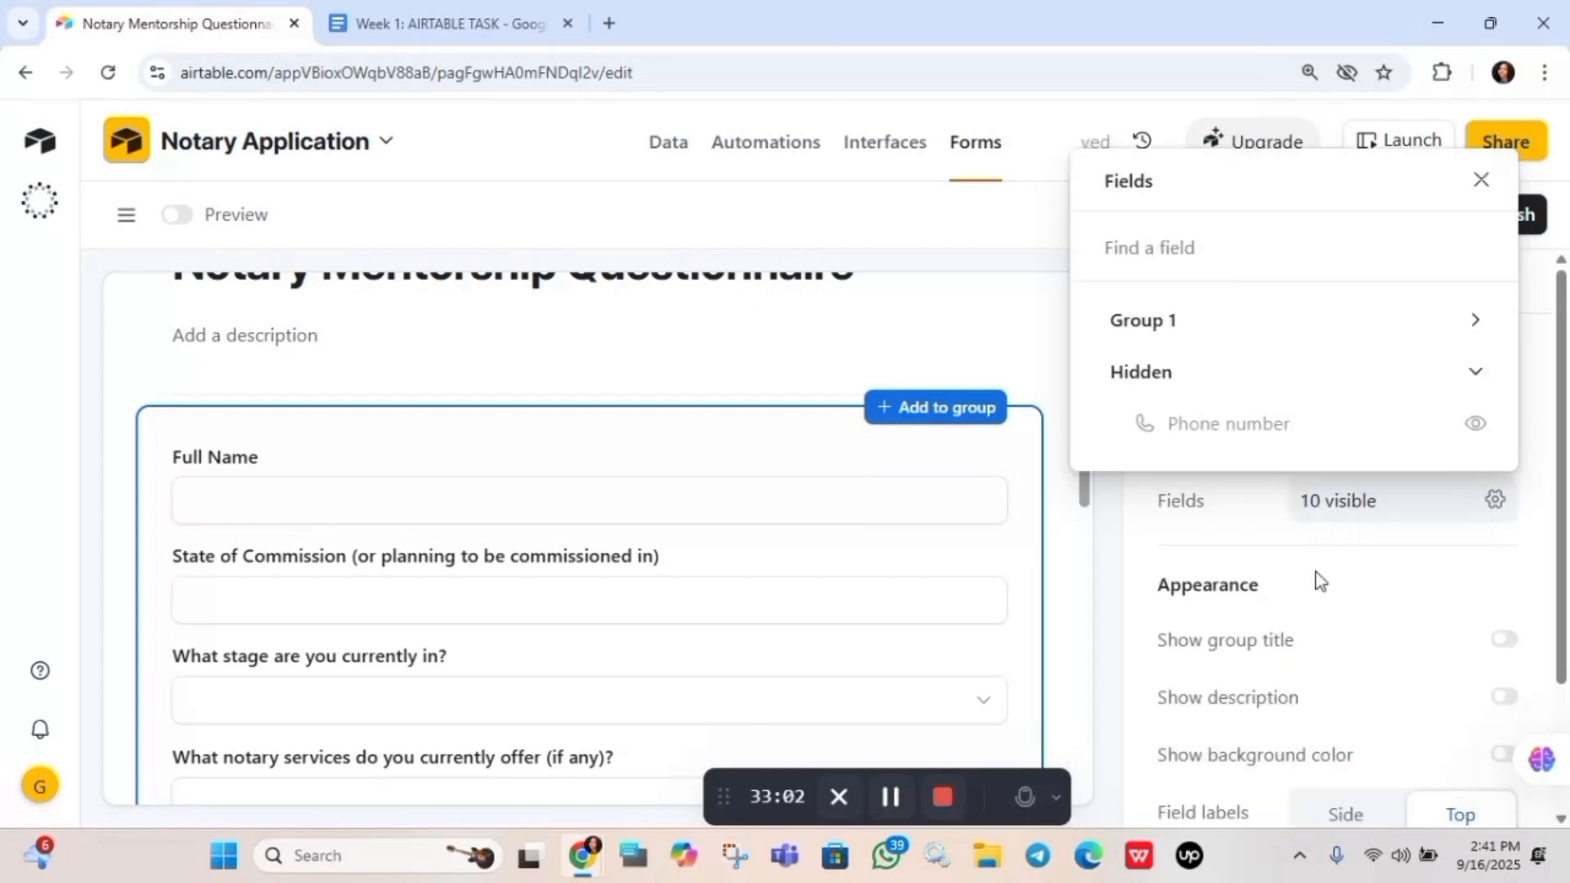
left_click(1474, 426)
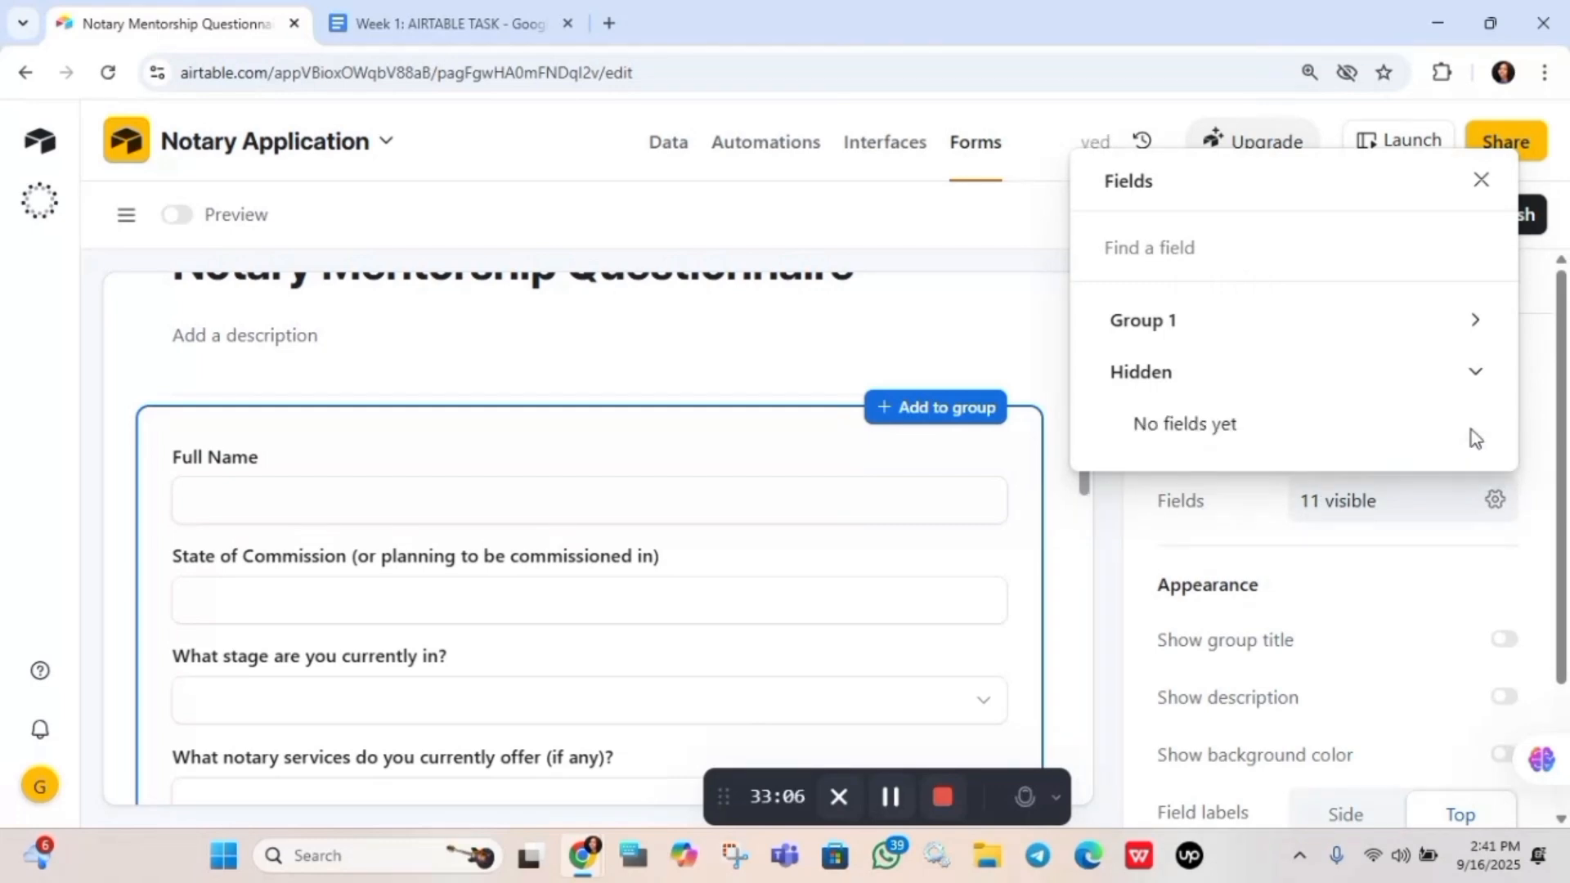
left_click(1076, 496)
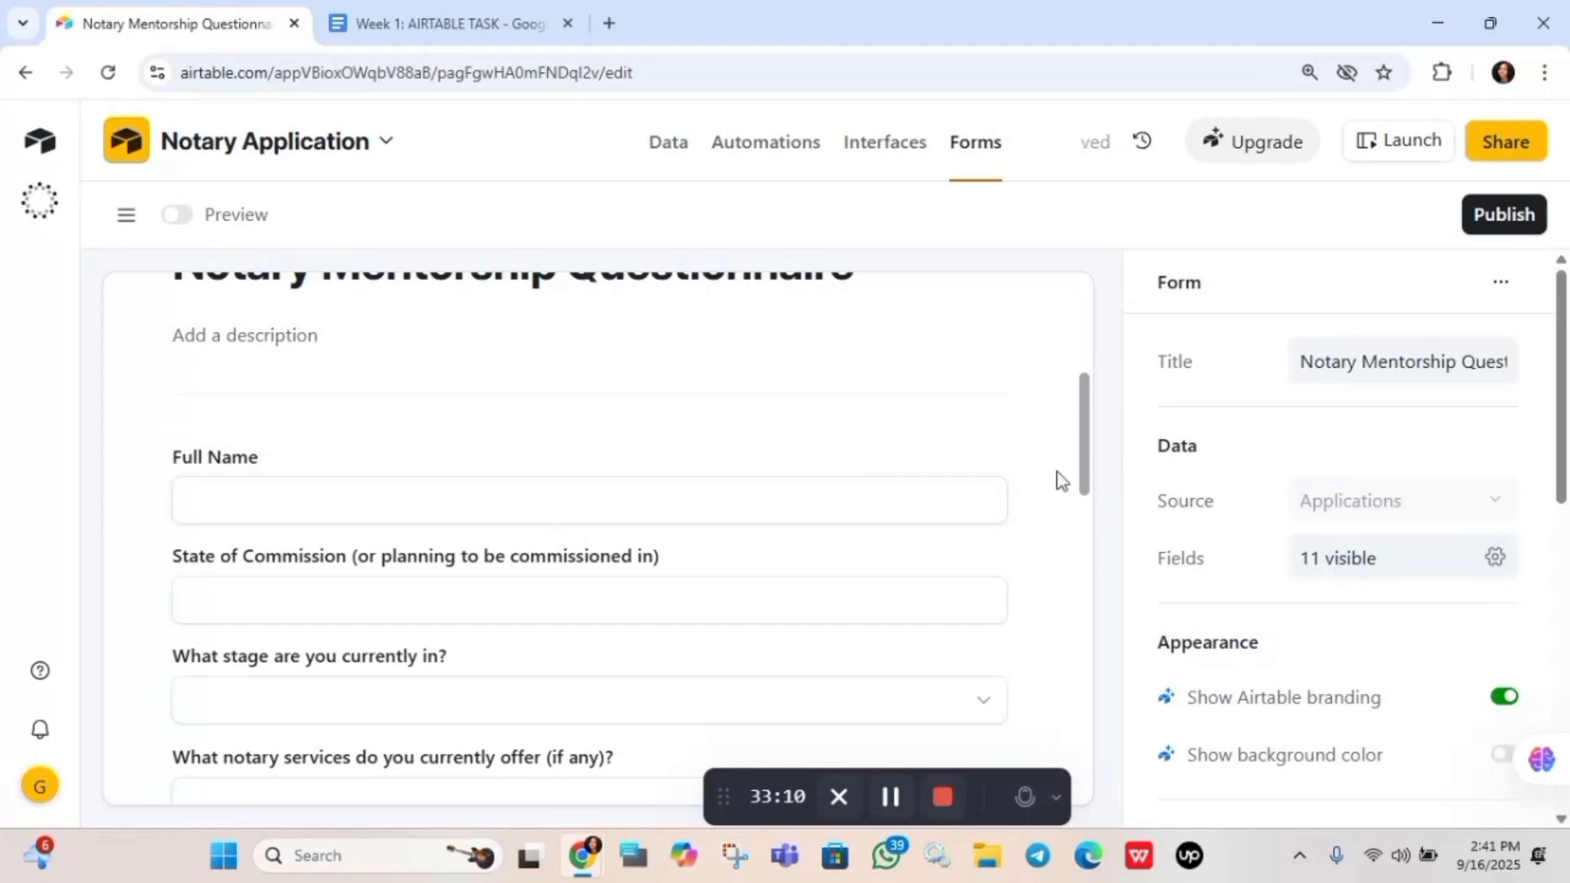
Move the Email Address field from the end of the form to directly below Full Name
left_click_drag(1093, 473, 1079, 561)
left_click(1116, 332)
left_click_drag(728, 798, 1261, 772)
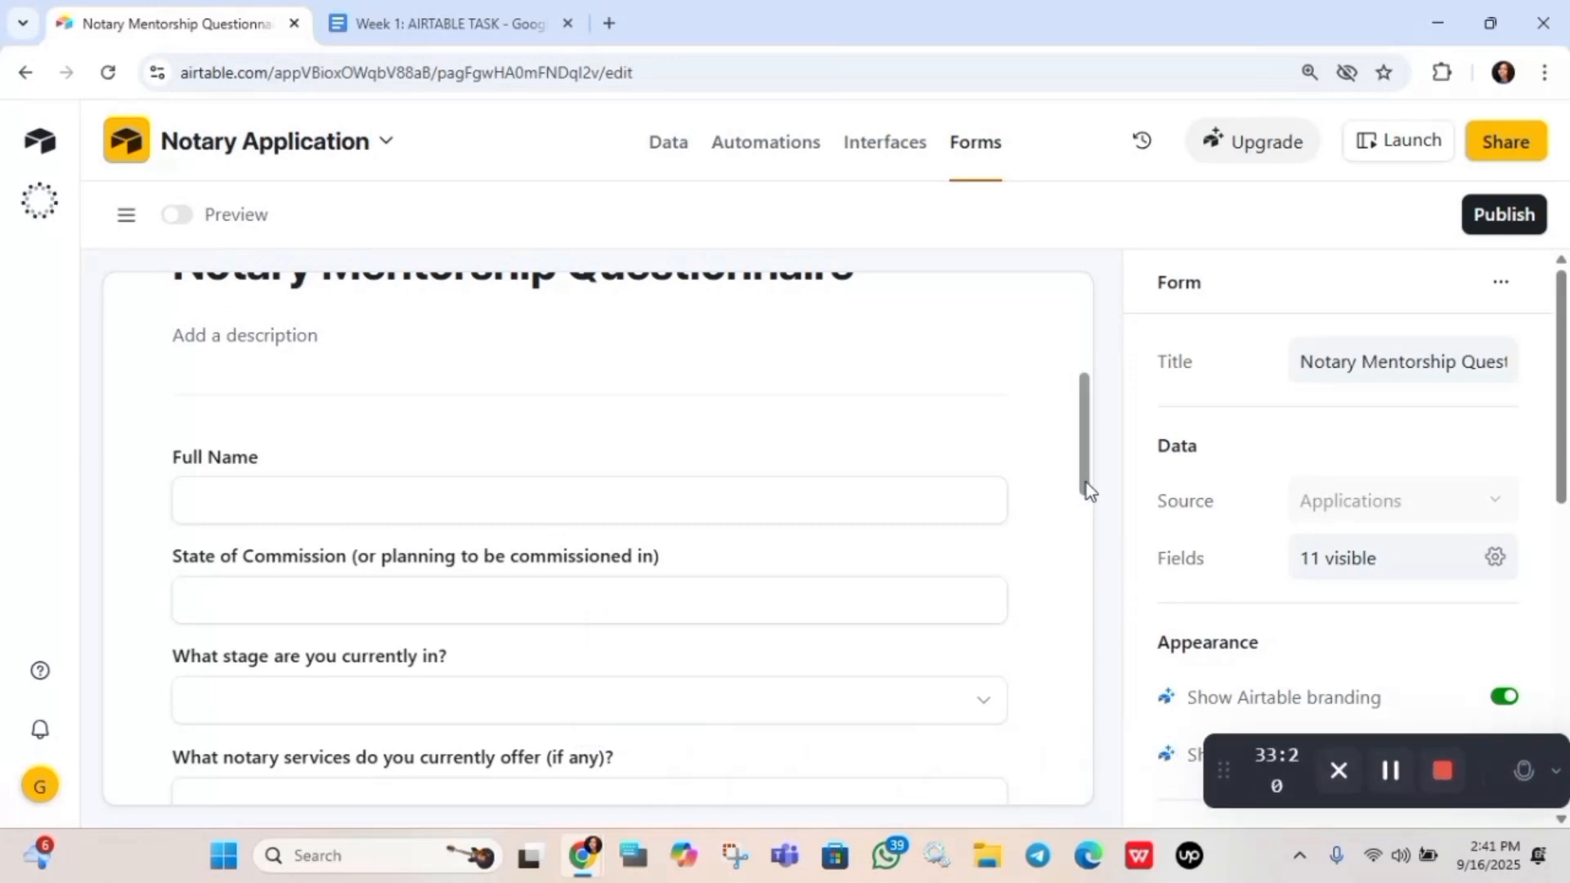
left_click_drag(1086, 483, 1120, 711)
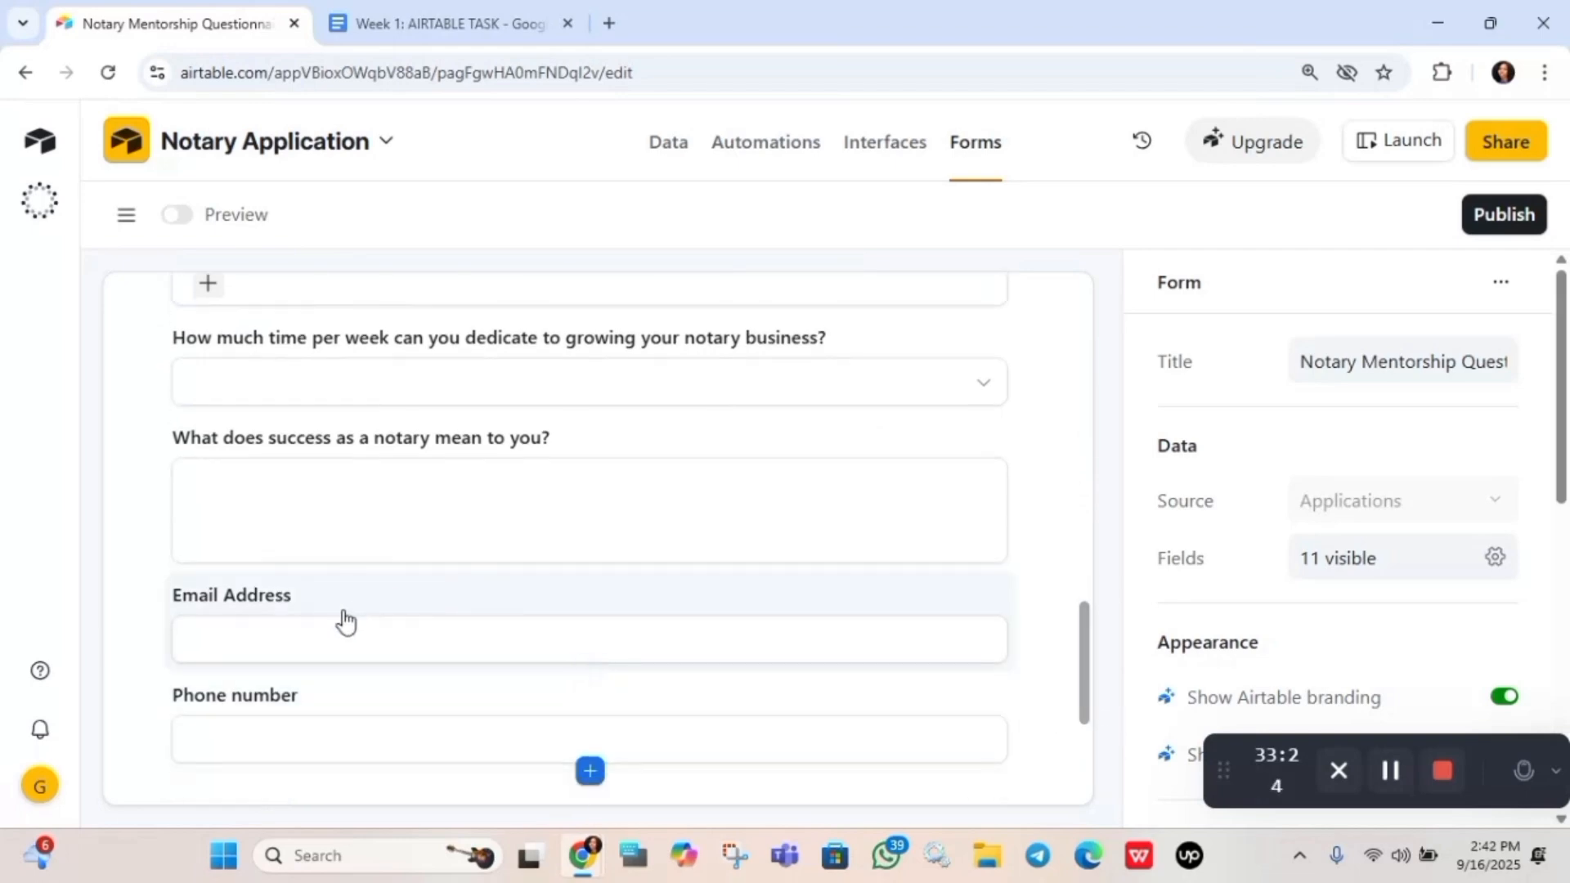
left_click_drag(346, 623, 449, 425)
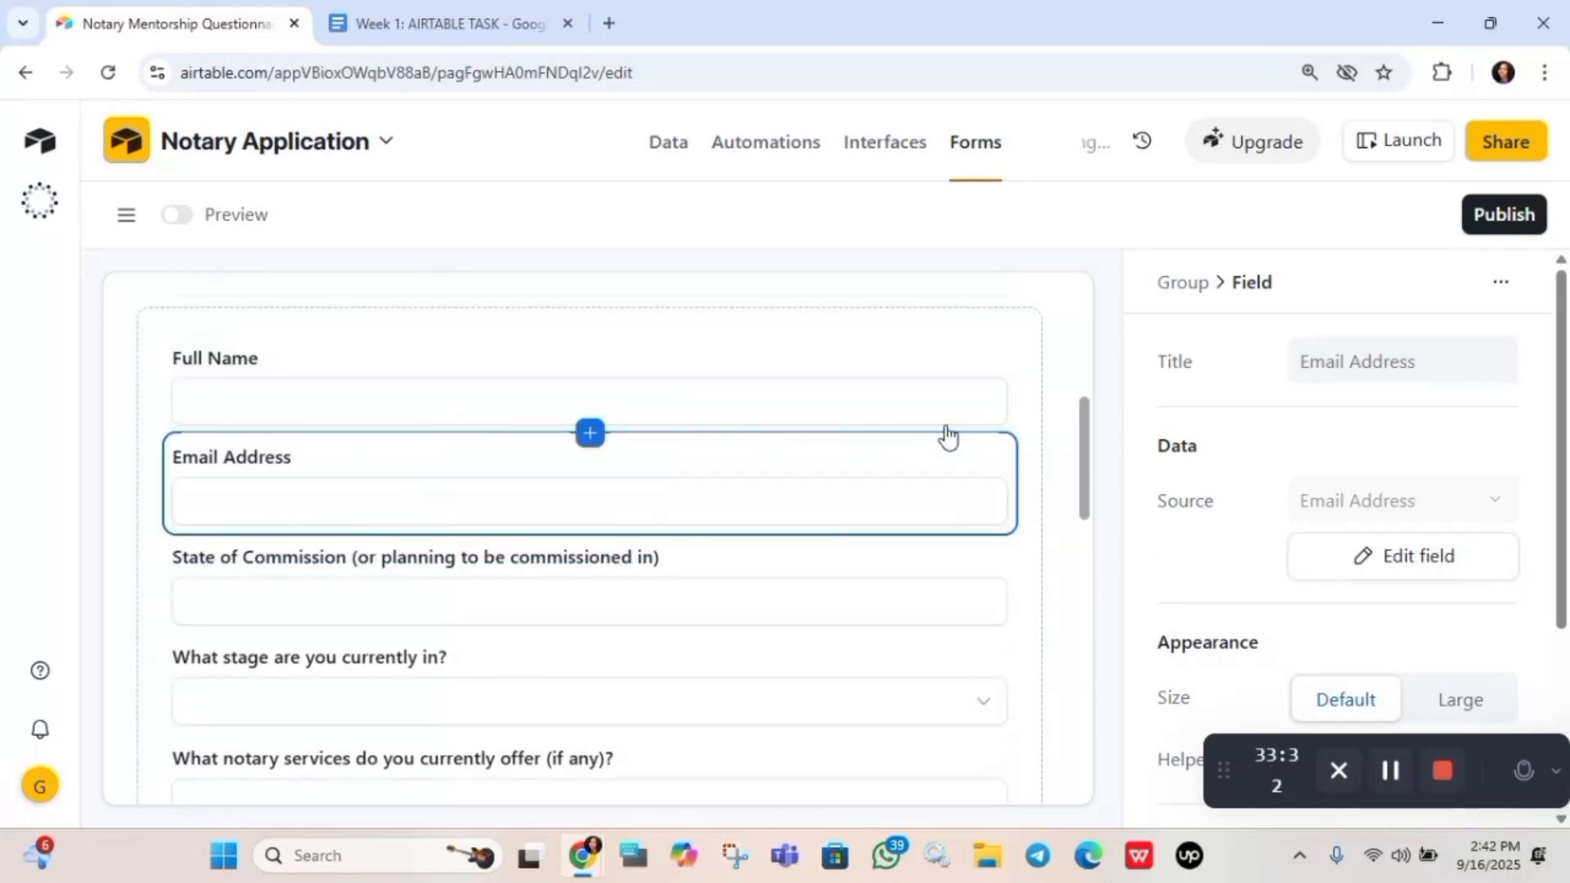
Move the Phone number field from the end of the form to its own full-width row directly below Email Address
left_click_drag(1094, 441, 1105, 678)
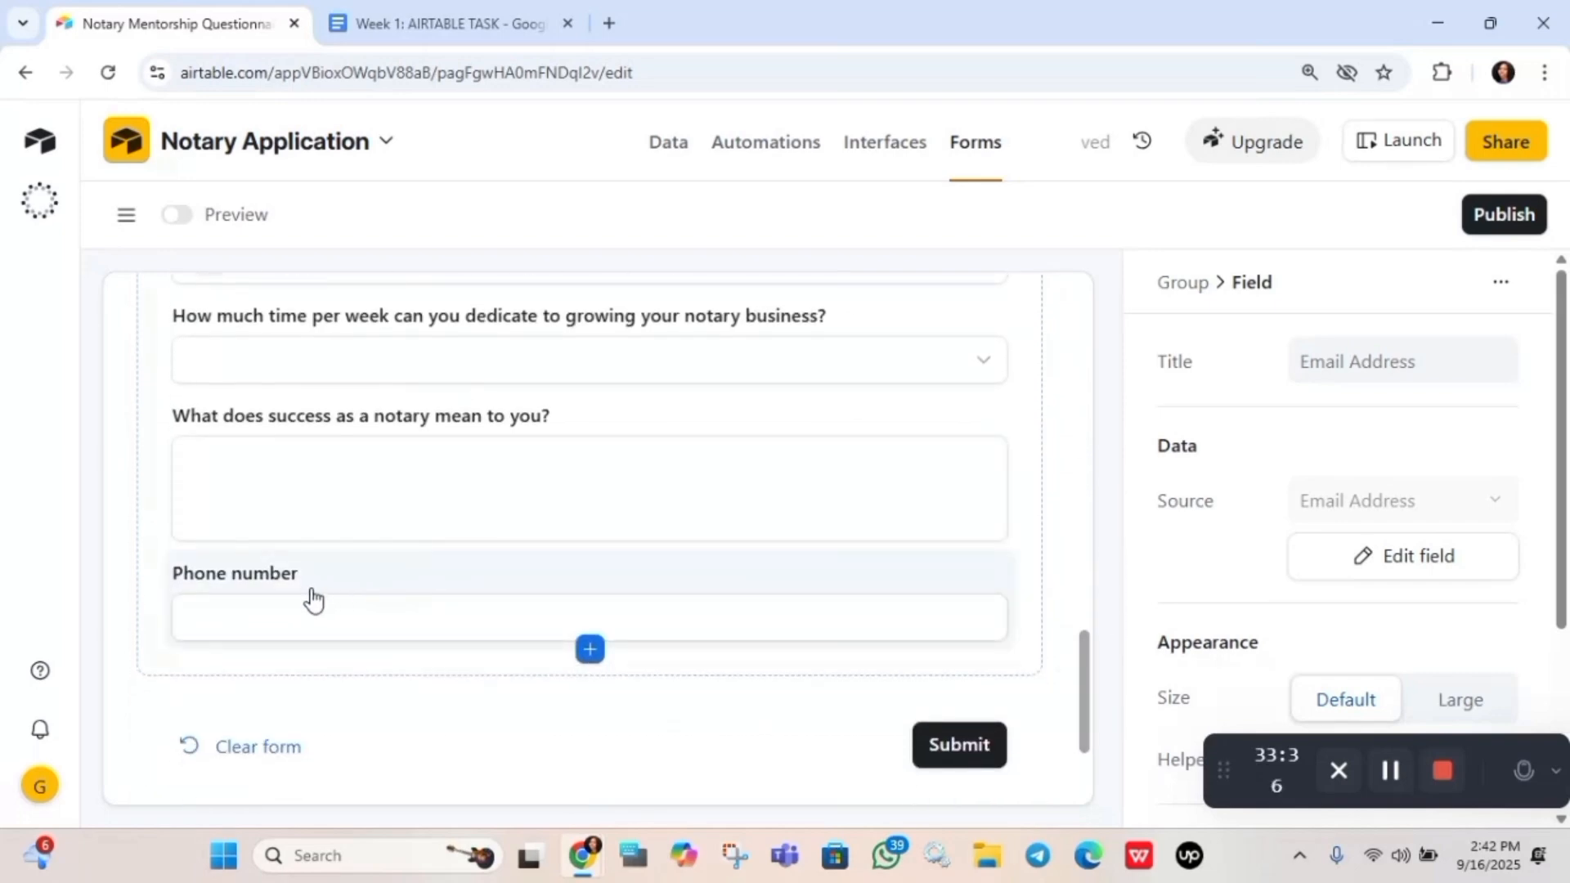
left_click(336, 603)
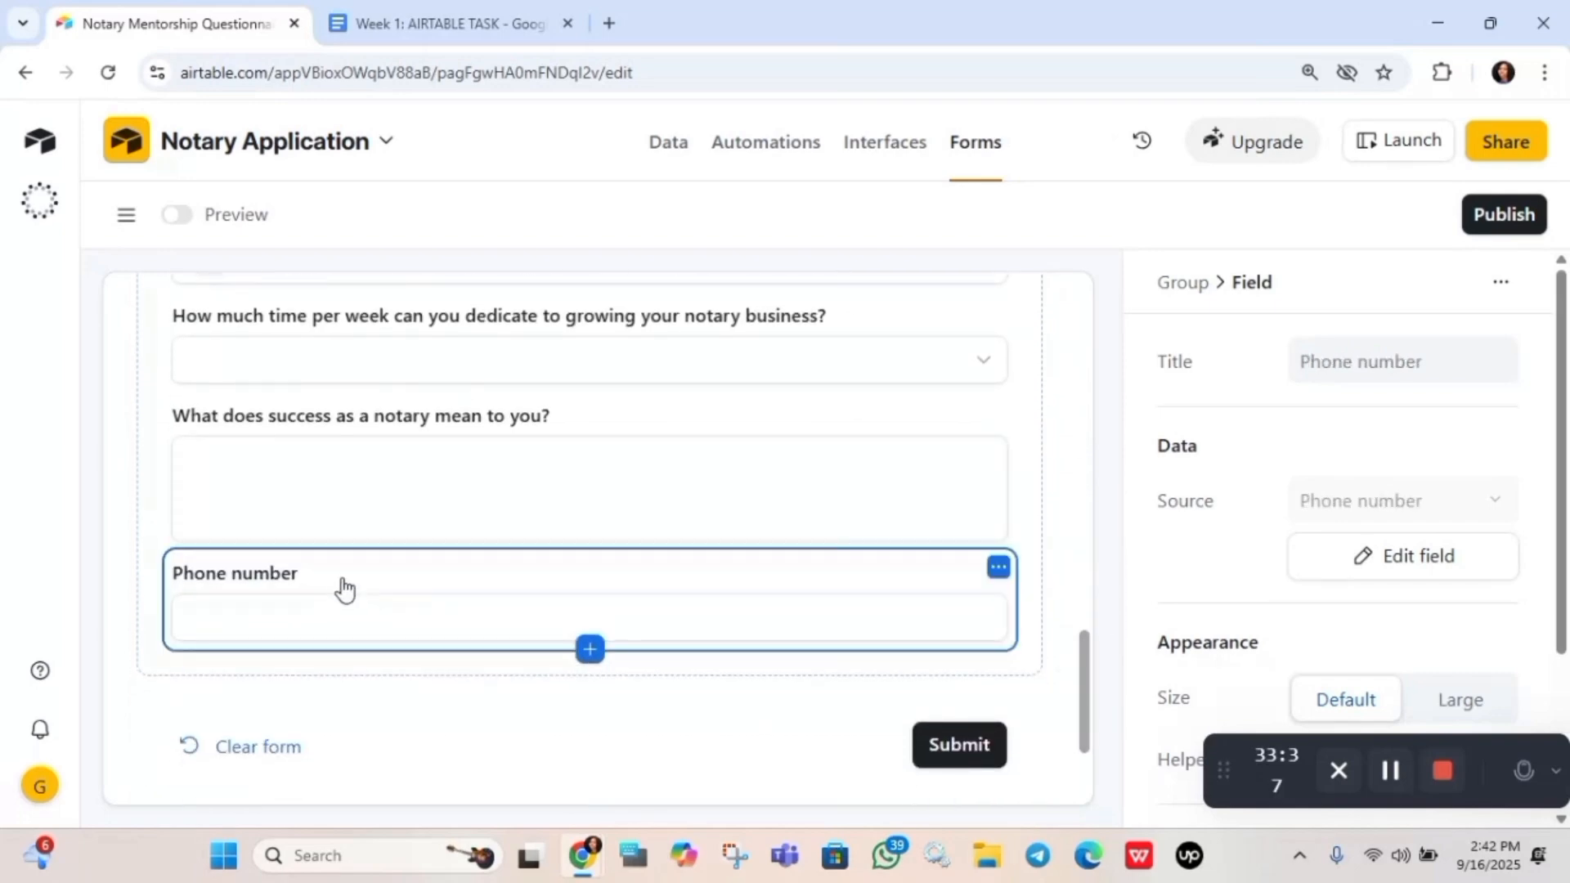
left_click_drag(564, 461, 357, 685)
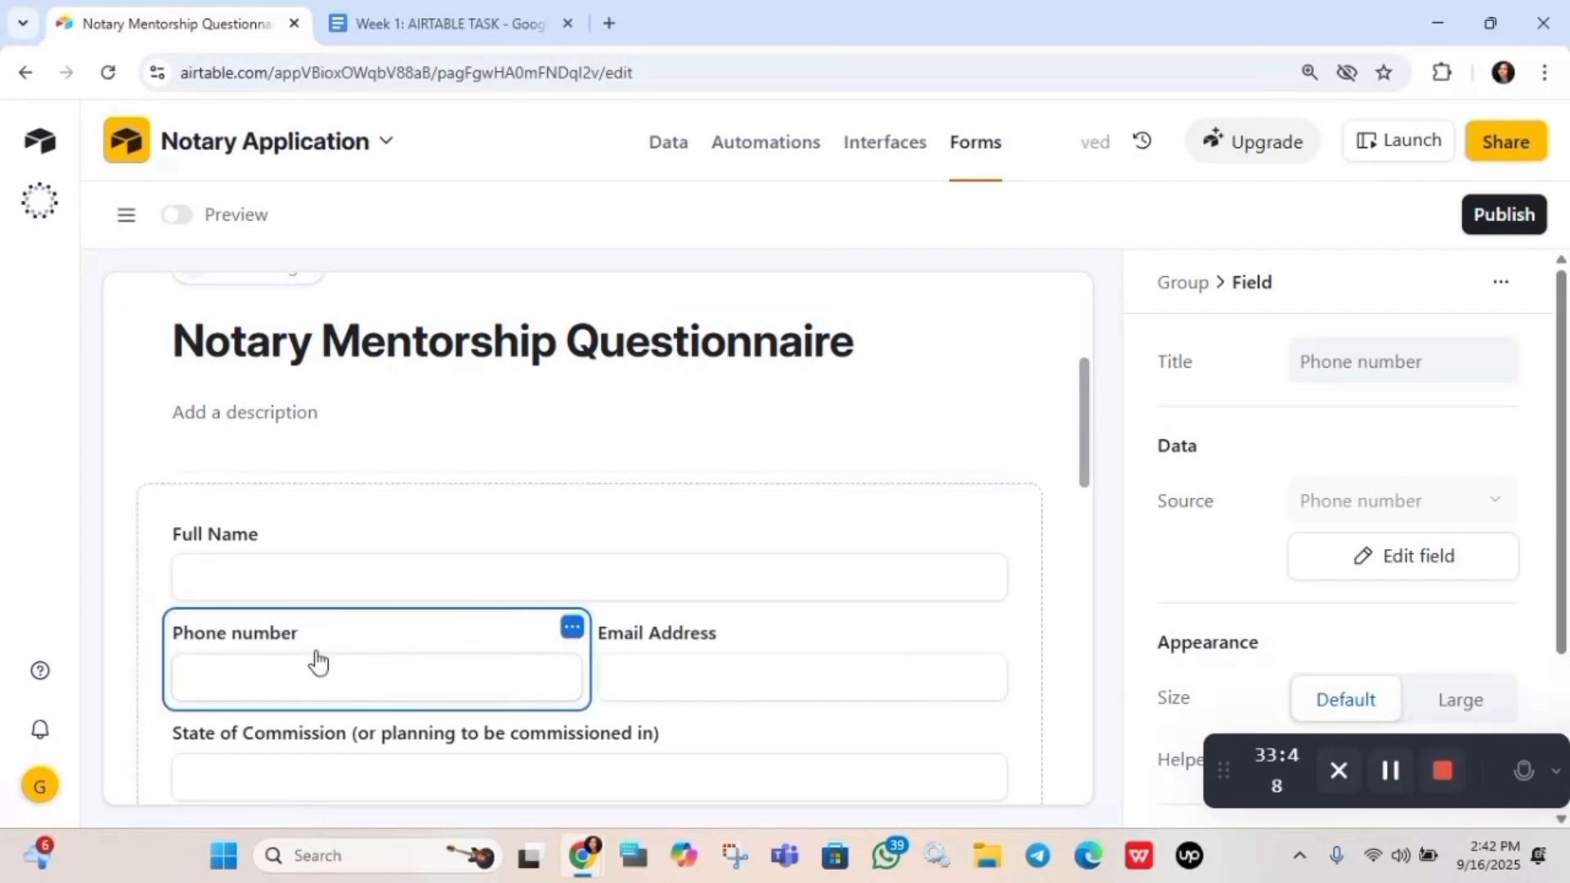
left_click(352, 633)
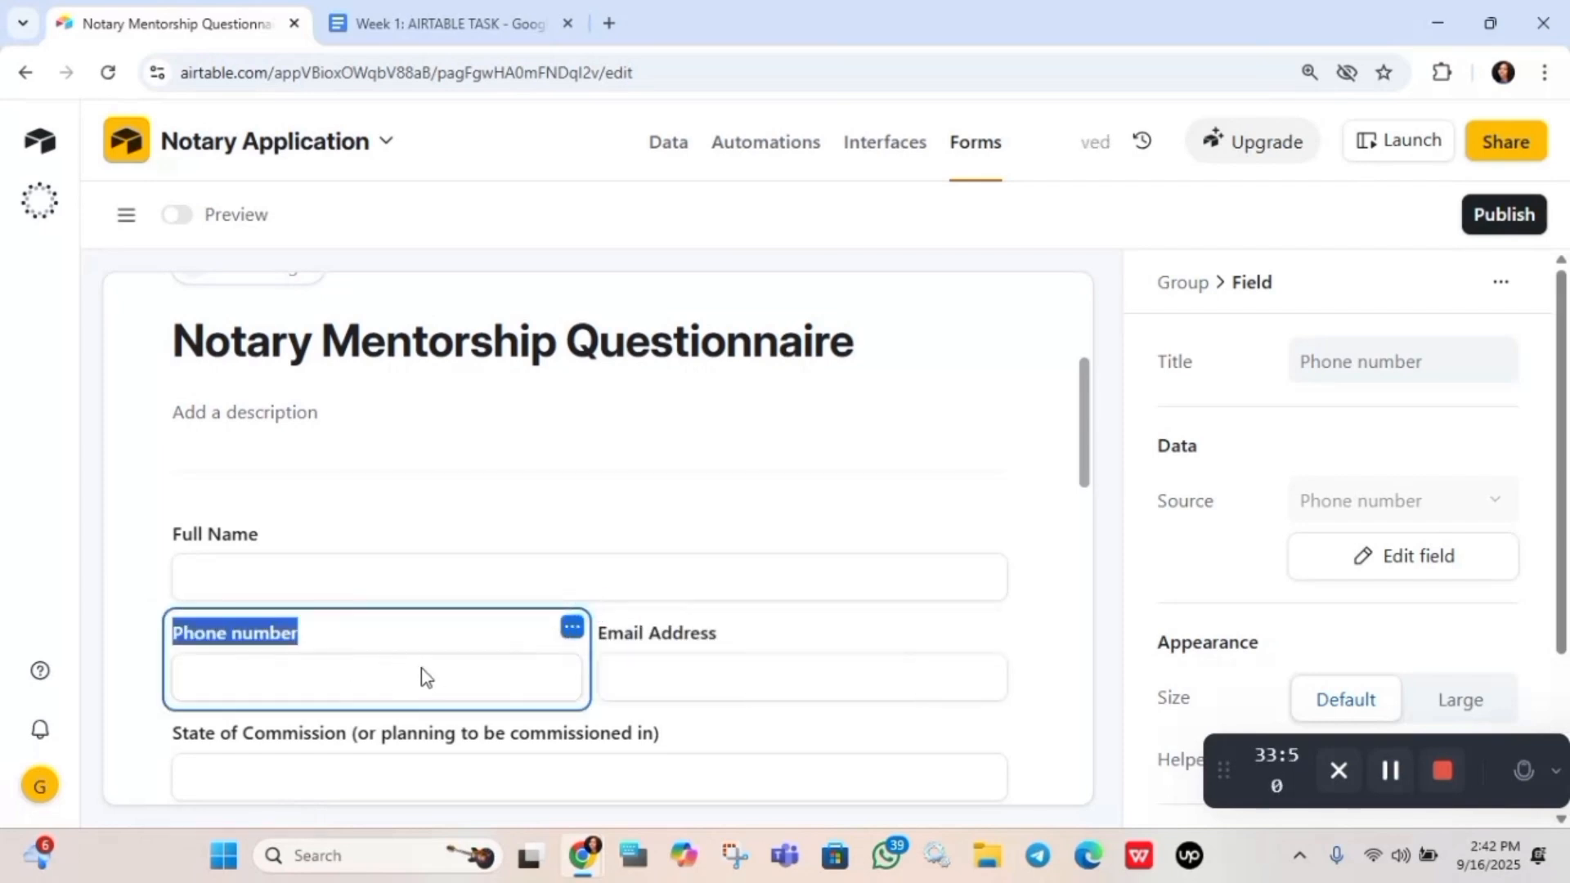
left_click(446, 647)
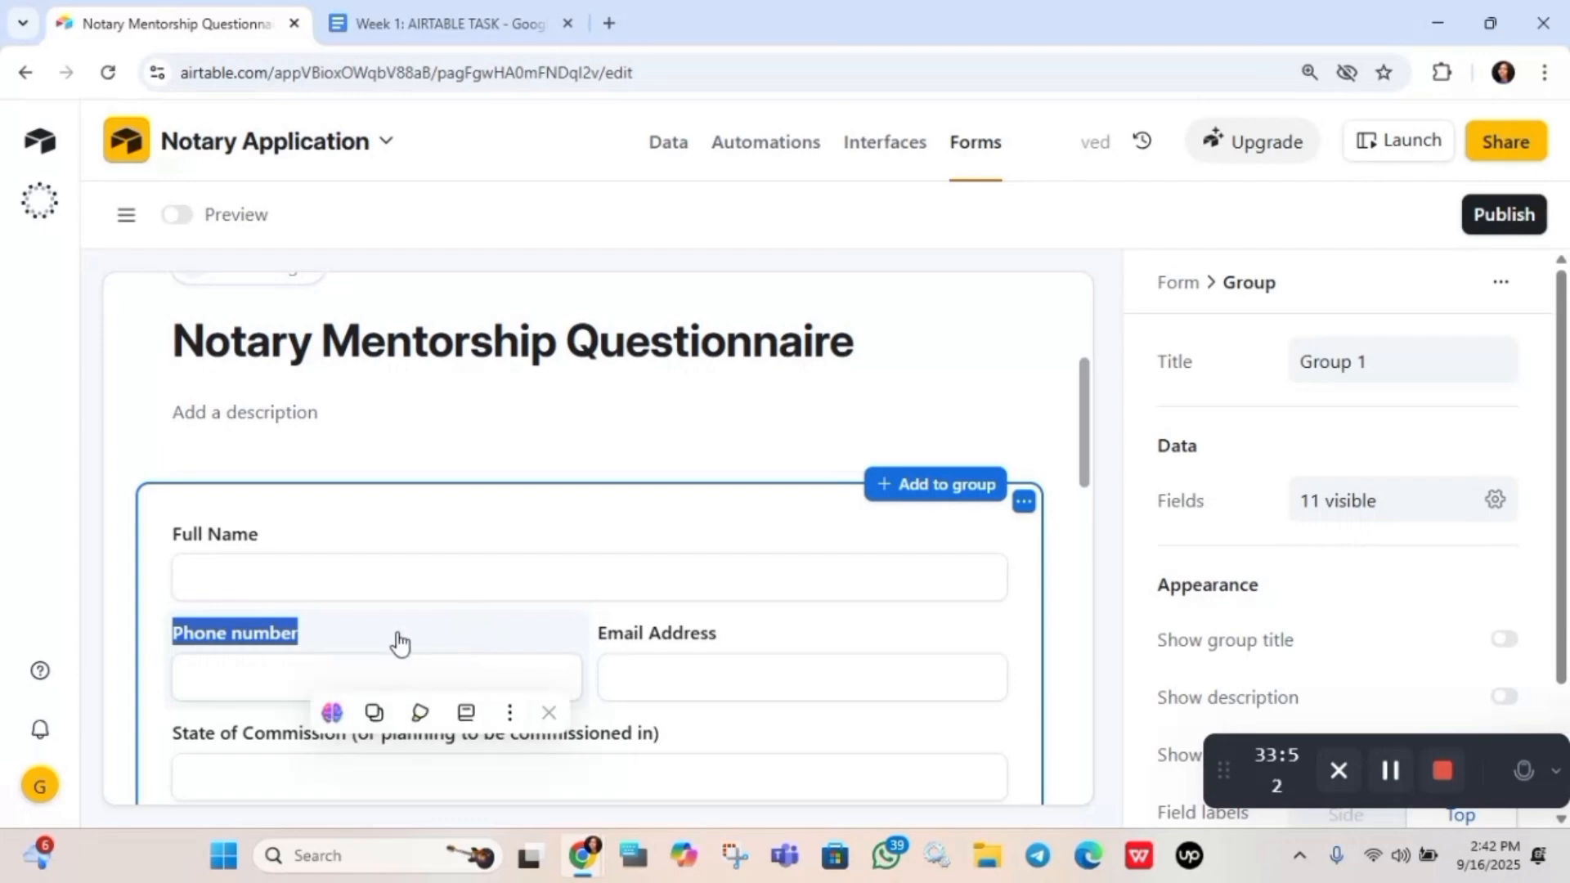
left_click(396, 641)
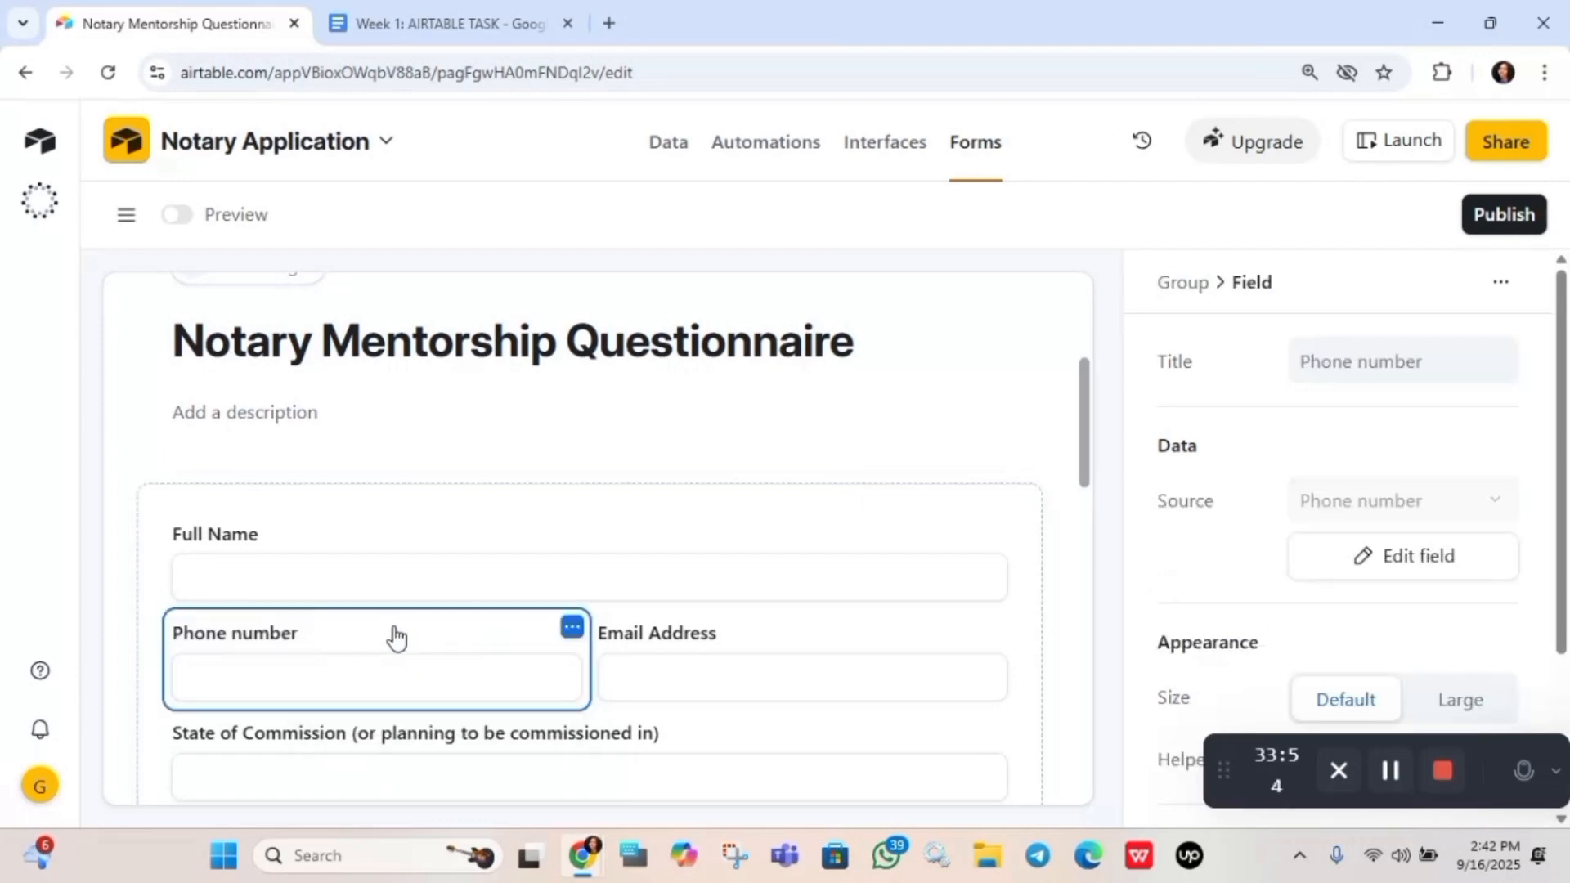
left_click_drag(571, 700, 625, 707)
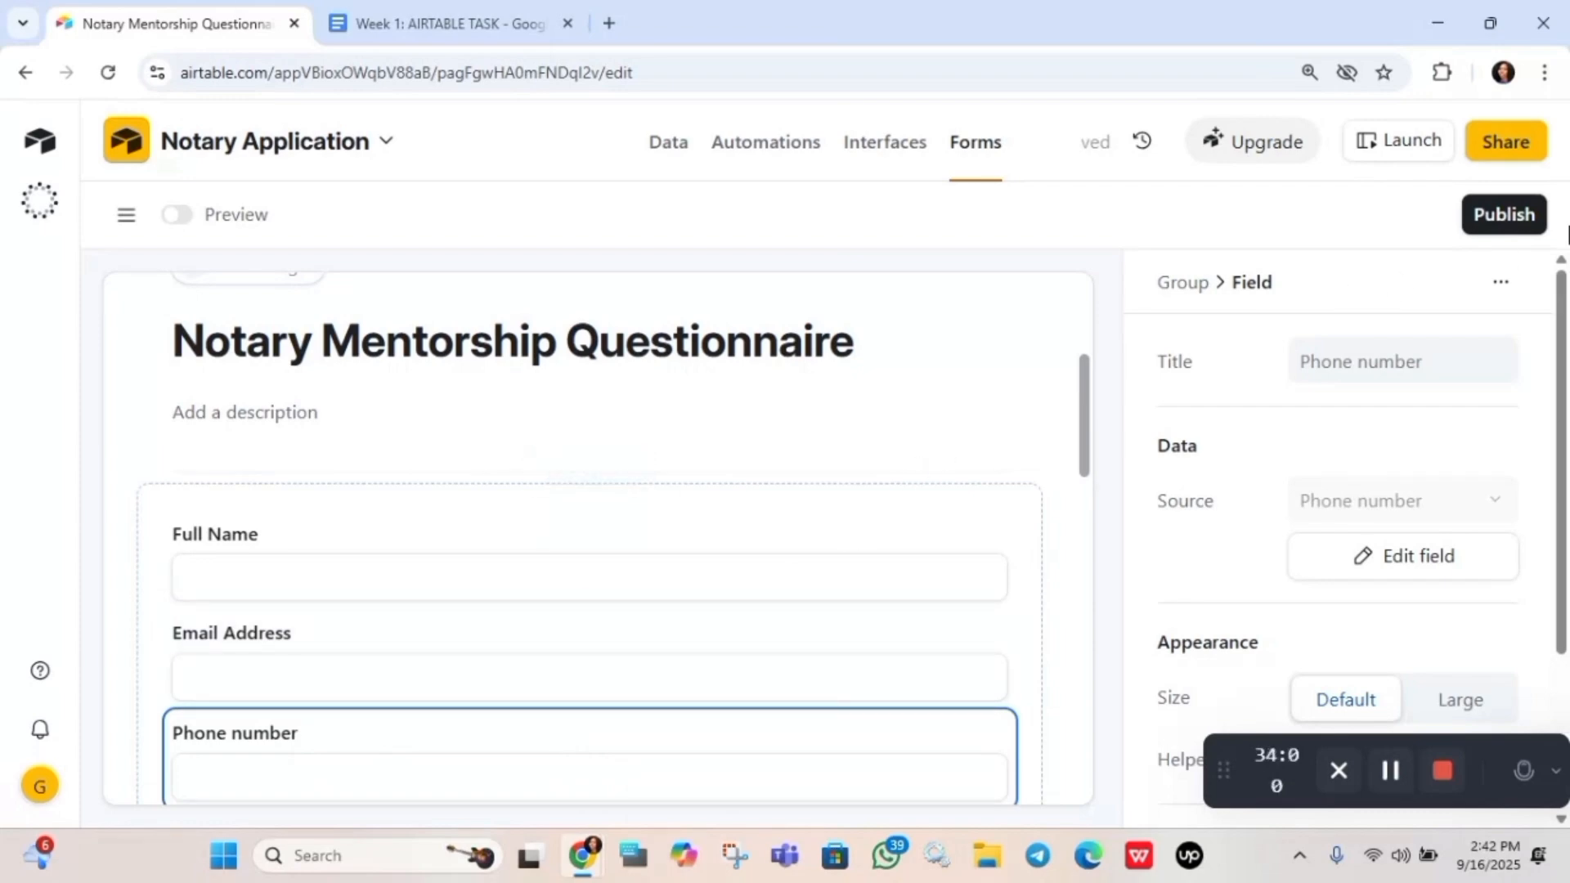
Publish the Notary Mentorship Questionnaire form
left_click(1505, 217)
left_click(1507, 219)
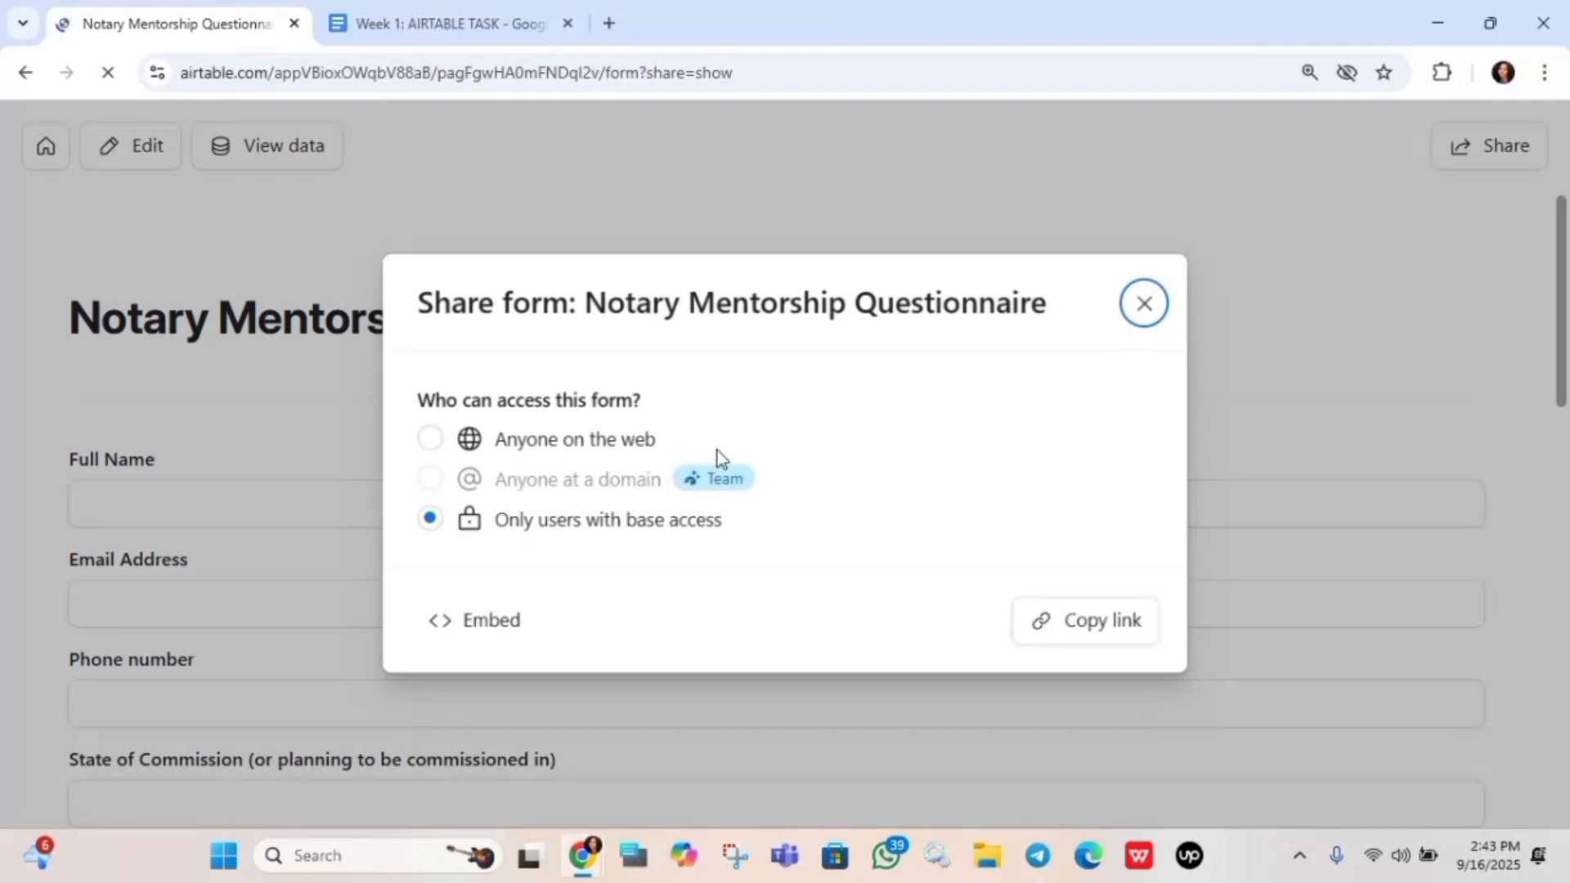
Give anyone on the web access to the Notary Mentorship Questionnaire form and copy its share link
key("Tab")
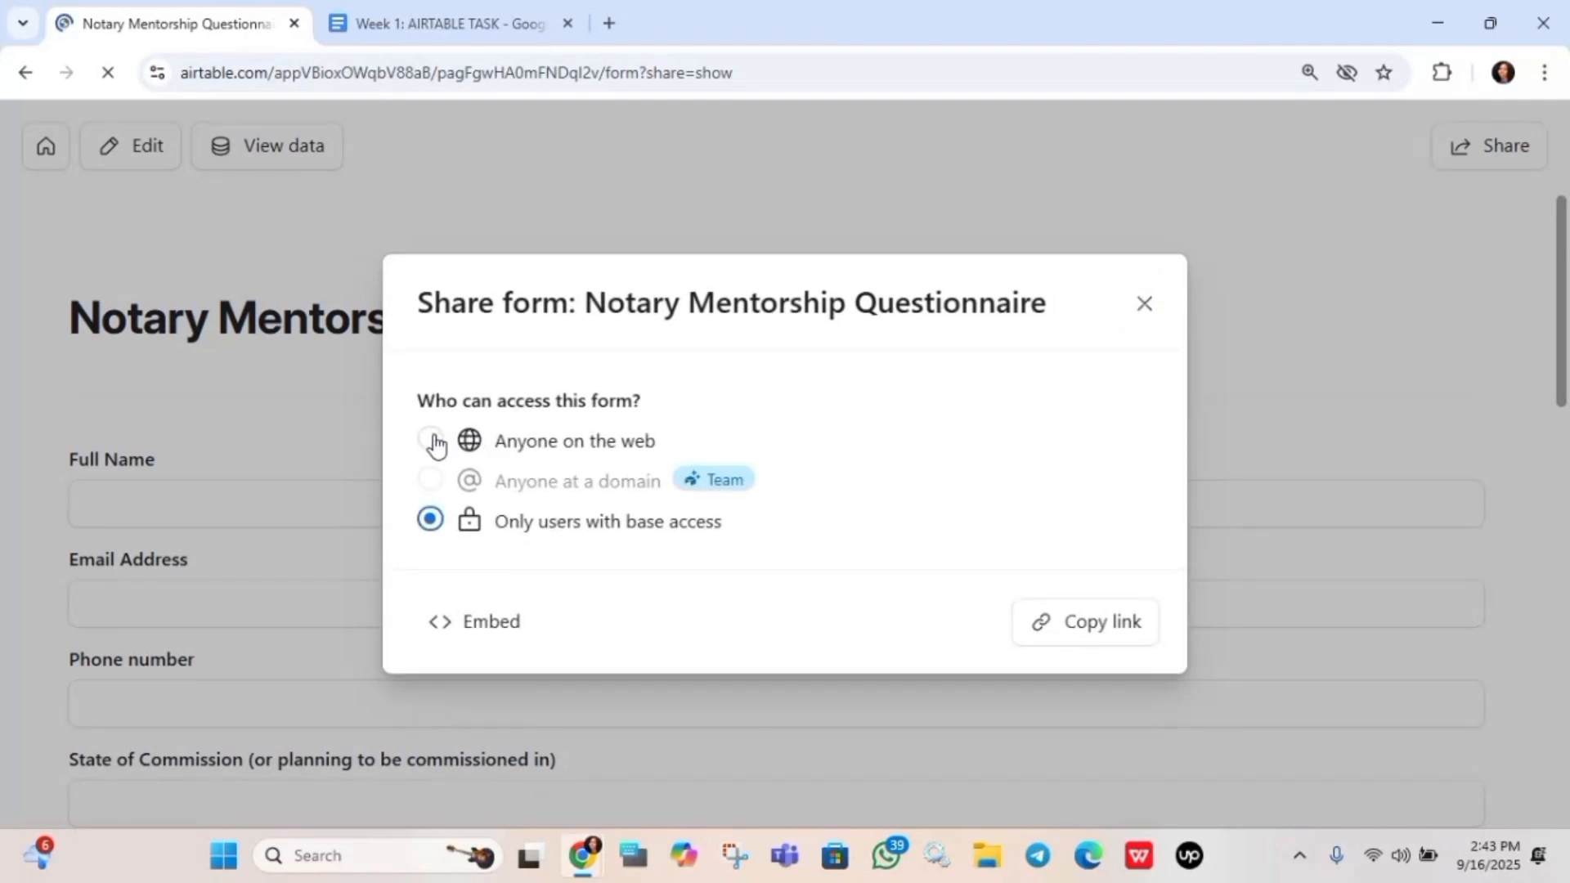
left_click(433, 442)
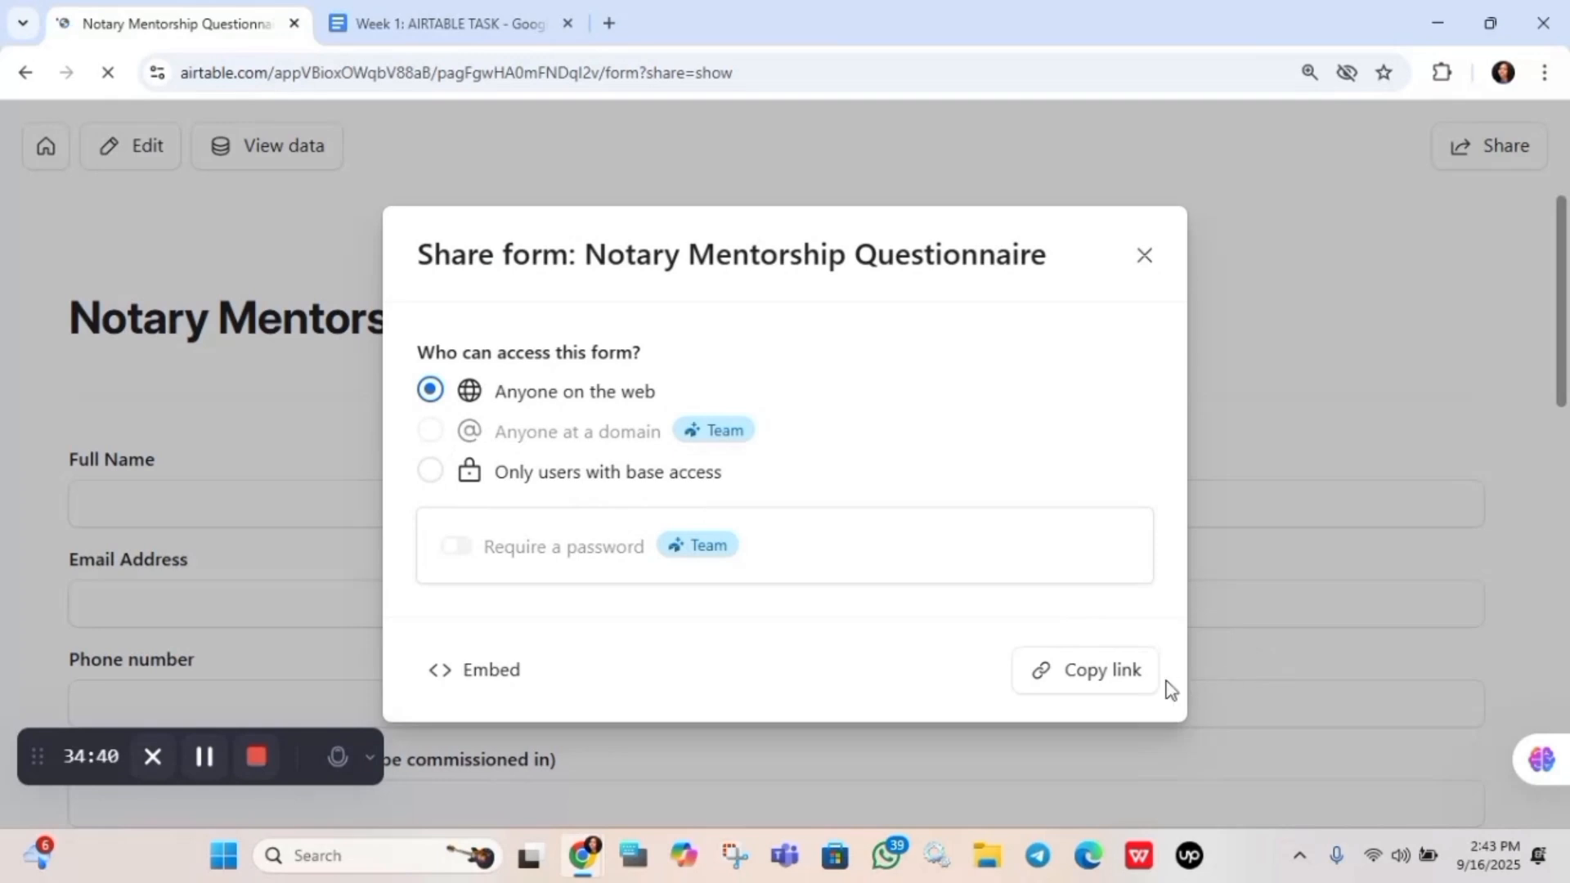
left_click(1102, 680)
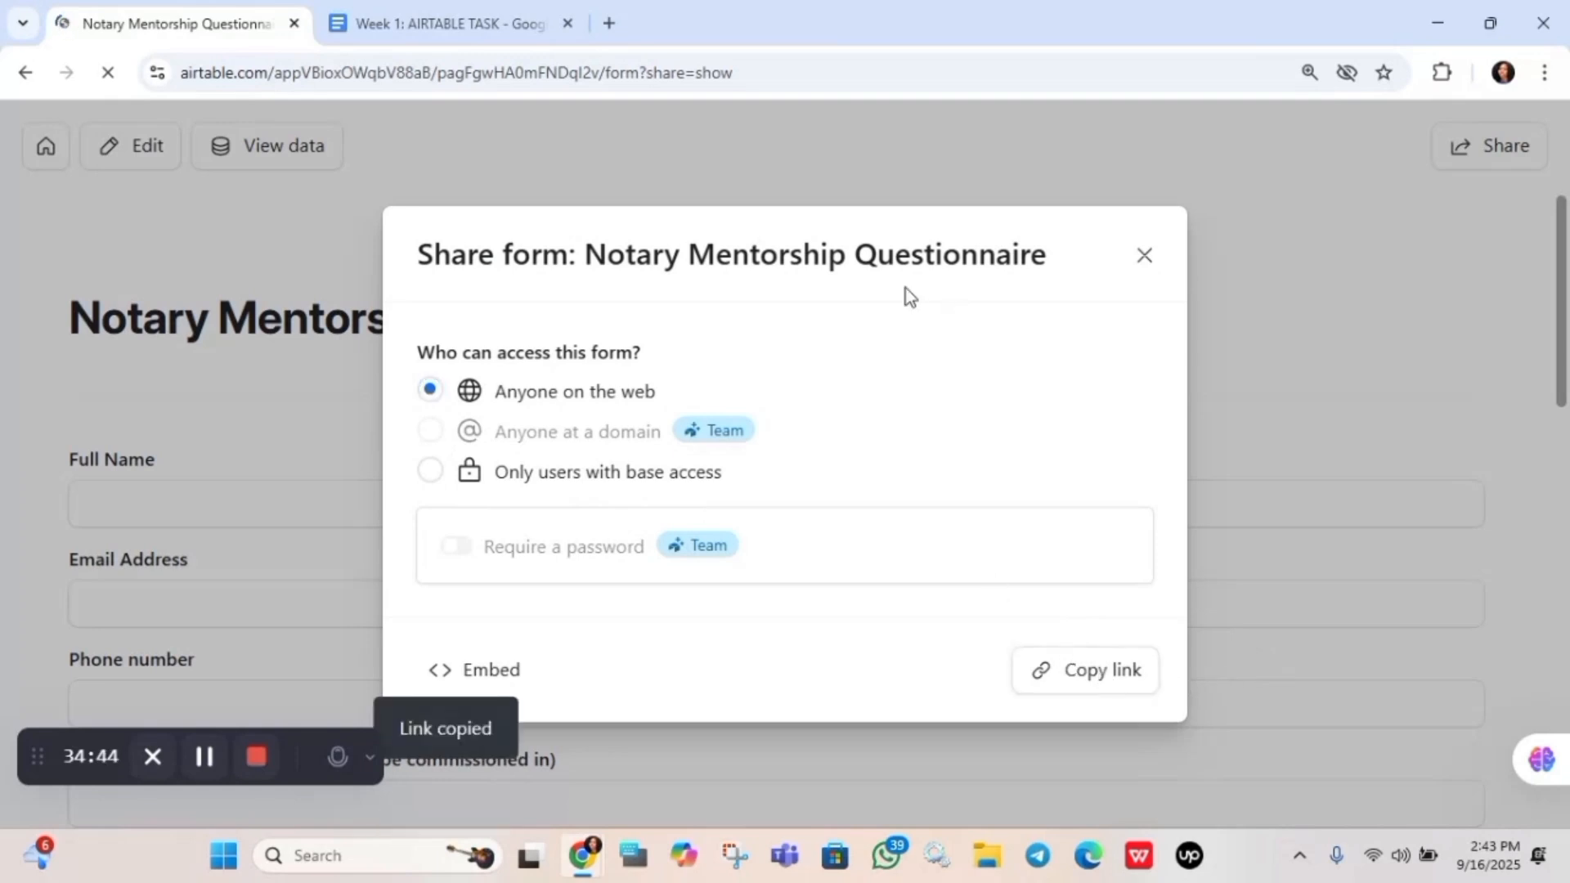
Open the copied form link in a new browser tab to view the shared Notary Mentorship Questionnaire
left_click(609, 23)
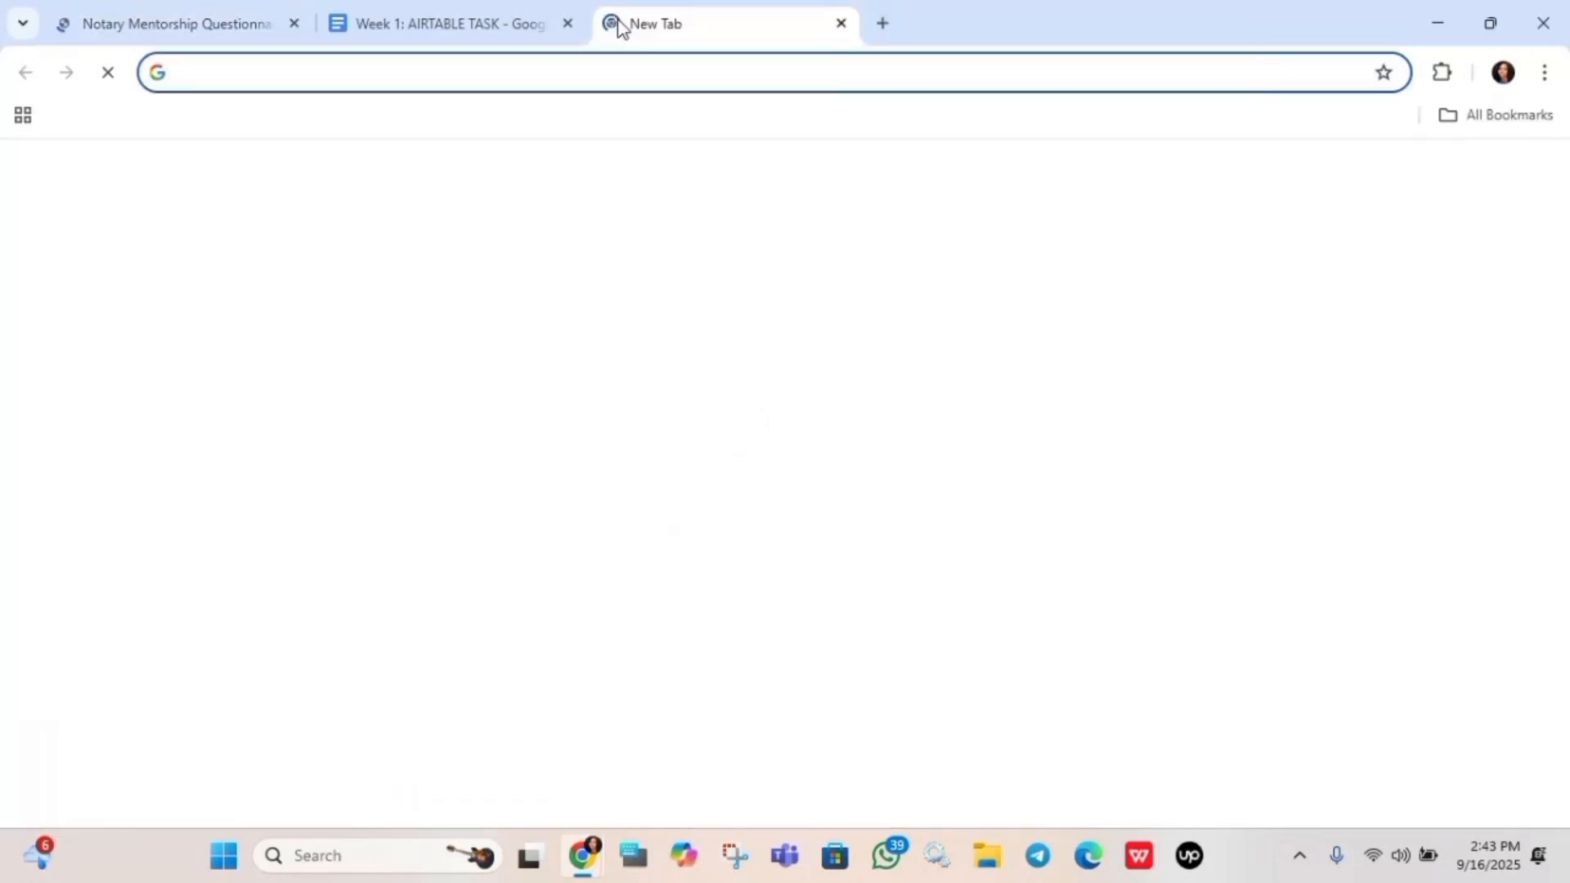
type("https://airtable.com/appVBioxOWqbV88aB/pagFgwHA0mFNDql2v/form")
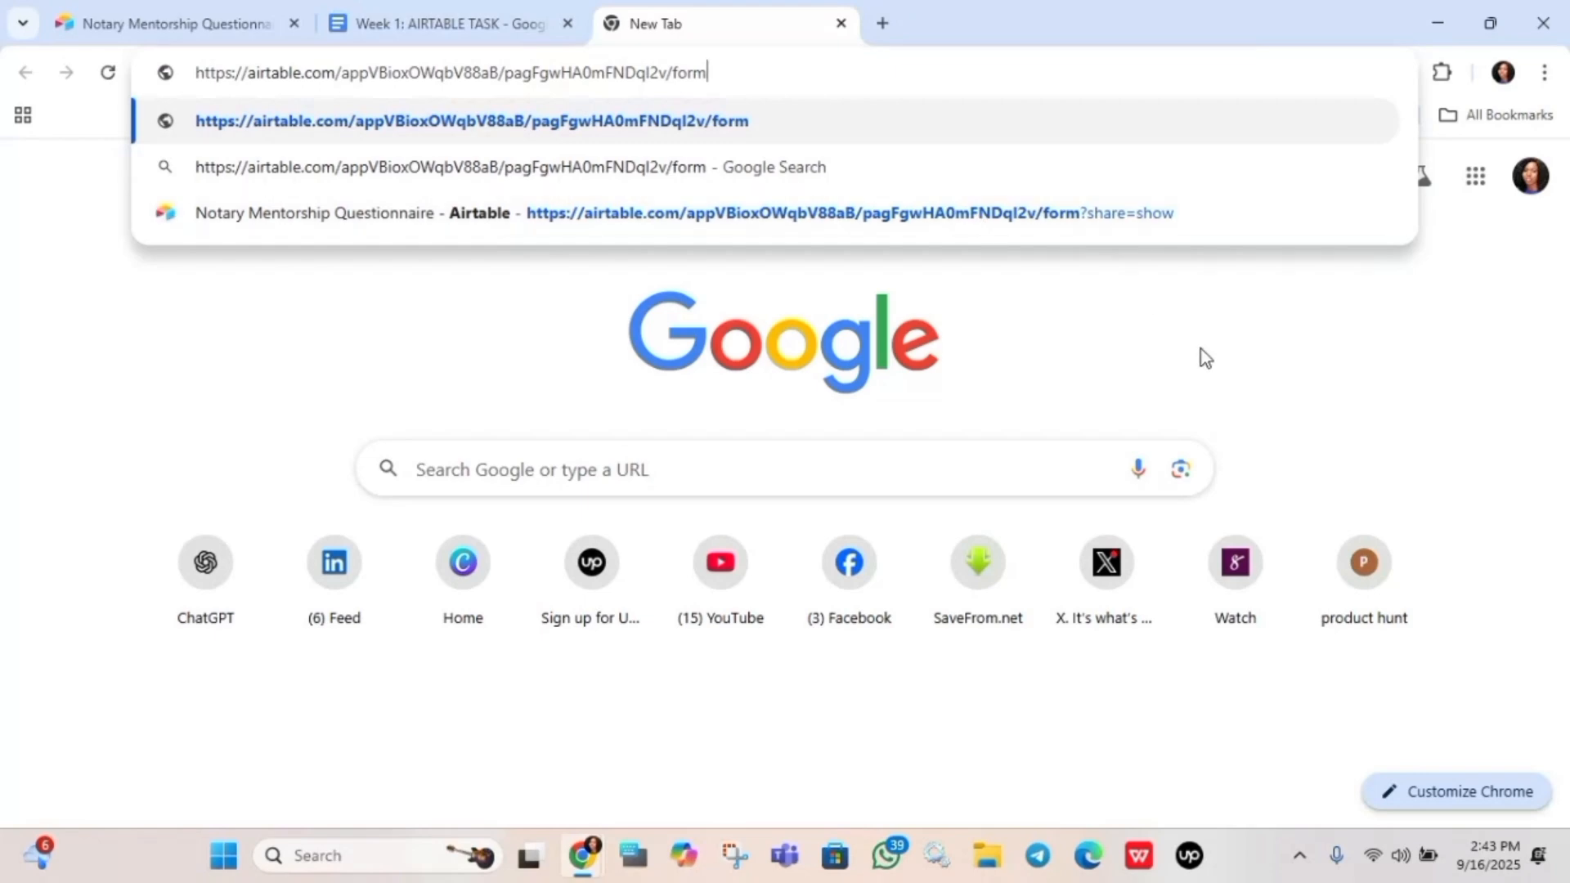
key("Return")
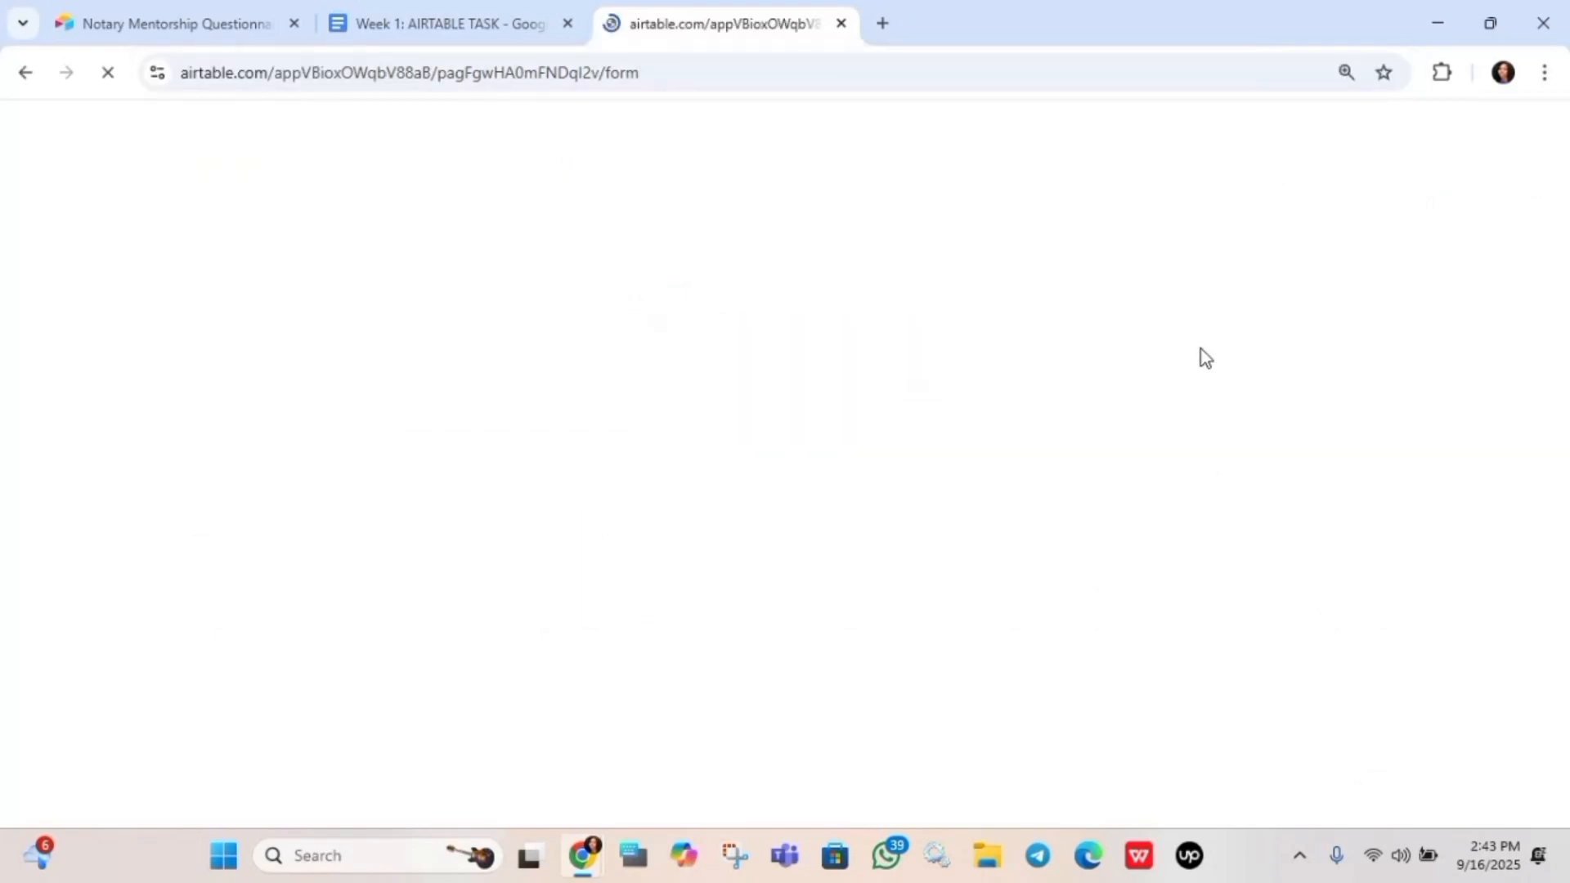